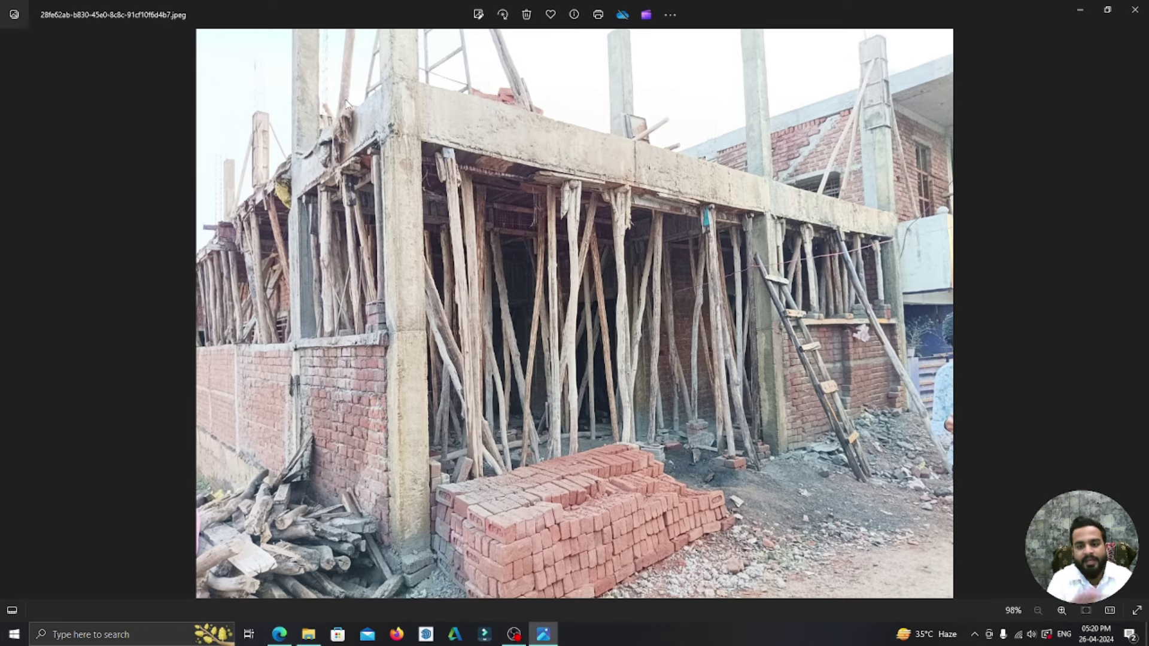
# - Zoom through both construction-site photos, then bring up the ground and first floor plan PDF
pyautogui.scroll(3, 990, 218)
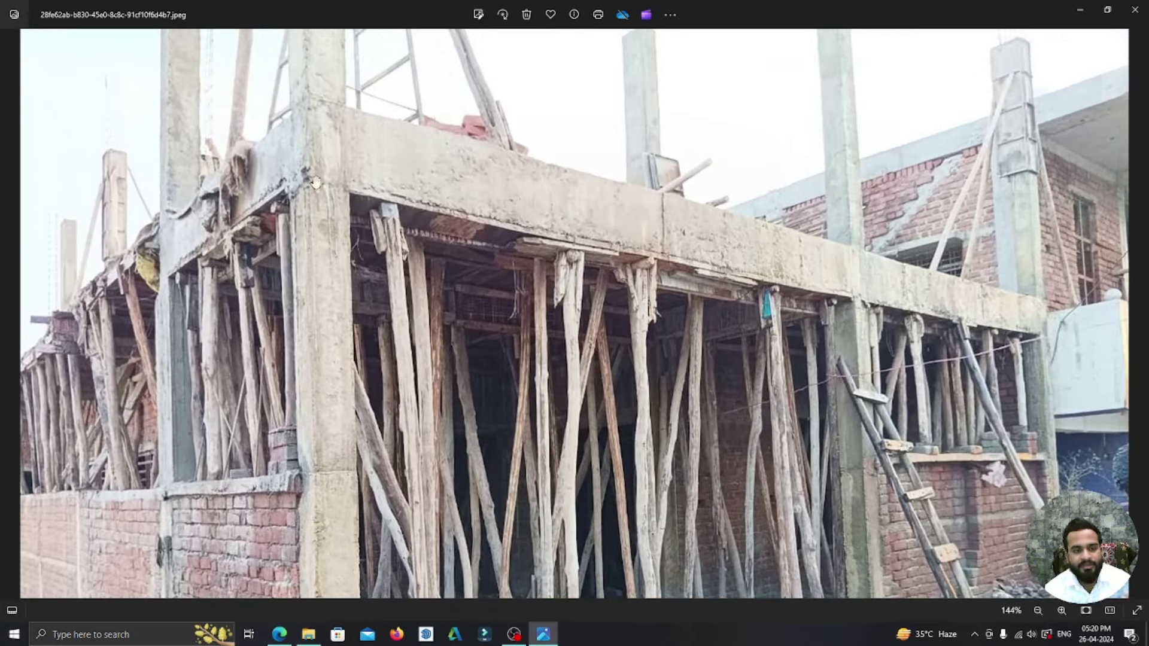
pyautogui.scroll(-2, 967, 331)
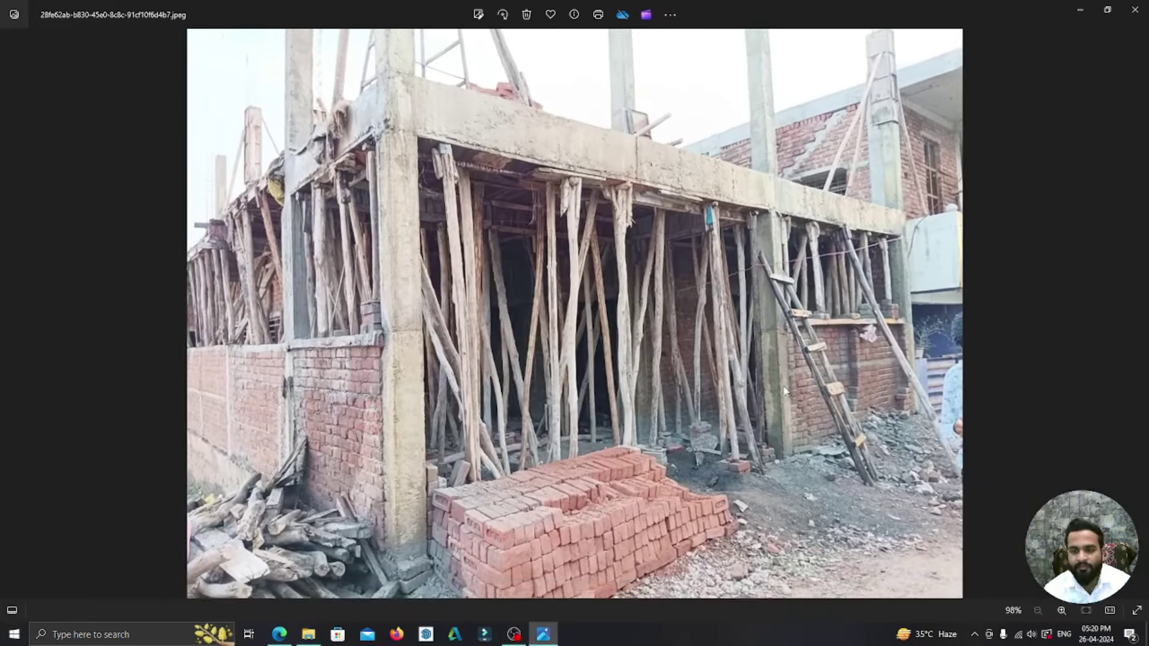
pyautogui.scroll(-1, 987, 359)
pyautogui.click(1139, 314)
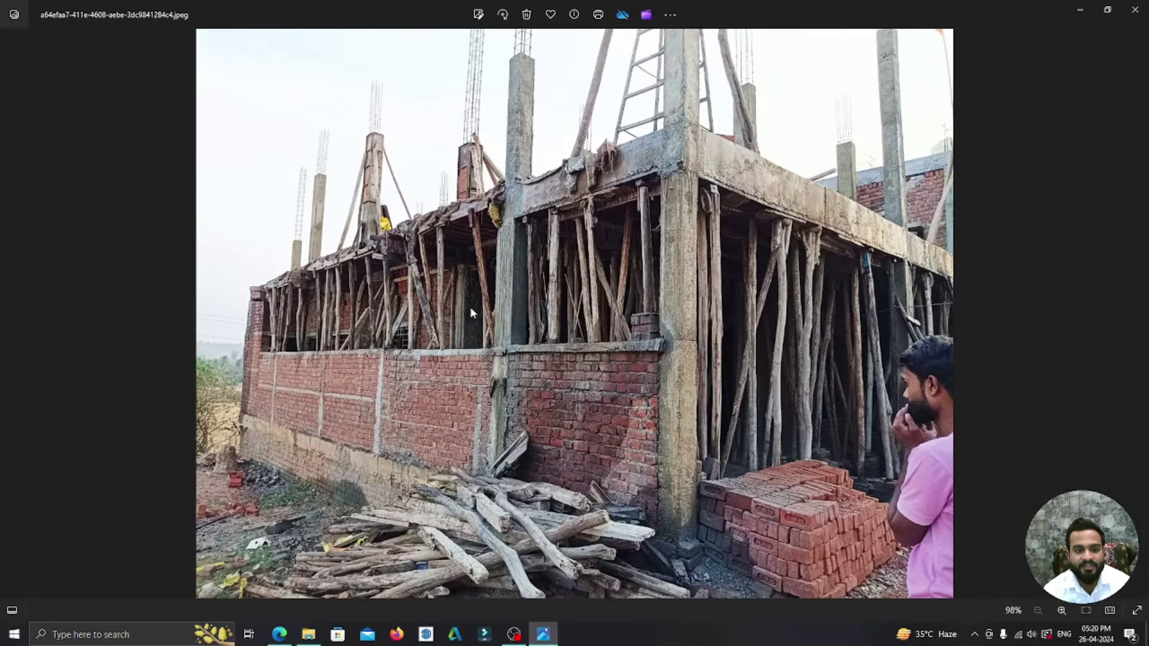
pyautogui.scroll(3, 510, 84)
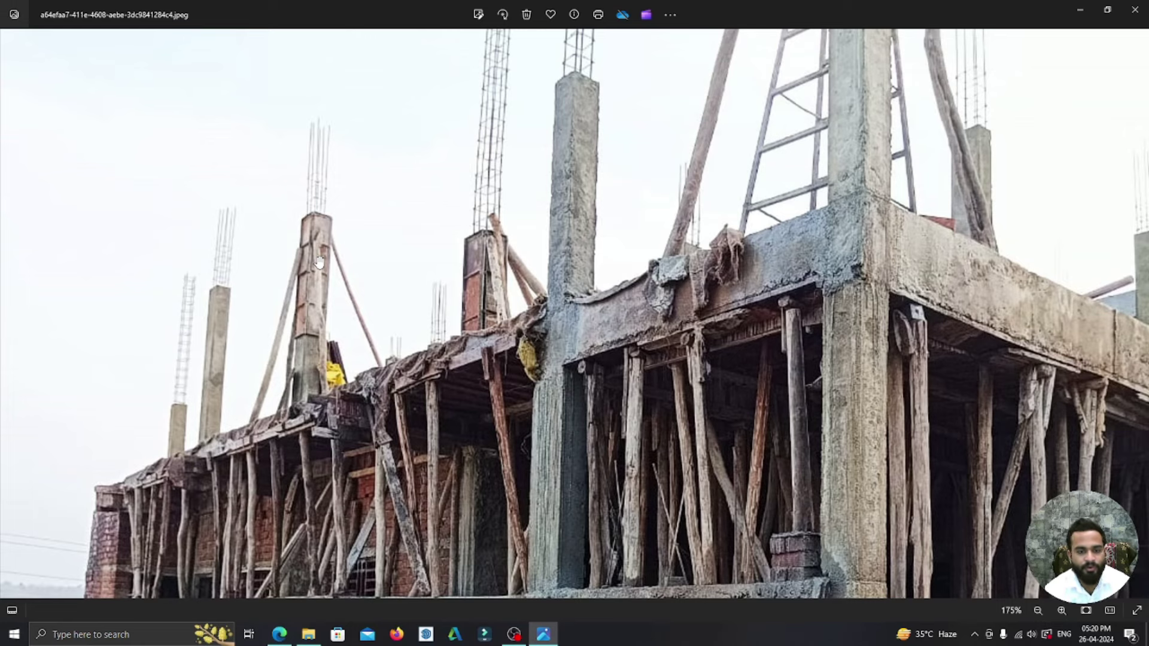
pyautogui.scroll(-3, 319, 261)
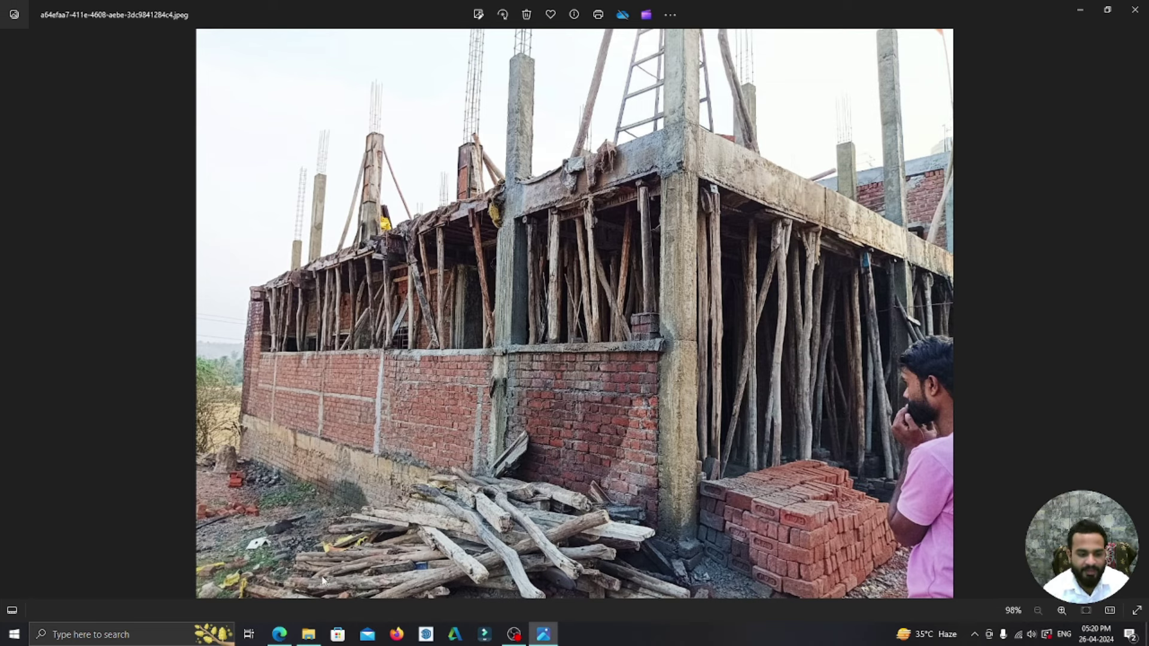
pyautogui.click(279, 634)
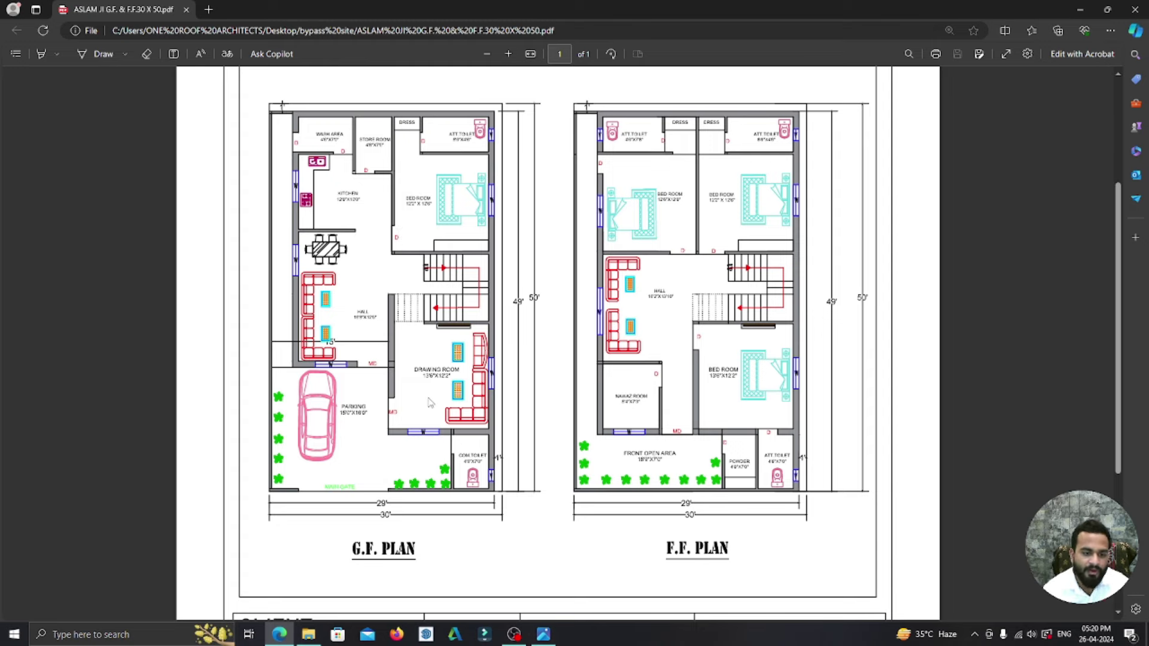
# - Zoom and pan around the ground-floor plan's hall, bedroom, powder room and toilet
pyautogui.keyDown('ctrl'); pyautogui.scroll(3, 419, 400); pyautogui.keyUp('ctrl')
pyautogui.hscroll(-3, 179, 367)
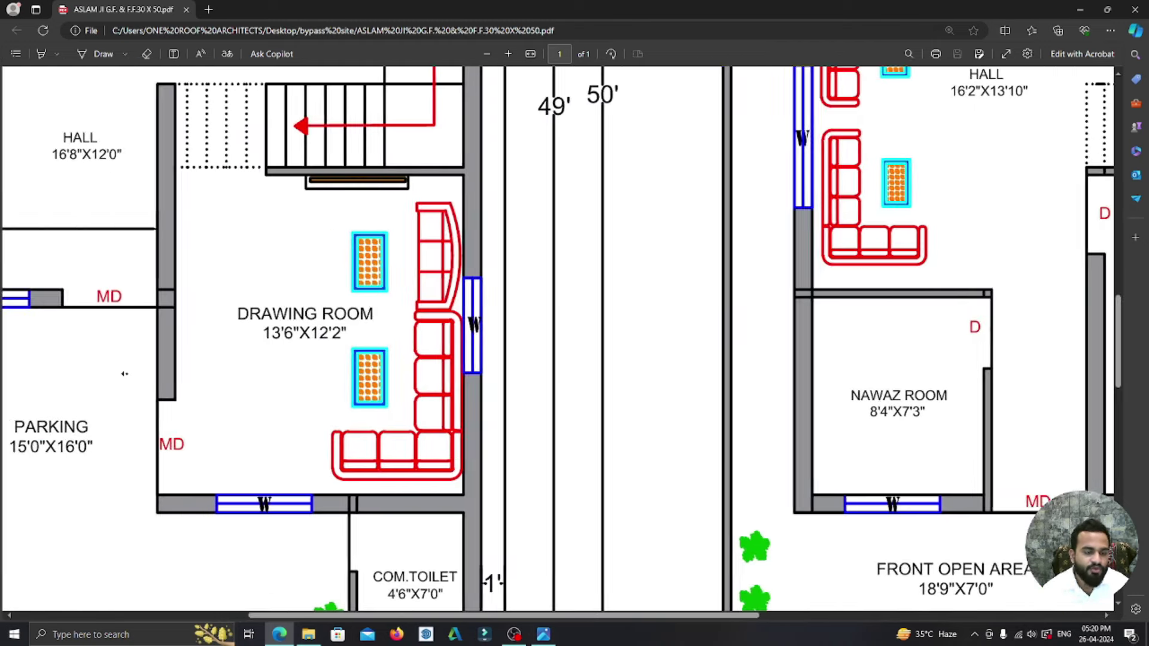
pyautogui.hscroll(-2, 299, 371)
pyautogui.scroll(5, 415, 330)
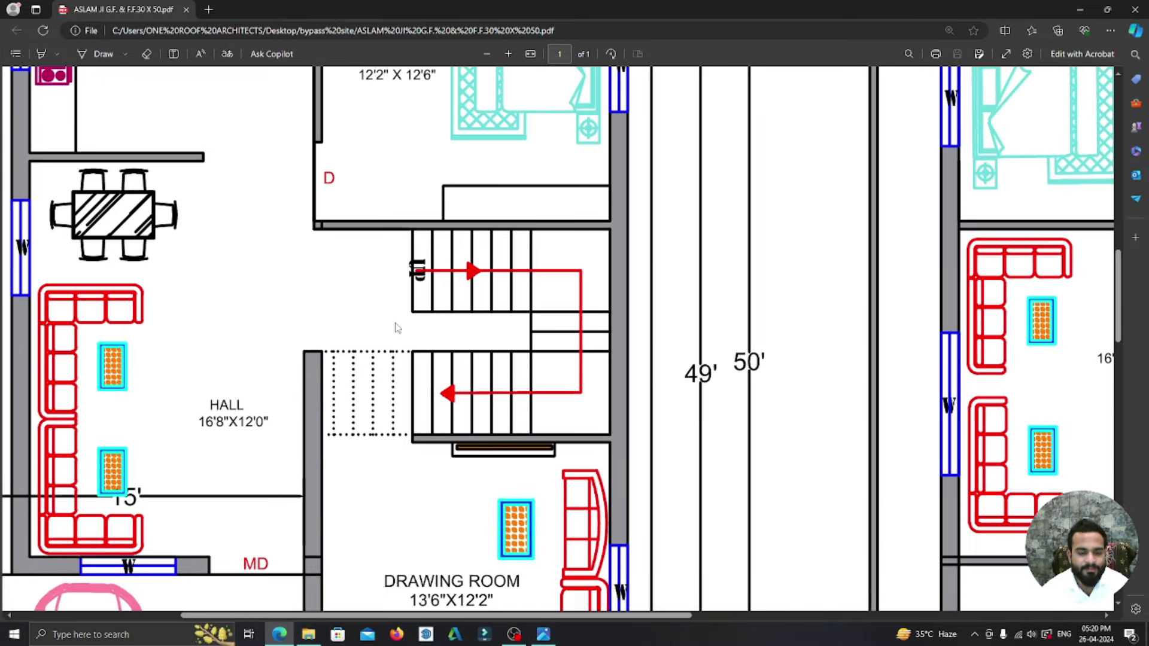
pyautogui.scroll(-3, 550, 322)
pyautogui.scroll(-1, 549, 322)
pyautogui.scroll(-2, 450, 293)
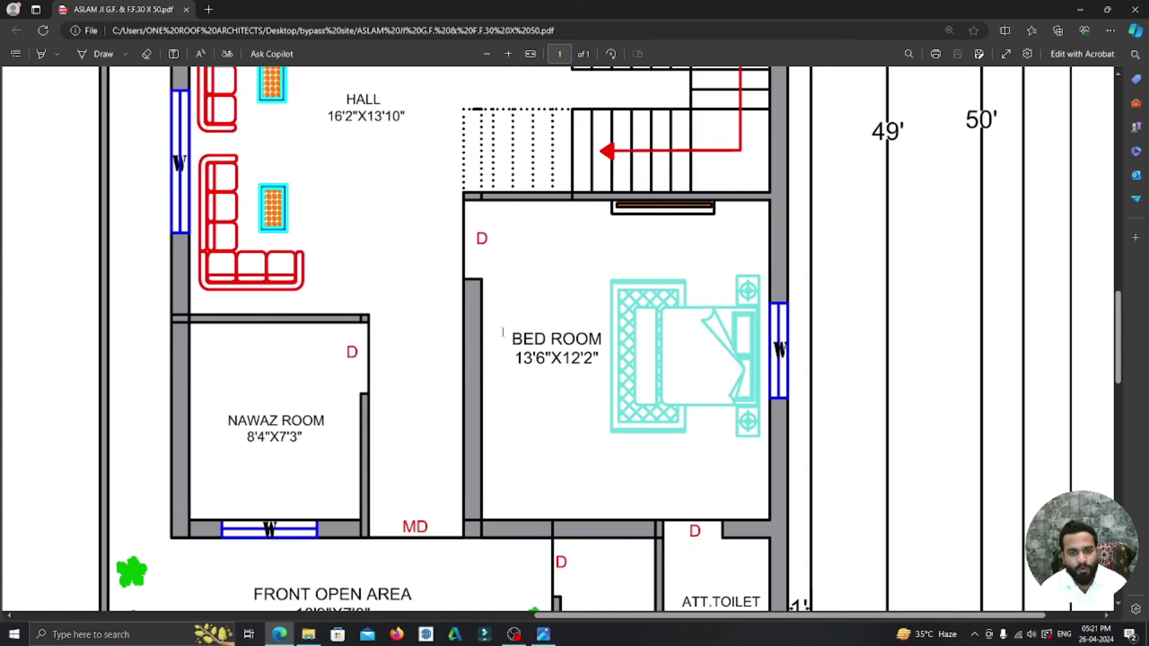
pyautogui.scroll(3, 486, 320)
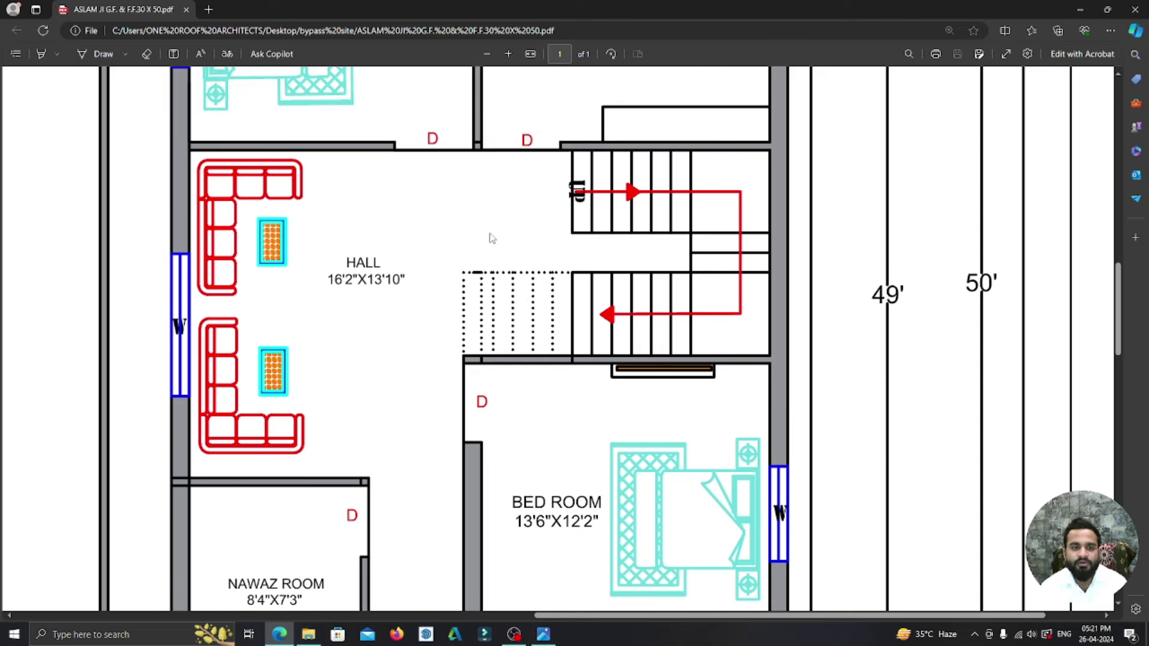
pyautogui.scroll(5, 483, 237)
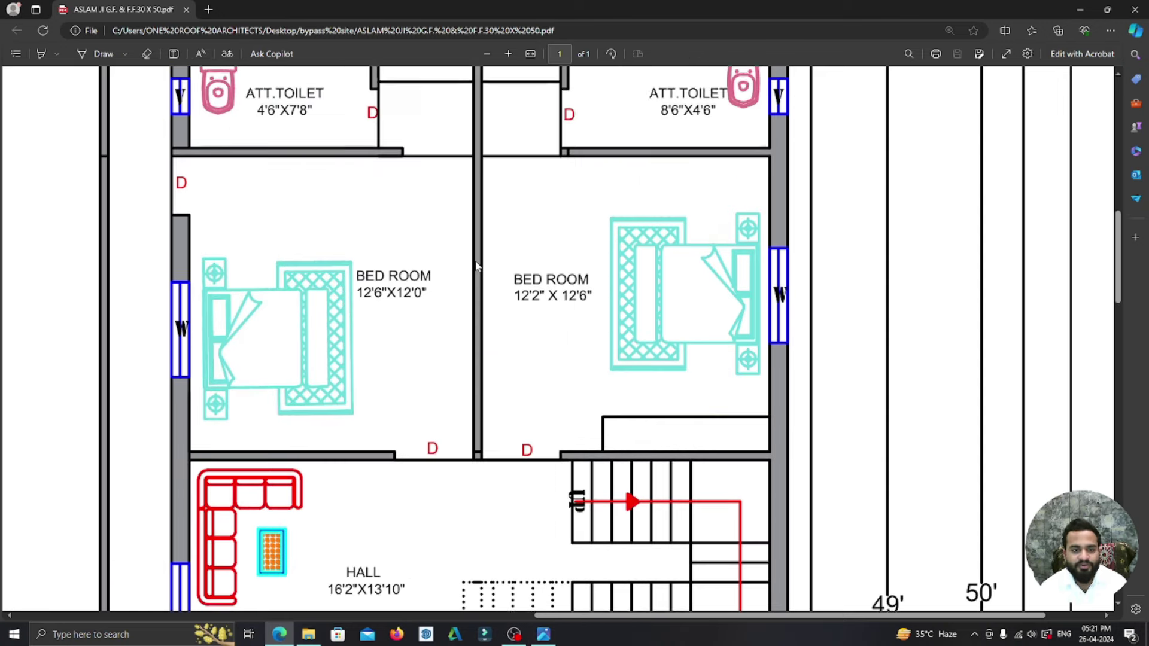
pyautogui.scroll(3, 484, 237)
pyautogui.scroll(1, 481, 263)
pyautogui.scroll(-2, 481, 263)
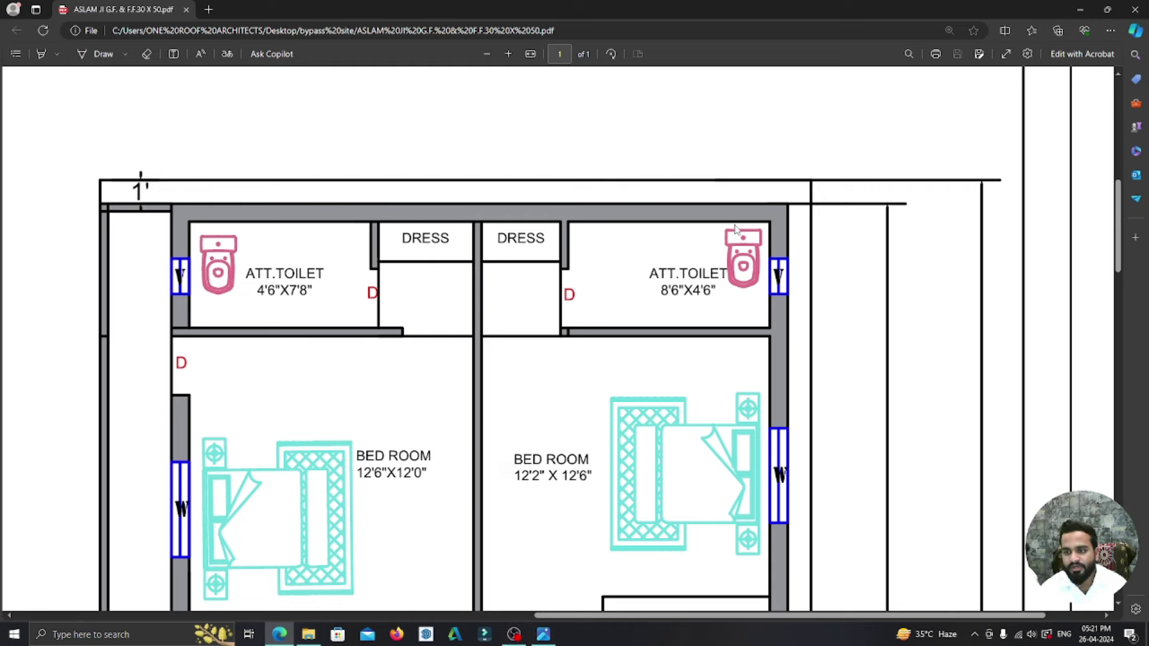
# - Reopen the ground and first floor plan PDF from the bypass site folder, then set it aside
pyautogui.click(1079, 9)
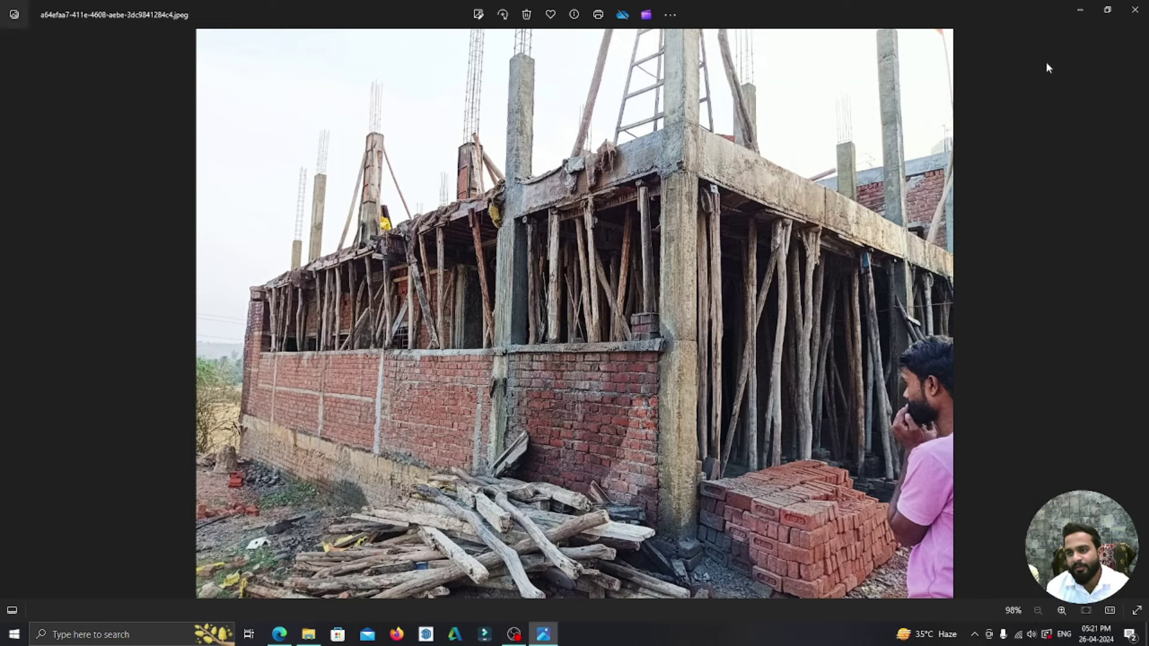
pyautogui.click(1081, 13)
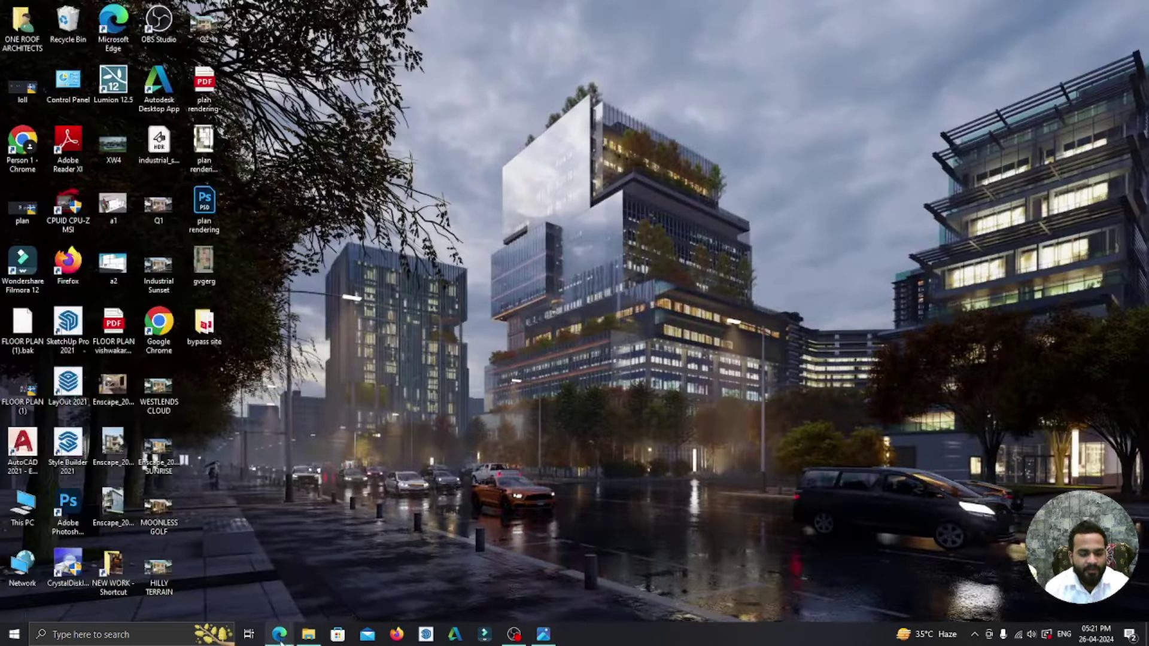
pyautogui.click(308, 634)
pyautogui.doubleClick(374, 240)
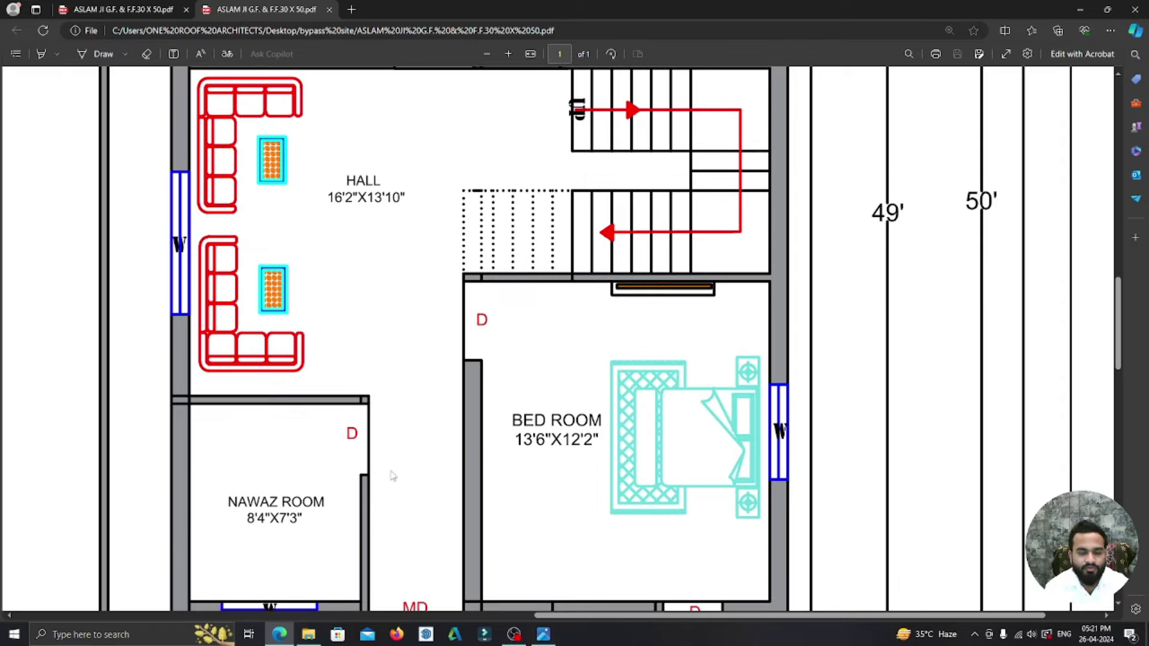
pyautogui.scroll(-2, 706, 417)
pyautogui.scroll(-3, 706, 417)
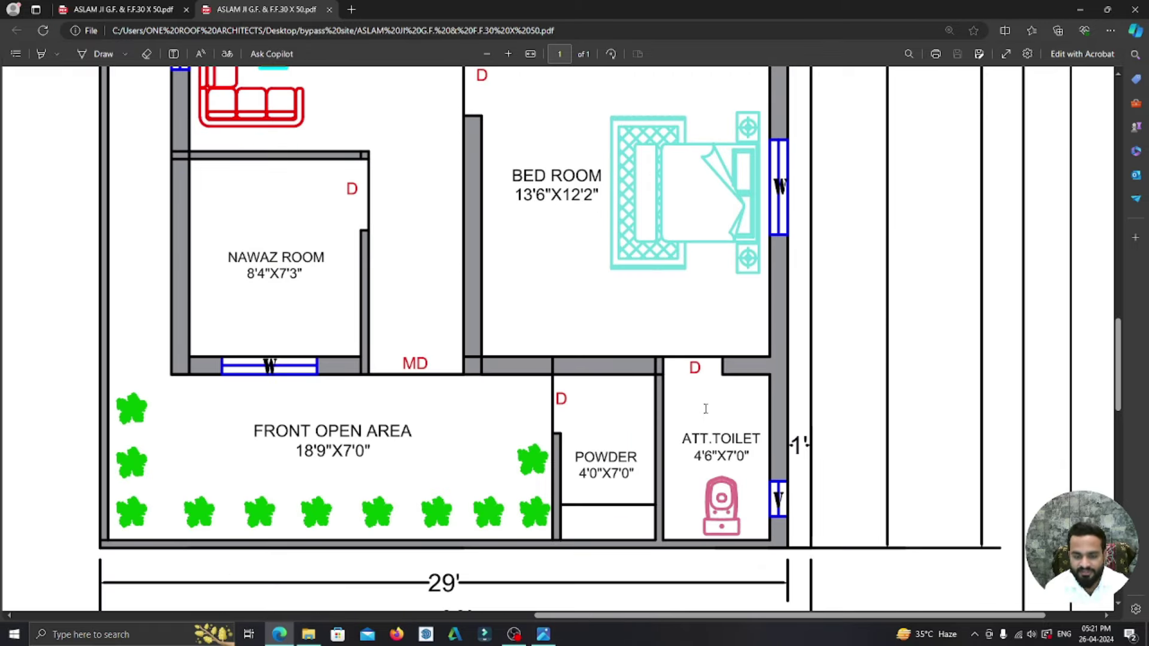
pyautogui.scroll(3, 706, 409)
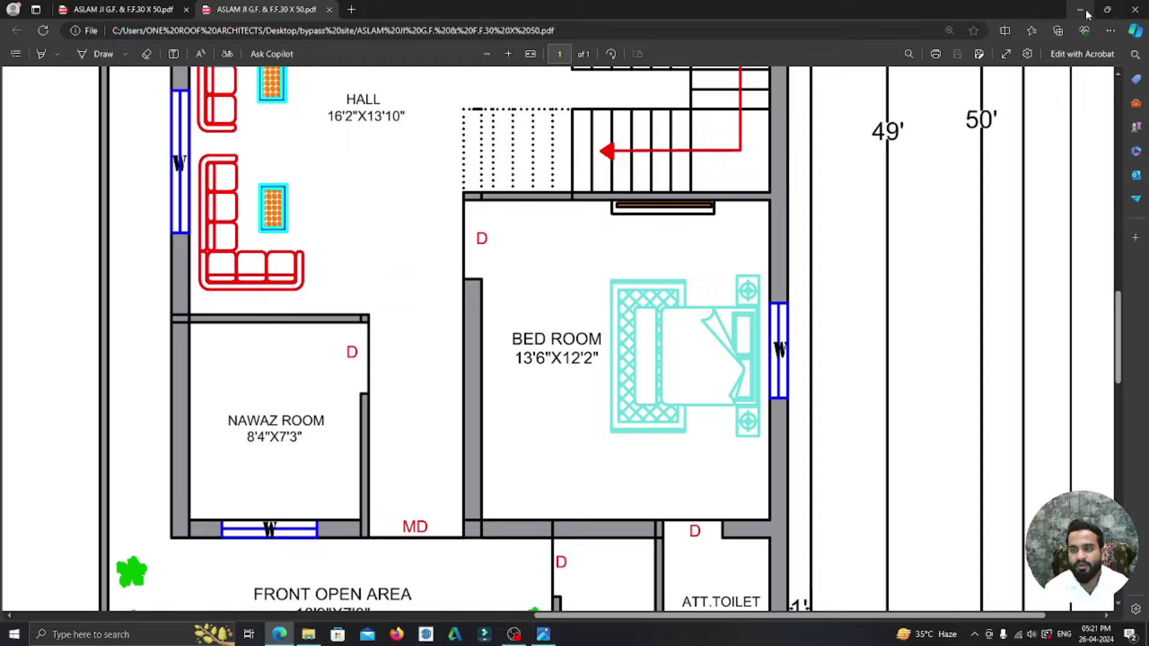
pyautogui.click(1079, 9)
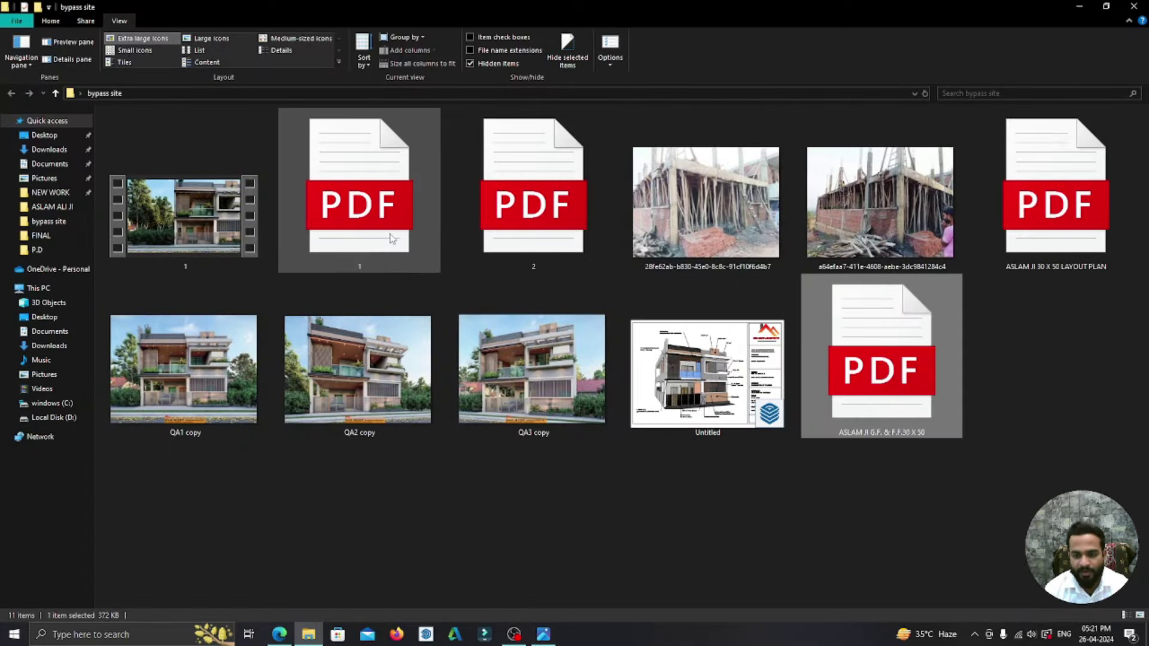
# - Open FIRST FLOOR PLAN-02.pdf and compare it with the ground and first floor plan
pyautogui.hotkey('alt', 'Tab')
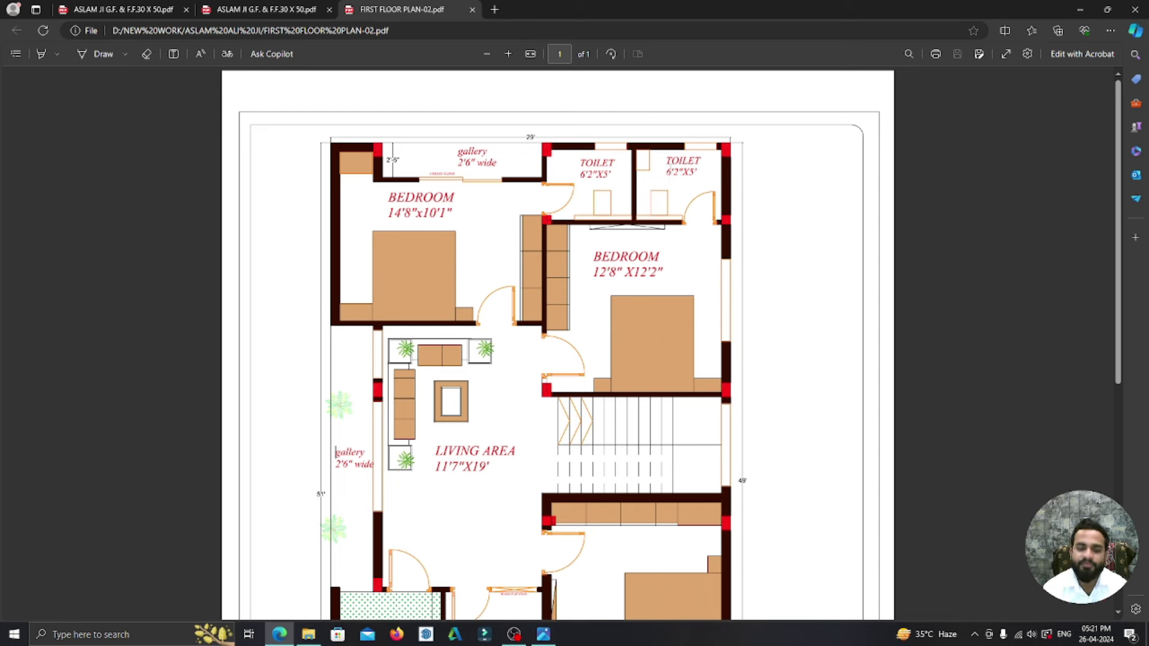
pyautogui.scroll(-2, 677, 353)
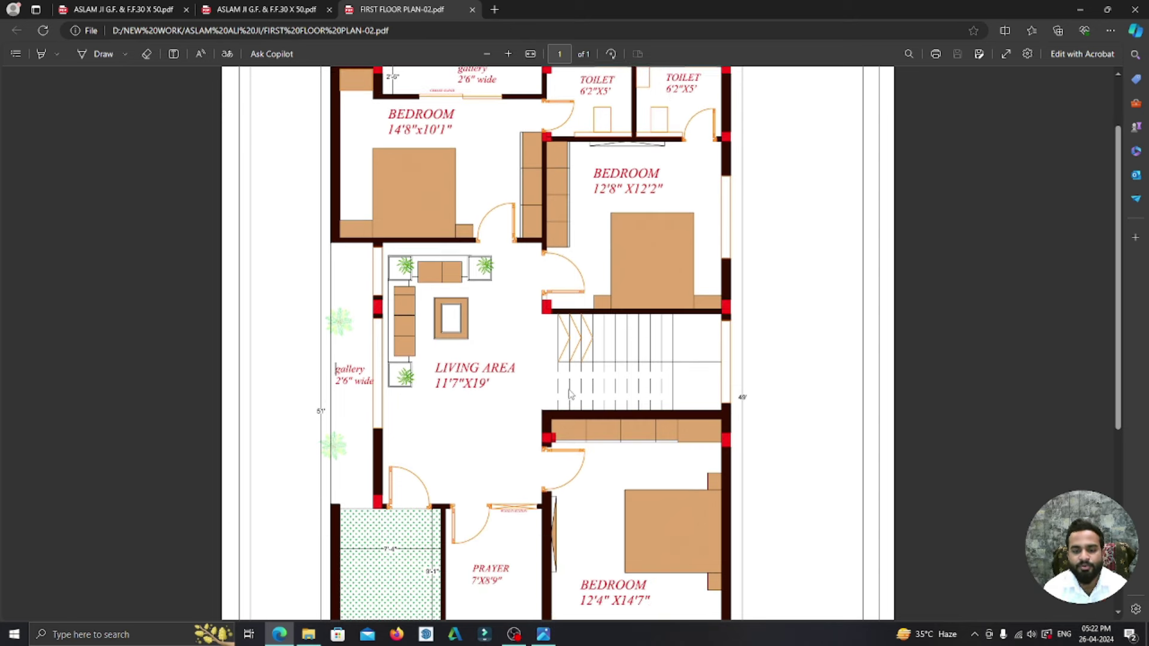
pyautogui.click(257, 10)
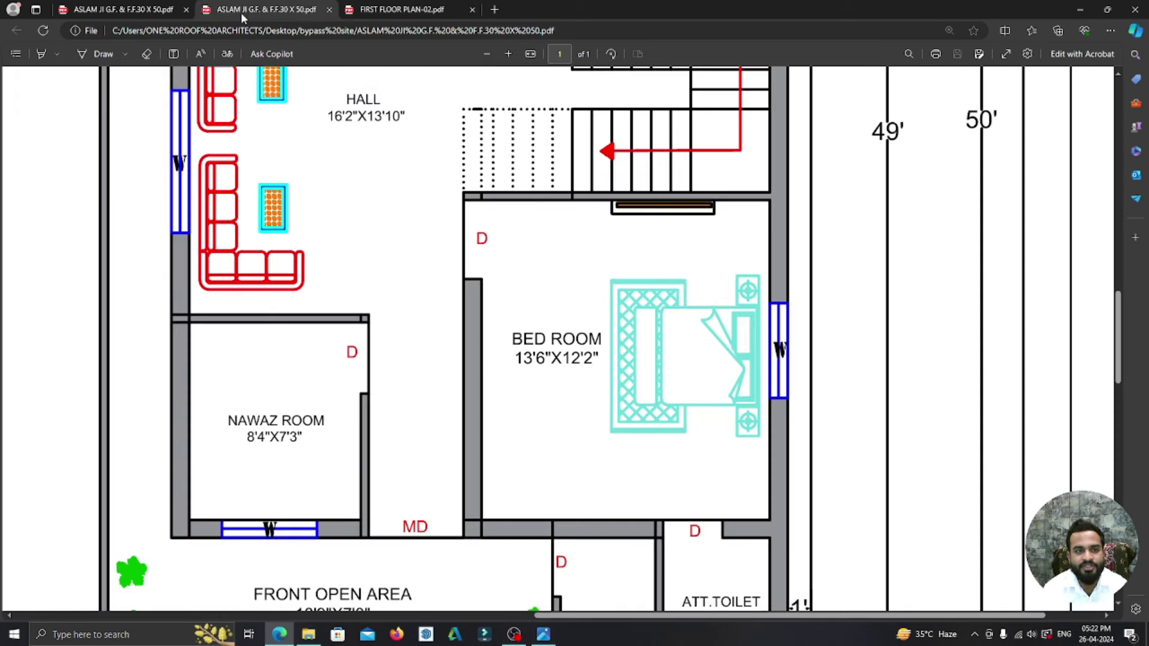
pyautogui.scroll(4, 588, 267)
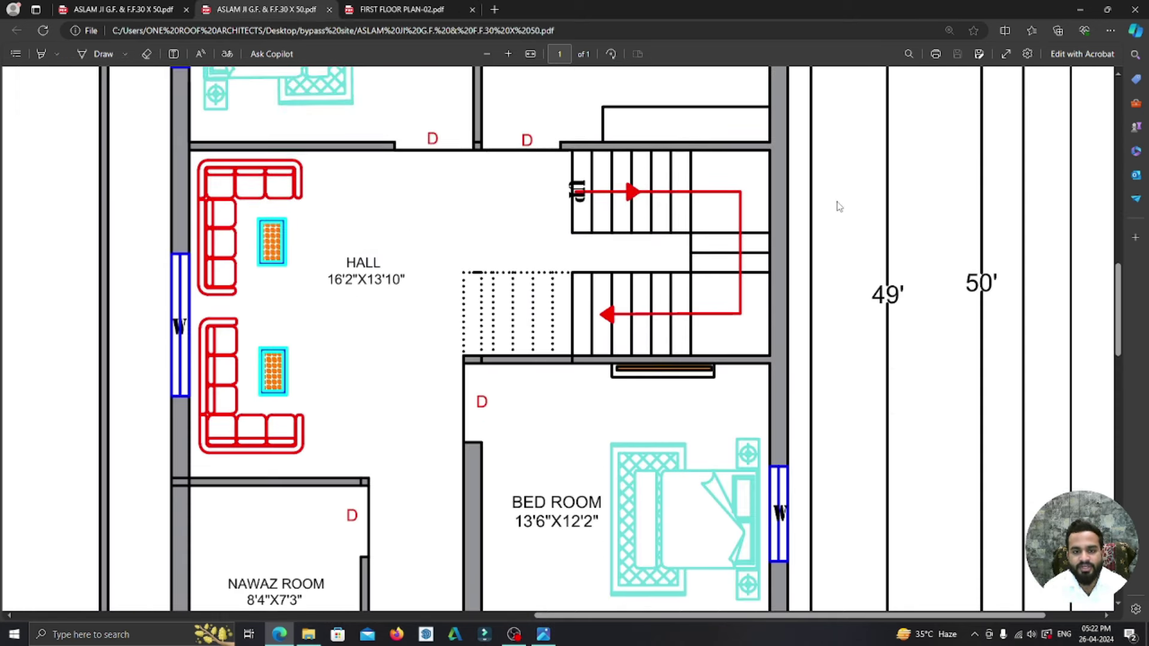
# - Zoom around the FIRST FLOOR PLAN-02 drawing, then set Edge aside
pyautogui.click(426, 14)
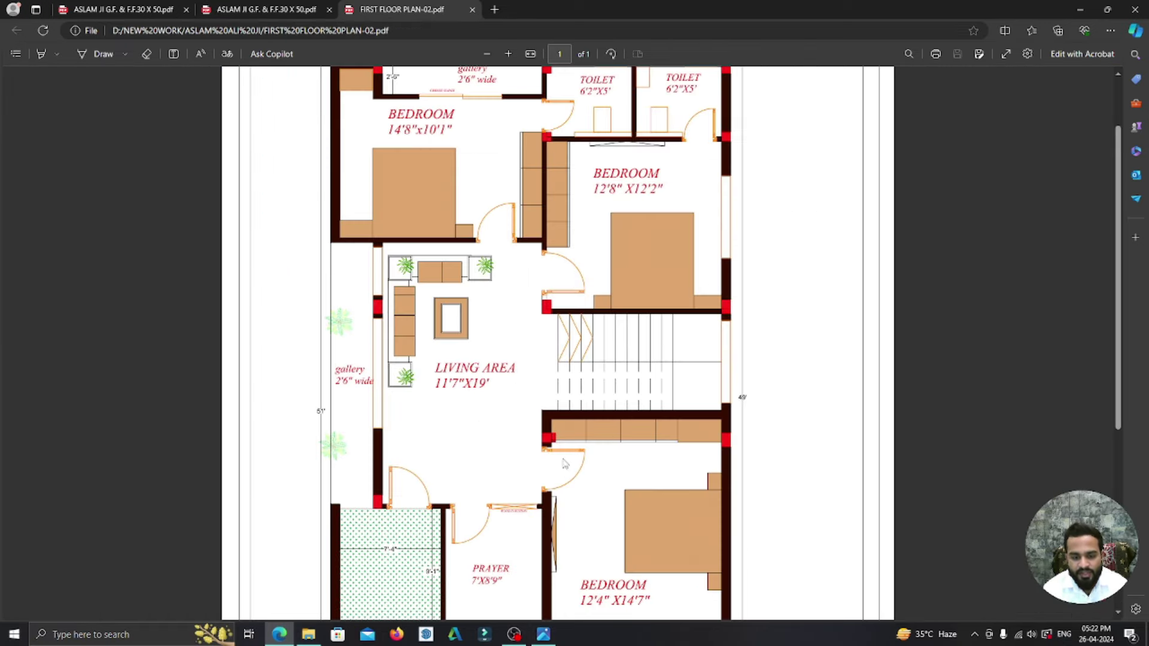
pyautogui.keyDown('ctrl'); pyautogui.scroll(5, 563, 464); pyautogui.keyUp('ctrl')
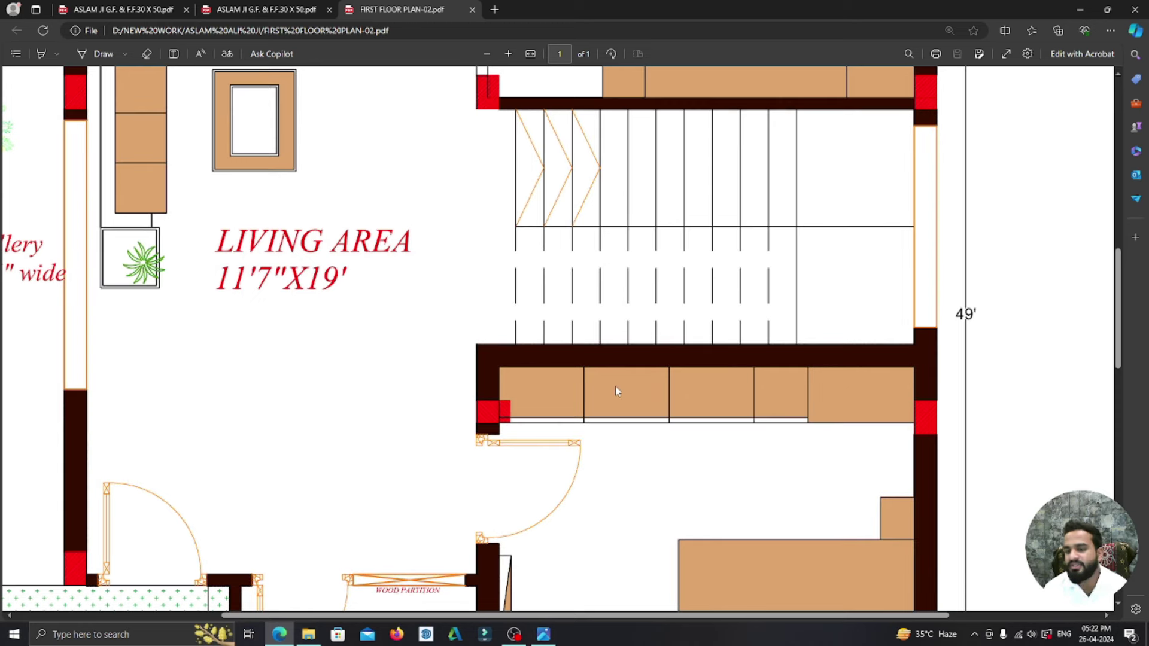
pyautogui.keyDown('ctrl'); pyautogui.scroll(-2, 615, 386); pyautogui.keyUp('ctrl')
pyautogui.keyDown('ctrl'); pyautogui.scroll(-1, 615, 386); pyautogui.keyUp('ctrl')
pyautogui.keyDown('ctrl'); pyautogui.scroll(-2, 615, 386); pyautogui.keyUp('ctrl')
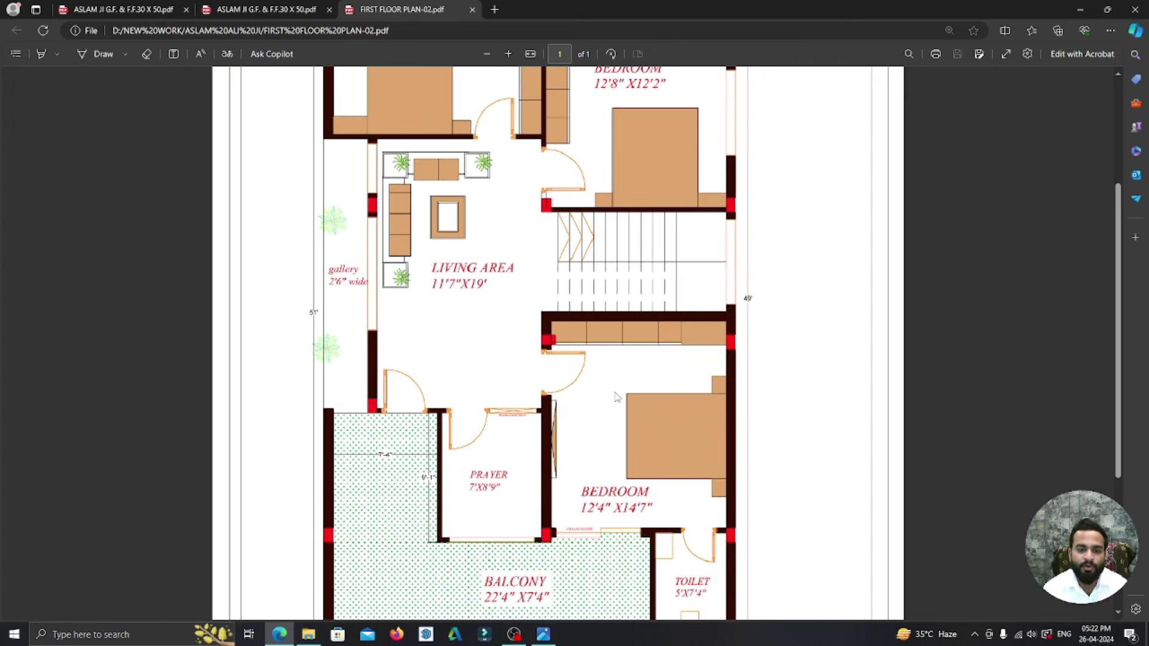
pyautogui.scroll(3, 616, 396)
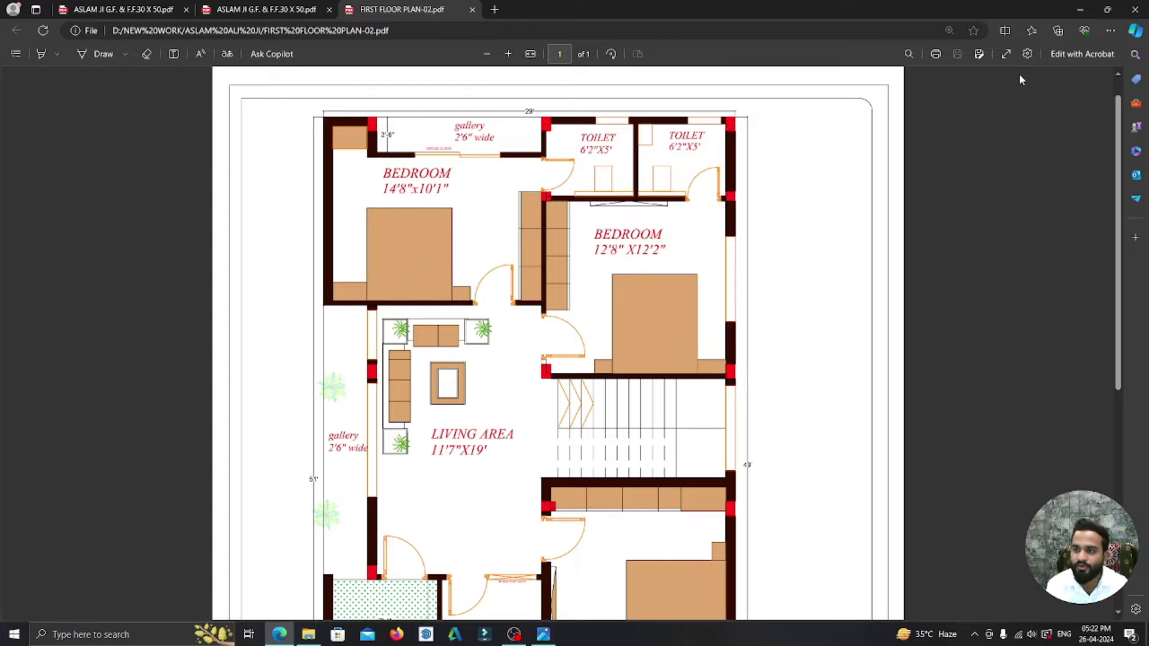
pyautogui.click(1082, 8)
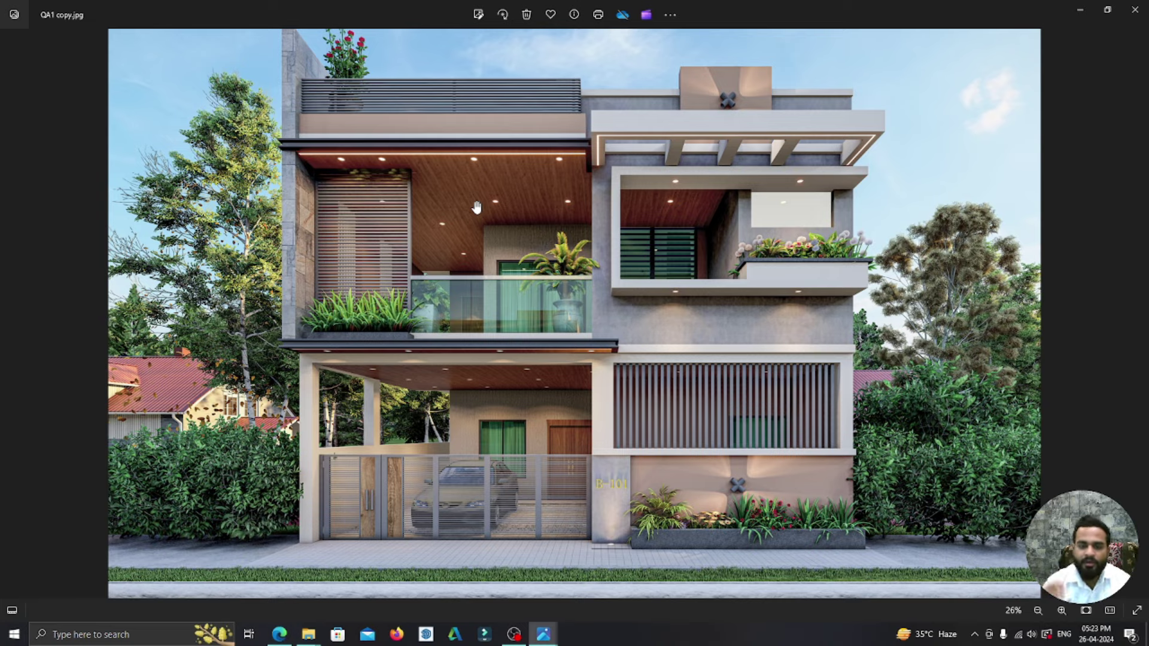
# - Zoom in and out on the QA1 copy.jpg house render
pyautogui.scroll(5, 389, 104)
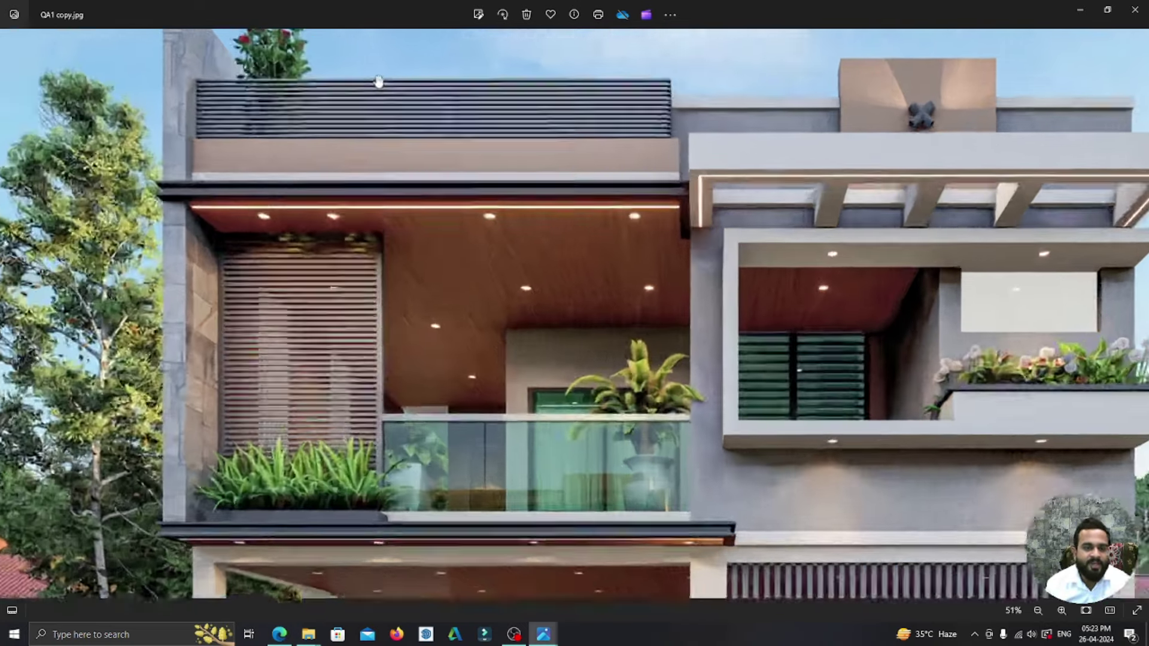
pyautogui.scroll(-3, 598, 251)
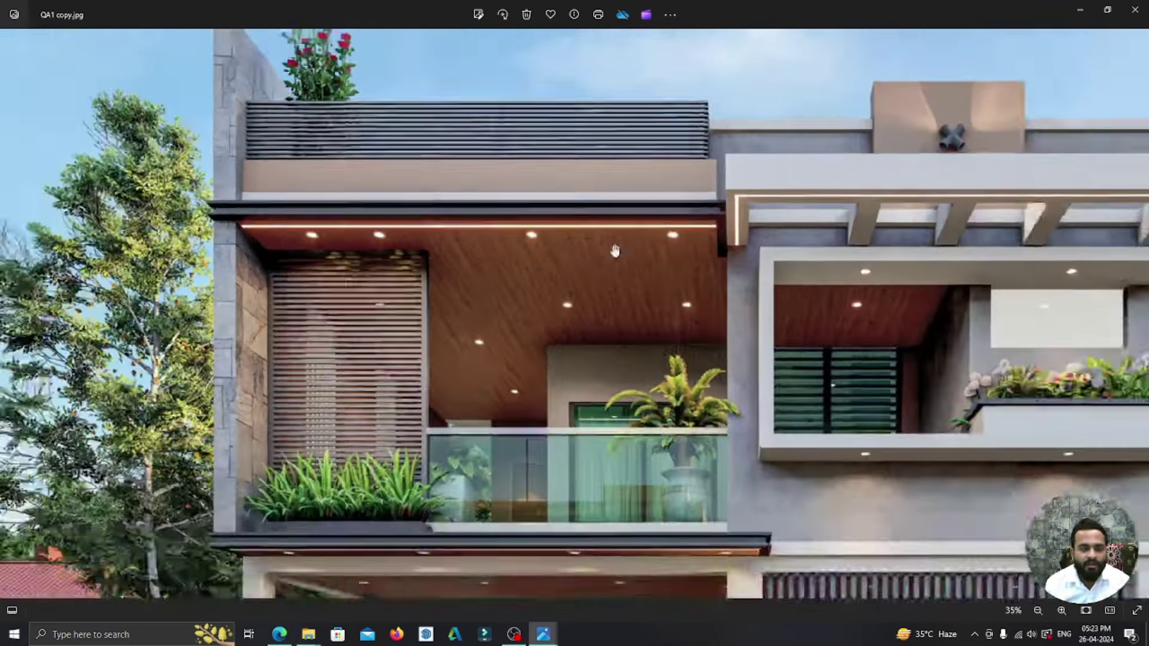
pyautogui.scroll(2, 312, 384)
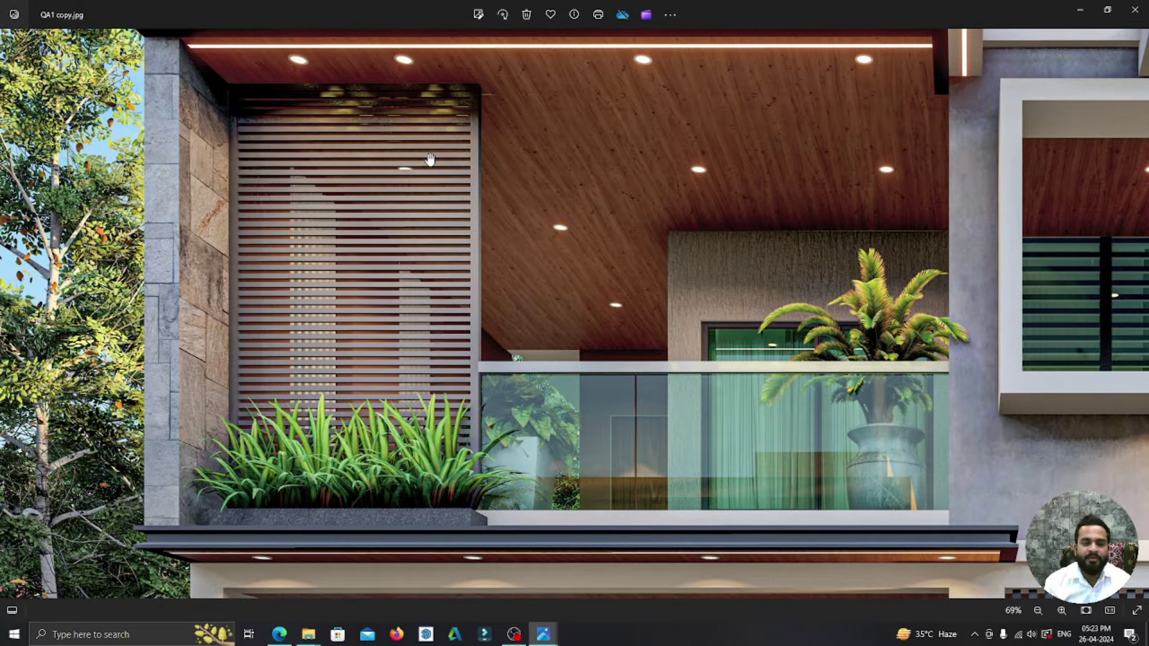
pyautogui.scroll(-1, 530, 272)
pyautogui.scroll(-2, 532, 299)
pyautogui.scroll(-1, 536, 323)
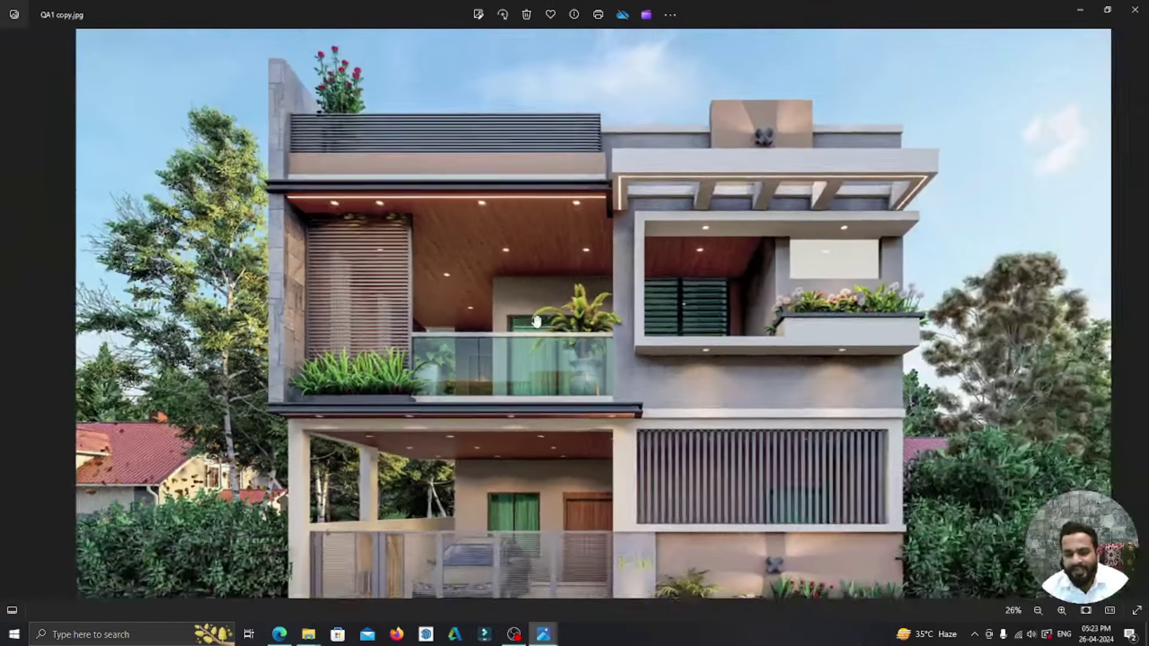
pyautogui.scroll(2, 527, 317)
pyautogui.scroll(2, 515, 308)
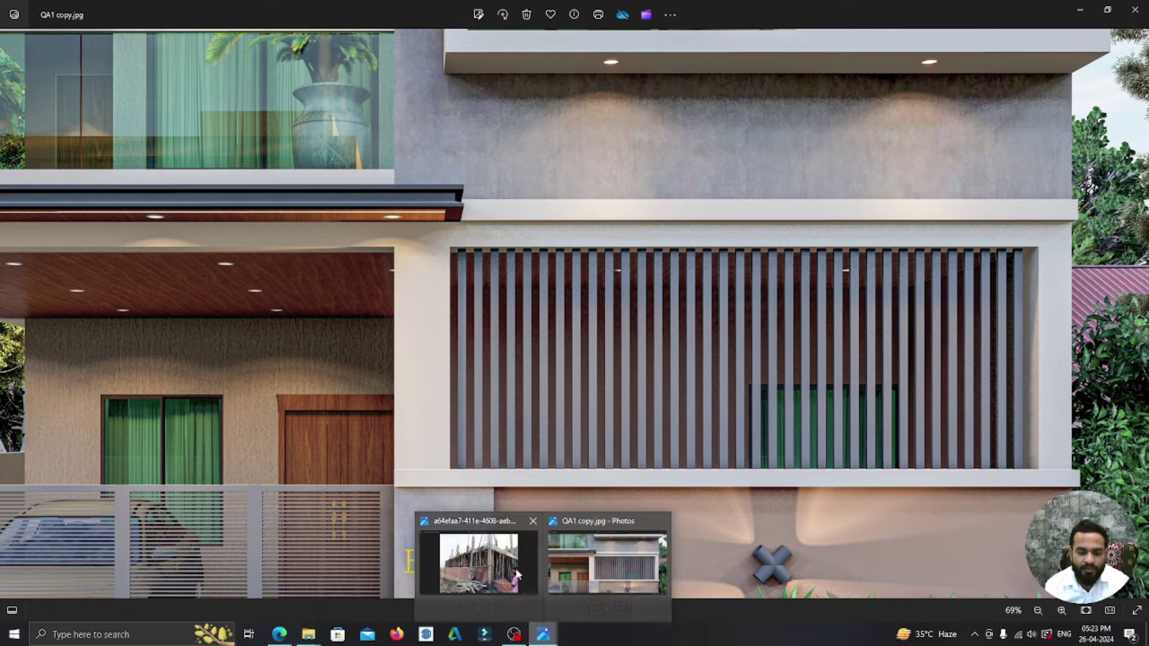
# - Switch to the construction-site photos and zoom into the previous one
pyautogui.moveTo(542, 634)
pyautogui.click(494, 563)
pyautogui.click(11, 313)
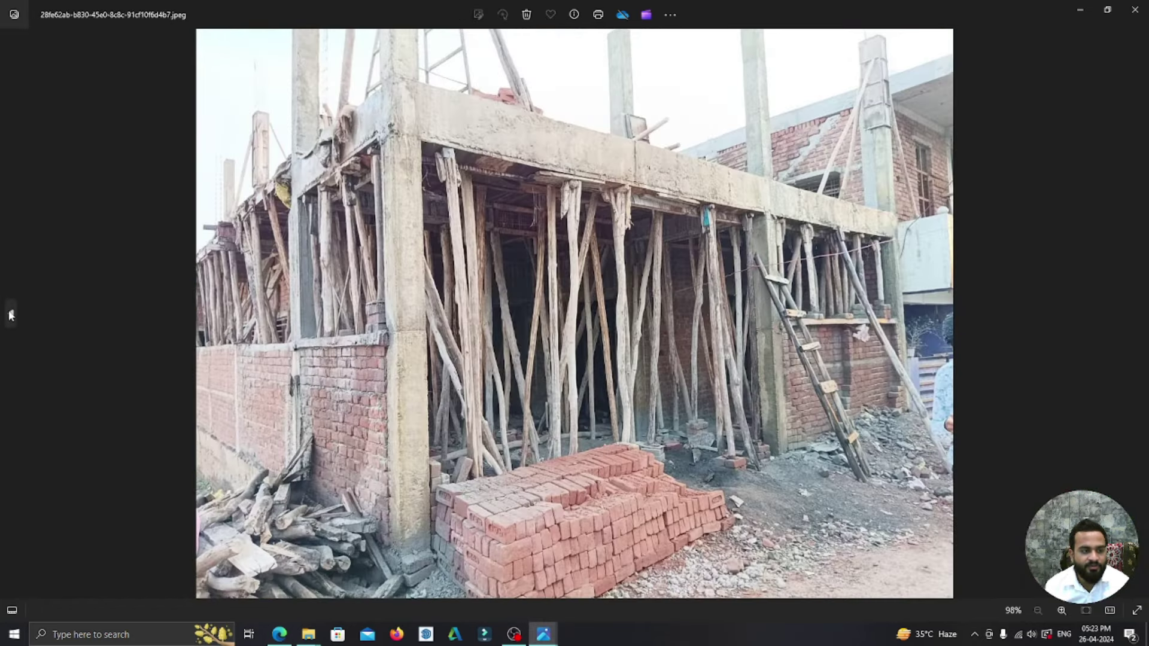
pyautogui.scroll(2, 874, 290)
pyautogui.scroll(2, 873, 290)
pyautogui.scroll(2, 874, 289)
pyautogui.scroll(1, 873, 290)
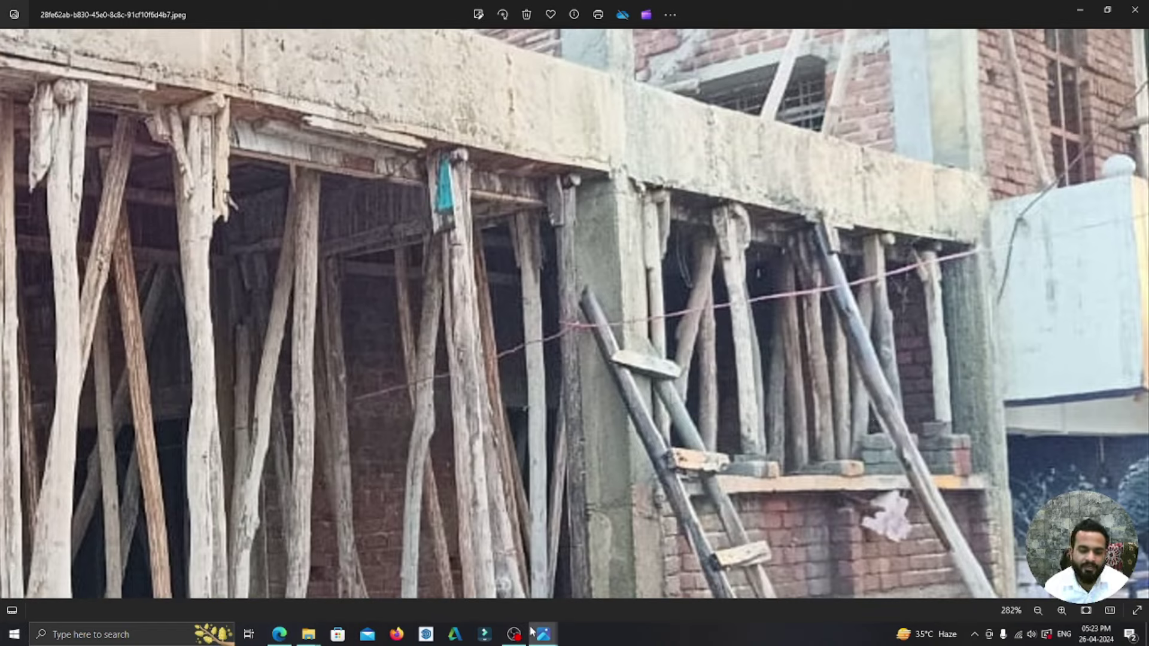
pyautogui.moveTo(543, 634)
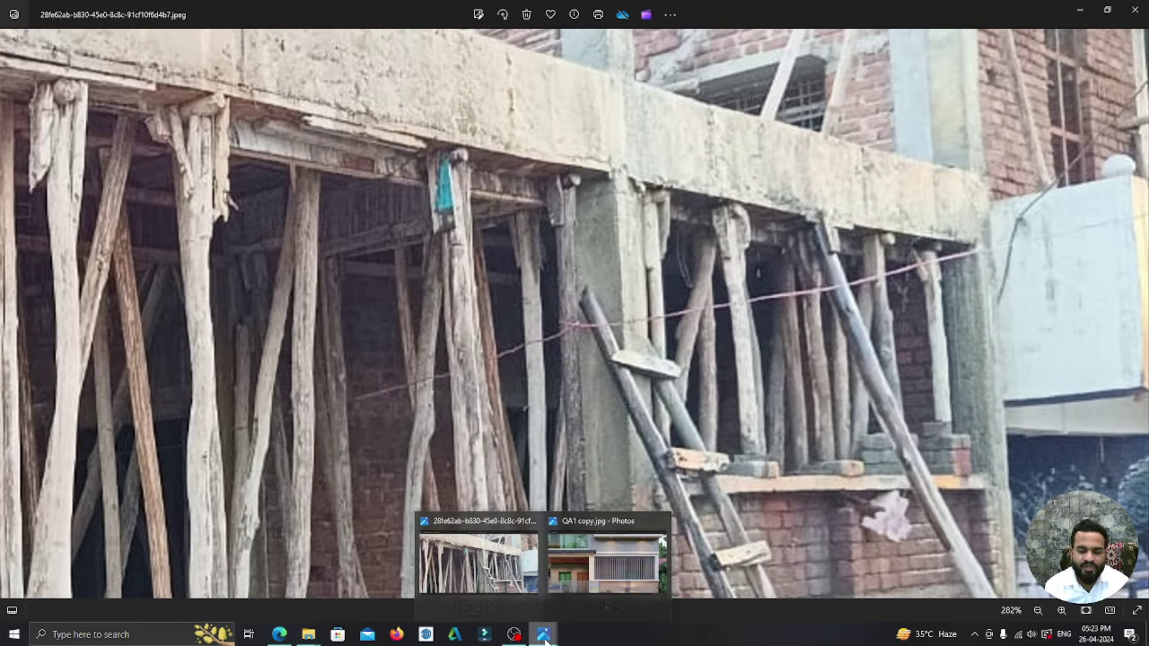
# - Return to the QA1 copy.jpg render and zoom across its balconies and slatted screens
pyautogui.click(584, 574)
pyautogui.scroll(1, 662, 341)
pyautogui.scroll(2, 662, 341)
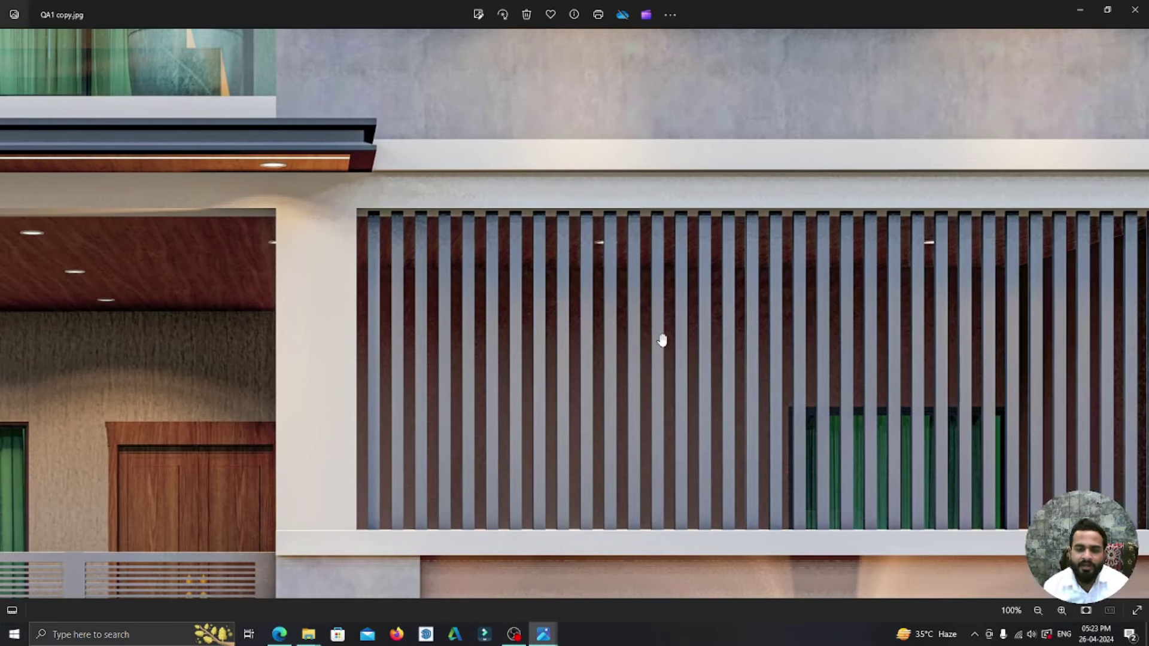
pyautogui.scroll(-2, 662, 341)
pyautogui.scroll(-2, 793, 416)
pyautogui.scroll(1, 612, 304)
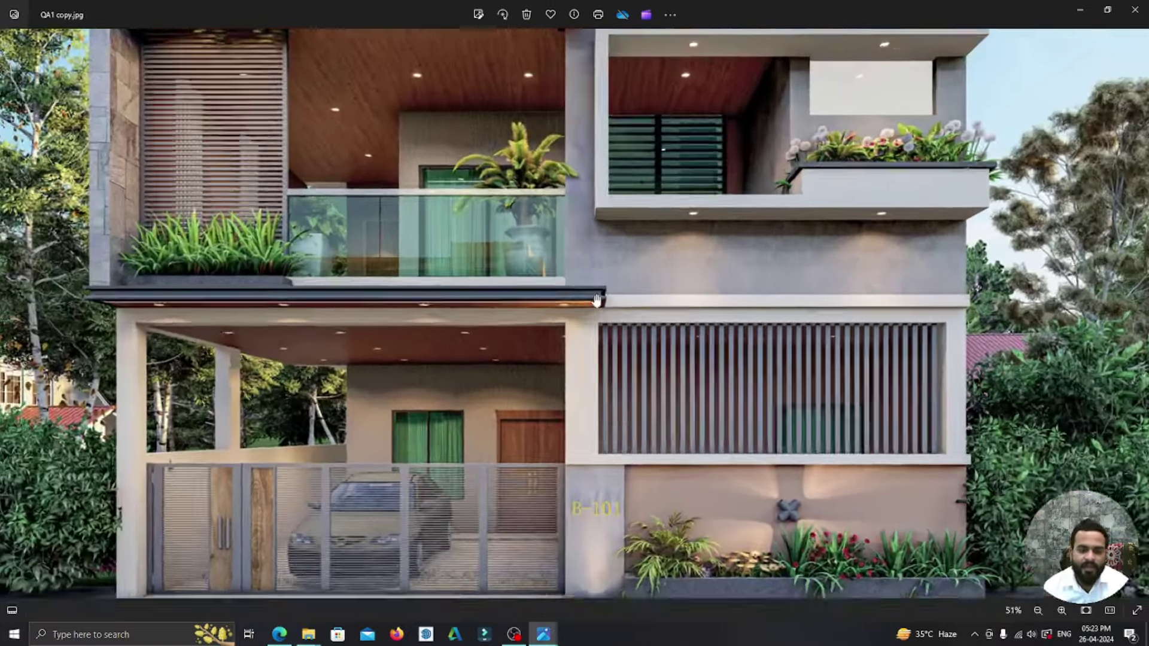
pyautogui.scroll(3, 575, 300)
pyautogui.scroll(1, 555, 300)
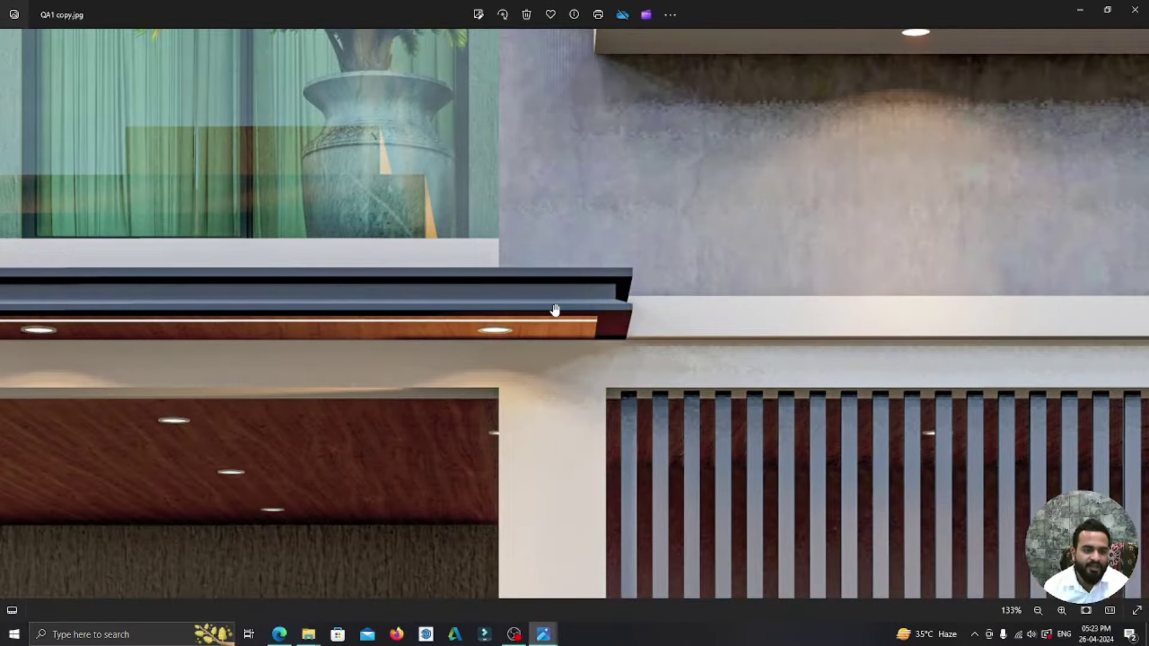
pyautogui.scroll(-3, 706, 347)
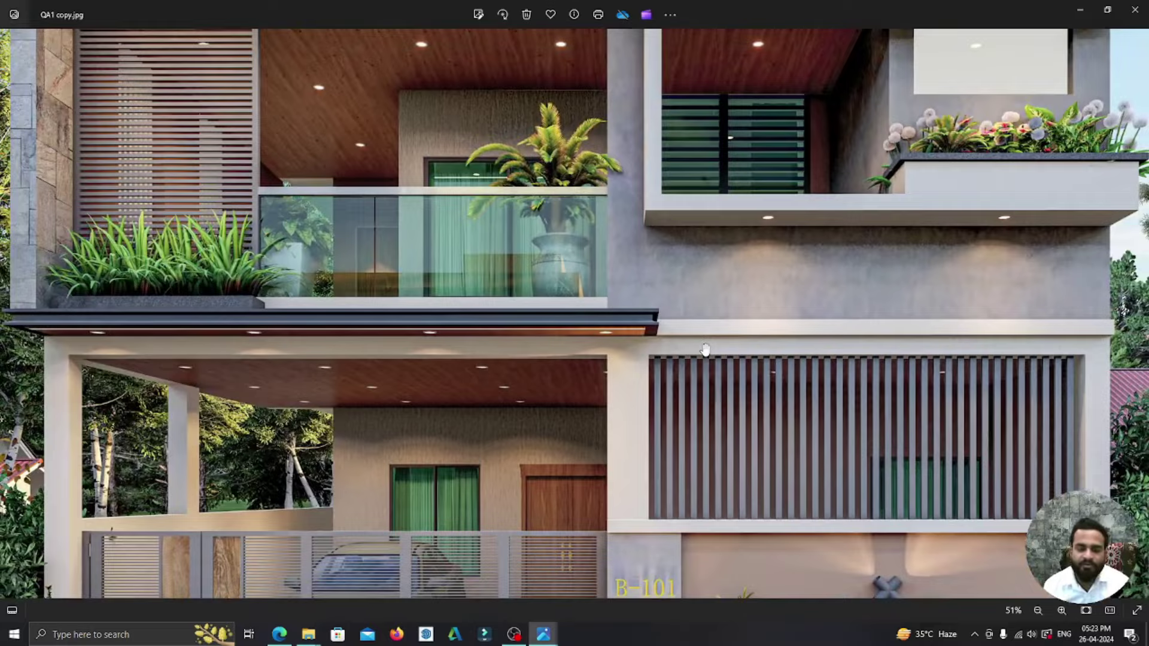
pyautogui.scroll(-1, 706, 351)
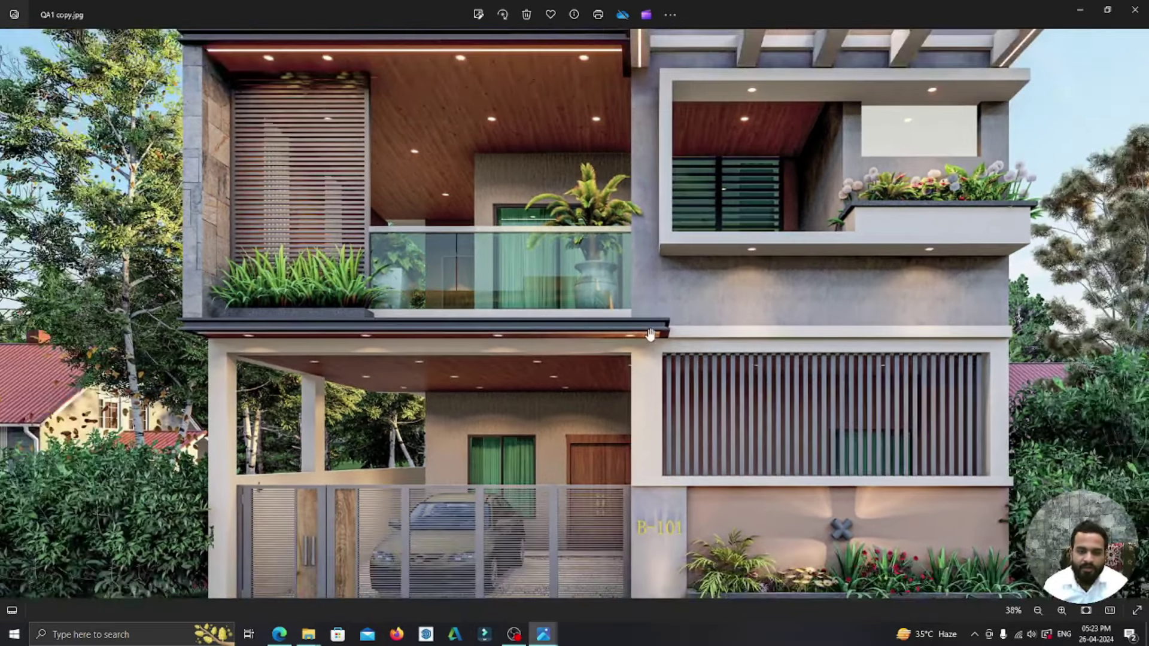
pyautogui.scroll(-2, 652, 332)
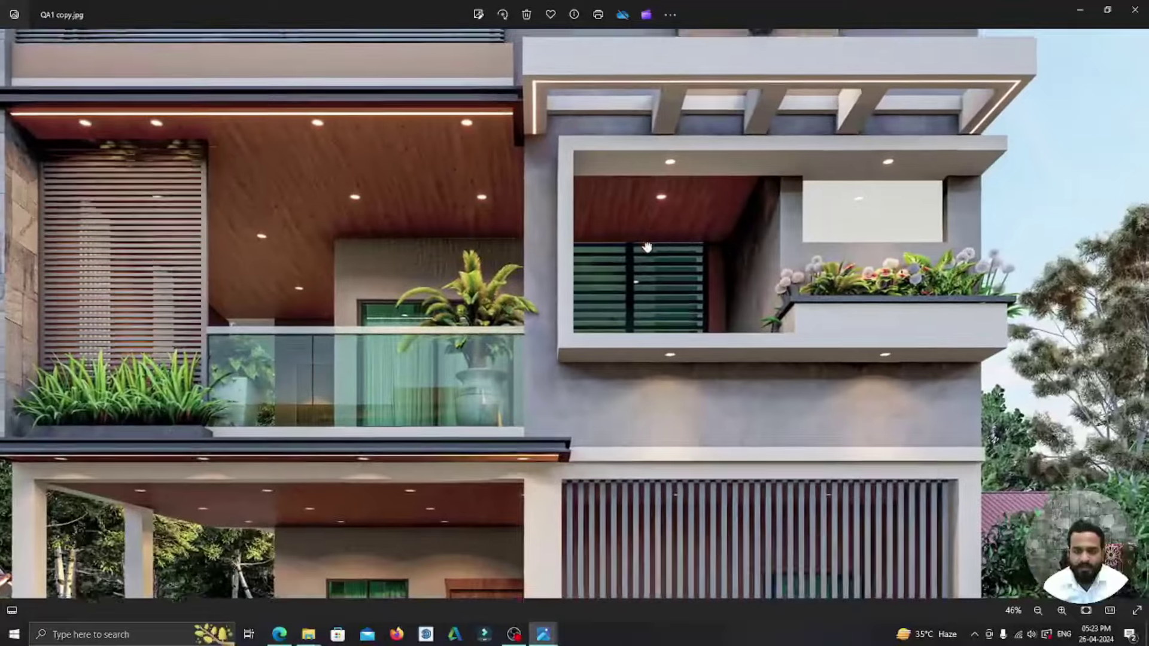
# - Pan to the top of the house, then zoom back out to the full render
pyautogui.moveTo(737, 244); pyautogui.dragTo(643, 344)
pyautogui.scroll(-2, 412, 248)
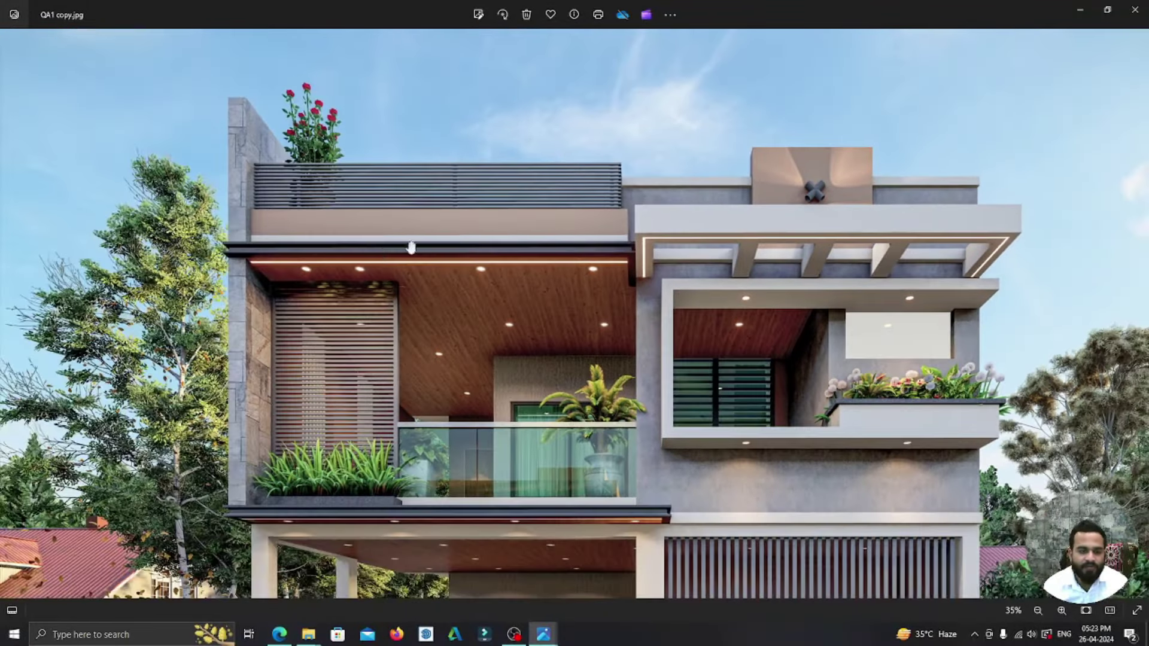
pyautogui.scroll(3, 336, 521)
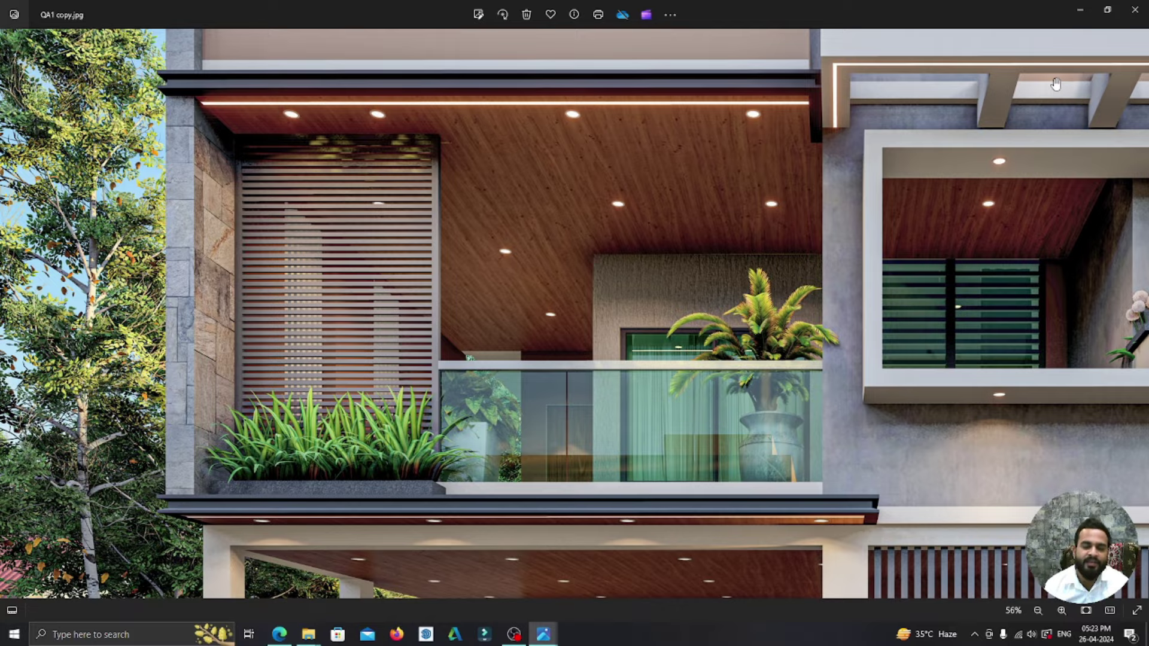
pyautogui.scroll(3, 369, 92)
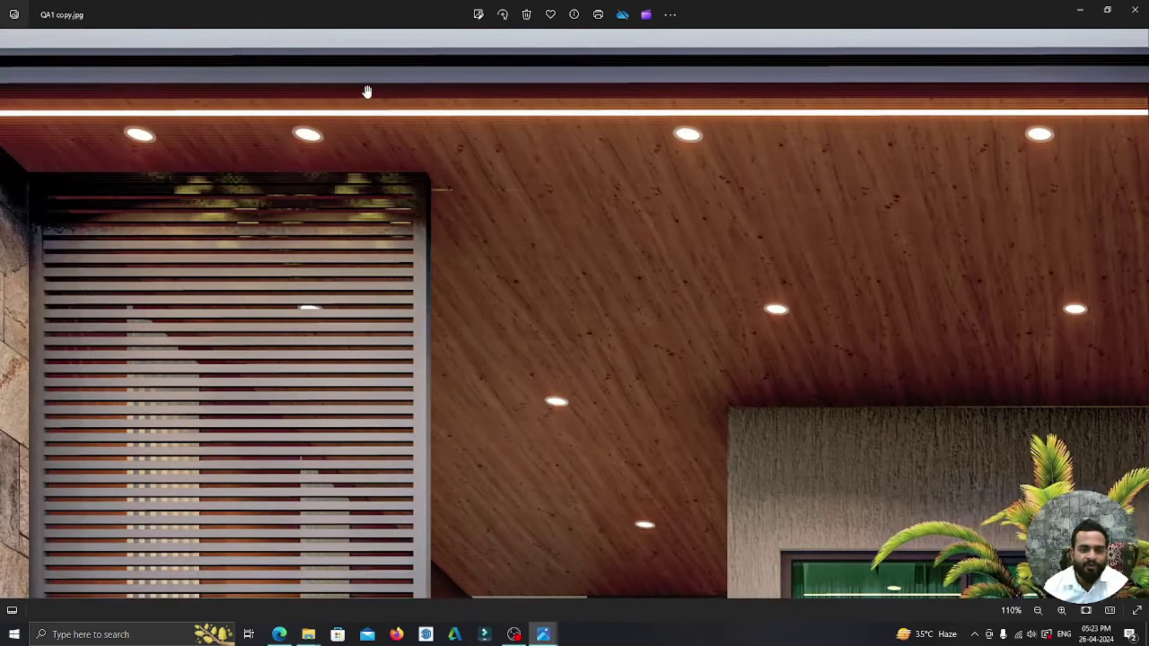
pyautogui.scroll(-2, 432, 142)
pyautogui.scroll(-1, 443, 149)
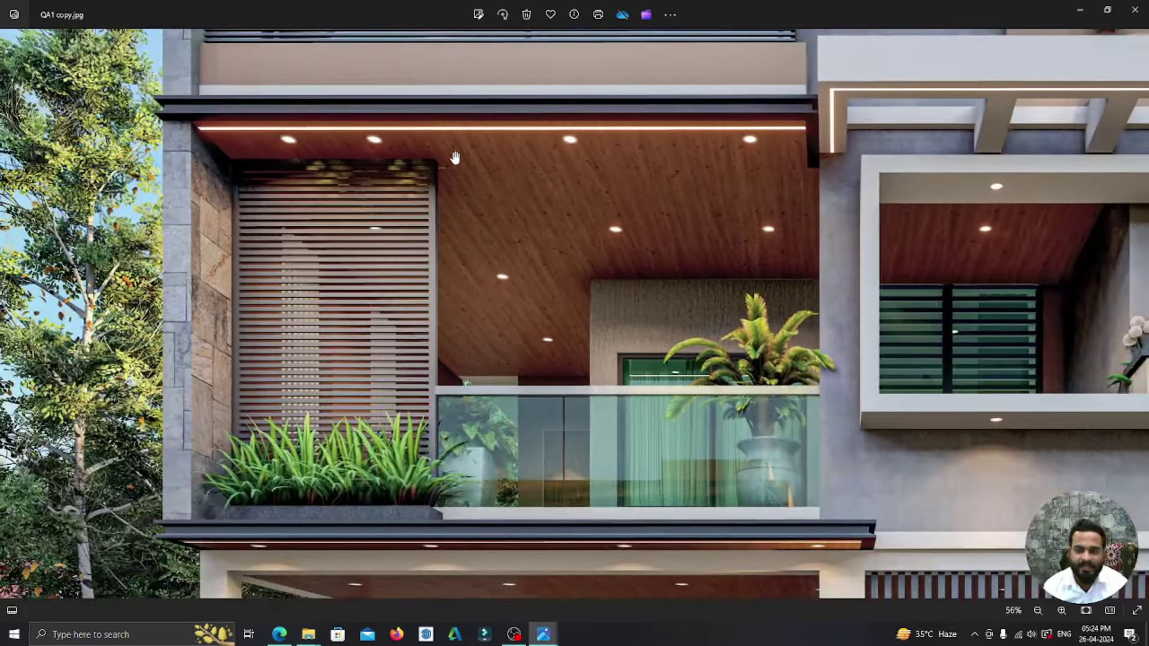
pyautogui.scroll(-2, 455, 157)
pyautogui.scroll(-1, 455, 157)
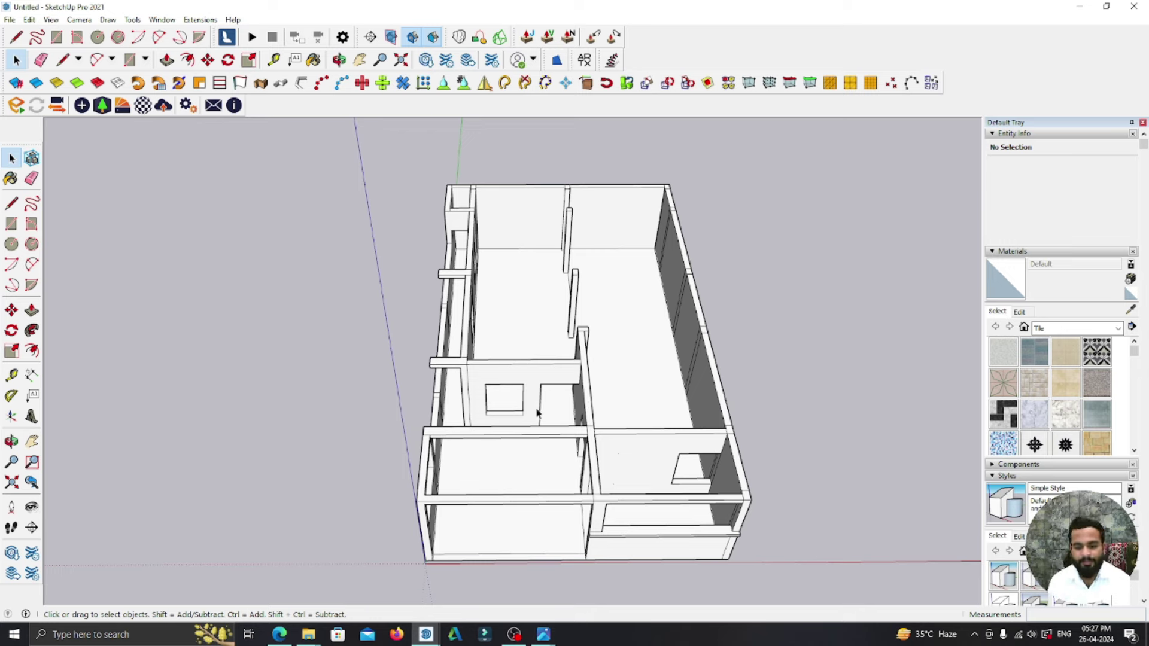
# - Draw a rectangle across the wall tops covering the whole building
pyautogui.scroll(-3, 537, 412)
pyautogui.moveTo(459, 485); pyautogui.dragTo(713, 397, button='middle')
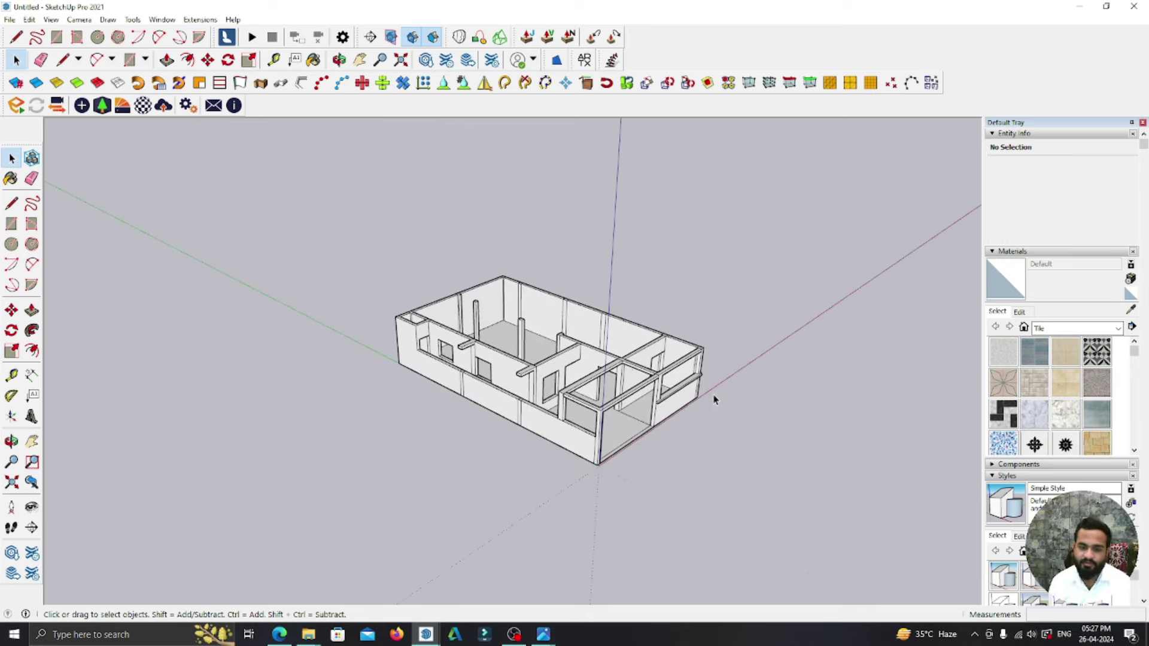
pyautogui.scroll(4, 713, 397)
pyautogui.moveTo(545, 377)
pyautogui.mouseDown(button='middle')
pyautogui.moveTo(512, 386)
pyautogui.moveTo(92, 372)
pyautogui.moveTo(834, 418)
pyautogui.moveTo(394, 408)
pyautogui.mouseUp(button='middle')
pyautogui.scroll(-3, 469, 369)
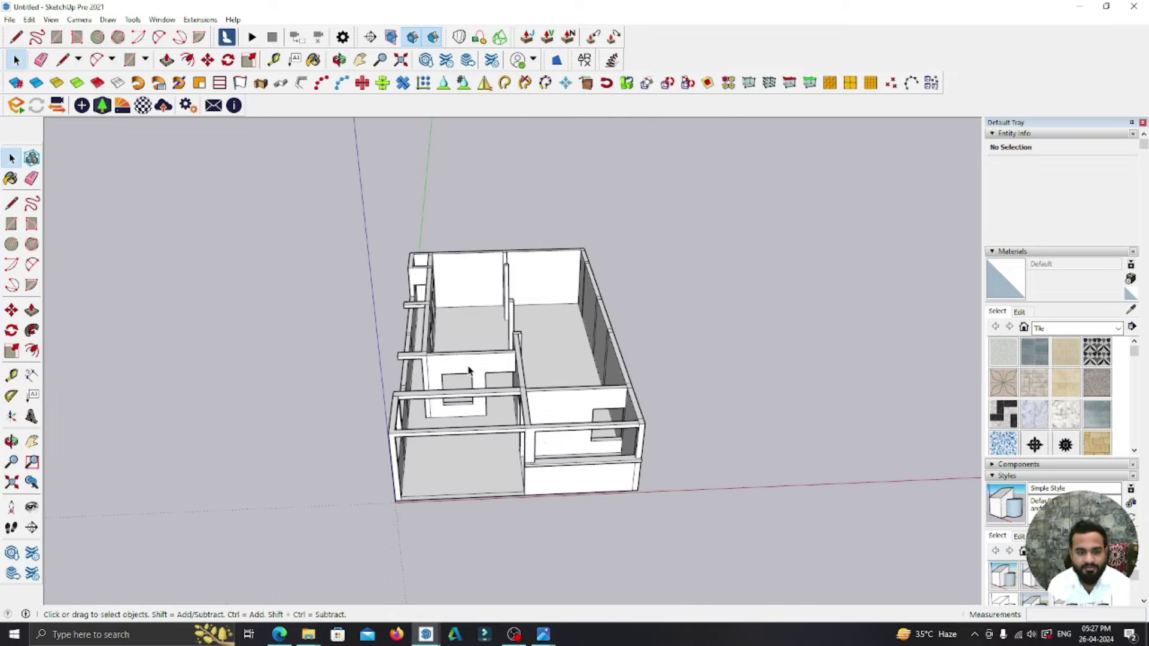
pyautogui.scroll(1, 459, 375)
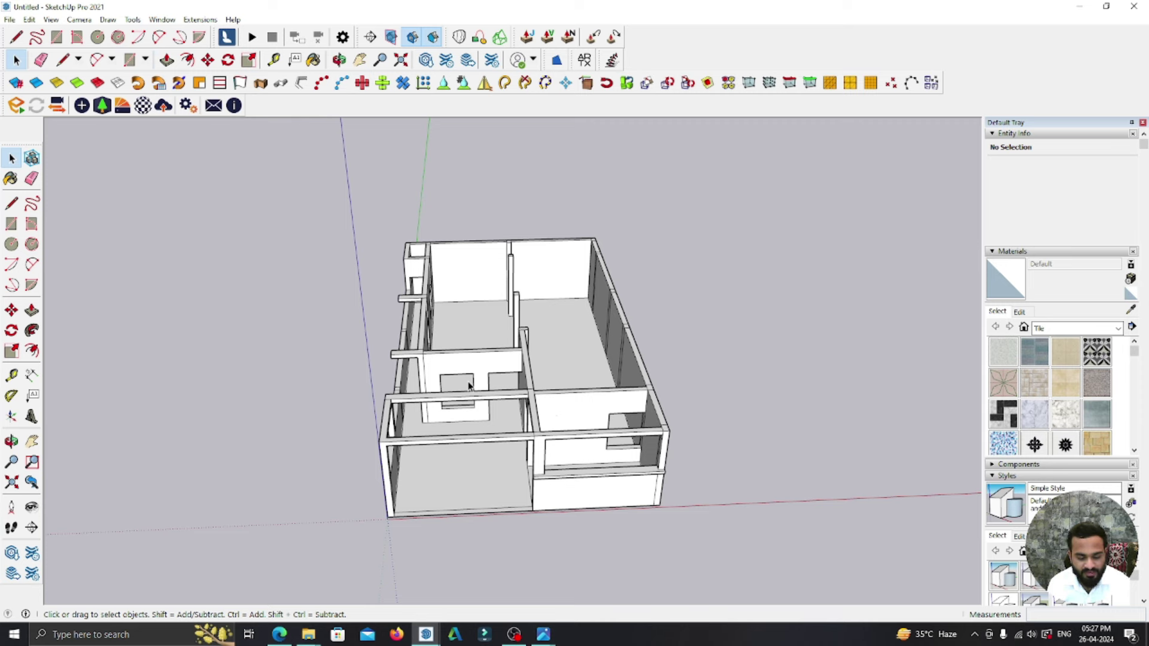
pyautogui.press('r')
pyautogui.scroll(3, 419, 254)
pyautogui.click(397, 243)
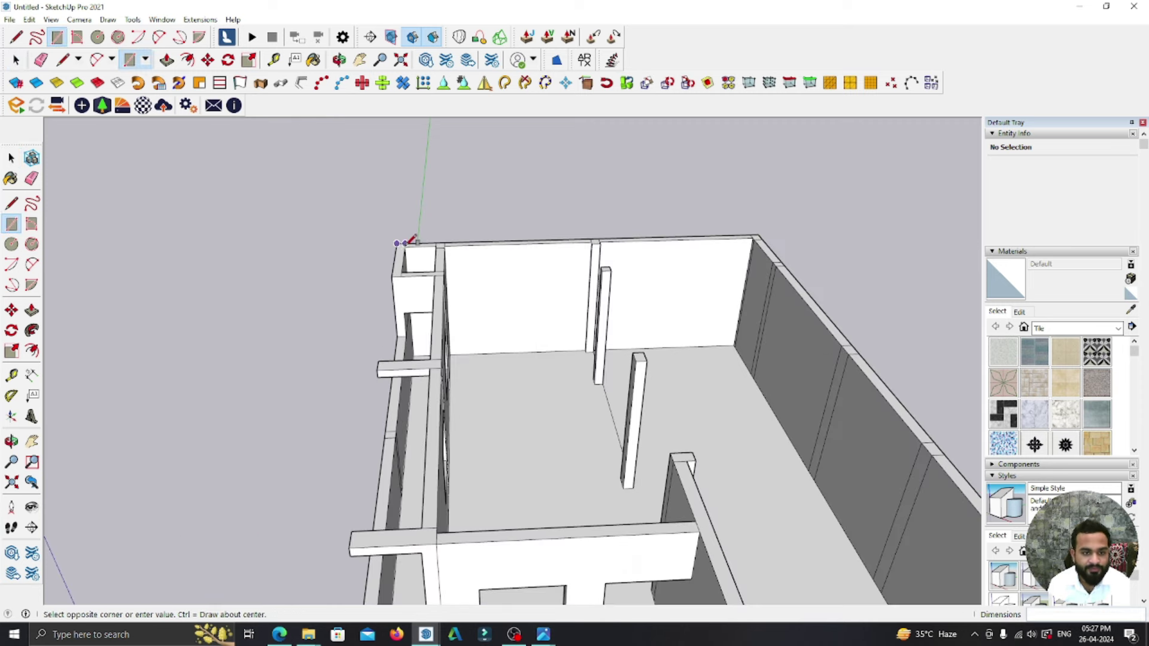
pyautogui.scroll(-3, 507, 359)
pyautogui.scroll(3, 726, 495)
pyautogui.scroll(1, 716, 495)
pyautogui.click(708, 495)
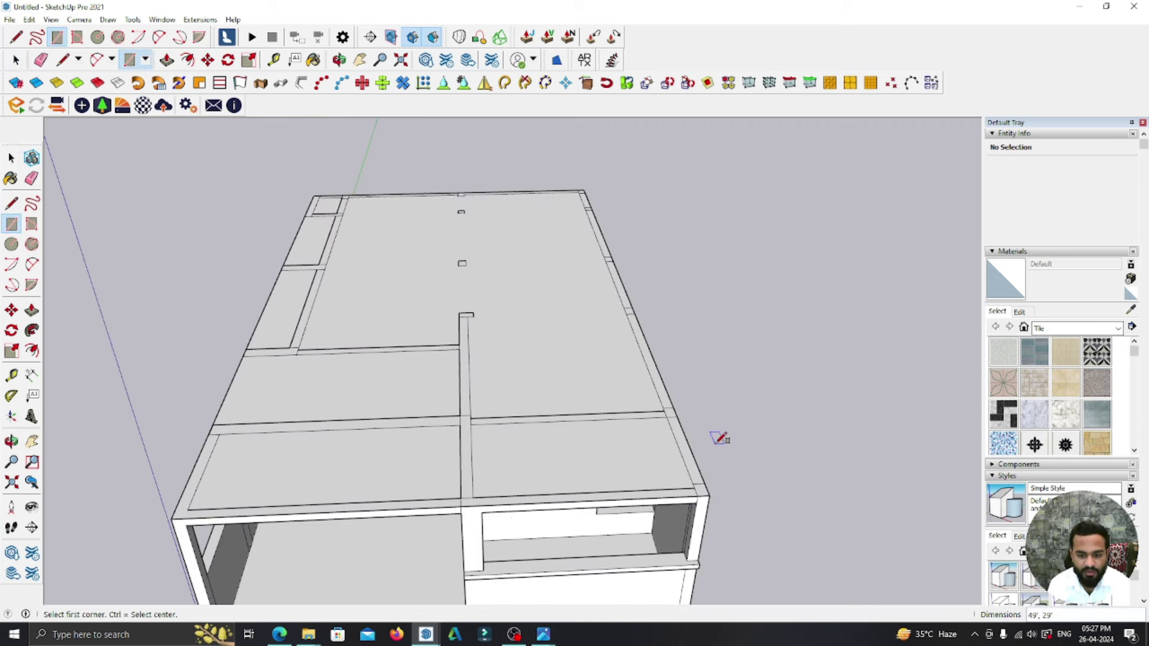
pyautogui.press('space')
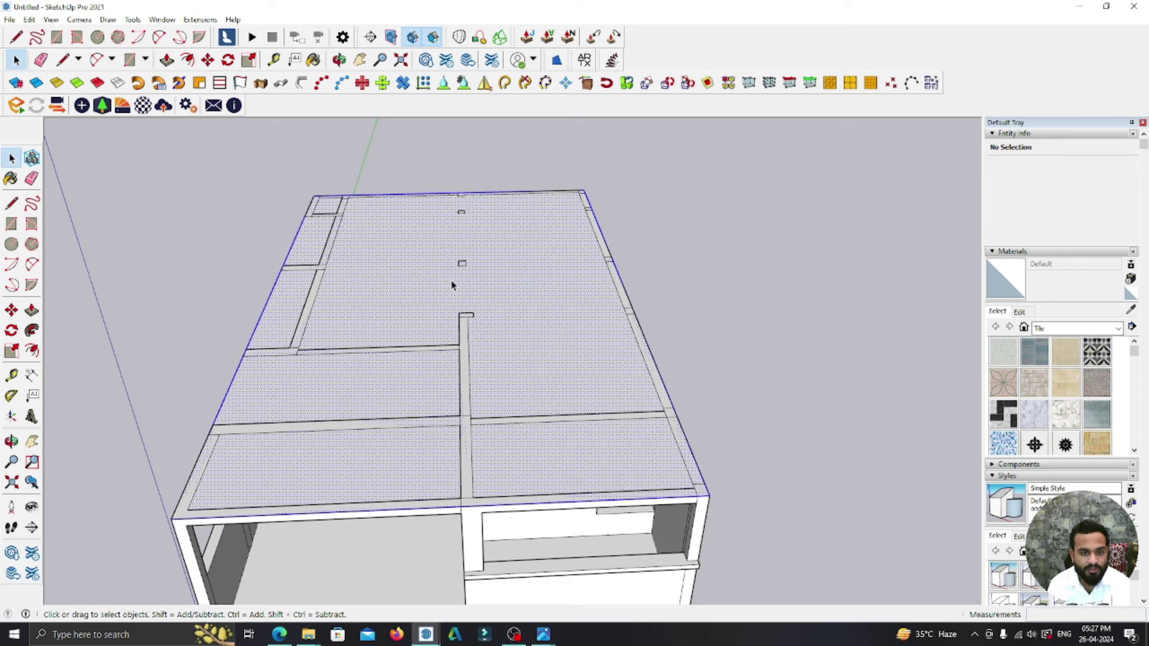
# - Make the roof rectangle a group and enter it for editing
pyautogui.rightClick(452, 285)
pyautogui.click(479, 382)
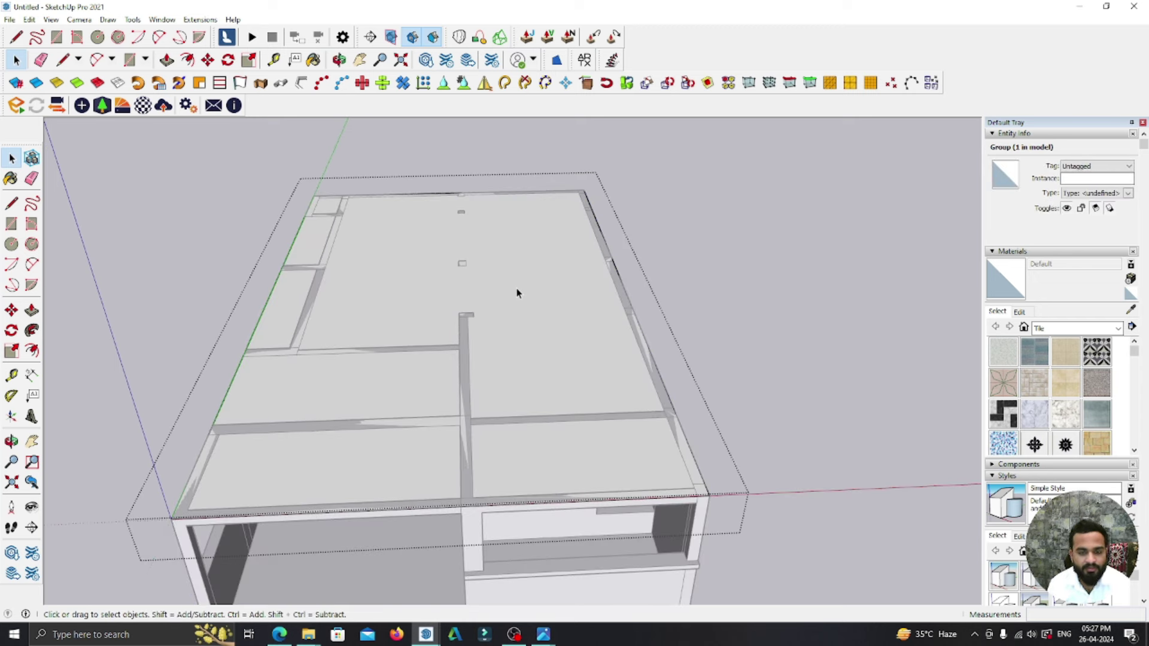
pyautogui.doubleClick(510, 288)
pyautogui.scroll(2, 520, 311)
# - Push/Pull the roof face up about 5 inches into a slab
pyautogui.press('p')
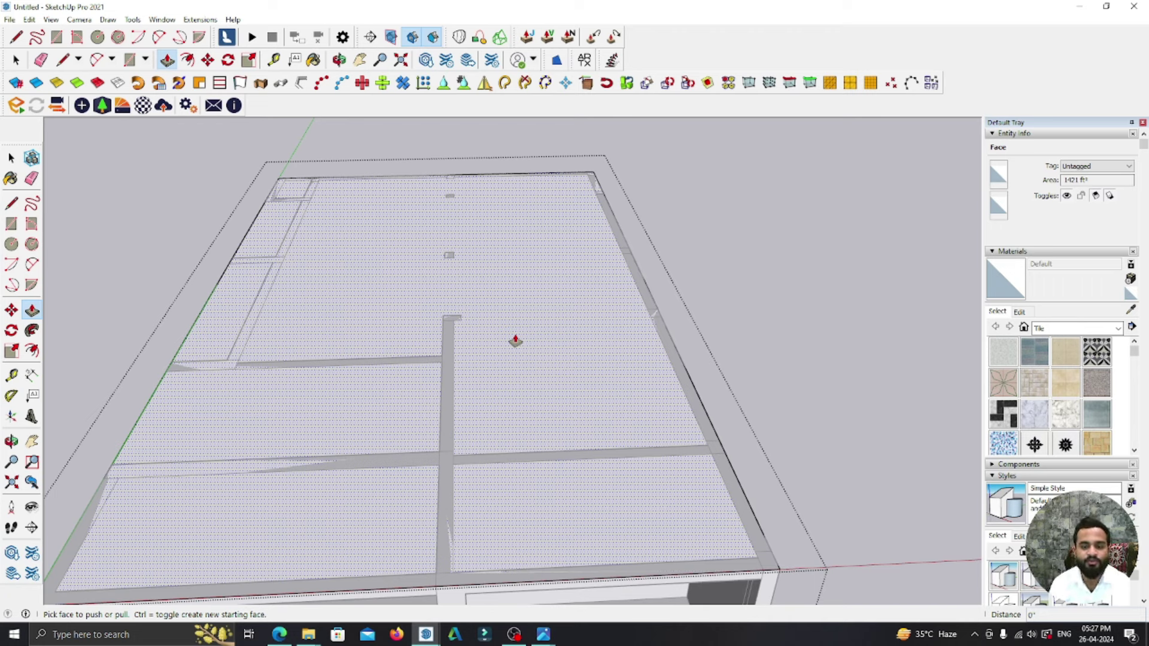
pyautogui.click(516, 341)
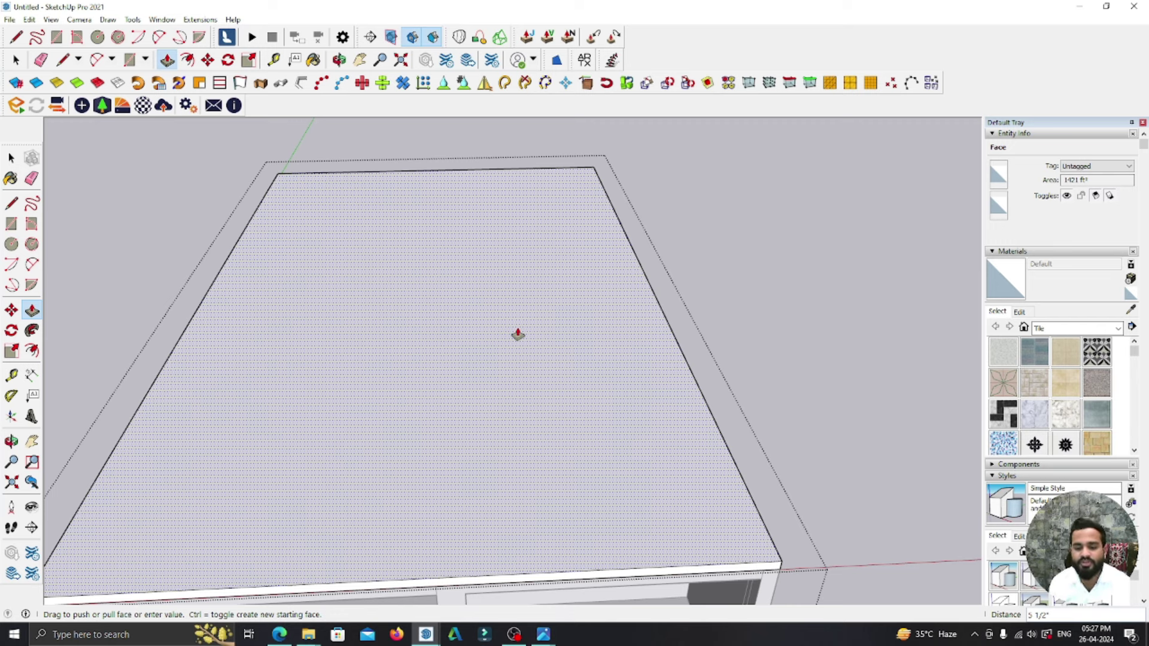
pyautogui.write("'")
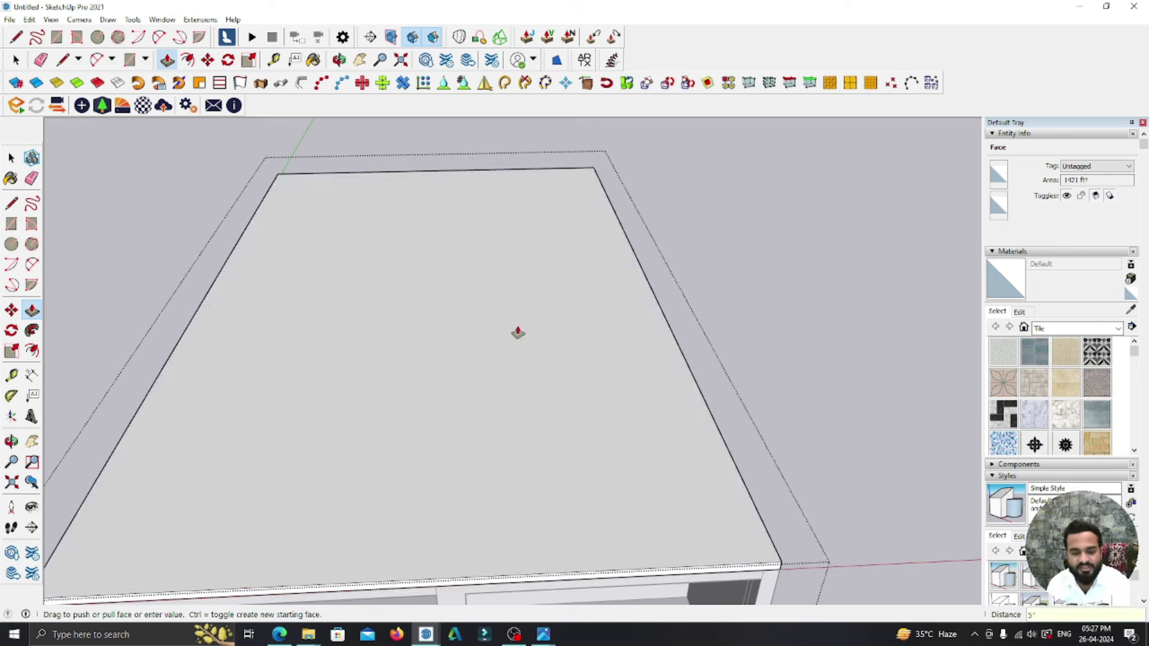
pyautogui.press('Return')
pyautogui.scroll(-5, 598, 466)
pyautogui.moveTo(597, 466)
pyautogui.mouseDown(button='middle')
pyautogui.moveTo(818, 333)
pyautogui.moveTo(494, 288)
pyautogui.mouseUp(button='middle')
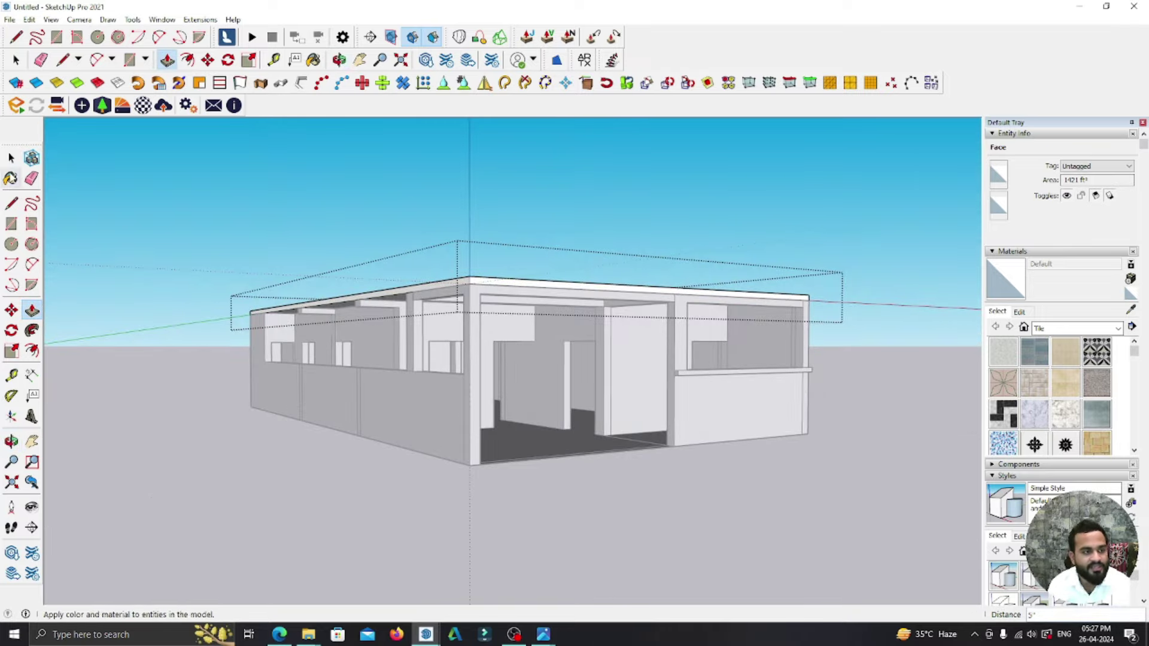
pyautogui.click(10, 158)
pyautogui.moveTo(63, 202)
pyautogui.mouseDown(button='middle')
pyautogui.moveTo(397, 313)
pyautogui.moveTo(257, 487)
pyautogui.moveTo(954, 449)
pyautogui.moveTo(526, 367)
pyautogui.moveTo(290, 367)
pyautogui.moveTo(510, 364)
pyautogui.moveTo(592, 341)
pyautogui.moveTo(379, 331)
pyautogui.moveTo(474, 432)
pyautogui.mouseUp(button='middle')
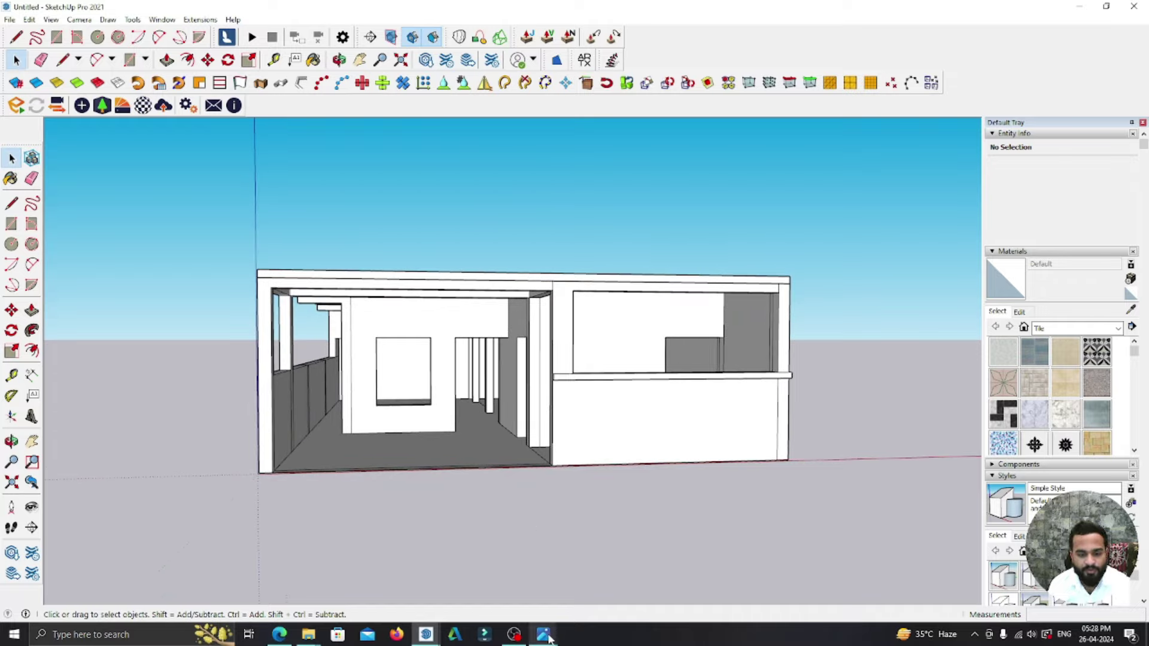
pyautogui.moveTo(543, 635)
pyautogui.click(482, 572)
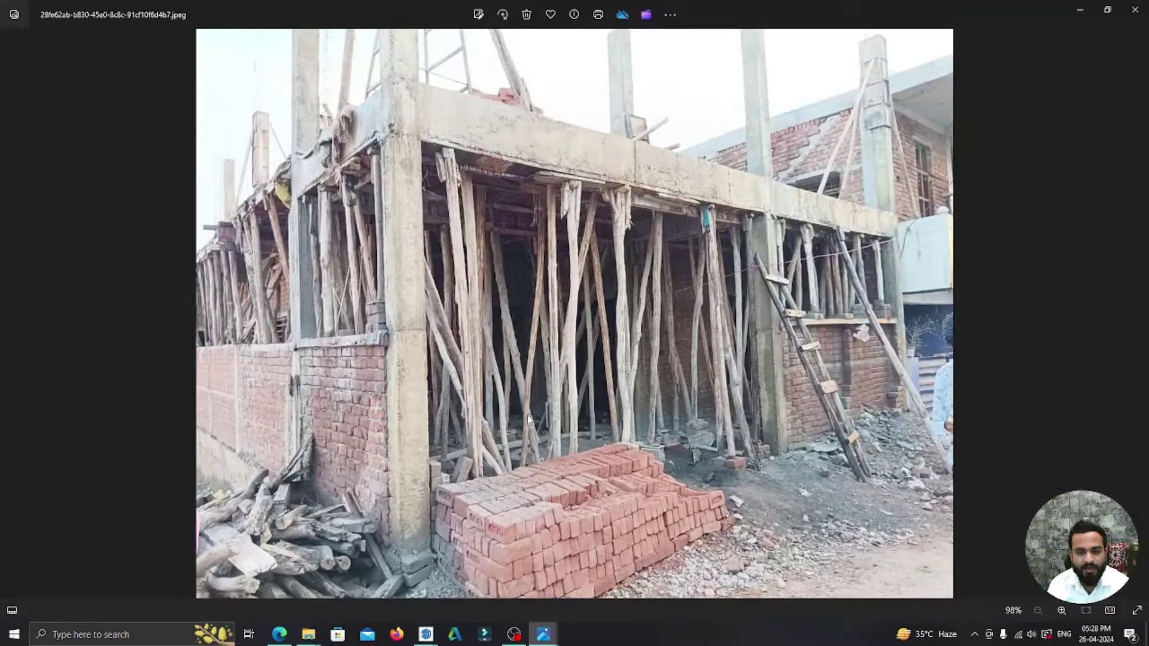
pyautogui.click(1075, 8)
pyautogui.scroll(6, 515, 352)
pyautogui.press('space')
pyautogui.scroll(-10, 516, 352)
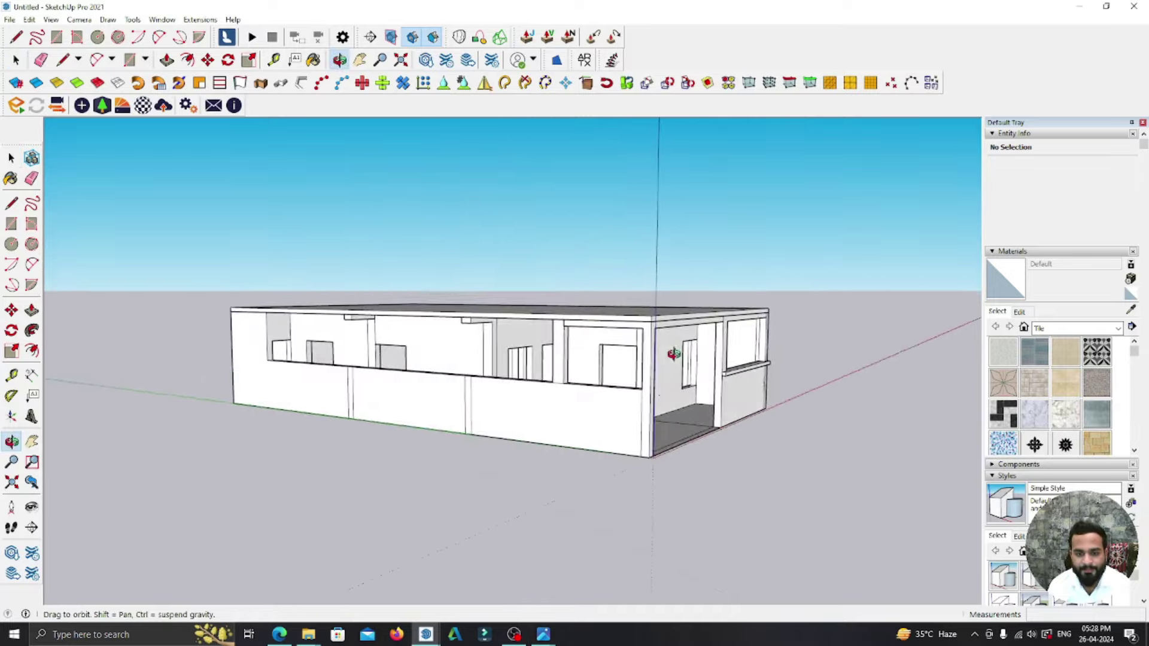
pyautogui.moveTo(675, 364)
pyautogui.mouseDown(button='middle')
pyautogui.moveTo(417, 325)
pyautogui.moveTo(313, 393)
pyautogui.mouseUp(button='middle')
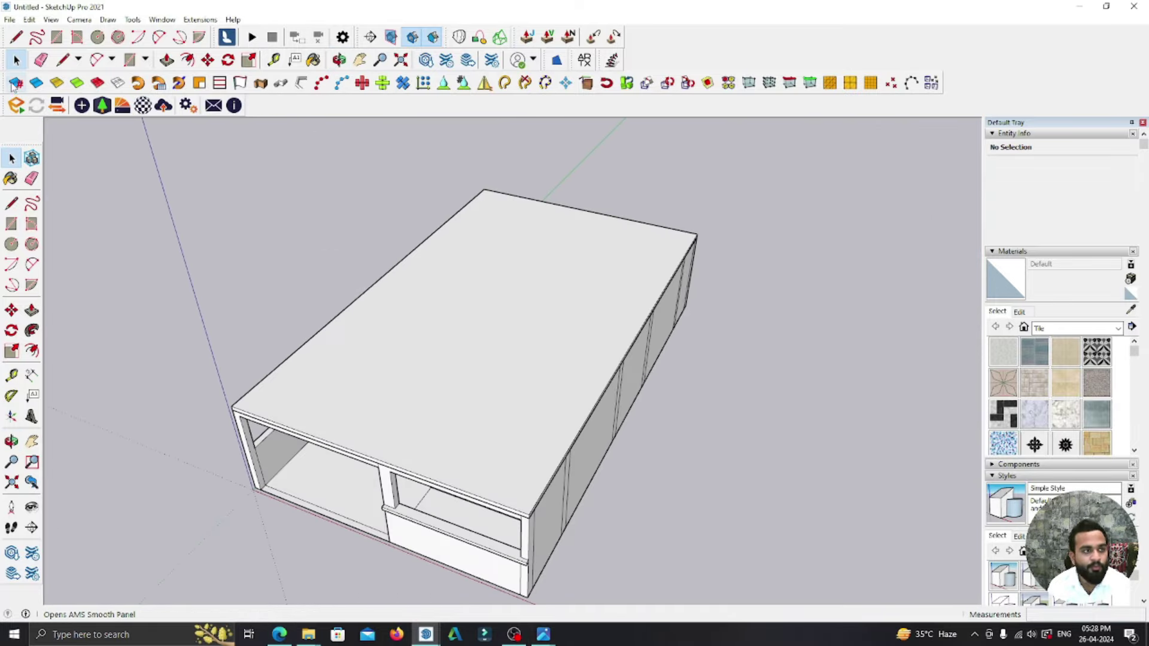
# - Import the Drawing1 file into the model
pyautogui.click(9, 19)
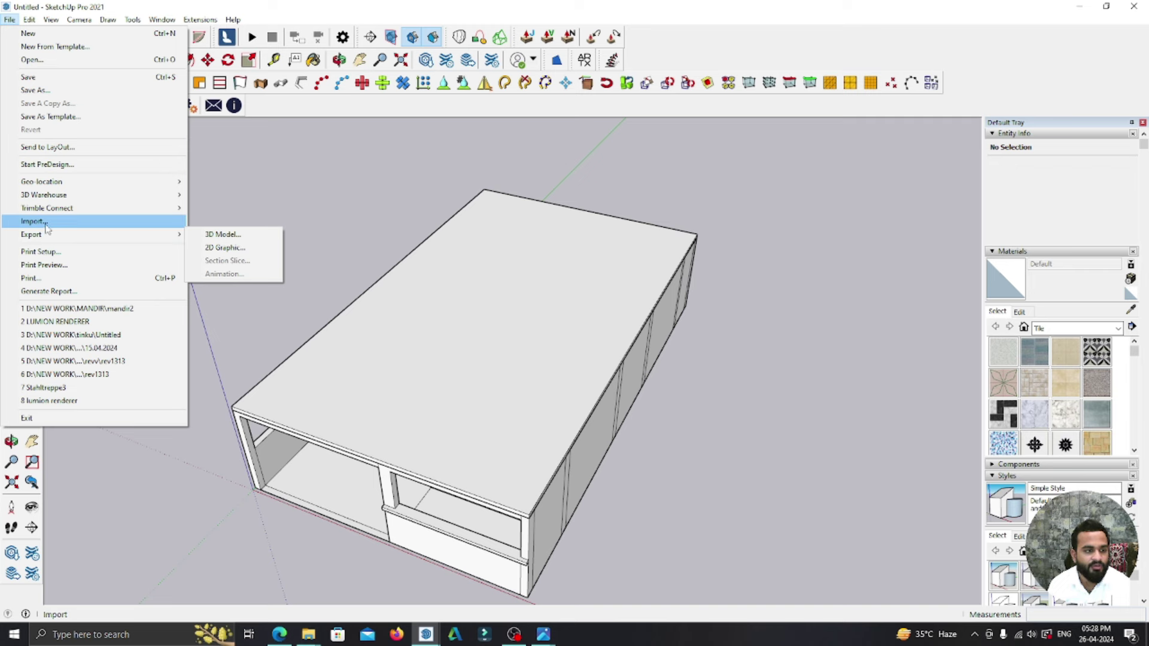
pyautogui.click(36, 221)
pyautogui.click(336, 128)
pyautogui.click(473, 328)
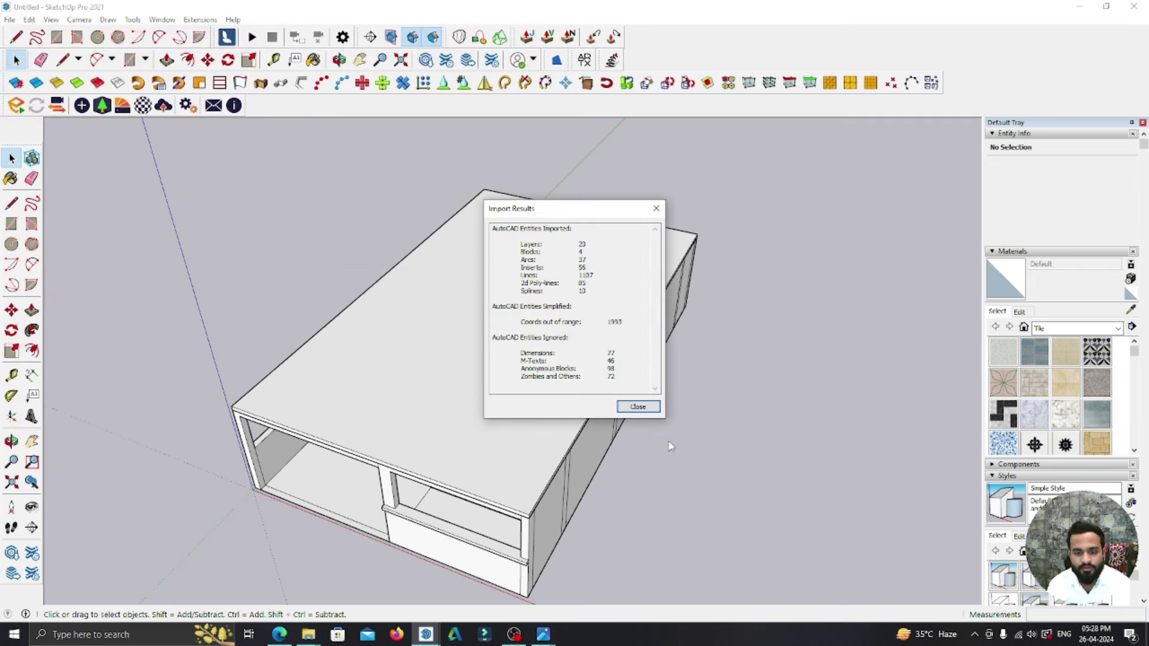
pyautogui.click(654, 412)
pyautogui.scroll(-3, 655, 412)
pyautogui.moveTo(655, 413); pyautogui.dragTo(651, 500, button='middle')
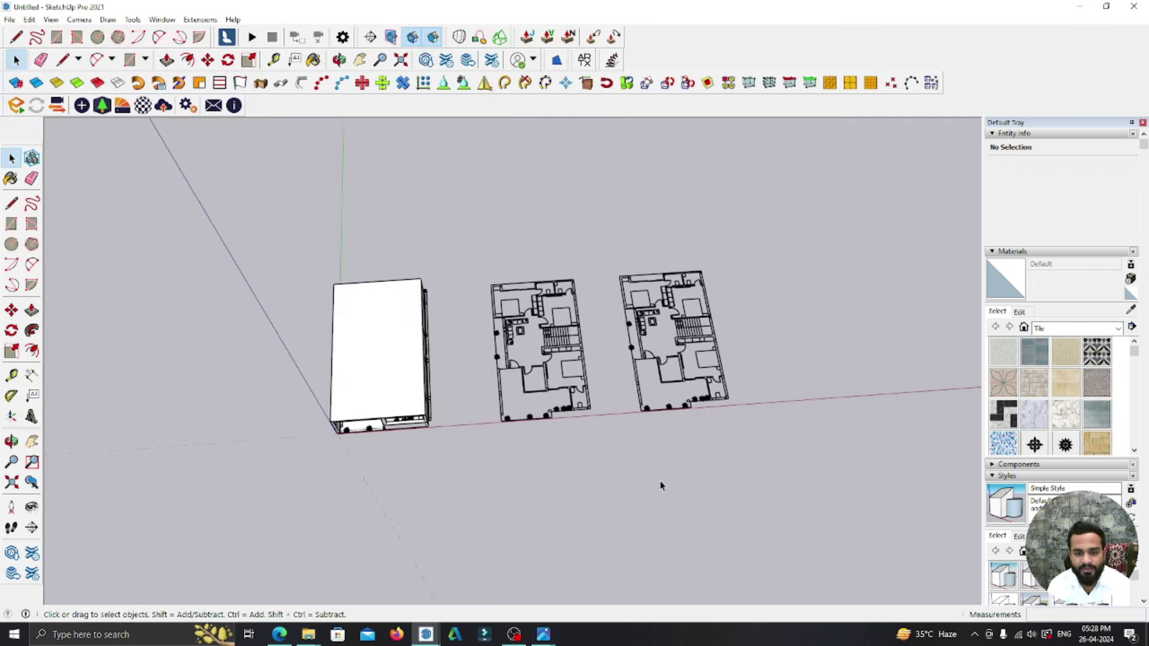
pyautogui.scroll(4, 651, 500)
# - Explode the imported plans and delete the middle floor plan
pyautogui.click(625, 392)
pyautogui.rightClick(626, 392)
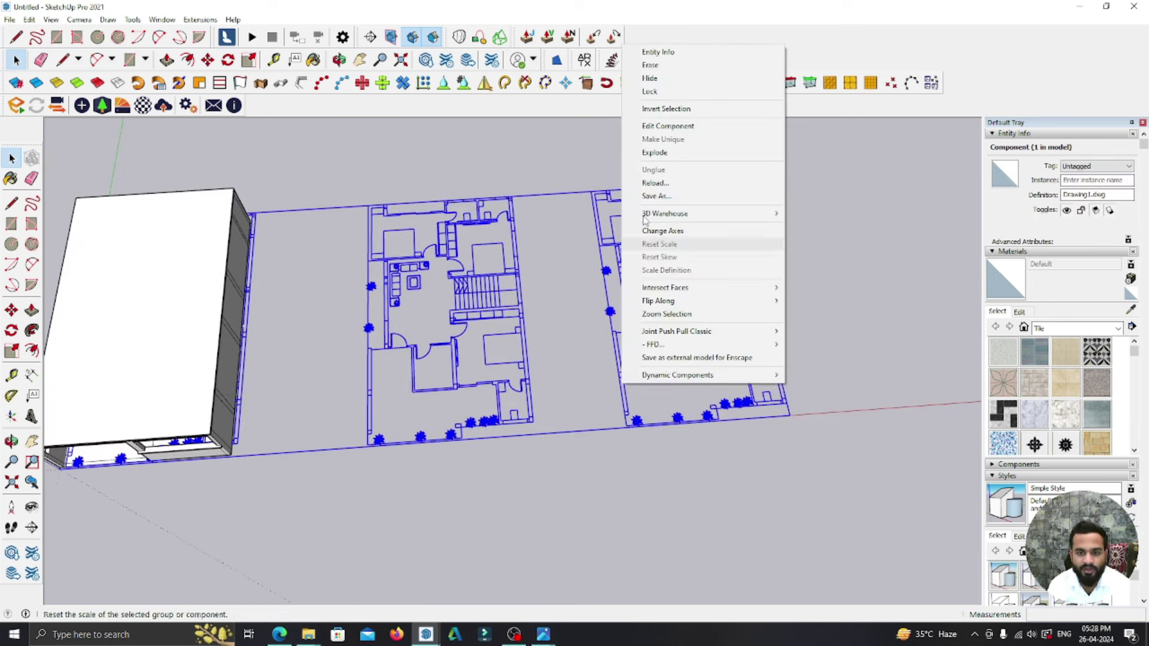
pyautogui.click(669, 153)
pyautogui.click(461, 175)
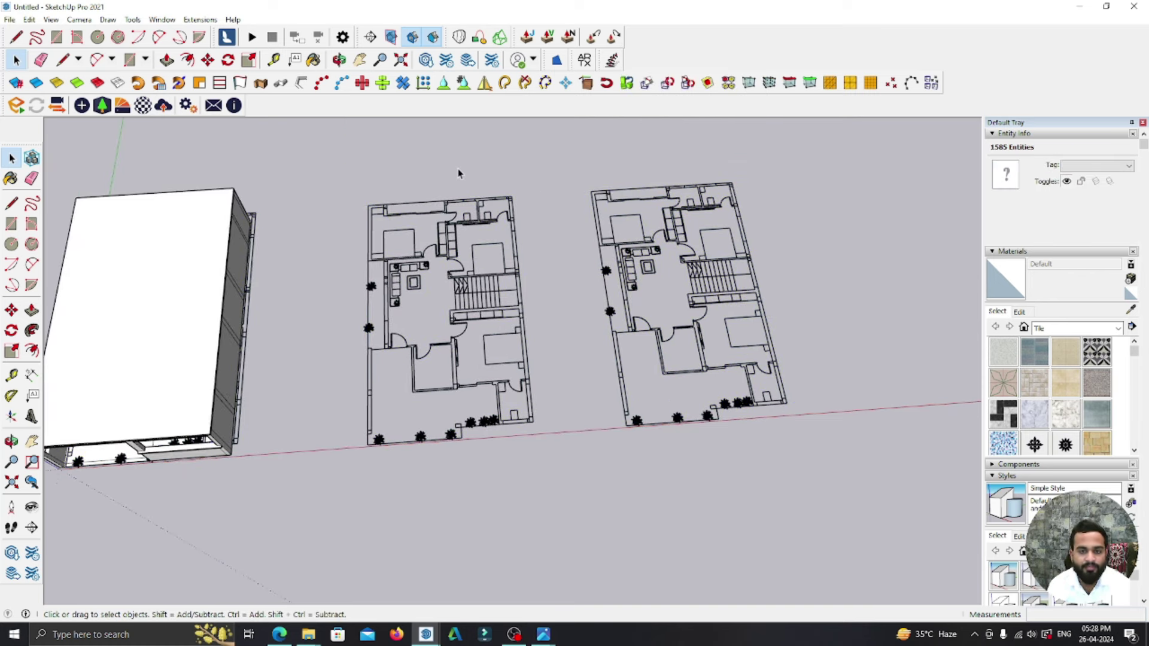
pyautogui.moveTo(461, 174)
pyautogui.mouseDown(button='middle')
pyautogui.moveTo(575, 208)
pyautogui.moveTo(539, 276)
pyautogui.mouseUp(button='middle')
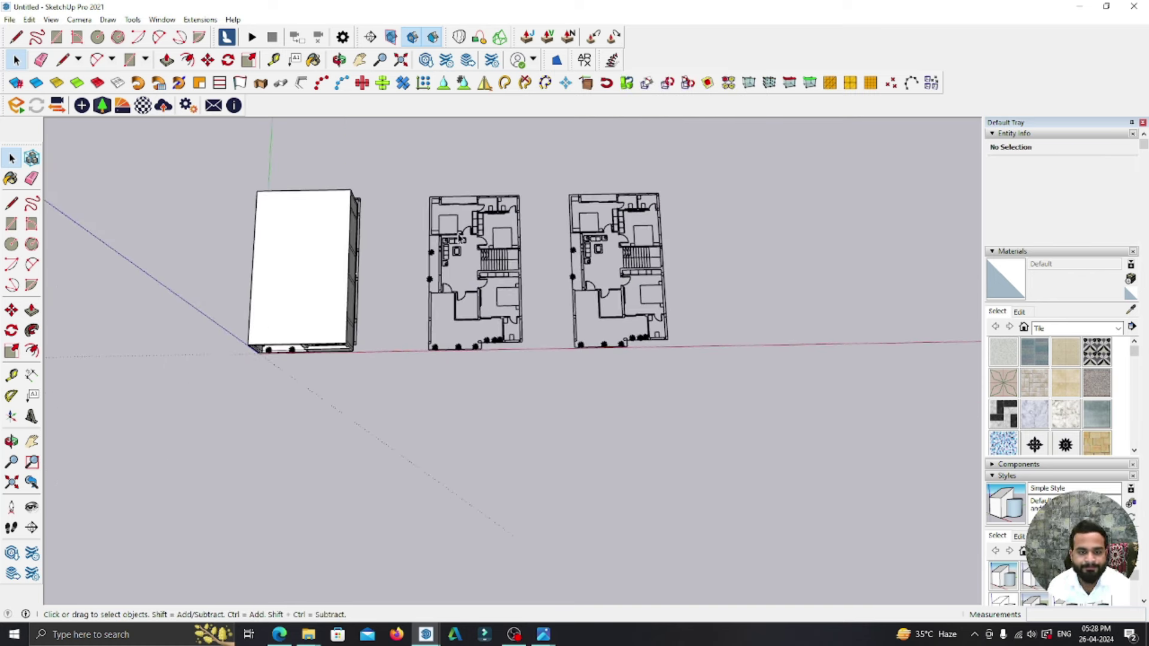
pyautogui.moveTo(418, 189); pyautogui.dragTo(533, 366)
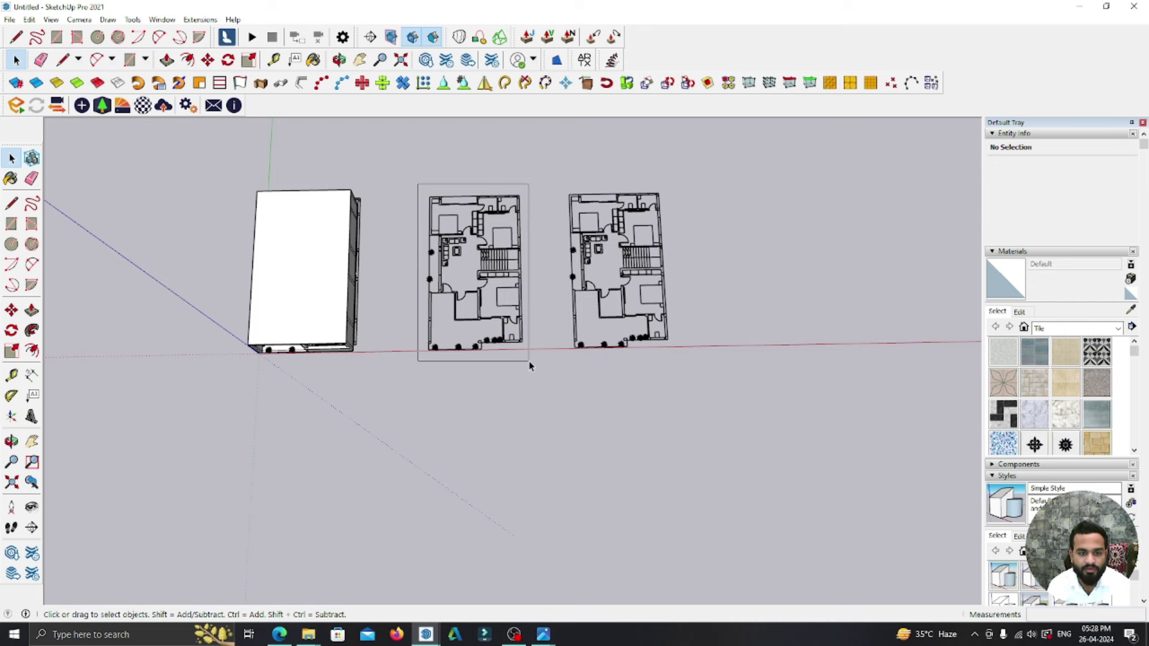
pyautogui.press('Delete')
# - Group the right-hand floor plan's lines
pyautogui.moveTo(534, 359)
pyautogui.mouseDown(button='middle')
pyautogui.moveTo(537, 337)
pyautogui.moveTo(597, 386)
pyautogui.moveTo(616, 231)
pyautogui.mouseUp(button='middle')
pyautogui.moveTo(615, 231); pyautogui.dragTo(829, 532)
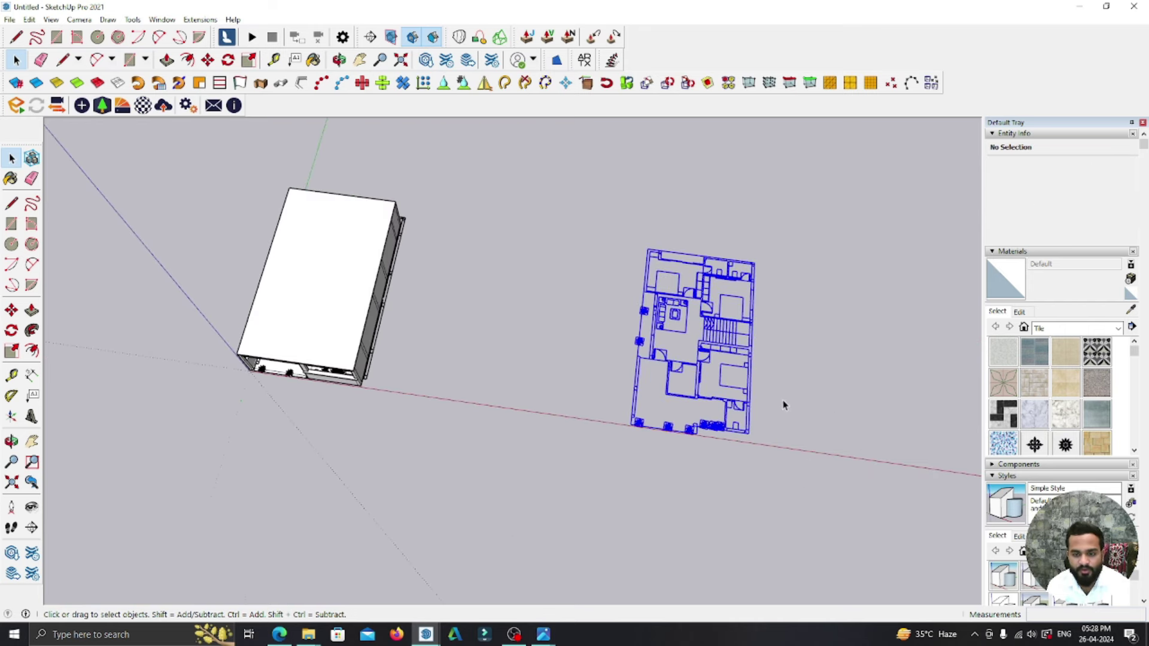
pyautogui.rightClick(752, 353)
pyautogui.click(790, 465)
pyautogui.moveTo(352, 329)
pyautogui.mouseDown(button='middle')
pyautogui.moveTo(482, 413)
pyautogui.moveTo(553, 359)
pyautogui.mouseUp(button='middle')
pyautogui.scroll(5, 553, 359)
pyautogui.scroll(3, 553, 354)
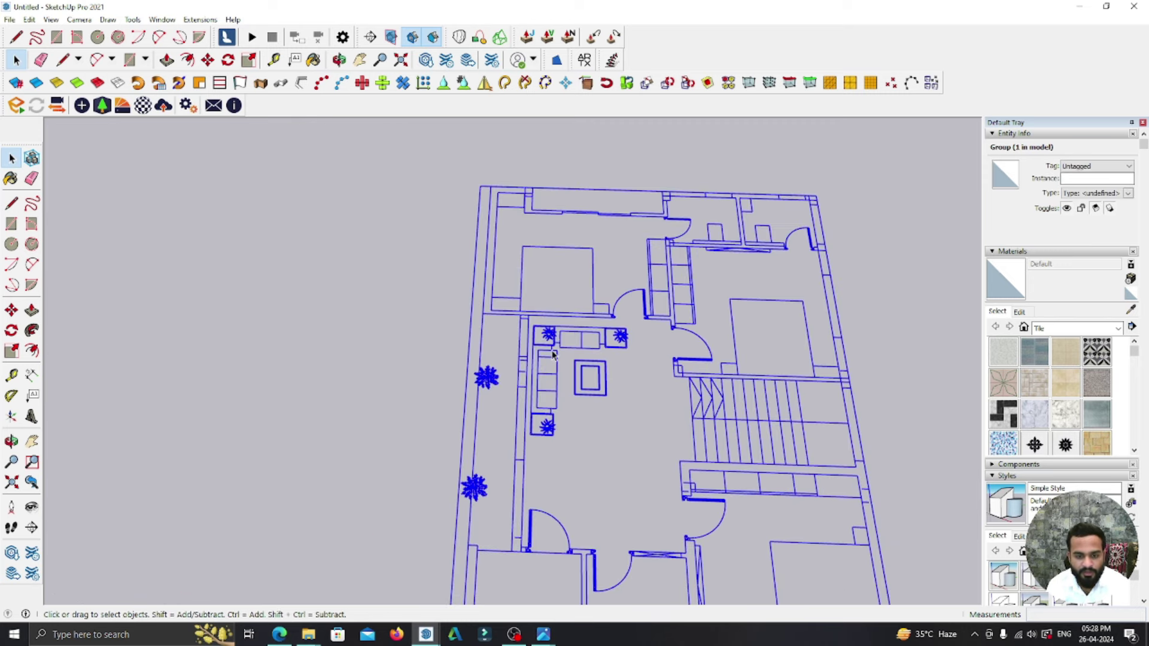
# - Draw a rectangle over the wall strip and make it a group
pyautogui.press('r')
pyautogui.scroll(3, 504, 179)
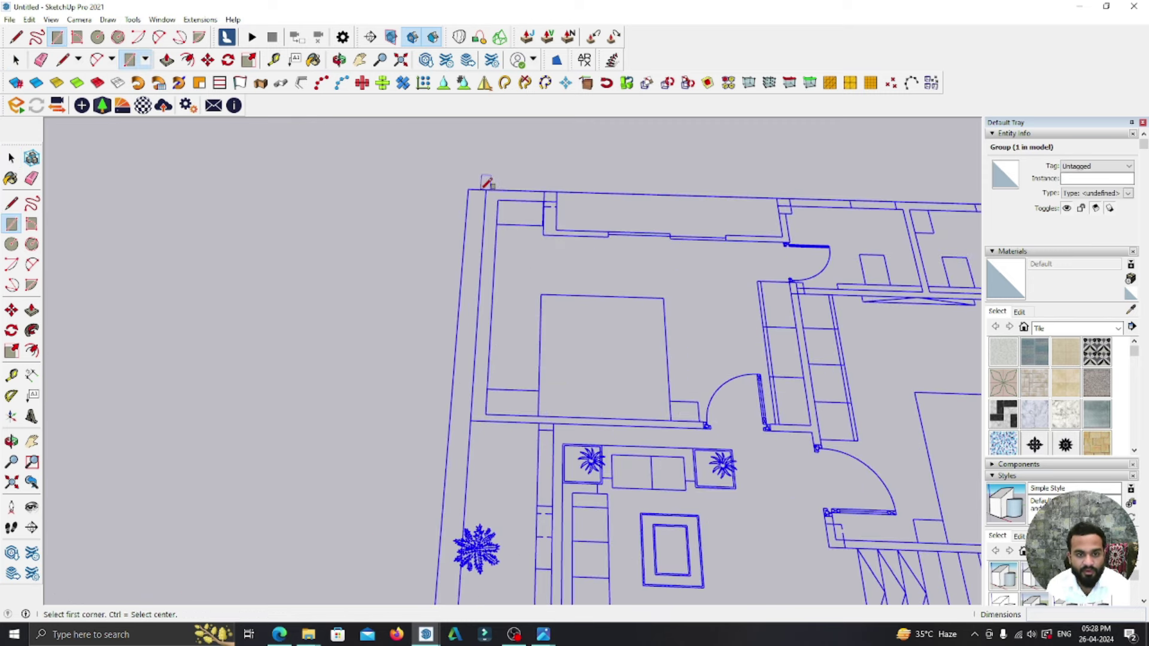
pyautogui.click(487, 183)
pyautogui.click(468, 417)
pyautogui.press('space')
pyautogui.scroll(2, 480, 342)
pyautogui.doubleClick(479, 341)
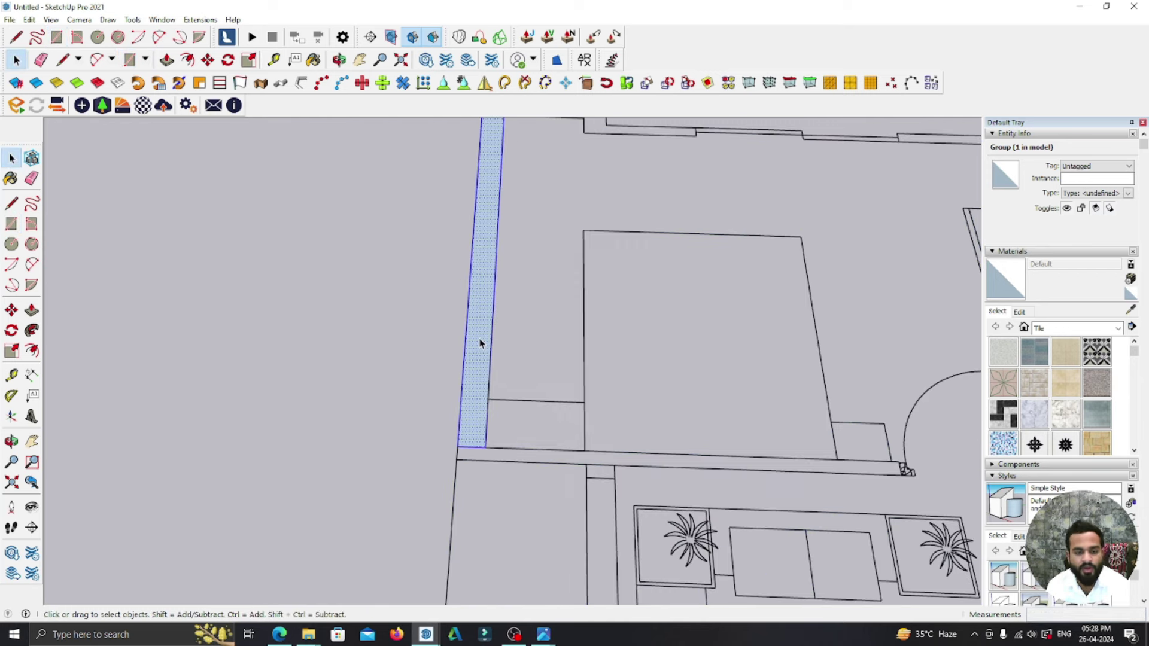
pyautogui.rightClick(481, 340)
pyautogui.click(520, 442)
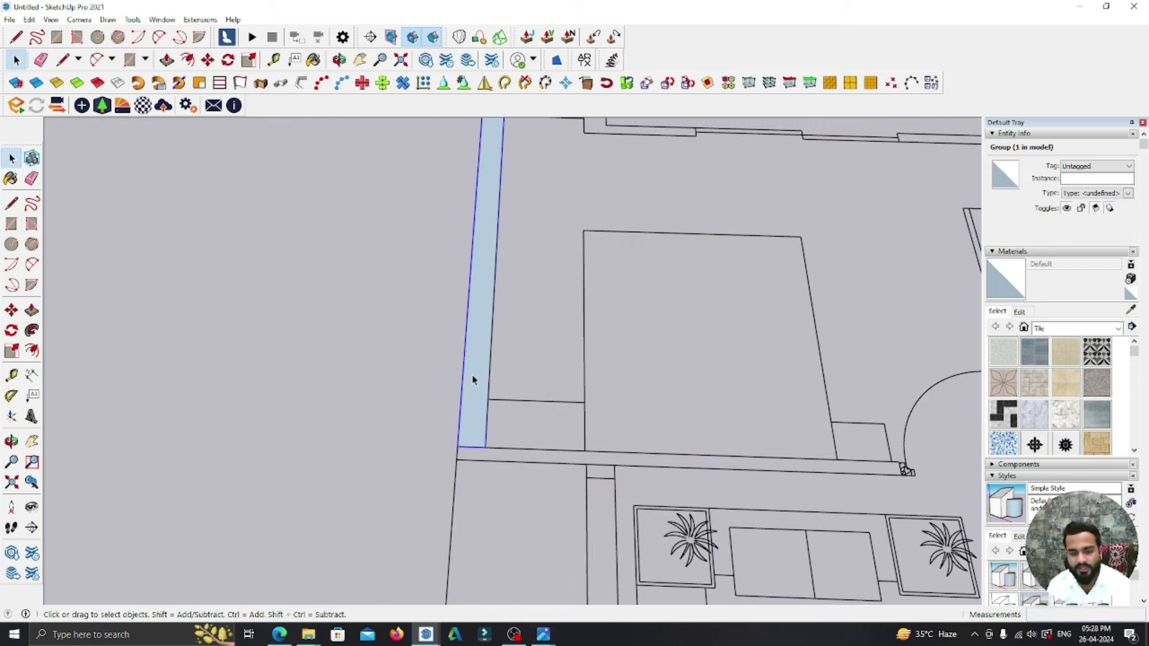
# - Inside the group, Push/Pull the wall face up to a 10-foot height
pyautogui.doubleClick(482, 372)
pyautogui.press('p')
pyautogui.click(482, 332)
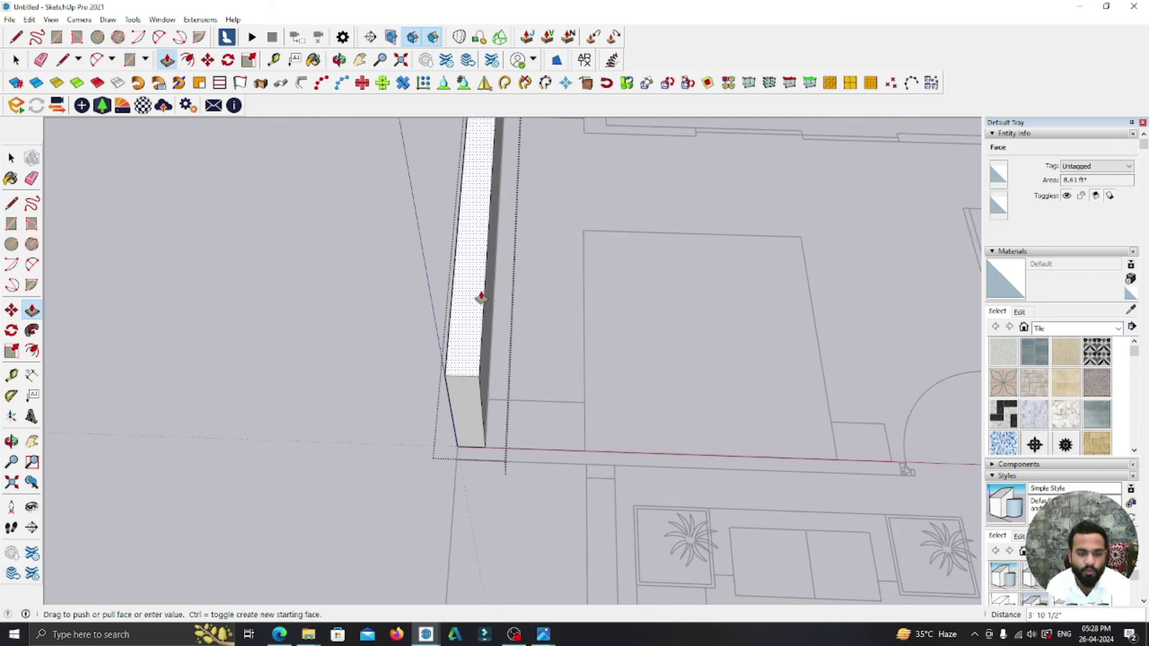
pyautogui.scroll(-1, 492, 335)
pyautogui.moveTo(492, 335)
pyautogui.mouseDown(button='middle')
pyautogui.moveTo(478, 305)
pyautogui.moveTo(390, 241)
pyautogui.mouseUp(button='middle')
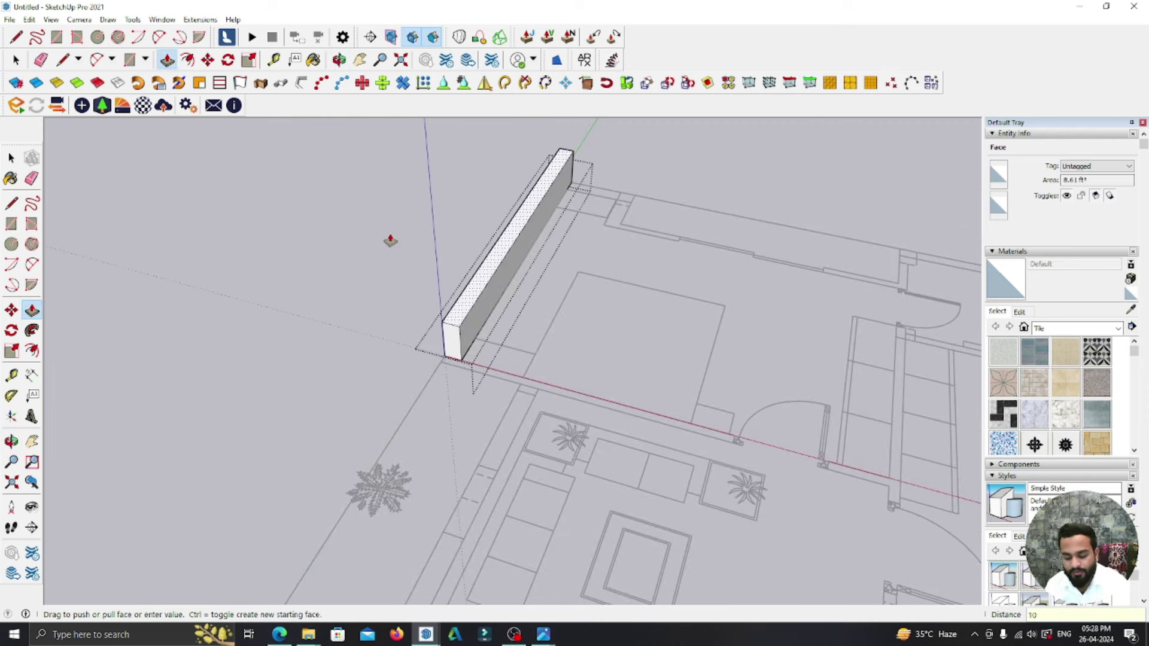
pyautogui.press('Return')
pyautogui.moveTo(390, 238)
pyautogui.mouseDown(button='middle')
pyautogui.moveTo(688, 223)
pyautogui.moveTo(633, 392)
pyautogui.mouseUp(button='middle')
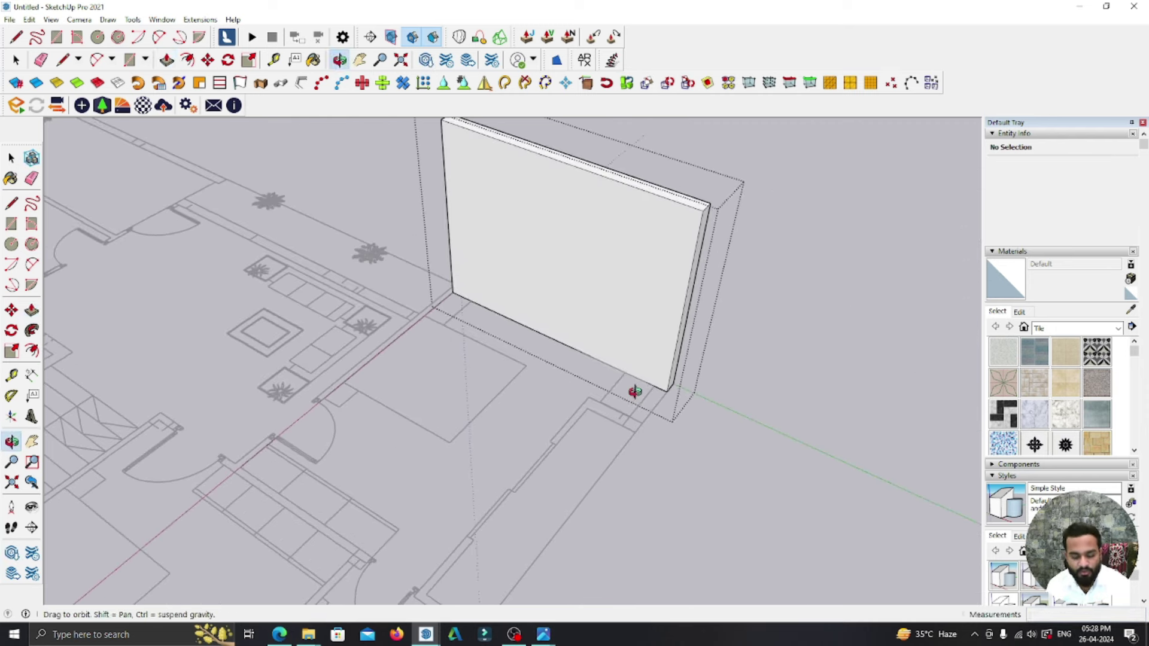
# - Start a line at the wall's base corner, then cancel it unfinished
pyautogui.press('l')
pyautogui.scroll(2, 633, 392)
pyautogui.scroll(2, 672, 385)
pyautogui.click(648, 371)
pyautogui.scroll(-4, 649, 371)
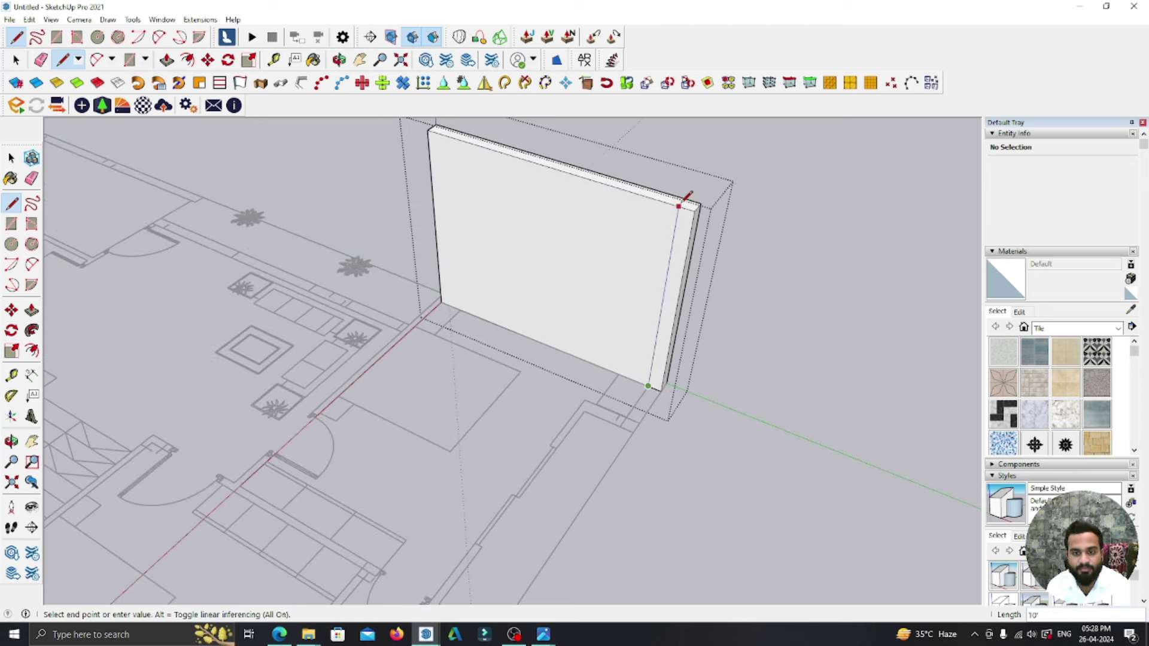
pyautogui.scroll(3, 664, 323)
pyautogui.scroll(3, 539, 347)
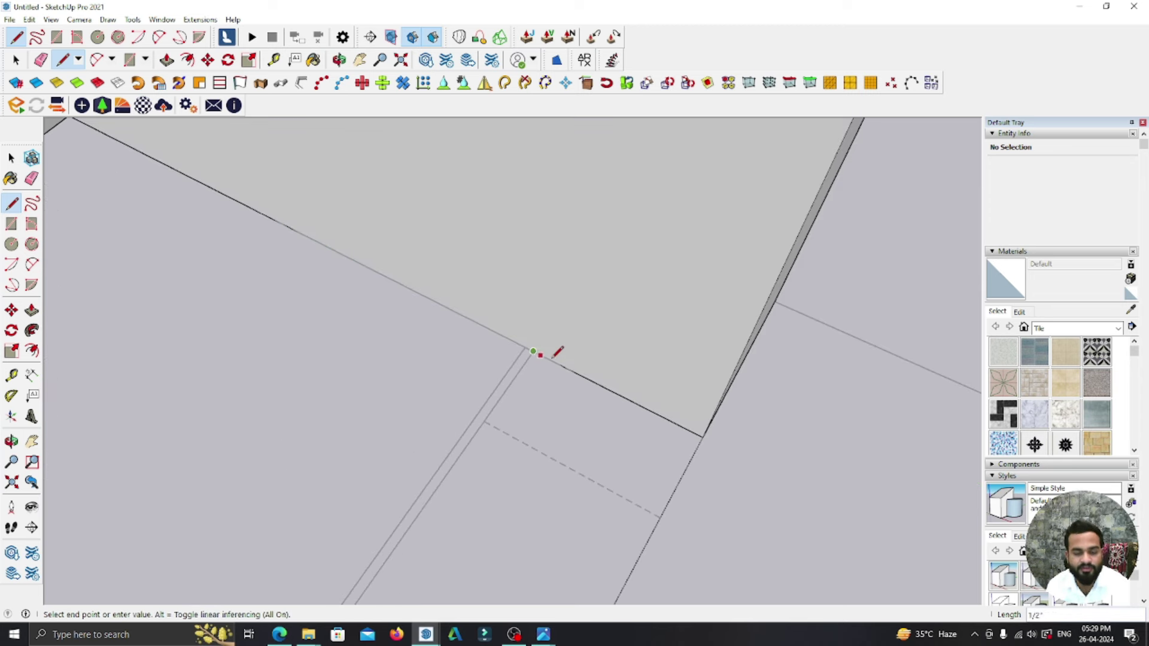
pyautogui.scroll(-2, 548, 346)
pyautogui.scroll(-1, 618, 436)
pyautogui.scroll(-2, 623, 352)
pyautogui.scroll(1, 657, 206)
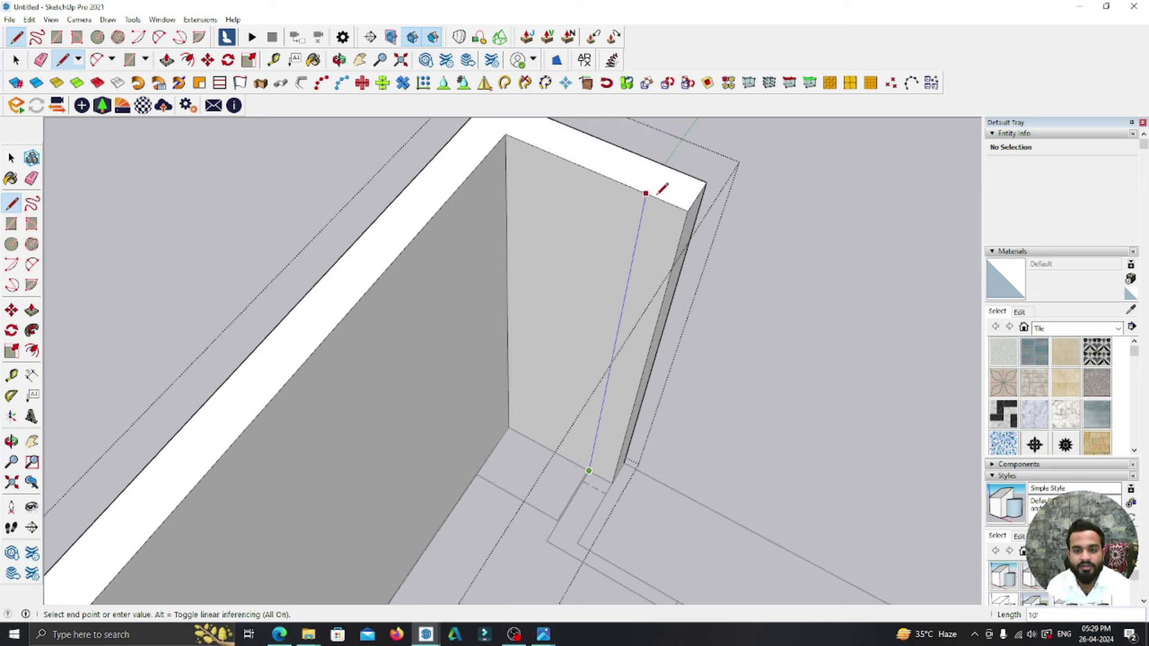
pyautogui.press('Escape')
pyautogui.scroll(2, 601, 359)
pyautogui.press('space')
pyautogui.scroll(-10, 701, 387)
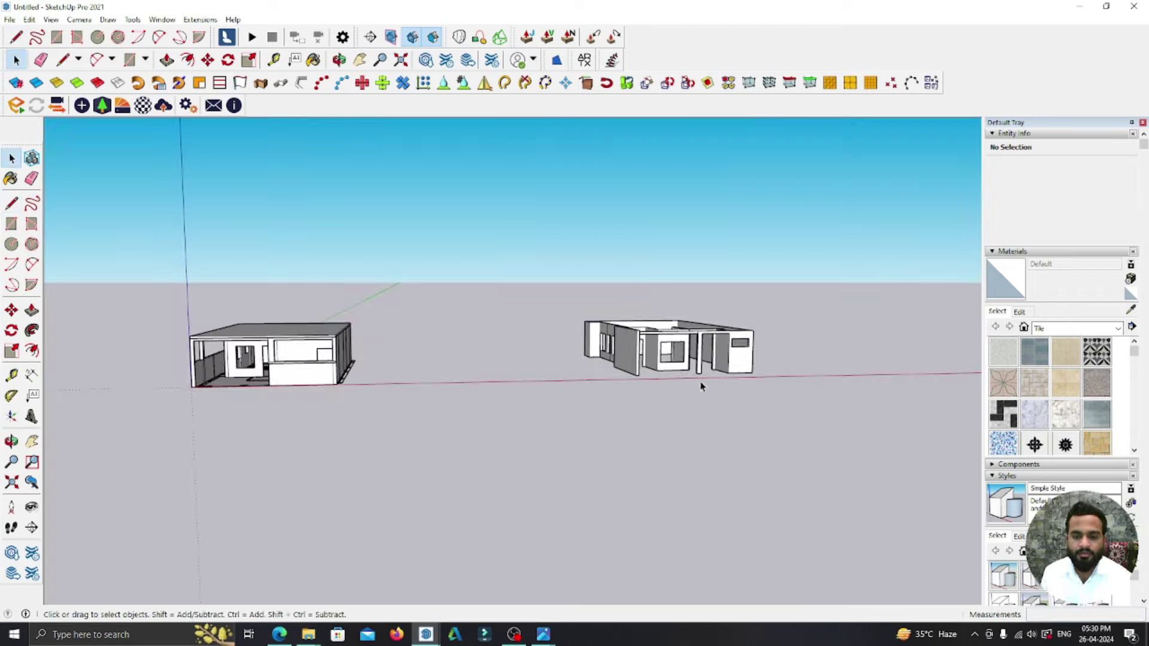
pyautogui.scroll(3, 675, 352)
# - Orbit to an oblique view and select the ground-floor wall group
pyautogui.moveTo(674, 351); pyautogui.dragTo(518, 363, button='middle')
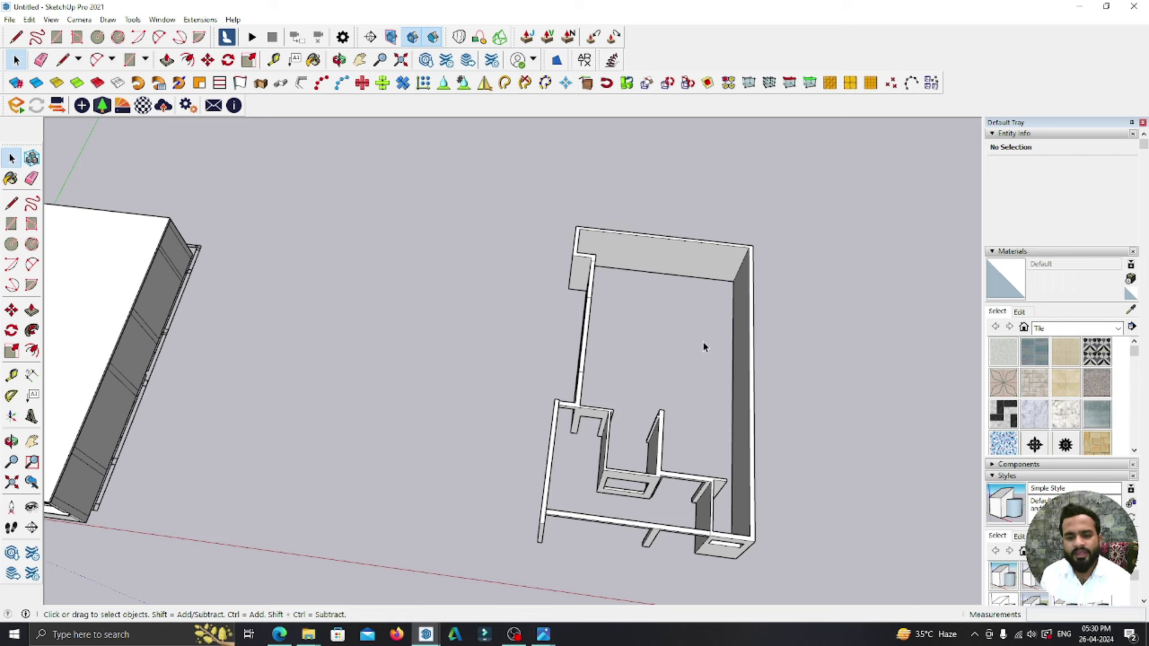
pyautogui.scroll(3, 697, 346)
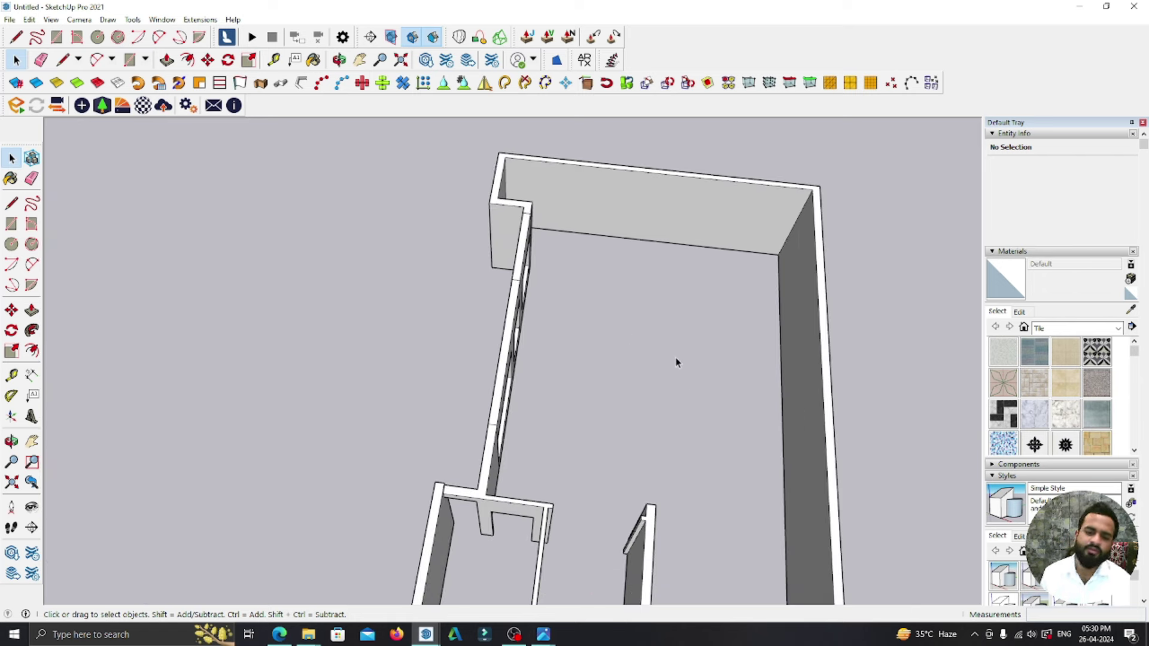
pyautogui.scroll(-3, 669, 338)
pyautogui.scroll(-2, 587, 457)
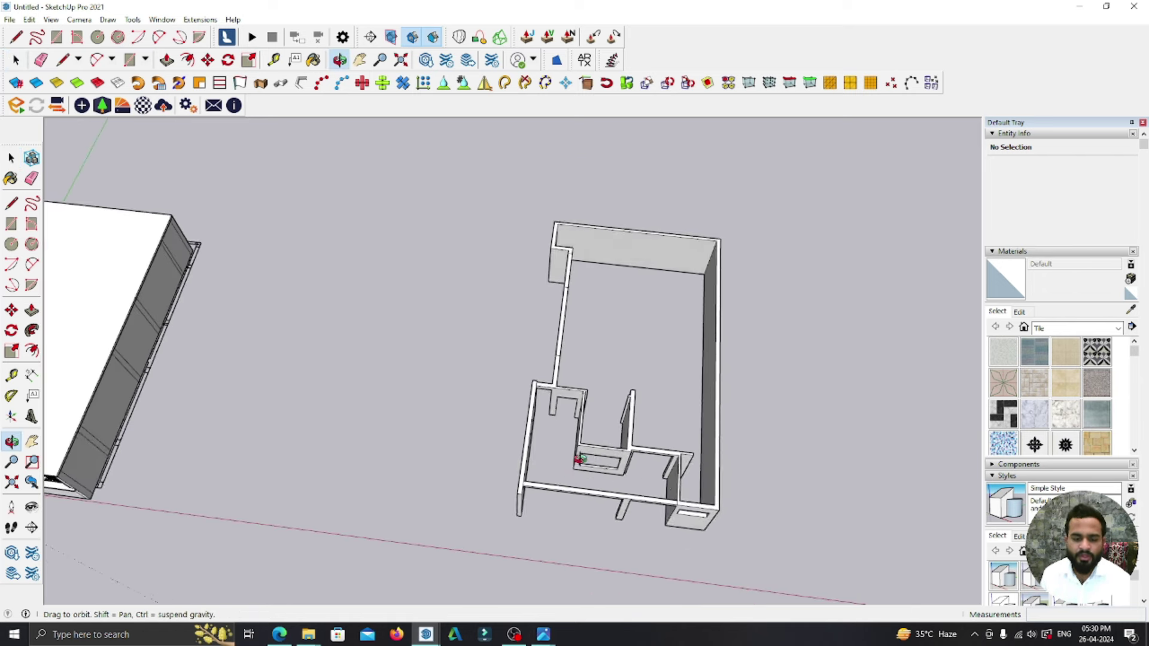
pyautogui.moveTo(588, 457); pyautogui.dragTo(658, 404, button='middle')
pyautogui.scroll(3, 658, 405)
pyautogui.scroll(-2, 604, 425)
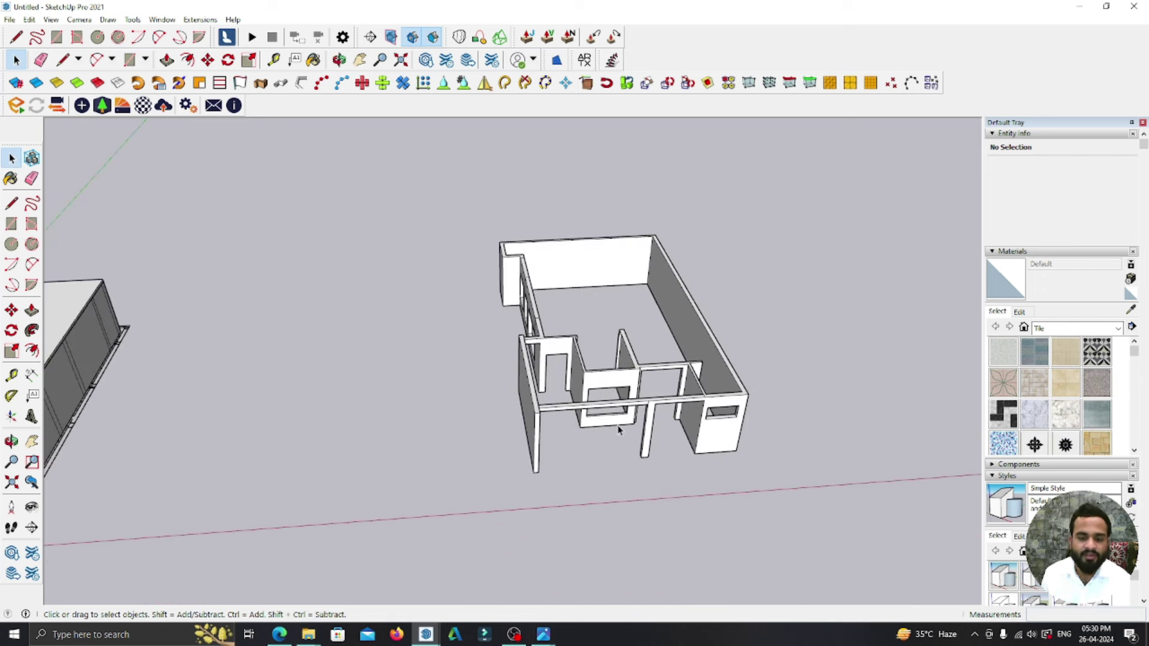
pyautogui.click(634, 412)
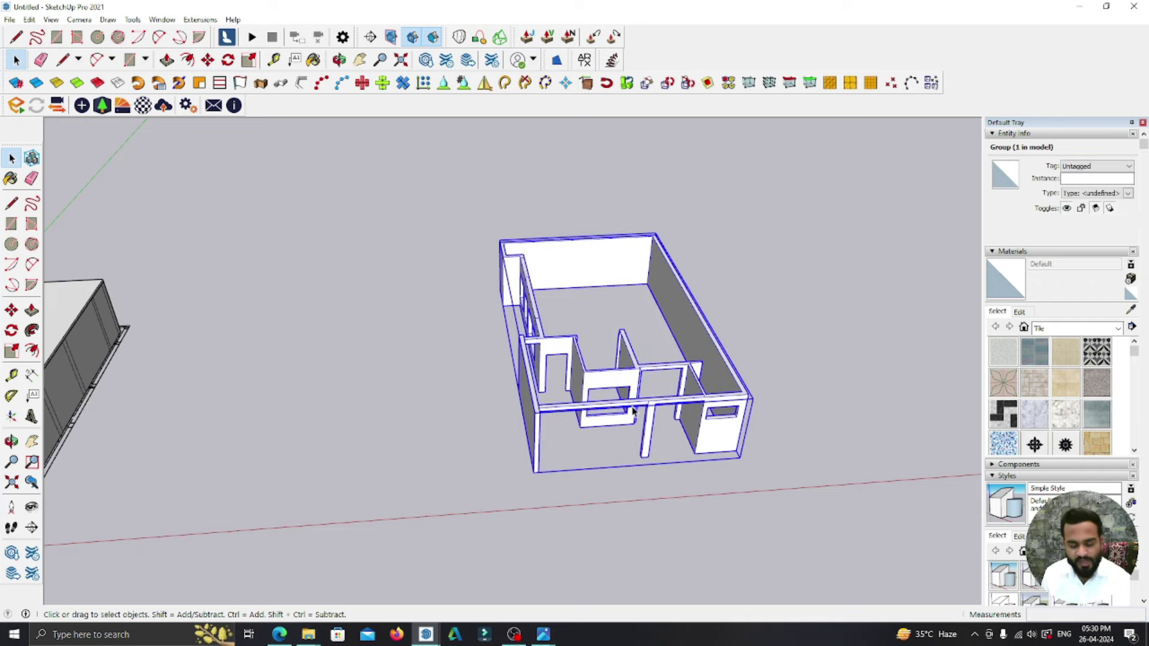
# - Move-copy the ground-floor house group on top as the second storey
pyautogui.press('m')
pyautogui.scroll(2, 731, 463)
pyautogui.click(742, 441)
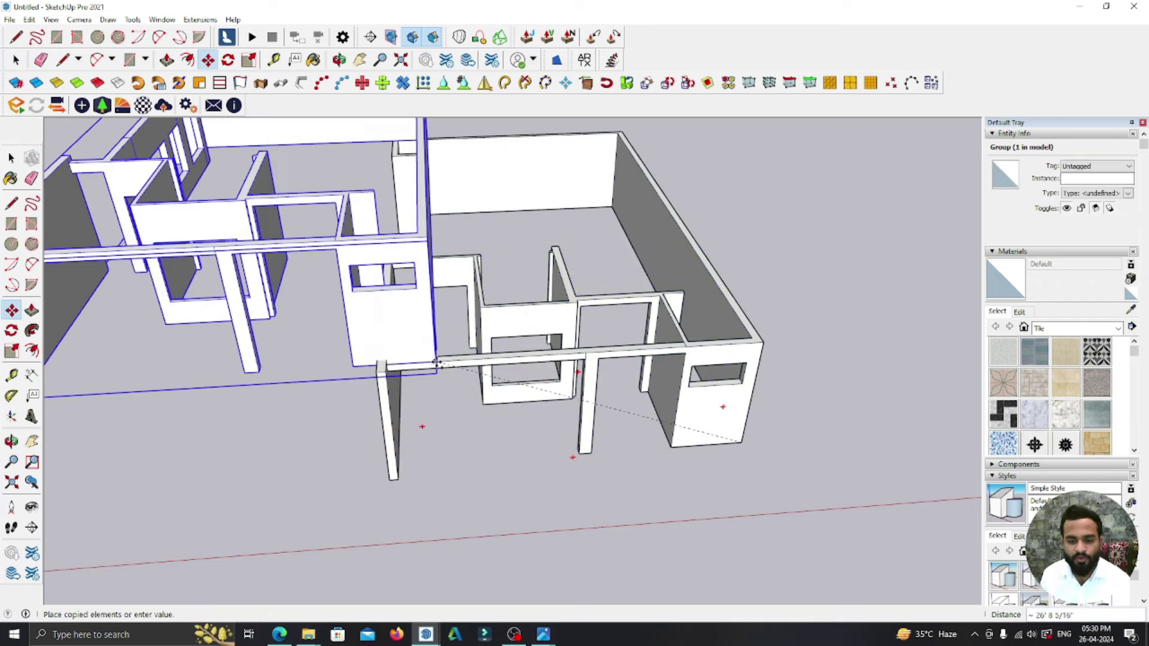
pyautogui.press('ctrl')
pyautogui.scroll(-3, 616, 282)
pyautogui.scroll(3, 366, 347)
pyautogui.click(366, 347)
pyautogui.scroll(3, 366, 347)
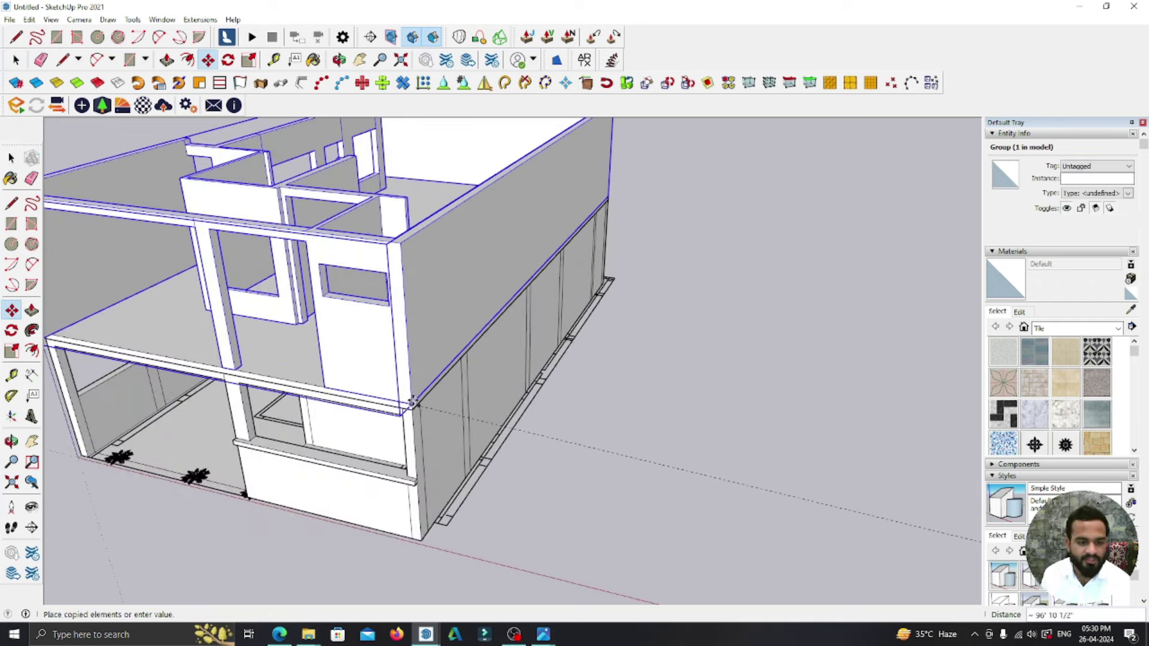
pyautogui.scroll(-3, 638, 503)
# - Clear the selection and select the slab between the two storeys
pyautogui.moveTo(639, 502); pyautogui.dragTo(205, 340, button='middle')
pyautogui.scroll(-3, 95, 375)
pyautogui.moveTo(95, 374)
pyautogui.mouseDown(button='middle')
pyautogui.moveTo(884, 451)
pyautogui.moveTo(918, 418)
pyautogui.mouseUp(button='middle')
pyautogui.scroll(2, 918, 418)
pyautogui.click(11, 157)
pyautogui.click(326, 415)
pyautogui.scroll(3, 326, 416)
pyautogui.moveTo(459, 448); pyautogui.dragTo(605, 318, button='middle')
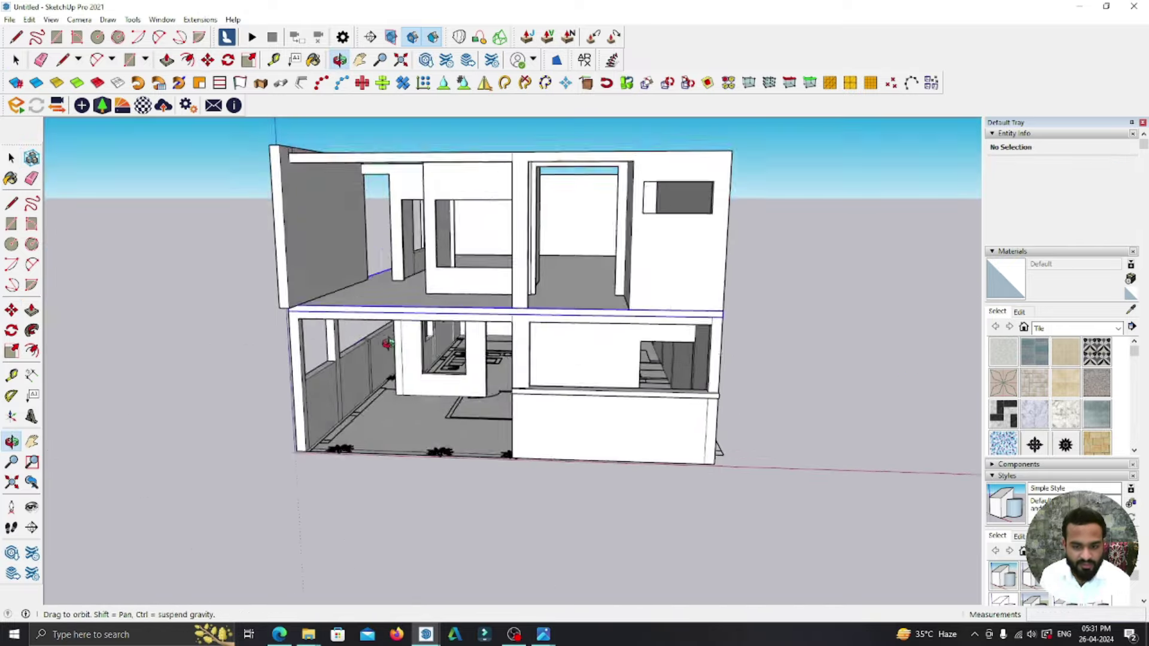
pyautogui.click(606, 317)
pyautogui.scroll(3, 605, 318)
pyautogui.scroll(3, 398, 349)
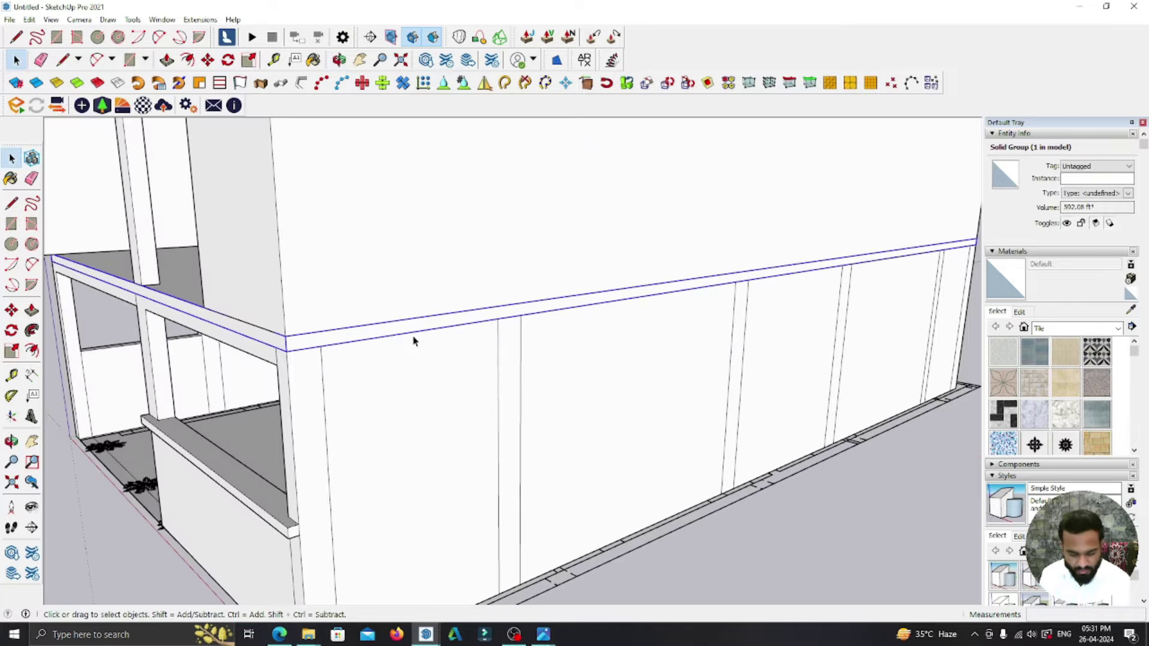
# - Copy the slab up and snap it to the roof corner to cap the house
pyautogui.press('m')
pyautogui.scroll(-3, 413, 341)
pyautogui.press('ctrl')
pyautogui.click(278, 353)
pyautogui.moveTo(279, 353); pyautogui.dragTo(468, 551, button='middle')
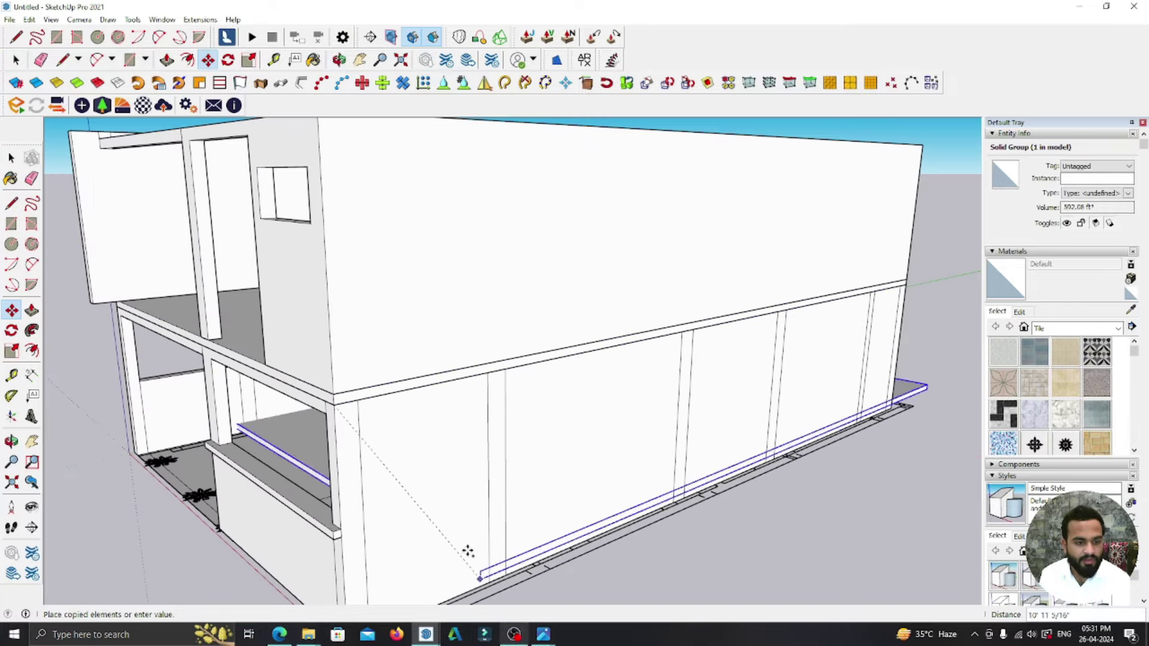
pyautogui.scroll(-3, 468, 551)
pyautogui.moveTo(449, 475)
pyautogui.mouseDown(button='middle')
pyautogui.moveTo(383, 315)
pyautogui.moveTo(465, 418)
pyautogui.mouseUp(button='middle')
pyautogui.scroll(3, 384, 315)
pyautogui.scroll(2, 383, 316)
pyautogui.click(384, 315)
pyautogui.press('space')
# - Orbit around the finished two-storey house to inspect it
pyautogui.moveTo(287, 467)
pyautogui.mouseDown(button='middle')
pyautogui.moveTo(442, 366)
pyautogui.moveTo(206, 413)
pyautogui.moveTo(206, 442)
pyautogui.mouseUp(button='middle')
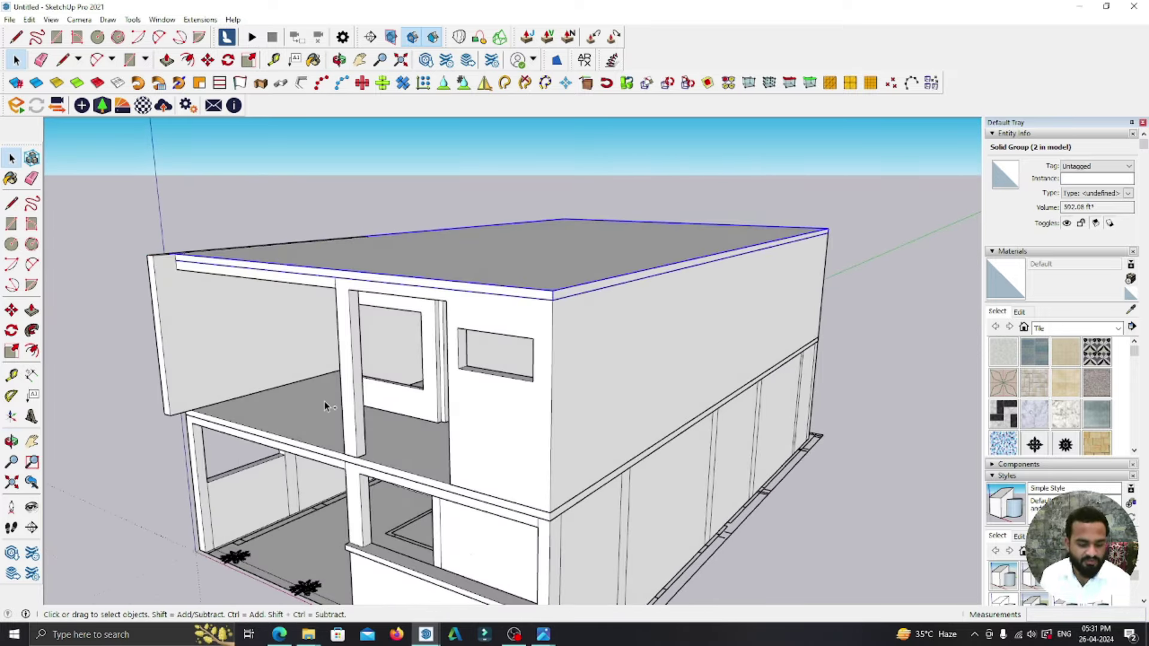
pyautogui.scroll(-2, 443, 359)
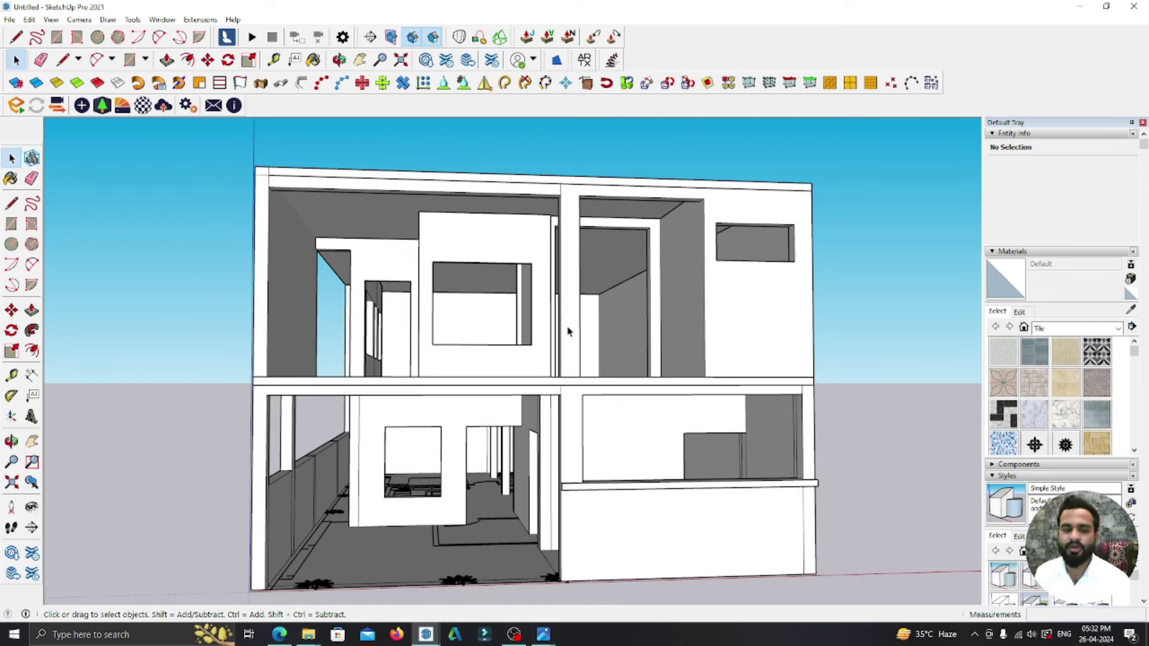
pyautogui.moveTo(427, 294); pyautogui.dragTo(469, 361, button='middle')
pyautogui.moveTo(661, 360)
pyautogui.mouseDown(button='middle')
pyautogui.moveTo(593, 349)
pyautogui.moveTo(584, 325)
pyautogui.mouseUp(button='middle')
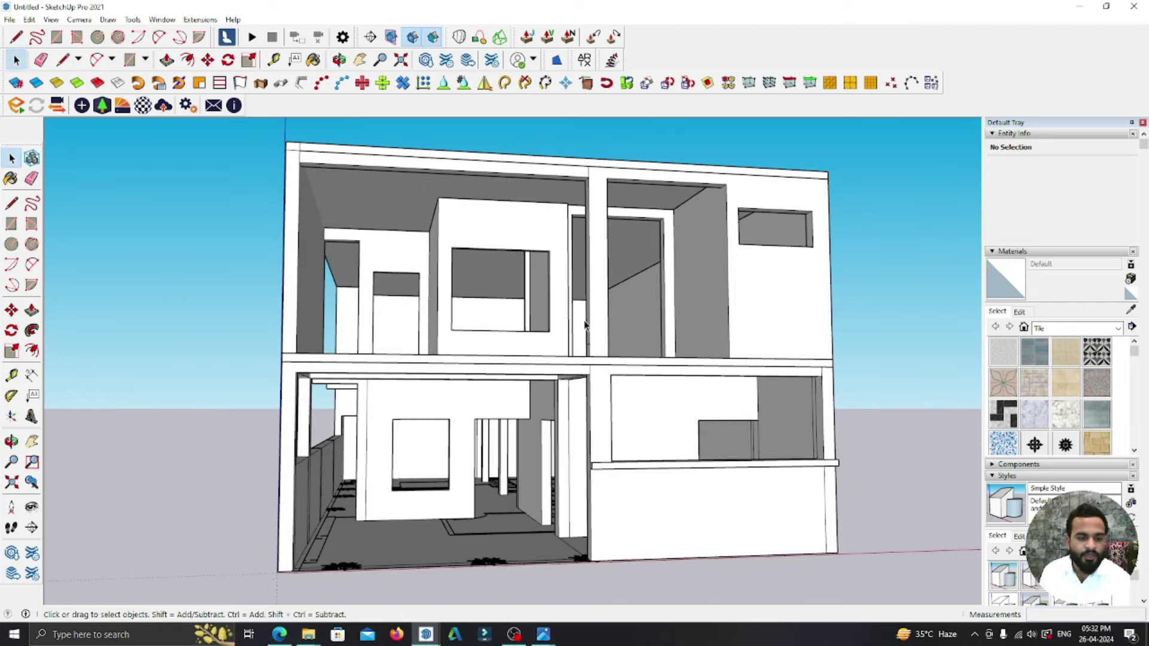
pyautogui.scroll(2, 298, 366)
# - Place a Tape Measure guide along the slab's lower edge
pyautogui.scroll(2, 293, 365)
pyautogui.scroll(2, 288, 363)
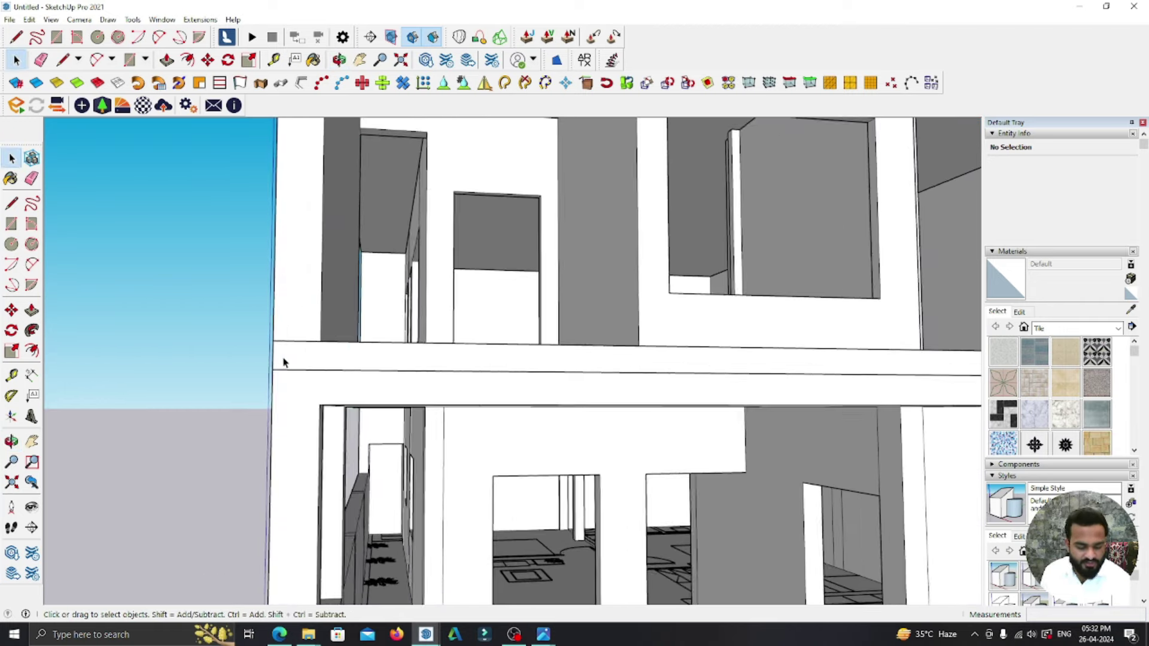
pyautogui.scroll(2, 283, 363)
pyautogui.scroll(2, 284, 363)
pyautogui.press('r')
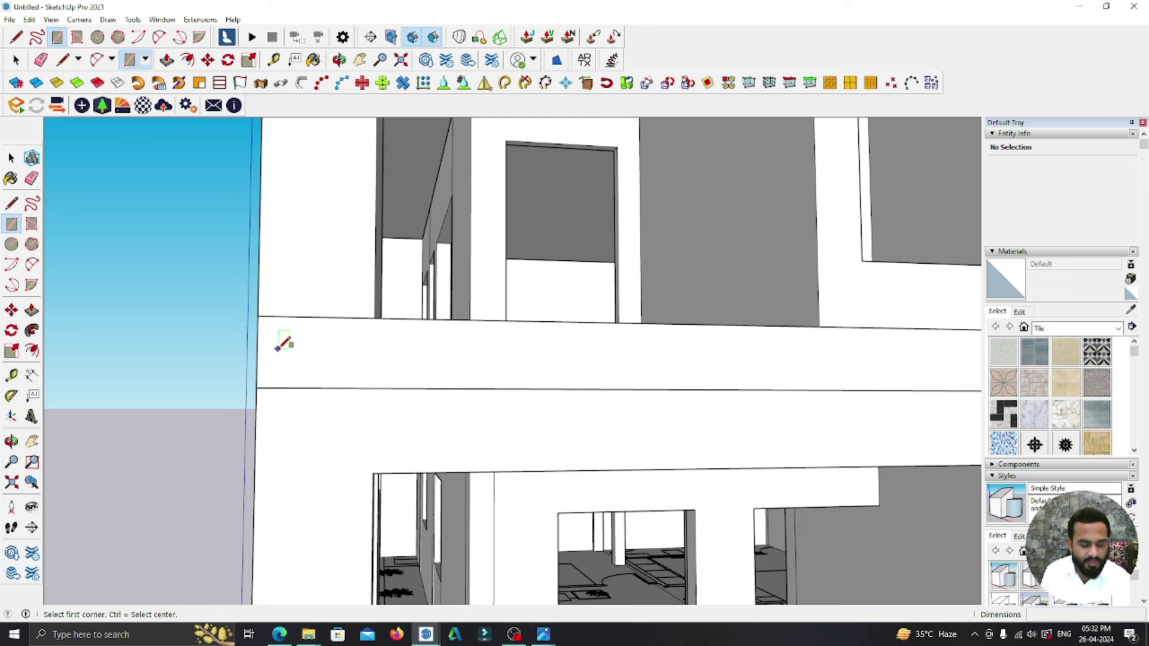
pyautogui.scroll(2, 290, 329)
pyautogui.press('t')
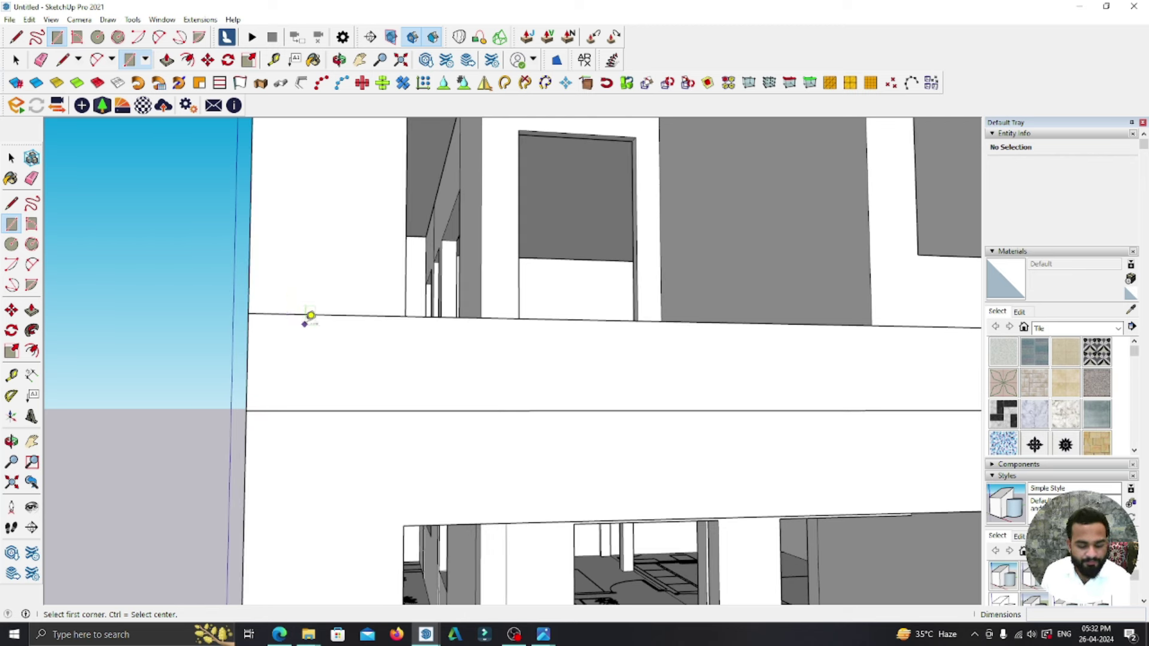
pyautogui.scroll(2, 303, 311)
pyautogui.click(289, 311)
pyautogui.click(298, 428)
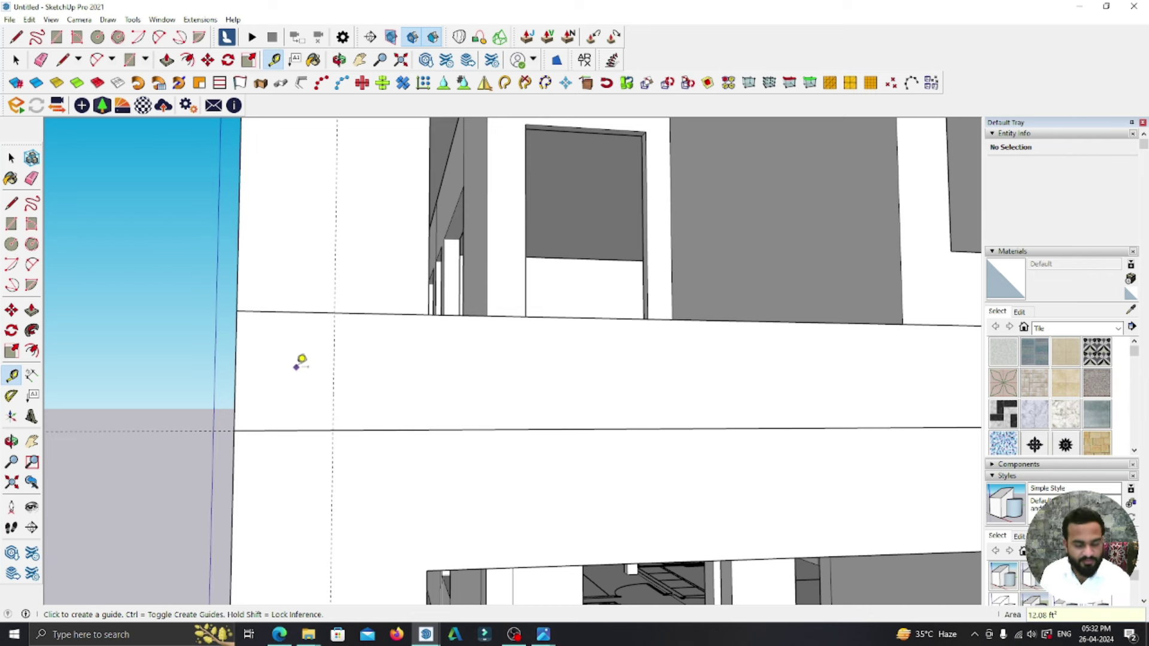
# - Draw a rectangle at the slab end's corner and make it a group
pyautogui.press('r')
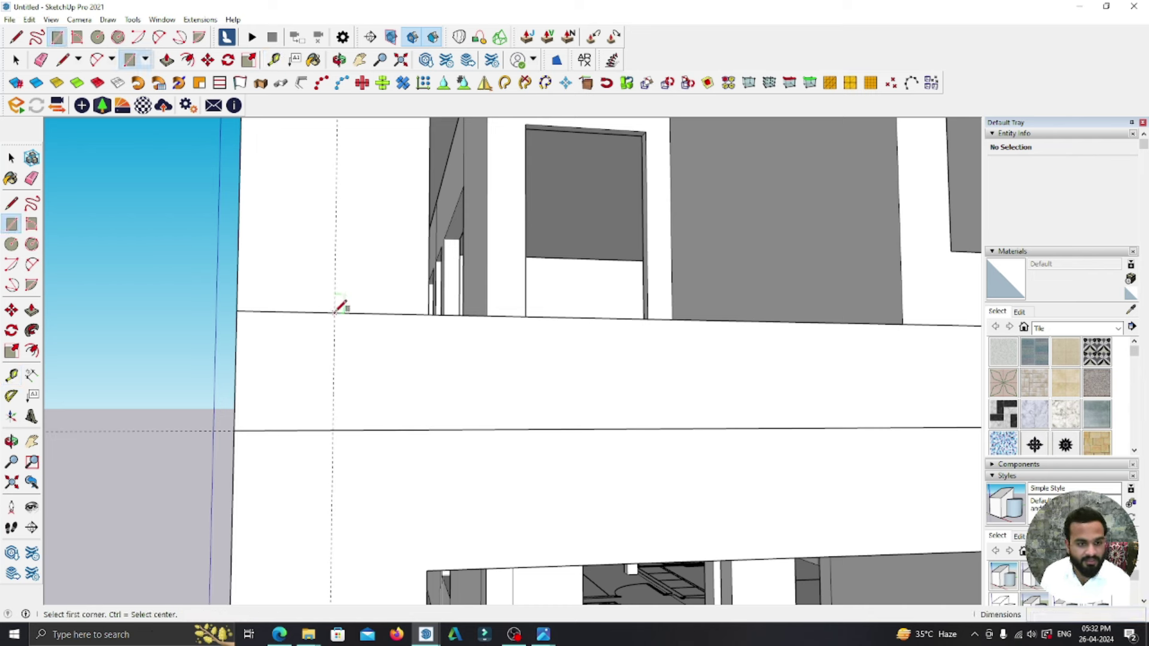
pyautogui.click(335, 311)
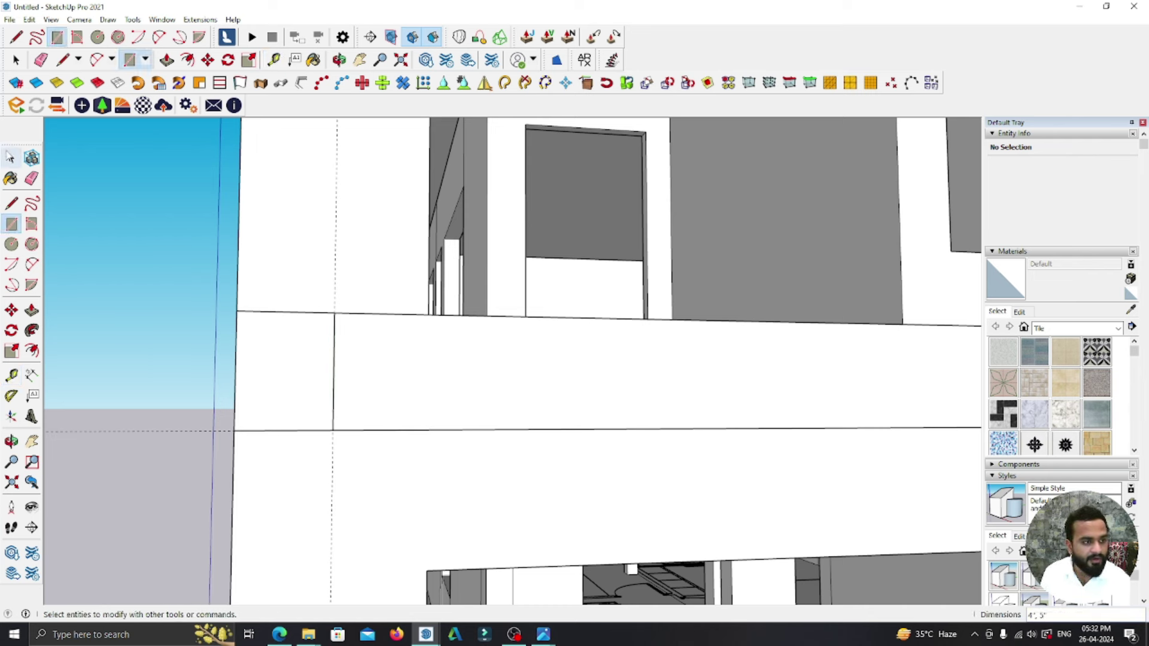
pyautogui.press('space')
pyautogui.doubleClick(310, 359)
pyautogui.rightClick(311, 357)
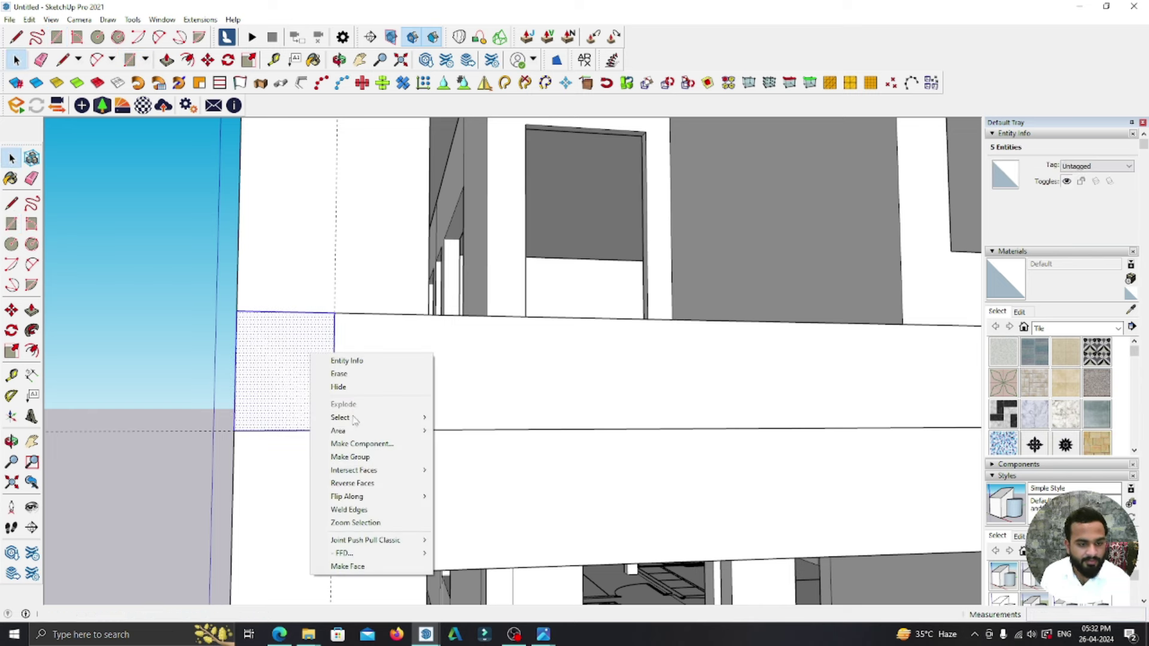
pyautogui.click(385, 456)
# - Inside the group, draw the four-point angled cornice profile and erase unwanted edges
pyautogui.doubleClick(286, 368)
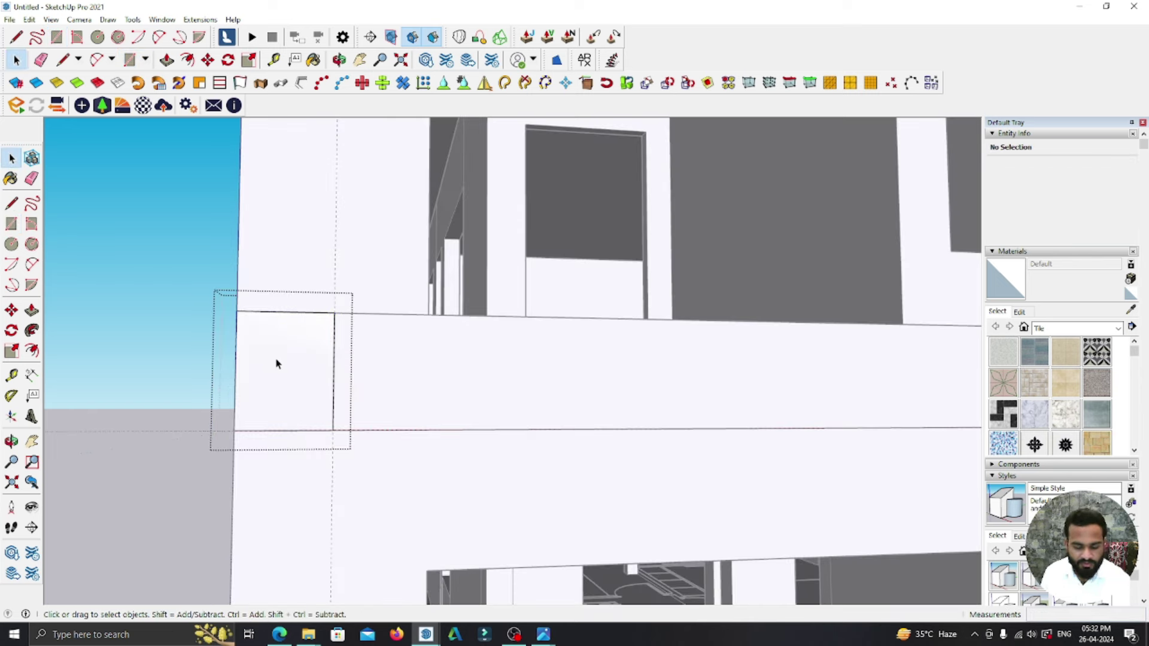
pyautogui.press('l')
pyautogui.scroll(1, 238, 325)
pyautogui.click(237, 335)
pyautogui.click(297, 354)
pyautogui.click(297, 399)
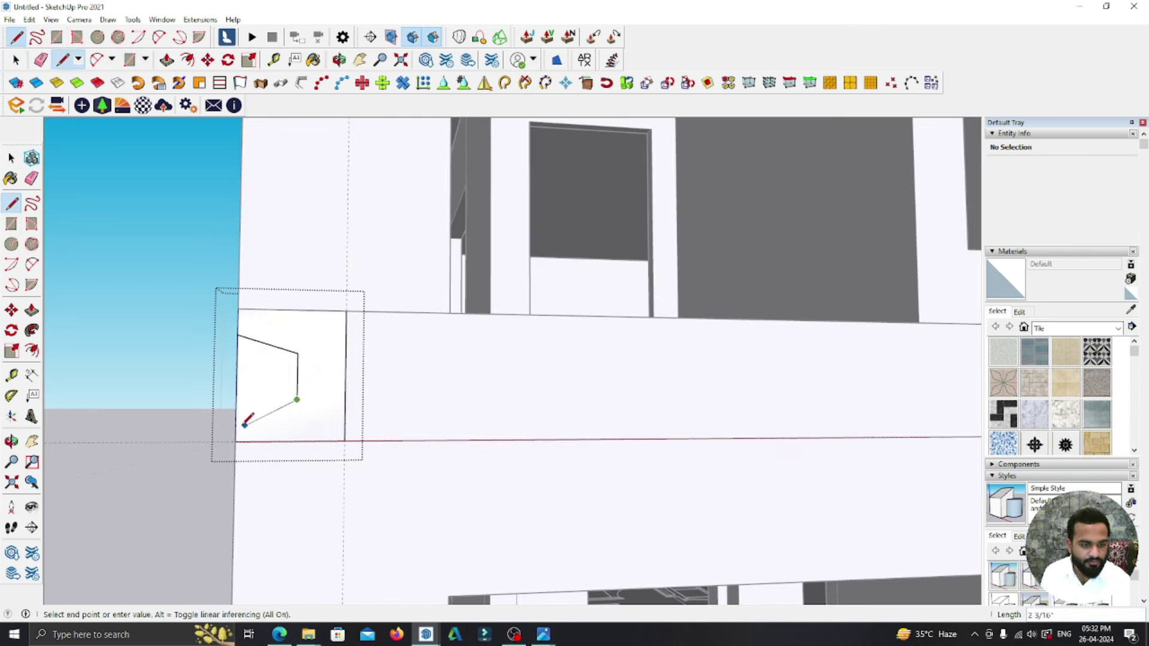
pyautogui.click(235, 423)
pyautogui.press('e')
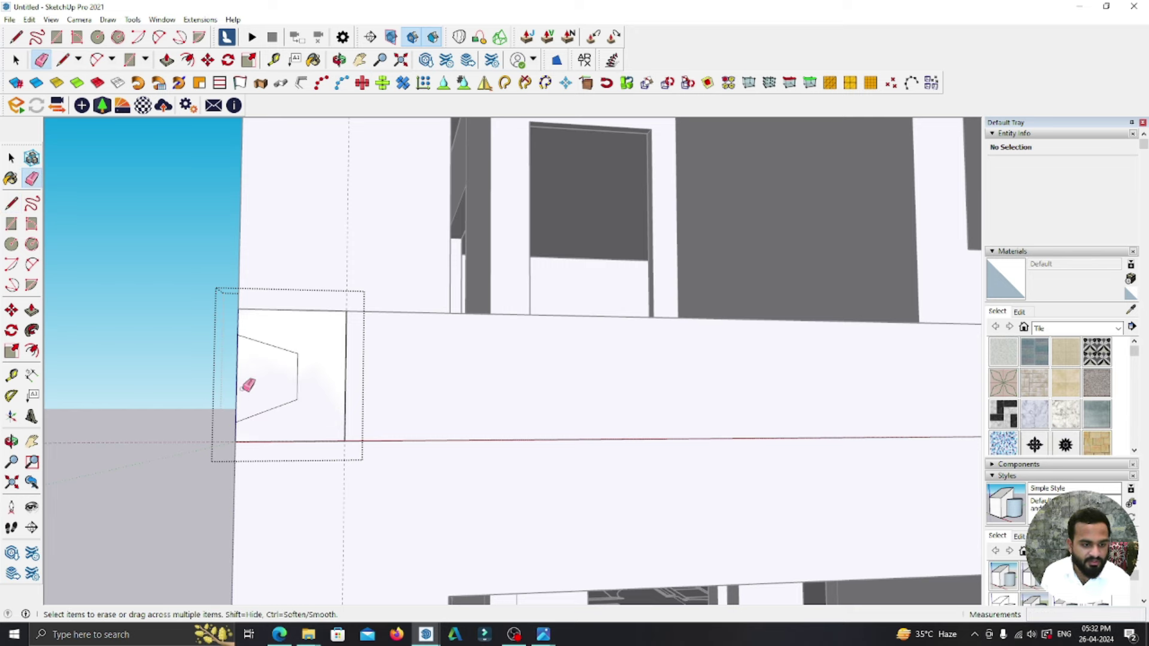
pyautogui.scroll(-2, 267, 363)
pyautogui.moveTo(347, 264)
pyautogui.mouseDown(button='middle')
pyautogui.moveTo(307, 464)
pyautogui.moveTo(362, 365)
pyautogui.mouseUp(button='middle')
pyautogui.press('l')
pyautogui.scroll(1, 365, 350)
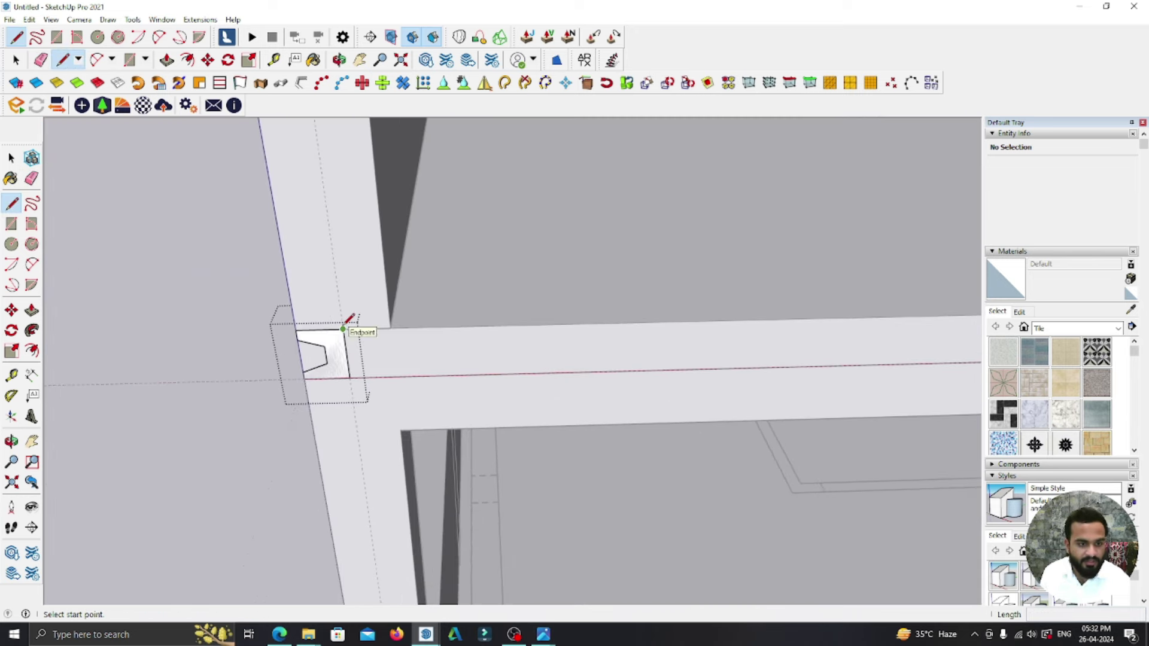
# - Draw a path line from the profile's corner along the slab edge to the pillar
pyautogui.click(345, 341)
pyautogui.moveTo(351, 375); pyautogui.dragTo(331, 413, button='middle')
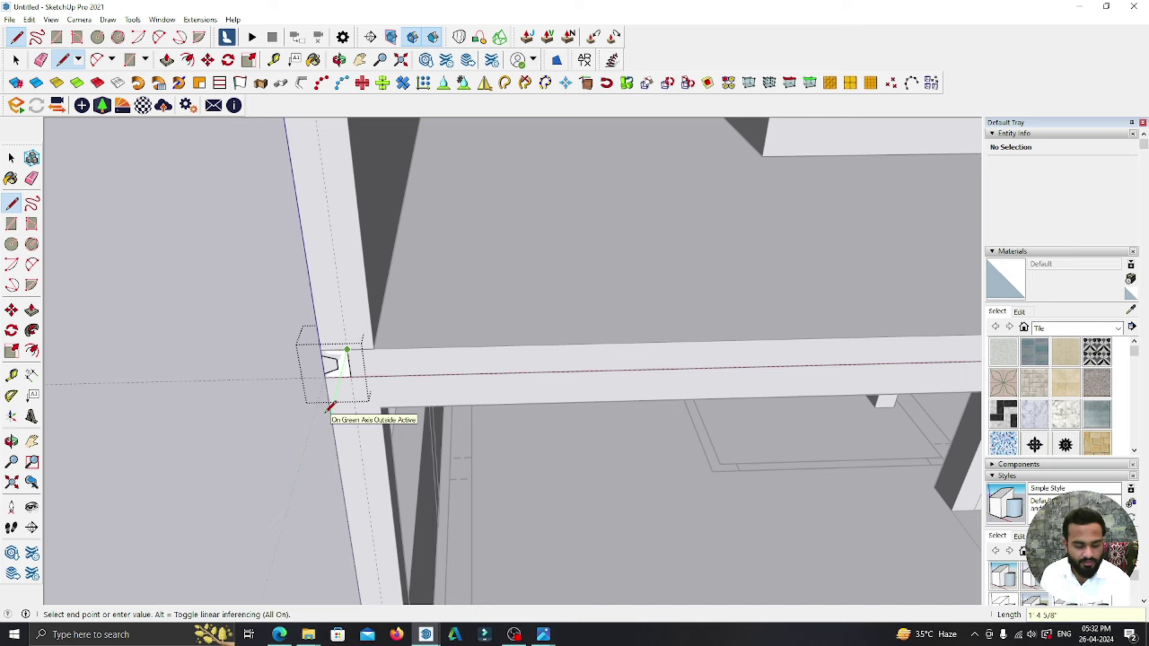
pyautogui.scroll(-1, 328, 385)
pyautogui.scroll(-2, 371, 382)
pyautogui.scroll(-2, 449, 381)
pyautogui.scroll(2, 495, 386)
pyautogui.scroll(2, 698, 380)
pyautogui.moveTo(721, 393)
pyautogui.mouseDown(button='middle')
pyautogui.moveTo(671, 298)
pyautogui.moveTo(723, 313)
pyautogui.moveTo(711, 300)
pyautogui.moveTo(753, 231)
pyautogui.moveTo(646, 310)
pyautogui.moveTo(646, 341)
pyautogui.moveTo(657, 300)
pyautogui.moveTo(626, 274)
pyautogui.moveTo(612, 333)
pyautogui.moveTo(681, 378)
pyautogui.moveTo(687, 356)
pyautogui.mouseUp(button='middle')
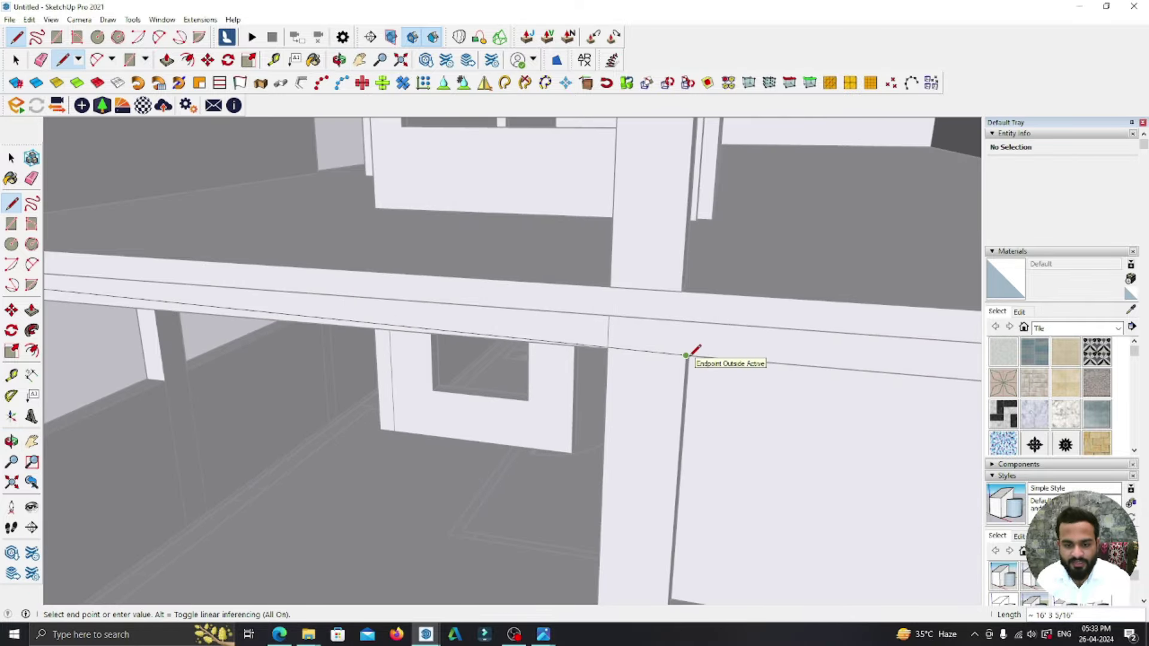
pyautogui.scroll(-3, 658, 335)
pyautogui.scroll(-3, 599, 419)
pyautogui.scroll(-2, 551, 448)
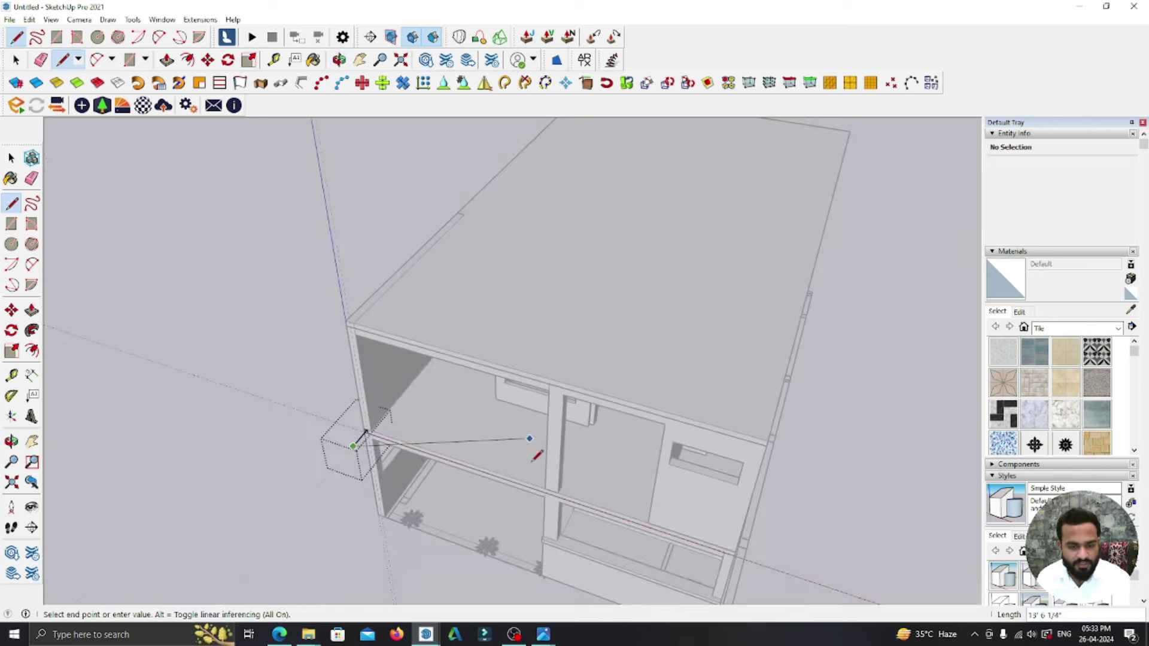
pyautogui.scroll(2, 550, 506)
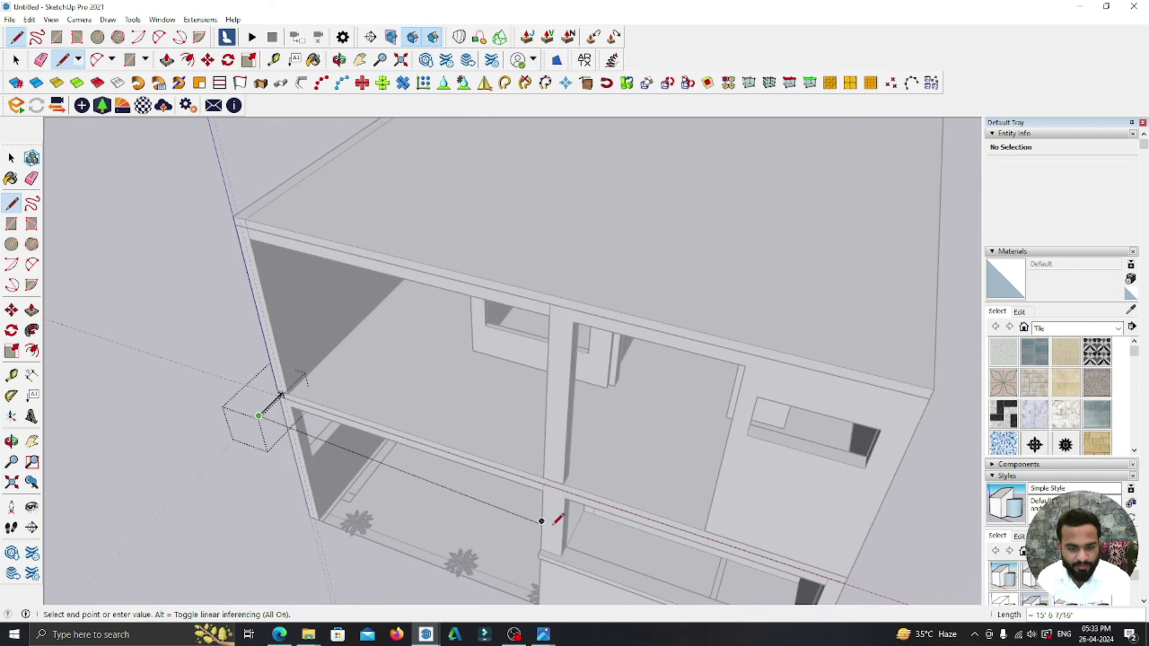
pyautogui.scroll(2, 548, 508)
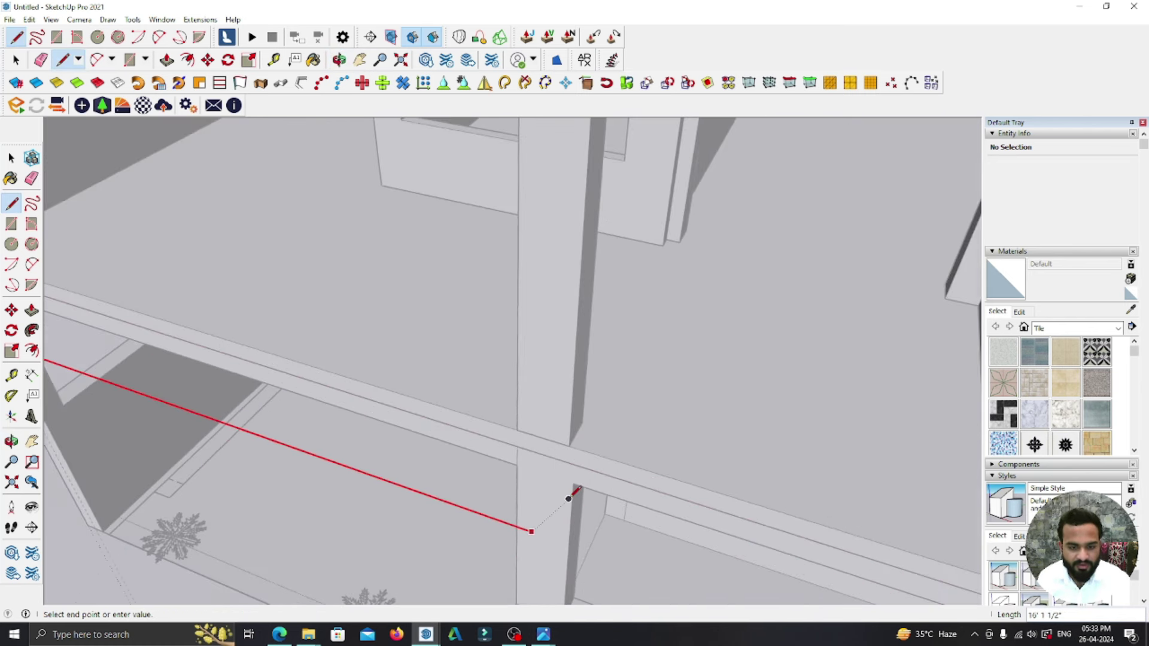
pyautogui.scroll(2, 571, 494)
pyautogui.click(578, 471)
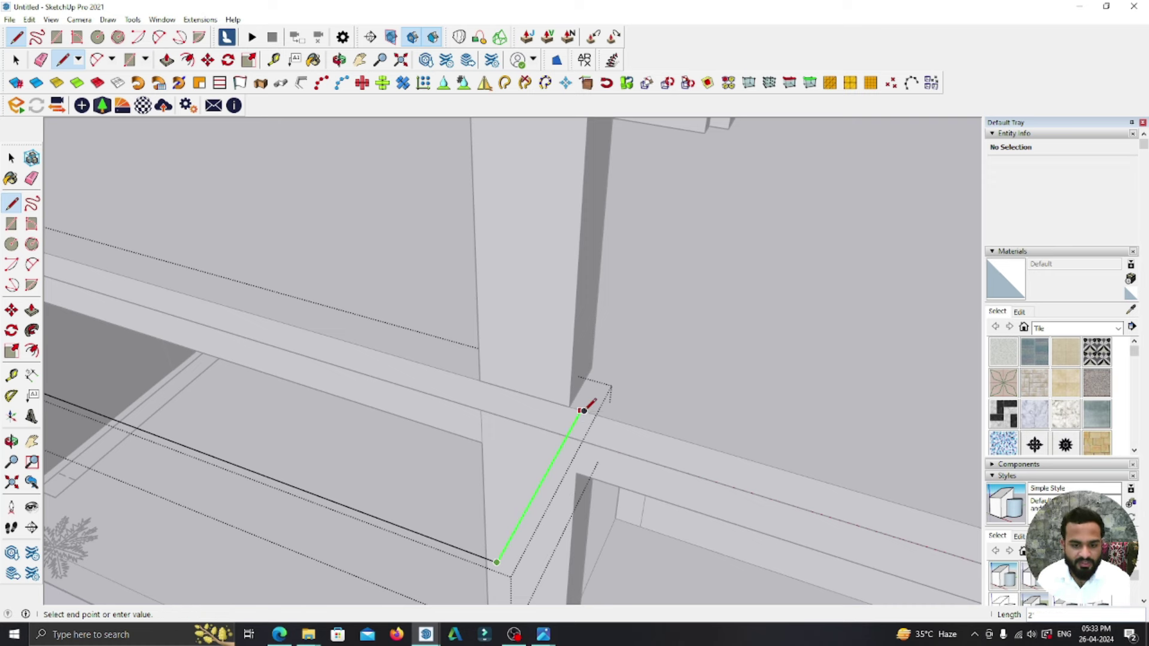
# - Select the three slab-edge path edges together
pyautogui.scroll(-3, 580, 410)
pyautogui.scroll(2, 780, 428)
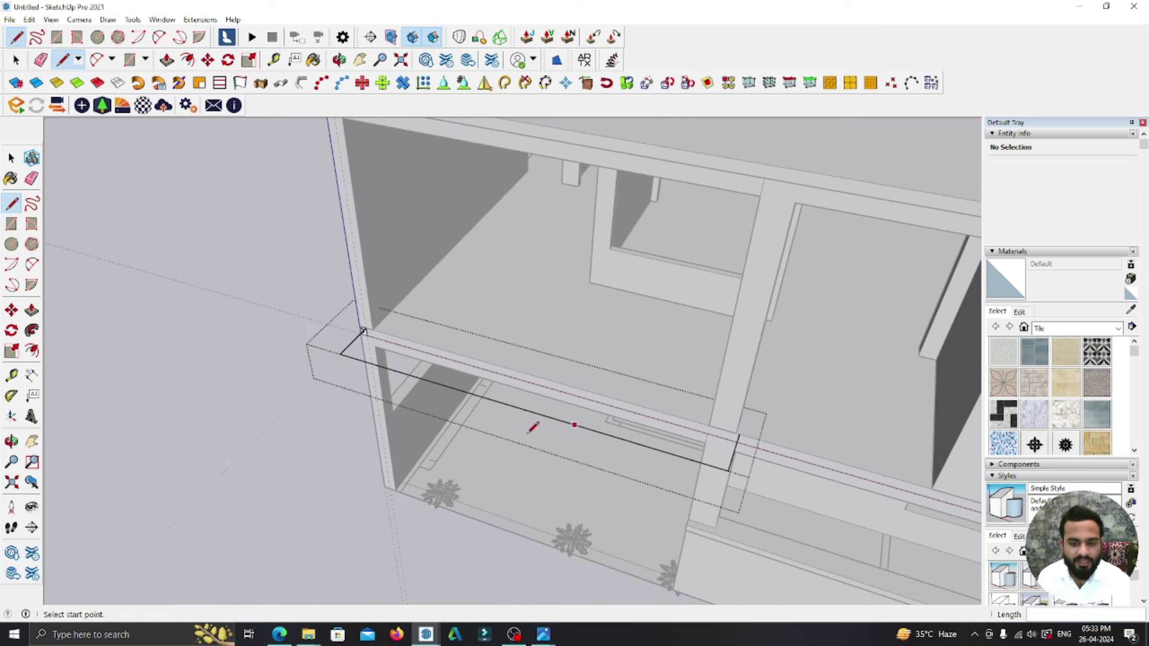
pyautogui.moveTo(529, 430); pyautogui.dragTo(496, 406, button='middle')
pyautogui.click(9, 158)
pyautogui.scroll(2, 508, 385)
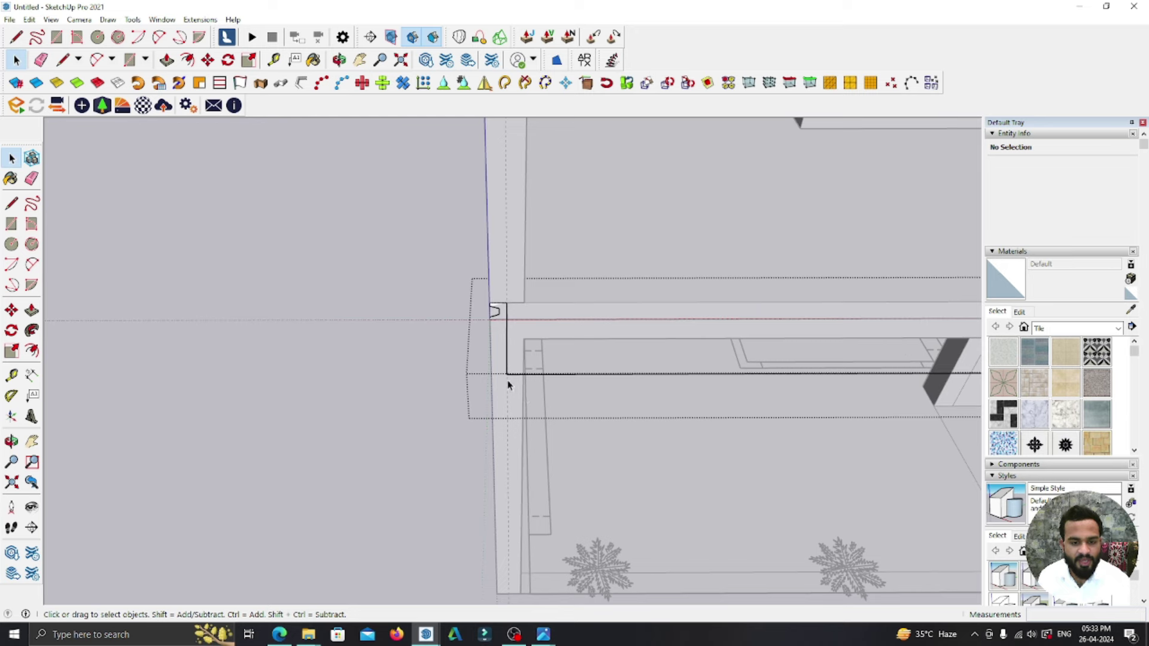
pyautogui.click(544, 379)
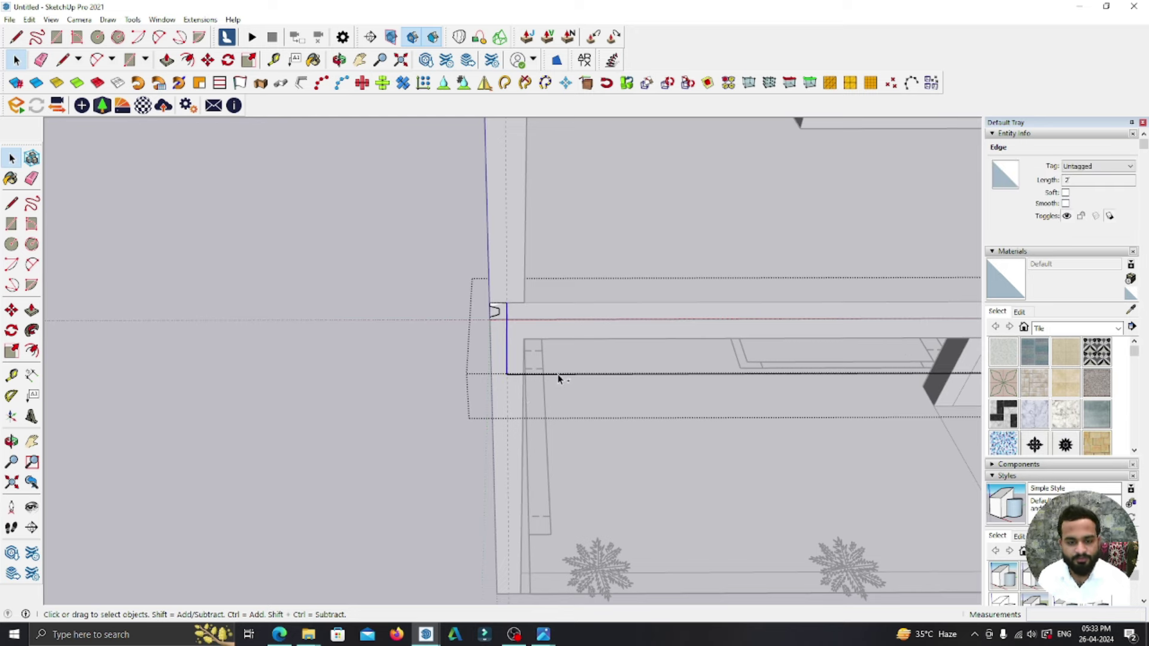
pyautogui.keyDown('shift'); pyautogui.click(558, 376); pyautogui.keyUp('shift')
pyautogui.moveTo(559, 379); pyautogui.dragTo(815, 386, button='middle')
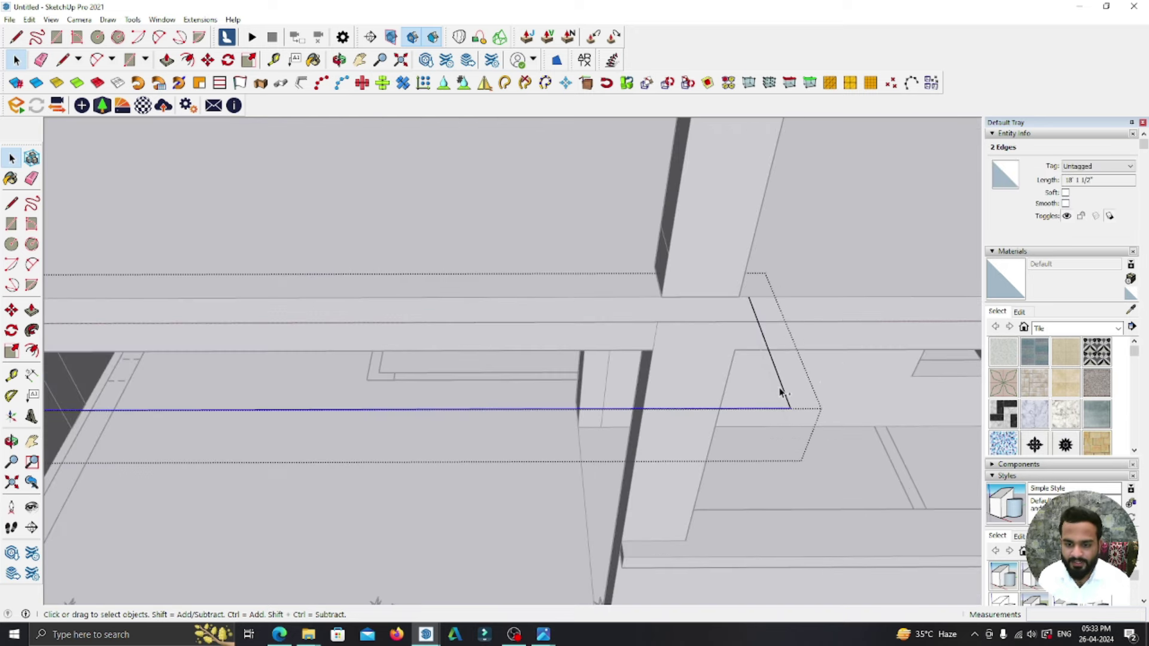
pyautogui.keyDown('shift'); pyautogui.click(784, 391); pyautogui.keyUp('shift')
pyautogui.scroll(-3, 790, 419)
pyautogui.moveTo(800, 443); pyautogui.dragTo(82, 376, button='middle')
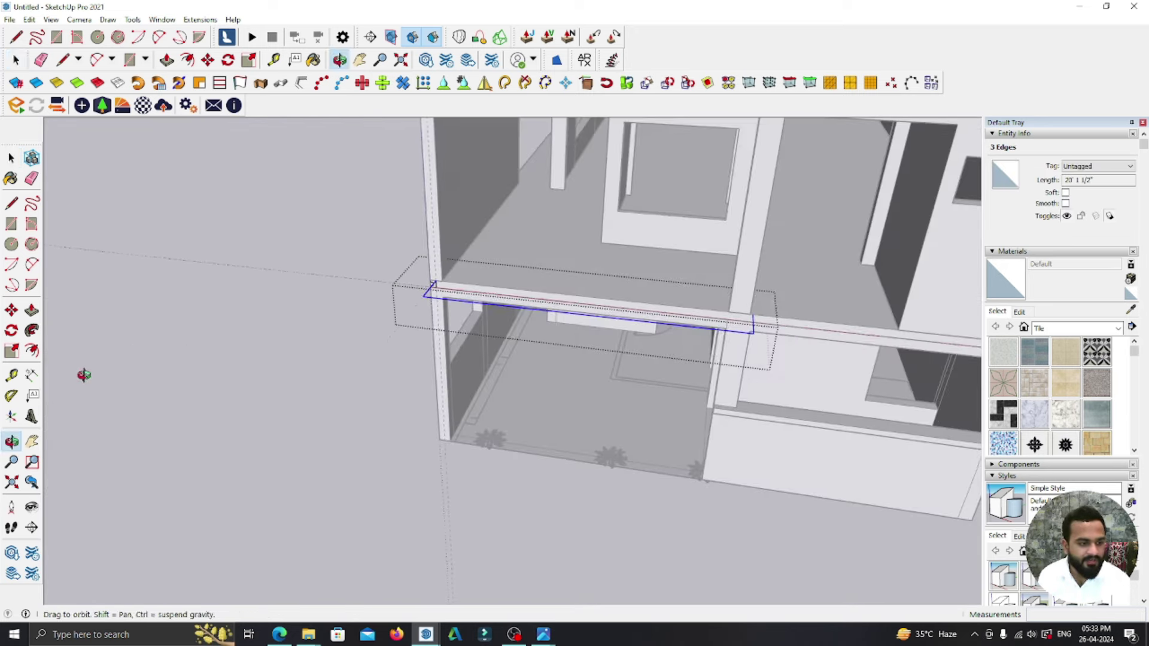
# - Sweep the cornice profile along the slab-edge path with Follow Me to form the ledge
pyautogui.click(32, 331)
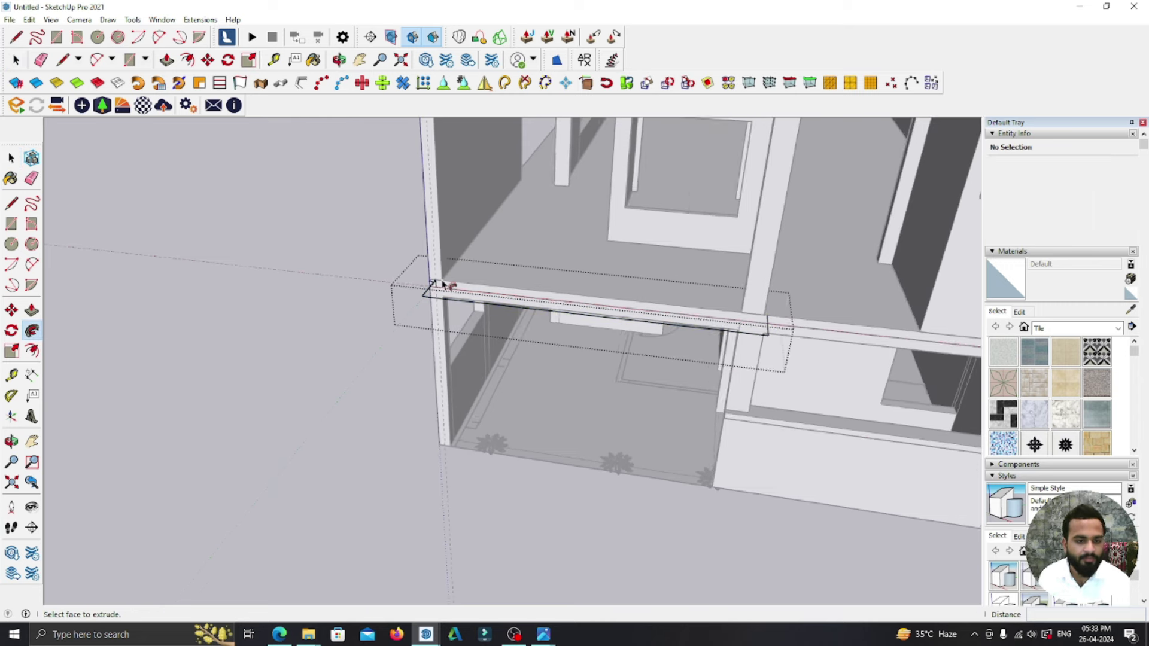
pyautogui.scroll(5, 436, 306)
pyautogui.scroll(2, 436, 306)
pyautogui.click(432, 330)
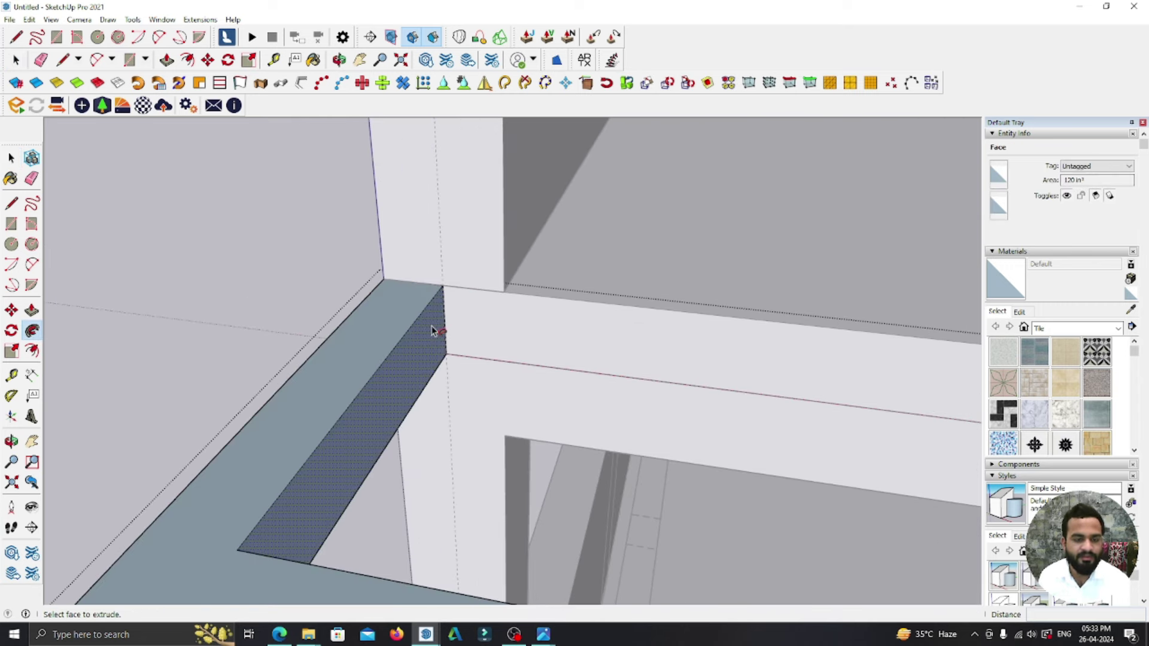
pyautogui.scroll(-3, 432, 330)
pyautogui.moveTo(379, 392)
pyautogui.mouseDown(button='middle')
pyautogui.moveTo(421, 333)
pyautogui.moveTo(527, 325)
pyautogui.moveTo(242, 311)
pyautogui.moveTo(259, 402)
pyautogui.moveTo(289, 384)
pyautogui.moveTo(5, 195)
pyautogui.mouseUp(button='middle')
# - Paint the whole new ledge with the dark Color M08 material
pyautogui.click(11, 159)
pyautogui.moveTo(298, 398); pyautogui.dragTo(431, 438, button='middle')
pyautogui.scroll(-5, 362, 233)
pyautogui.scroll(5, 557, 476)
pyautogui.scroll(2, 557, 476)
pyautogui.tripleClick(557, 473)
pyautogui.scroll(-5, 1071, 389)
pyautogui.click(1006, 354)
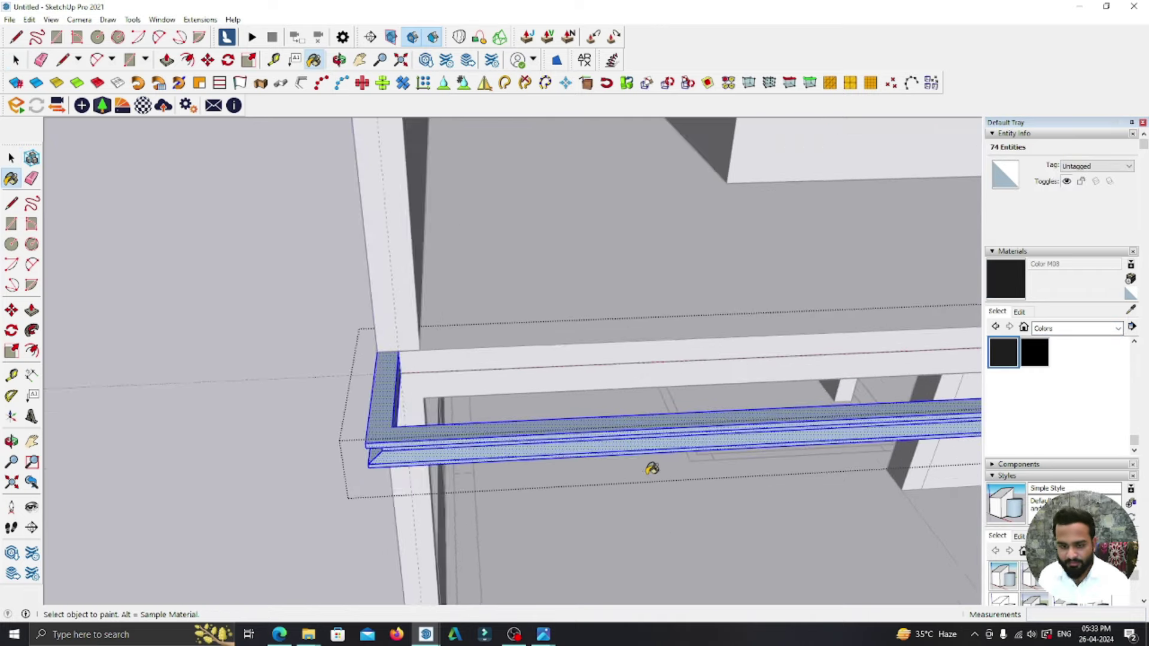
pyautogui.scroll(5, 656, 477)
pyautogui.click(613, 359)
# - Clear the selection and orbit down to an eye-level view of the building
pyautogui.click(10, 158)
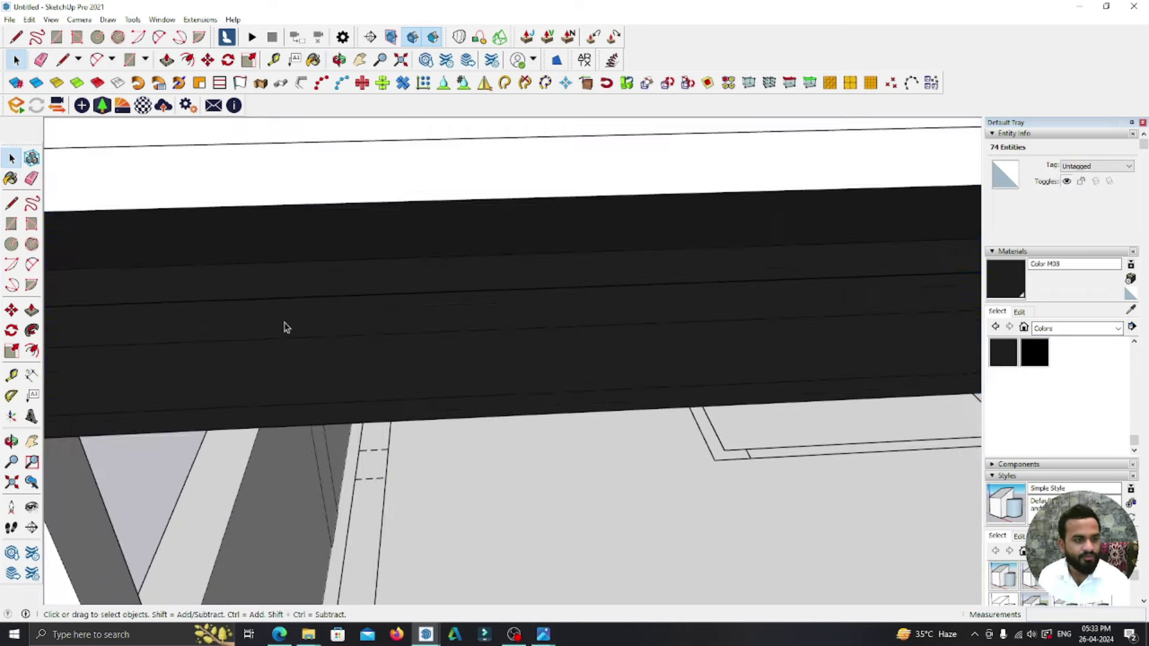
pyautogui.scroll(-4, 247, 293)
pyautogui.moveTo(354, 385)
pyautogui.mouseDown(button='middle')
pyautogui.moveTo(431, 429)
pyautogui.moveTo(434, 464)
pyautogui.moveTo(583, 431)
pyautogui.mouseUp(button='middle')
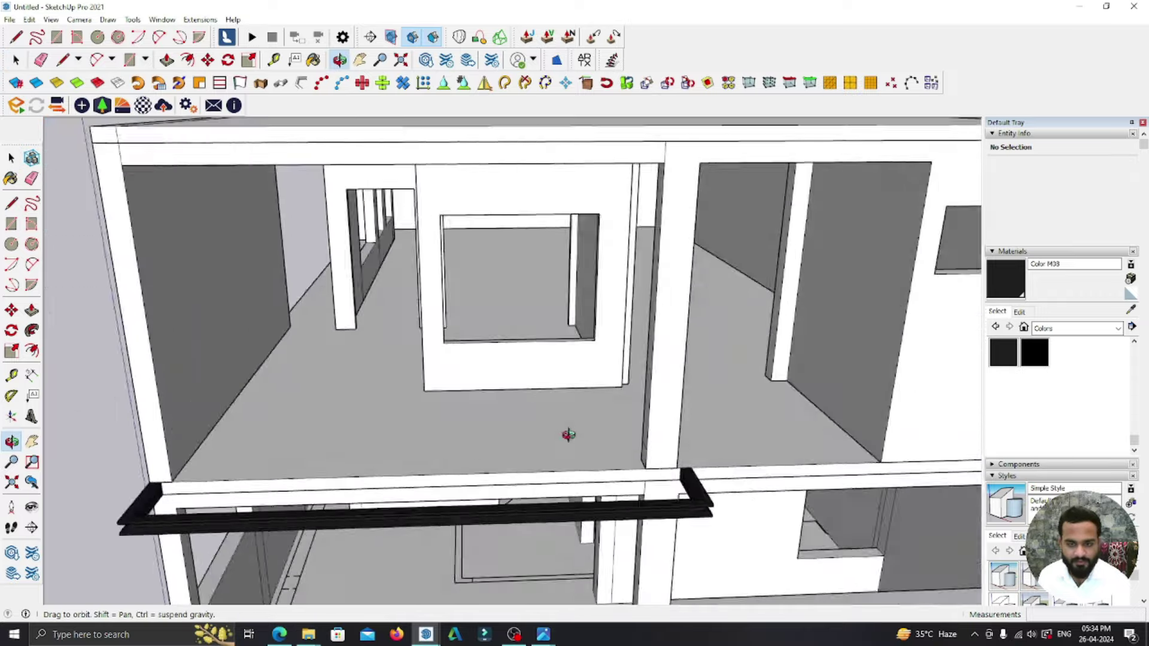
# - Orbit to an overview and open the ledge group to select its top face
pyautogui.scroll(-3, 650, 462)
pyautogui.moveTo(649, 462)
pyautogui.mouseDown(button='middle')
pyautogui.moveTo(572, 490)
pyautogui.moveTo(511, 439)
pyautogui.moveTo(477, 490)
pyautogui.mouseUp(button='middle')
pyautogui.scroll(5, 342, 492)
pyautogui.press('r')
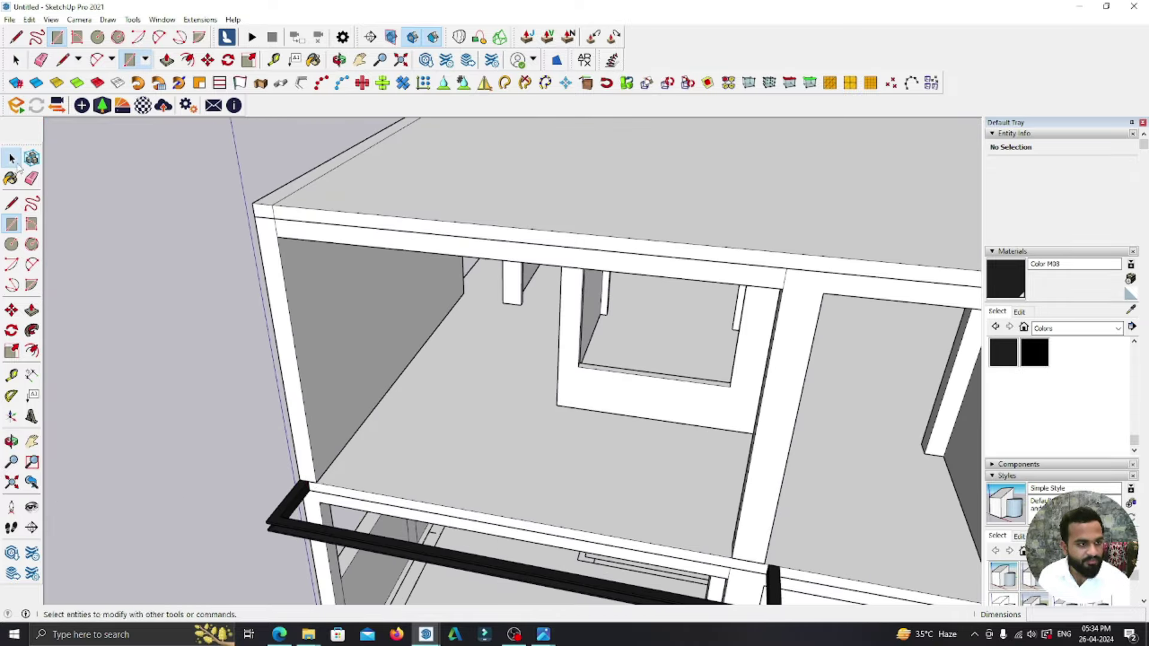
pyautogui.click(12, 160)
pyautogui.scroll(3, 301, 470)
pyautogui.scroll(2, 301, 470)
pyautogui.doubleClick(301, 469)
pyautogui.click(301, 469)
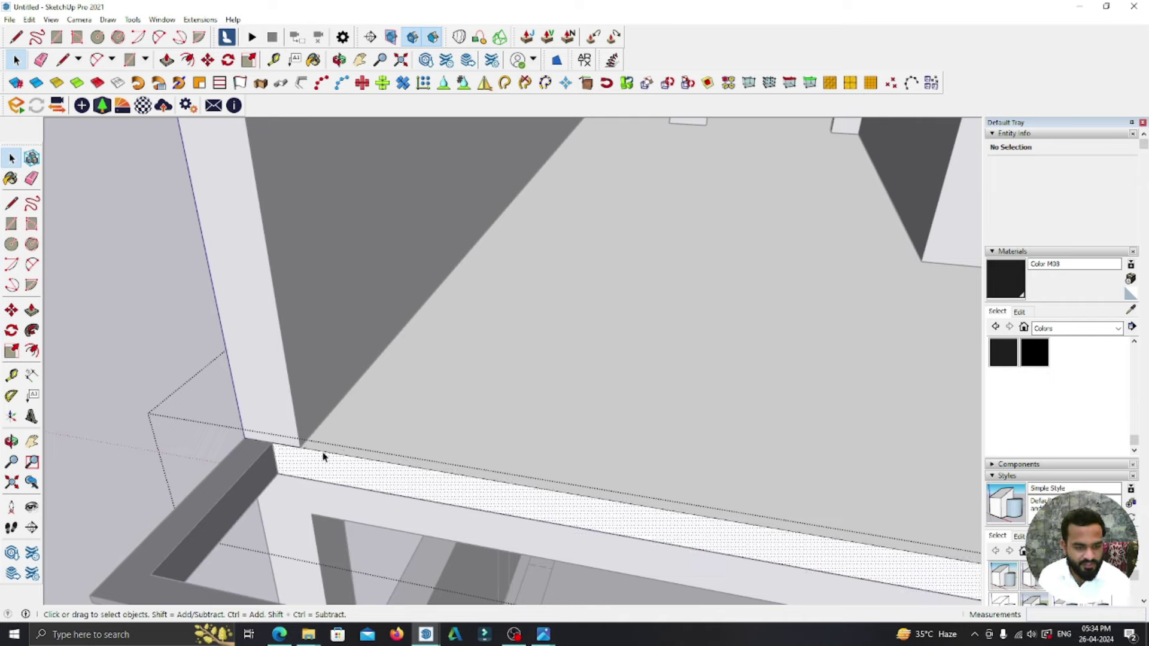
# - Open the pillar group at the ledge corner, select its side face, then exit the group
pyautogui.moveTo(323, 457); pyautogui.dragTo(373, 447, button='middle')
pyautogui.scroll(-3, 223, 403)
pyautogui.scroll(3, 431, 401)
pyautogui.scroll(3, 572, 426)
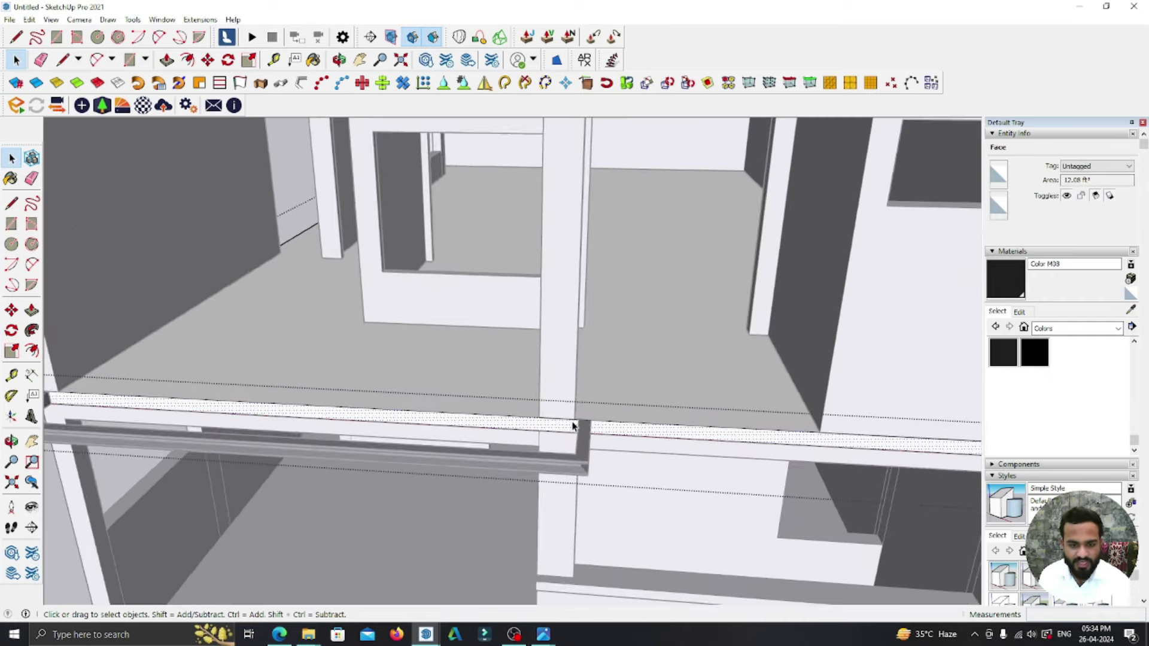
pyautogui.moveTo(636, 441)
pyautogui.mouseDown(button='middle')
pyautogui.moveTo(528, 410)
pyautogui.moveTo(563, 435)
pyautogui.mouseUp(button='middle')
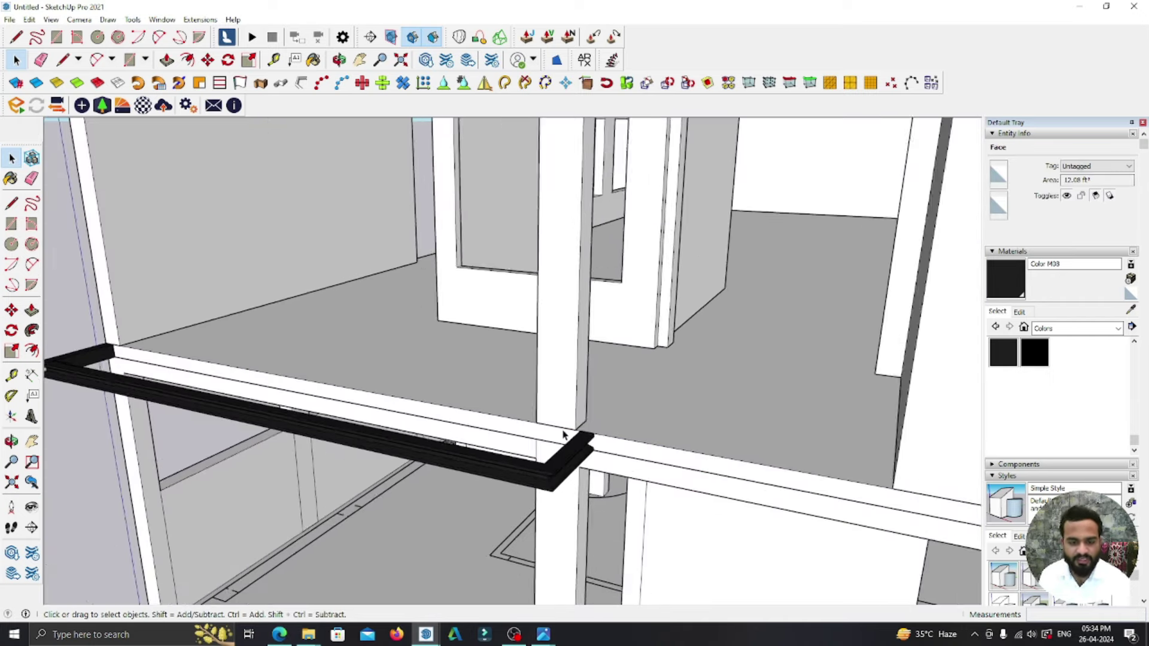
pyautogui.doubleClick(579, 390)
pyautogui.scroll(3, 579, 390)
pyautogui.click(578, 401)
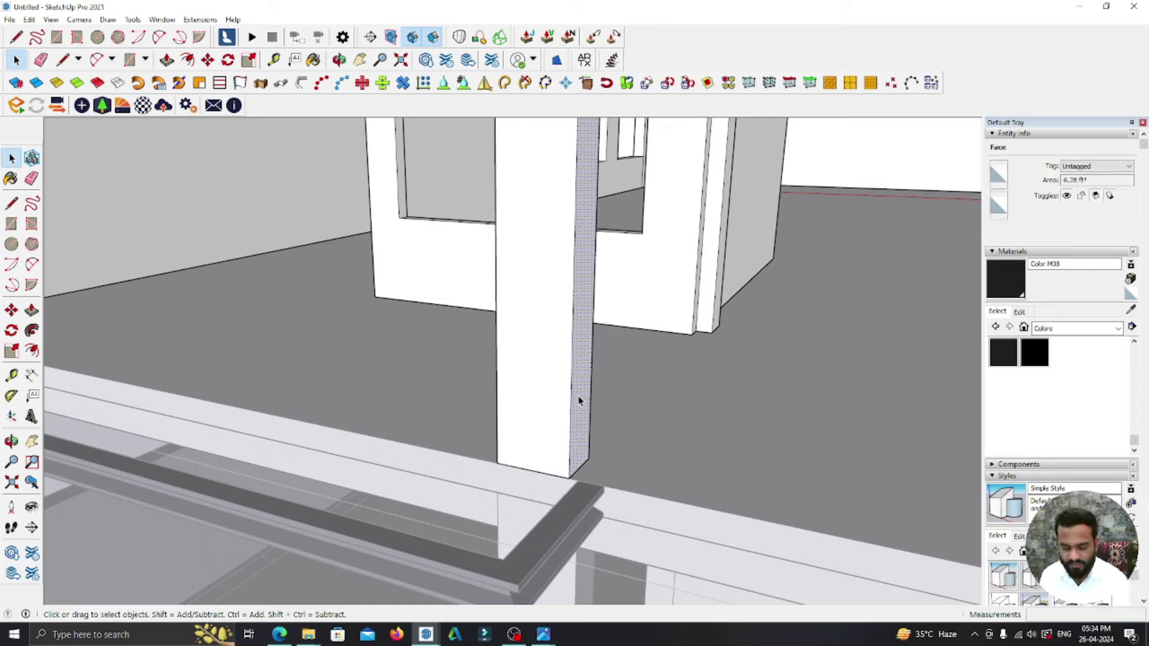
pyautogui.press('p')
pyautogui.scroll(-3, 572, 395)
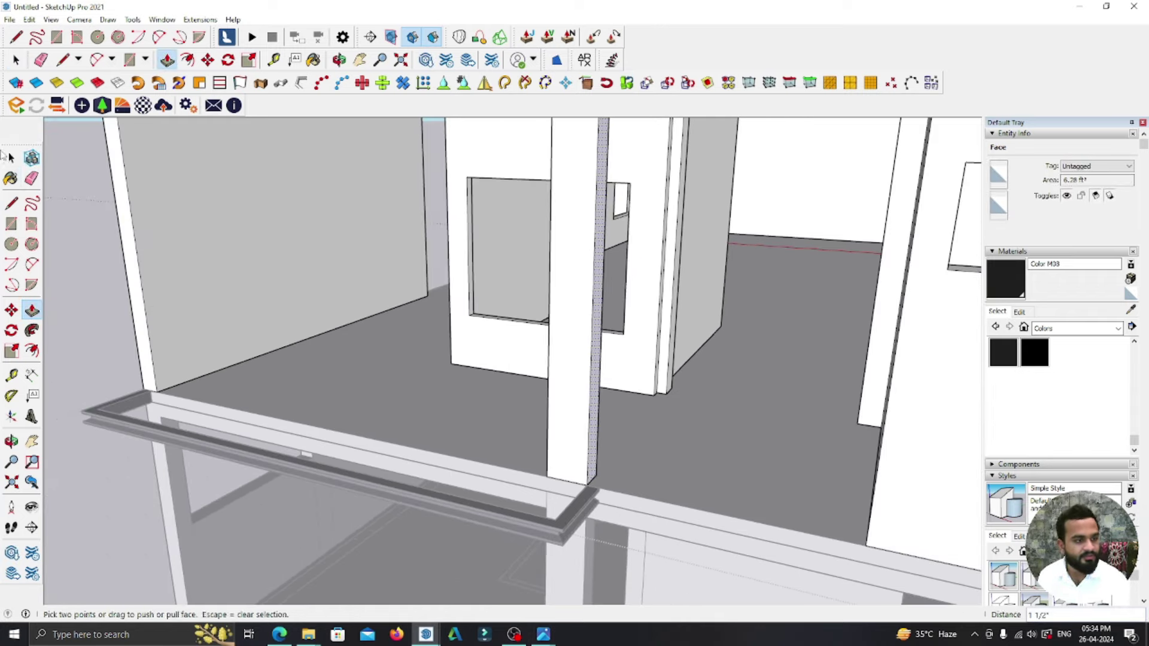
pyautogui.click(10, 158)
# - Orbit to a level side view and start a line at the beam and pillar corner
pyautogui.scroll(-5, 575, 359)
pyautogui.moveTo(677, 449)
pyautogui.mouseDown(button='middle')
pyautogui.moveTo(677, 390)
pyautogui.moveTo(759, 477)
pyautogui.moveTo(652, 413)
pyautogui.mouseUp(button='middle')
pyautogui.scroll(3, 741, 385)
pyautogui.scroll(3, 741, 385)
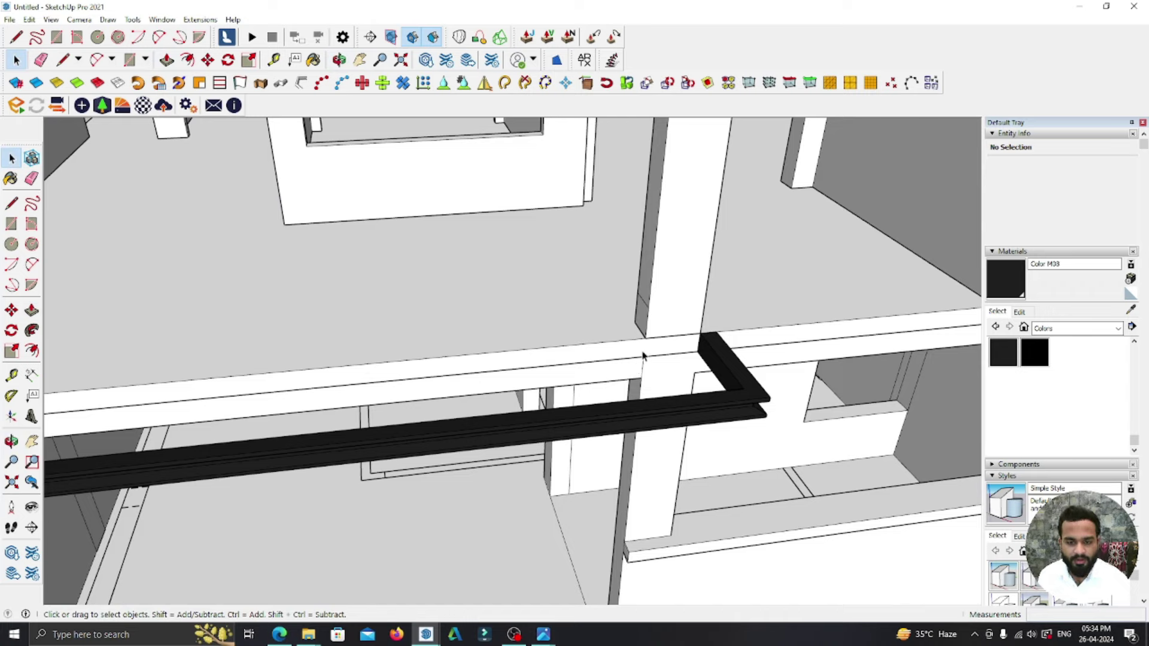
pyautogui.scroll(3, 689, 350)
pyautogui.press('l')
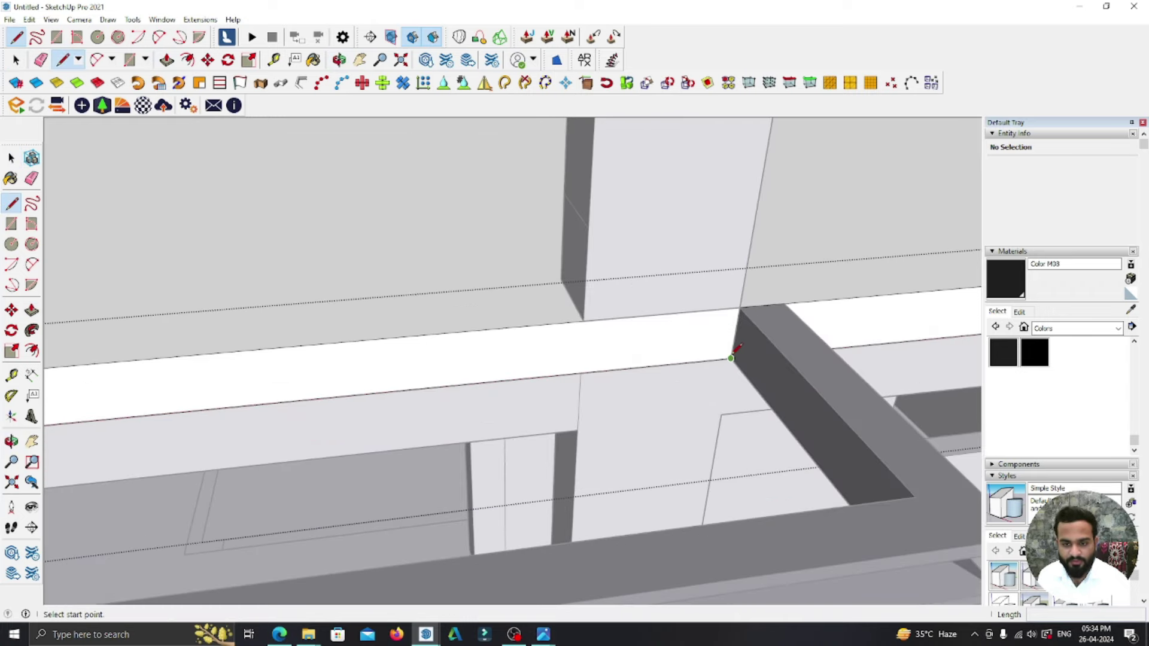
pyautogui.click(731, 358)
pyautogui.scroll(-3, 778, 296)
pyautogui.moveTo(817, 288); pyautogui.dragTo(180, 303, button='middle')
pyautogui.scroll(2, 236, 334)
pyautogui.scroll(-2, 316, 373)
# - Push the upper slab's edge face out 2' into a projecting ledge
pyautogui.press('p')
pyautogui.scroll(3, 419, 383)
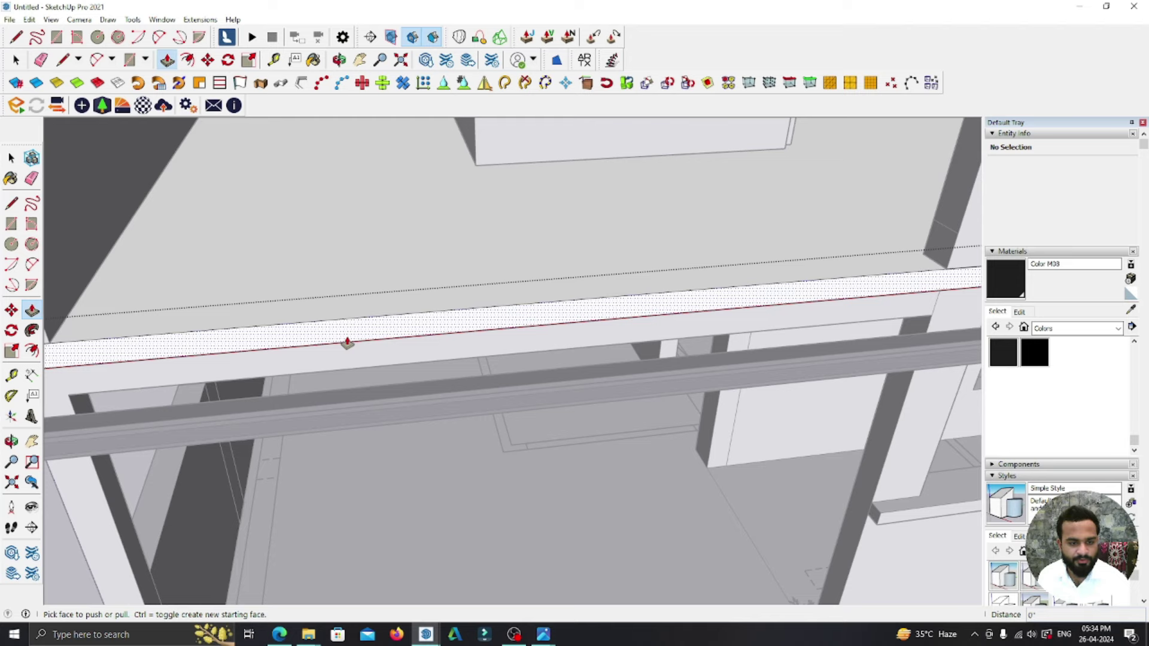
pyautogui.click(289, 377)
pyautogui.write("2'")
pyautogui.press('Return')
pyautogui.scroll(-3, 462, 489)
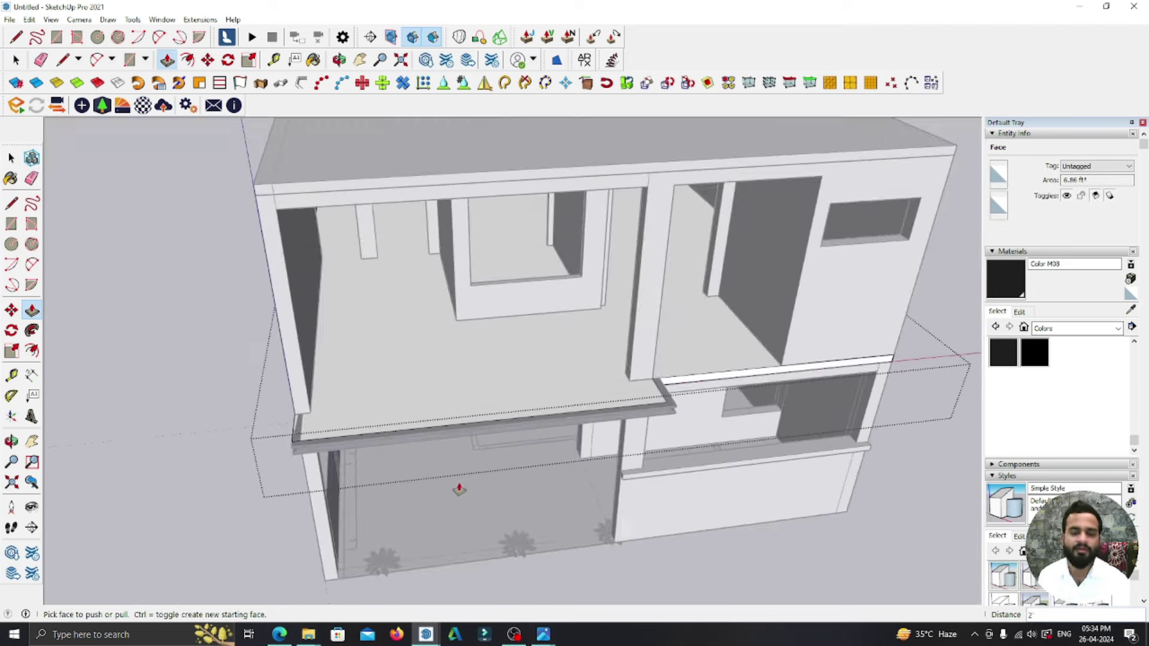
pyautogui.scroll(-2, 330, 264)
pyautogui.scroll(-3, 436, 480)
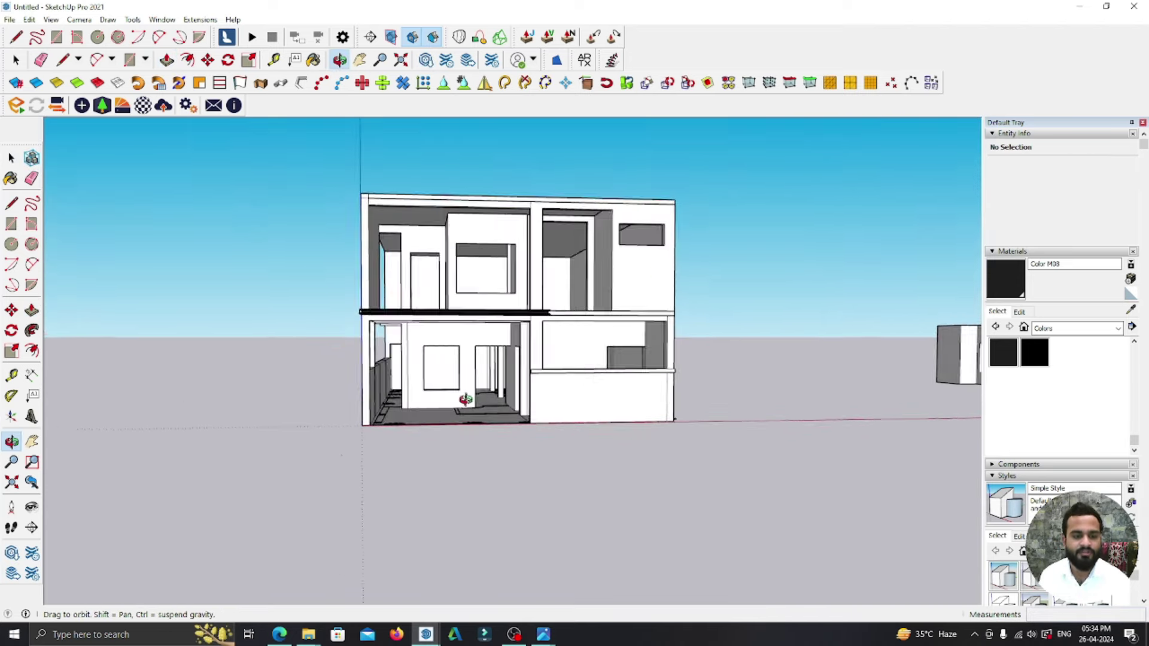
pyautogui.moveTo(441, 403); pyautogui.dragTo(455, 359, button='middle')
pyautogui.scroll(5, 459, 345)
# - Split the beam face with a line and push the split-off face in 4"
pyautogui.press('l')
pyautogui.click(368, 342)
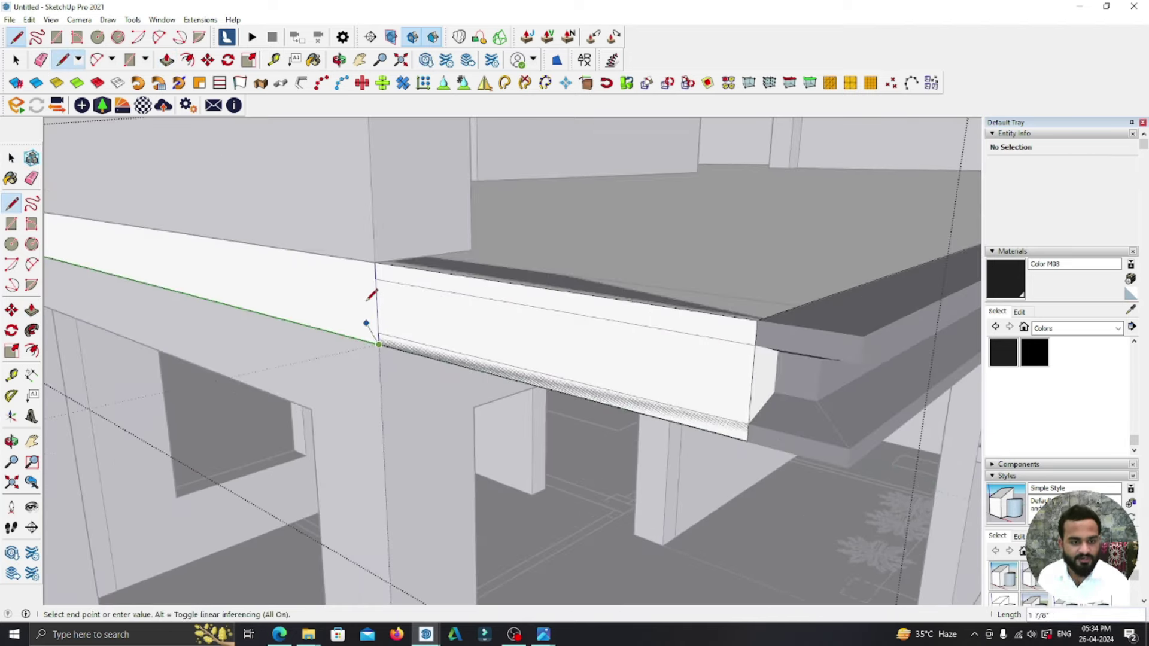
pyautogui.click(377, 261)
pyautogui.press('p')
pyautogui.click(538, 318)
pyautogui.scroll(-2, 577, 333)
pyautogui.moveTo(577, 333); pyautogui.dragTo(538, 335, button='middle')
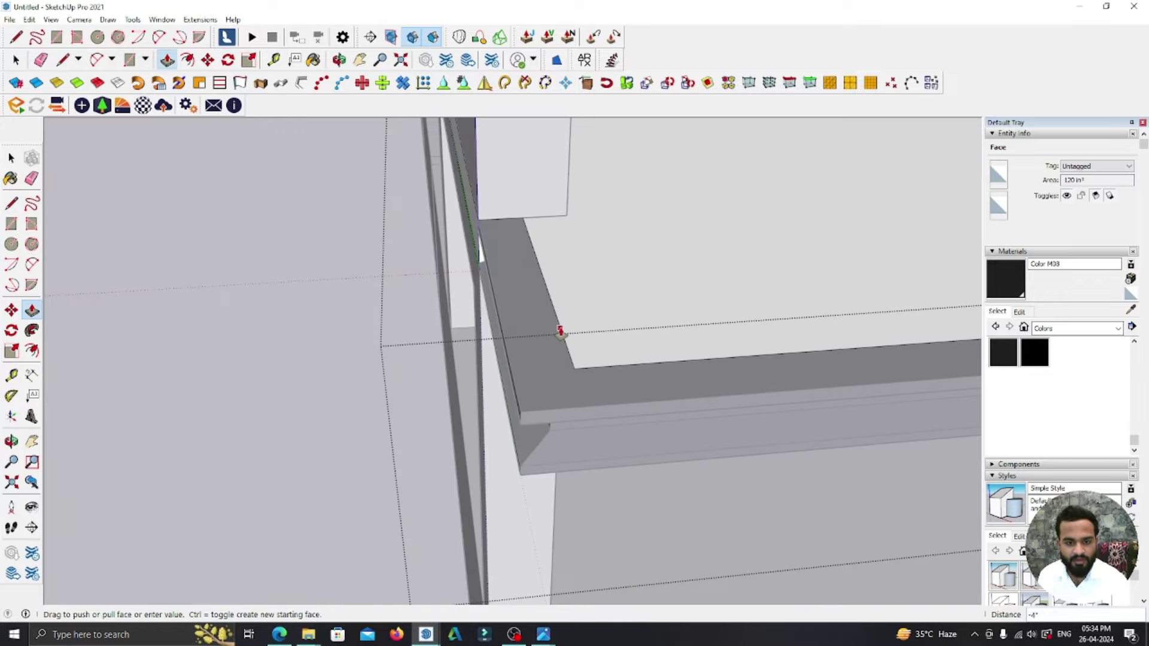
pyautogui.click(10, 158)
pyautogui.scroll(-5, 353, 383)
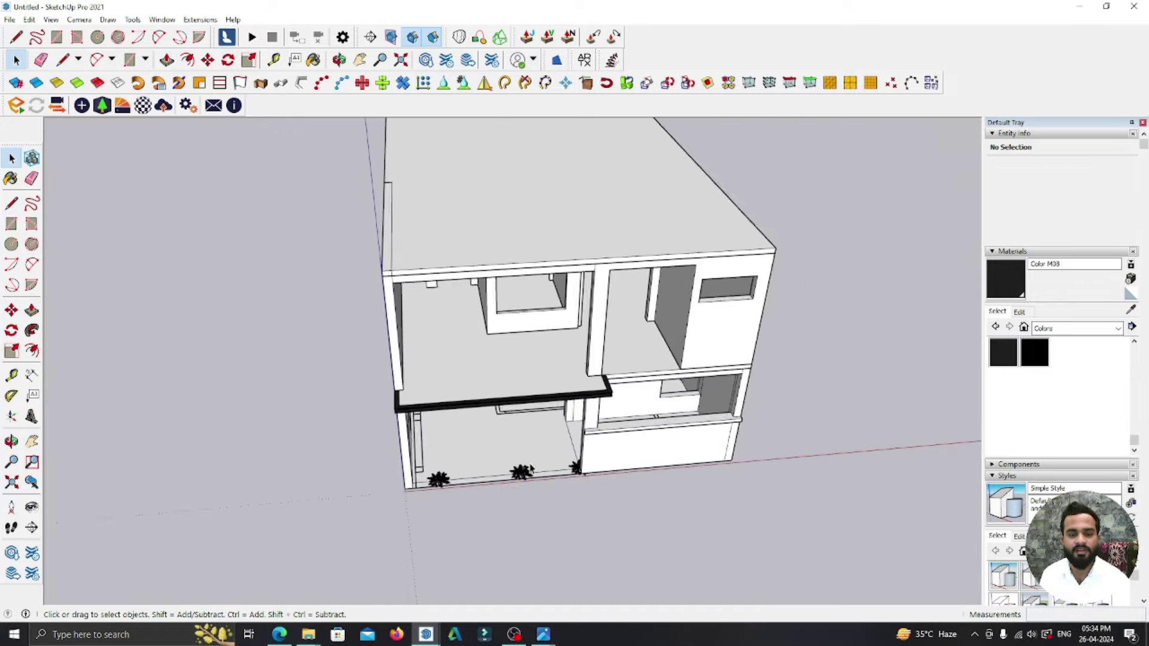
# - Orbit to a three-quarter view of the house front
pyautogui.moveTo(353, 383); pyautogui.dragTo(483, 352, button='middle')
pyautogui.scroll(-3, 483, 352)
pyautogui.scroll(3, 501, 213)
pyautogui.moveTo(500, 213)
pyautogui.mouseDown(button='middle')
pyautogui.moveTo(374, 254)
pyautogui.moveTo(474, 282)
pyautogui.moveTo(446, 454)
pyautogui.mouseUp(button='middle')
pyautogui.scroll(3, 475, 282)
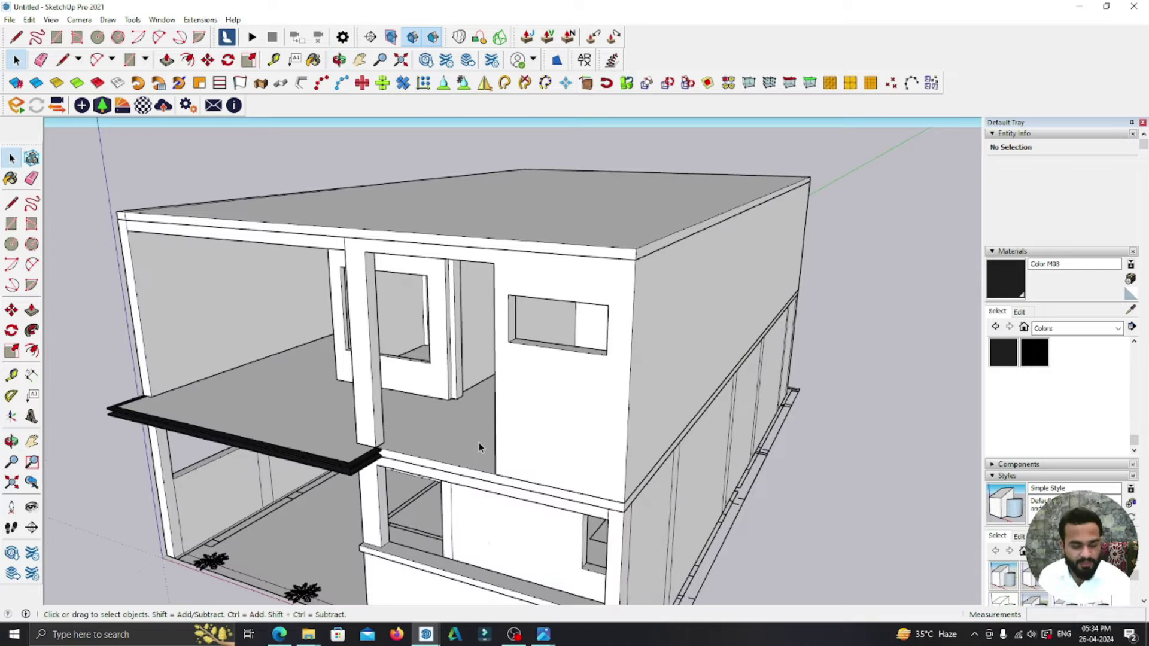
pyautogui.scroll(3, 477, 449)
pyautogui.scroll(2, 415, 480)
pyautogui.scroll(2, 462, 477)
pyautogui.scroll(2, 469, 513)
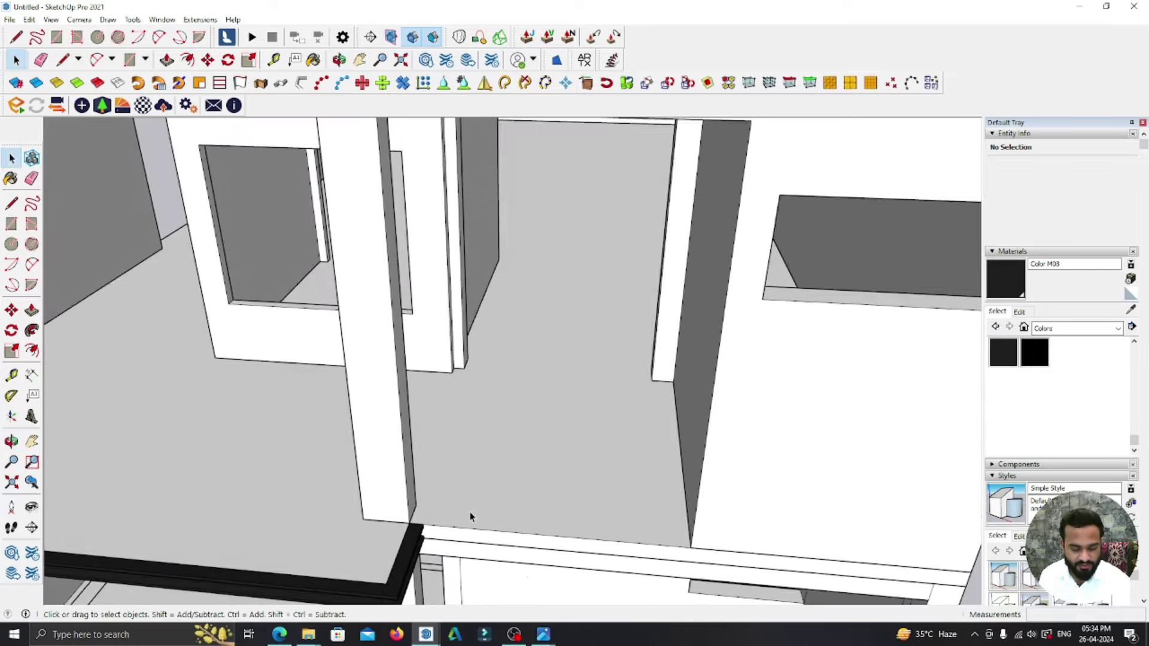
# - Draw a rectangle across the floor of the upper right bay
pyautogui.press('r')
pyautogui.scroll(1, 413, 494)
pyautogui.click(396, 513)
pyautogui.scroll(-1, 455, 502)
pyautogui.scroll(-1, 742, 551)
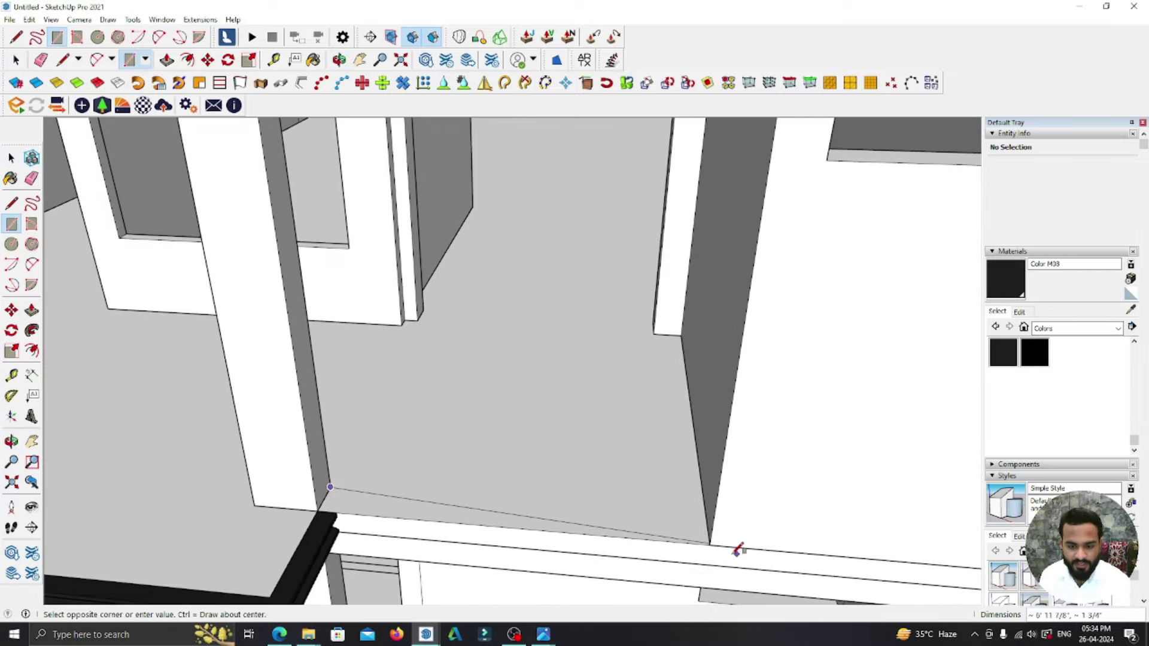
pyautogui.click(712, 543)
# - Group the floor rectangle and pull it up 3' into a low wall
pyautogui.press('space')
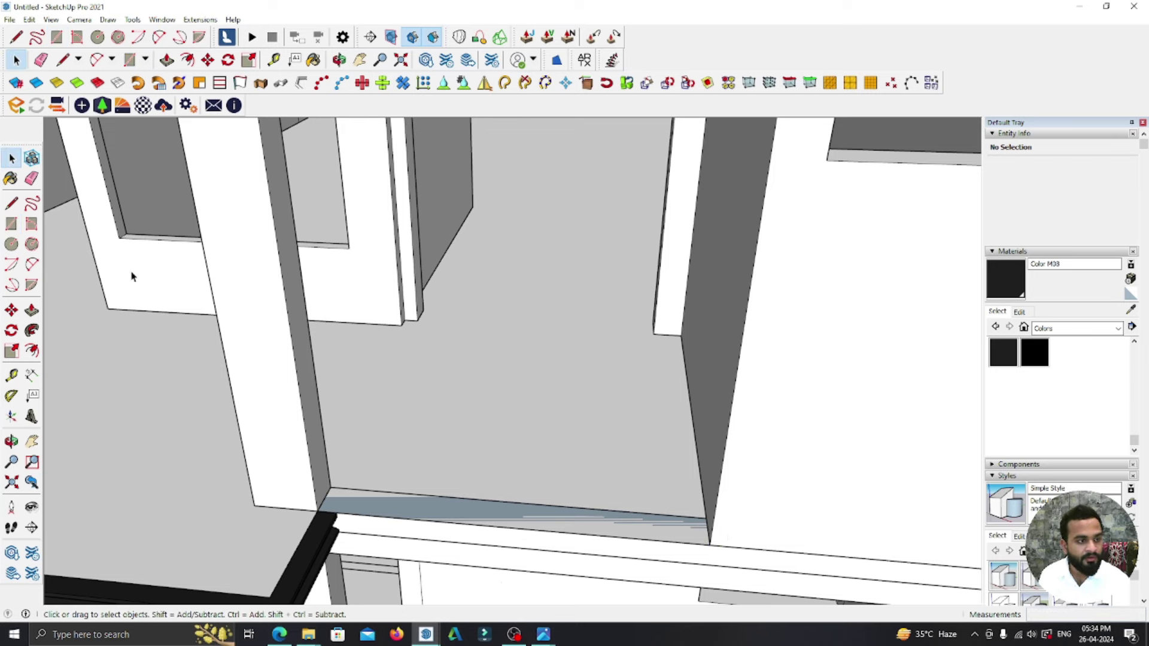
pyautogui.rightClick(418, 504)
pyautogui.click(472, 372)
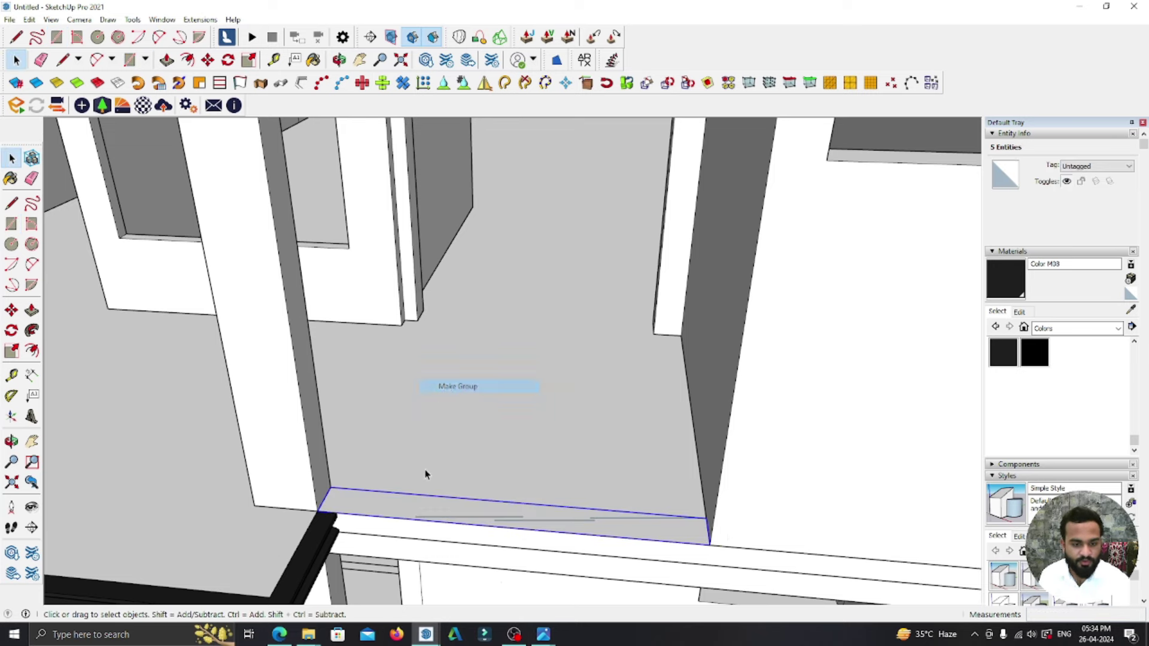
pyautogui.doubleClick(412, 508)
pyautogui.press('p')
pyautogui.click(423, 513)
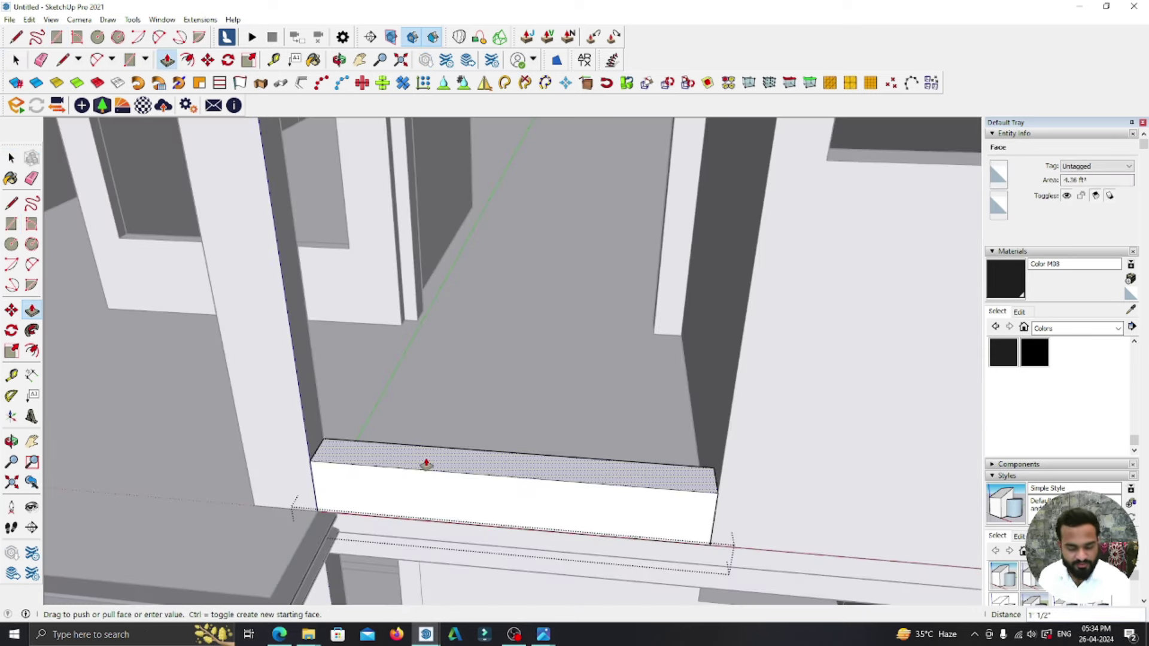
pyautogui.press('Return')
# - Orbit toward the upper bay to inspect the new low wall
pyautogui.moveTo(426, 465)
pyautogui.mouseDown(button='middle')
pyautogui.moveTo(505, 543)
pyautogui.moveTo(502, 364)
pyautogui.mouseUp(button='middle')
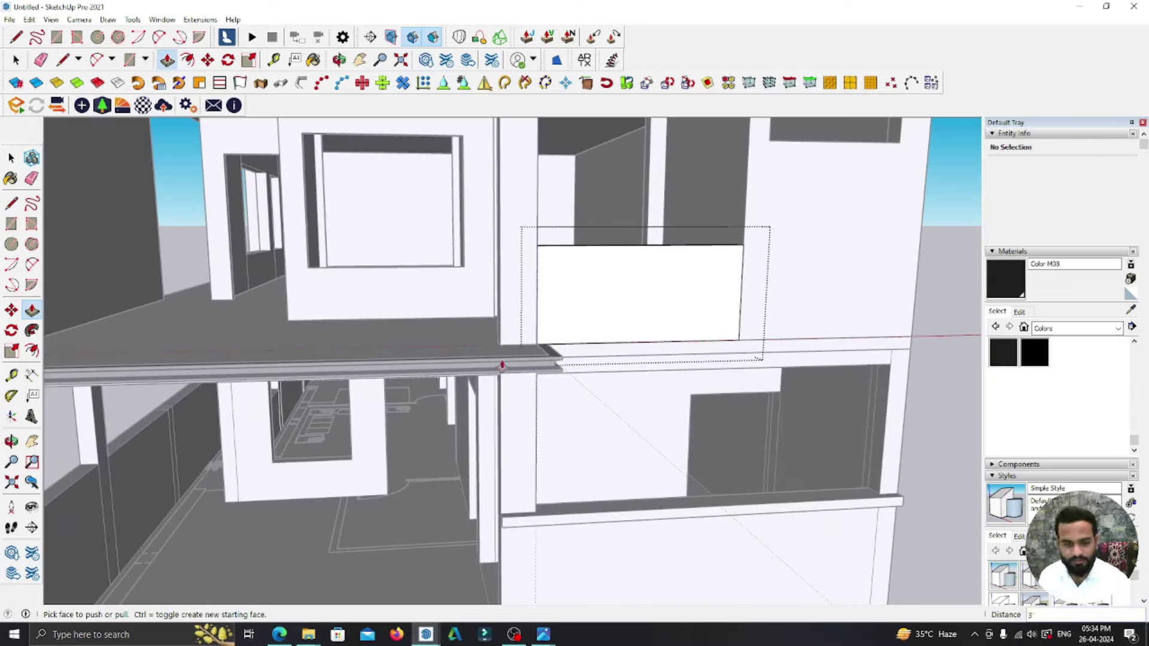
pyautogui.click(7, 157)
pyautogui.scroll(-3, 490, 498)
pyautogui.scroll(-2, 490, 498)
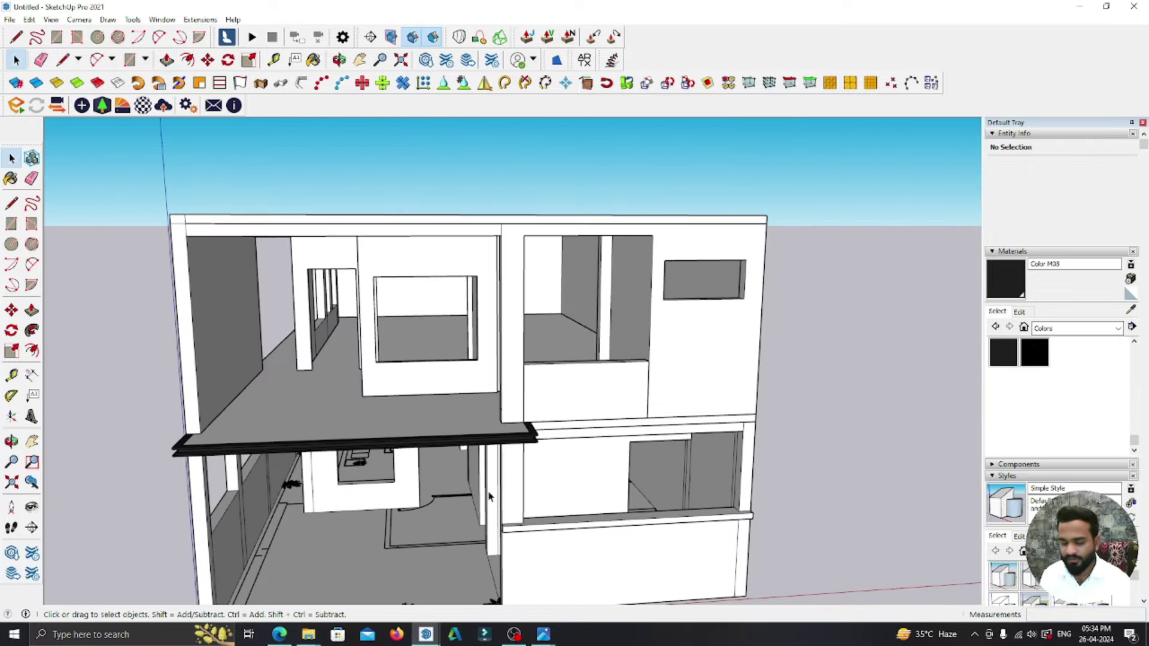
pyautogui.moveTo(489, 496); pyautogui.dragTo(688, 377, button='middle')
pyautogui.scroll(2, 592, 377)
pyautogui.scroll(-4, 700, 411)
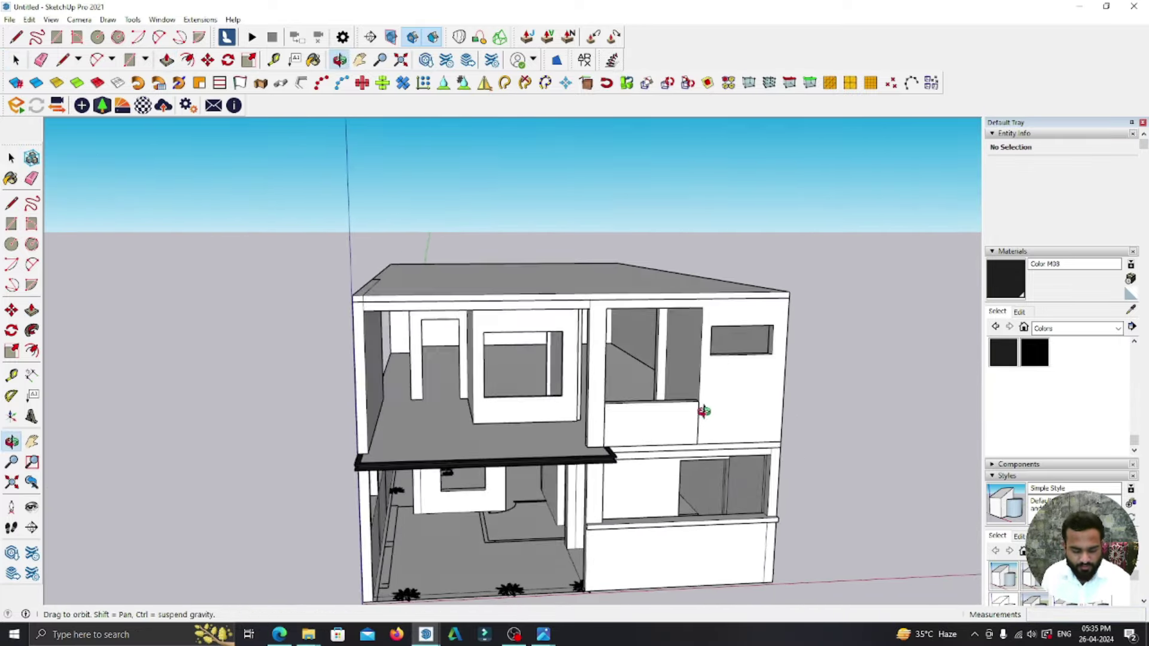
pyautogui.scroll(3, 597, 372)
pyautogui.press('t')
pyautogui.scroll(4, 597, 372)
# - Place a guide just below the low wall's top edge
pyautogui.scroll(1, 559, 377)
pyautogui.moveTo(559, 377)
pyautogui.mouseDown(button='middle')
pyautogui.moveTo(569, 403)
pyautogui.moveTo(531, 417)
pyautogui.mouseUp(button='middle')
pyautogui.click(556, 381)
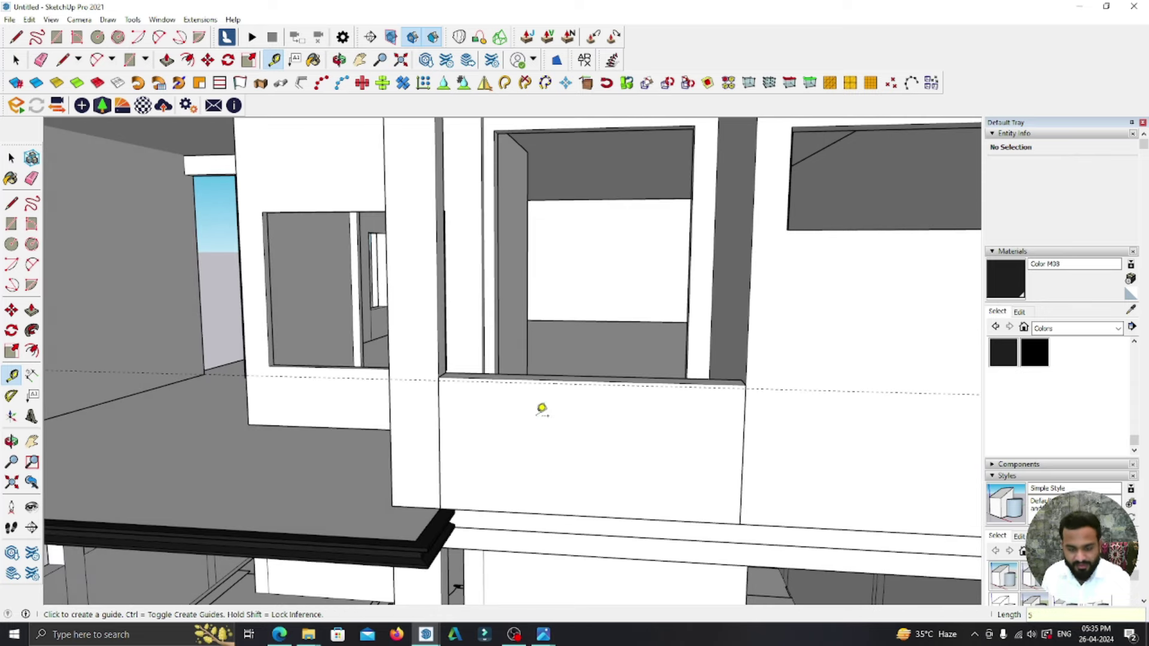
pyautogui.scroll(3, 512, 374)
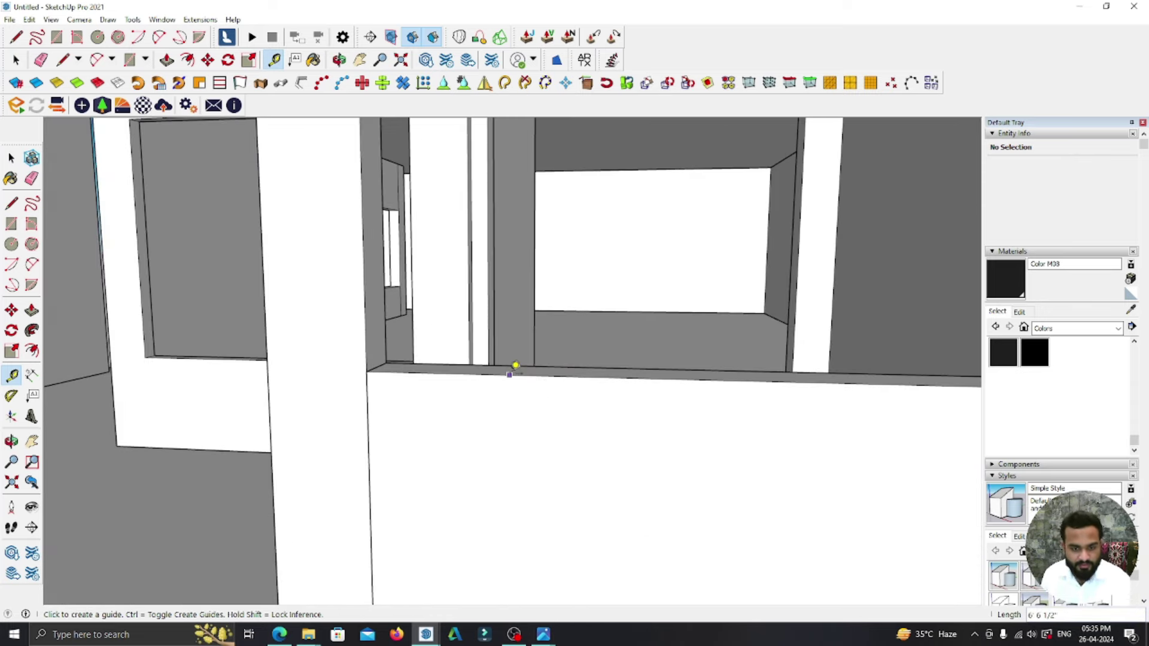
pyautogui.press('Return')
pyautogui.moveTo(534, 449)
pyautogui.mouseDown(button='middle')
pyautogui.moveTo(516, 447)
pyautogui.moveTo(500, 418)
pyautogui.mouseUp(button='middle')
# - Draw a rectangle on the wall's top band and make it a group
pyautogui.press('r')
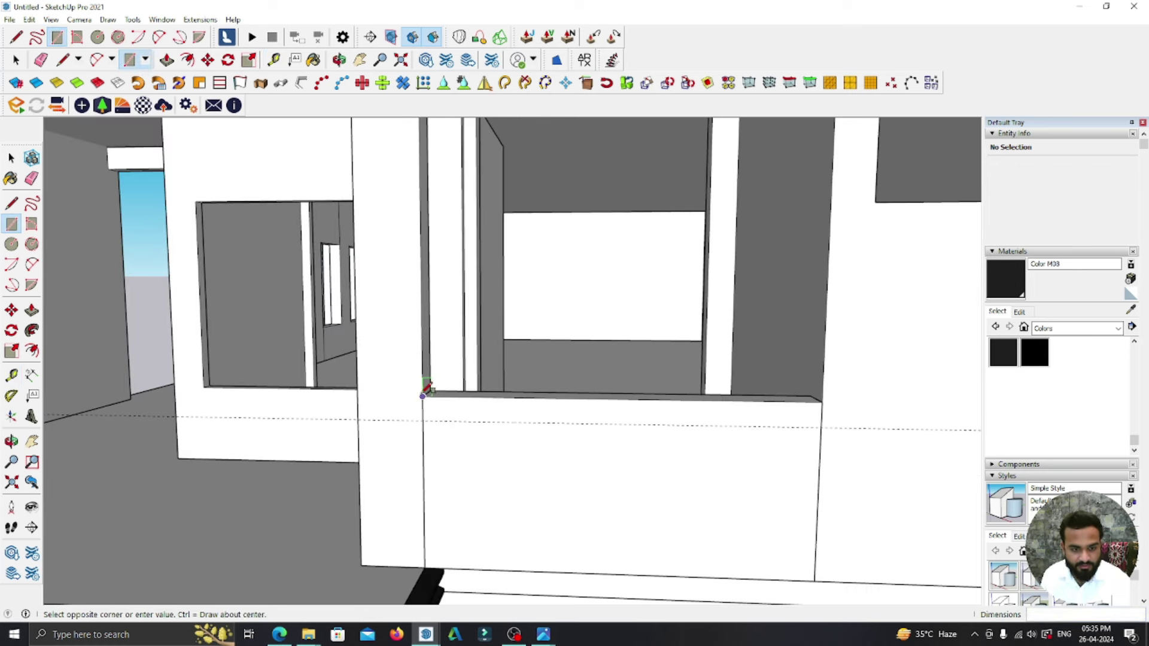
pyautogui.click(821, 427)
pyautogui.press('space')
pyautogui.scroll(1, 541, 431)
pyautogui.doubleClick(531, 411)
pyautogui.rightClick(531, 409)
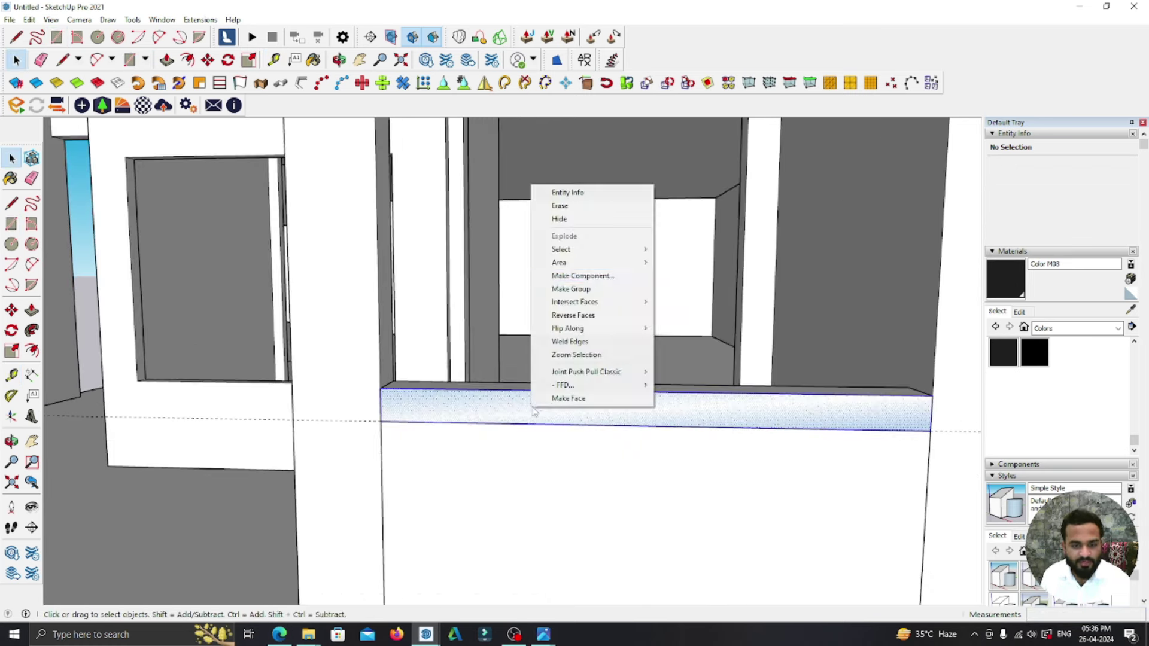
pyautogui.click(586, 289)
# - Pull the grouped ledge face outward so it overhangs the wall face
pyautogui.press('p')
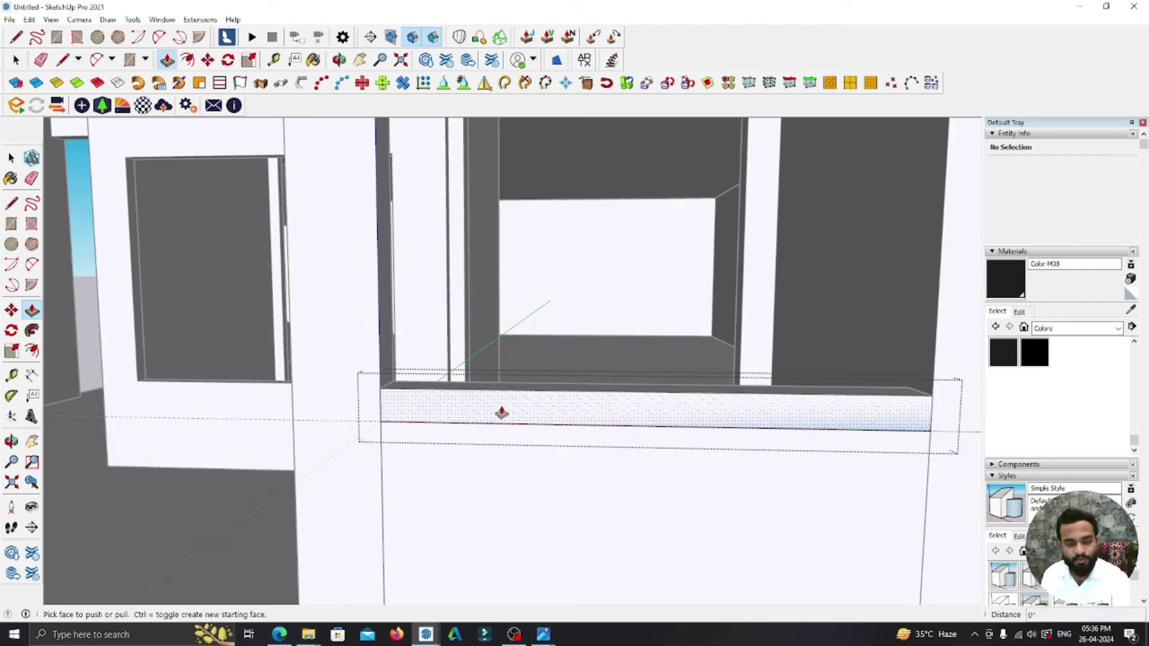
pyautogui.click(501, 411)
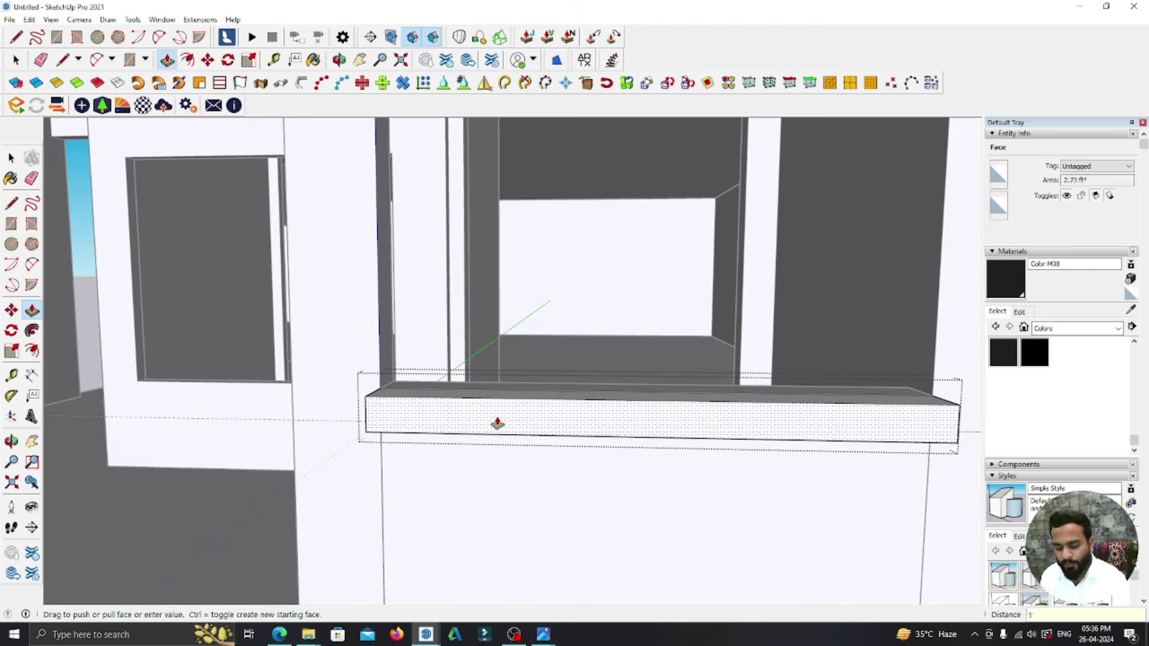
pyautogui.press('Return')
pyautogui.scroll(-3, 498, 423)
pyautogui.scroll(-2, 425, 381)
pyautogui.moveTo(425, 381)
pyautogui.mouseDown(button='middle')
pyautogui.moveTo(470, 405)
pyautogui.moveTo(403, 403)
pyautogui.moveTo(436, 419)
pyautogui.moveTo(329, 420)
pyautogui.moveTo(361, 390)
pyautogui.mouseUp(button='middle')
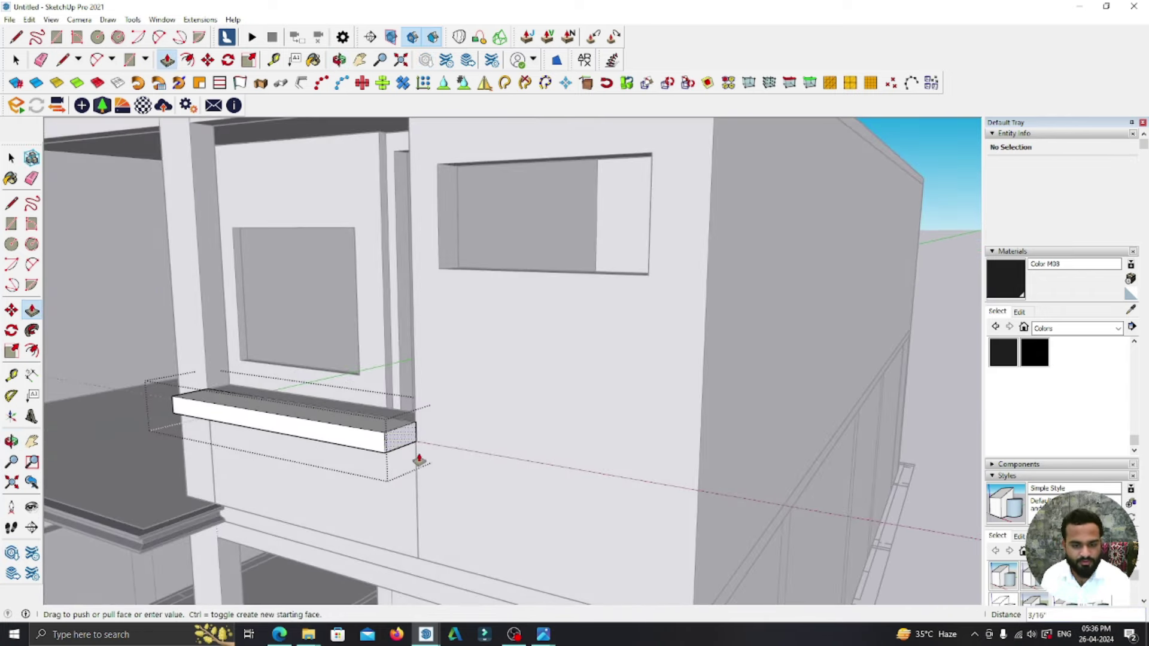
# - Extend the ledge's end face out to the wall corner
pyautogui.click(399, 455)
pyautogui.click(693, 568)
pyautogui.scroll(-3, 693, 475)
pyautogui.moveTo(693, 475)
pyautogui.mouseDown(button='middle')
pyautogui.moveTo(941, 464)
pyautogui.moveTo(712, 464)
pyautogui.mouseUp(button='middle')
pyautogui.scroll(3, 598, 464)
pyautogui.scroll(2, 597, 473)
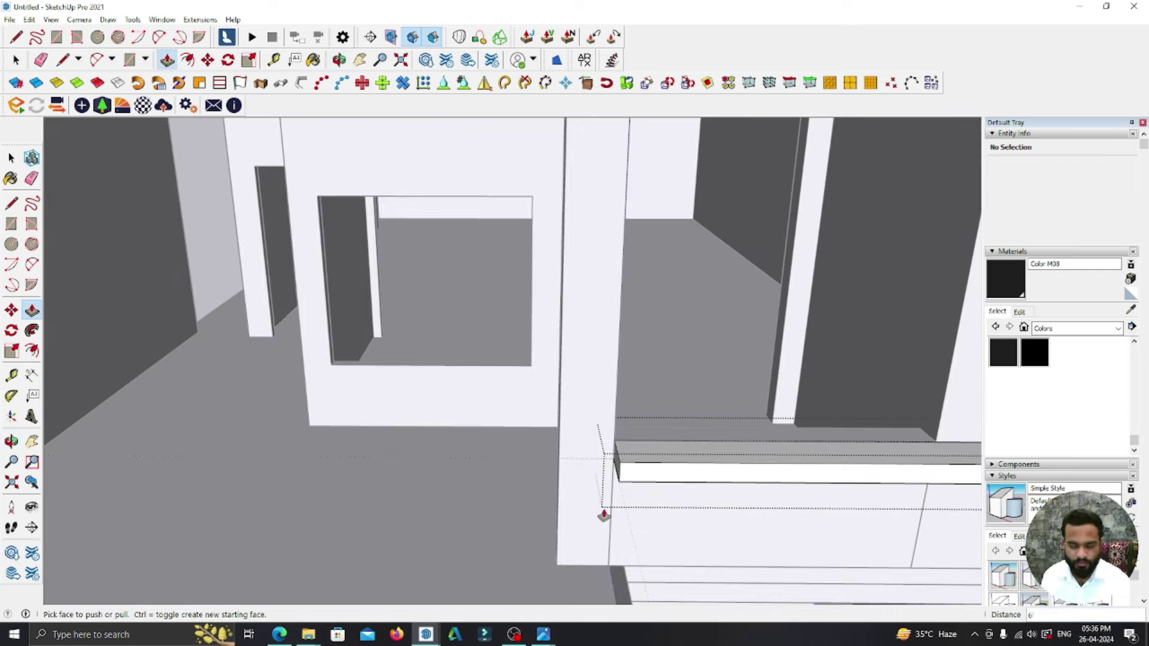
# - Copy the ledge's left end edge a short distance inward with Move
pyautogui.click(11, 158)
pyautogui.scroll(-4, 520, 457)
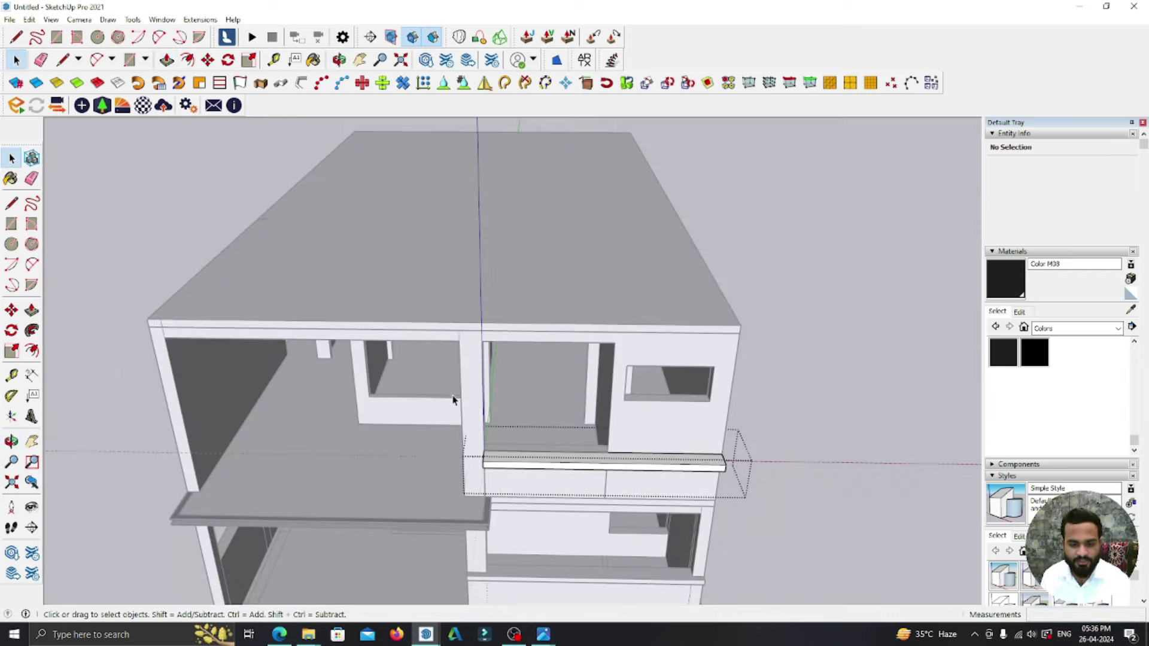
pyautogui.scroll(3, 490, 467)
pyautogui.scroll(2, 510, 444)
pyautogui.click(513, 443)
pyautogui.scroll(1, 515, 451)
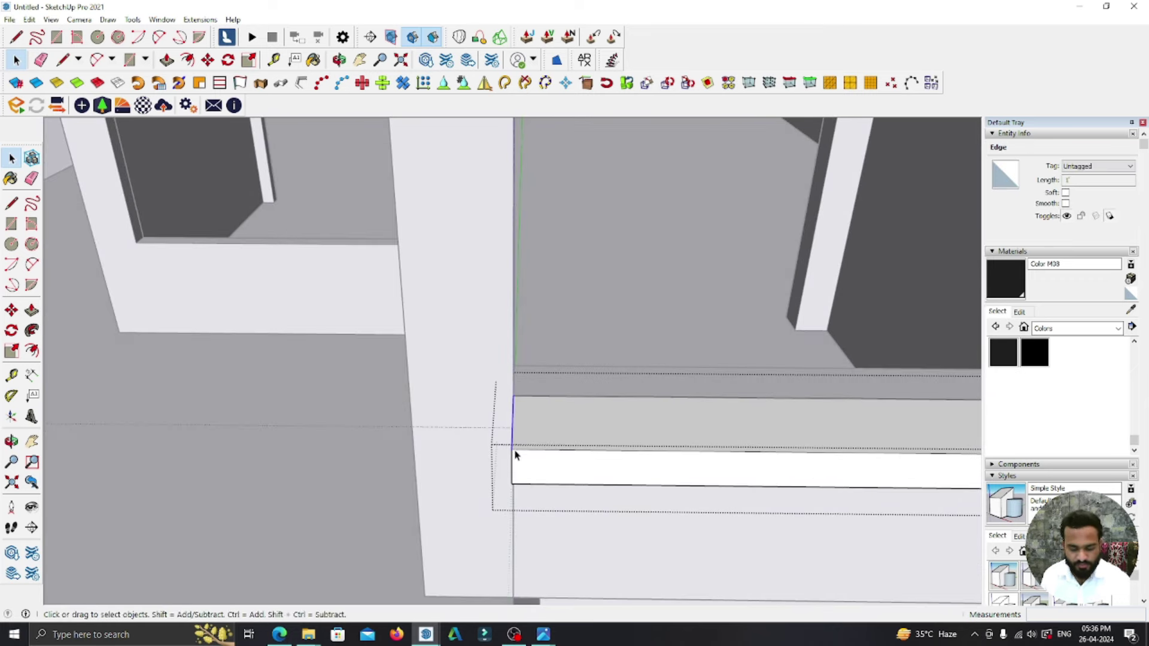
pyautogui.press('m')
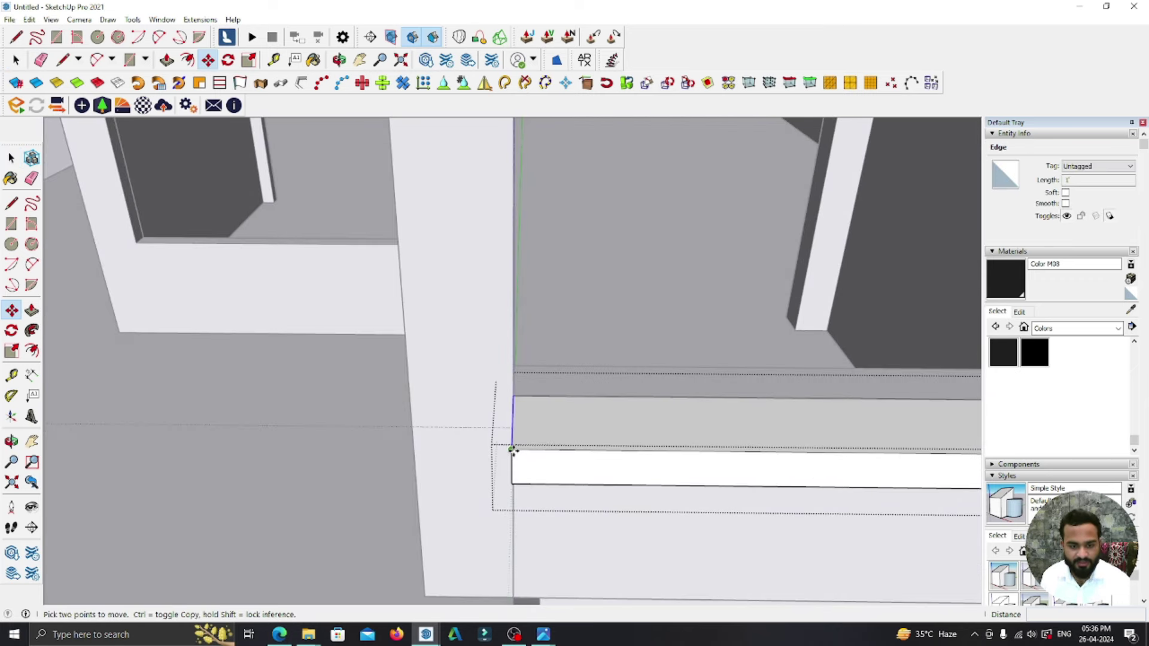
pyautogui.click(512, 449)
pyautogui.press('ctrl')
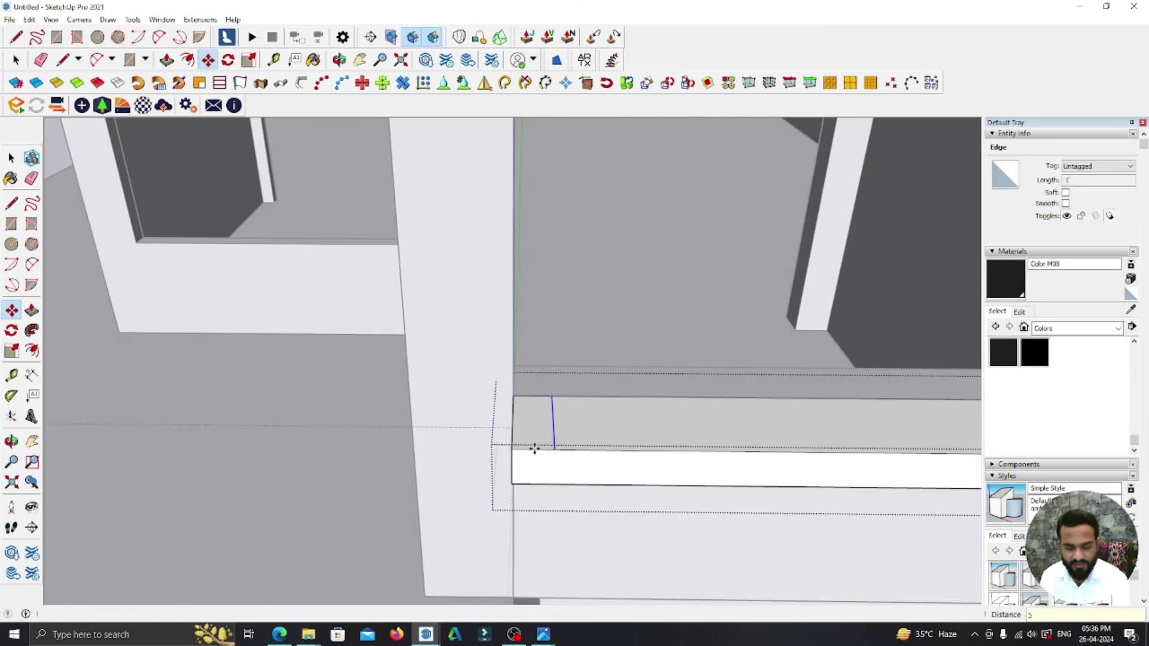
pyautogui.press('Return')
pyautogui.scroll(-3, 535, 449)
# - Pull the small end face up 5' 2" into a thin post
pyautogui.press('p')
pyautogui.click(534, 444)
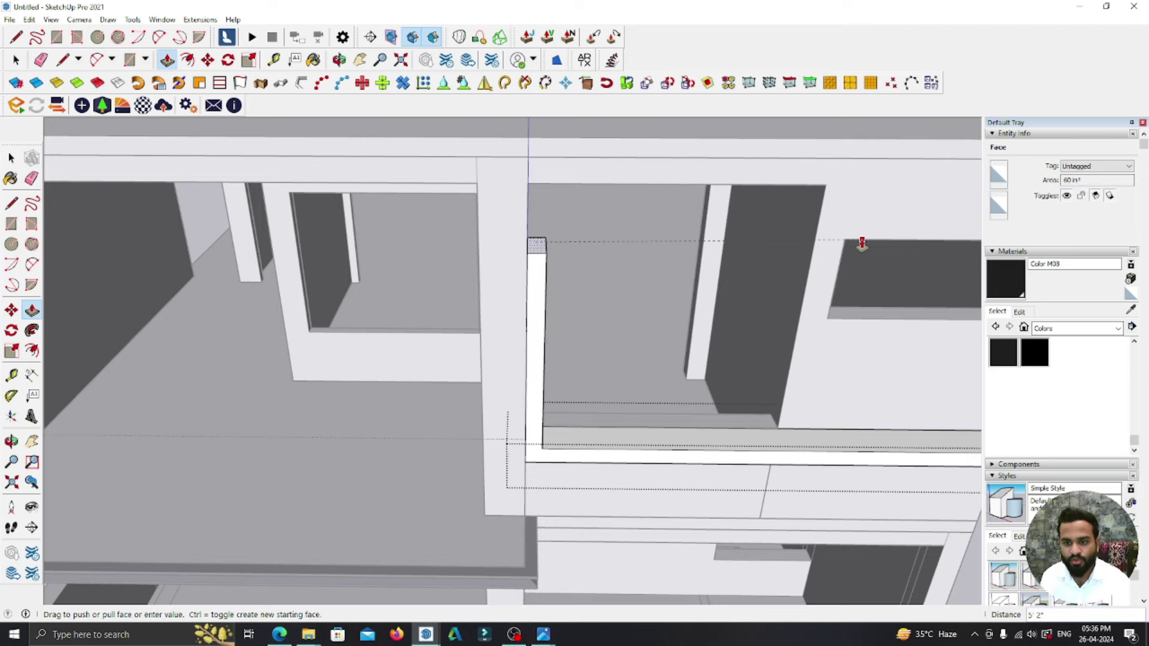
pyautogui.click(844, 243)
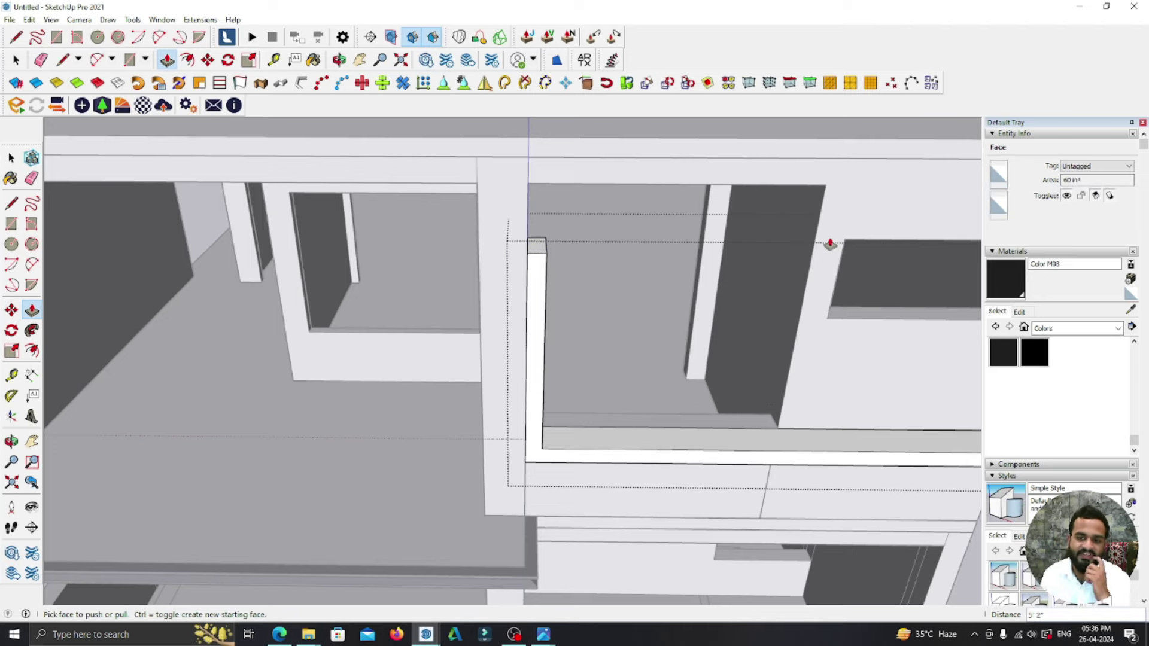
pyautogui.scroll(-3, 469, 405)
pyautogui.scroll(-2, 467, 354)
pyautogui.scroll(-2, 467, 354)
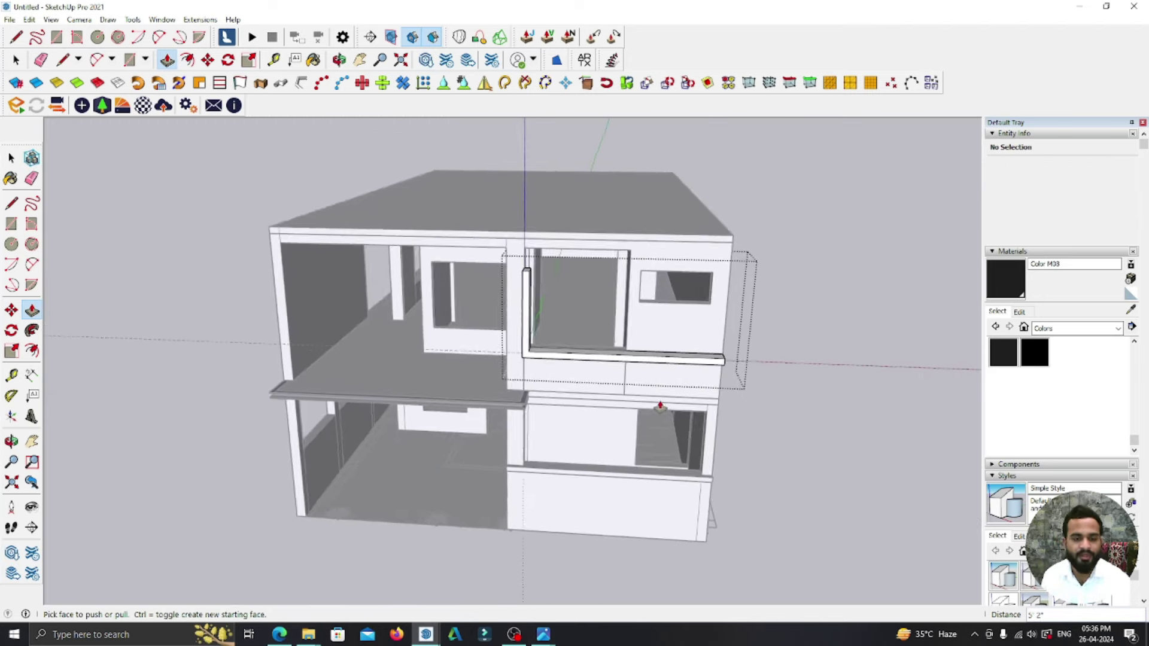
pyautogui.moveTo(660, 407); pyautogui.dragTo(140, 188, button='middle')
pyautogui.click(9, 157)
pyautogui.scroll(1, 430, 218)
pyautogui.scroll(2, 469, 249)
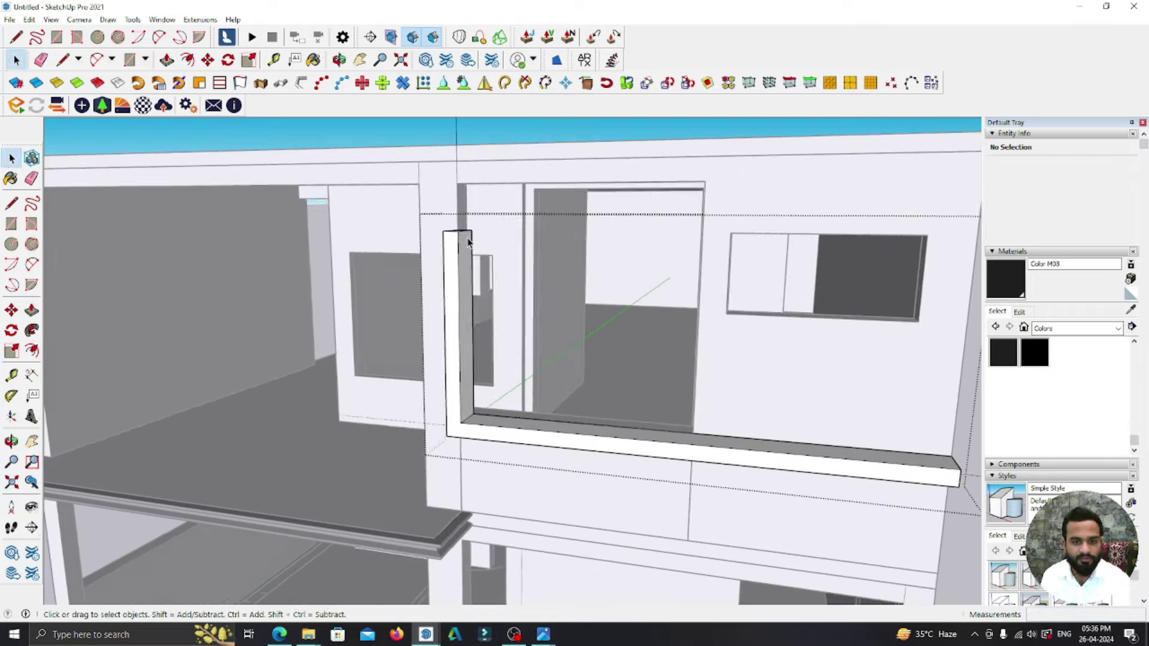
# - Place a Tape Measure guide from a point on the wall
pyautogui.scroll(2, 520, 249)
pyautogui.scroll(1, 525, 276)
pyautogui.scroll(-3, 525, 275)
pyautogui.press('t')
pyautogui.scroll(3, 723, 267)
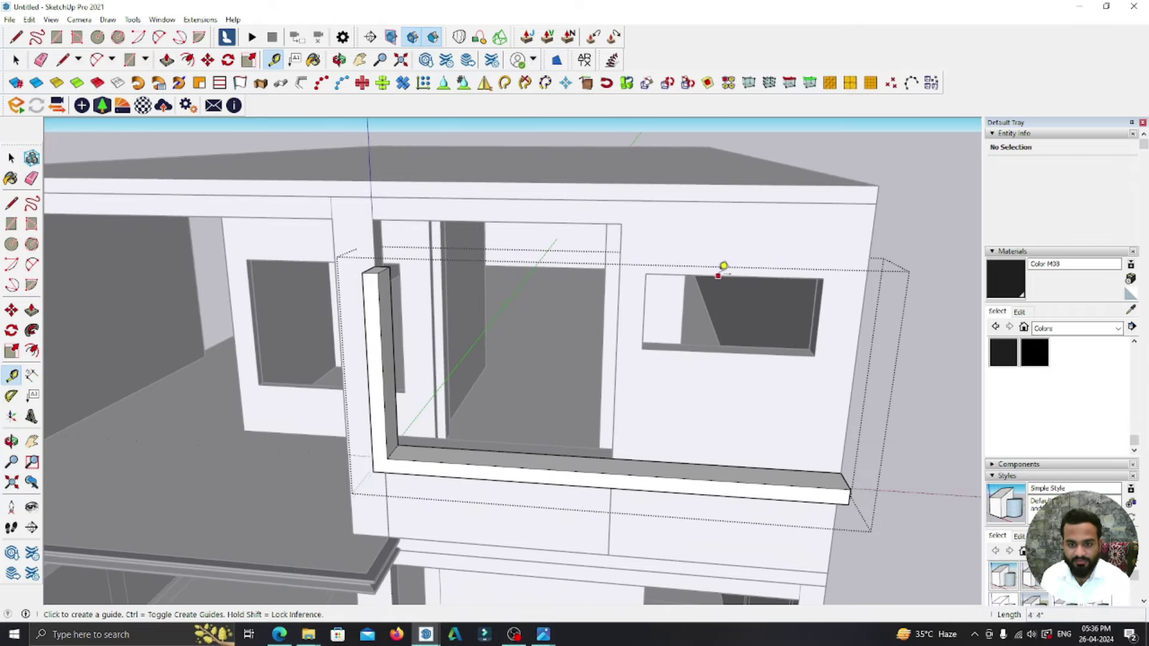
pyautogui.click(717, 276)
pyautogui.press('Return')
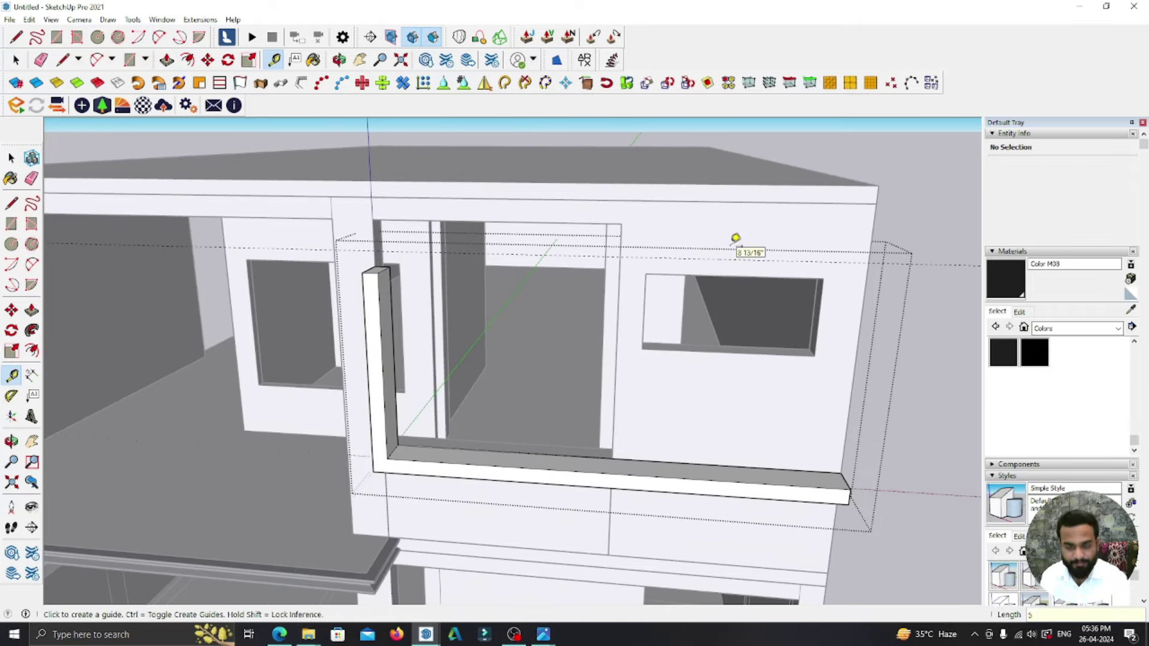
# - Raise the post's top face up to the guide
pyautogui.press('p')
pyautogui.scroll(3, 488, 287)
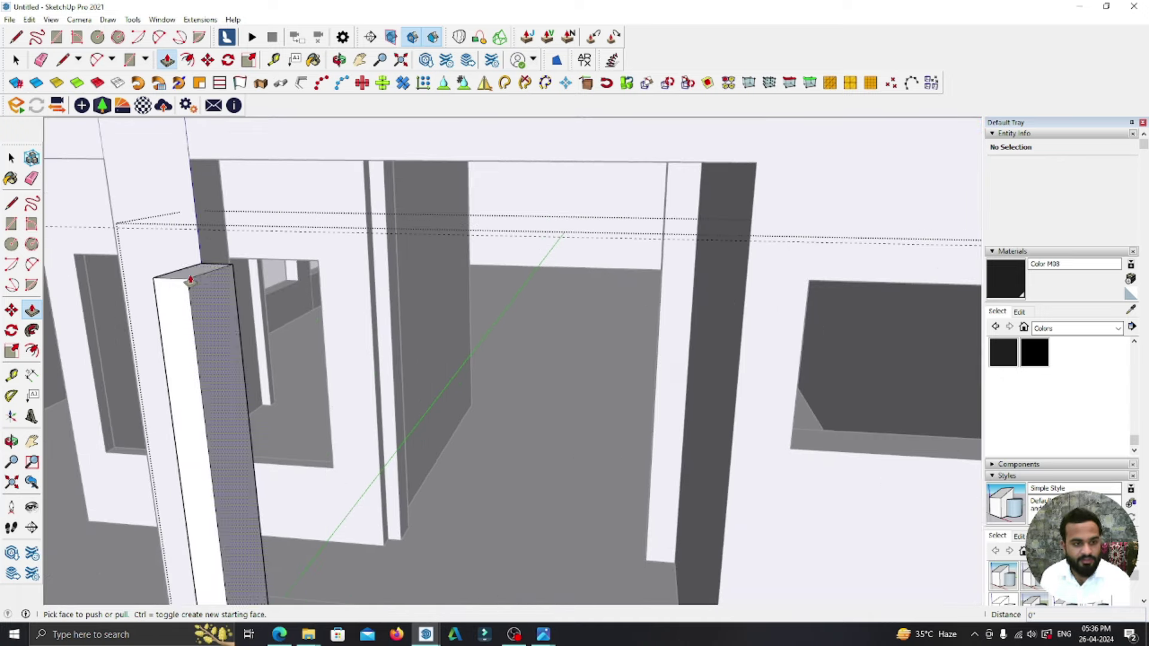
pyautogui.moveTo(174, 276)
pyautogui.mouseDown()
pyautogui.moveTo(137, 233)
pyautogui.moveTo(747, 246)
pyautogui.mouseUp()
pyautogui.scroll(-5, 566, 302)
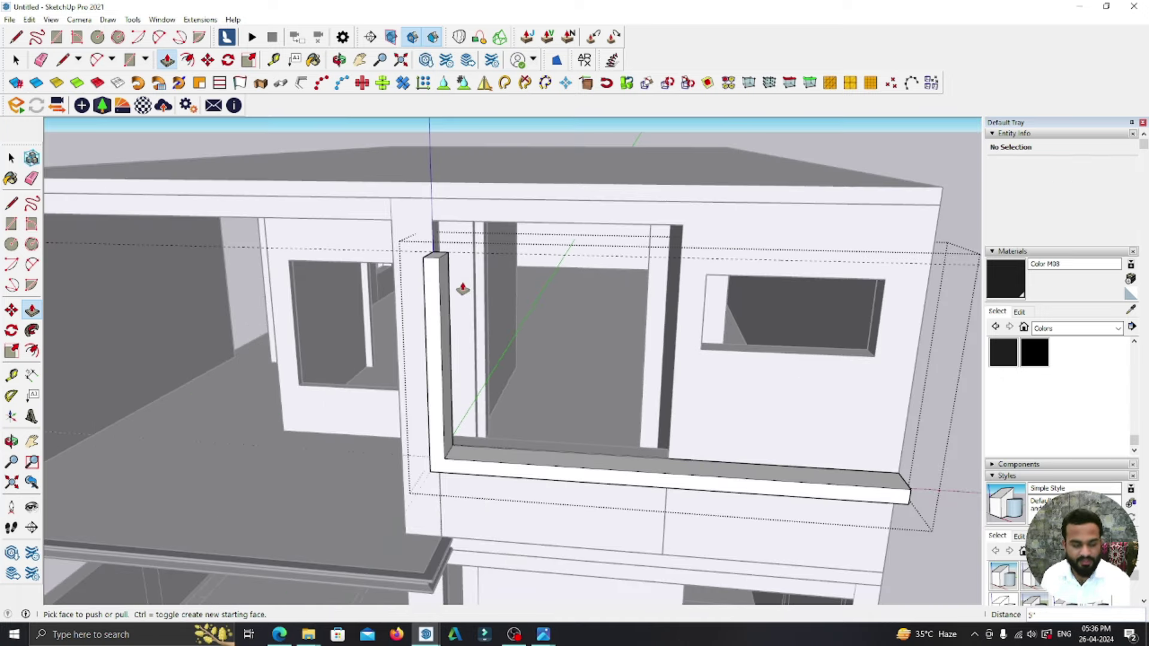
pyautogui.click(11, 158)
pyautogui.scroll(2, 431, 258)
pyautogui.scroll(3, 418, 248)
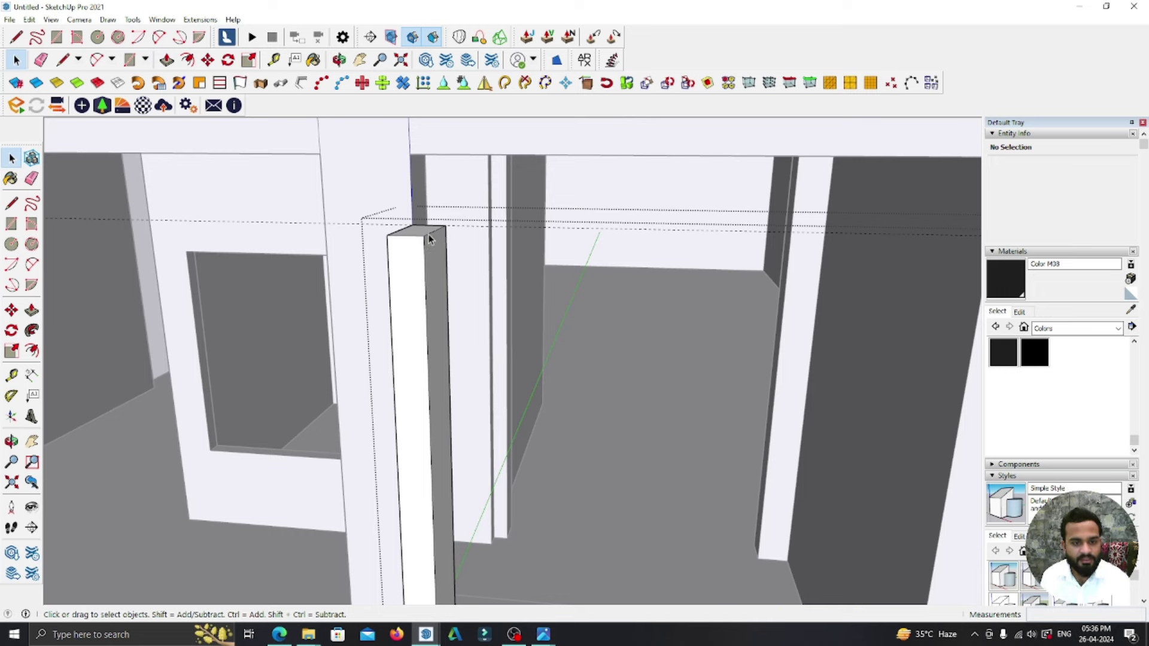
# - Copy the post's top edge to mark off the bar's depth
pyautogui.click(429, 235)
pyautogui.press('m')
pyautogui.press('ctrl')
pyautogui.click(423, 236)
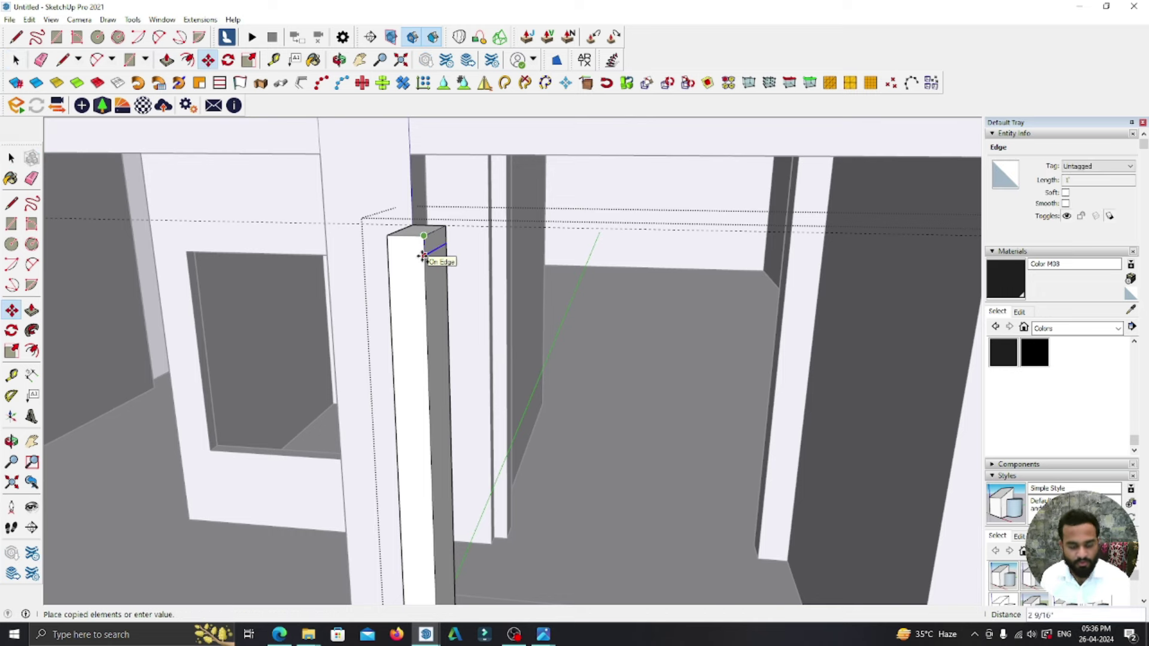
pyautogui.press('Return')
pyautogui.scroll(-3, 428, 255)
# - Extend the post's top face sideways 12' 1 1/2" into a bar across the bay
pyautogui.press('p')
pyautogui.moveTo(436, 250)
pyautogui.mouseDown()
pyautogui.moveTo(741, 271)
pyautogui.moveTo(917, 372)
pyautogui.mouseUp()
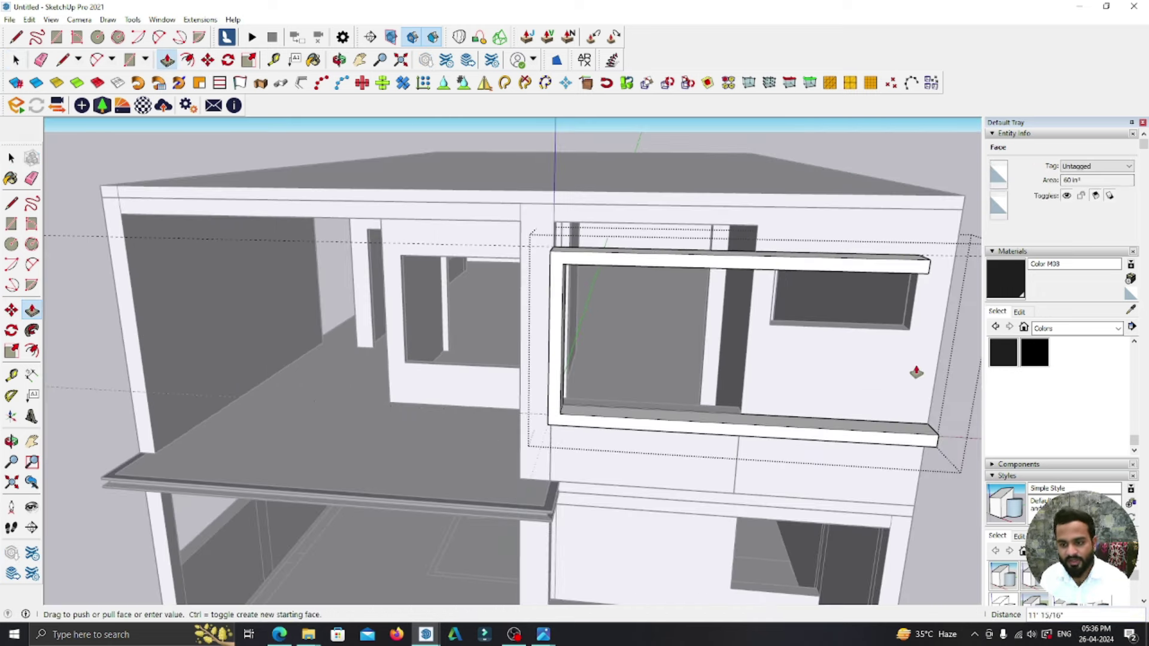
pyautogui.click(931, 400)
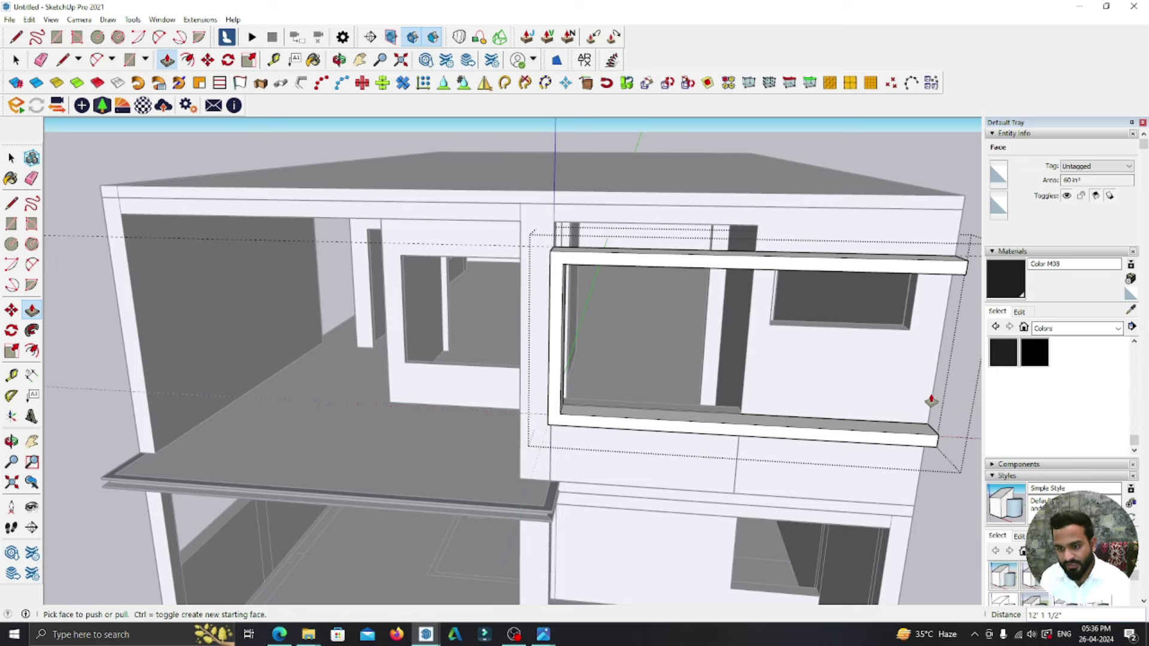
pyautogui.moveTo(742, 425); pyautogui.dragTo(306, 300, button='middle')
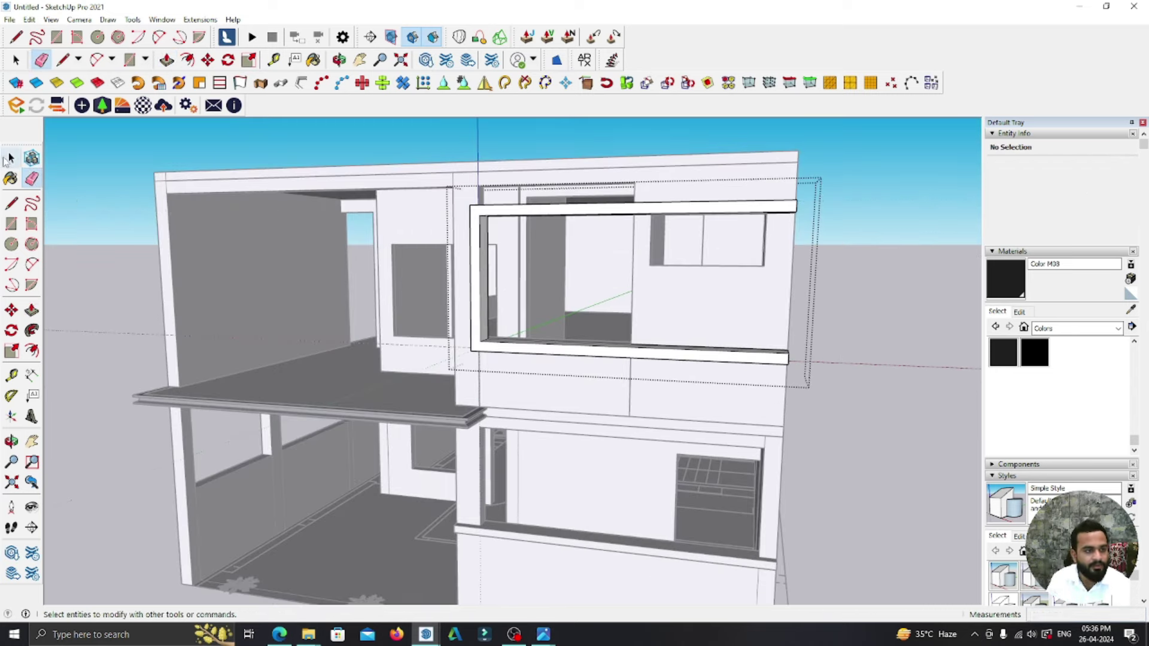
pyautogui.moveTo(303, 256); pyautogui.dragTo(609, 340, button='middle')
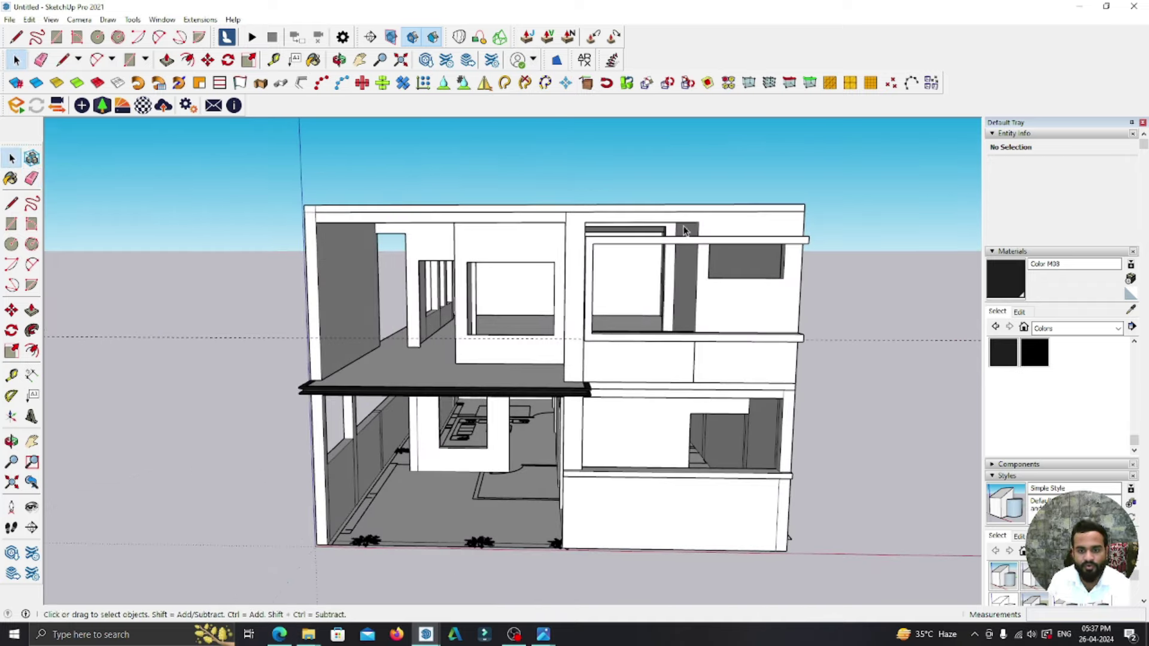
# - Orbit to a close view along the upper-floor parapet edge
pyautogui.scroll(5, 684, 232)
pyautogui.moveTo(684, 232)
pyautogui.mouseDown(button='middle')
pyautogui.moveTo(505, 231)
pyautogui.moveTo(618, 238)
pyautogui.moveTo(520, 273)
pyautogui.mouseUp(button='middle')
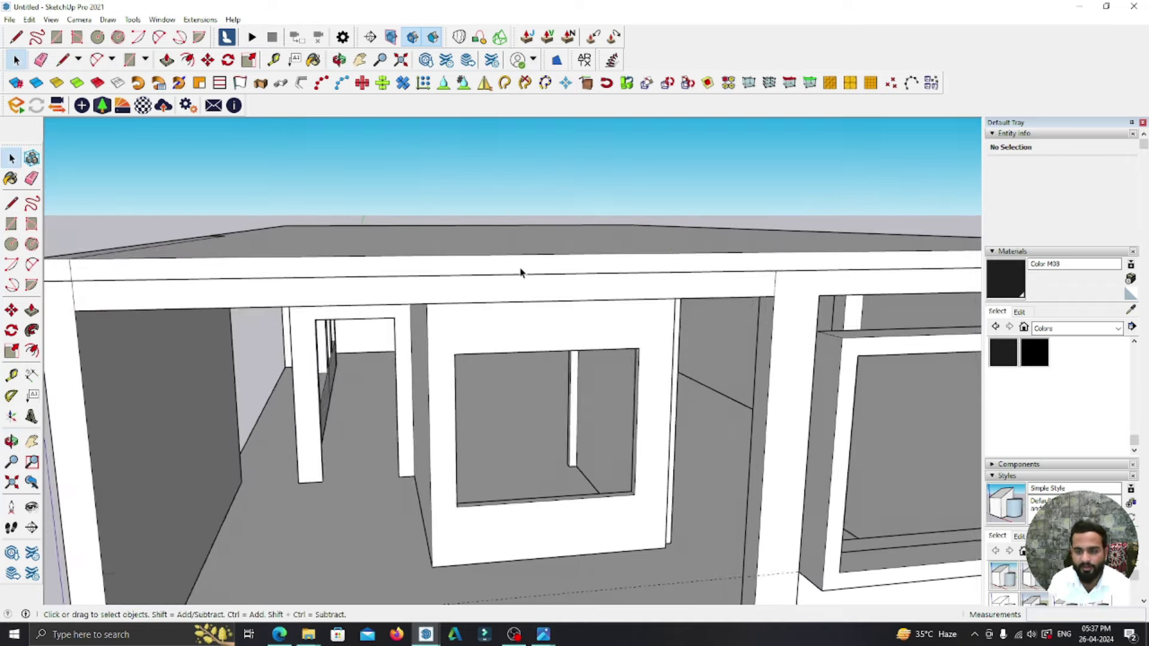
pyautogui.scroll(-3, 520, 272)
pyautogui.scroll(4, 629, 313)
pyautogui.moveTo(629, 313)
pyautogui.mouseDown(button='middle')
pyautogui.moveTo(659, 307)
pyautogui.moveTo(384, 282)
pyautogui.mouseUp(button='middle')
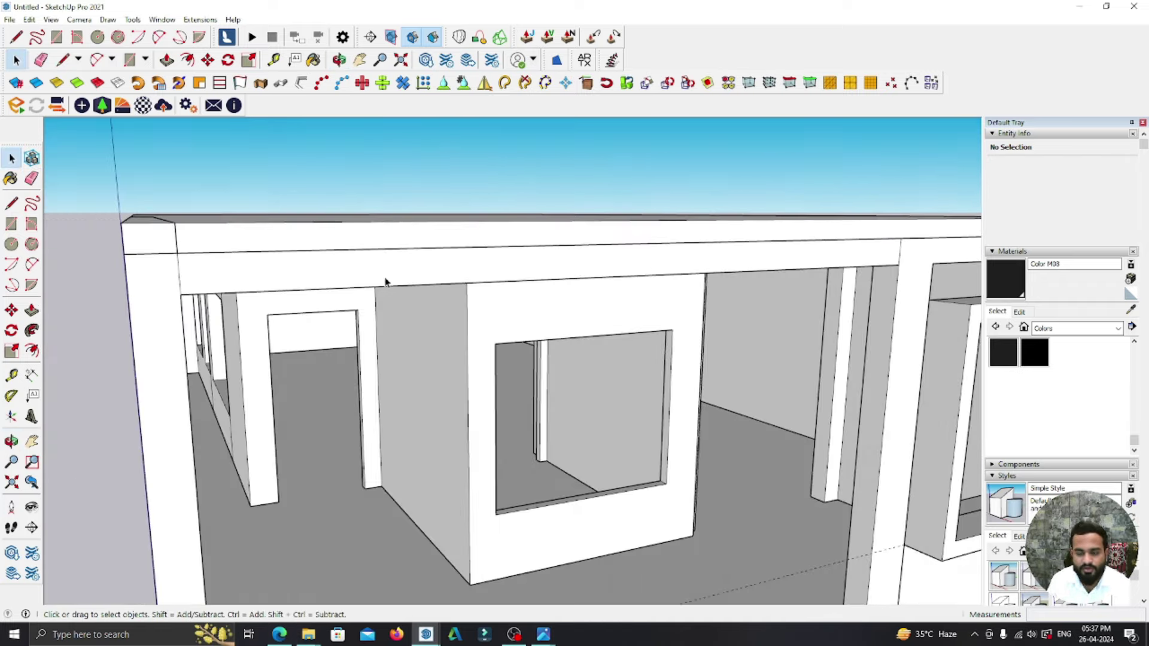
pyautogui.scroll(-3, 666, 293)
pyautogui.scroll(4, 666, 294)
pyautogui.moveTo(666, 293)
pyautogui.mouseDown(button='middle')
pyautogui.moveTo(880, 302)
pyautogui.moveTo(633, 292)
pyautogui.moveTo(728, 248)
pyautogui.mouseUp(button='middle')
pyautogui.scroll(2, 724, 254)
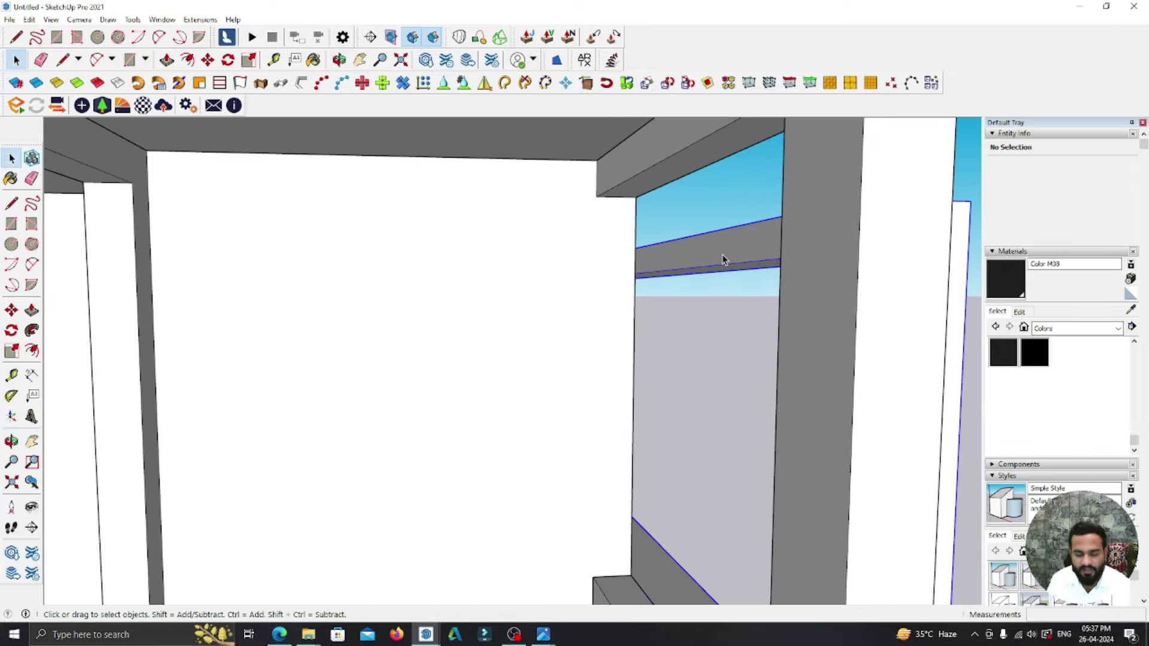
# - Inside the frame group, pull the top beam face slightly outward to thicken it
pyautogui.doubleClick(721, 256)
pyautogui.press('p')
pyautogui.click(701, 252)
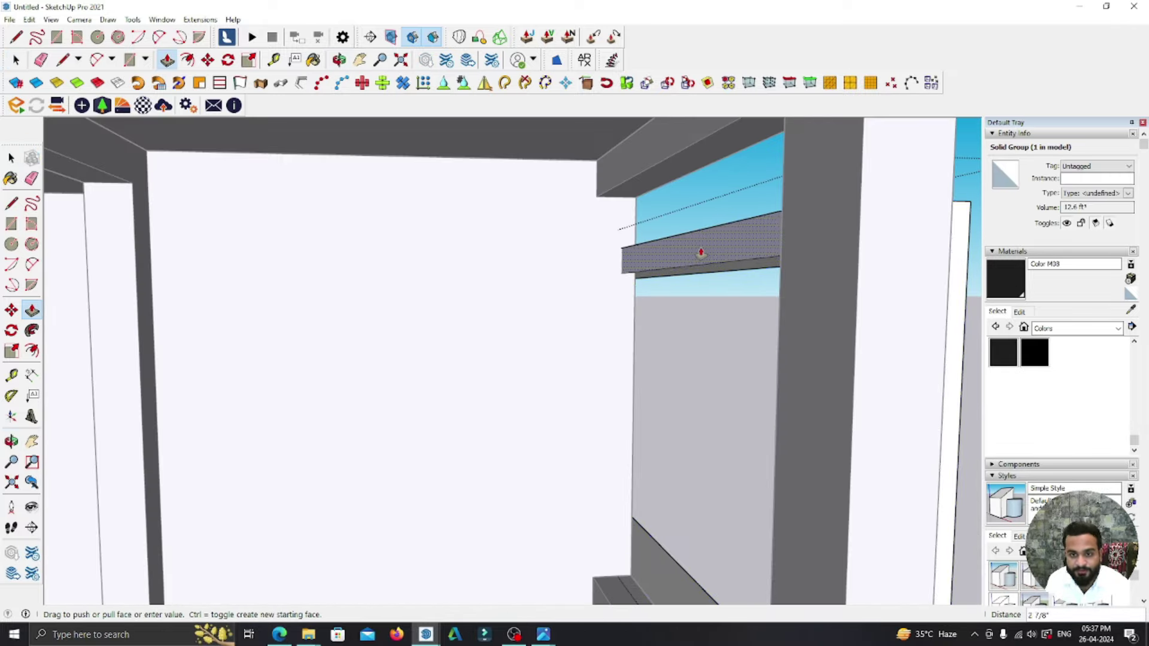
pyautogui.click(650, 174)
pyautogui.moveTo(649, 173)
pyautogui.mouseDown(button='middle')
pyautogui.moveTo(570, 239)
pyautogui.moveTo(85, 314)
pyautogui.mouseUp(button='middle')
pyautogui.click(10, 159)
pyautogui.moveTo(928, 372)
pyautogui.mouseDown(button='middle')
pyautogui.moveTo(429, 410)
pyautogui.moveTo(423, 393)
pyautogui.mouseUp(button='middle')
# - Draw a rectangle on the top bar's back half and raise it 10" into an upstand
pyautogui.press('r')
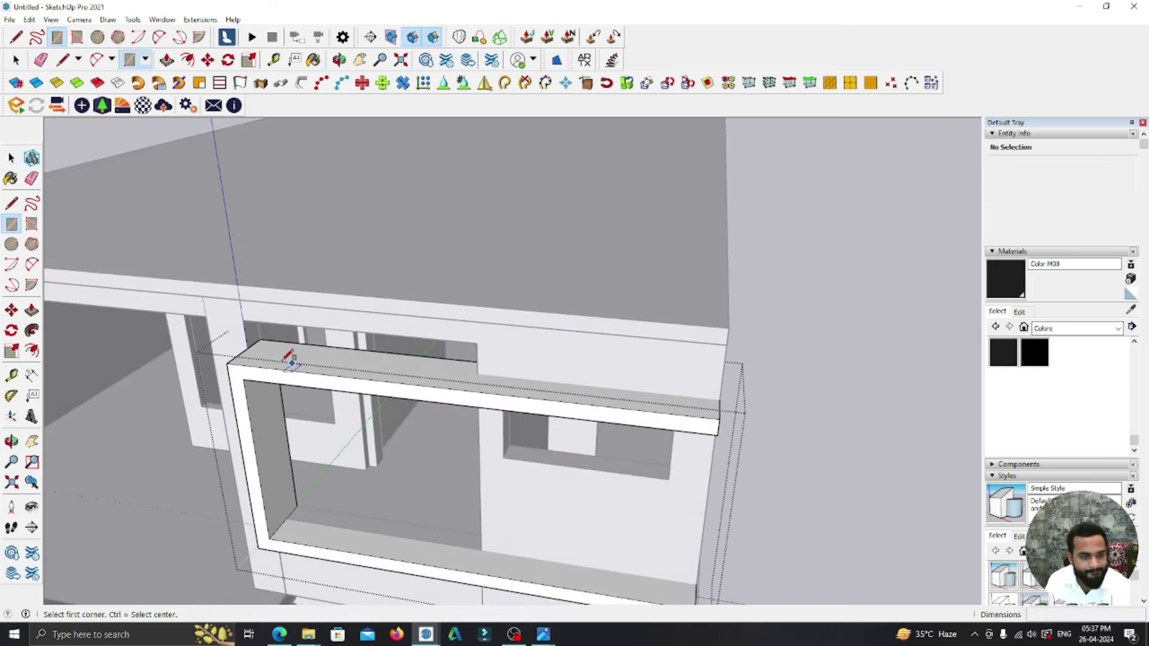
pyautogui.scroll(3, 256, 340)
pyautogui.scroll(2, 258, 340)
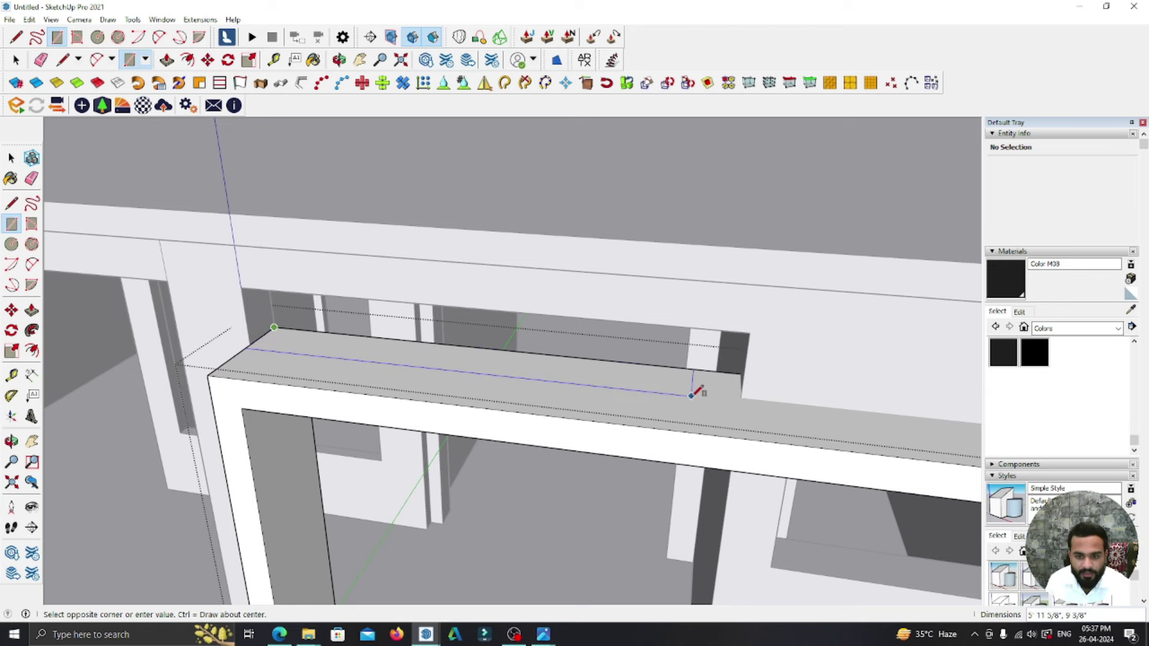
pyautogui.press('p')
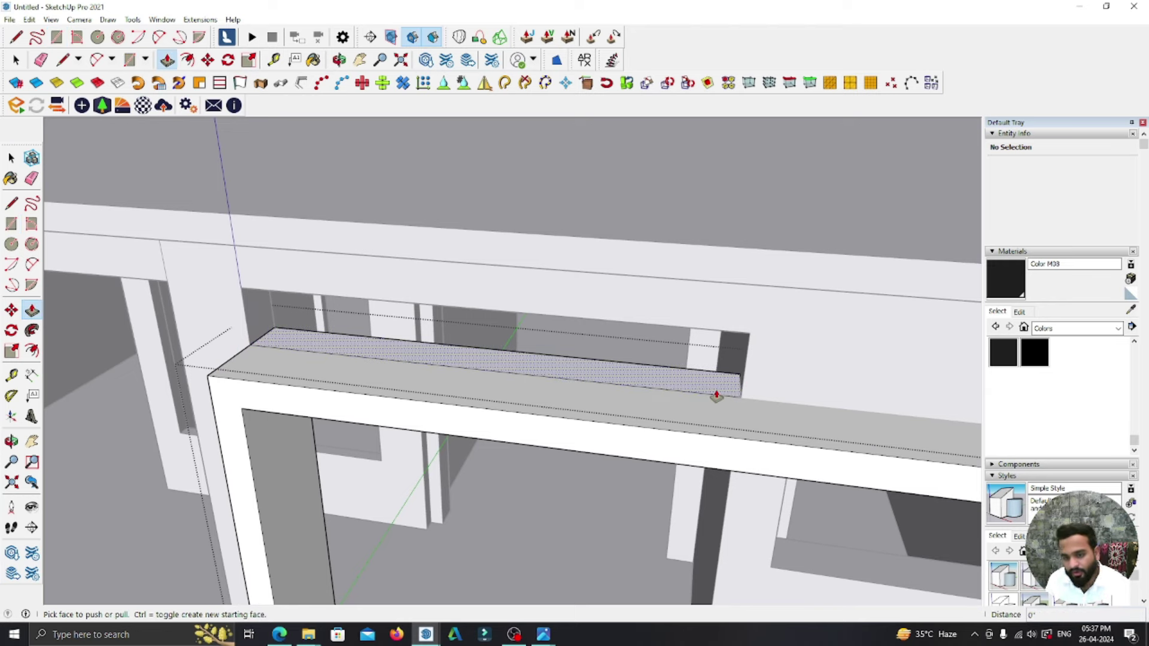
pyautogui.click(742, 390)
pyautogui.click(749, 344)
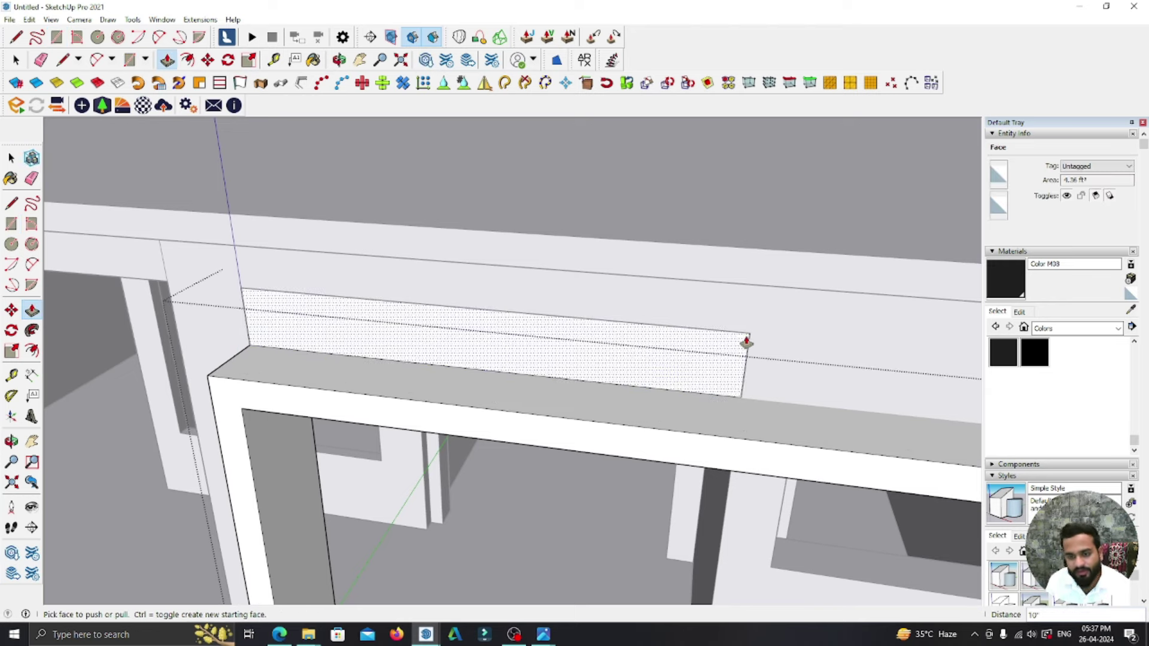
# - Orbit to front views to inspect the new upstand on the frame
pyautogui.moveTo(746, 341)
pyautogui.mouseDown(button='middle')
pyautogui.moveTo(611, 441)
pyautogui.moveTo(731, 331)
pyautogui.moveTo(639, 306)
pyautogui.moveTo(574, 362)
pyautogui.mouseUp(button='middle')
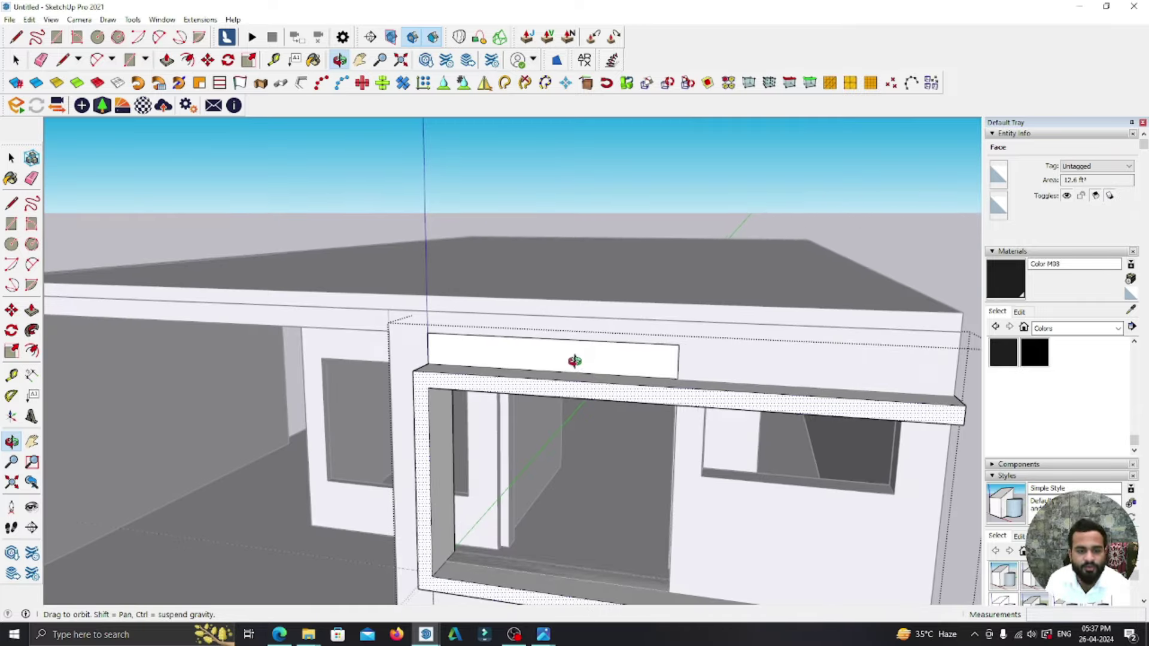
pyautogui.scroll(3, 385, 387)
pyautogui.moveTo(384, 388)
pyautogui.mouseDown(button='middle')
pyautogui.moveTo(618, 379)
pyautogui.moveTo(562, 346)
pyautogui.moveTo(352, 359)
pyautogui.mouseUp(button='middle')
pyautogui.moveTo(493, 383)
pyautogui.mouseDown(button='middle')
pyautogui.moveTo(470, 329)
pyautogui.moveTo(441, 359)
pyautogui.moveTo(418, 349)
pyautogui.mouseUp(button='middle')
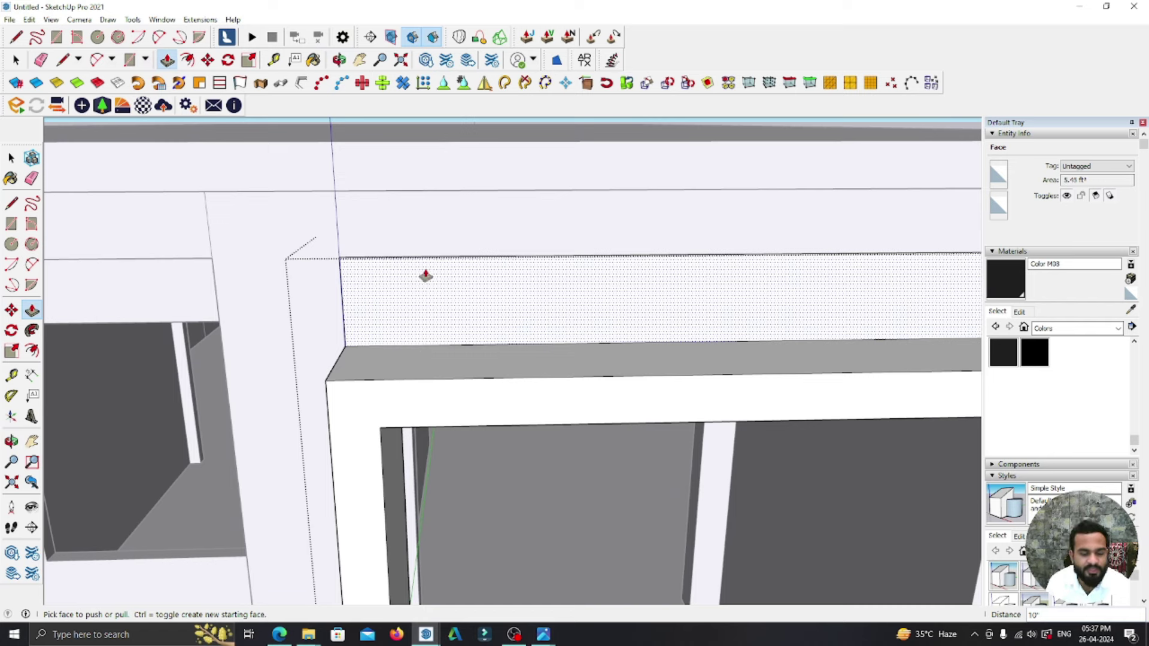
pyautogui.press('r')
pyautogui.scroll(1, 434, 278)
pyautogui.click(437, 245)
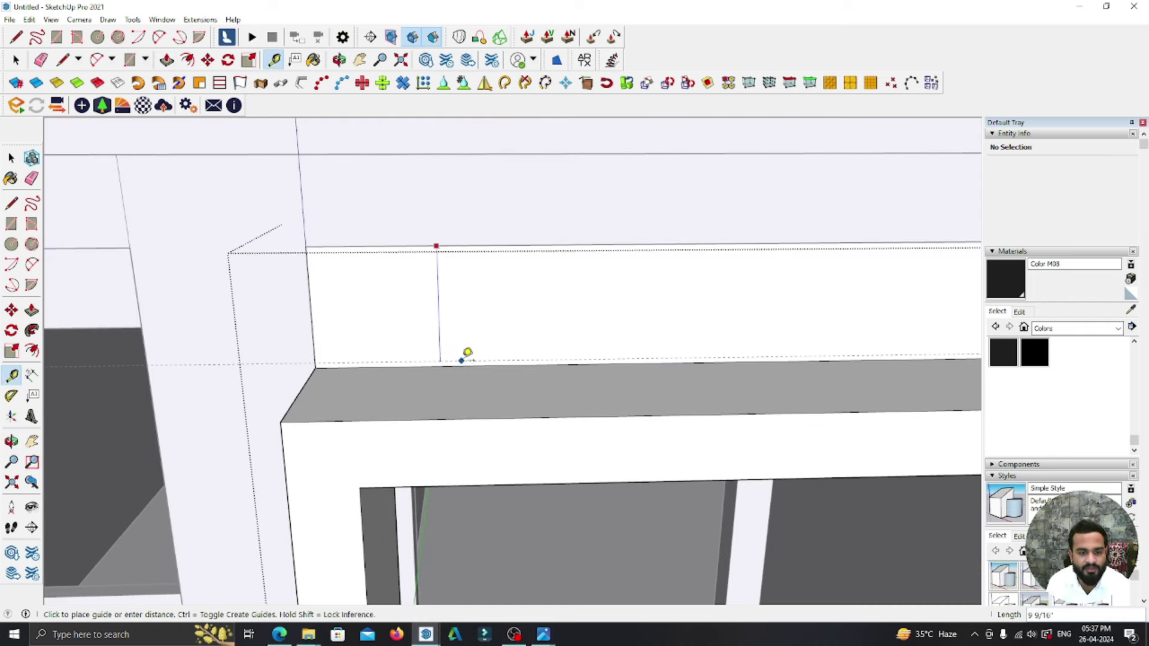
pyautogui.scroll(-3, 448, 347)
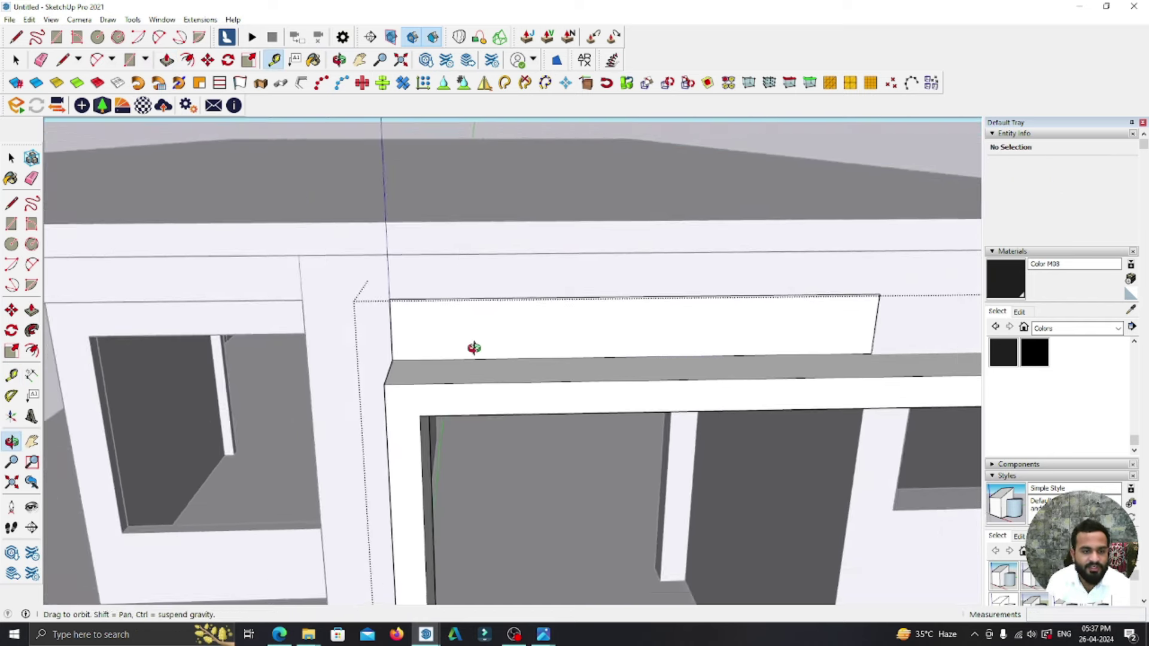
pyautogui.scroll(3, 426, 273)
pyautogui.click(12, 157)
pyautogui.moveTo(392, 299)
pyautogui.mouseDown(button='middle')
pyautogui.moveTo(215, 254)
pyautogui.moveTo(339, 320)
pyautogui.moveTo(574, 333)
pyautogui.moveTo(580, 318)
pyautogui.moveTo(525, 310)
pyautogui.mouseUp(button='middle')
pyautogui.scroll(-3, 448, 328)
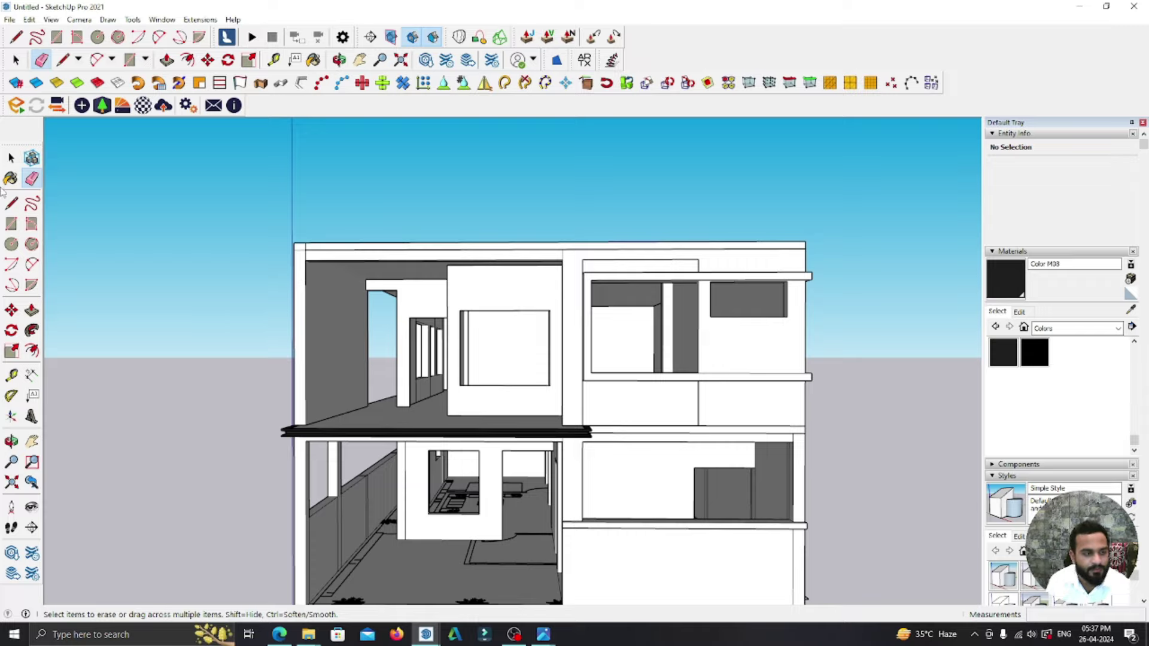
# - Orbit to a close view of the front balcony ledge
pyautogui.moveTo(537, 381)
pyautogui.mouseDown(button='middle')
pyautogui.moveTo(816, 523)
pyautogui.moveTo(714, 424)
pyautogui.mouseUp(button='middle')
pyautogui.scroll(3, 714, 425)
pyautogui.scroll(3, 655, 385)
pyautogui.moveTo(608, 341)
pyautogui.mouseDown(button='middle')
pyautogui.moveTo(311, 391)
pyautogui.moveTo(546, 436)
pyautogui.mouseUp(button='middle')
pyautogui.scroll(-3, 472, 365)
pyautogui.moveTo(473, 364)
pyautogui.mouseDown(button='middle')
pyautogui.moveTo(505, 443)
pyautogui.moveTo(494, 415)
pyautogui.mouseUp(button='middle')
pyautogui.scroll(3, 495, 415)
pyautogui.scroll(3, 534, 446)
pyautogui.moveTo(560, 438)
pyautogui.mouseDown(button='middle')
pyautogui.moveTo(513, 431)
pyautogui.moveTo(540, 442)
pyautogui.mouseUp(button='middle')
# - Select an edge of the ledge top and offset it inward
pyautogui.press('r')
pyautogui.scroll(2, 545, 432)
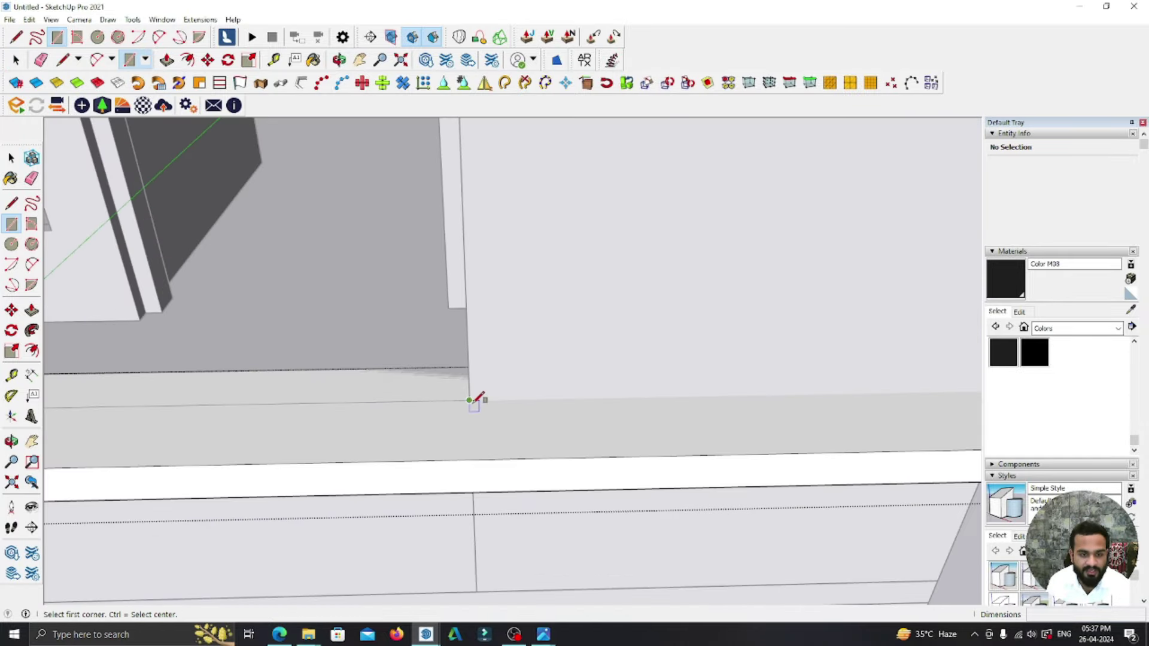
pyautogui.scroll(-3, 465, 396)
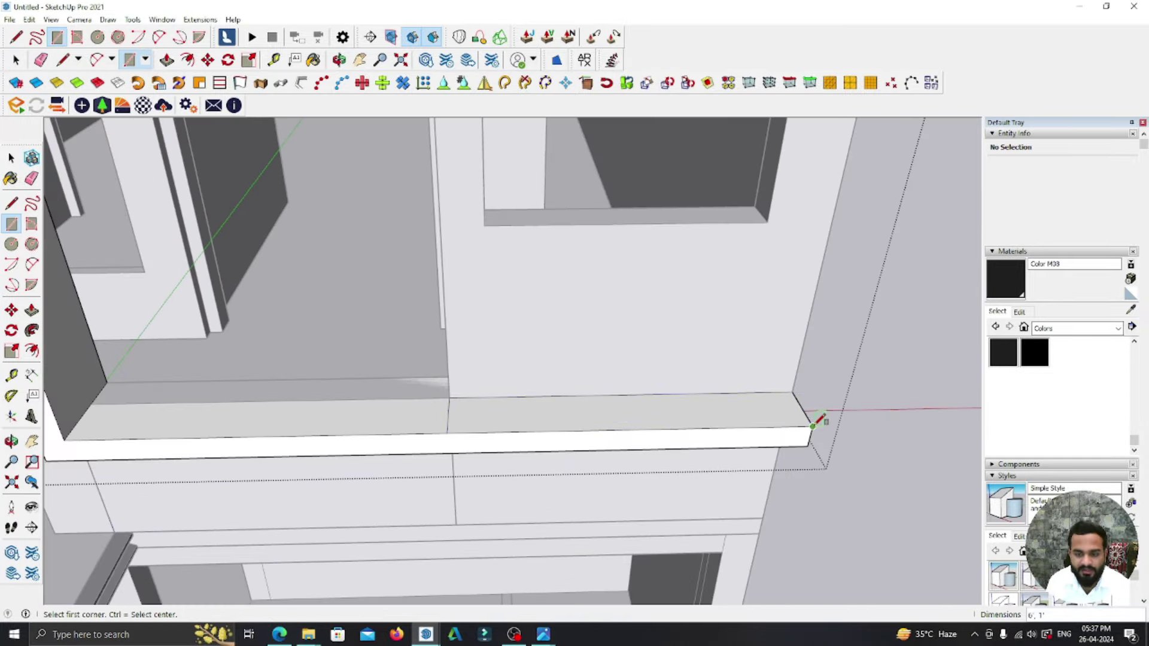
pyautogui.scroll(2, 623, 418)
pyautogui.press('space')
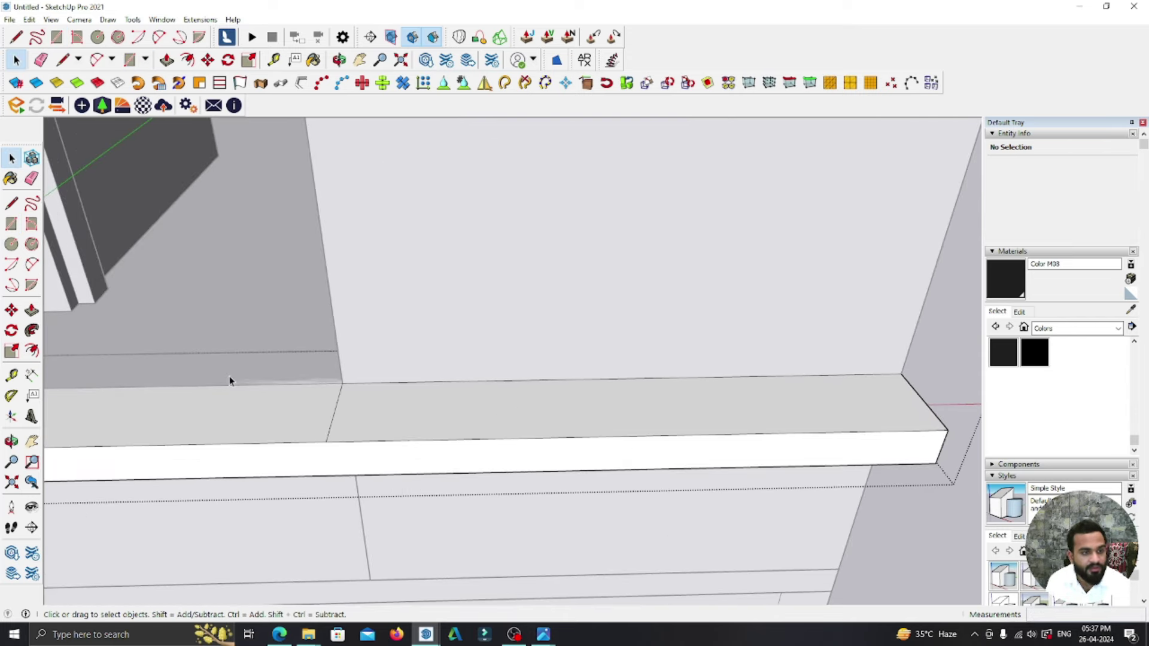
pyautogui.click(330, 432)
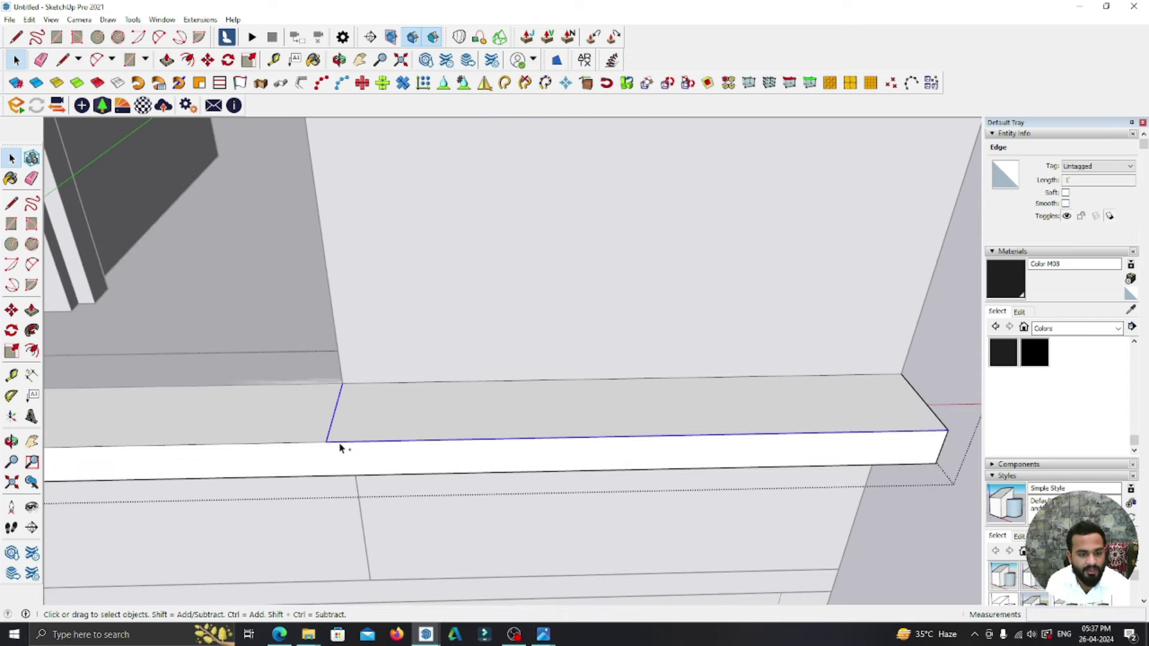
pyautogui.scroll(-2, 339, 447)
pyautogui.scroll(1, 659, 424)
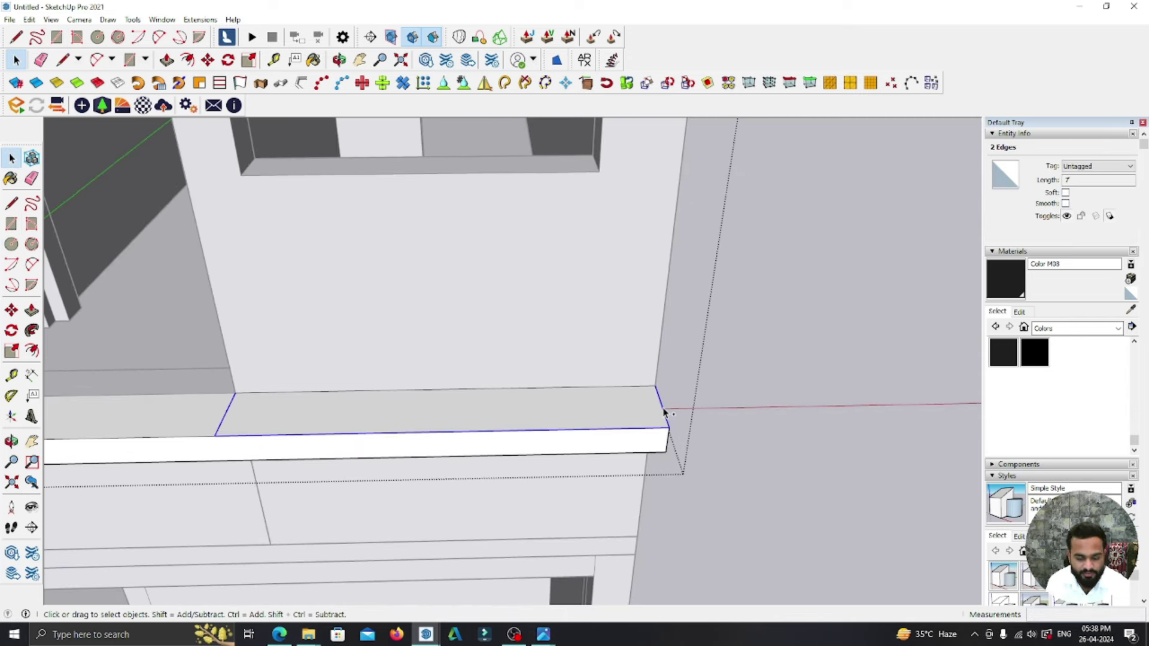
pyautogui.press('f')
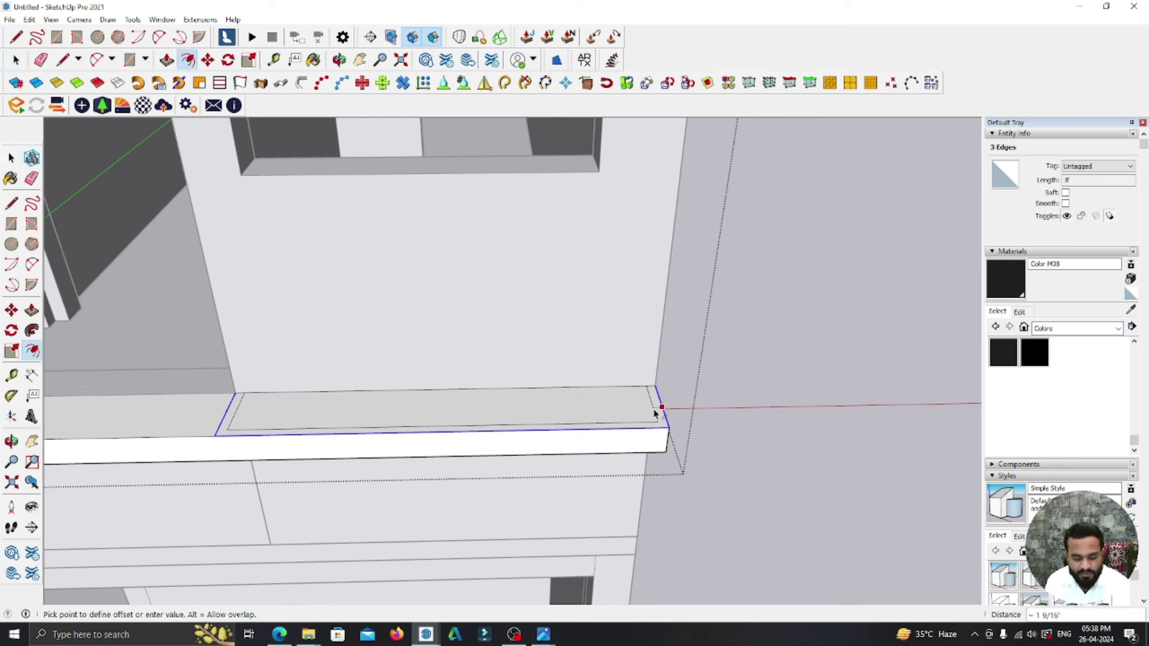
# - Raise the ledge's border face into a planter lip and push the ledge top face
pyautogui.press('p')
pyautogui.click(646, 402)
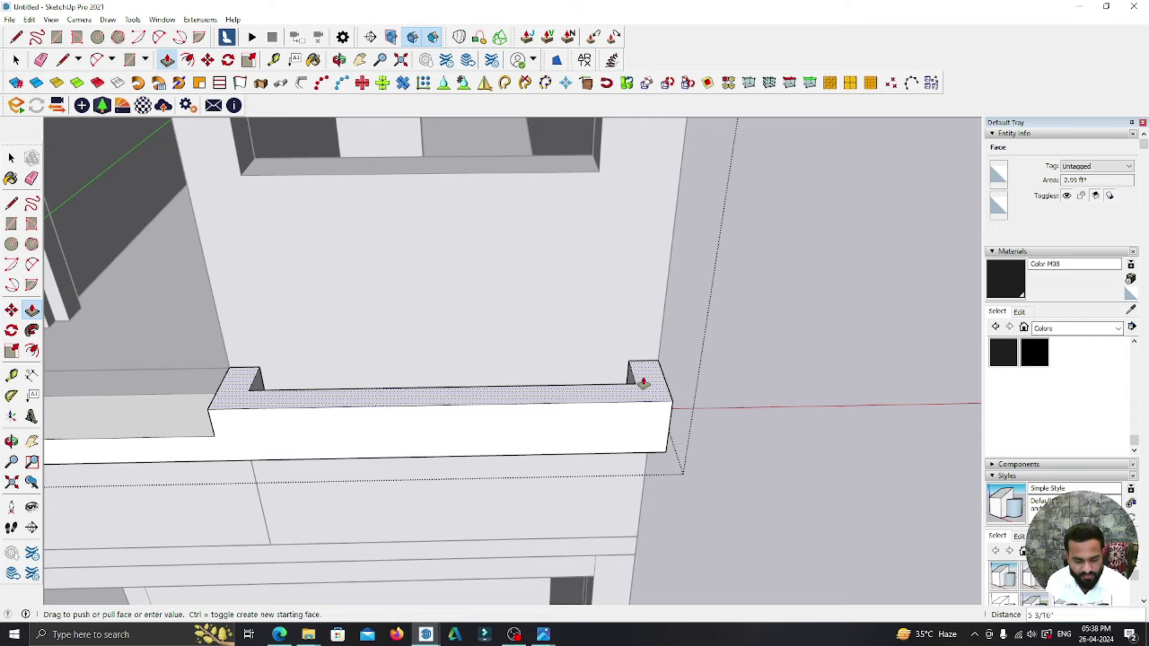
pyautogui.click(643, 382)
pyautogui.moveTo(642, 380)
pyautogui.mouseDown(button='middle')
pyautogui.moveTo(634, 411)
pyautogui.moveTo(616, 298)
pyautogui.moveTo(449, 354)
pyautogui.moveTo(654, 390)
pyautogui.mouseUp(button='middle')
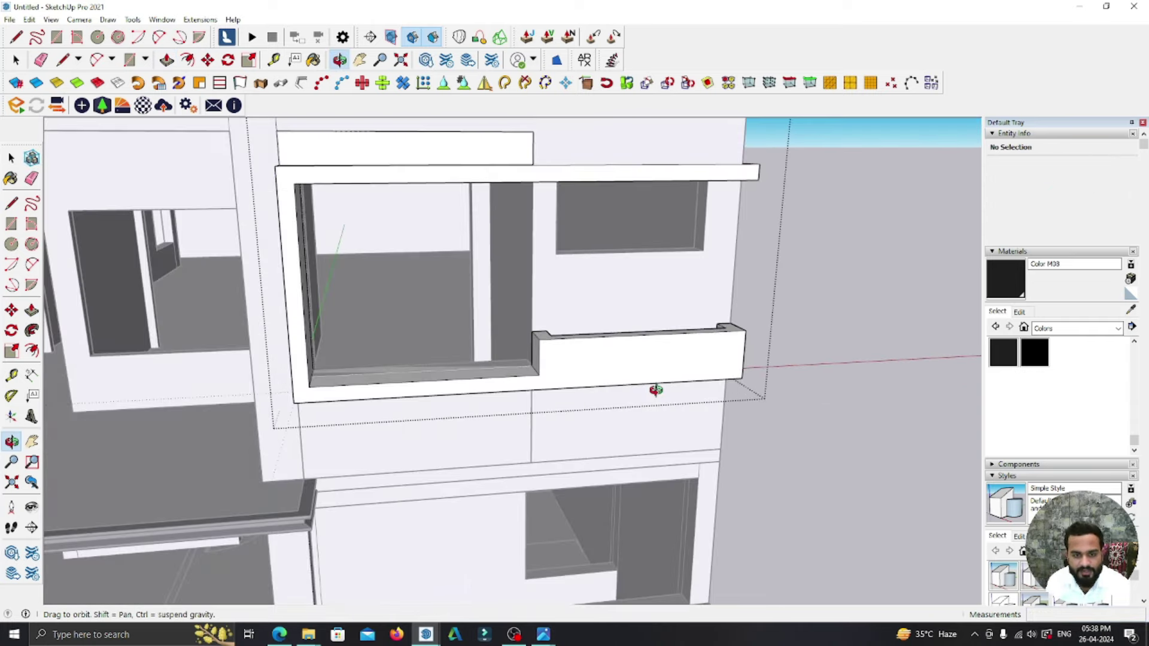
pyautogui.scroll(2, 533, 354)
pyautogui.scroll(3, 518, 379)
pyautogui.scroll(1, 518, 379)
pyautogui.click(518, 379)
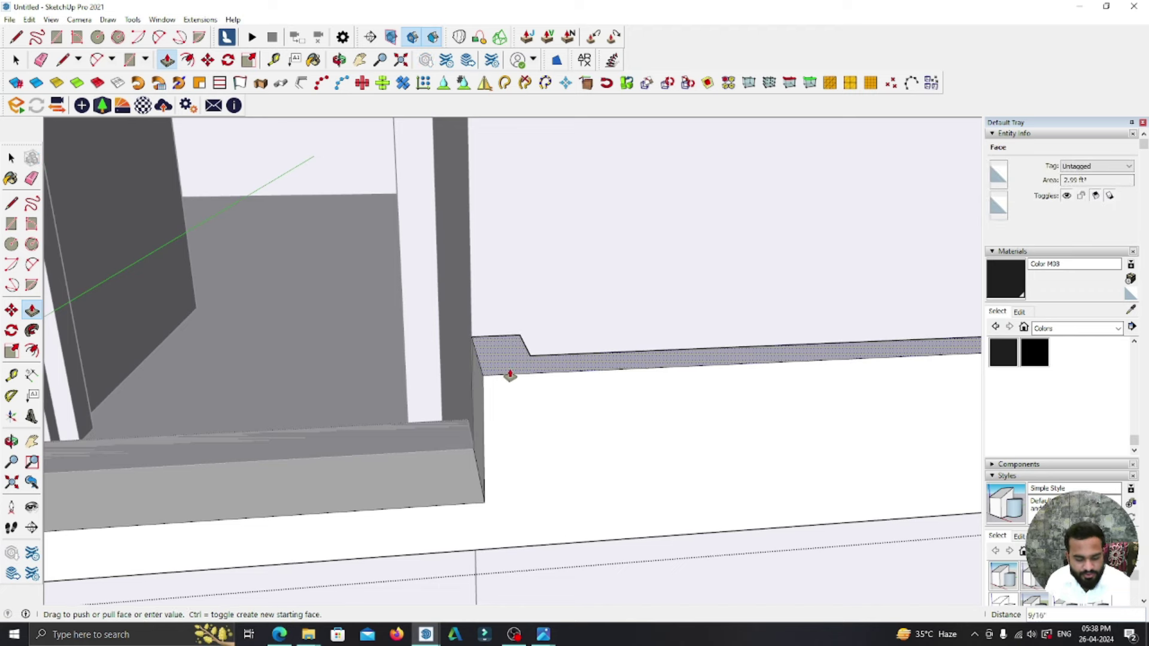
pyautogui.press('Return')
# - Copy the ledge's corner vertical edge onto the ledge face
pyautogui.press('space')
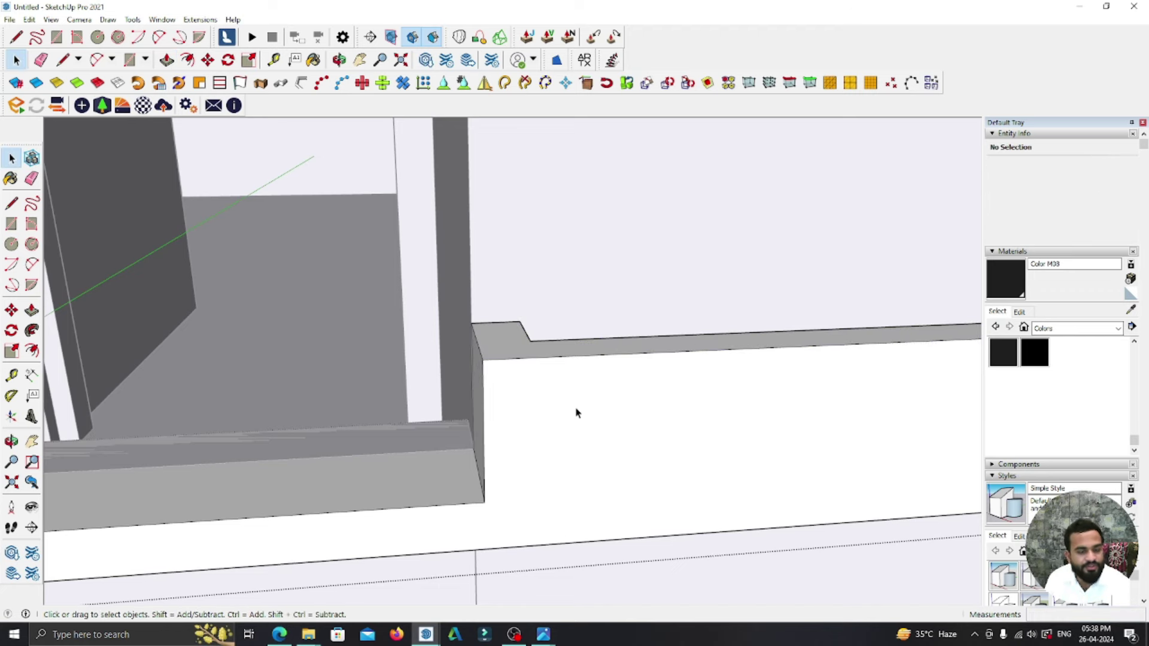
pyautogui.click(476, 346)
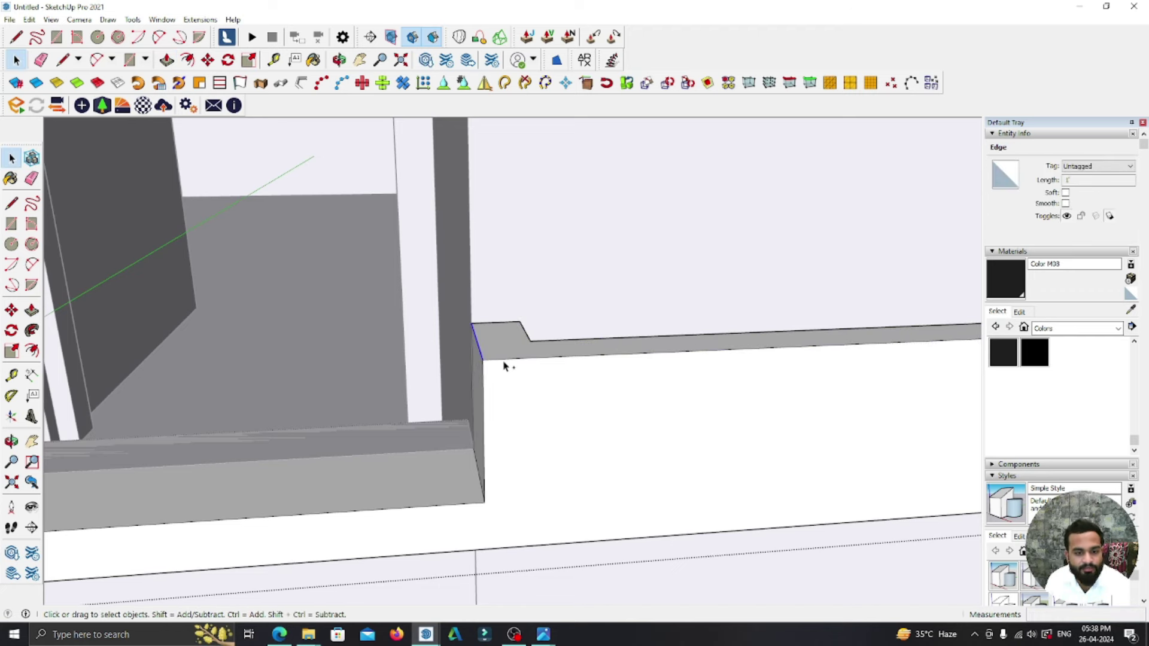
pyautogui.scroll(-5, 478, 365)
pyautogui.moveTo(726, 419); pyautogui.dragTo(539, 389, button='middle')
pyautogui.scroll(5, 436, 371)
pyautogui.scroll(3, 432, 342)
pyautogui.press('m')
pyautogui.scroll(2, 413, 353)
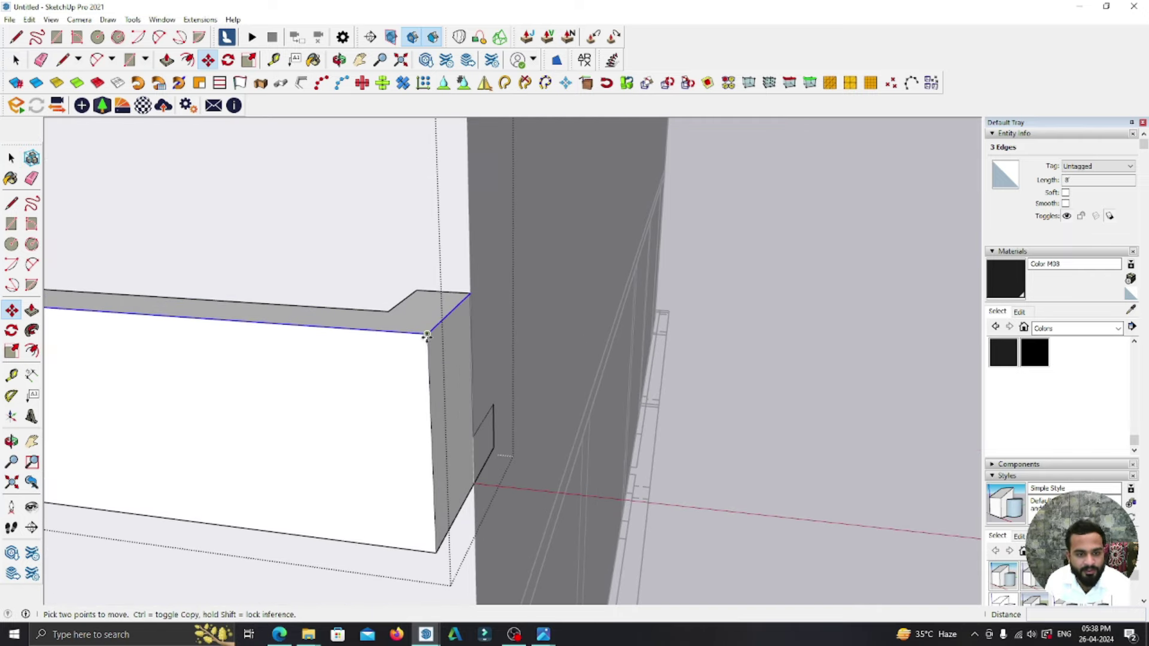
pyautogui.press('ctrl')
pyautogui.click(429, 334)
pyautogui.click(427, 351)
pyautogui.moveTo(425, 349); pyautogui.dragTo(436, 354, button='middle')
# - Push both ledge end faces out 2 inches
pyautogui.press('p')
pyautogui.click(438, 342)
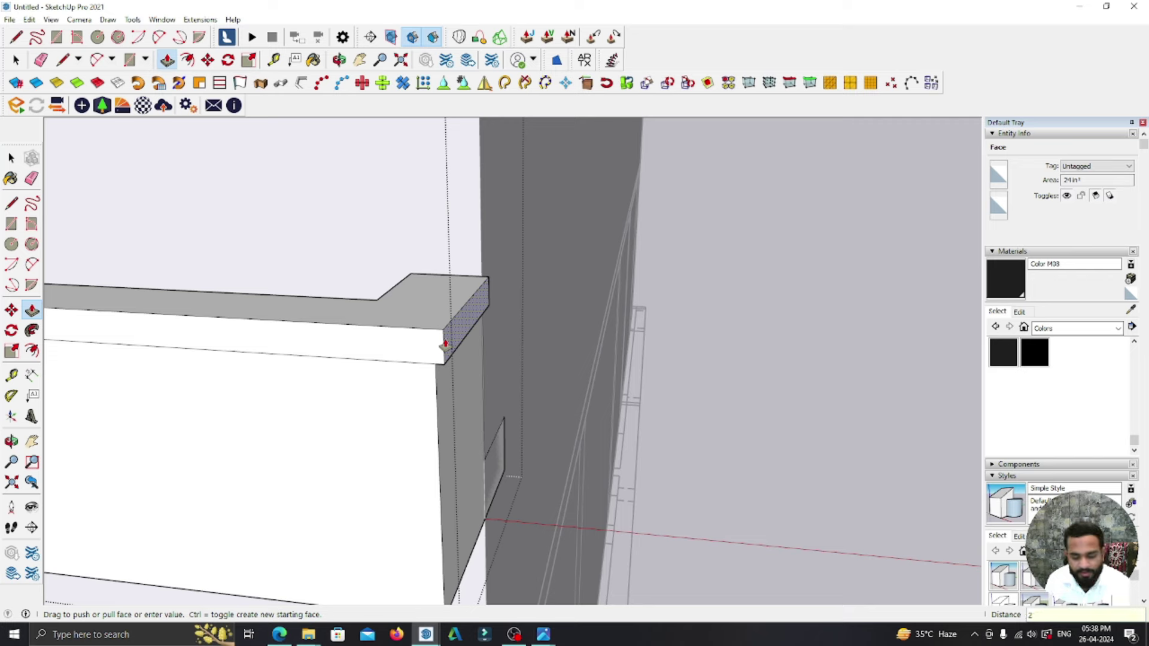
pyautogui.press('Return')
pyautogui.moveTo(514, 337)
pyautogui.mouseDown(button='middle')
pyautogui.moveTo(480, 336)
pyautogui.moveTo(650, 324)
pyautogui.moveTo(365, 341)
pyautogui.moveTo(341, 385)
pyautogui.moveTo(612, 405)
pyautogui.moveTo(350, 431)
pyautogui.moveTo(410, 404)
pyautogui.mouseUp(button='middle')
pyautogui.click(323, 391)
pyautogui.write('2')
pyautogui.press('Return')
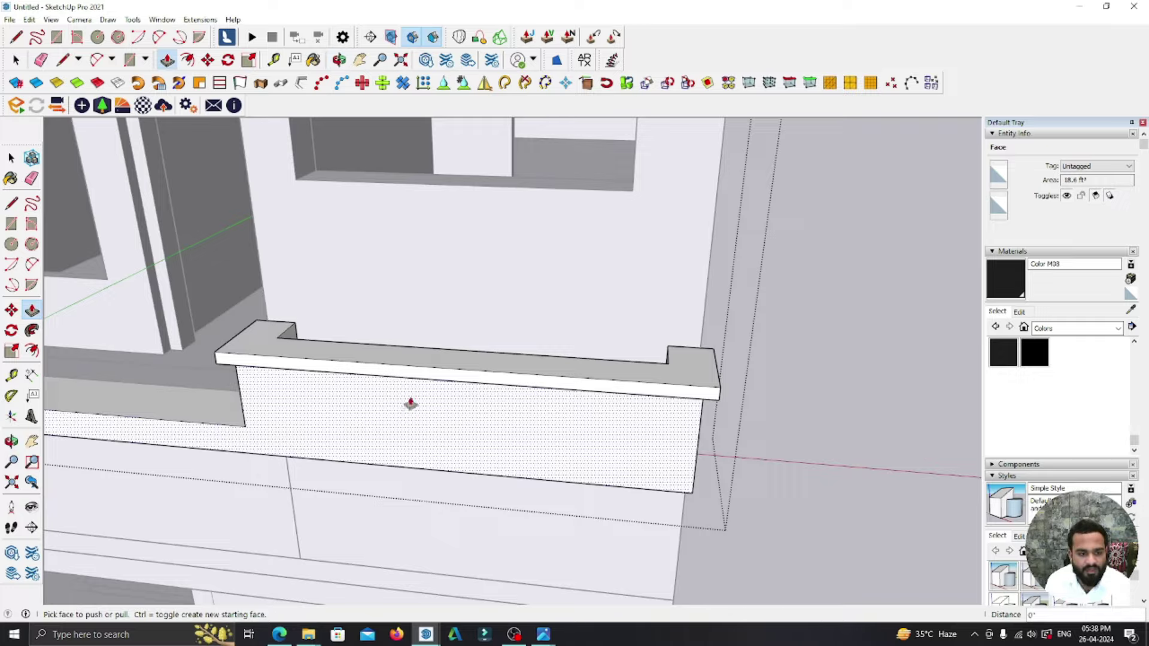
pyautogui.scroll(-5, 411, 404)
pyautogui.moveTo(641, 436); pyautogui.dragTo(494, 398, button='middle')
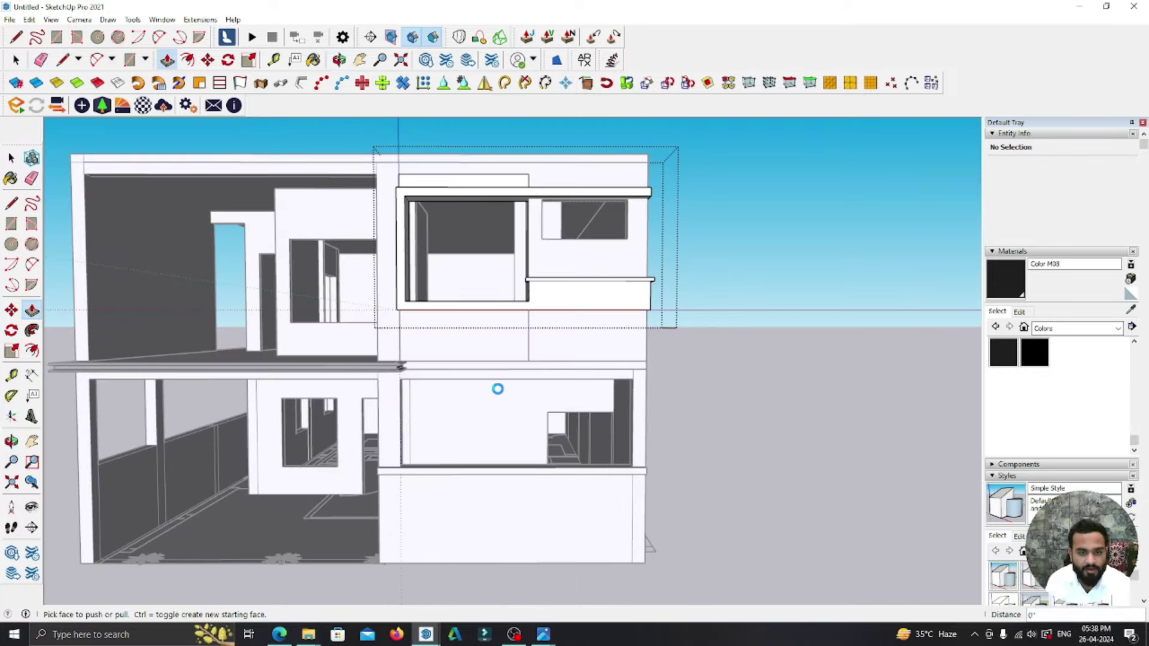
pyautogui.press('space')
pyautogui.scroll(-3, 590, 333)
pyautogui.moveTo(591, 334)
pyautogui.mouseDown(button='middle')
pyautogui.moveTo(385, 287)
pyautogui.moveTo(537, 346)
pyautogui.moveTo(423, 431)
pyautogui.mouseUp(button='middle')
# - Draw a rectangle along the front wall at first-floor slab level and make it a group
pyautogui.scroll(5, 242, 358)
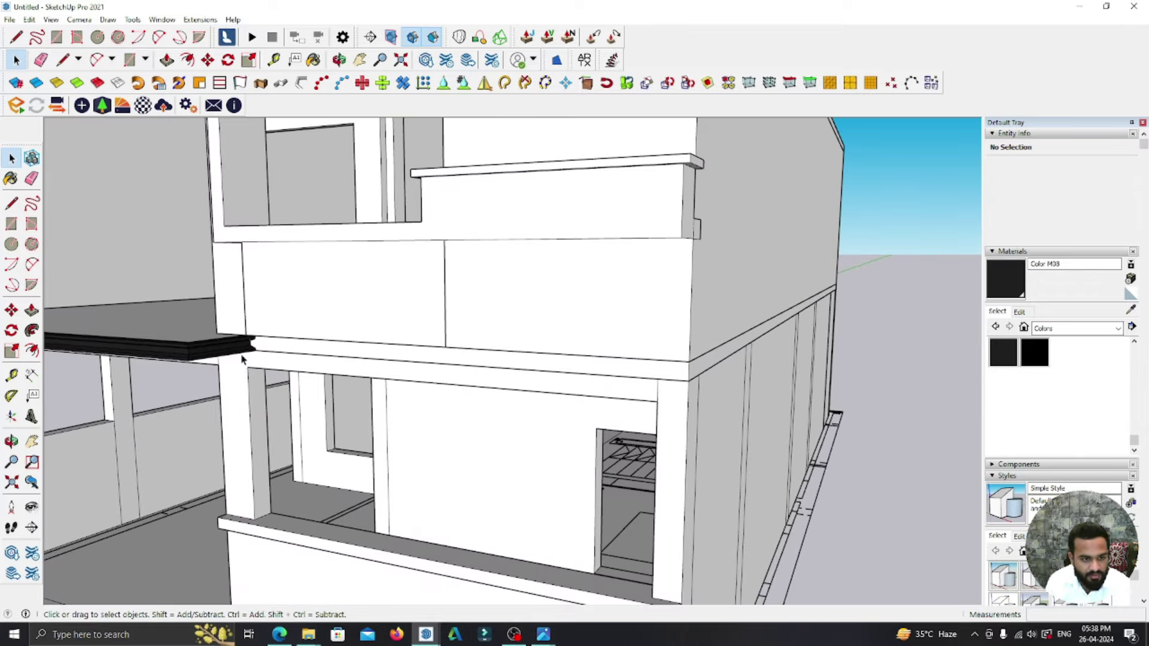
pyautogui.scroll(3, 242, 358)
pyautogui.press('r')
pyautogui.scroll(2, 311, 335)
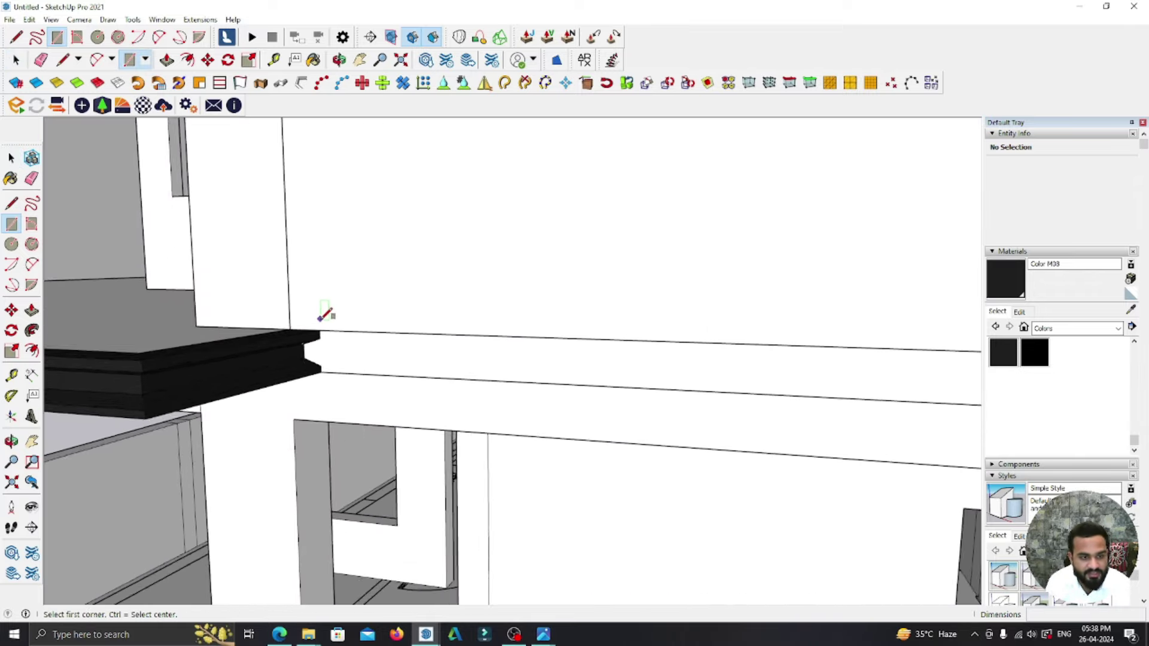
pyautogui.scroll(2, 289, 323)
pyautogui.scroll(-3, 359, 347)
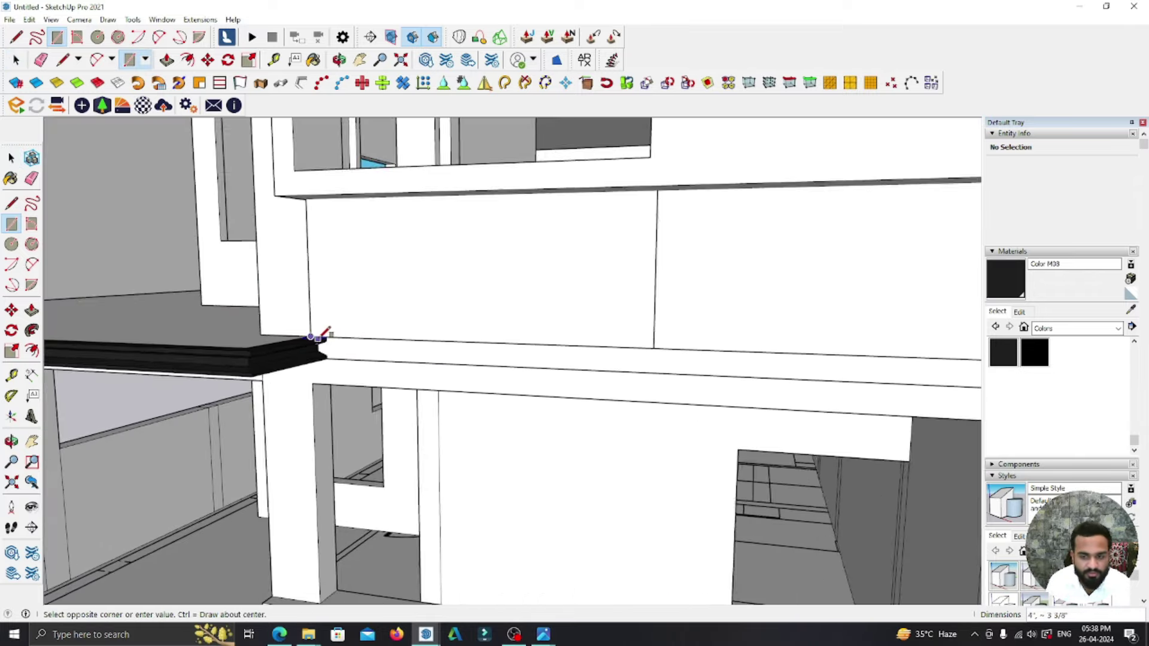
pyautogui.scroll(-2, 595, 359)
pyautogui.scroll(4, 595, 359)
pyautogui.click(684, 359)
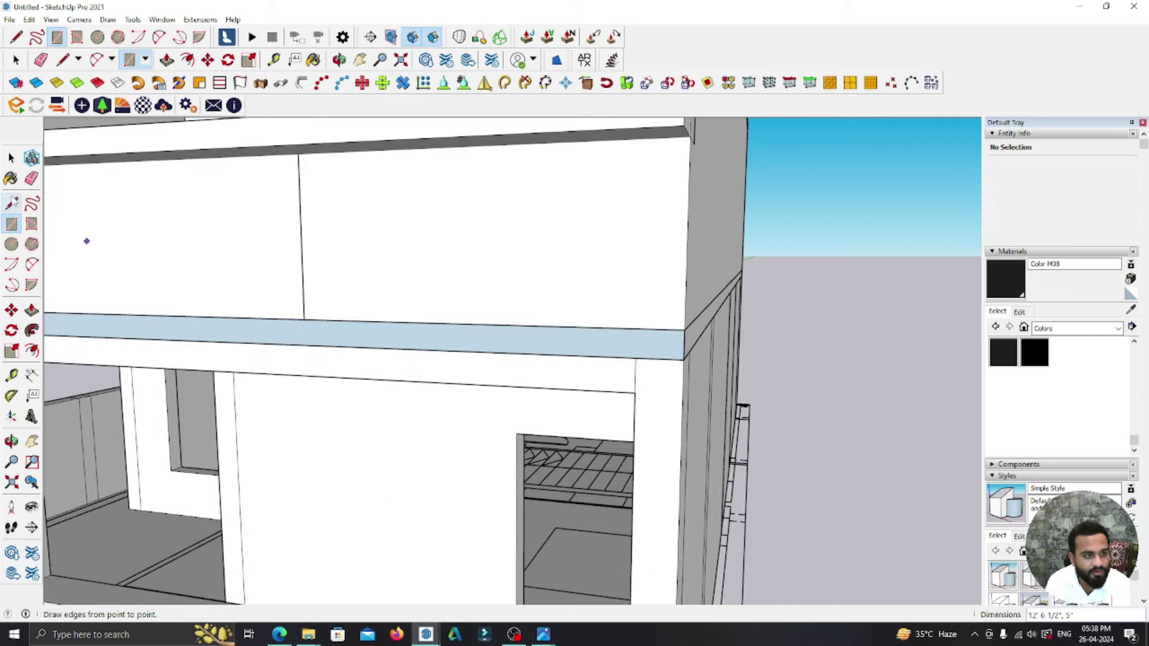
pyautogui.click(10, 159)
pyautogui.scroll(2, 378, 326)
pyautogui.rightClick(374, 333)
pyautogui.click(395, 432)
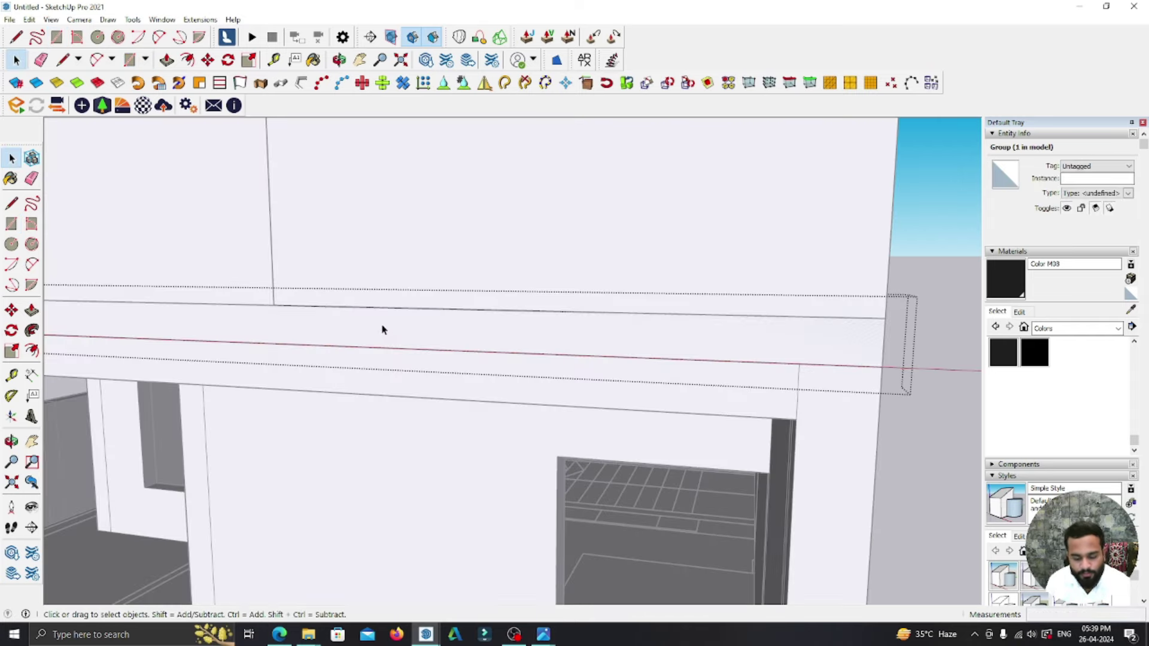
# - Push/Pull the grouped band 2" out from the wall, then check it from a level front view
pyautogui.press('p')
pyautogui.click(378, 337)
pyautogui.press('Return')
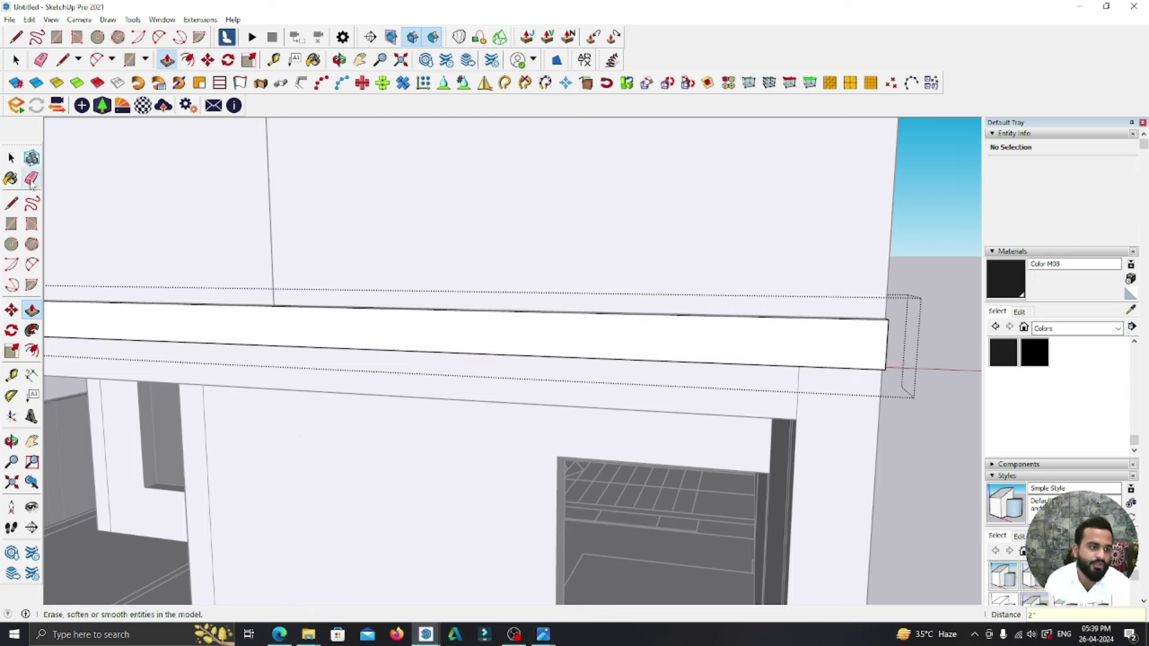
pyautogui.moveTo(671, 410); pyautogui.dragTo(590, 454, button='middle')
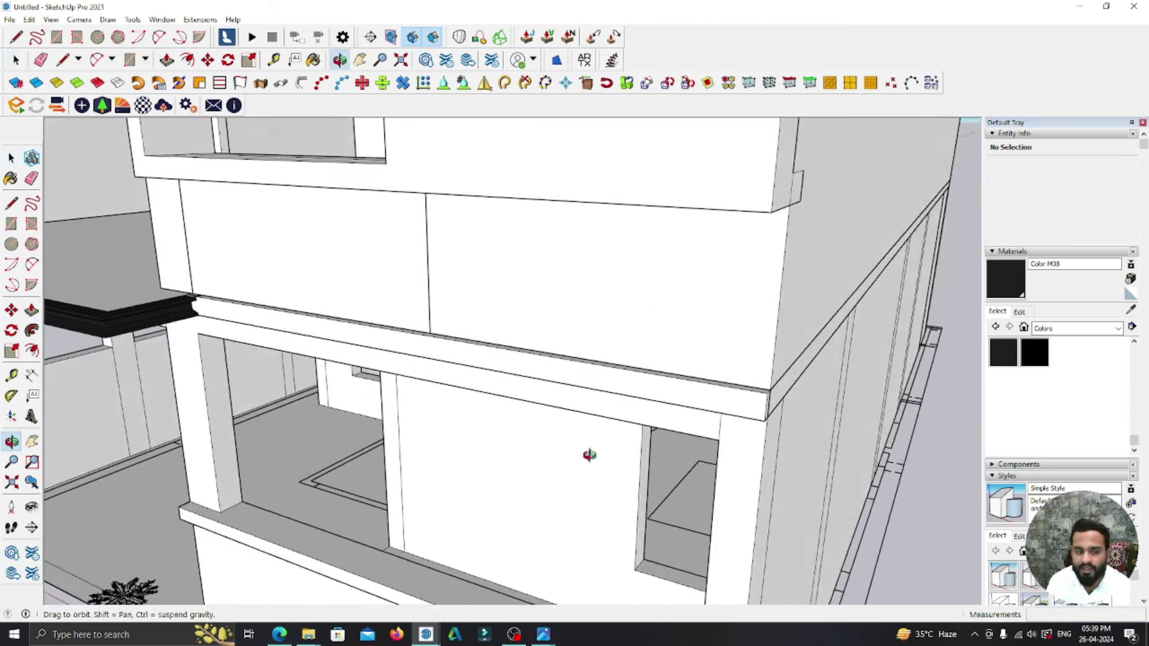
pyautogui.scroll(-5, 628, 443)
pyautogui.moveTo(659, 428); pyautogui.dragTo(682, 423, button='middle')
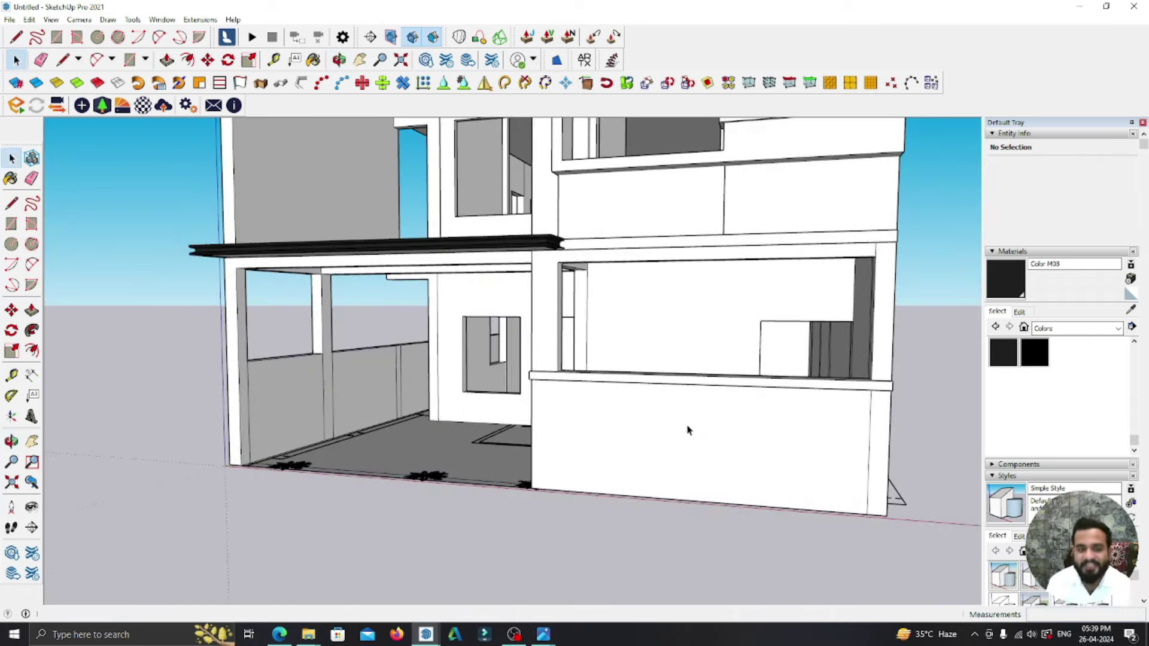
pyautogui.scroll(-3, 687, 430)
pyautogui.scroll(-2, 567, 470)
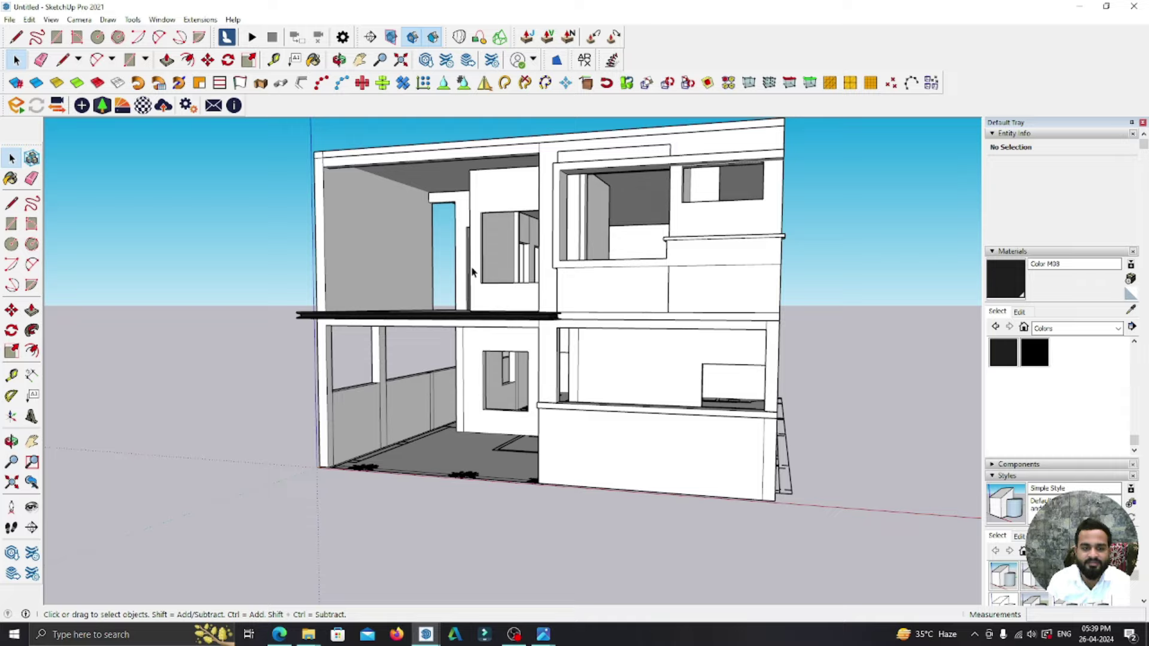
pyautogui.scroll(-3, 460, 277)
pyautogui.moveTo(460, 277)
pyautogui.mouseDown(button='middle')
pyautogui.moveTo(391, 363)
pyautogui.moveTo(559, 379)
pyautogui.moveTo(573, 409)
pyautogui.moveTo(375, 440)
pyautogui.mouseUp(button='middle')
pyautogui.scroll(5, 391, 363)
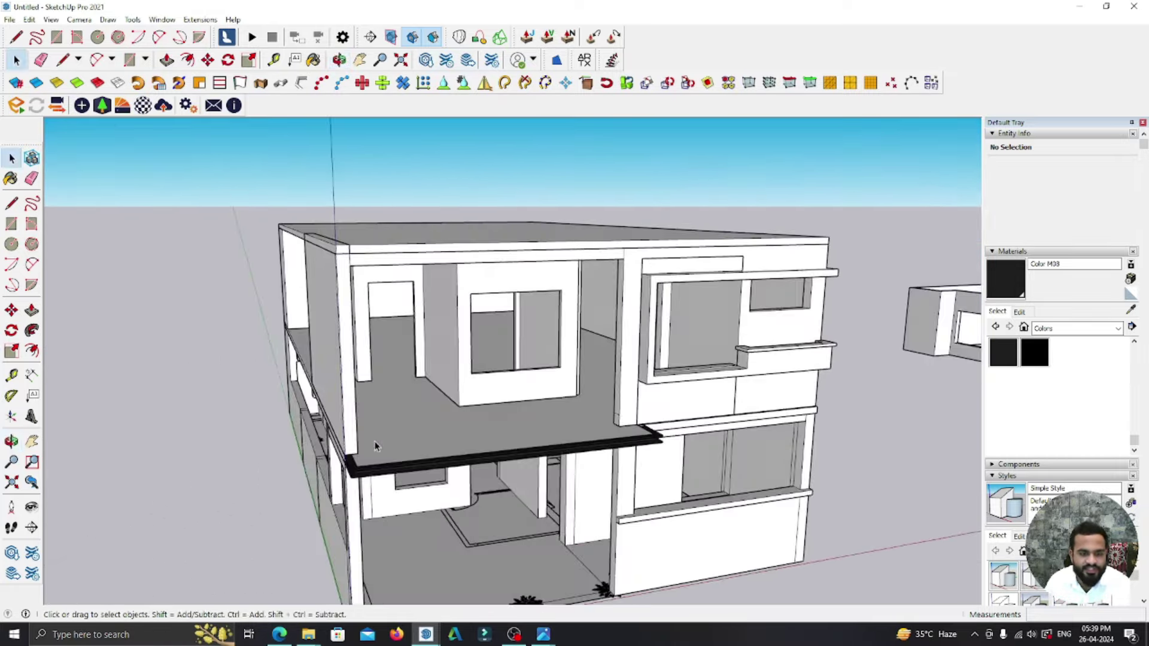
pyautogui.scroll(5, 413, 472)
pyautogui.scroll(-5, 370, 450)
# - Copy the black balcony slab up to the top of the upper storey
pyautogui.scroll(3, 345, 450)
pyautogui.click(367, 467)
pyautogui.press('m')
pyautogui.scroll(2, 335, 461)
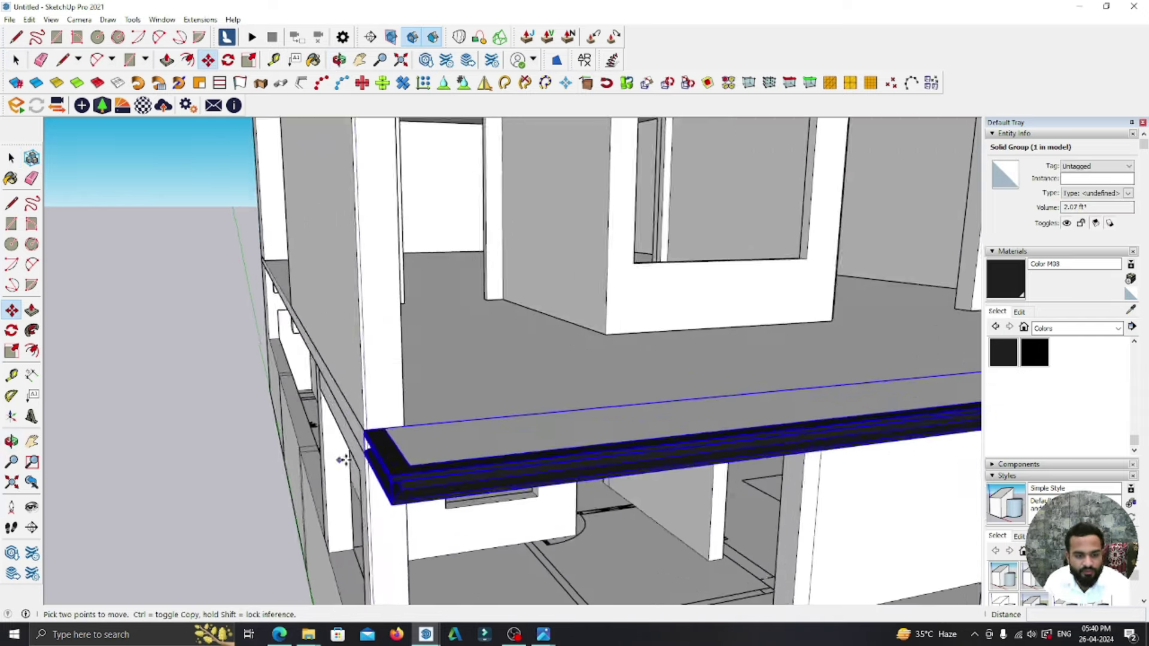
pyautogui.scroll(2, 419, 467)
pyautogui.scroll(2, 344, 473)
pyautogui.click(340, 471)
pyautogui.press('ctrl')
pyautogui.scroll(-2, 359, 478)
pyautogui.scroll(-2, 350, 466)
pyautogui.scroll(-3, 356, 470)
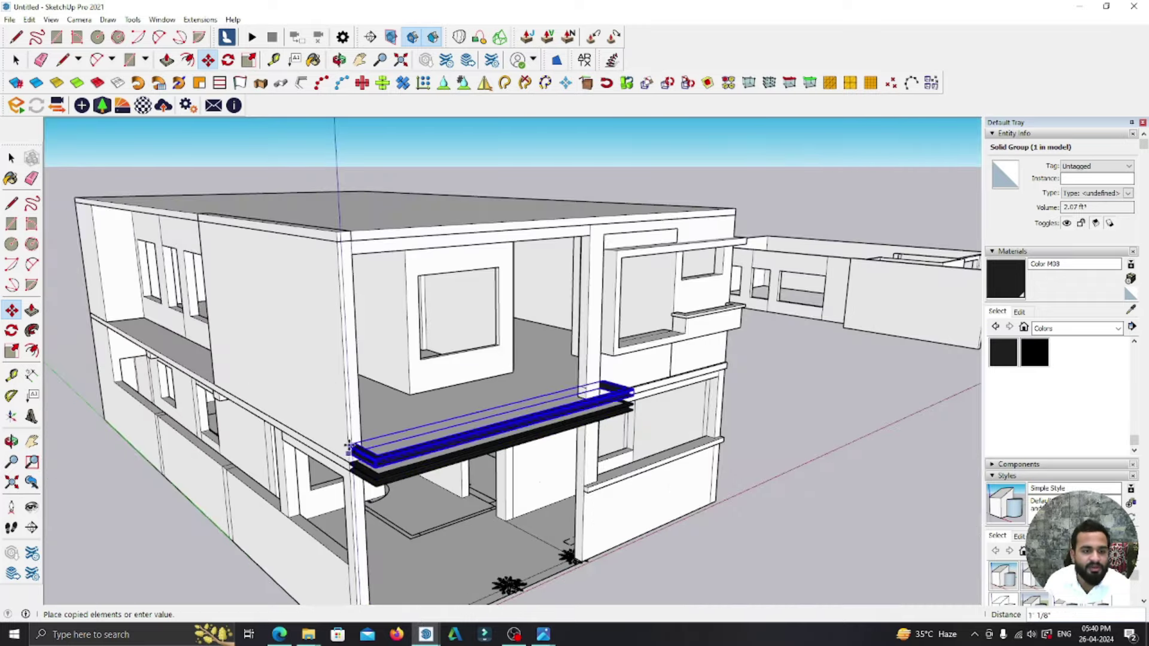
pyautogui.scroll(2, 350, 258)
pyautogui.scroll(2, 326, 247)
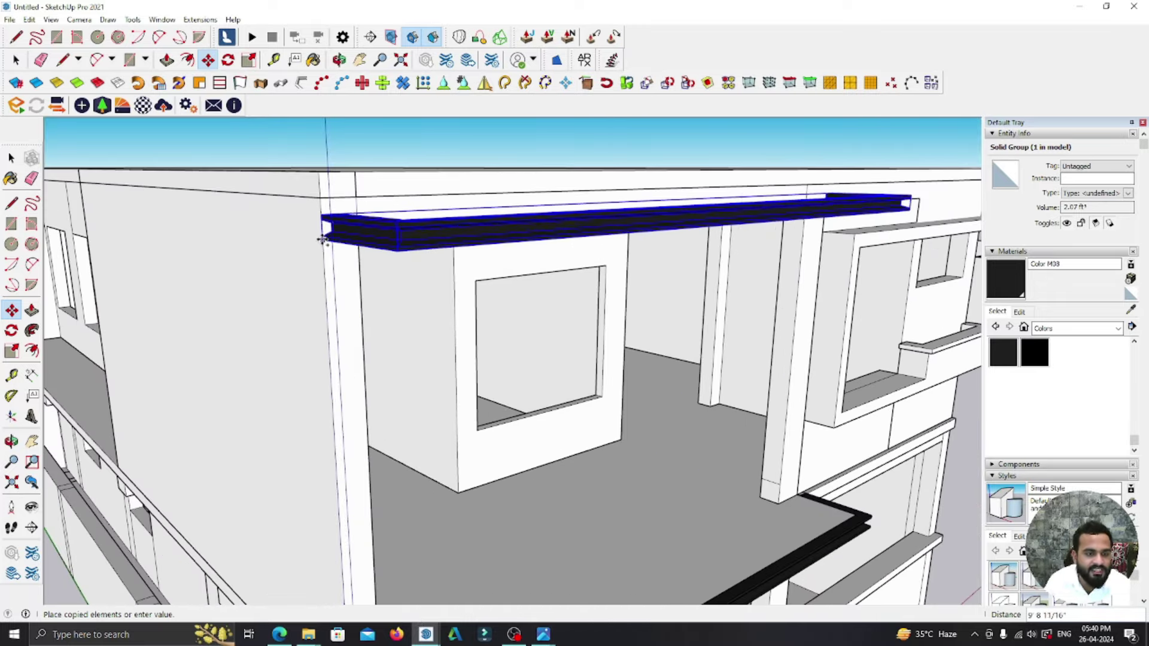
pyautogui.click(323, 244)
# - Snap the slab copy onto the wall corner beneath the roof edge
pyautogui.scroll(-3, 278, 227)
pyautogui.scroll(-3, 751, 479)
pyautogui.scroll(-2, 751, 479)
pyautogui.scroll(1, 231, 238)
pyautogui.scroll(3, 336, 287)
pyautogui.scroll(2, 362, 279)
pyautogui.scroll(2, 338, 281)
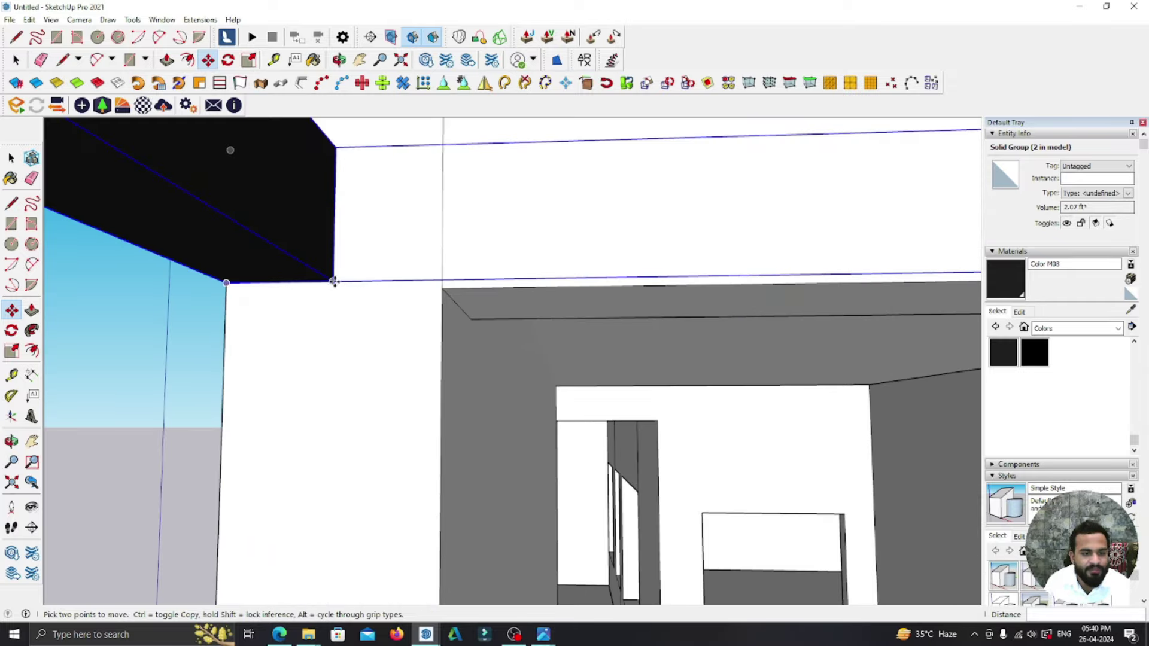
pyautogui.click(332, 282)
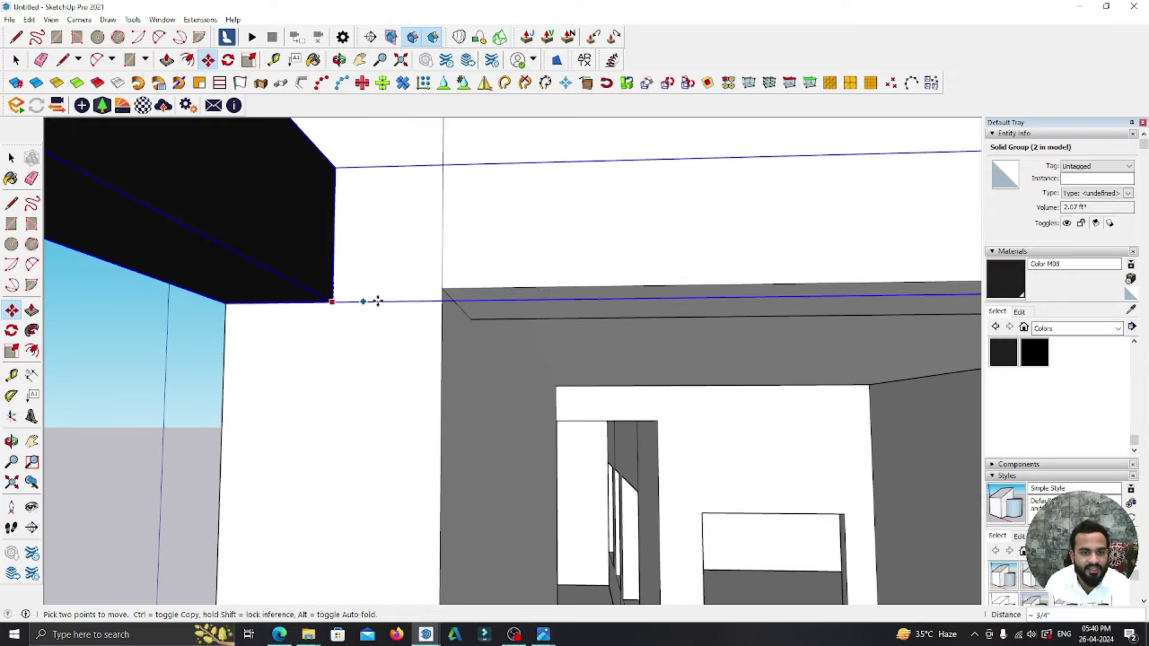
pyautogui.click(443, 288)
# - Check the roof-edge slab's alignment from below, then deselect it
pyautogui.moveTo(443, 288); pyautogui.dragTo(372, 290, button='middle')
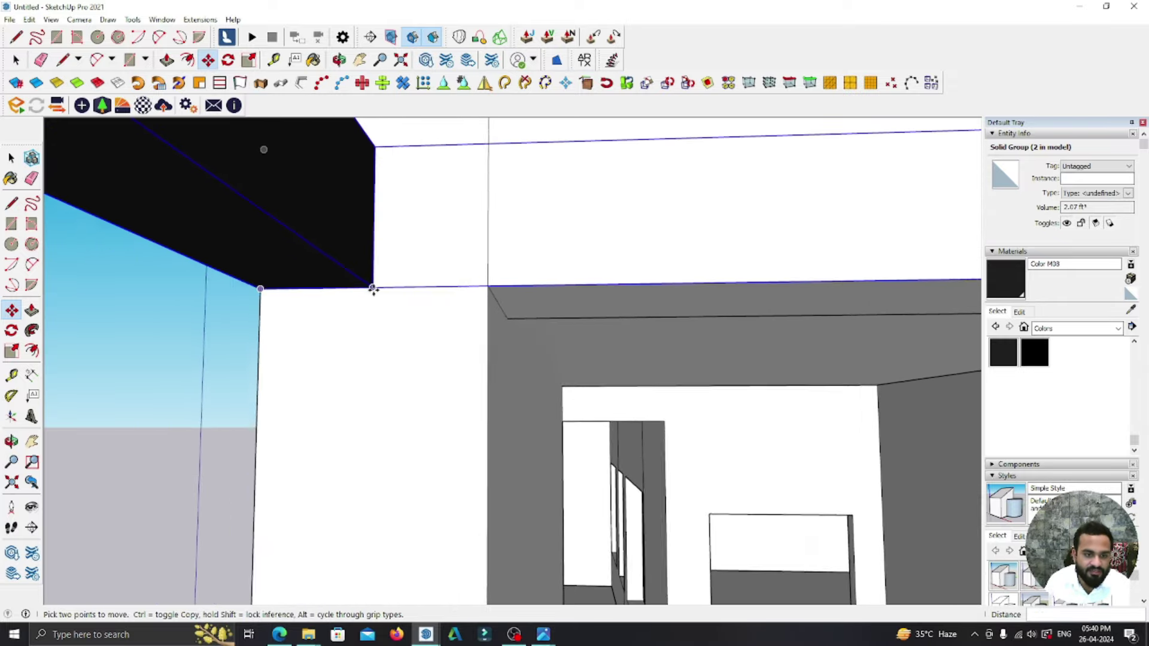
pyautogui.click(373, 291)
pyautogui.moveTo(371, 300)
pyautogui.mouseDown(button='middle')
pyautogui.moveTo(386, 333)
pyautogui.moveTo(4, 183)
pyautogui.mouseUp(button='middle')
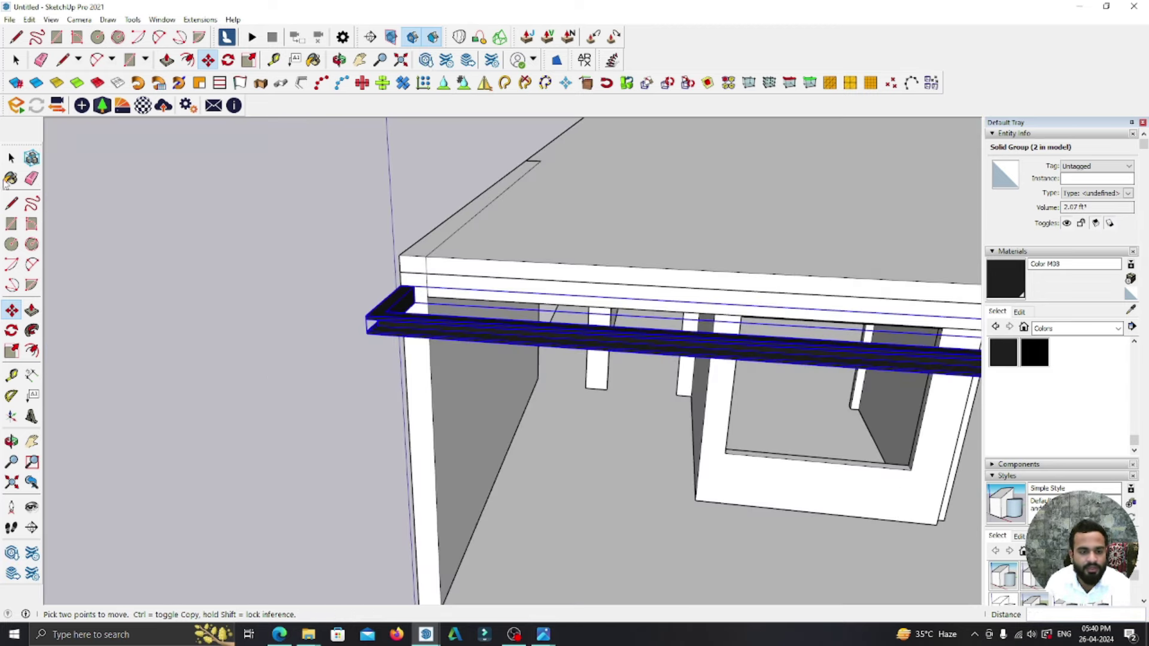
pyautogui.click(11, 158)
pyautogui.scroll(-3, 275, 277)
pyautogui.click(259, 311)
pyautogui.scroll(3, 359, 392)
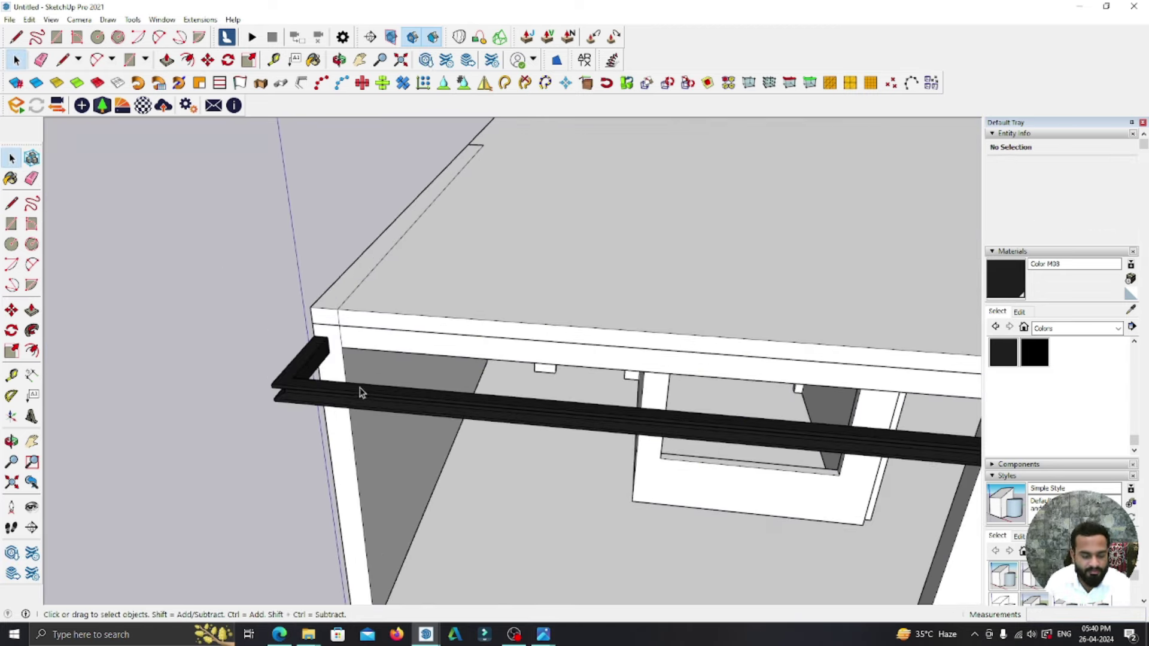
pyautogui.scroll(2, 365, 364)
# - Draw a rectangle below the black roof edge and make it a group
pyautogui.press('r')
pyautogui.scroll(2, 300, 319)
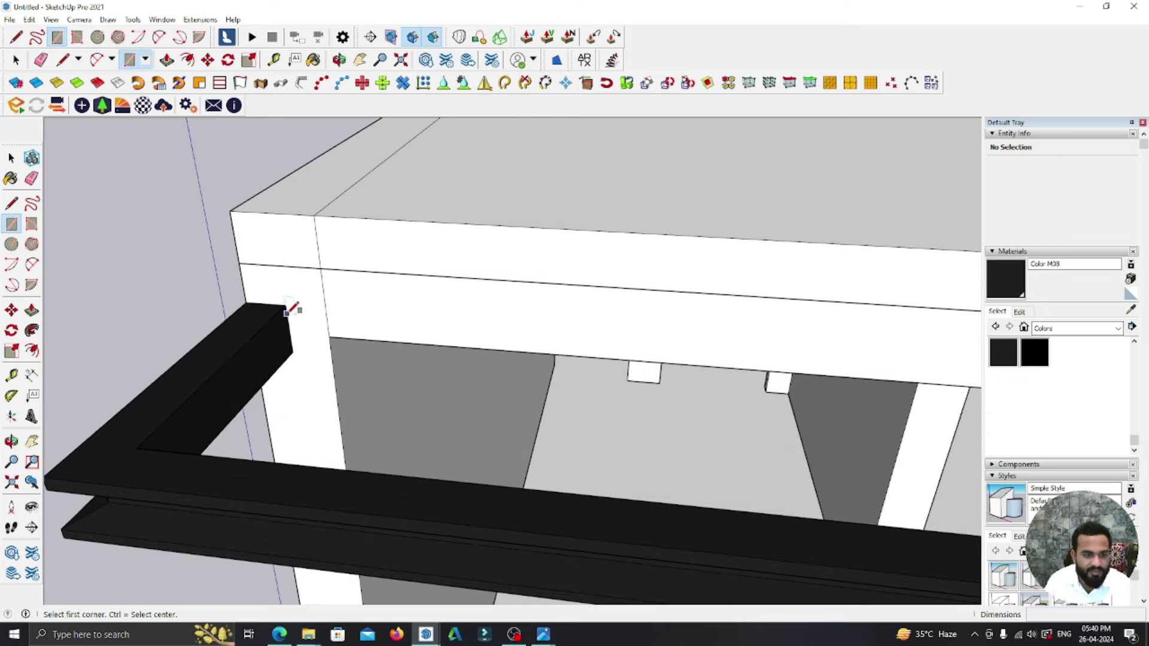
pyautogui.scroll(-3, 287, 304)
pyautogui.scroll(3, 472, 341)
pyautogui.scroll(2, 659, 441)
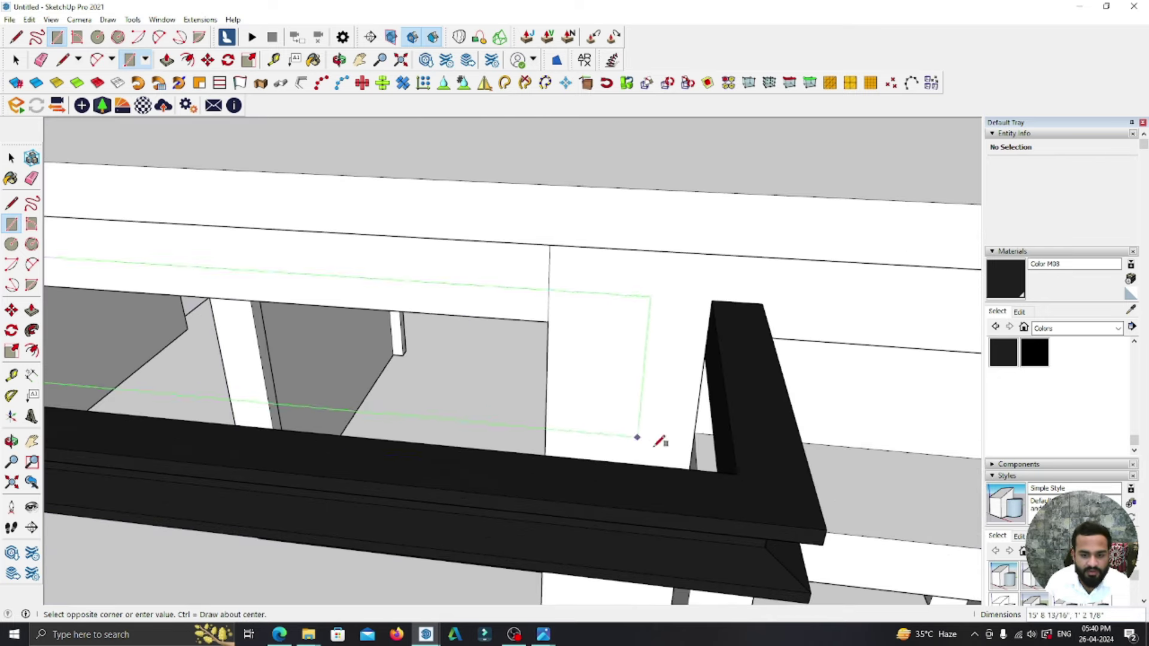
pyautogui.moveTo(744, 465); pyautogui.dragTo(720, 577, button='middle')
pyautogui.click(723, 528)
pyautogui.scroll(-3, 669, 474)
pyautogui.press('space')
pyautogui.rightClick(336, 408)
pyautogui.click(377, 285)
# - Inside the group, Push/Pull the band face out 5 inches, then exit the group
pyautogui.moveTo(410, 336)
pyautogui.mouseDown(button='middle')
pyautogui.moveTo(526, 380)
pyautogui.moveTo(561, 436)
pyautogui.moveTo(598, 405)
pyautogui.moveTo(623, 419)
pyautogui.mouseUp(button='middle')
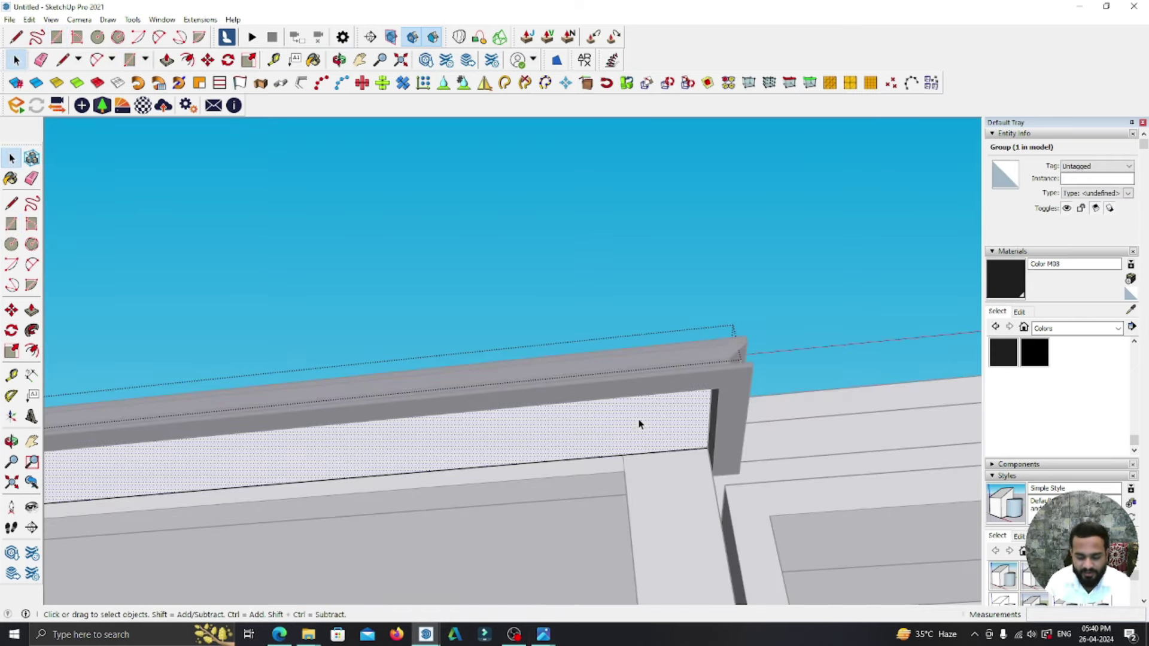
pyautogui.doubleClick(640, 424)
pyautogui.press('p')
pyautogui.moveTo(708, 403); pyautogui.dragTo(703, 405, button='middle')
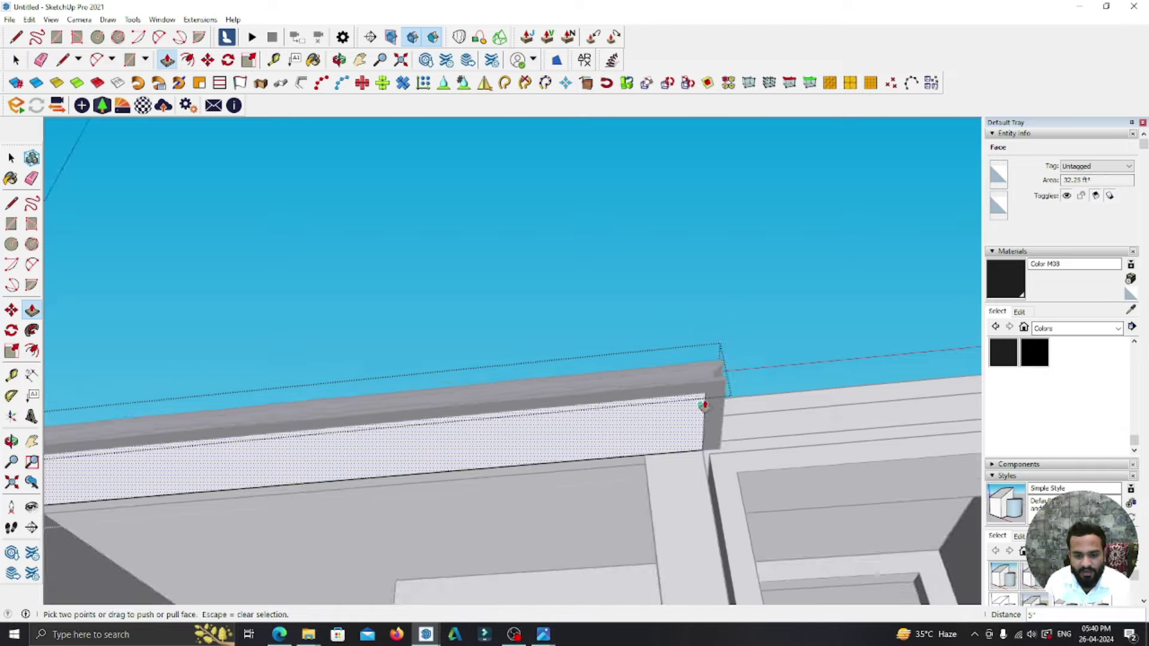
pyautogui.scroll(-5, 703, 405)
pyautogui.moveTo(564, 441)
pyautogui.mouseDown(button='middle')
pyautogui.moveTo(479, 315)
pyautogui.moveTo(472, 337)
pyautogui.moveTo(568, 448)
pyautogui.mouseUp(button='middle')
pyautogui.press('space')
pyautogui.click(479, 314)
# - Add a vertical Tape Measure guide from the roof's top edge near its right corner
pyautogui.moveTo(640, 455); pyautogui.dragTo(595, 473, button='middle')
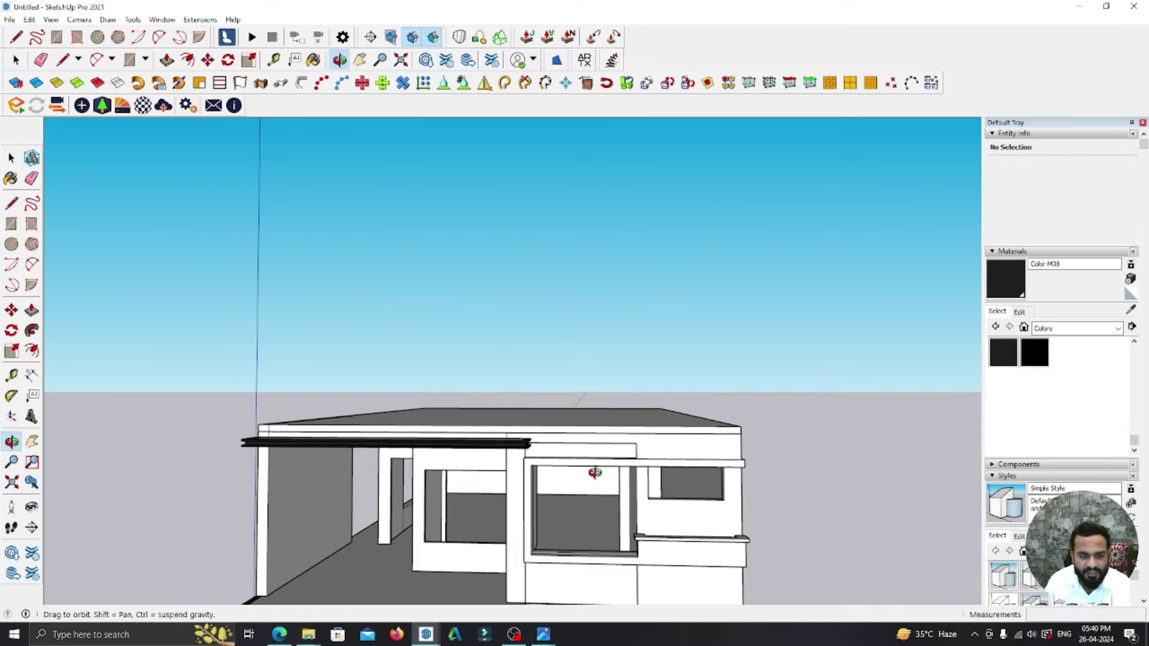
pyautogui.scroll(2, 504, 462)
pyautogui.scroll(2, 504, 462)
pyautogui.moveTo(505, 462)
pyautogui.mouseDown(button='middle')
pyautogui.moveTo(346, 434)
pyautogui.moveTo(567, 436)
pyautogui.moveTo(436, 441)
pyautogui.moveTo(610, 391)
pyautogui.mouseUp(button='middle')
pyautogui.scroll(-5, 515, 359)
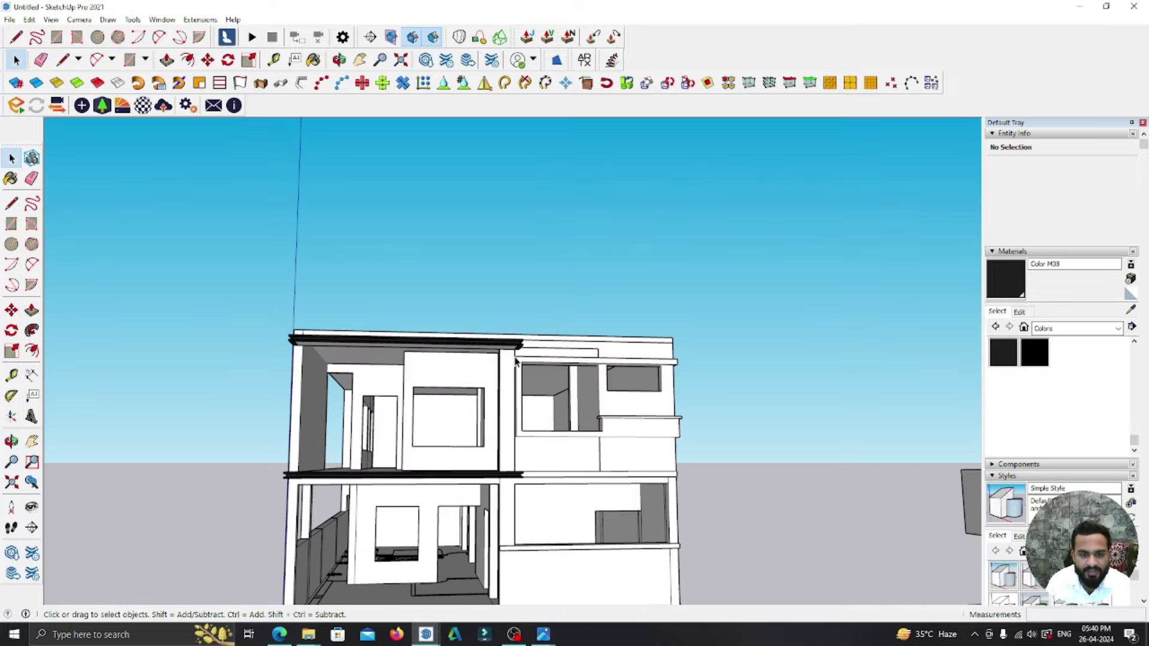
pyautogui.scroll(3, 515, 360)
pyautogui.moveTo(515, 359); pyautogui.dragTo(426, 373, button='middle')
pyautogui.scroll(2, 971, 357)
pyautogui.moveTo(764, 329)
pyautogui.mouseDown(button='middle')
pyautogui.moveTo(510, 341)
pyautogui.moveTo(598, 353)
pyautogui.moveTo(680, 325)
pyautogui.moveTo(628, 363)
pyautogui.mouseUp(button='middle')
pyautogui.scroll(2, 731, 292)
pyautogui.press('t')
pyautogui.click(725, 286)
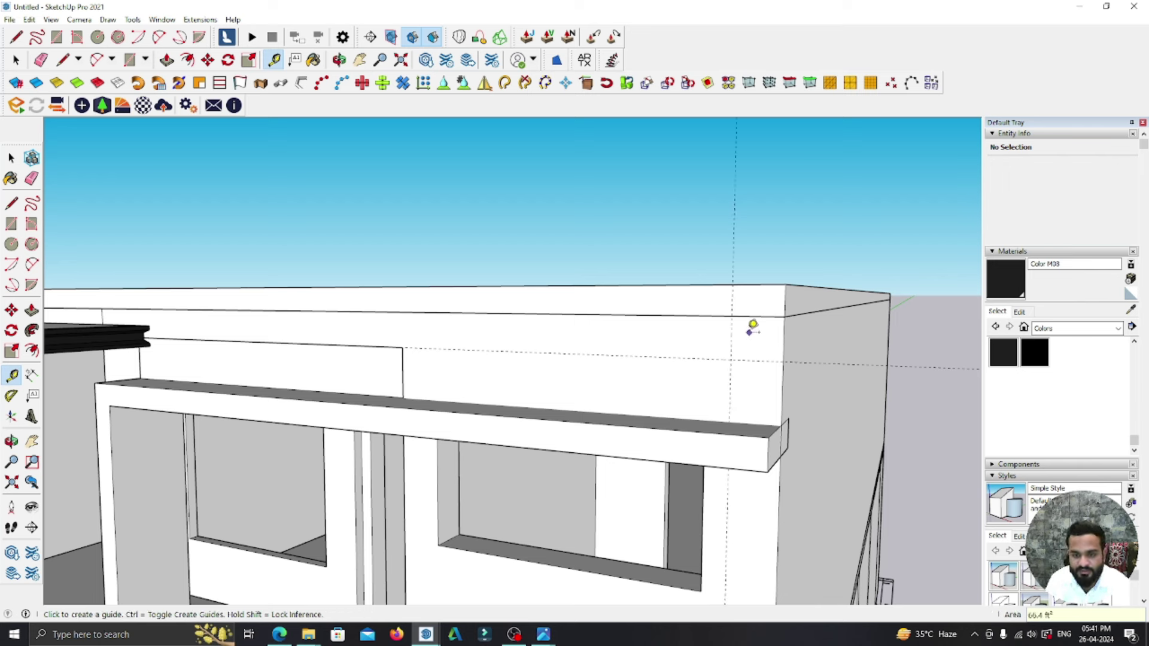
# - Group a small rectangle at the roof corner and extrude it 2'6" into a box
pyautogui.press('r')
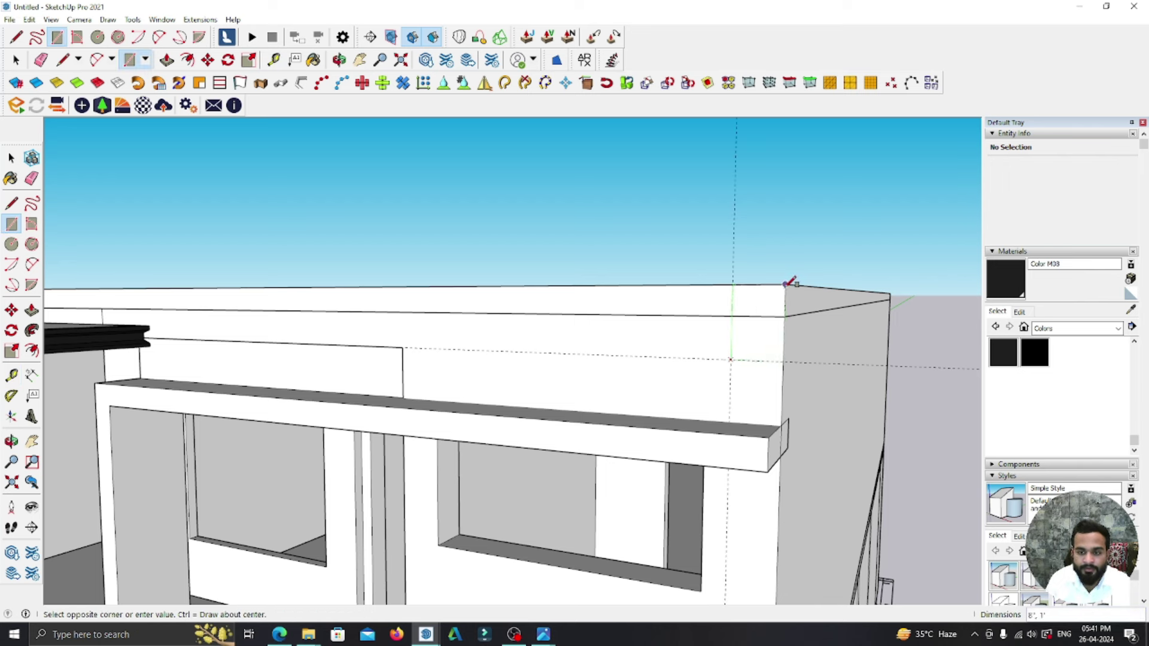
pyautogui.click(10, 158)
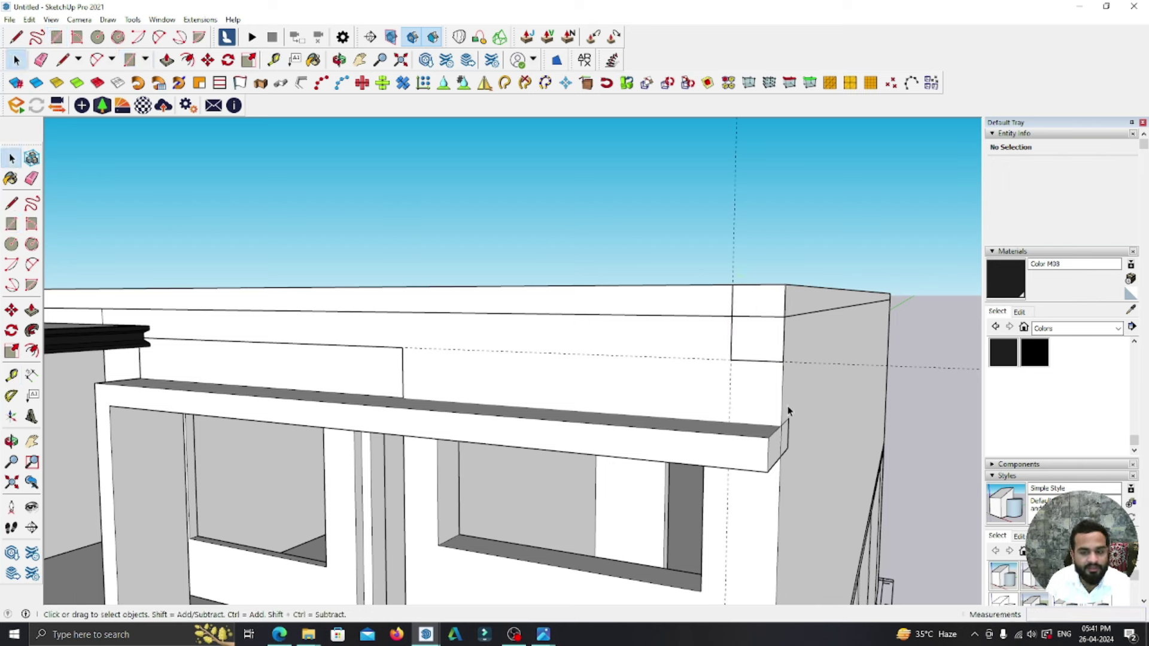
pyautogui.rightClick(766, 353)
pyautogui.click(796, 451)
pyautogui.press('p')
pyautogui.click(753, 335)
pyautogui.moveTo(705, 469); pyautogui.dragTo(551, 464, button='middle')
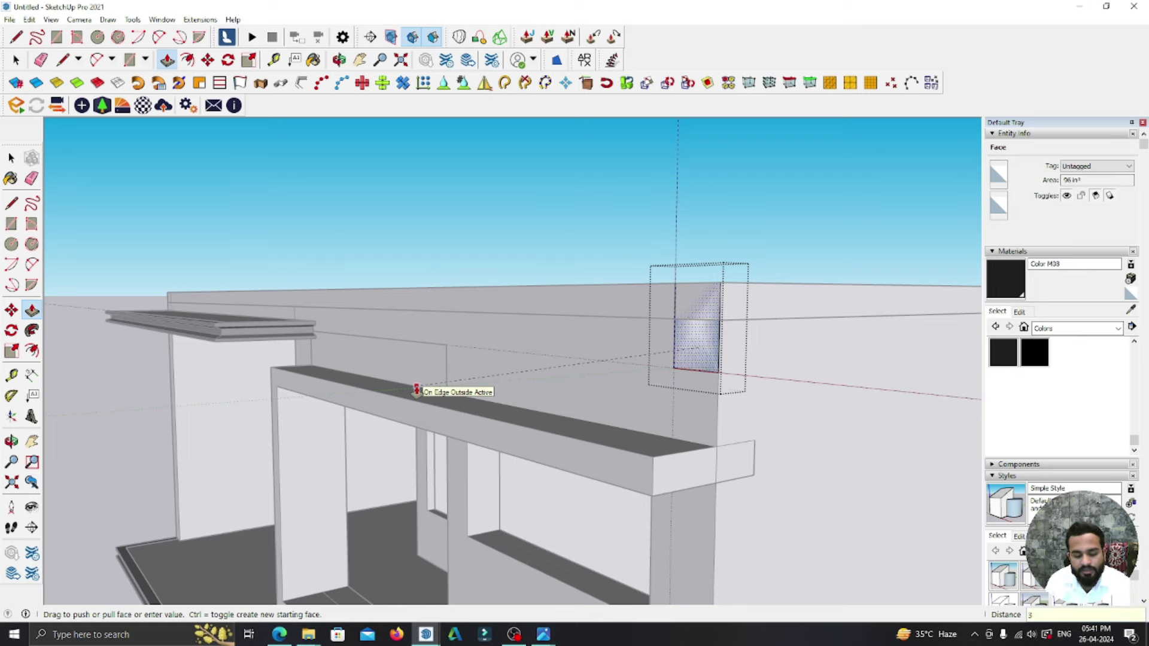
pyautogui.write('0')
pyautogui.press('Return')
# - Push the box's end face 13' along the roof edge
pyautogui.moveTo(417, 392); pyautogui.dragTo(759, 441, button='middle')
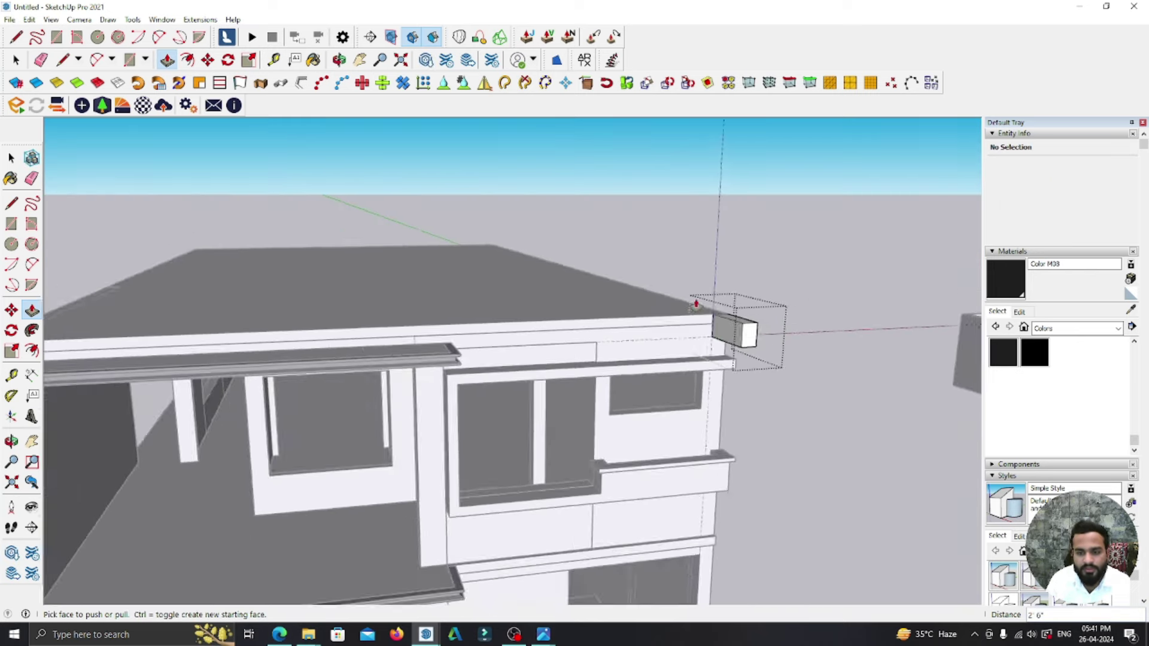
pyautogui.scroll(5, 706, 460)
pyautogui.click(11, 158)
pyautogui.scroll(3, 786, 486)
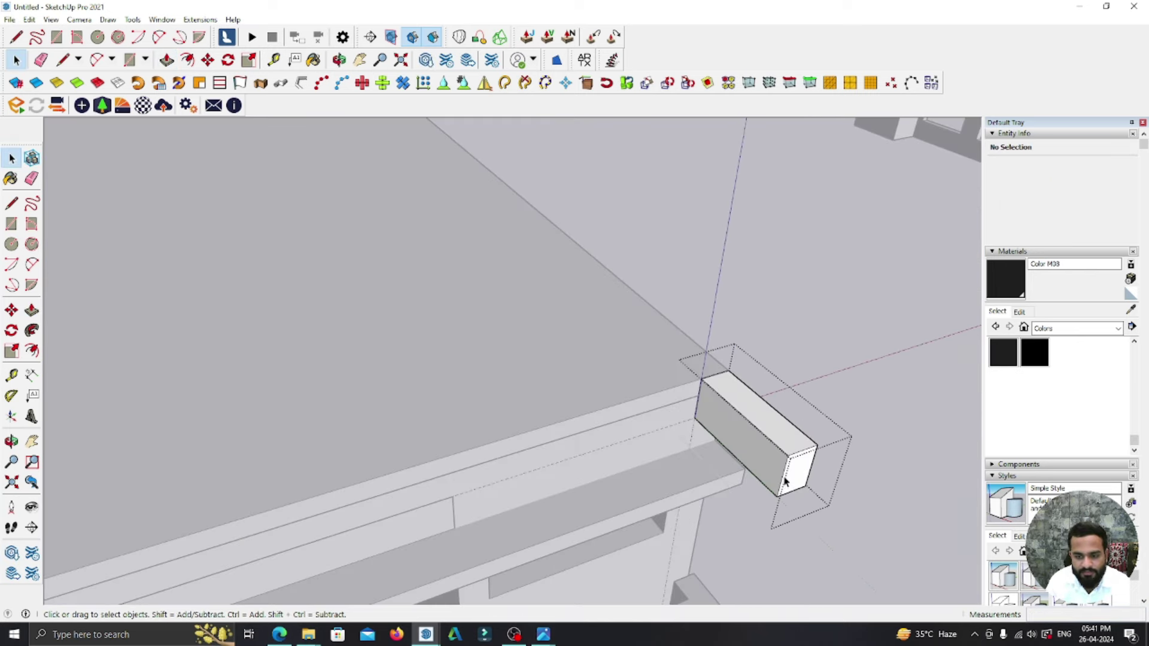
pyautogui.click(783, 477)
pyautogui.press('p')
pyautogui.moveTo(783, 477); pyautogui.dragTo(342, 452, button='middle')
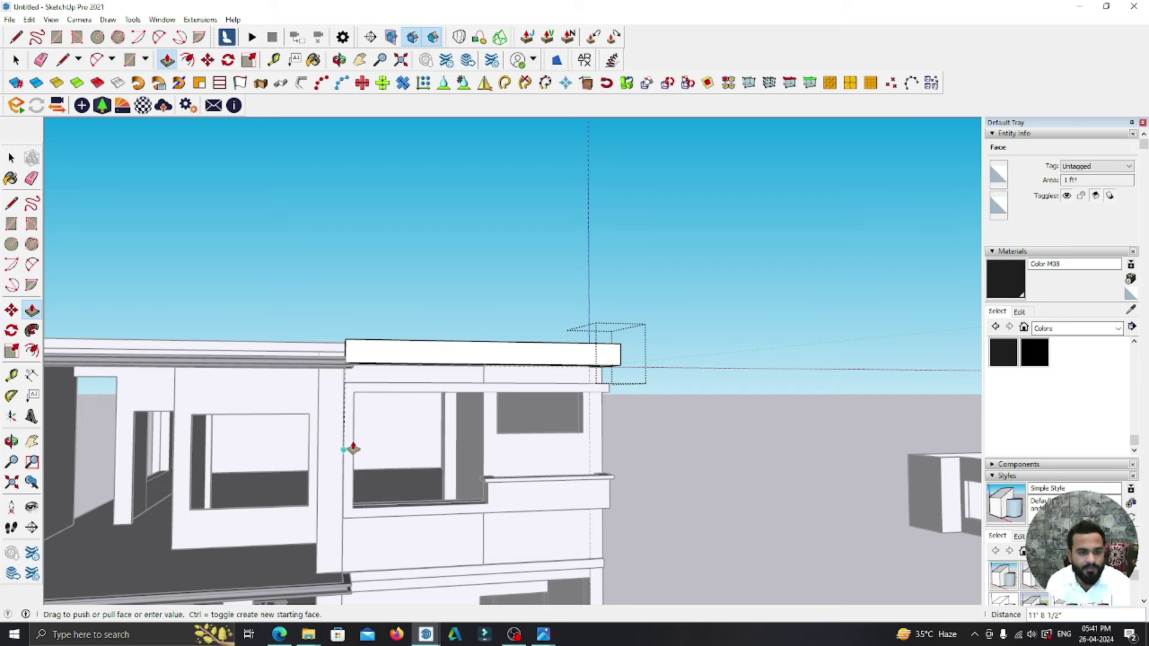
pyautogui.scroll(3, 388, 397)
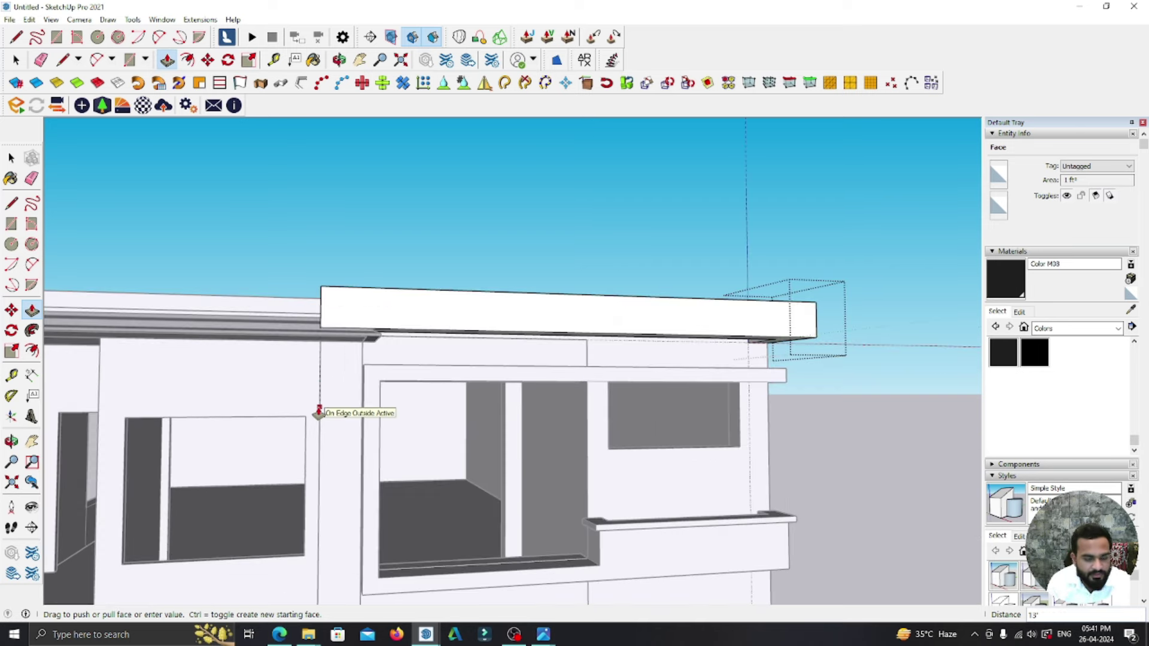
pyautogui.click(319, 413)
pyautogui.scroll(-3, 624, 389)
# - Copy the white box's end edge 1' along the box with Move+Ctrl
pyautogui.moveTo(624, 390)
pyautogui.mouseDown(button='middle')
pyautogui.moveTo(482, 457)
pyautogui.moveTo(726, 472)
pyautogui.moveTo(777, 405)
pyautogui.mouseUp(button='middle')
pyautogui.scroll(3, 572, 295)
pyautogui.scroll(-5, 476, 528)
pyautogui.scroll(3, 476, 528)
pyautogui.scroll(2, 533, 363)
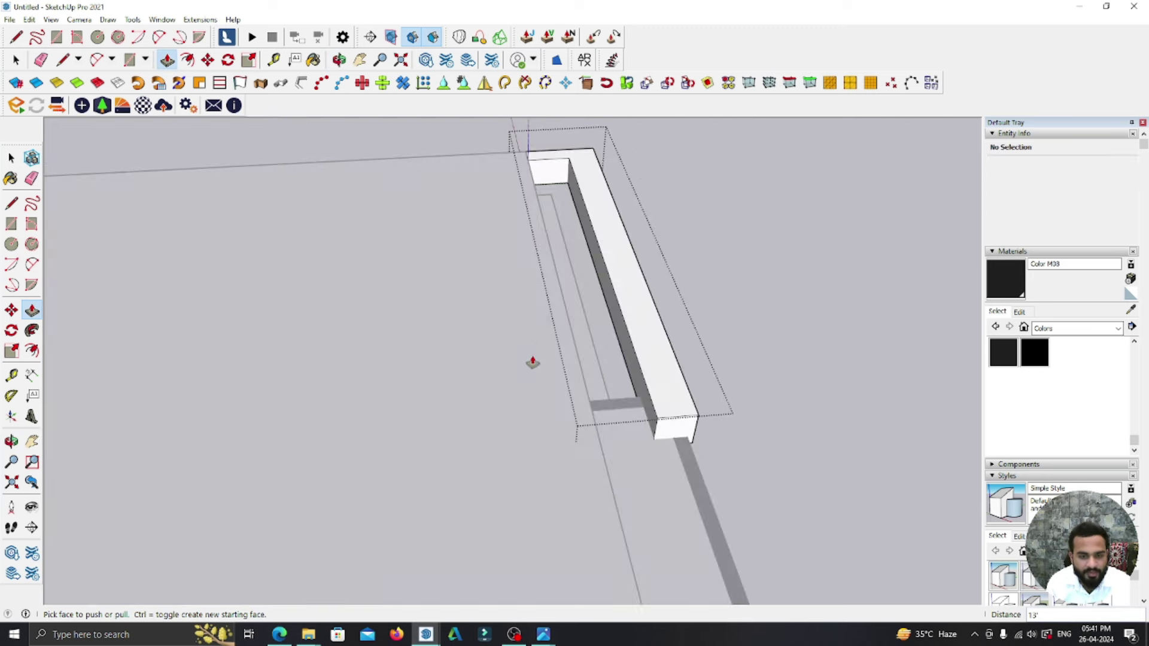
pyautogui.click(11, 158)
pyautogui.scroll(2, 710, 446)
pyautogui.scroll(2, 703, 431)
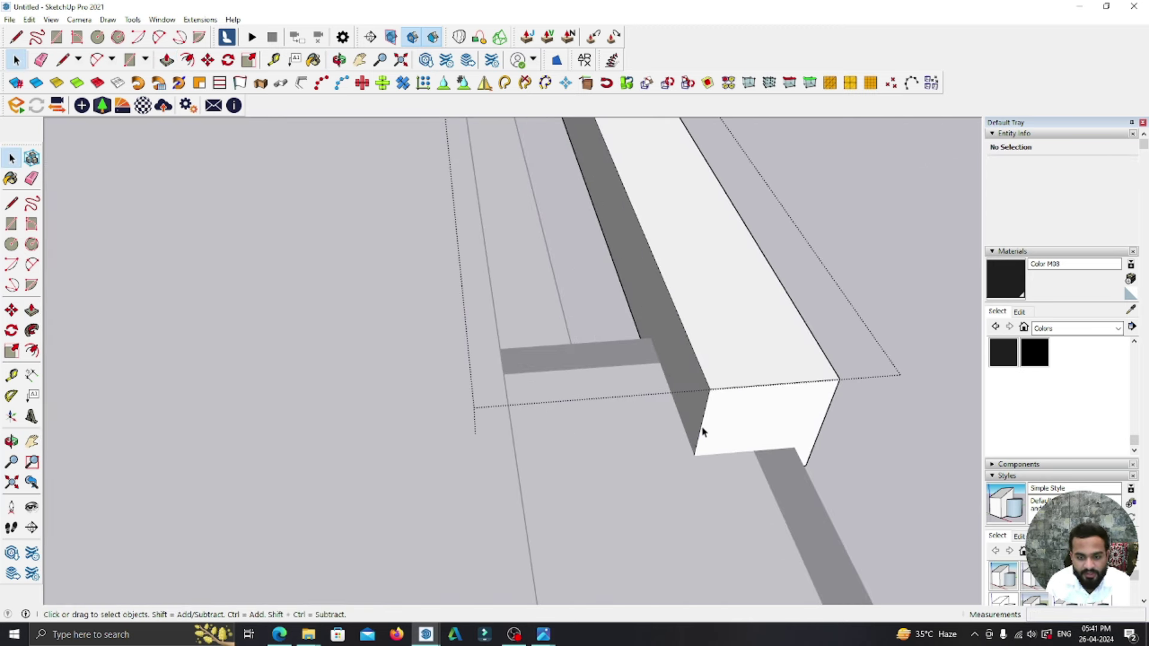
pyautogui.scroll(2, 703, 431)
pyautogui.press('m')
pyautogui.press('ctrl')
pyautogui.click(712, 384)
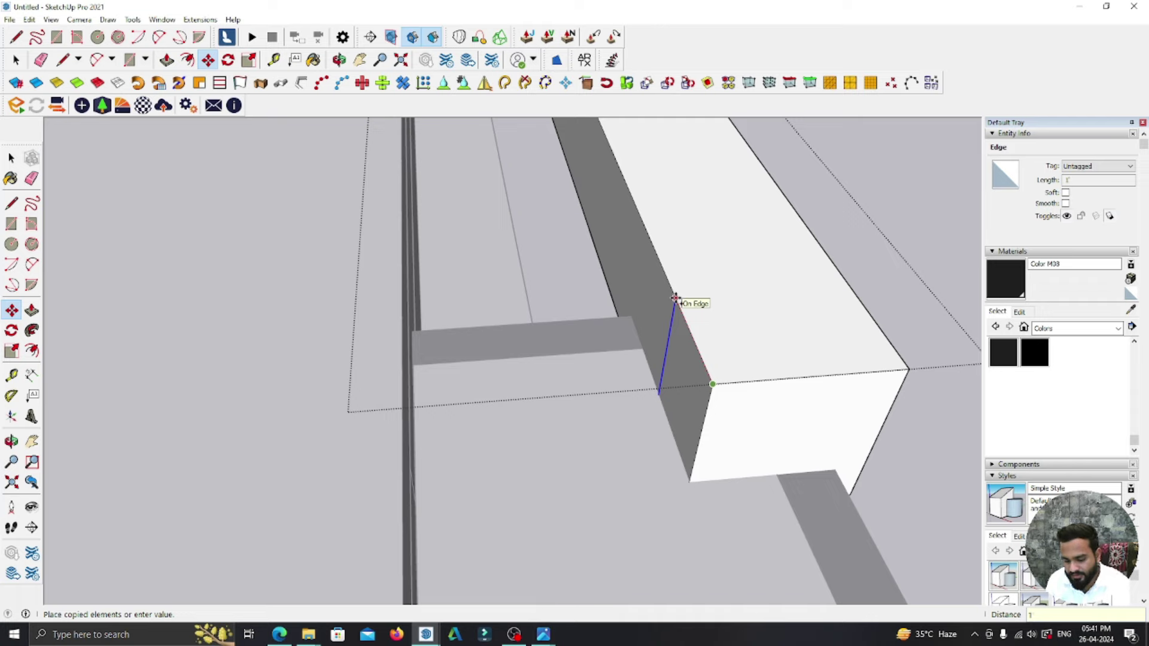
pyautogui.click(674, 298)
# - Push/Pull the new narrow face 1'6" outward to form the ledge
pyautogui.scroll(-3, 673, 416)
pyautogui.press('p')
pyautogui.click(672, 416)
pyautogui.moveTo(642, 398)
pyautogui.mouseDown(button='middle')
pyautogui.moveTo(323, 331)
pyautogui.moveTo(726, 371)
pyautogui.moveTo(329, 335)
pyautogui.mouseUp(button='middle')
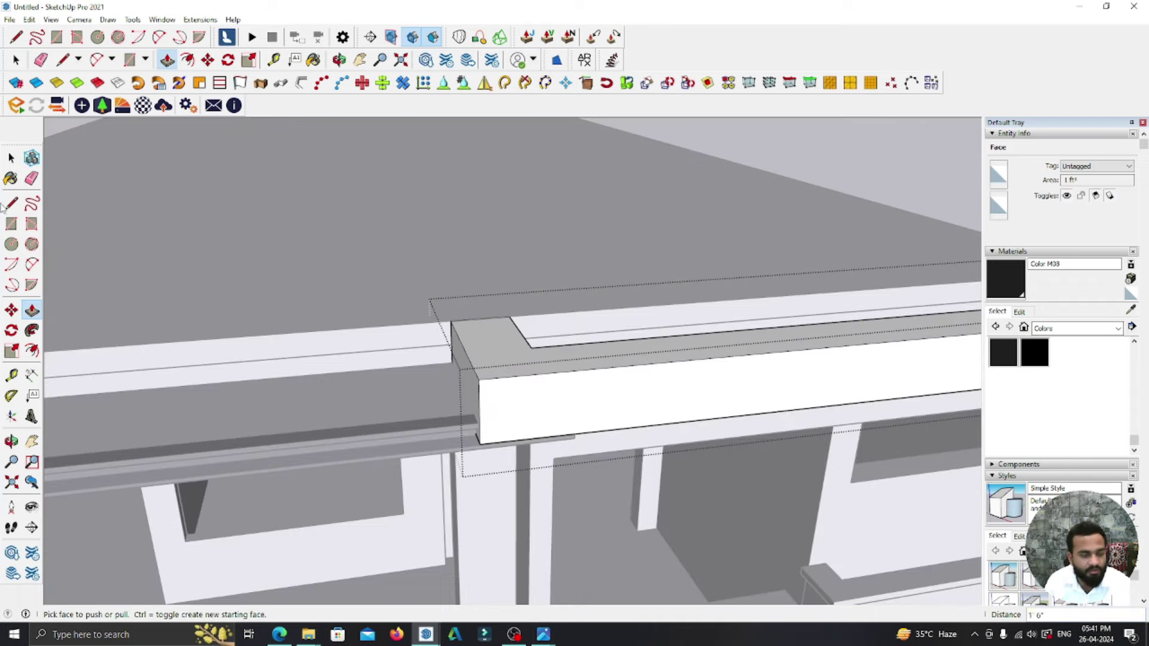
pyautogui.click(328, 336)
pyautogui.press('space')
# - Select the black roof slab and begin scaling it shorter to meet the new block
pyautogui.moveTo(627, 366)
pyautogui.mouseDown(button='middle')
pyautogui.moveTo(511, 349)
pyautogui.moveTo(461, 508)
pyautogui.mouseUp(button='middle')
pyautogui.click(513, 366)
pyautogui.moveTo(505, 423)
pyautogui.mouseDown(button='middle')
pyautogui.moveTo(469, 300)
pyautogui.moveTo(497, 312)
pyautogui.mouseUp(button='middle')
pyautogui.scroll(-10, 497, 313)
pyautogui.moveTo(514, 227)
pyautogui.mouseDown(button='middle')
pyautogui.moveTo(525, 225)
pyautogui.moveTo(513, 205)
pyautogui.moveTo(441, 197)
pyautogui.moveTo(453, 207)
pyautogui.mouseUp(button='middle')
pyautogui.press('s')
pyautogui.scroll(10, 526, 221)
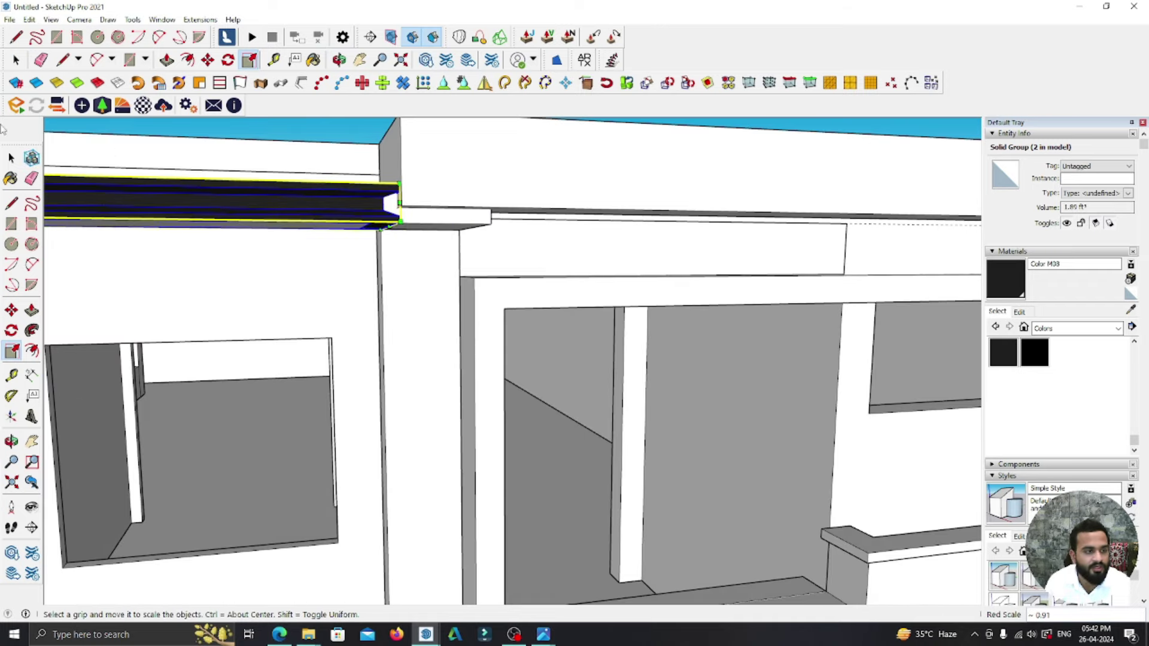
# - Push the black roof cornice's end face back so it stops at the upper bay
pyautogui.press('space')
pyautogui.moveTo(419, 221)
pyautogui.mouseDown(button='middle')
pyautogui.moveTo(313, 221)
pyautogui.moveTo(500, 236)
pyautogui.moveTo(528, 218)
pyautogui.moveTo(362, 187)
pyautogui.mouseUp(button='middle')
pyautogui.press('p')
pyautogui.click(501, 219)
pyautogui.click(339, 183)
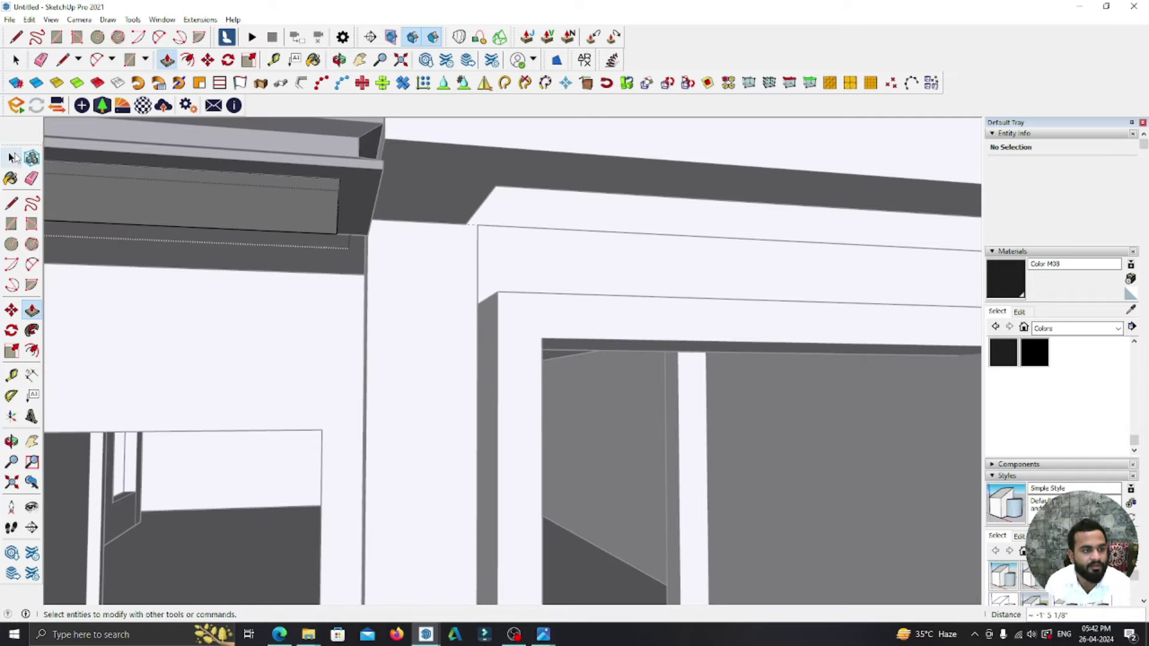
pyautogui.press('space')
# - Orbit to a low view of the balcony side wall and the lower black cornice
pyautogui.scroll(-2, 406, 173)
pyautogui.scroll(-3, 431, 235)
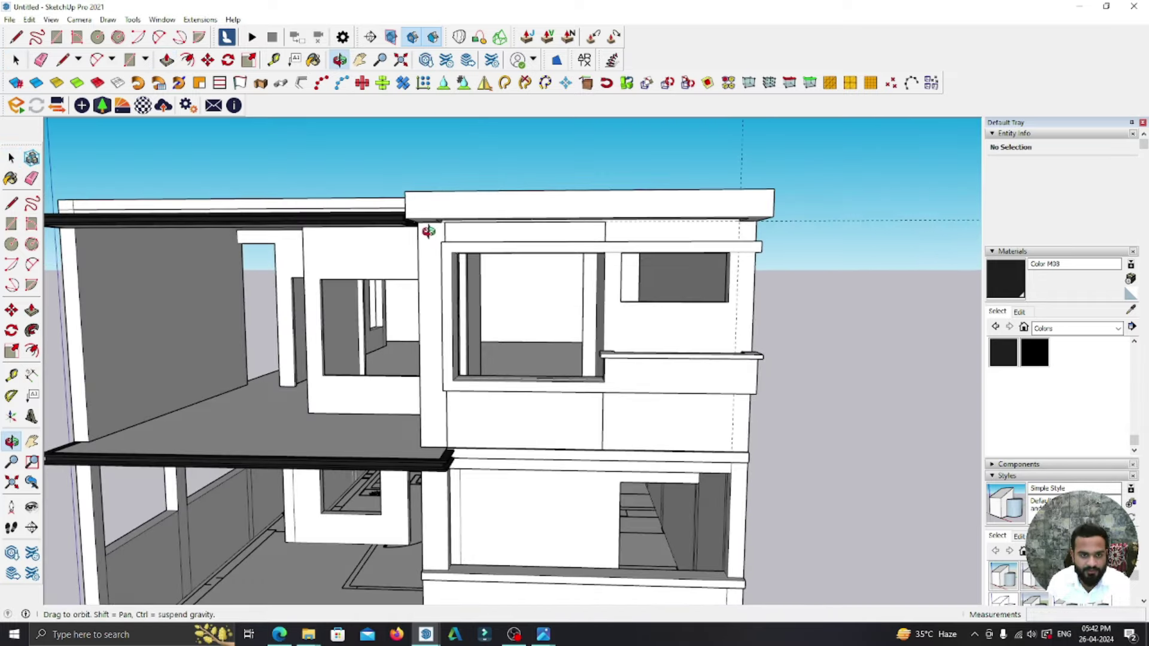
pyautogui.scroll(-3, 407, 230)
pyautogui.scroll(5, 407, 230)
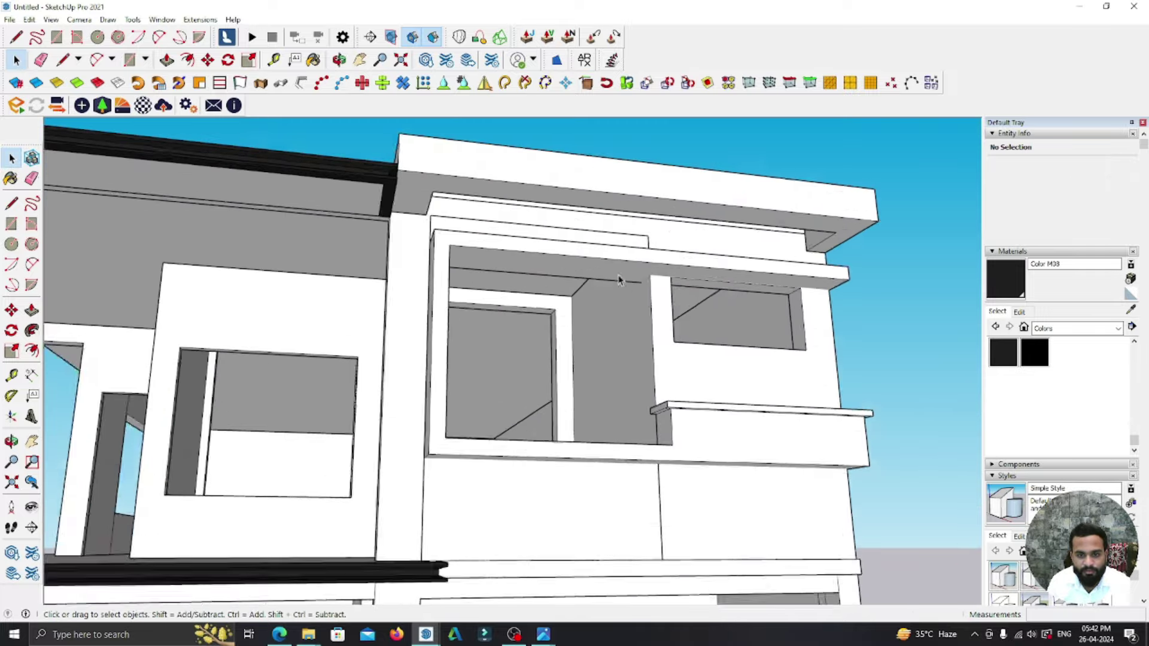
pyautogui.moveTo(680, 225)
pyautogui.mouseDown(button='middle')
pyautogui.moveTo(457, 235)
pyautogui.moveTo(206, 197)
pyautogui.moveTo(238, 251)
pyautogui.moveTo(953, 309)
pyautogui.moveTo(943, 334)
pyautogui.moveTo(142, 329)
pyautogui.moveTo(197, 367)
pyautogui.mouseUp(button='middle')
pyautogui.moveTo(627, 262)
pyautogui.mouseDown(button='middle')
pyautogui.moveTo(506, 282)
pyautogui.moveTo(587, 398)
pyautogui.moveTo(680, 372)
pyautogui.moveTo(435, 333)
pyautogui.moveTo(475, 302)
pyautogui.mouseUp(button='middle')
pyautogui.scroll(2, 457, 321)
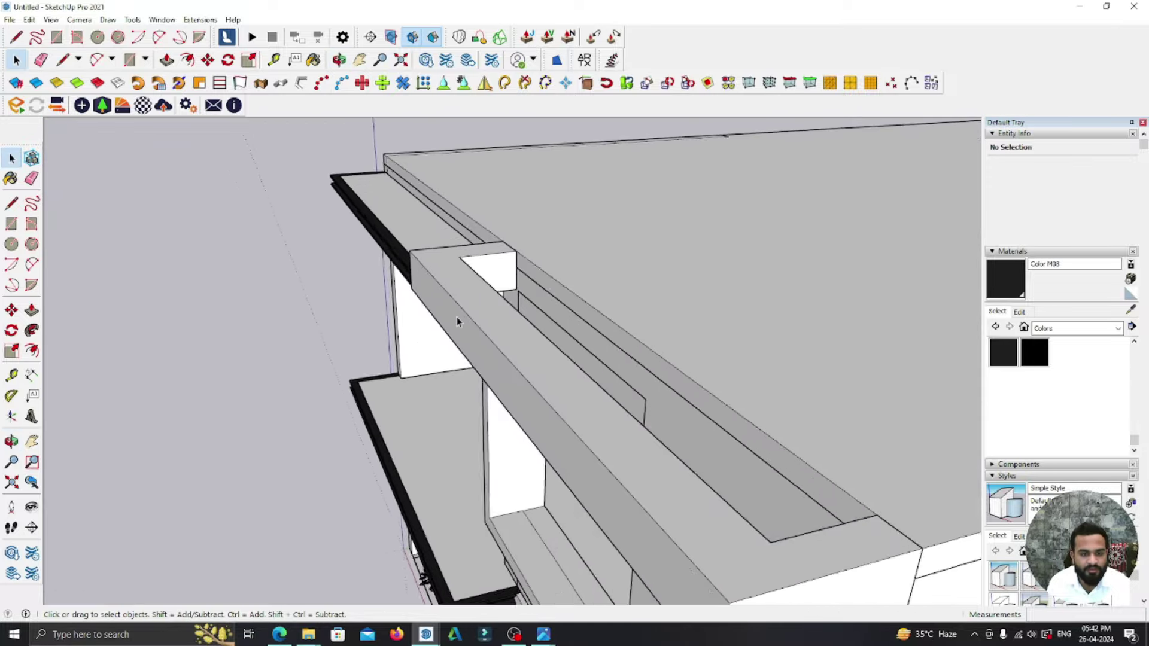
pyautogui.scroll(2, 452, 323)
pyautogui.scroll(2, 451, 324)
pyautogui.press('p')
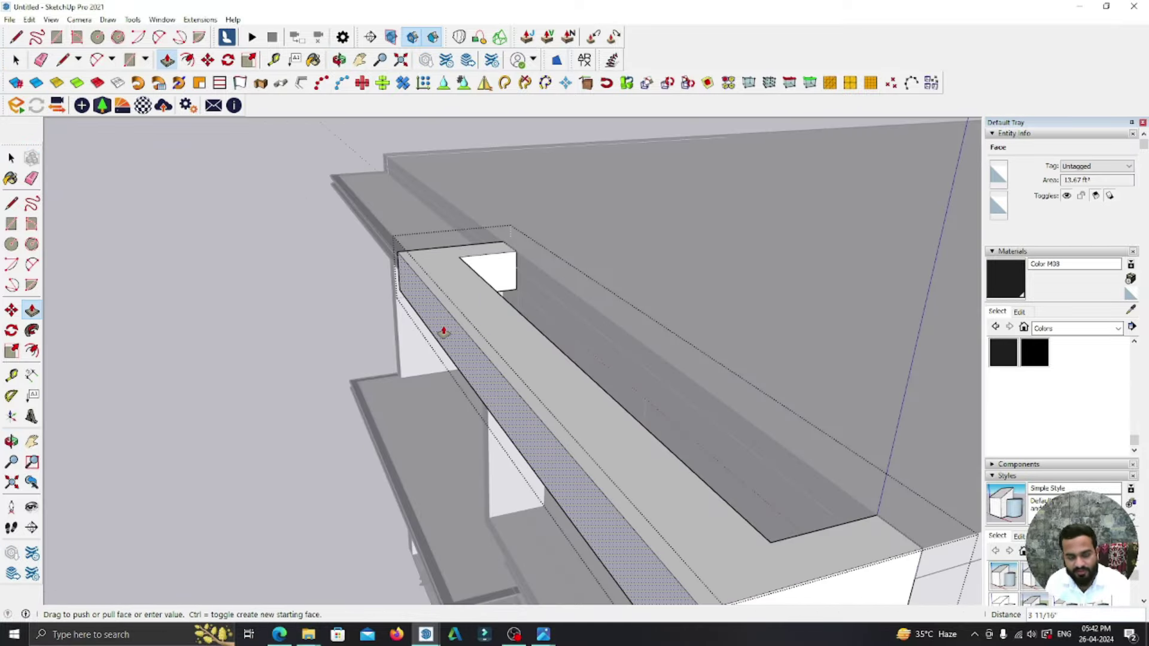
pyautogui.hotkey('shift', 'z')
pyautogui.moveTo(854, 351)
pyautogui.mouseDown(button='middle')
pyautogui.moveTo(560, 185)
pyautogui.moveTo(559, 505)
pyautogui.mouseUp(button='middle')
pyautogui.scroll(-3, 559, 505)
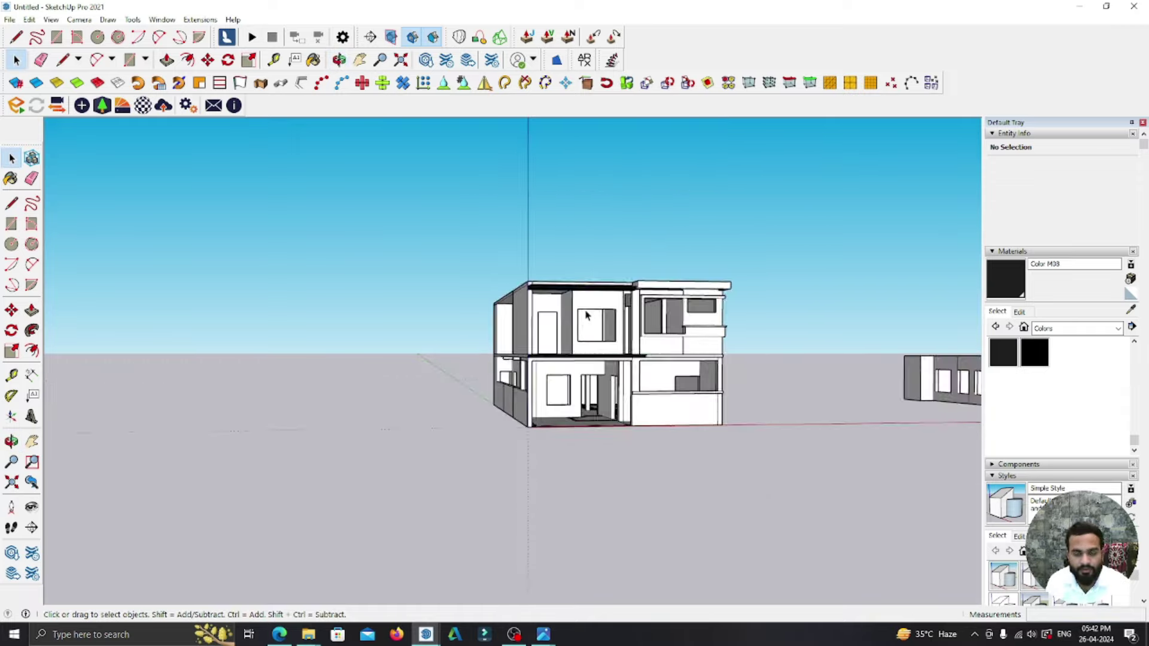
pyautogui.scroll(5, 616, 287)
pyautogui.scroll(2, 783, 271)
pyautogui.scroll(-3, 783, 271)
pyautogui.scroll(3, 655, 375)
pyautogui.moveTo(654, 374)
pyautogui.mouseDown(button='middle')
pyautogui.moveTo(908, 356)
pyautogui.moveTo(592, 389)
pyautogui.mouseUp(button='middle')
# - Shift the lower black cornice sideways and extend its profile to the slab end
pyautogui.click(591, 374)
pyautogui.scroll(2, 588, 335)
pyautogui.press('m')
pyautogui.click(605, 315)
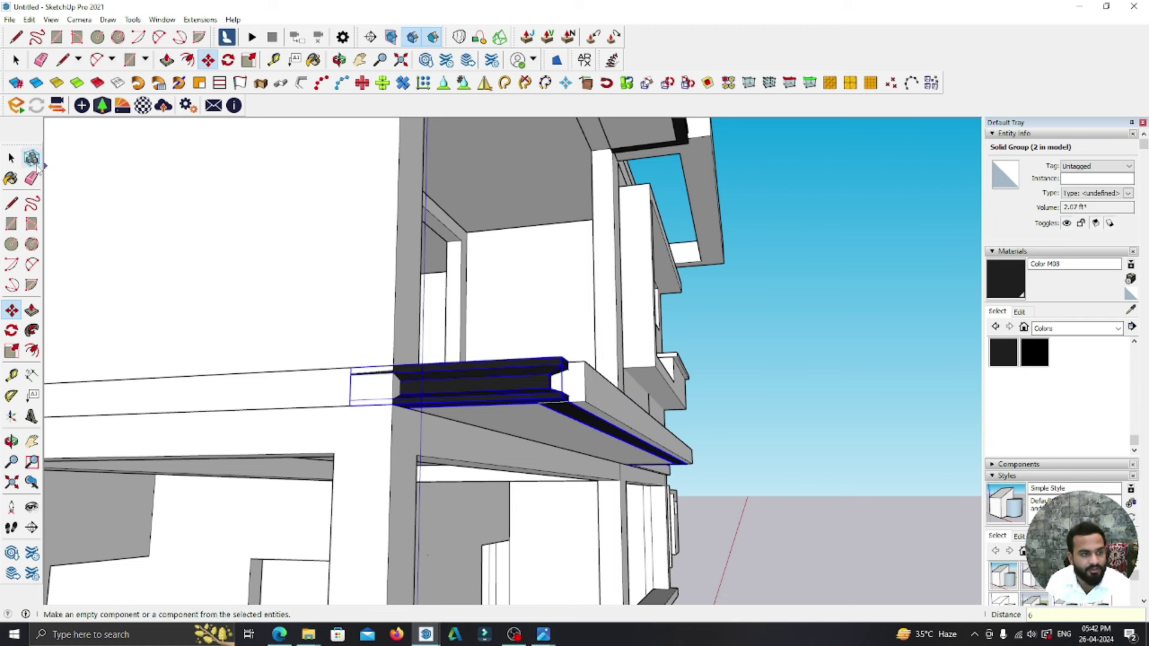
pyautogui.click(12, 159)
pyautogui.press('Escape')
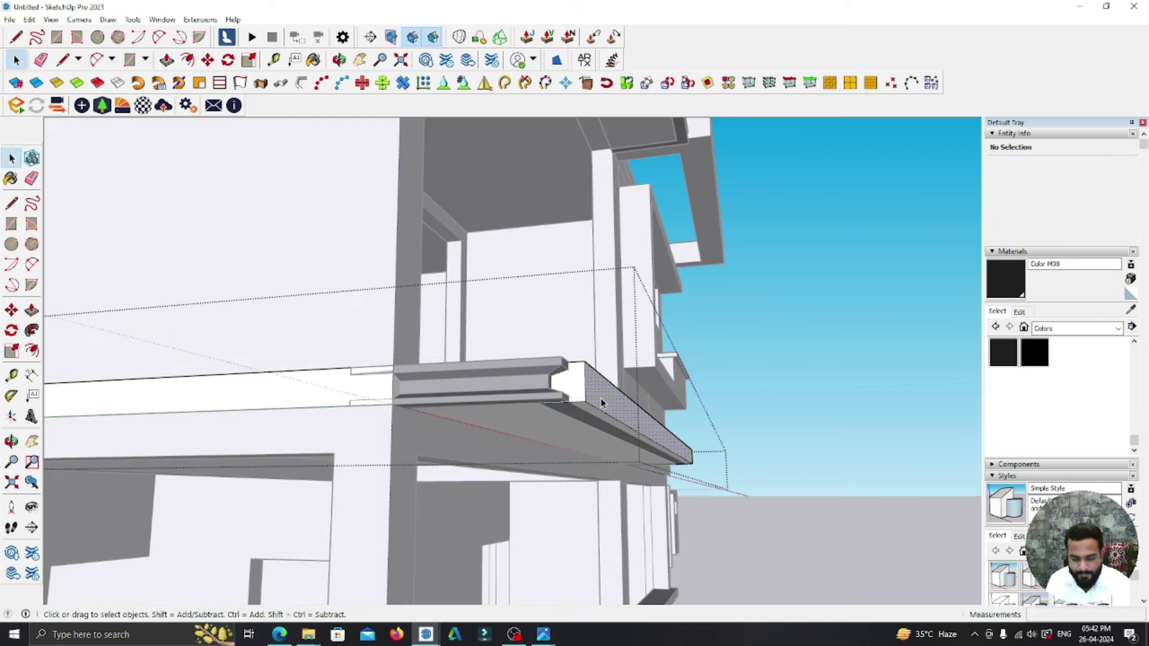
pyautogui.press('p')
pyautogui.click(599, 404)
pyautogui.scroll(2, 599, 404)
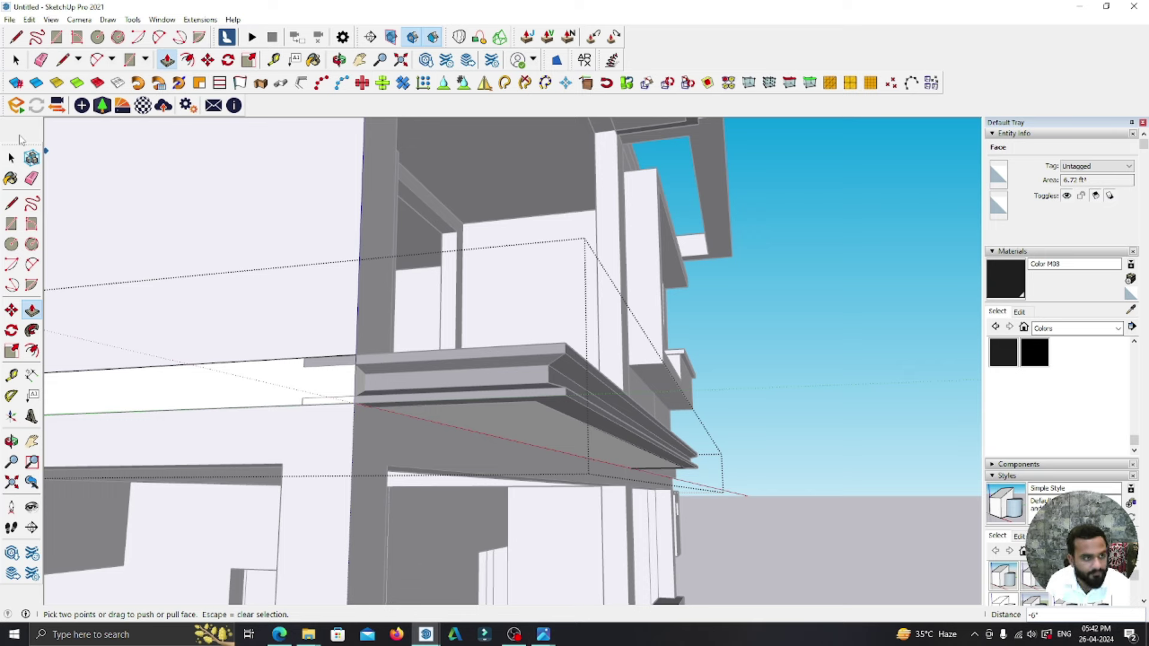
# - Orbit around the extended slab's underside, ending on a frontal building view
pyautogui.press('space')
pyautogui.scroll(-5, 598, 404)
pyautogui.moveTo(598, 359)
pyautogui.mouseDown(button='middle')
pyautogui.moveTo(606, 264)
pyautogui.moveTo(624, 273)
pyautogui.mouseUp(button='middle')
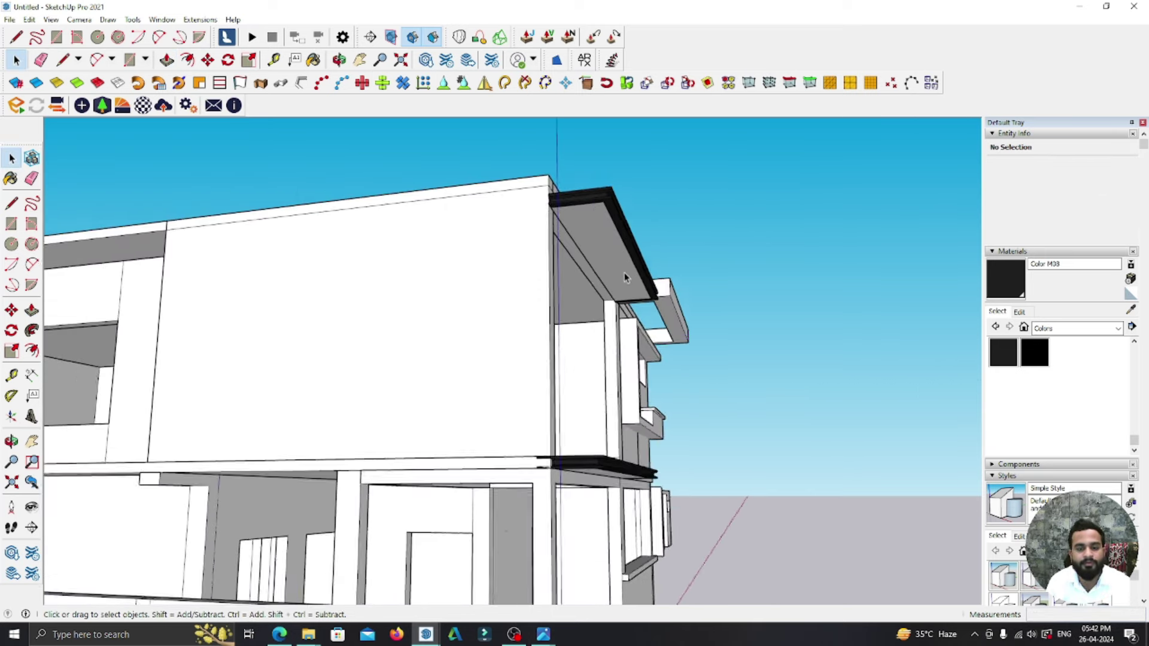
pyautogui.scroll(5, 625, 235)
pyautogui.moveTo(624, 232); pyautogui.dragTo(539, 383, button='middle')
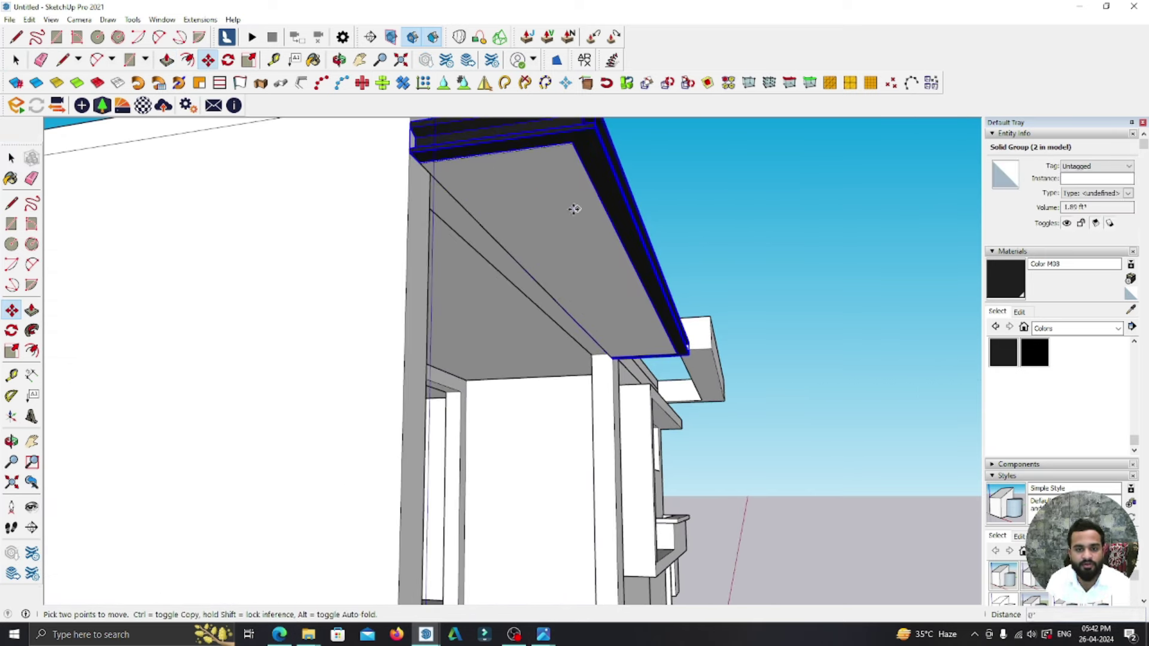
pyautogui.scroll(-5, 531, 390)
pyautogui.moveTo(531, 389)
pyautogui.mouseDown(button='middle')
pyautogui.moveTo(474, 338)
pyautogui.moveTo(539, 277)
pyautogui.moveTo(420, 375)
pyautogui.moveTo(483, 273)
pyautogui.mouseUp(button='middle')
# - Zoom to the roof planter and place guides from its edge and recess corner
pyautogui.scroll(4, 475, 339)
pyautogui.scroll(-2, 586, 353)
pyautogui.scroll(3, 538, 277)
pyautogui.scroll(3, 420, 375)
pyautogui.scroll(2, 508, 443)
pyautogui.scroll(2, 393, 424)
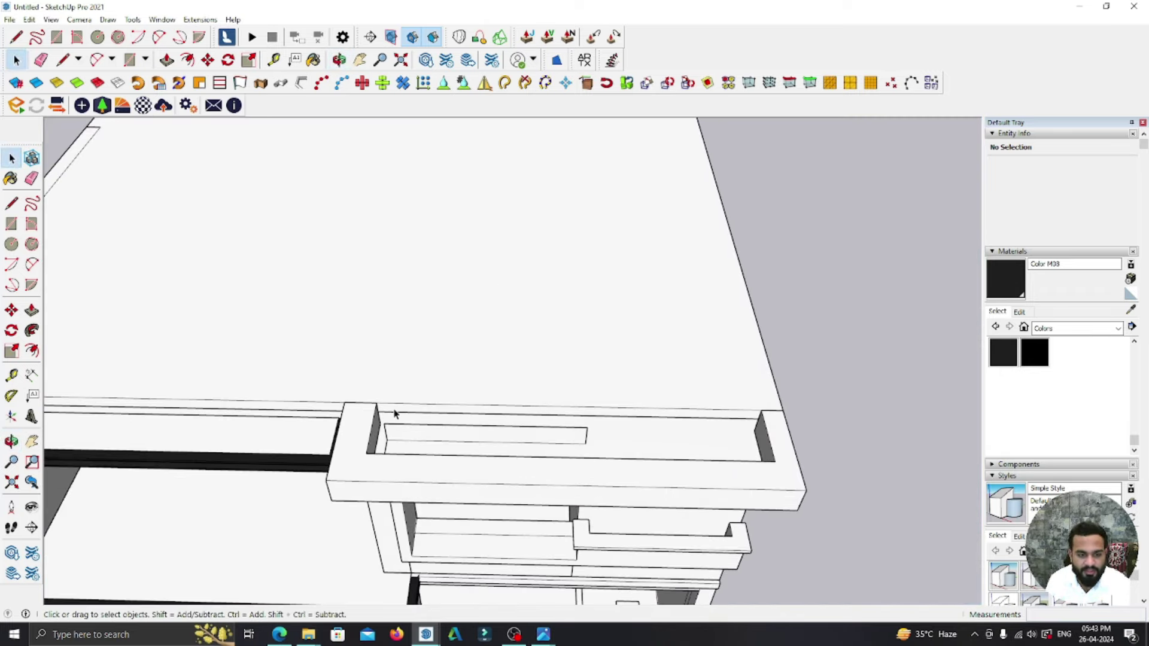
pyautogui.scroll(1, 397, 419)
pyautogui.scroll(1, 397, 431)
pyautogui.scroll(-1, 473, 407)
pyautogui.scroll(-1, 469, 413)
pyautogui.scroll(1, 469, 410)
pyautogui.scroll(1, 469, 411)
pyautogui.press('t')
pyautogui.scroll(1, 400, 388)
pyautogui.scroll(1, 359, 413)
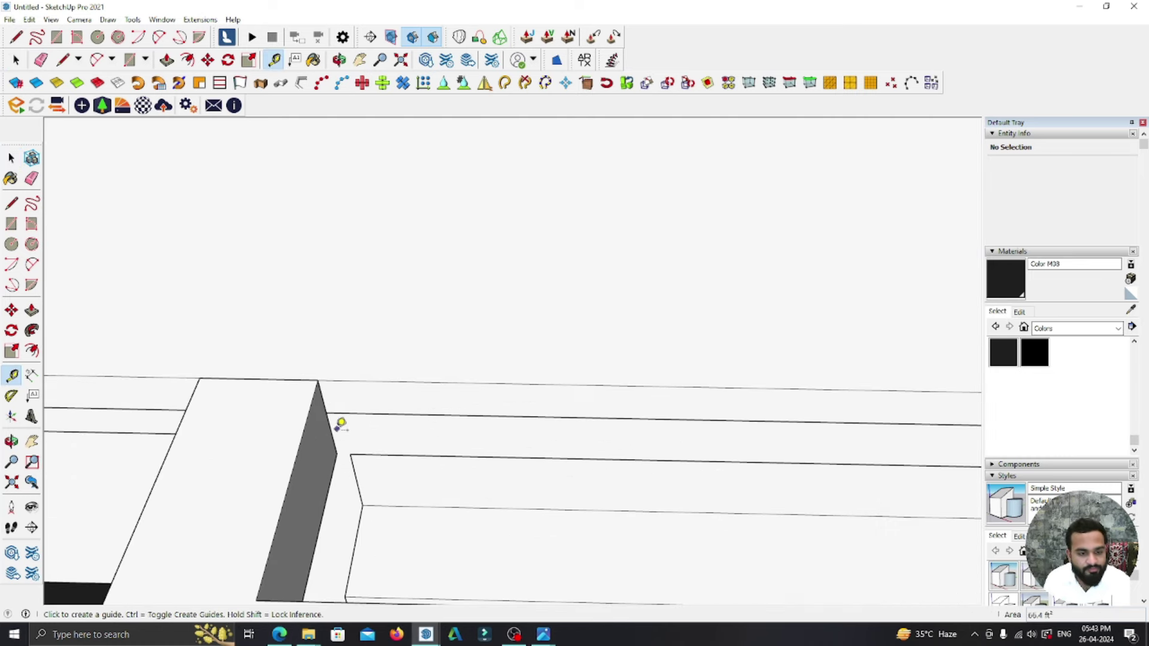
pyautogui.click(341, 424)
pyautogui.scroll(-2, 377, 417)
pyautogui.scroll(1, 431, 403)
pyautogui.scroll(1, 393, 409)
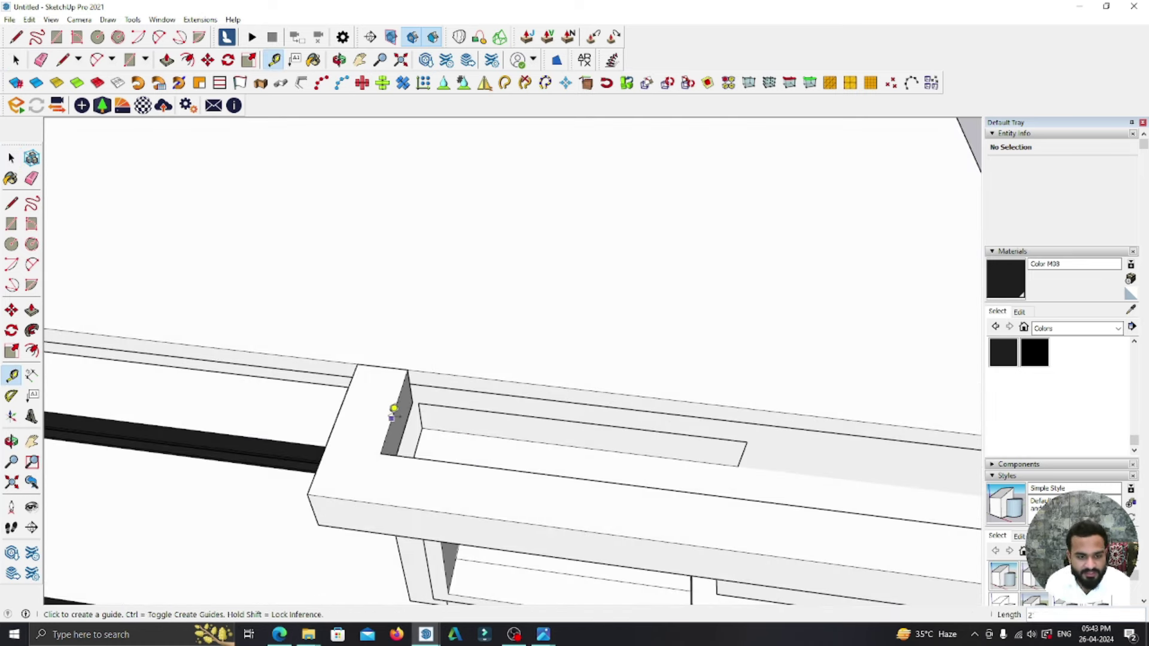
pyautogui.click(399, 408)
pyautogui.scroll(-2, 399, 410)
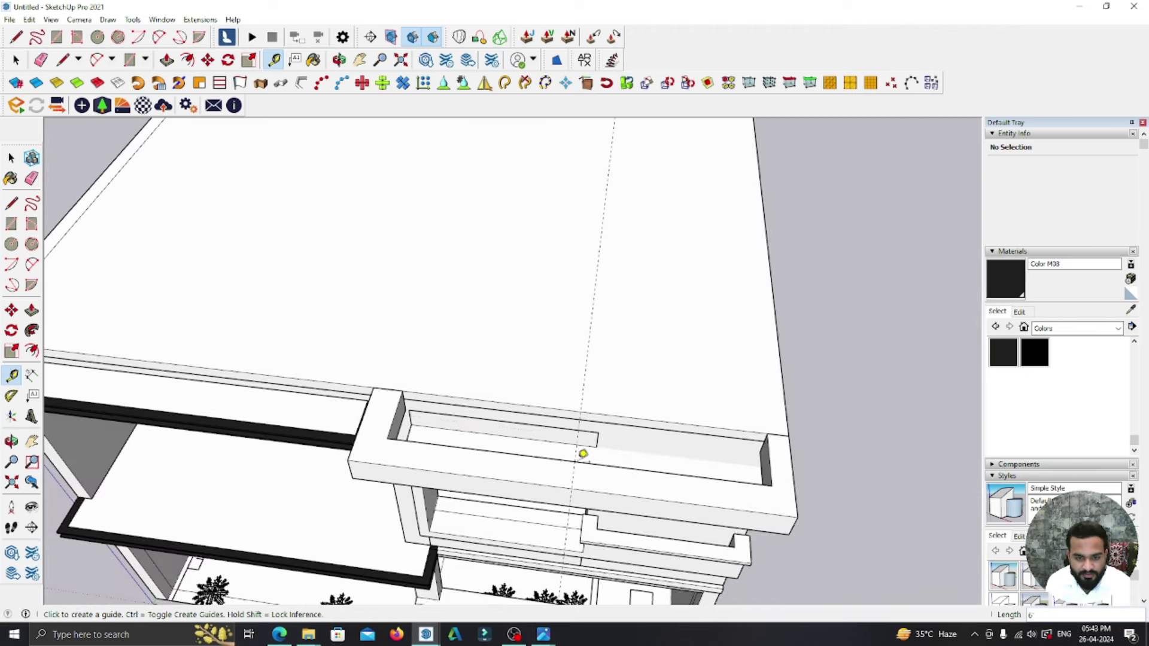
pyautogui.scroll(1, 580, 452)
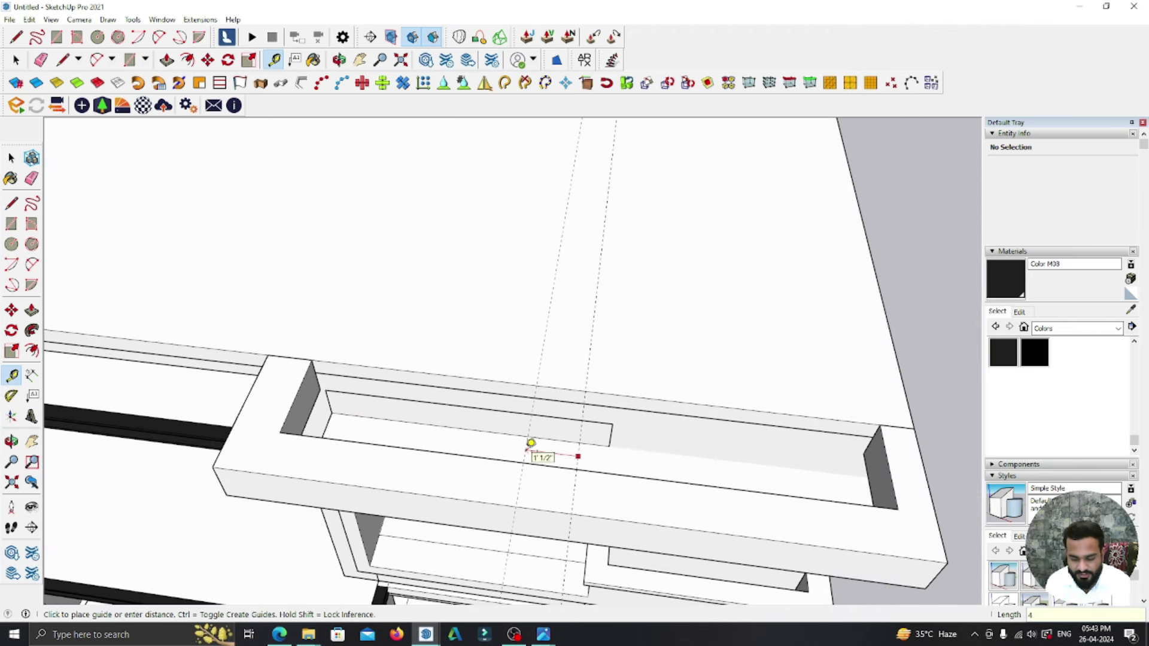
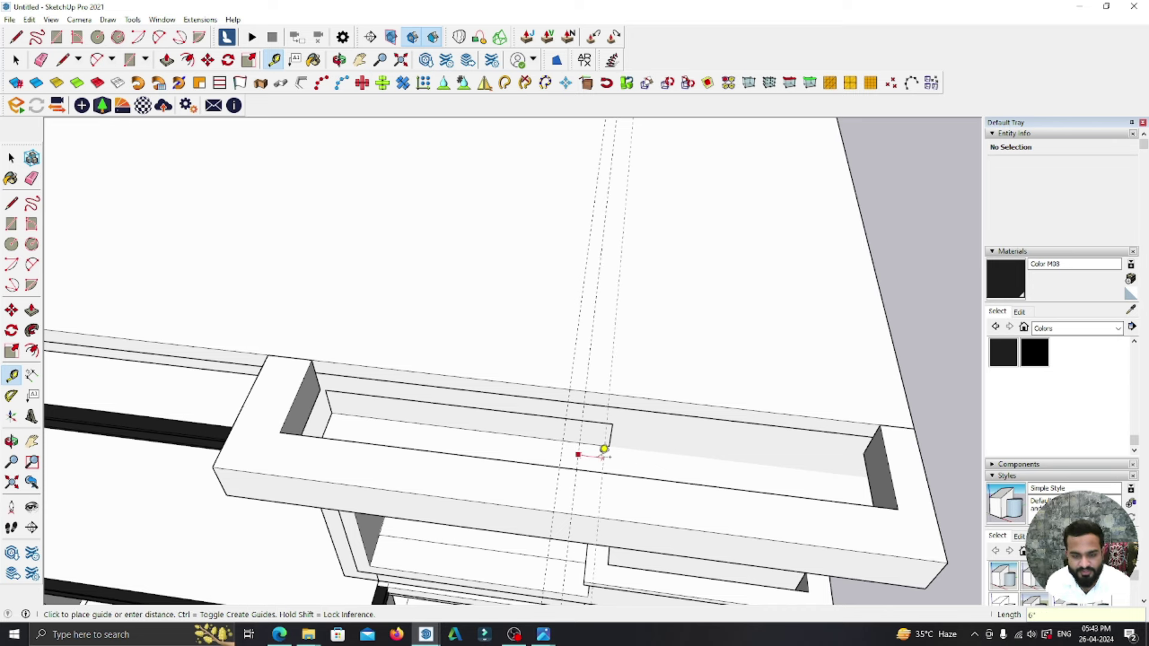
# - Draw a rectangle face on the top louvre frame and make it a group
pyautogui.moveTo(609, 450)
pyautogui.mouseDown(button='middle')
pyautogui.moveTo(313, 464)
pyautogui.moveTo(174, 457)
pyautogui.moveTo(236, 392)
pyautogui.mouseUp(button='middle')
pyautogui.press('r')
pyautogui.scroll(1, 303, 361)
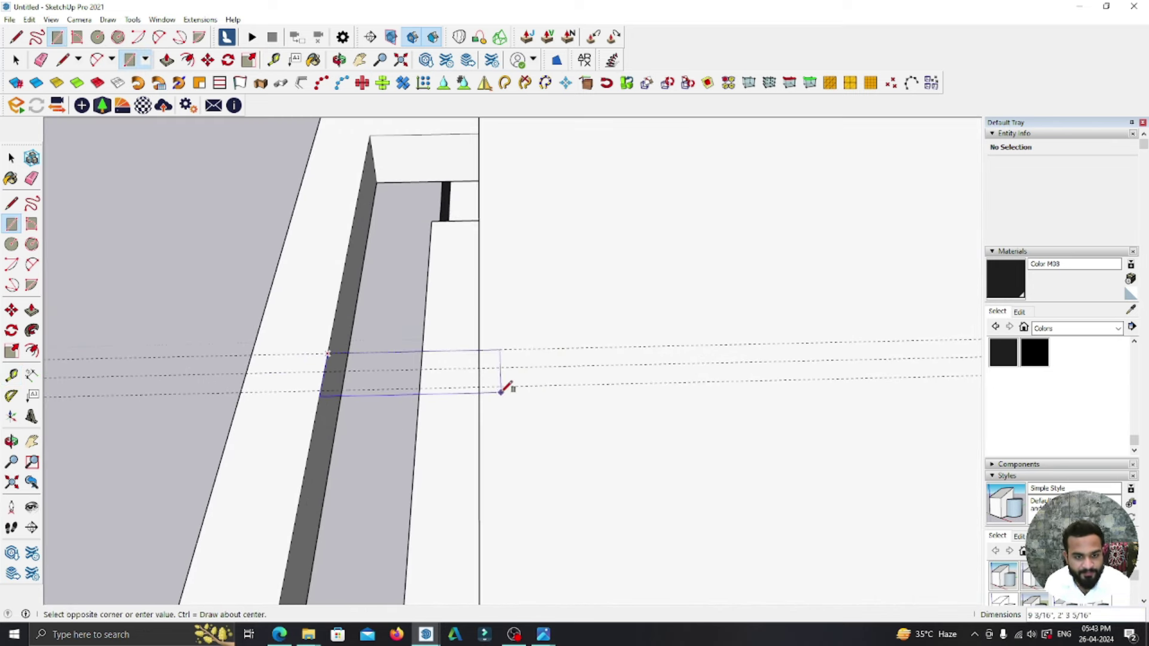
pyautogui.click(480, 387)
pyautogui.click(11, 158)
pyautogui.moveTo(182, 298)
pyautogui.mouseDown(button='middle')
pyautogui.moveTo(698, 441)
pyautogui.moveTo(519, 329)
pyautogui.moveTo(546, 295)
pyautogui.mouseUp(button='middle')
pyautogui.scroll(5, 573, 334)
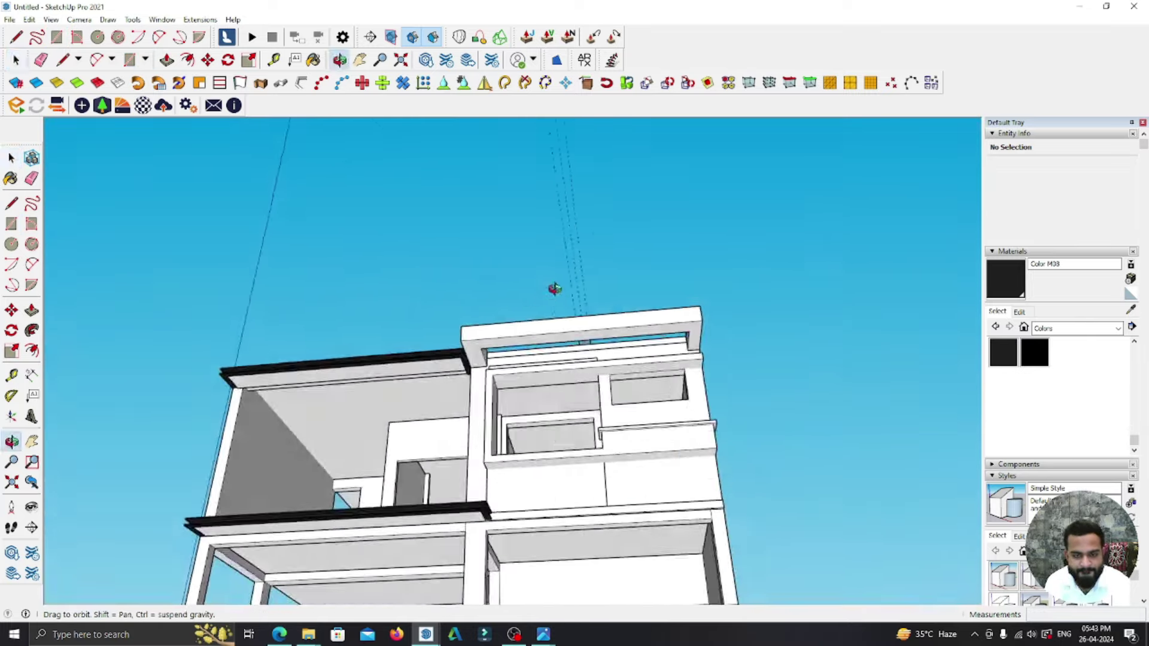
pyautogui.scroll(5, 580, 377)
pyautogui.scroll(5, 595, 333)
pyautogui.rightClick(595, 345)
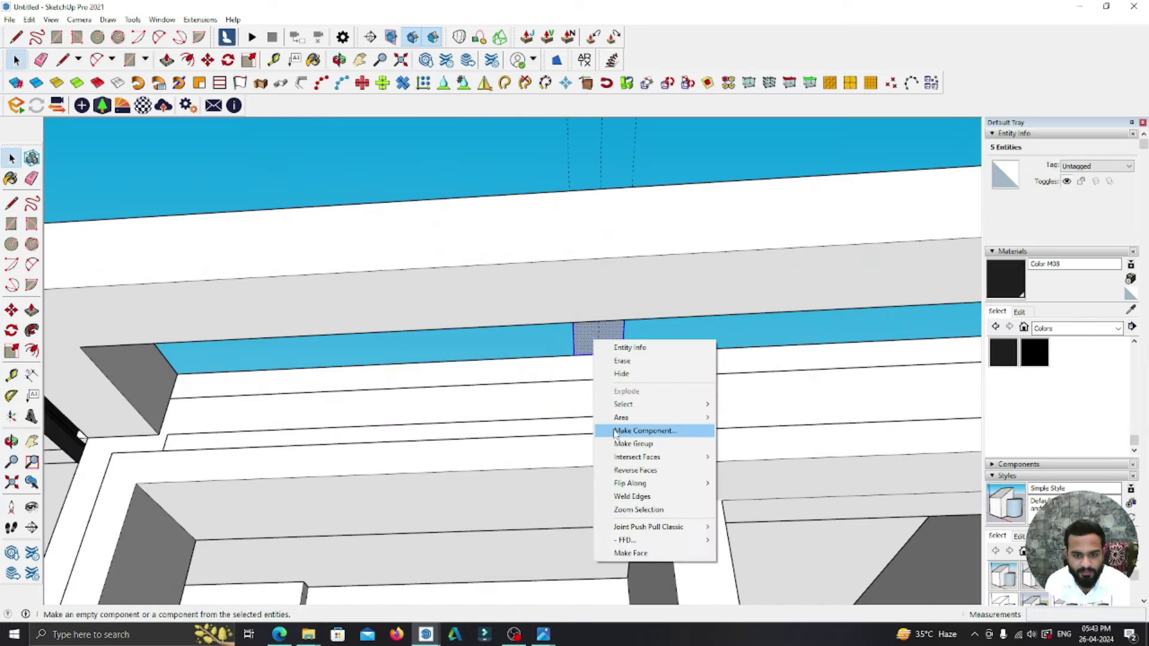
pyautogui.click(633, 443)
# - Push/Pull the grouped face down to the frame to form a solid slat
pyautogui.scroll(3, 584, 334)
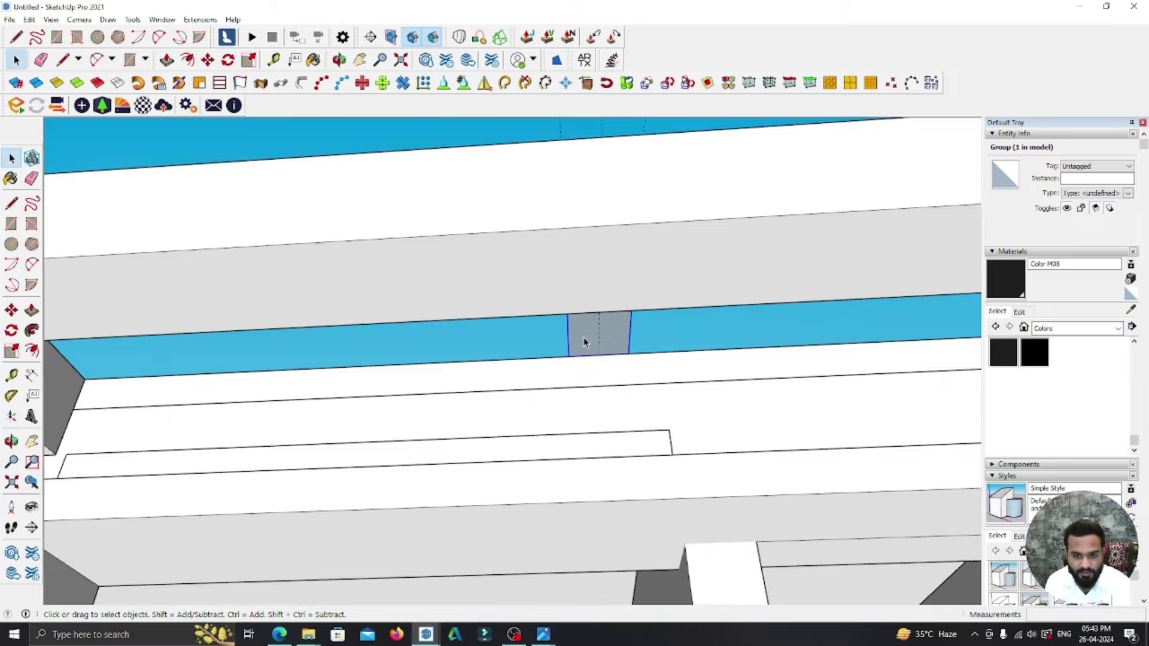
pyautogui.scroll(3, 586, 331)
pyautogui.press('p')
pyautogui.click(587, 329)
pyautogui.click(516, 304)
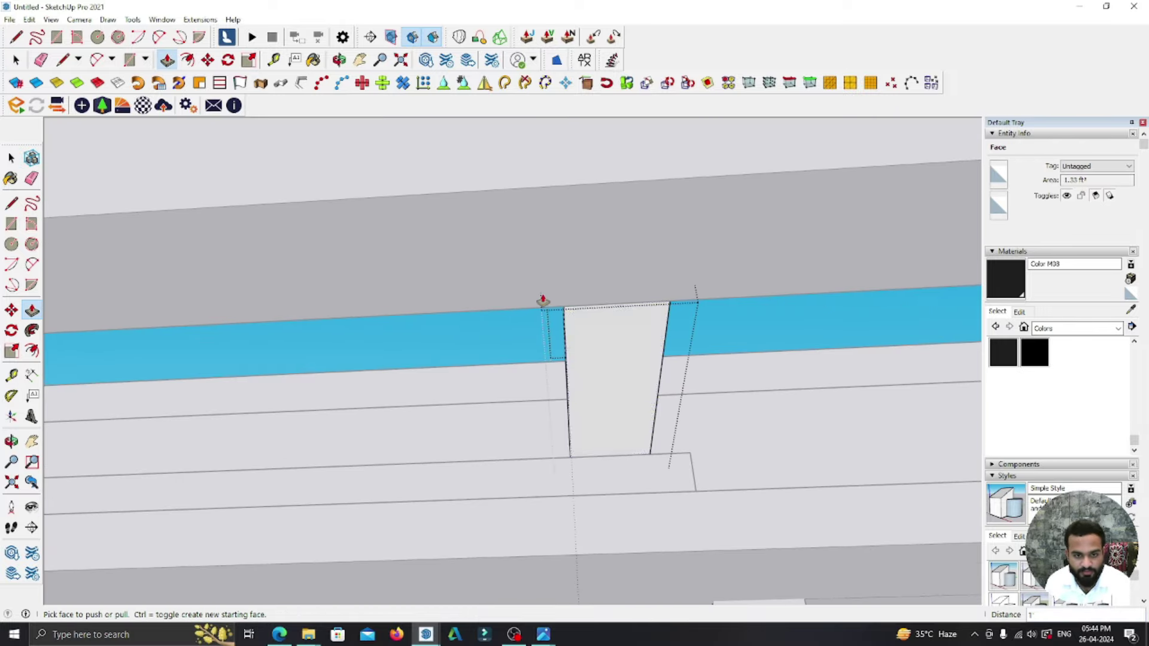
pyautogui.scroll(-5, 513, 384)
pyautogui.scroll(-2, 513, 385)
pyautogui.click(12, 158)
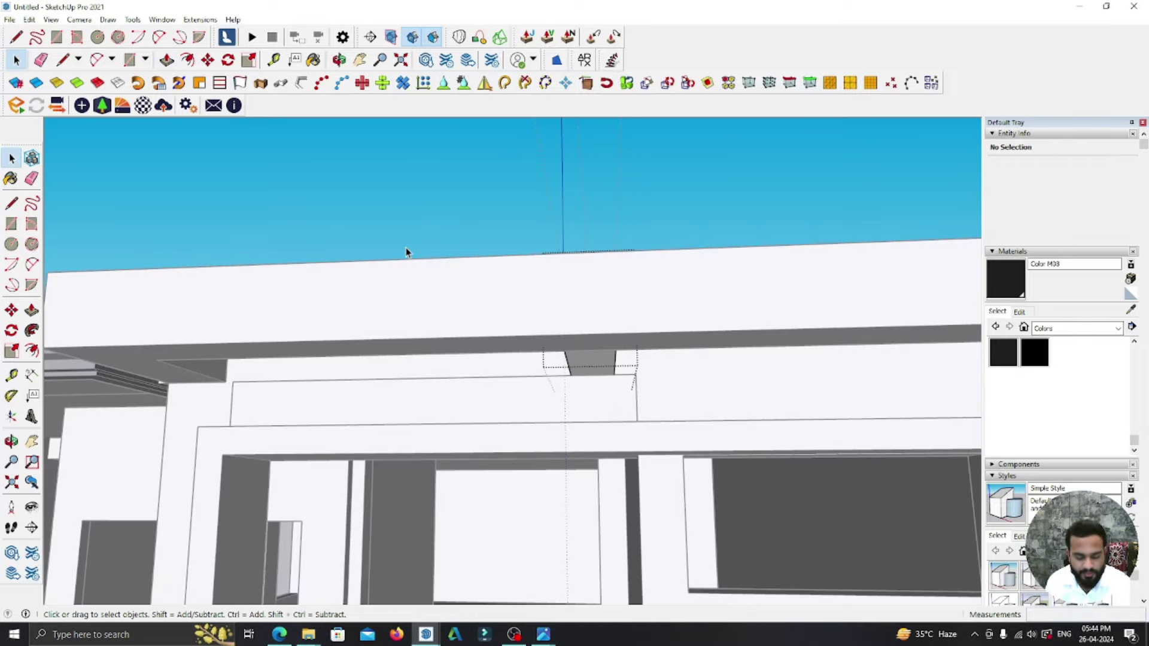
pyautogui.scroll(-5, 538, 441)
pyautogui.moveTo(539, 442)
pyautogui.mouseDown(button='middle')
pyautogui.moveTo(552, 367)
pyautogui.moveTo(536, 351)
pyautogui.moveTo(518, 417)
pyautogui.mouseUp(button='middle')
pyautogui.scroll(5, 541, 397)
# - Copy the slat to the left along the frame
pyautogui.click(545, 399)
pyautogui.press('m')
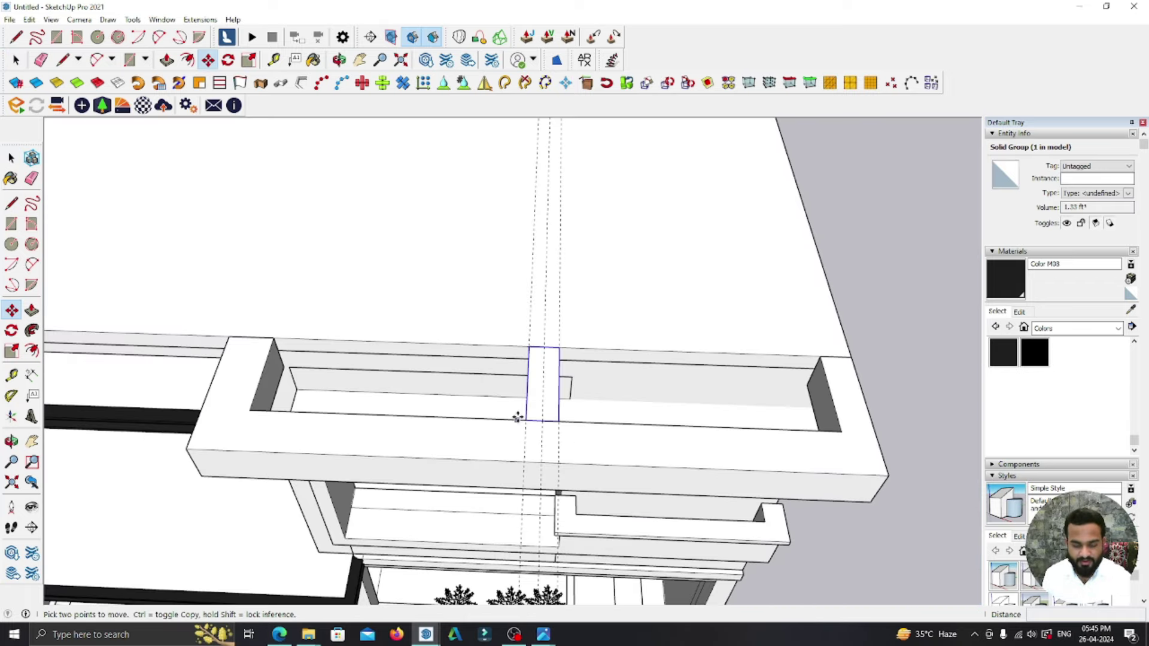
pyautogui.scroll(3, 548, 340)
pyautogui.click(546, 349)
pyautogui.press('ctrl')
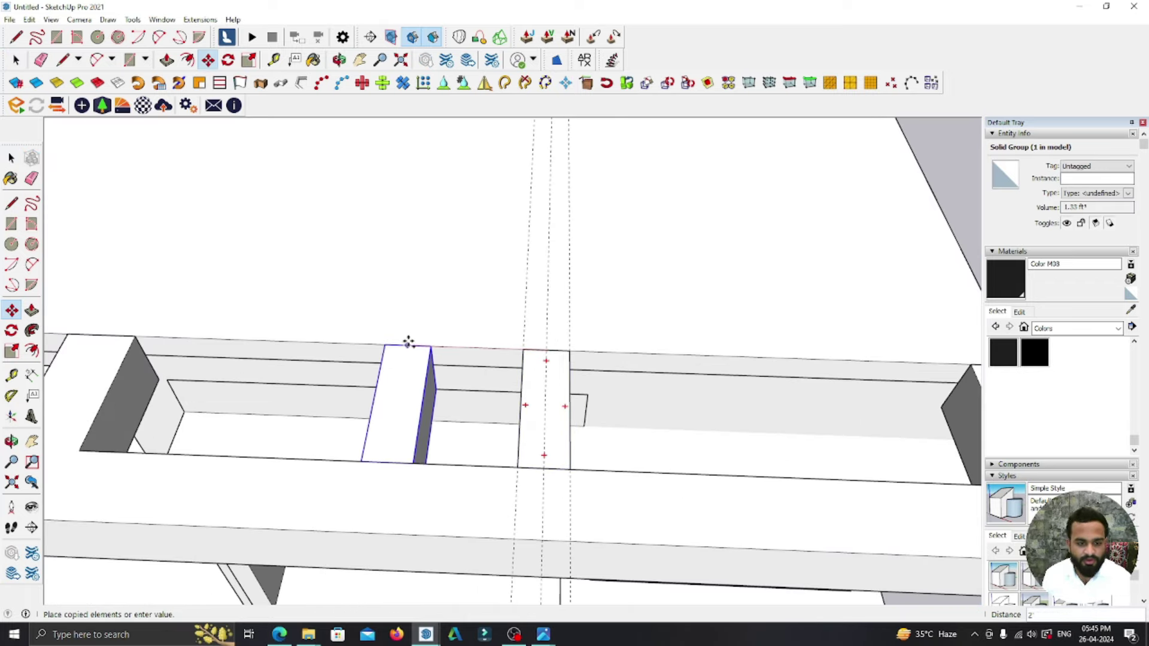
pyautogui.click(407, 341)
pyautogui.moveTo(410, 335); pyautogui.dragTo(546, 356, button='middle')
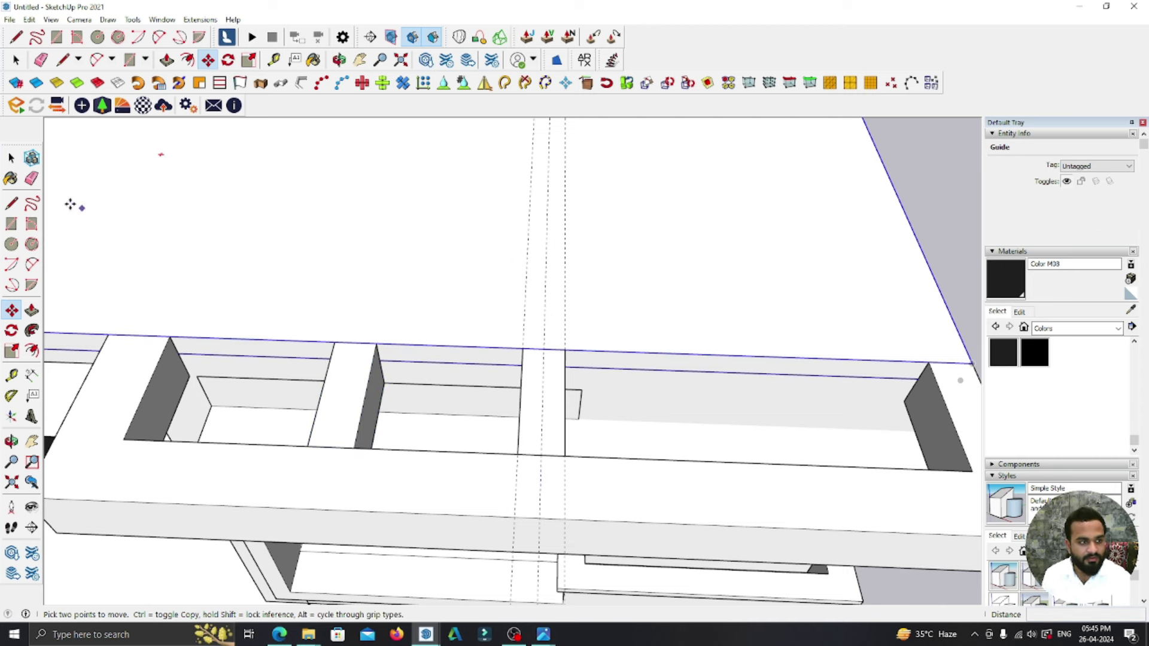
# - Copy the middle slat to the right, giving three slats across the frame
pyautogui.click(11, 157)
pyautogui.click(558, 423)
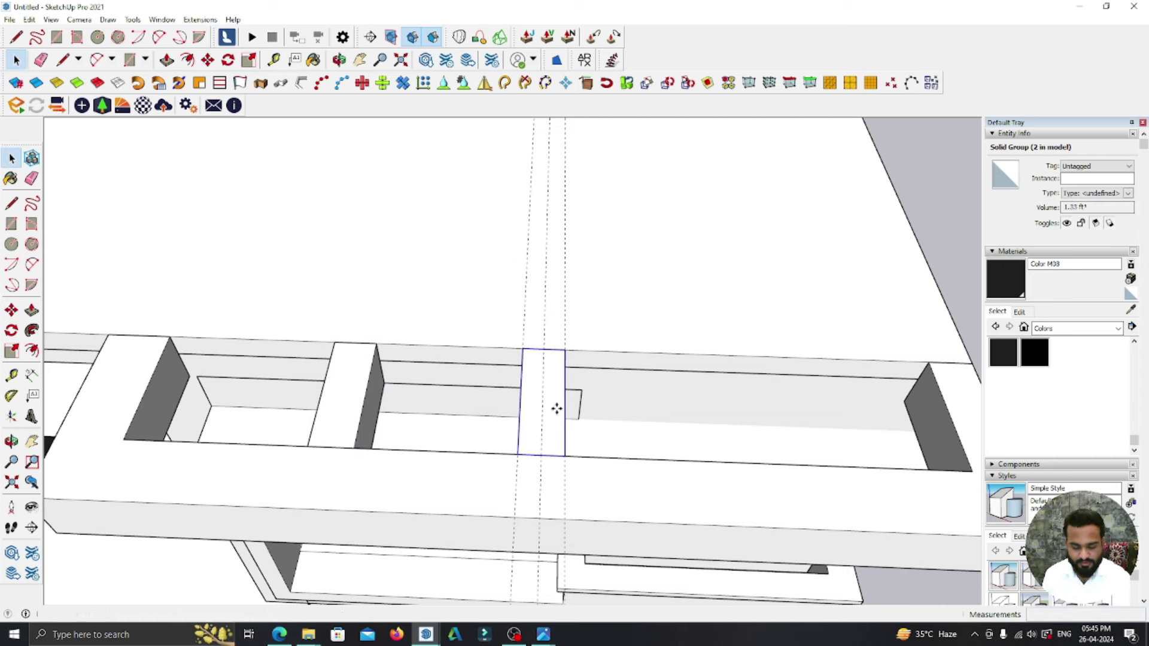
pyautogui.press('m')
pyautogui.scroll(1, 544, 346)
pyautogui.click(544, 346)
pyautogui.press('ctrl')
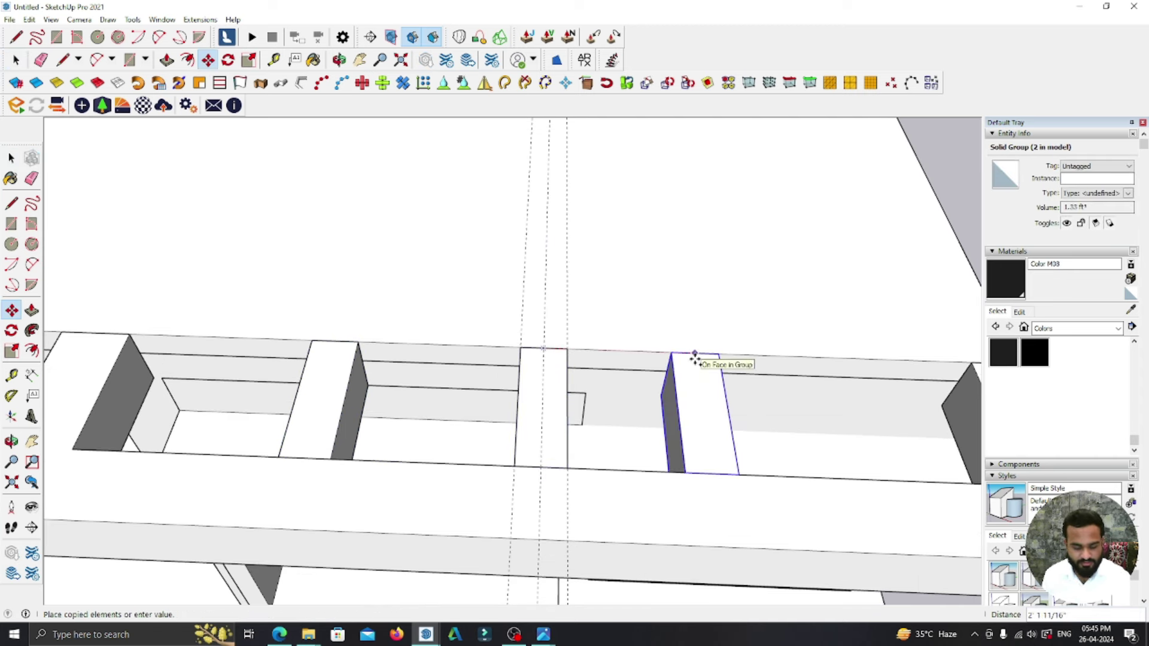
pyautogui.press('Return')
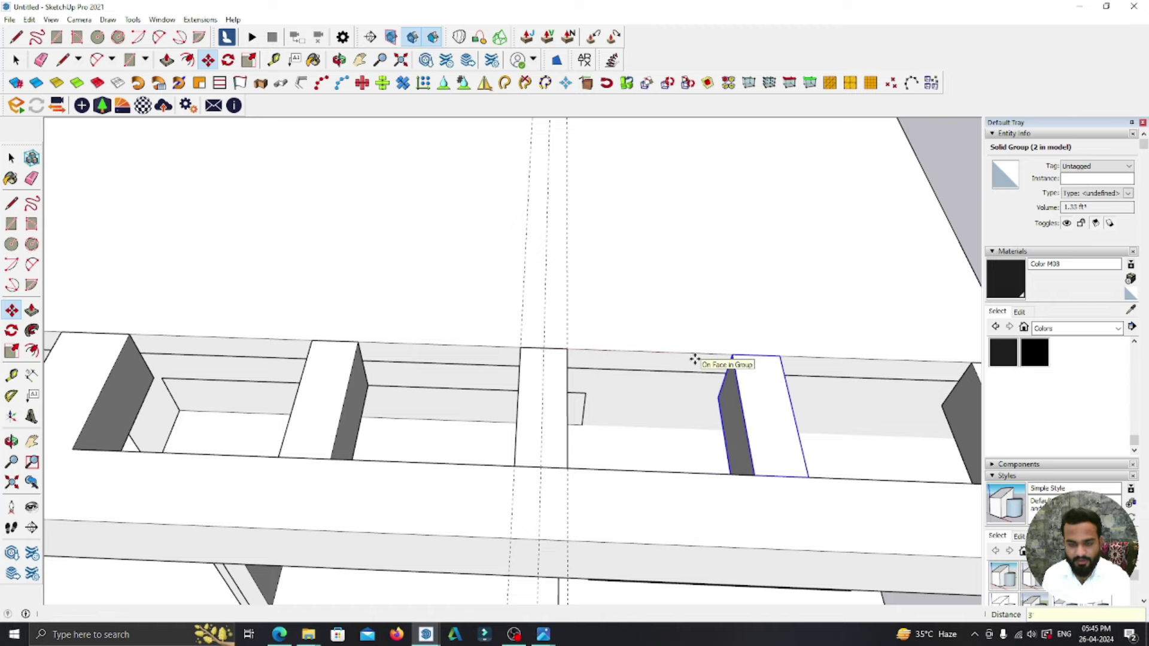
pyautogui.scroll(-2, 513, 397)
pyautogui.scroll(-3, 539, 269)
pyautogui.scroll(-2, 577, 388)
# - Orbit around the building to view the roof and the whole facade
pyautogui.press('e')
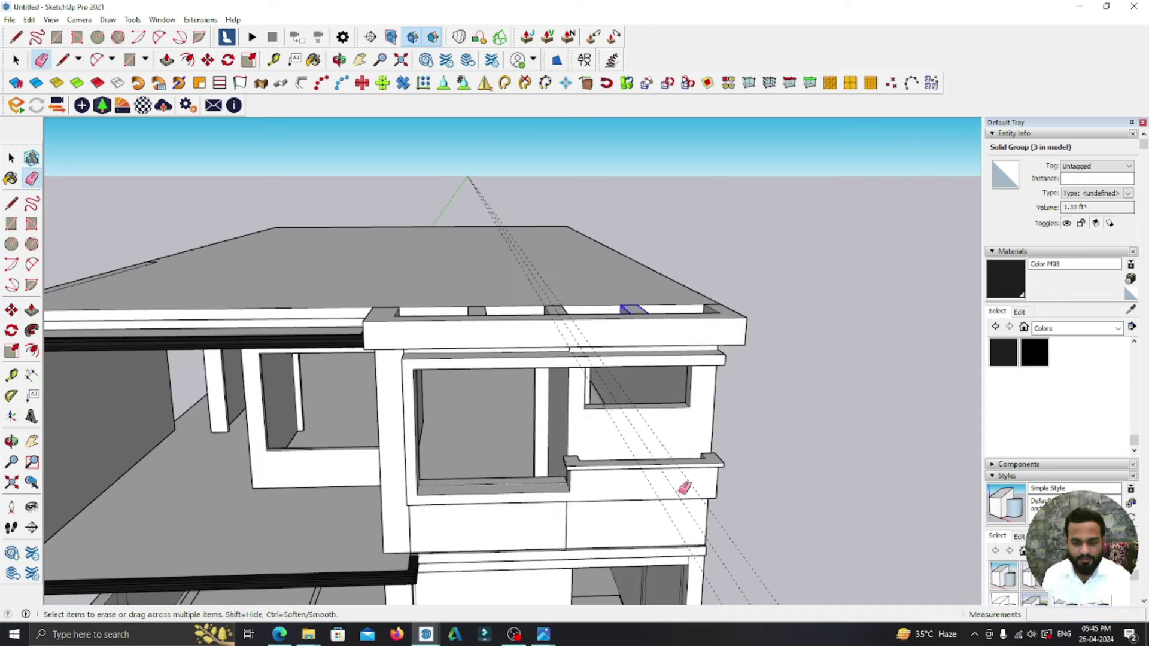
pyautogui.moveTo(539, 313); pyautogui.dragTo(741, 455, button='middle')
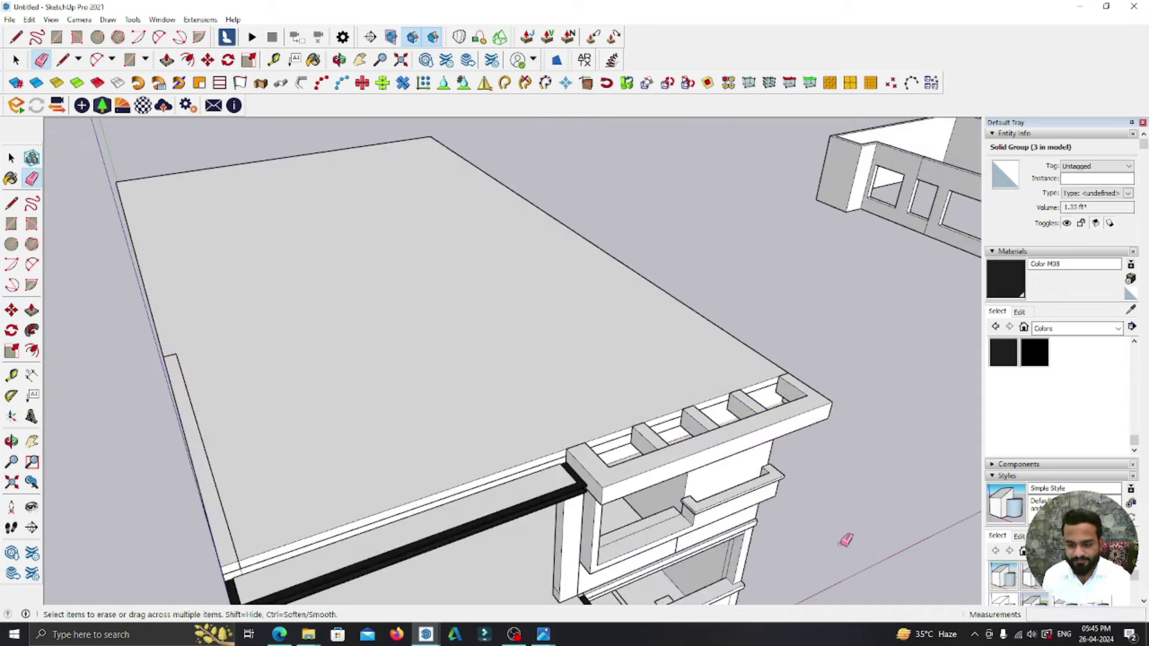
pyautogui.moveTo(845, 540); pyautogui.dragTo(350, 224, button='middle')
pyautogui.click(11, 158)
pyautogui.scroll(-5, 795, 538)
pyautogui.moveTo(795, 538)
pyautogui.mouseDown(button='middle')
pyautogui.moveTo(744, 349)
pyautogui.moveTo(580, 177)
pyautogui.mouseUp(button='middle')
pyautogui.scroll(5, 581, 177)
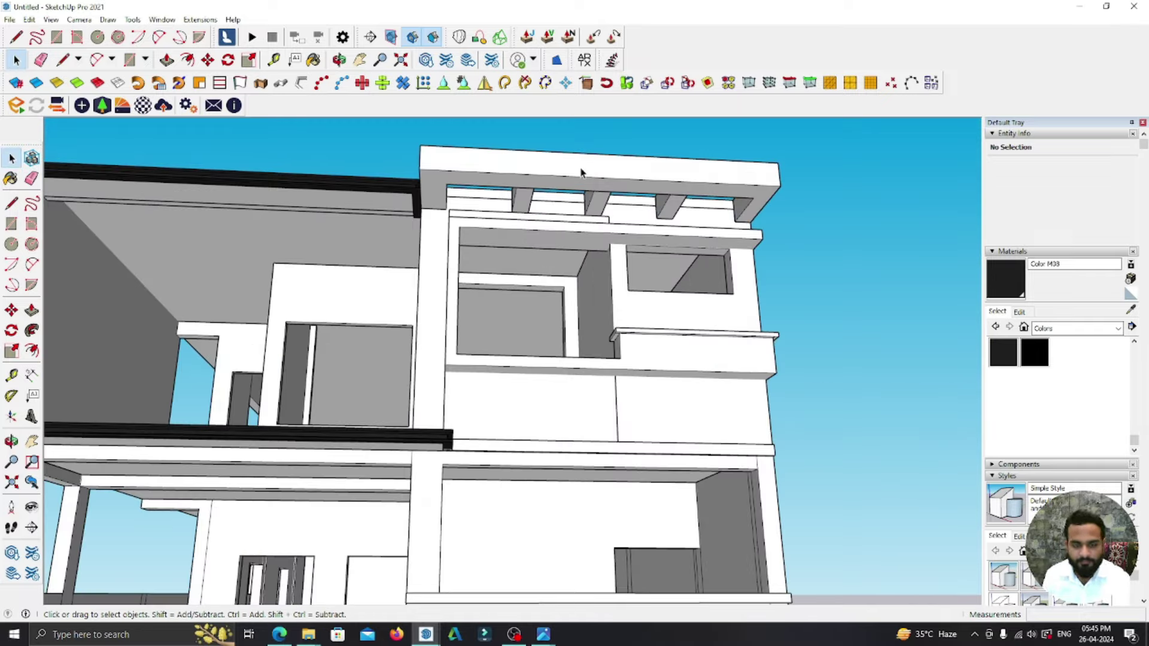
pyautogui.moveTo(566, 186)
pyautogui.mouseDown(button='middle')
pyautogui.moveTo(708, 139)
pyautogui.moveTo(559, 121)
pyautogui.moveTo(541, 133)
pyautogui.moveTo(564, 205)
pyautogui.moveTo(566, 263)
pyautogui.moveTo(544, 329)
pyautogui.moveTo(538, 313)
pyautogui.moveTo(618, 256)
pyautogui.moveTo(474, 410)
pyautogui.mouseUp(button='middle')
pyautogui.scroll(-3, 618, 256)
pyautogui.scroll(3, 482, 428)
pyautogui.scroll(3, 453, 457)
# - Start a Tape Measure guide from the roof edge
pyautogui.press('t')
pyautogui.scroll(2, 359, 442)
pyautogui.scroll(1, 359, 442)
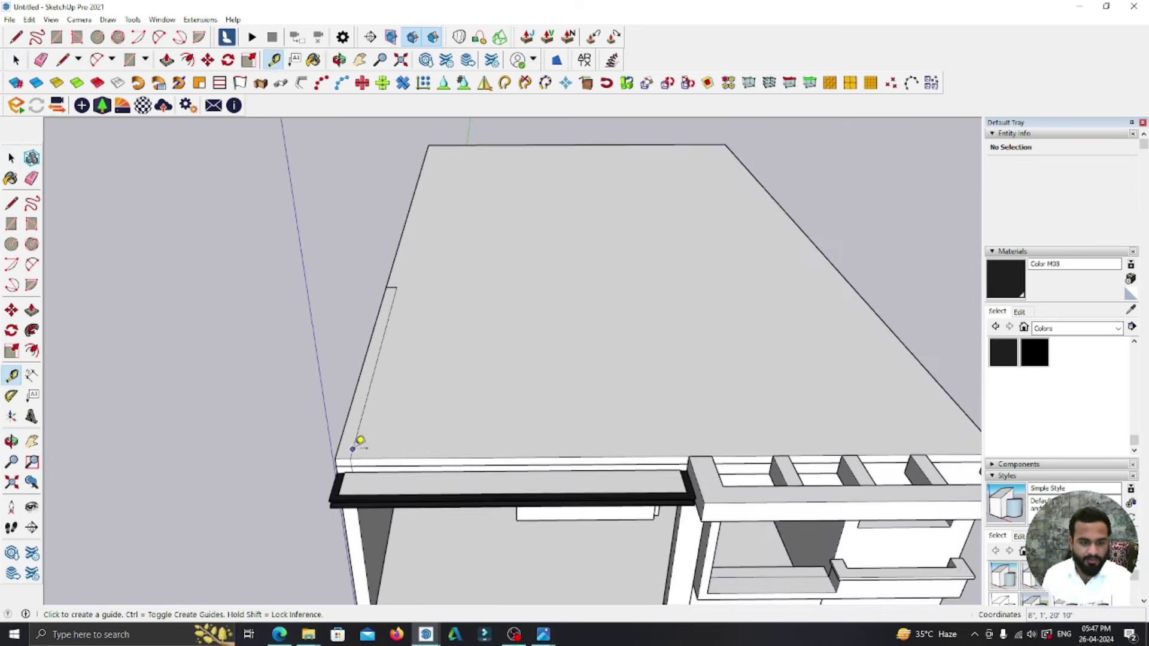
pyautogui.click(342, 433)
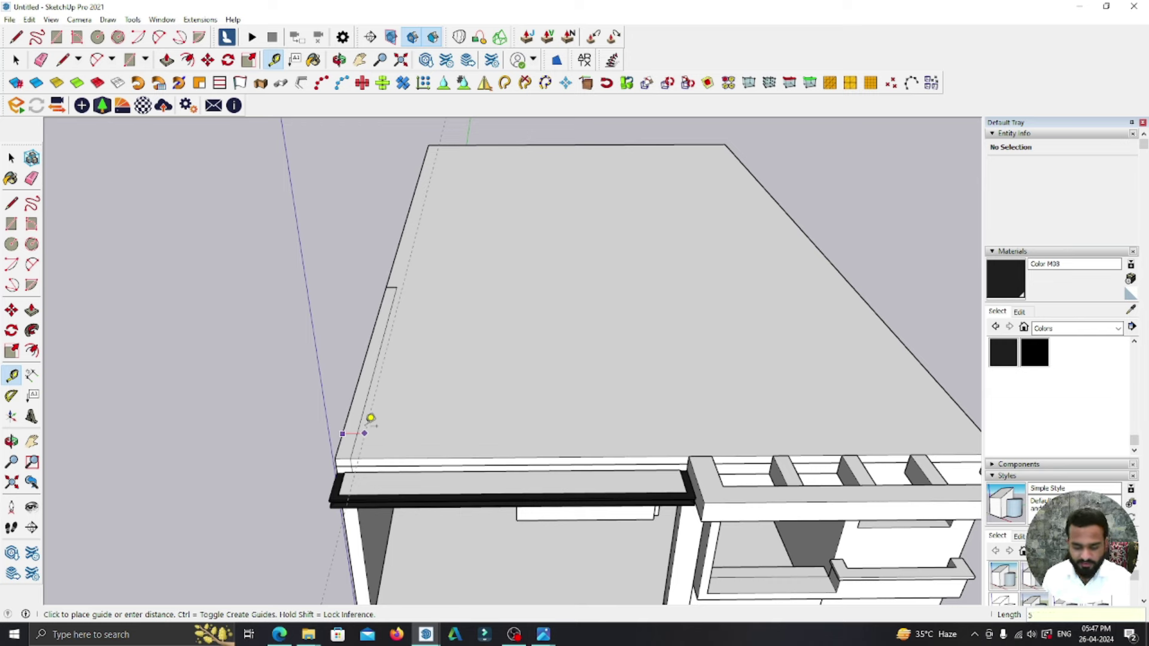
pyautogui.scroll(5, 686, 345)
pyautogui.scroll(2, 721, 393)
pyautogui.scroll(2, 700, 337)
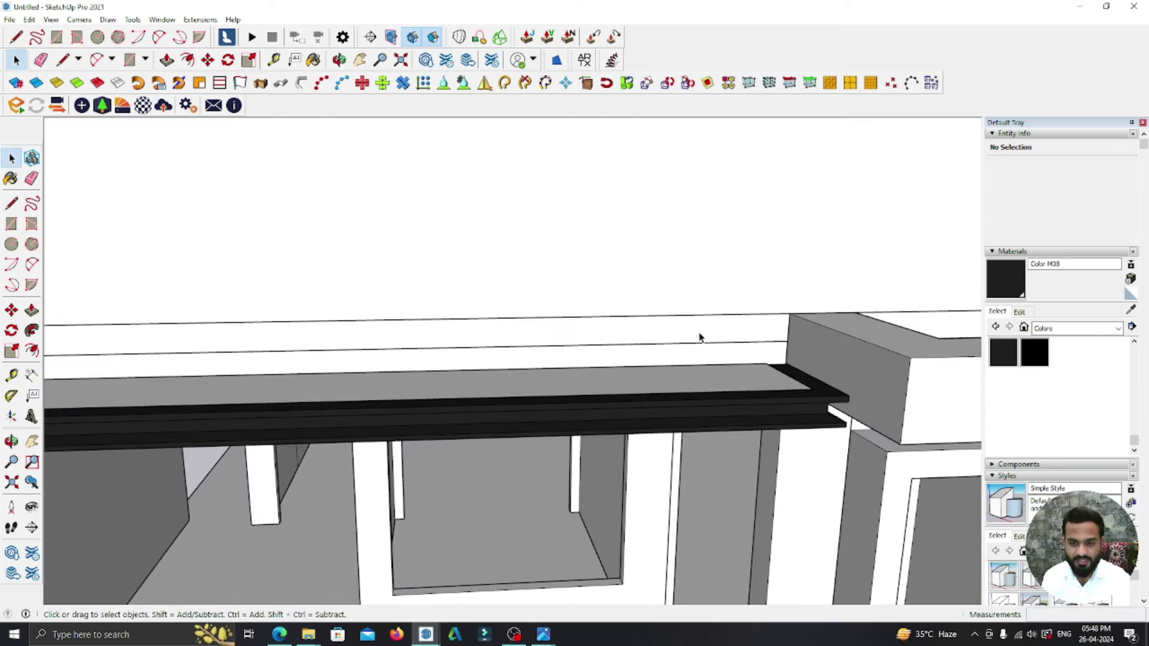
# - Inside the parapet group, raise the parapet face 1'3" with Push/Pull
pyautogui.doubleClick(700, 337)
pyautogui.press('l')
pyautogui.scroll(2, 795, 342)
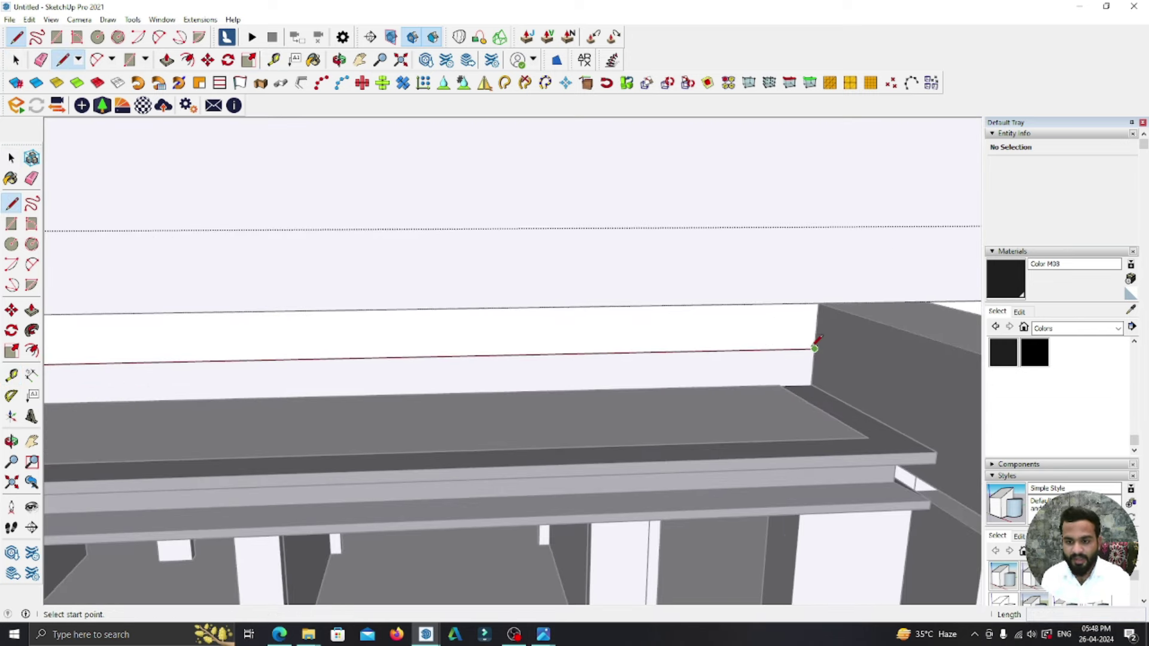
pyautogui.scroll(-3, 820, 298)
pyautogui.scroll(-1, 610, 300)
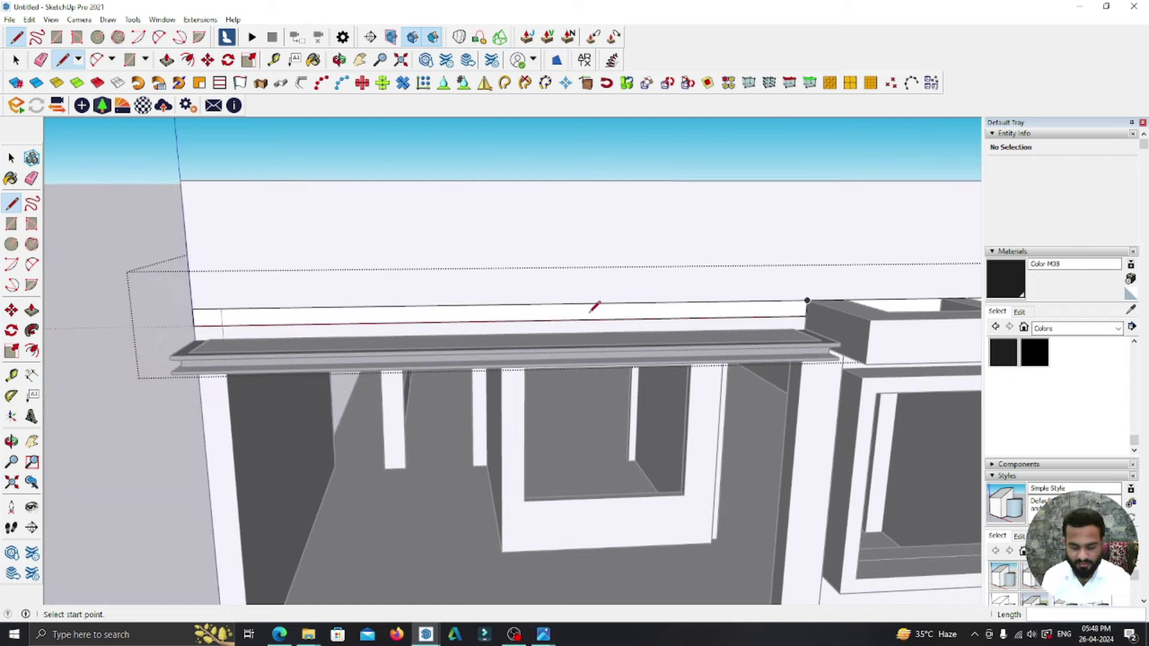
pyautogui.press('p')
pyautogui.scroll(3, 605, 323)
pyautogui.click(606, 312)
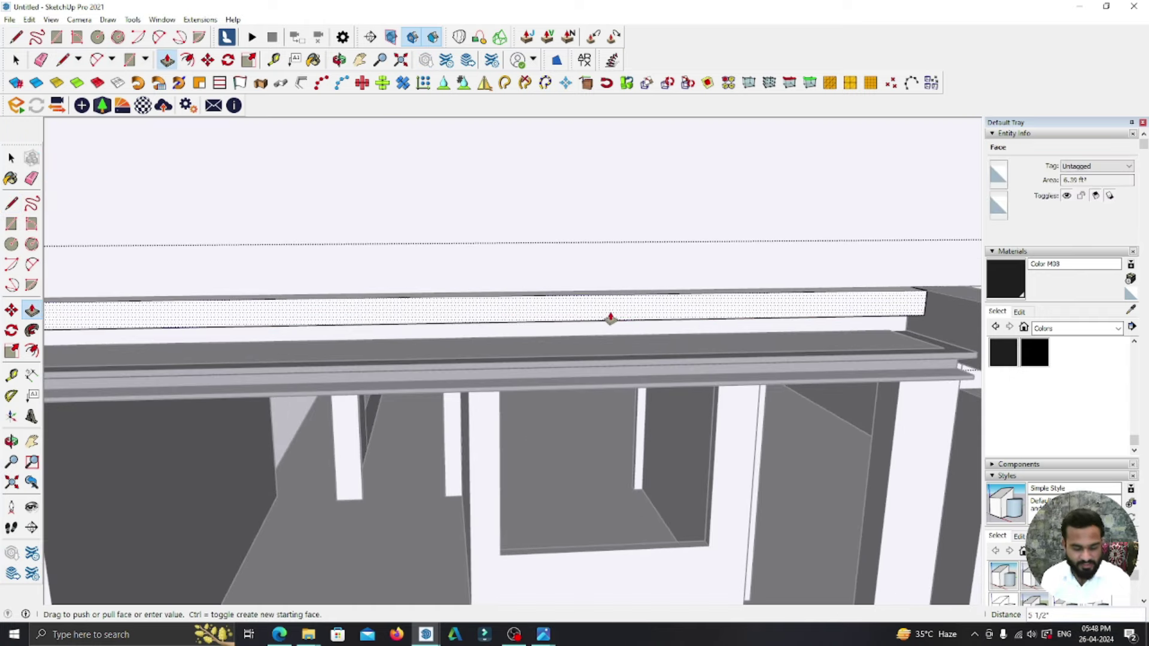
pyautogui.press('Return')
pyautogui.scroll(-3, 698, 397)
# - Draw a dividing line along the parapet face
pyautogui.moveTo(698, 398); pyautogui.dragTo(616, 367, button='middle')
pyautogui.click(11, 159)
pyautogui.scroll(2, 616, 397)
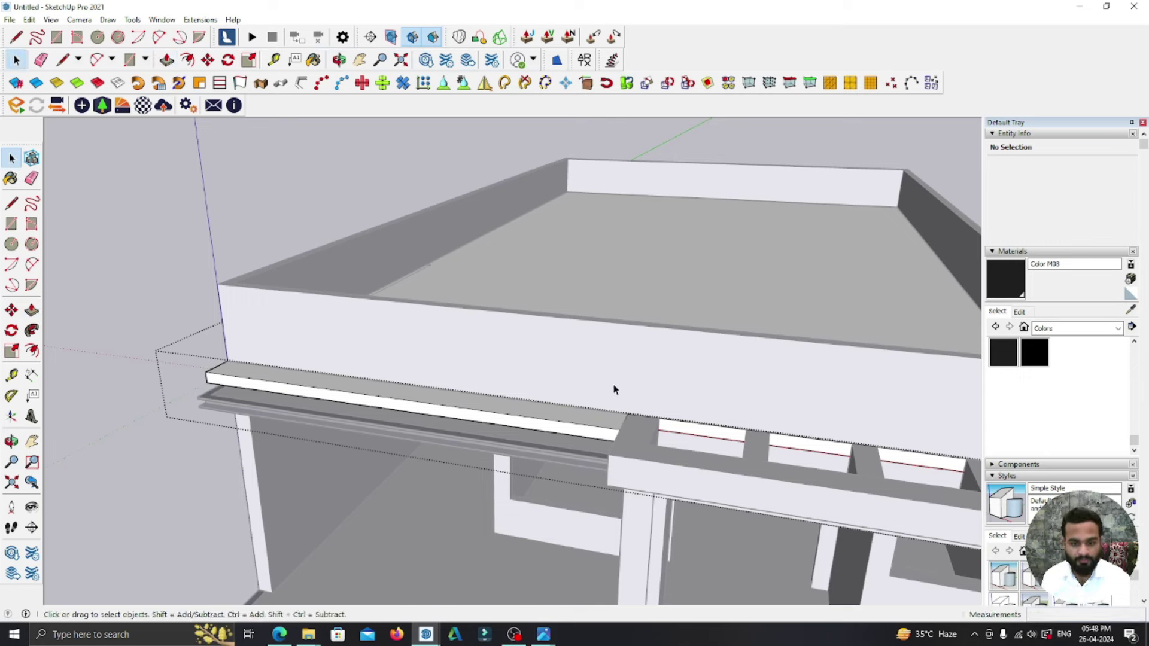
pyautogui.scroll(1, 590, 385)
pyautogui.moveTo(591, 385); pyautogui.dragTo(667, 425, button='middle')
pyautogui.press('l')
pyautogui.scroll(2, 666, 425)
pyautogui.scroll(1, 706, 426)
pyautogui.click(725, 270)
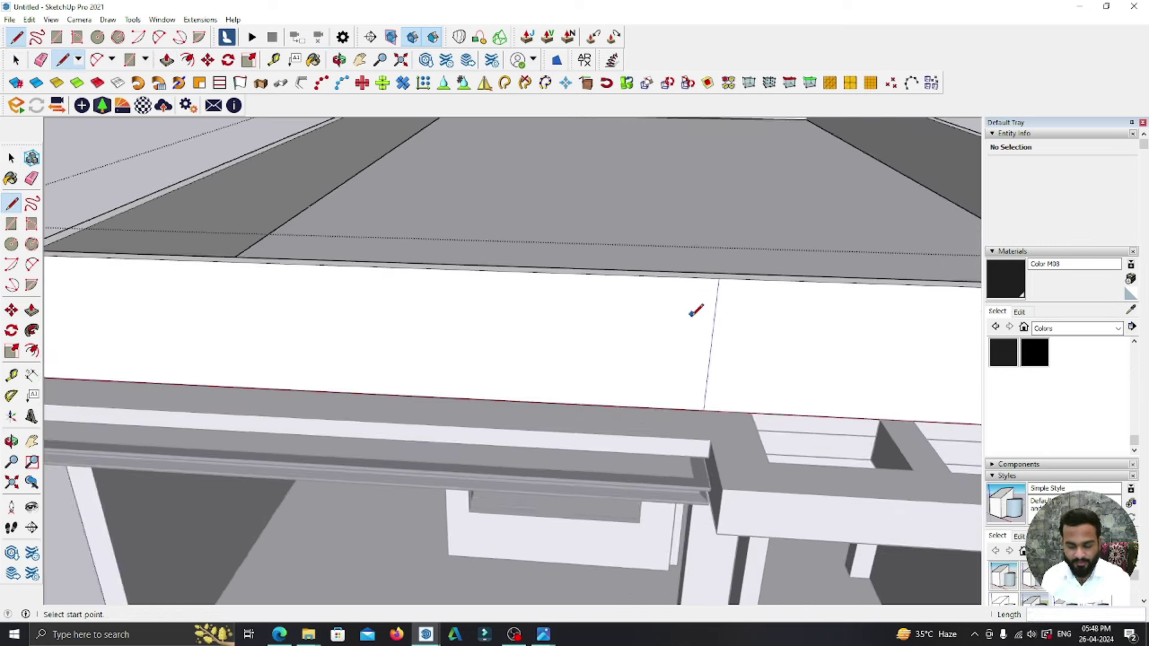
# - Push the parapet's top strip down at the corner
pyautogui.moveTo(692, 308); pyautogui.dragTo(667, 341, button='middle')
pyautogui.scroll(3, 407, 390)
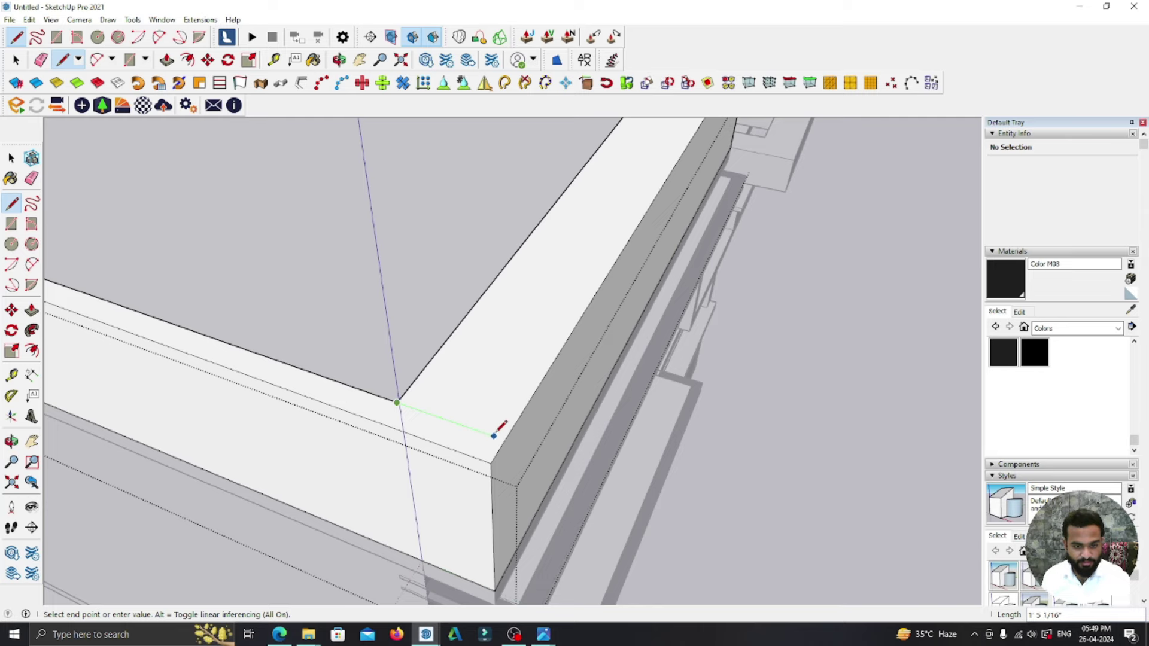
pyautogui.scroll(-2, 506, 434)
pyautogui.moveTo(513, 429); pyautogui.dragTo(367, 457, button='middle')
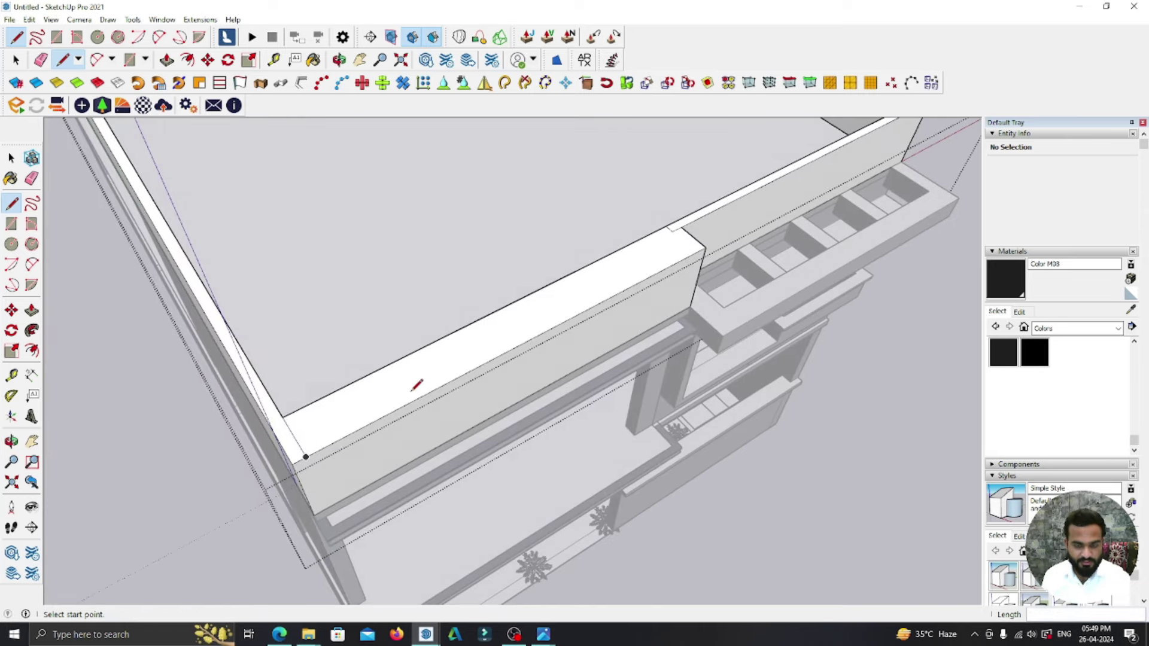
pyautogui.press('p')
pyautogui.click(419, 395)
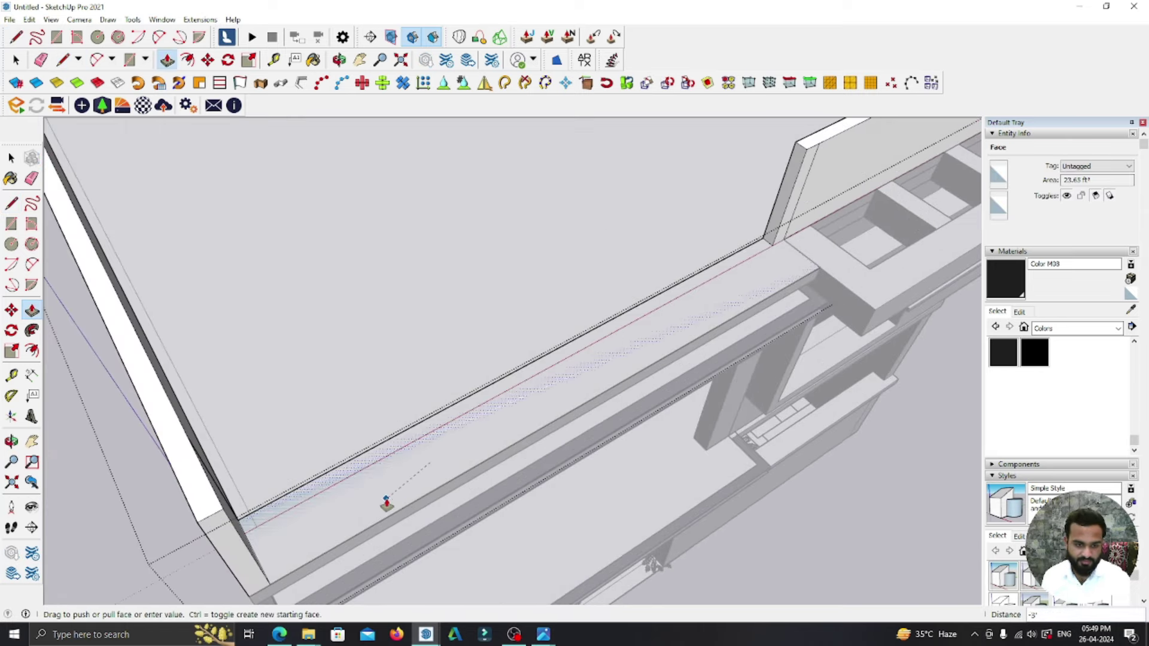
pyautogui.click(386, 502)
# - Extend the parapet strip out 8' with Push/Pull
pyautogui.moveTo(422, 477); pyautogui.dragTo(303, 453, button='middle')
pyautogui.scroll(3, 77, 416)
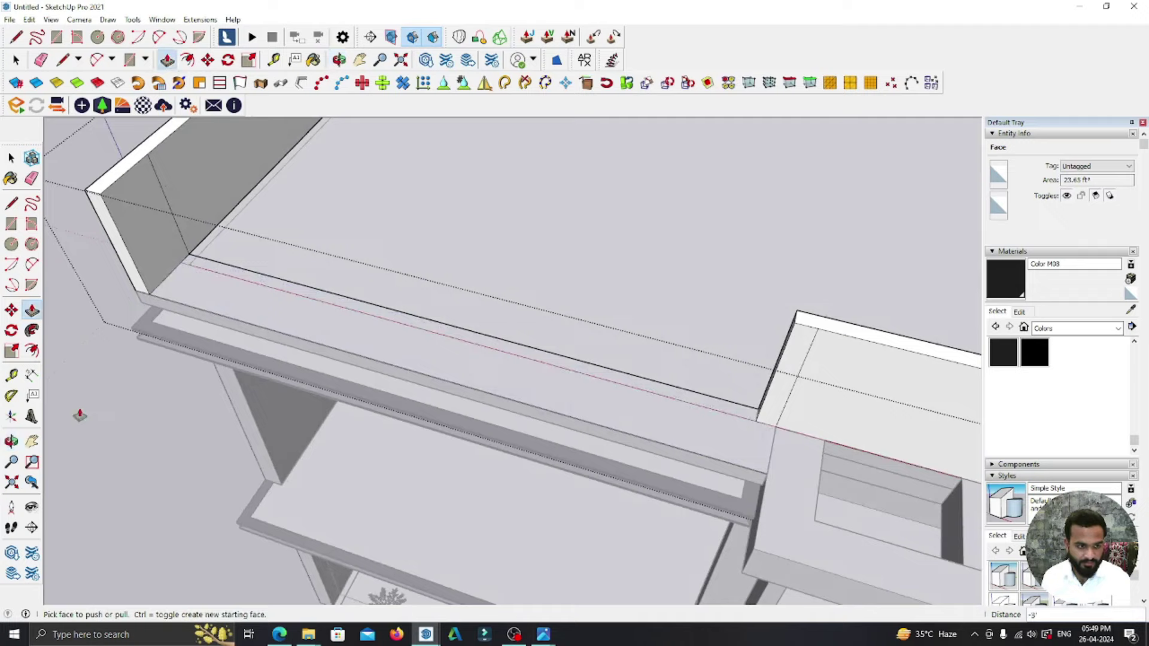
pyautogui.scroll(2, 174, 303)
pyautogui.click(190, 277)
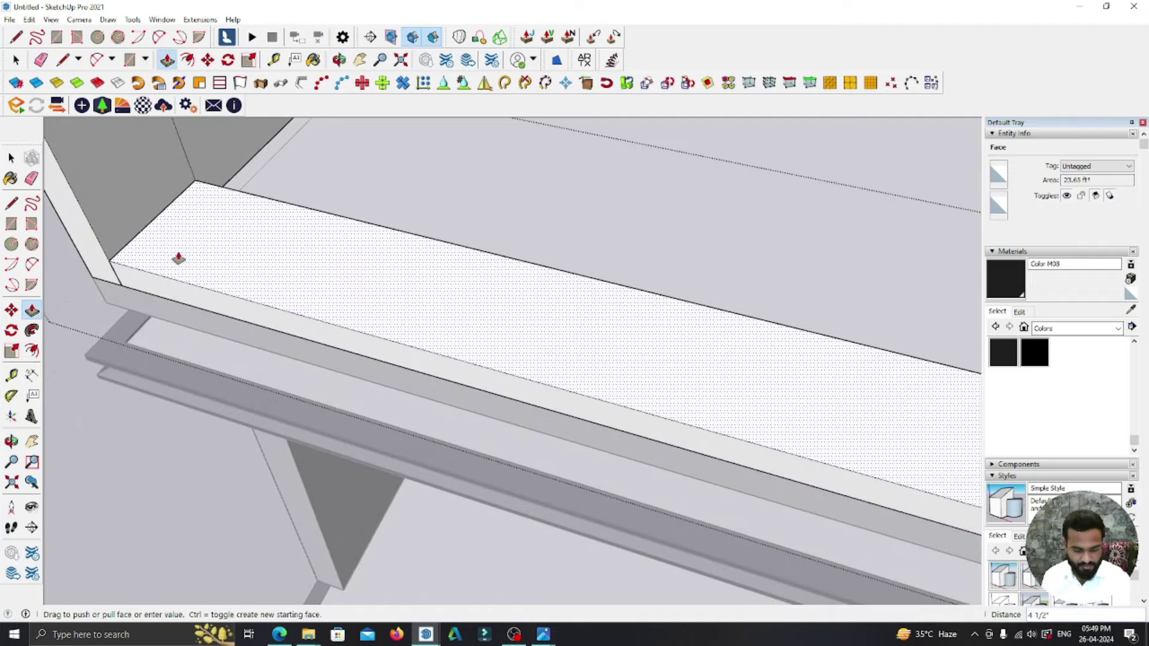
pyautogui.write("8'")
pyautogui.press('Return')
pyautogui.moveTo(177, 257)
pyautogui.mouseDown(button='middle')
pyautogui.moveTo(714, 374)
pyautogui.moveTo(339, 367)
pyautogui.mouseUp(button='middle')
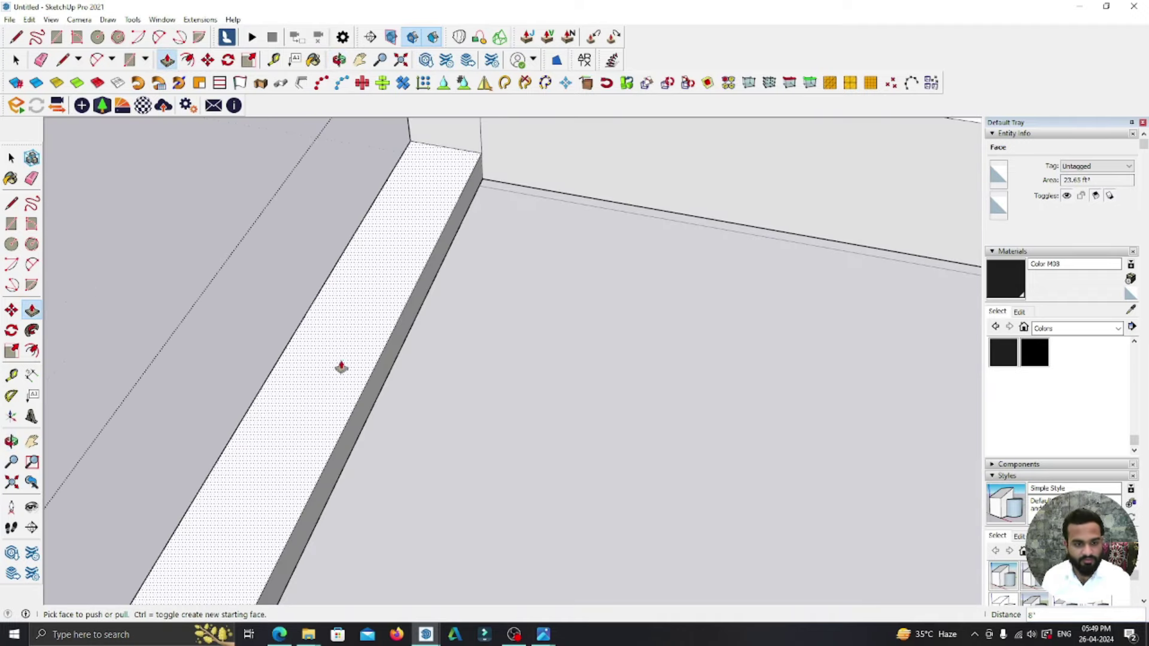
pyautogui.click(375, 382)
pyautogui.click(323, 355)
# - Place a guide along the strip's edge and erase the stray vertical corner edge
pyautogui.press('t')
pyautogui.scroll(2, 320, 353)
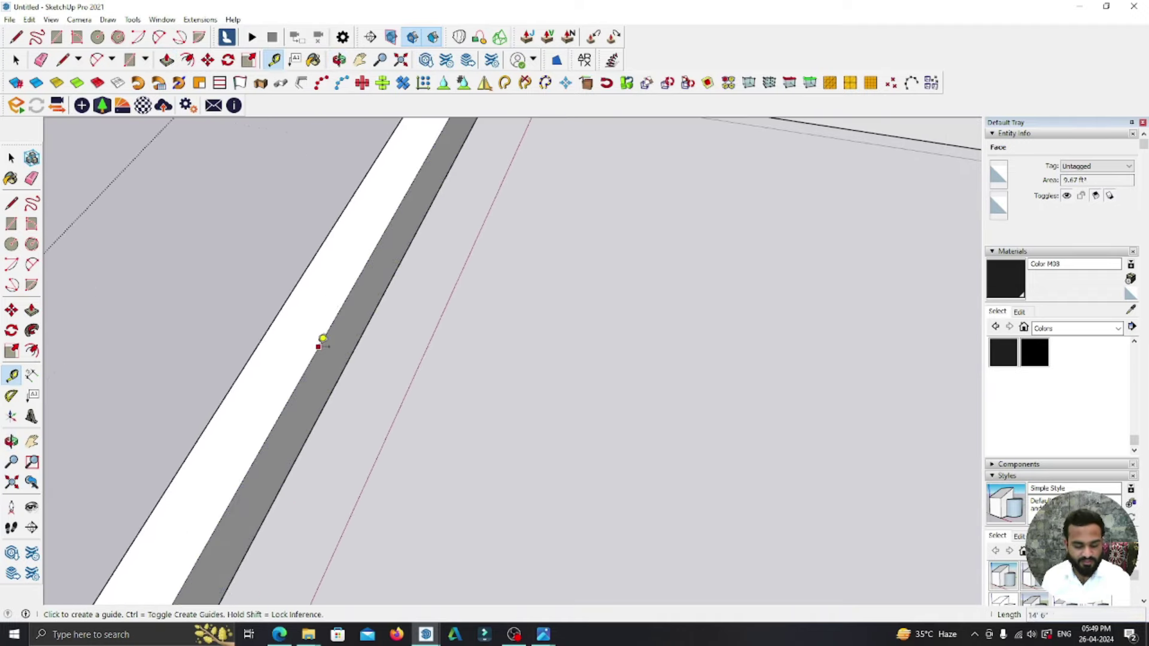
pyautogui.click(312, 358)
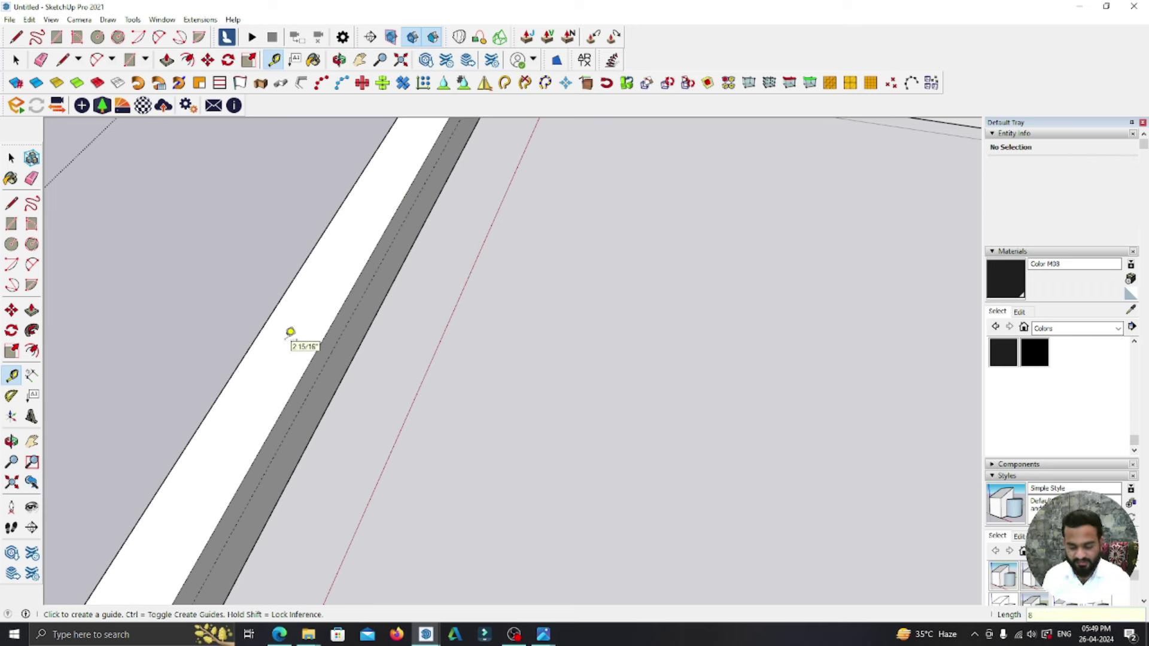
pyautogui.moveTo(297, 341); pyautogui.dragTo(333, 372, button='middle')
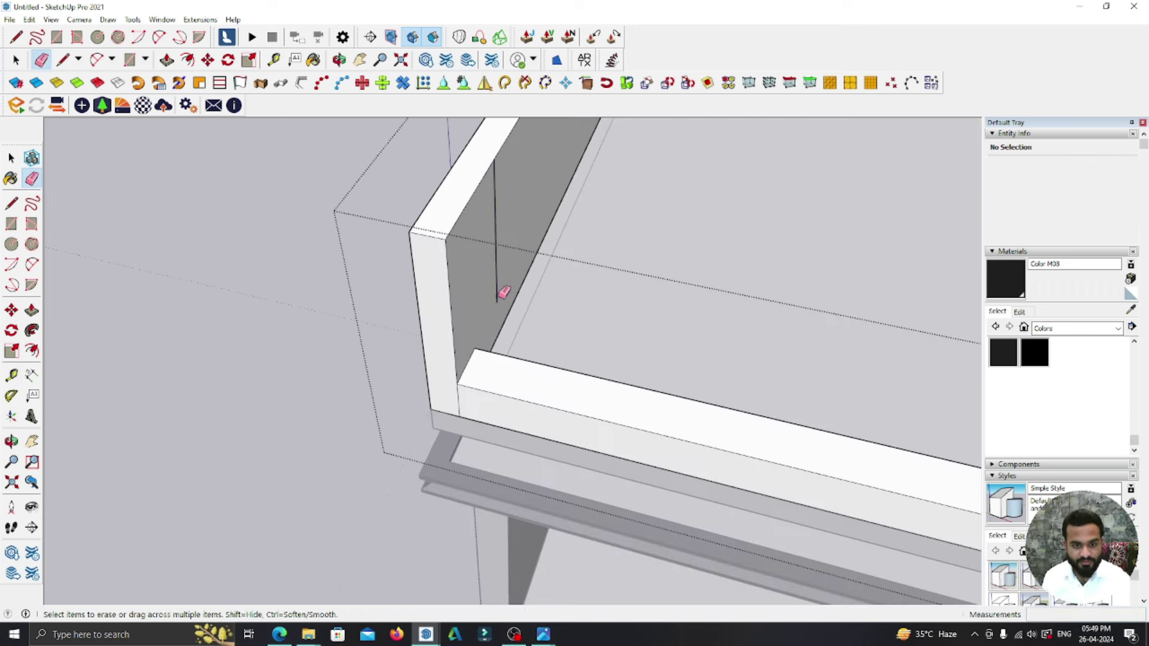
pyautogui.click(497, 293)
pyautogui.scroll(-3, 436, 377)
pyautogui.moveTo(436, 377); pyautogui.dragTo(576, 197, button='middle')
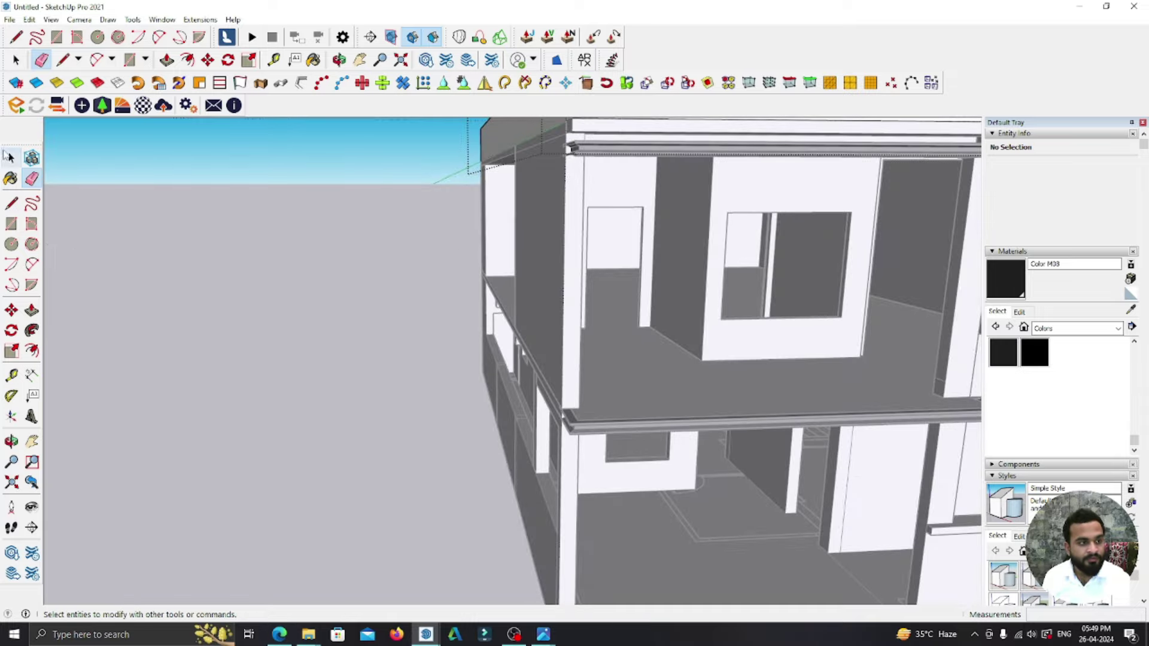
# - Draw a column-sized rectangle on the slab corner
pyautogui.click(9, 157)
pyautogui.scroll(-5, 449, 359)
pyautogui.moveTo(506, 367); pyautogui.dragTo(641, 441, button='middle')
pyautogui.scroll(5, 834, 512)
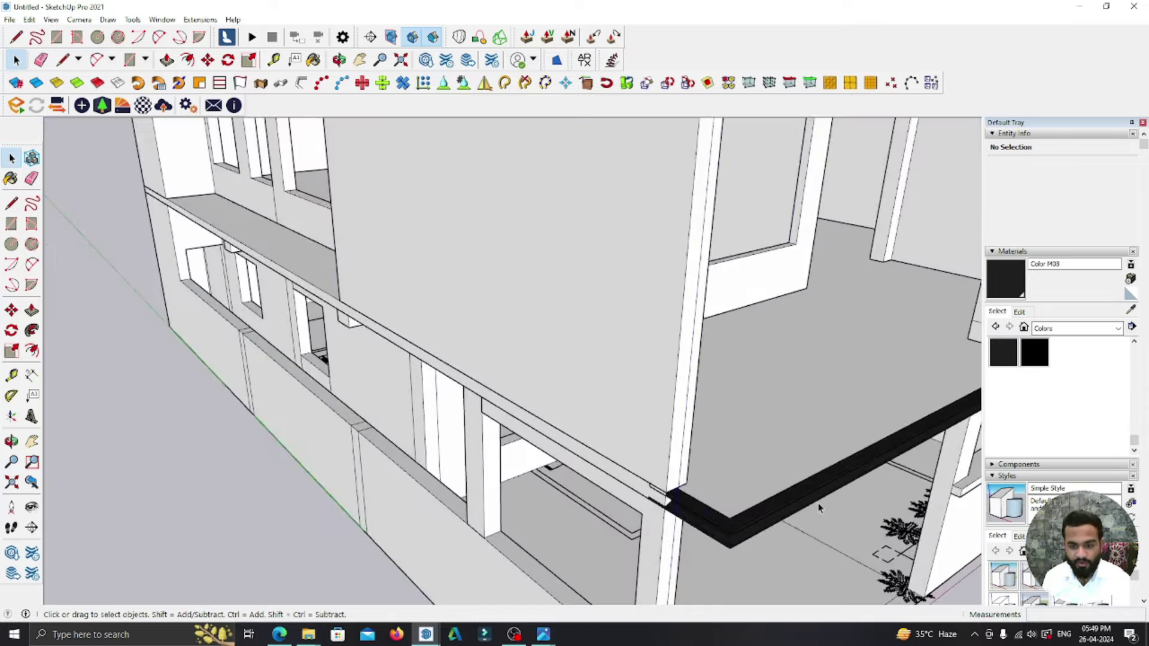
pyautogui.scroll(2, 721, 477)
pyautogui.scroll(-3, 684, 504)
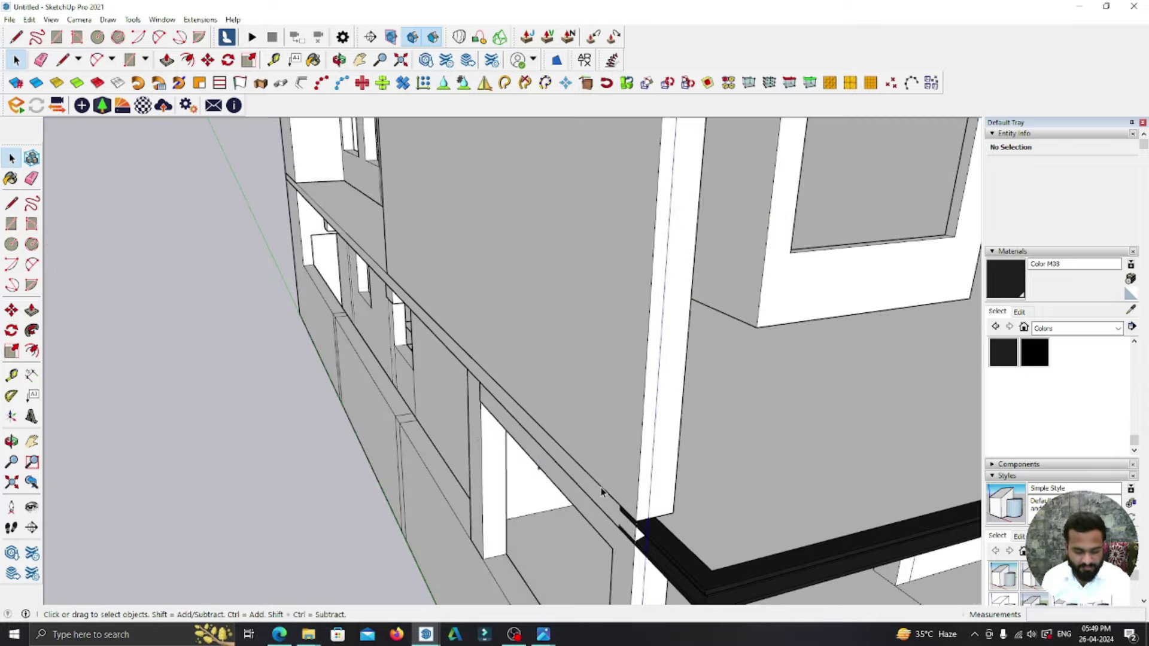
pyautogui.press('r')
pyautogui.moveTo(539, 437); pyautogui.dragTo(371, 436, button='middle')
pyautogui.scroll(5, 334, 440)
pyautogui.scroll(1, 331, 443)
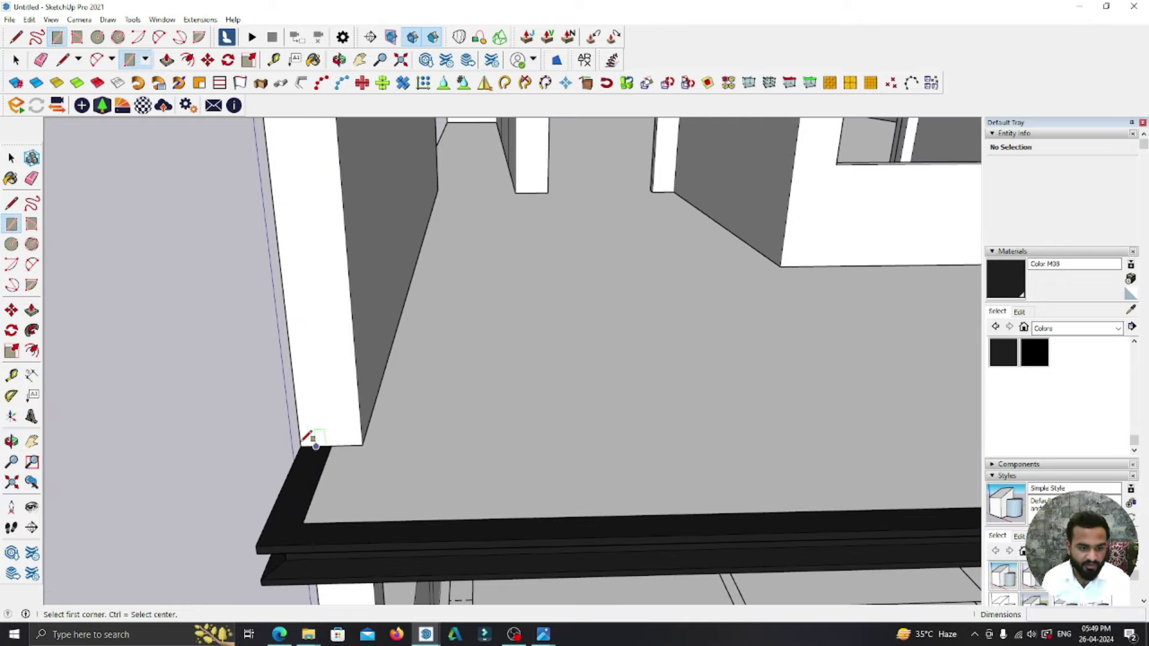
pyautogui.scroll(1, 305, 499)
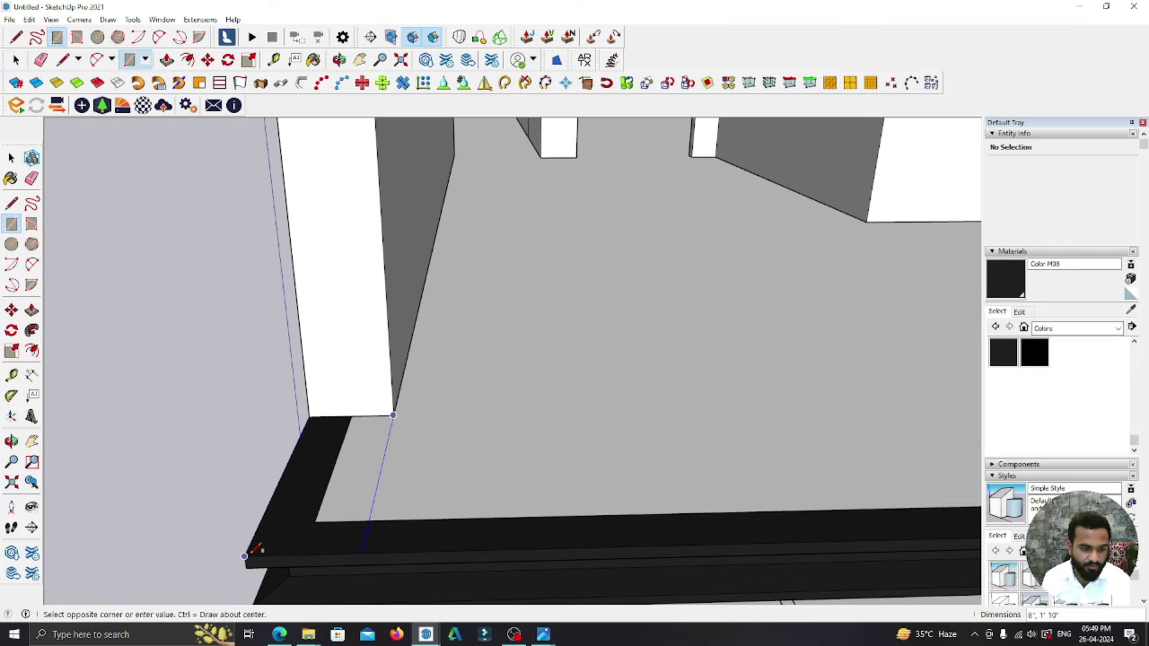
pyautogui.click(244, 556)
pyautogui.scroll(-2, 244, 556)
pyautogui.press('space')
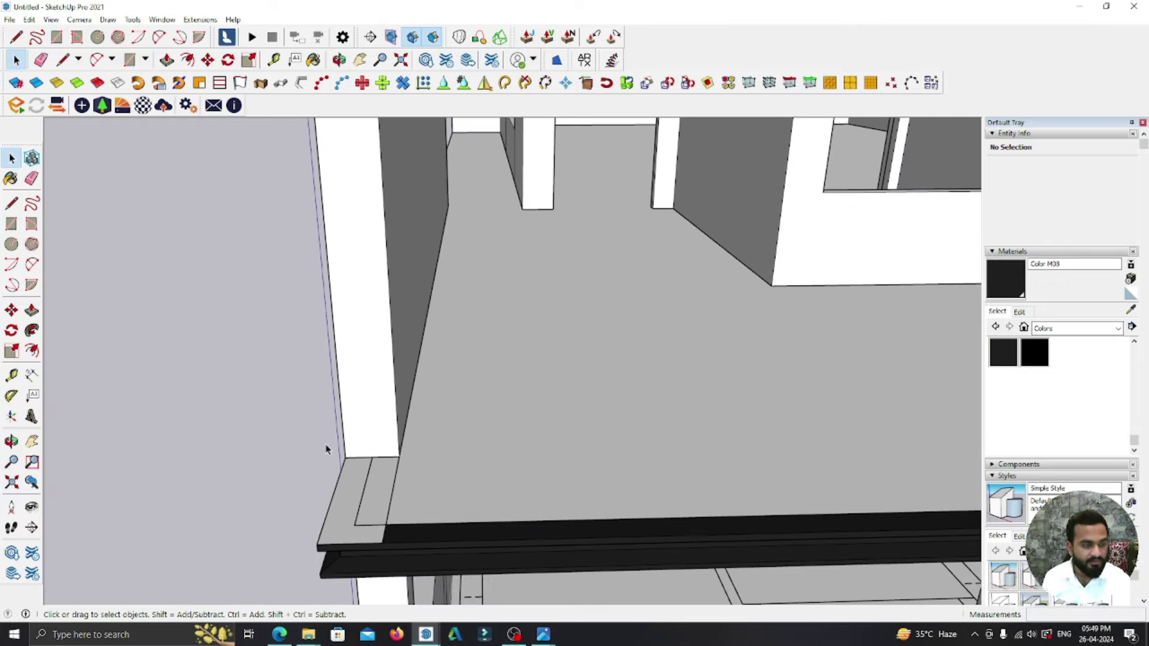
# - Group the corner rectangle and extrude it up to the roof as a column
pyautogui.rightClick(371, 492)
pyautogui.click(399, 369)
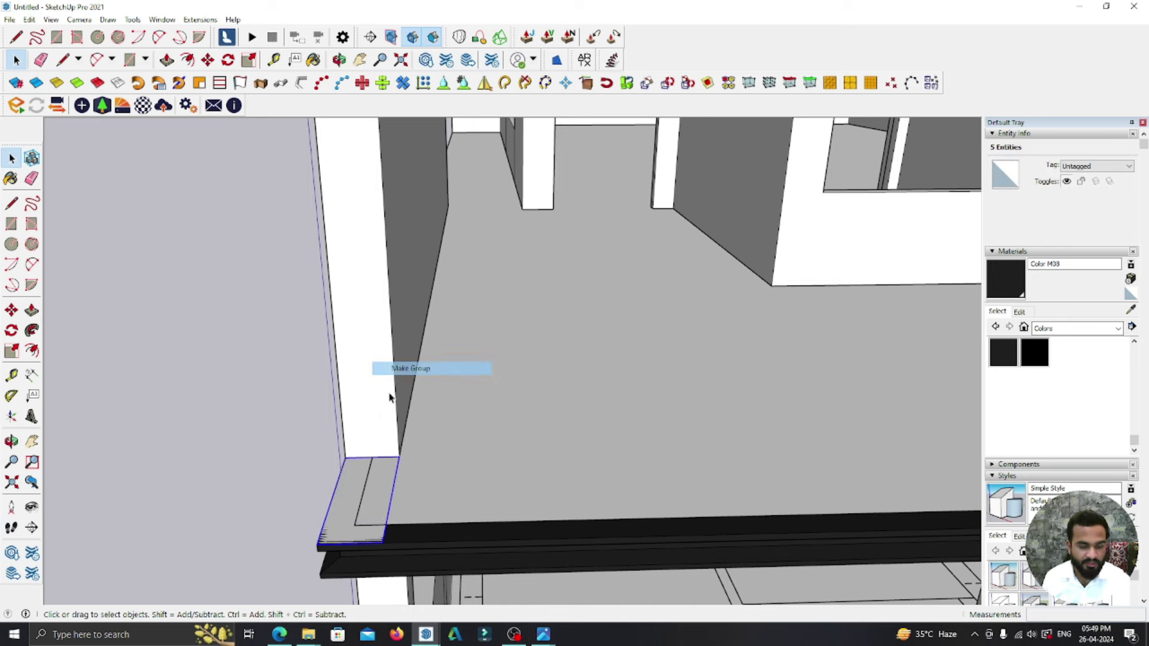
pyautogui.press('p')
pyautogui.click(376, 505)
pyautogui.scroll(-4, 383, 383)
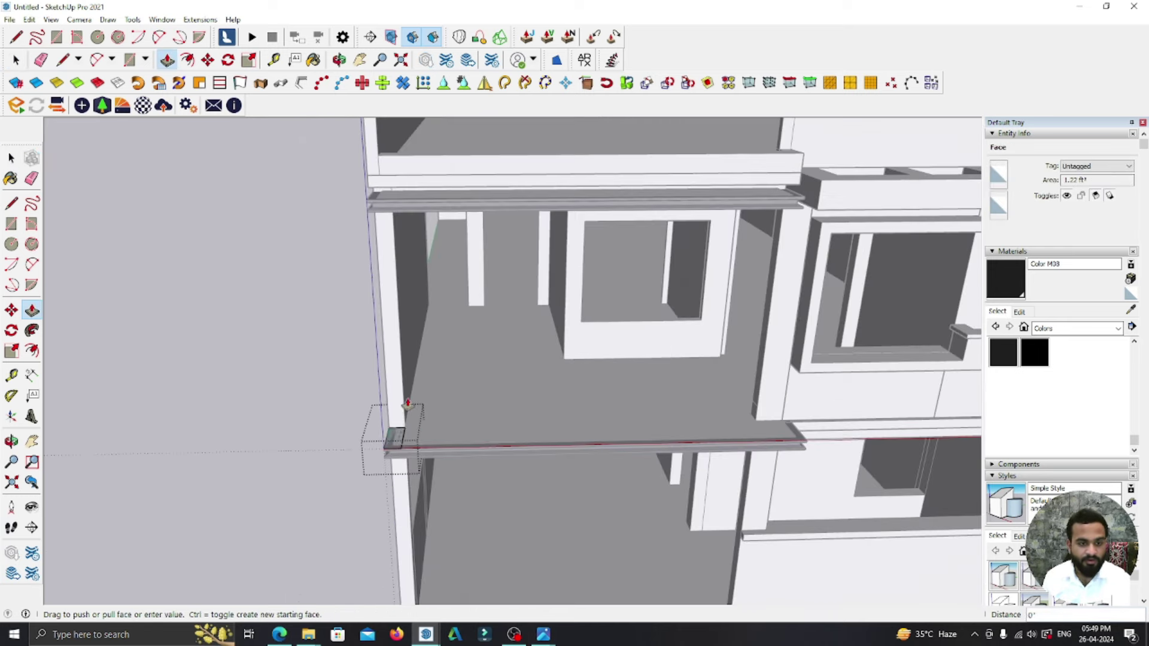
pyautogui.scroll(-2, 407, 383)
pyautogui.scroll(3, 396, 294)
pyautogui.scroll(2, 377, 264)
pyautogui.scroll(1, 384, 185)
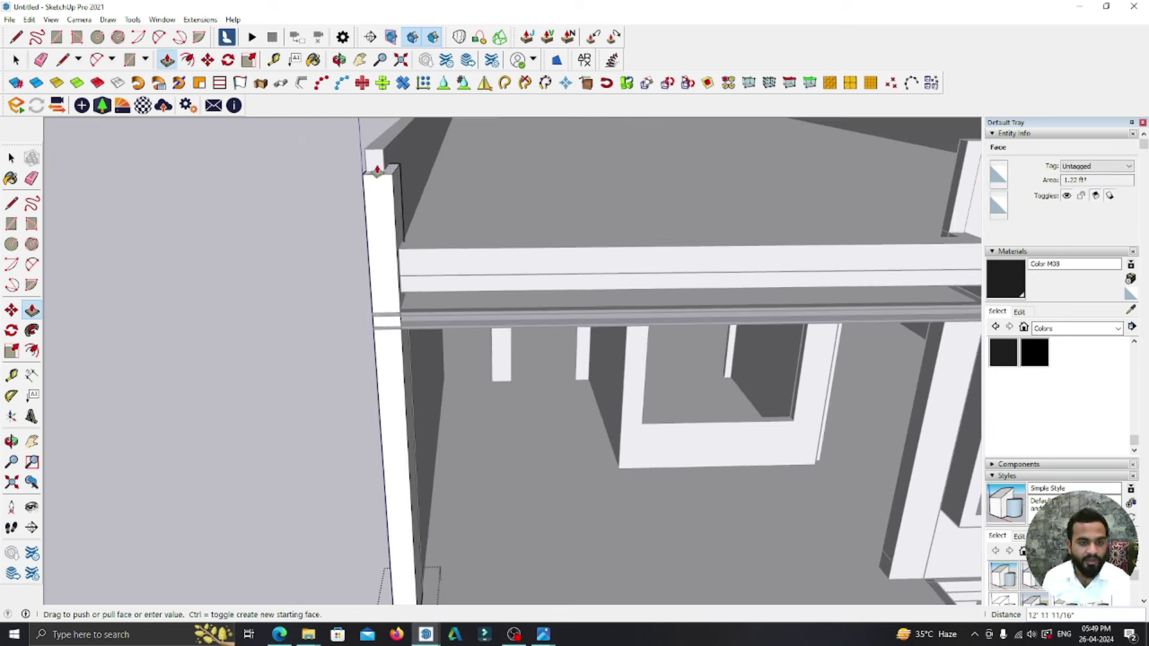
pyautogui.moveTo(389, 153); pyautogui.dragTo(70, 201, button='middle')
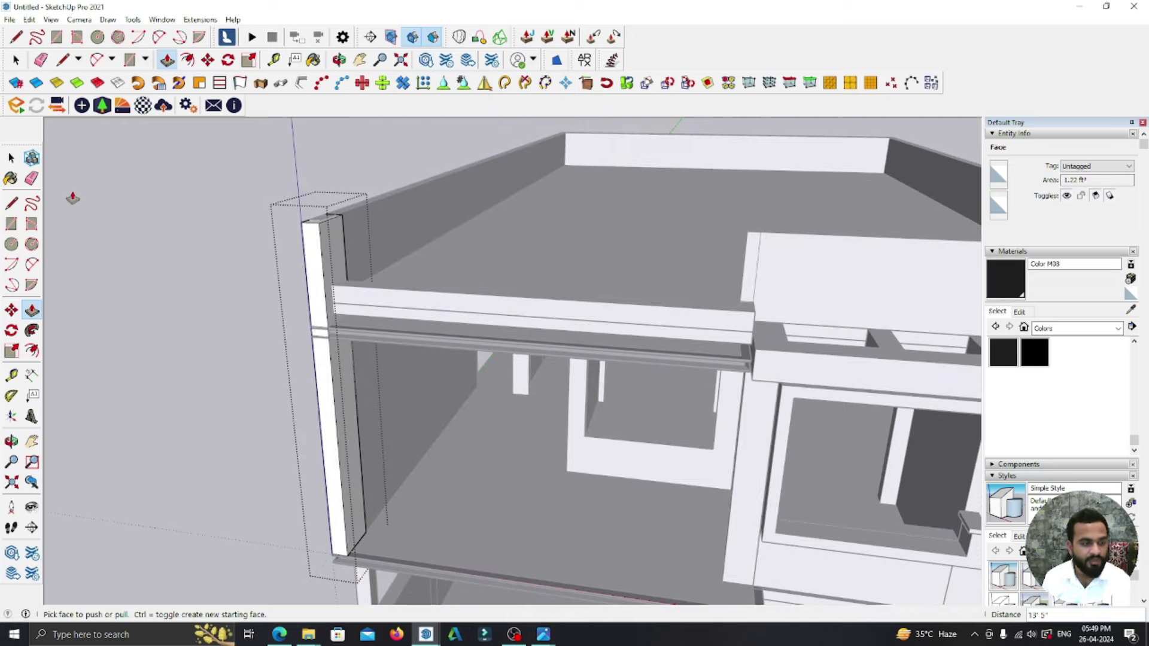
pyautogui.click(11, 157)
pyautogui.scroll(2, 281, 337)
# - Push the column's front face 6" inward
pyautogui.press('p')
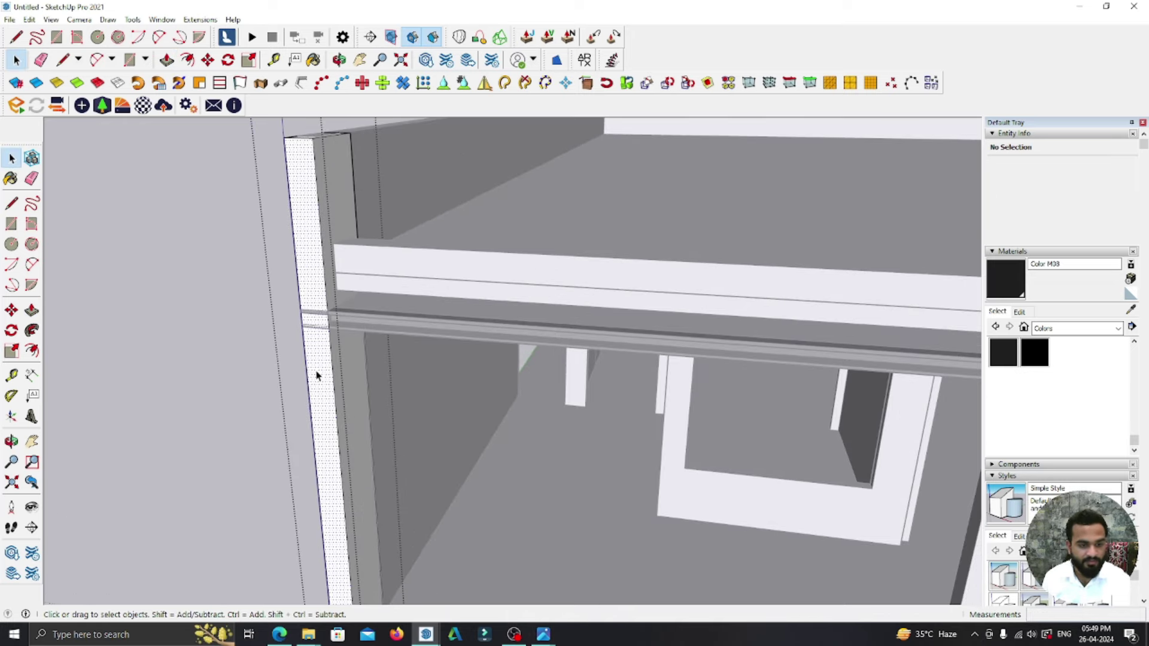
pyautogui.scroll(2, 317, 380)
pyautogui.scroll(2, 330, 381)
pyautogui.moveTo(330, 380); pyautogui.dragTo(340, 371)
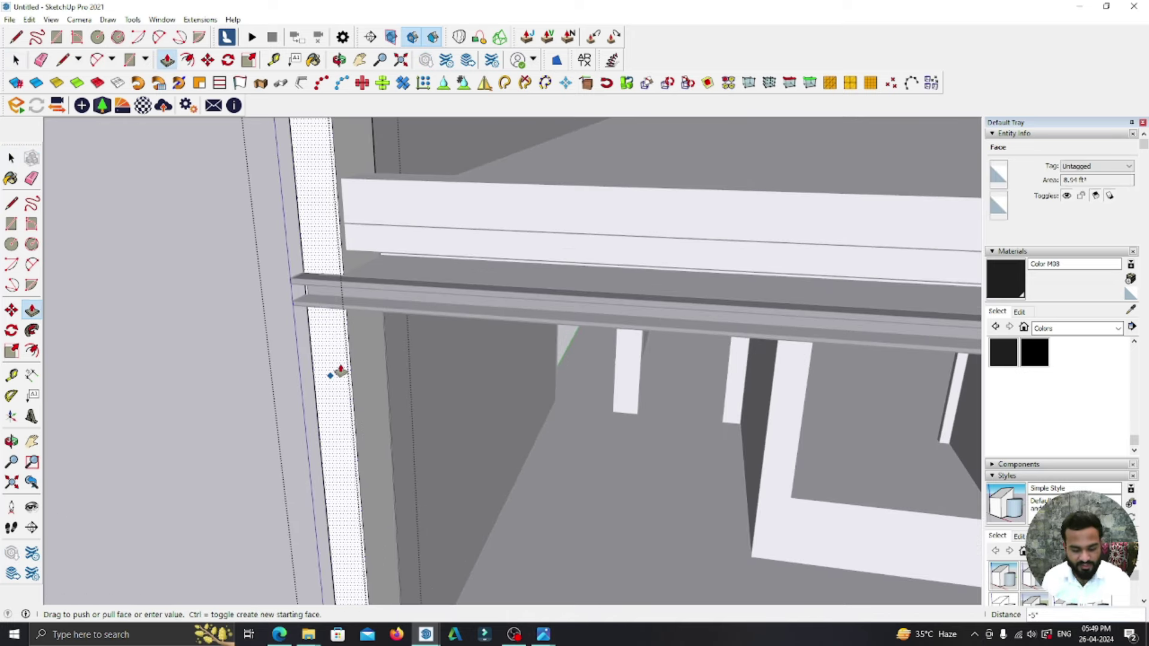
pyautogui.scroll(-3, 333, 366)
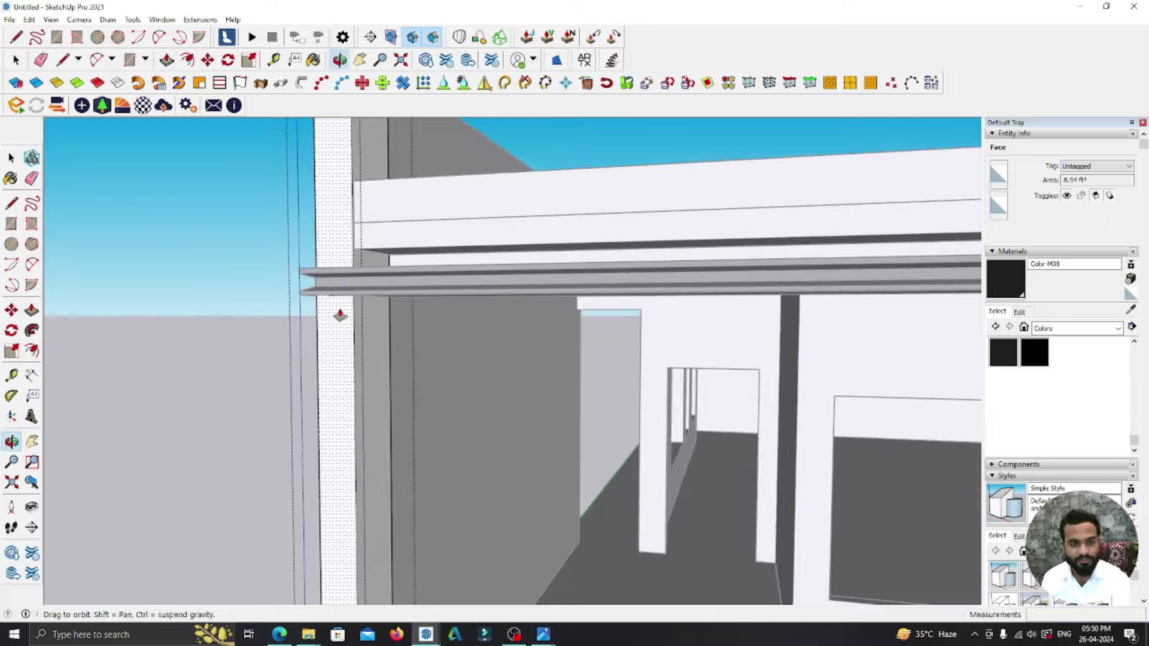
pyautogui.scroll(-3, 342, 313)
pyautogui.click(415, 333)
pyautogui.scroll(-2, 415, 334)
pyautogui.scroll(5, 293, 371)
pyautogui.scroll(1, 252, 397)
pyautogui.moveTo(244, 359)
pyautogui.mouseDown(button='middle')
pyautogui.moveTo(177, 453)
pyautogui.moveTo(297, 442)
pyautogui.moveTo(262, 444)
pyautogui.mouseUp(button='middle')
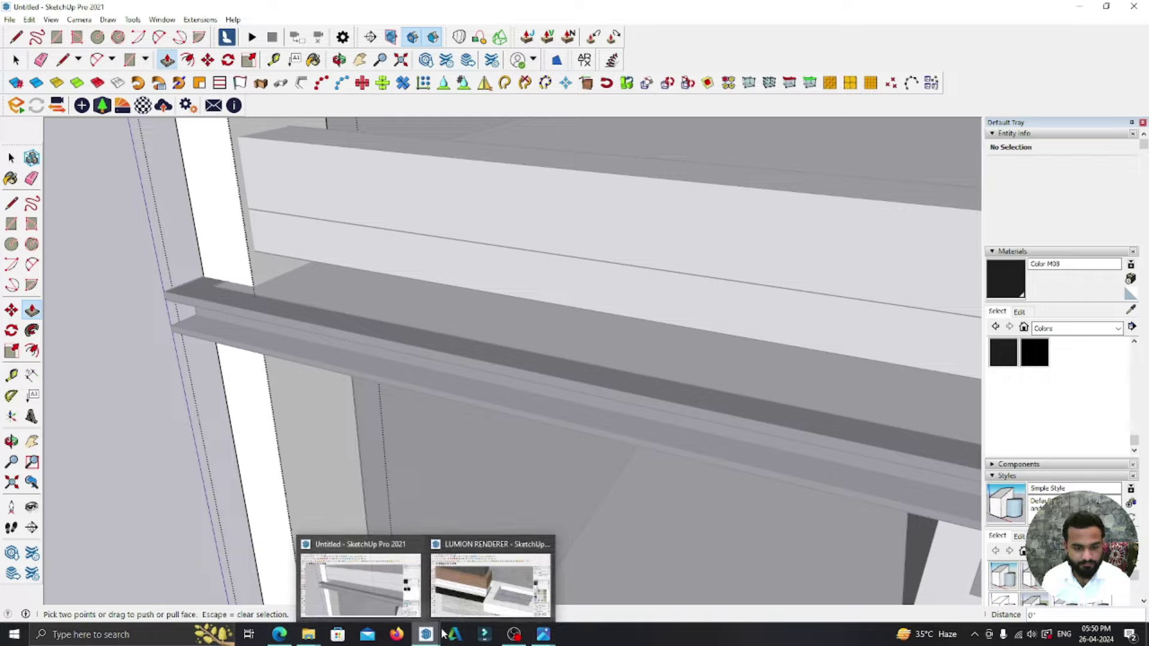
# - Orbit the reference house model to inspect its slatted windows
pyautogui.moveTo(426, 634)
pyautogui.click(479, 572)
pyautogui.scroll(3, 154, 384)
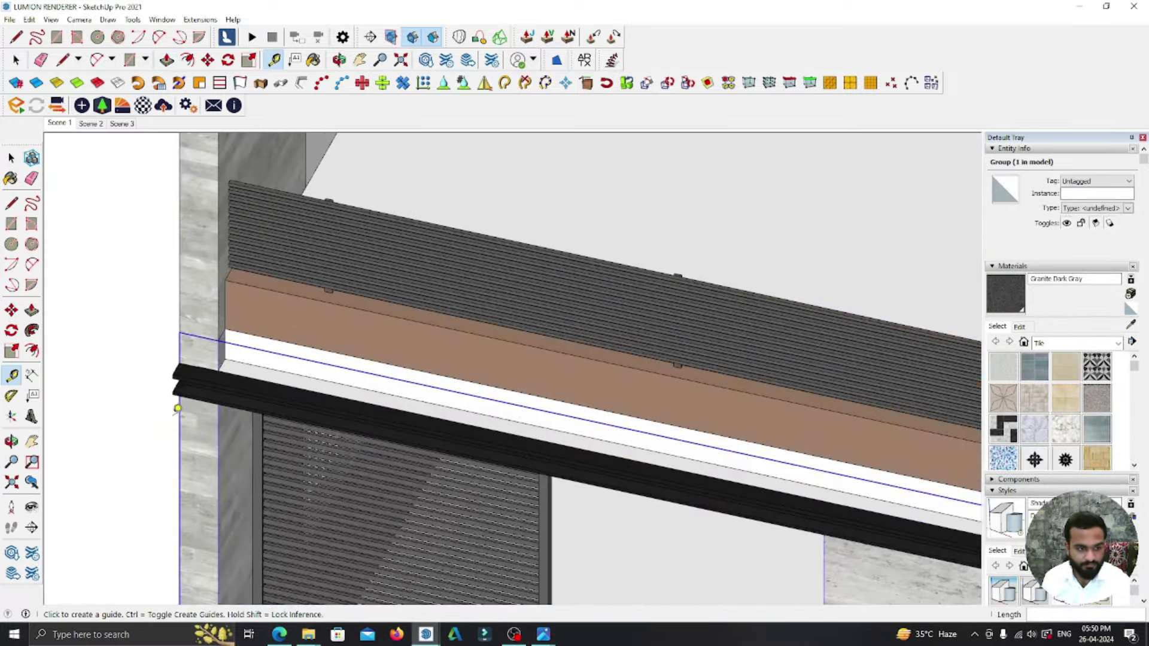
pyautogui.moveTo(154, 383); pyautogui.dragTo(398, 428, button='middle')
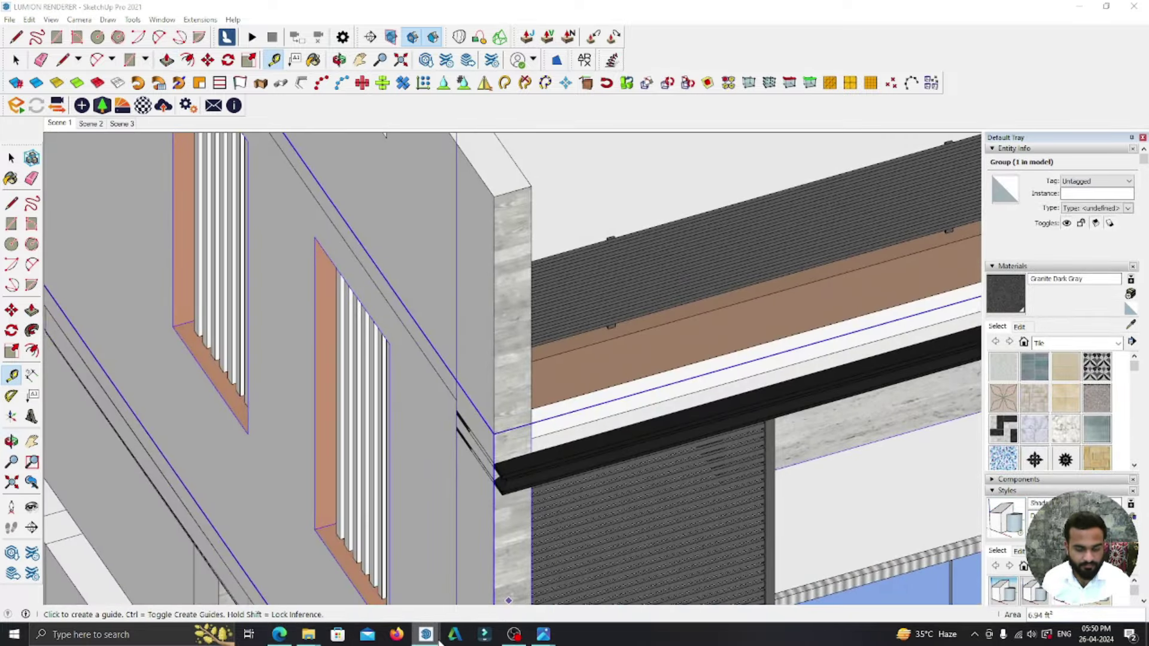
# - Back in the Untitled model, push the corner column face out 2"
pyautogui.click(365, 575)
pyautogui.moveTo(415, 449)
pyautogui.mouseDown(button='middle')
pyautogui.moveTo(315, 389)
pyautogui.moveTo(257, 300)
pyautogui.mouseUp(button='middle')
pyautogui.click(315, 389)
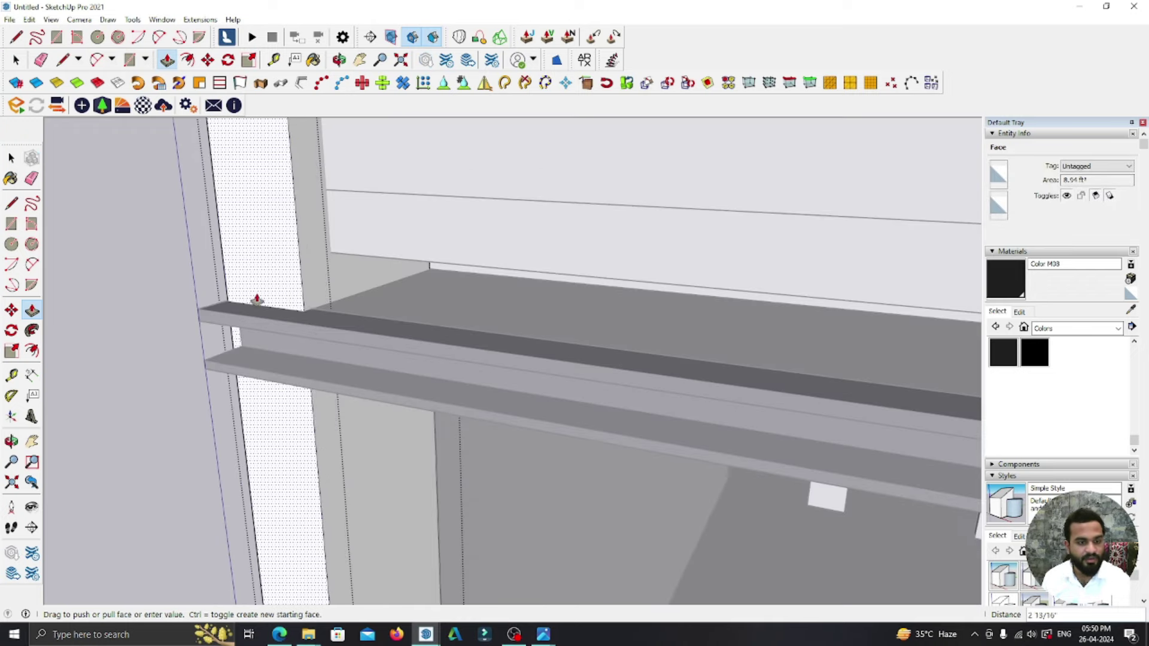
pyautogui.write('2')
pyautogui.press('Return')
pyautogui.scroll(-3, 316, 419)
pyautogui.moveTo(377, 316)
pyautogui.mouseDown(button='middle')
pyautogui.moveTo(359, 418)
pyautogui.moveTo(251, 352)
pyautogui.moveTo(419, 339)
pyautogui.moveTo(3, 212)
pyautogui.mouseUp(button='middle')
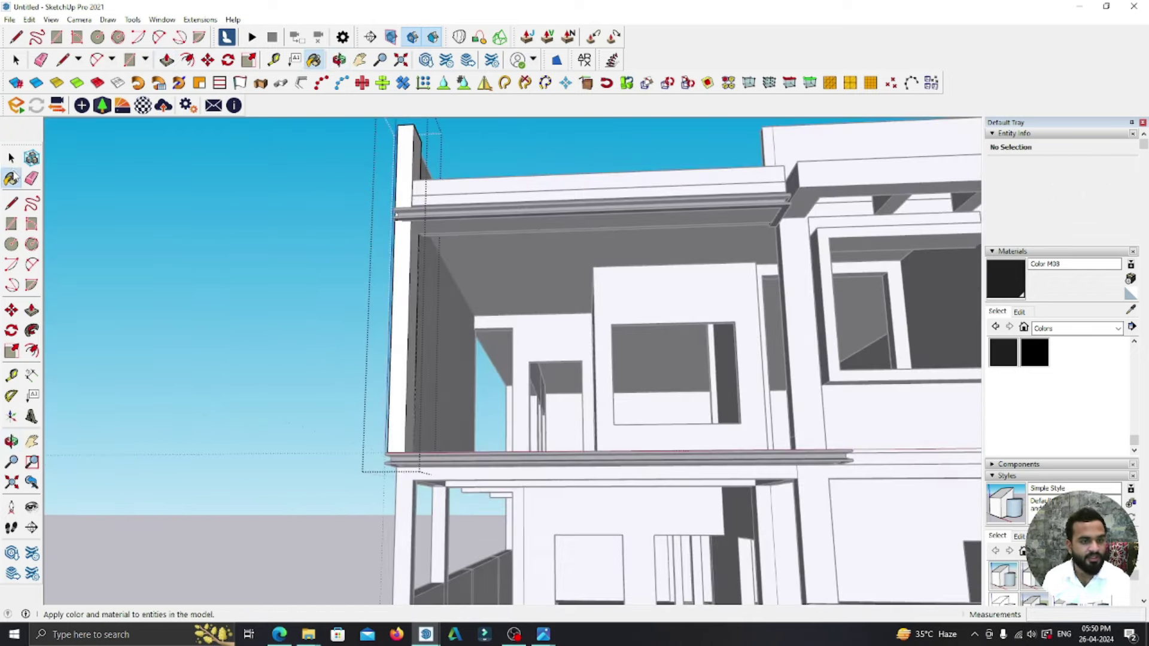
# - Inside the corner column group, pull its top face up above the parapet
pyautogui.click(12, 161)
pyautogui.moveTo(321, 295)
pyautogui.mouseDown(button='middle')
pyautogui.moveTo(336, 230)
pyautogui.moveTo(359, 466)
pyautogui.mouseUp(button='middle')
pyautogui.scroll(2, 449, 272)
pyautogui.scroll(2, 423, 303)
pyautogui.scroll(4, 406, 497)
pyautogui.doubleClick(407, 489)
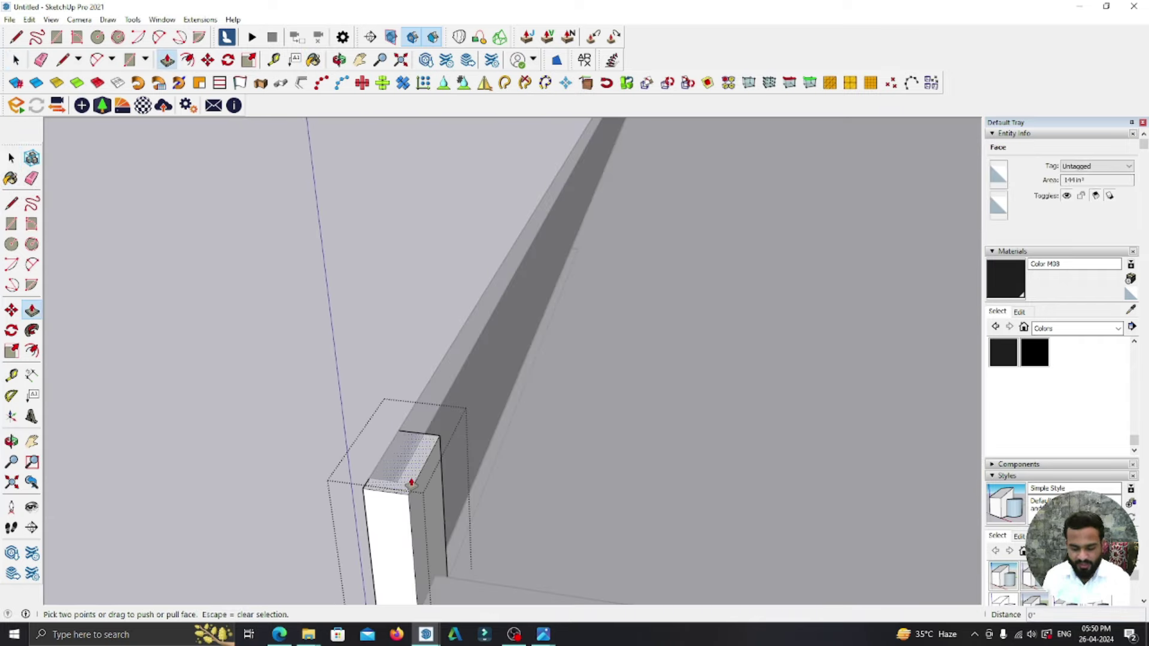
pyautogui.press('p')
pyautogui.moveTo(411, 484); pyautogui.dragTo(418, 371)
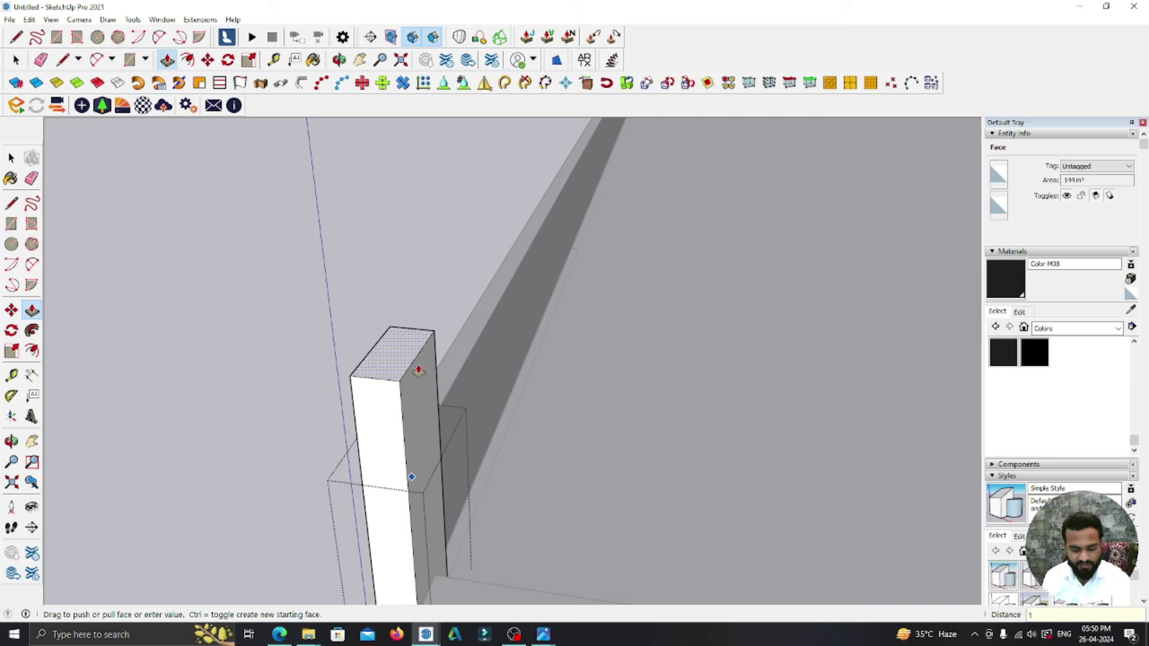
pyautogui.click(418, 328)
# - Pull the column's side face outward to widen it to about 1'6"
pyautogui.moveTo(418, 327)
pyautogui.mouseDown(button='middle')
pyautogui.moveTo(320, 470)
pyautogui.moveTo(431, 342)
pyautogui.mouseUp(button='middle')
pyautogui.press('p')
pyautogui.moveTo(431, 341); pyautogui.dragTo(503, 384)
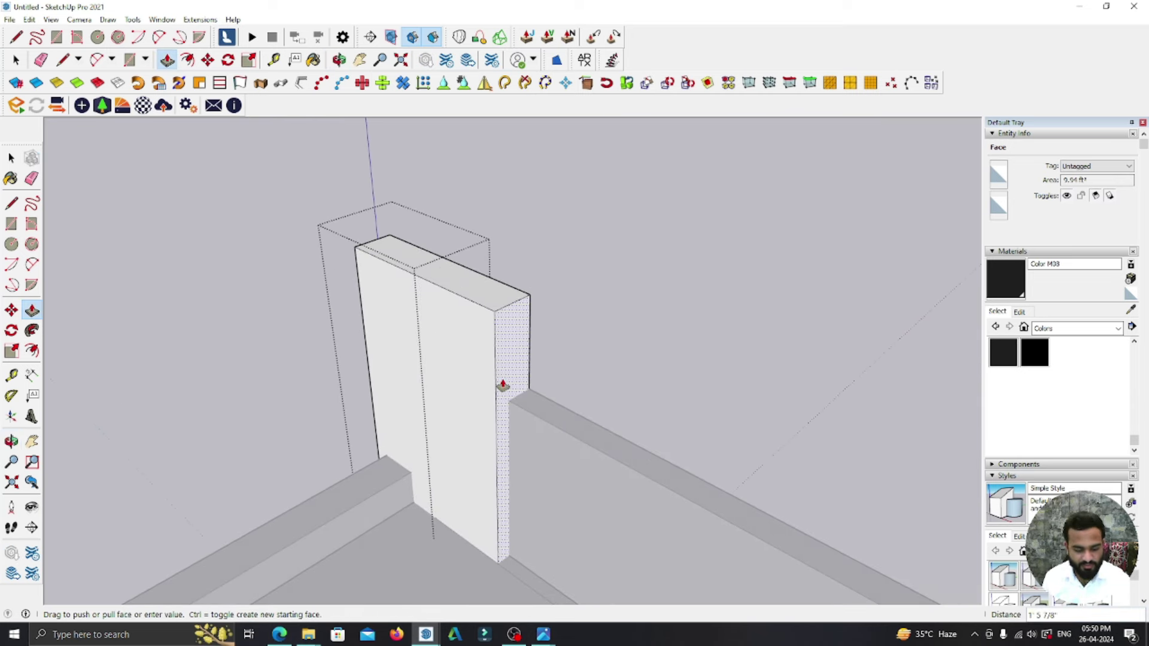
pyautogui.click(498, 400)
pyautogui.moveTo(497, 400); pyautogui.dragTo(849, 359, button='middle')
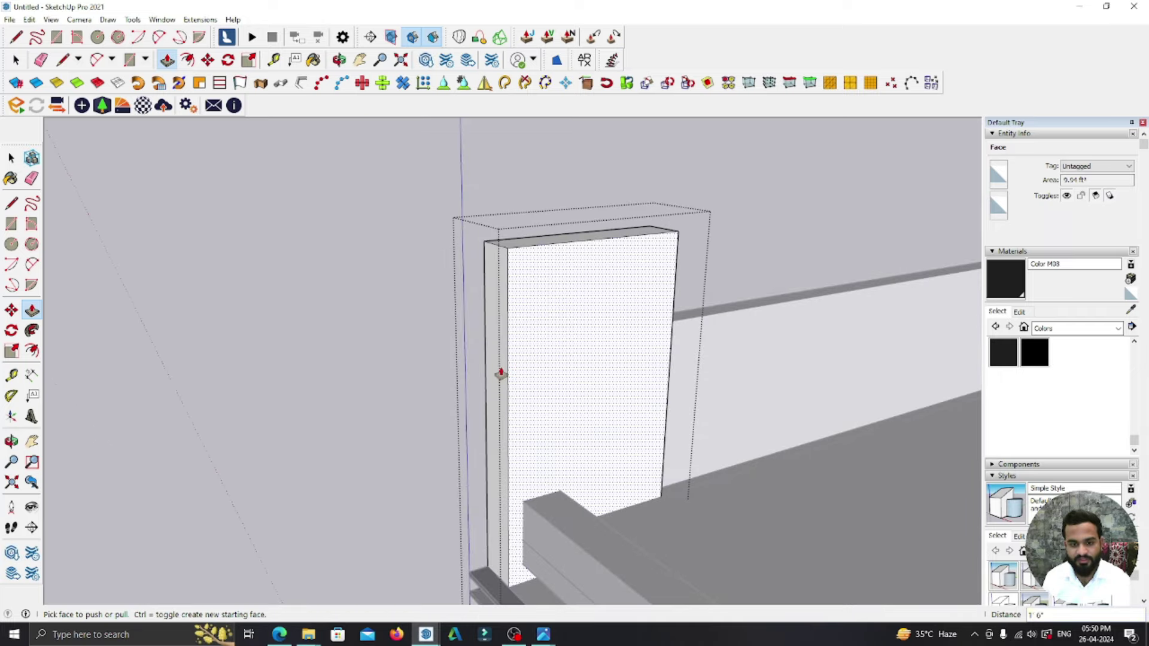
pyautogui.click(10, 157)
pyautogui.moveTo(68, 183); pyautogui.dragTo(407, 363, button='middle')
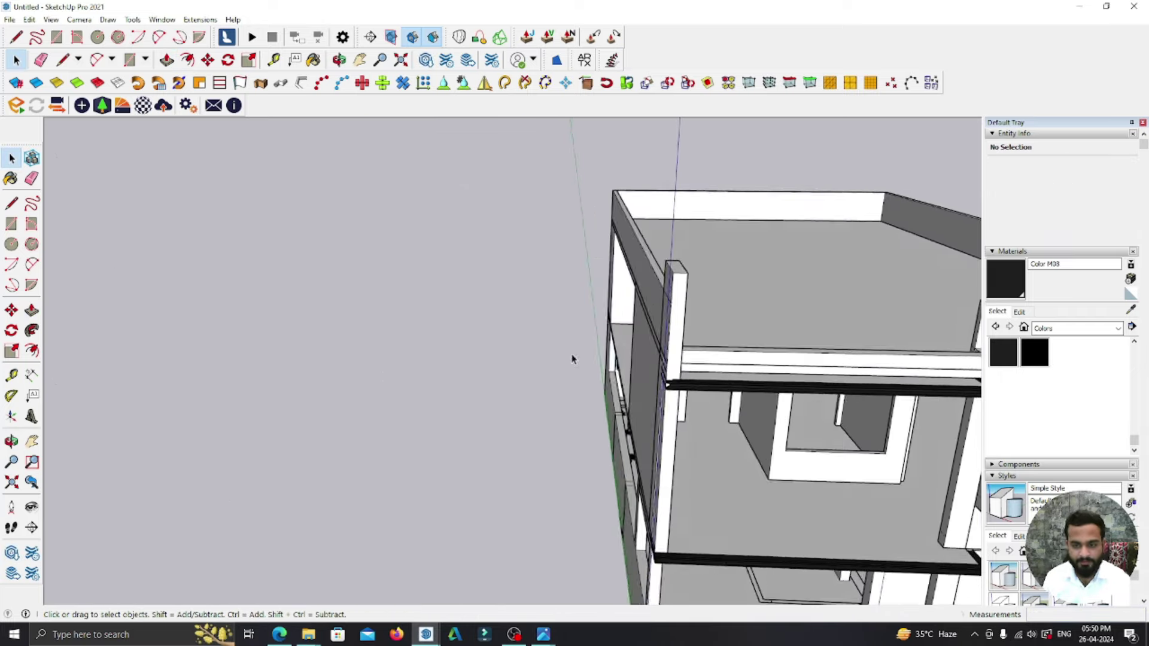
# - Push/pull the strip beside the wall out by 2 inches
pyautogui.scroll(-5, 526, 372)
pyautogui.moveTo(526, 372); pyautogui.dragTo(740, 283, button='middle')
pyautogui.scroll(5, 740, 283)
pyautogui.moveTo(675, 249)
pyautogui.mouseDown(button='middle')
pyautogui.moveTo(537, 295)
pyautogui.moveTo(613, 300)
pyautogui.mouseUp(button='middle')
pyautogui.scroll(3, 608, 441)
pyautogui.moveTo(607, 441)
pyautogui.mouseDown(button='middle')
pyautogui.moveTo(726, 395)
pyautogui.moveTo(636, 302)
pyautogui.moveTo(454, 324)
pyautogui.moveTo(411, 403)
pyautogui.moveTo(662, 405)
pyautogui.mouseUp(button='middle')
pyautogui.scroll(3, 559, 461)
pyautogui.moveTo(559, 461)
pyautogui.mouseDown(button='middle')
pyautogui.moveTo(670, 446)
pyautogui.moveTo(457, 386)
pyautogui.mouseUp(button='middle')
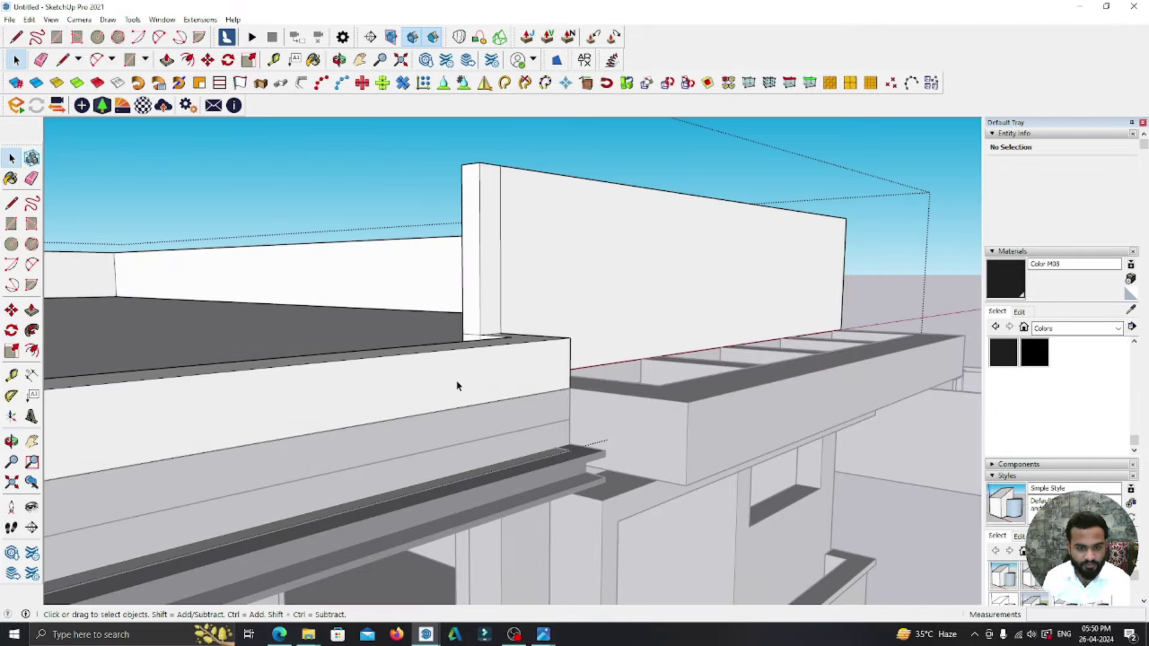
pyautogui.moveTo(474, 381); pyautogui.dragTo(470, 383)
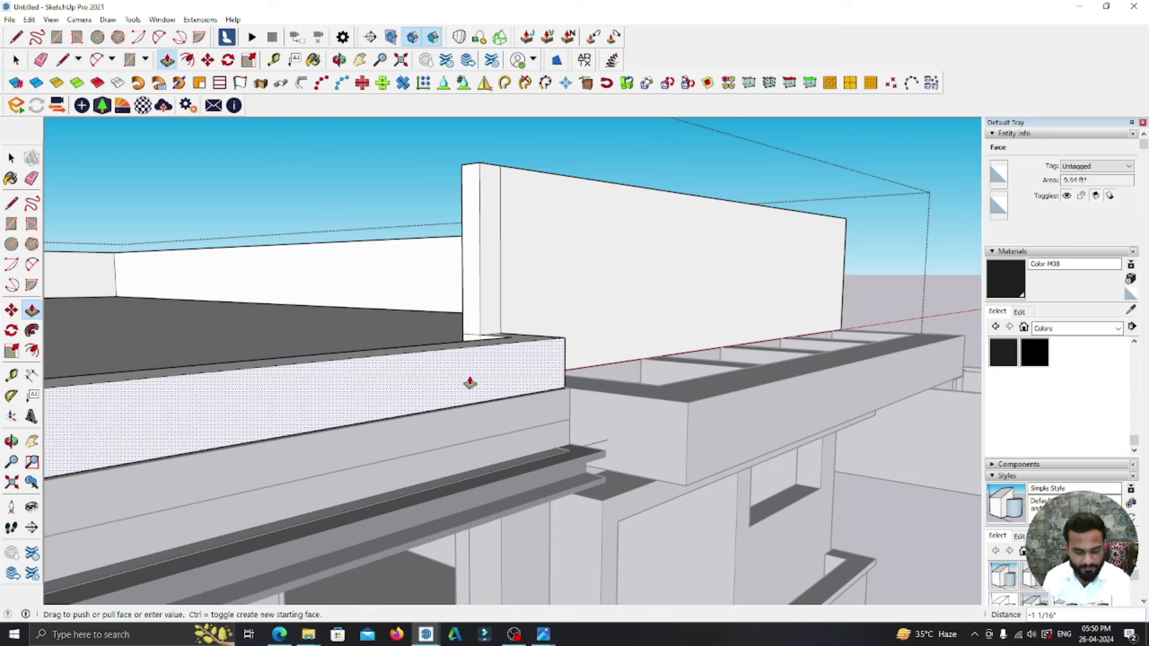
pyautogui.moveTo(431, 353); pyautogui.dragTo(767, 387, button='middle')
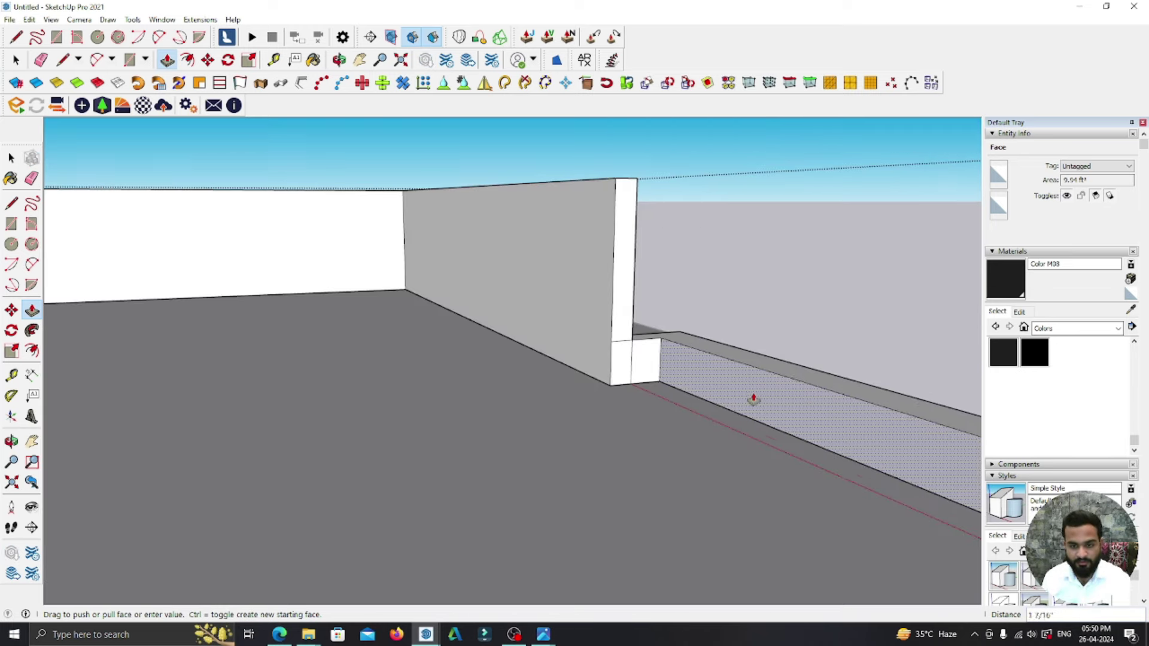
pyautogui.write('2')
pyautogui.press('Return')
# - Orbit around the building to look down onto the roof parapets
pyautogui.moveTo(778, 367)
pyautogui.mouseDown(button='middle')
pyautogui.moveTo(274, 352)
pyautogui.moveTo(538, 380)
pyautogui.moveTo(485, 435)
pyautogui.mouseUp(button='middle')
pyautogui.scroll(3, 485, 434)
pyautogui.scroll(-5, 546, 403)
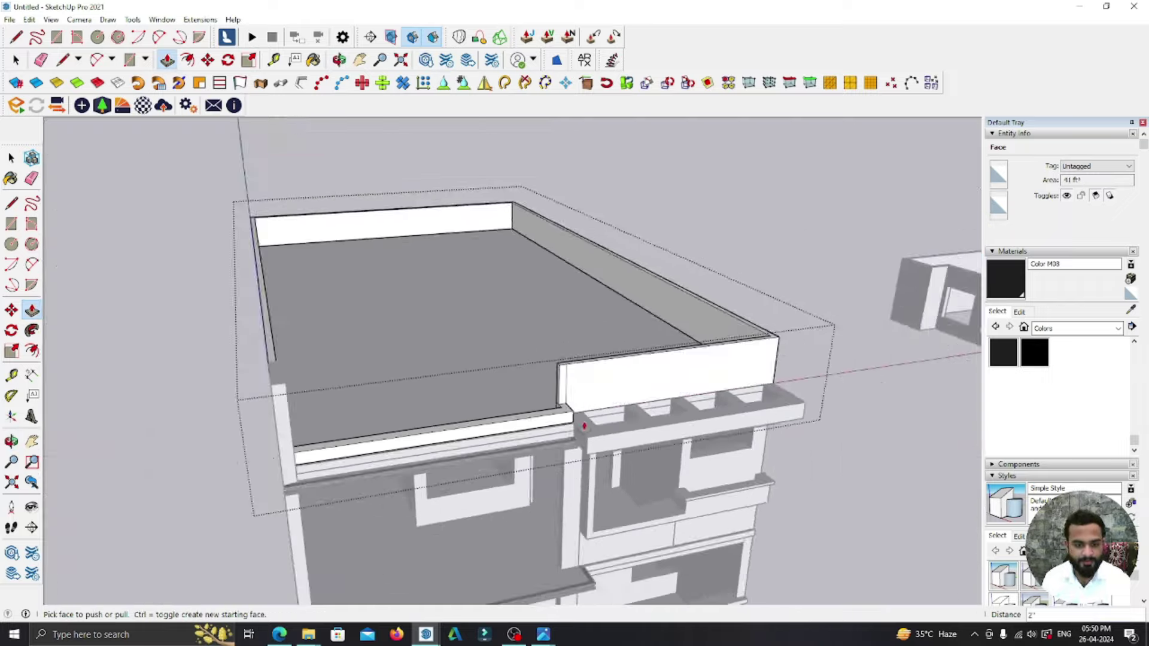
pyautogui.moveTo(546, 402); pyautogui.dragTo(668, 185, button='middle')
pyautogui.scroll(4, 580, 198)
pyautogui.moveTo(580, 198); pyautogui.dragTo(503, 275, button='middle')
pyautogui.scroll(2, 464, 311)
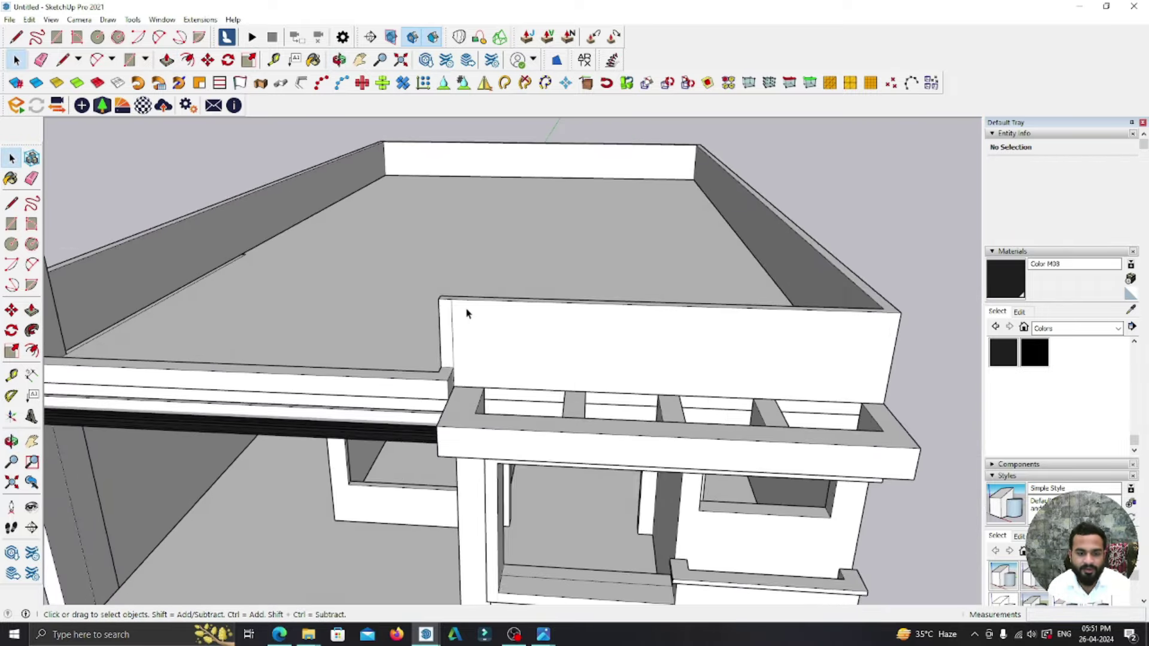
# - Copy the parapet's top edge slightly downward to mark a band along it
pyautogui.scroll(2, 456, 323)
pyautogui.scroll(2, 447, 346)
pyautogui.scroll(2, 448, 346)
pyautogui.press('e')
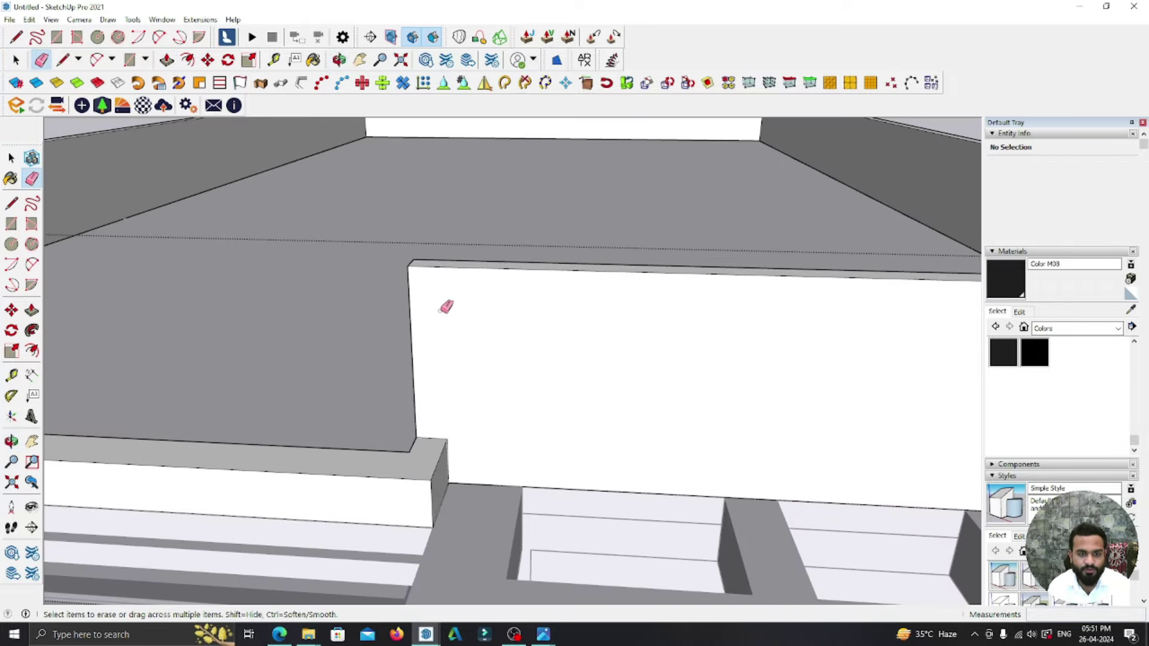
pyautogui.click(11, 159)
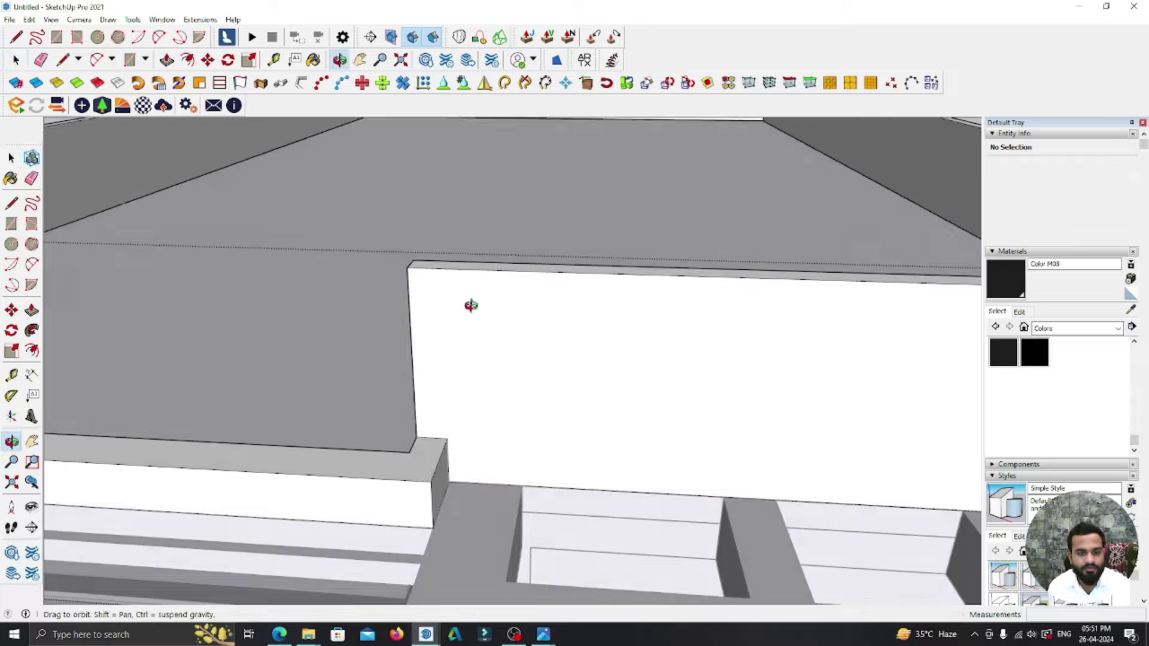
pyautogui.moveTo(469, 306); pyautogui.dragTo(435, 286, button='middle')
pyautogui.scroll(-5, 420, 282)
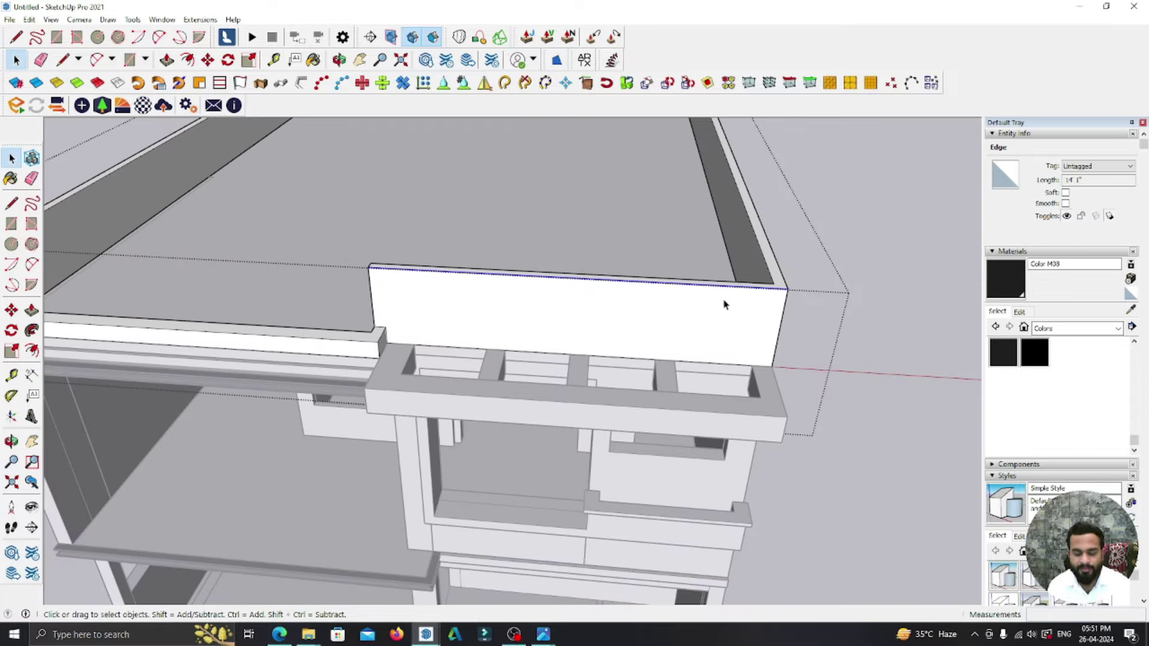
pyautogui.press('m')
pyautogui.scroll(5, 745, 303)
pyautogui.press('ctrl')
pyautogui.click(748, 298)
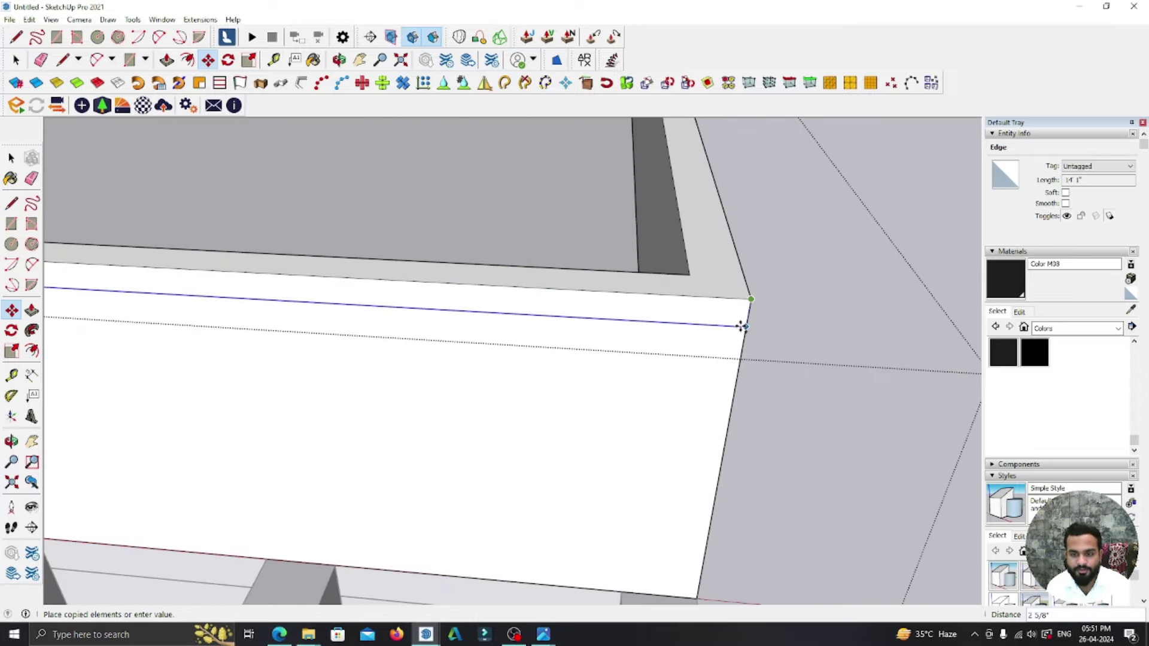
pyautogui.click(741, 326)
# - Extrude the new top band strip out 4 inches as a projecting ledge
pyautogui.press('p')
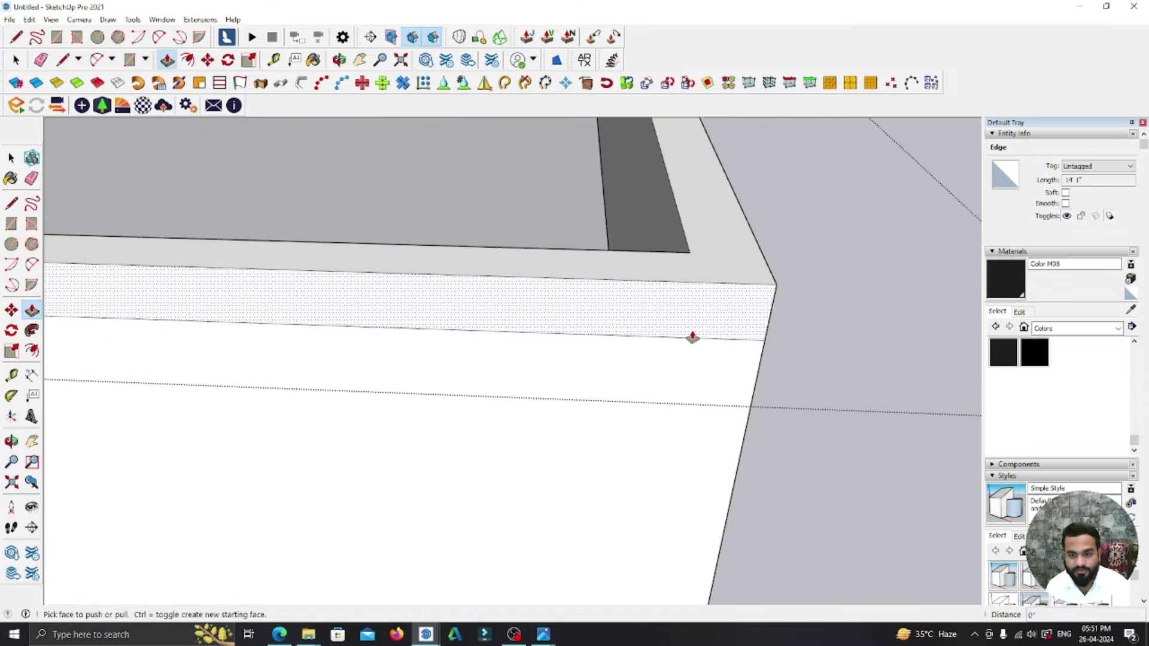
pyautogui.click(694, 344)
pyautogui.press('Return')
pyautogui.scroll(-3, 694, 344)
pyautogui.scroll(-3, 648, 328)
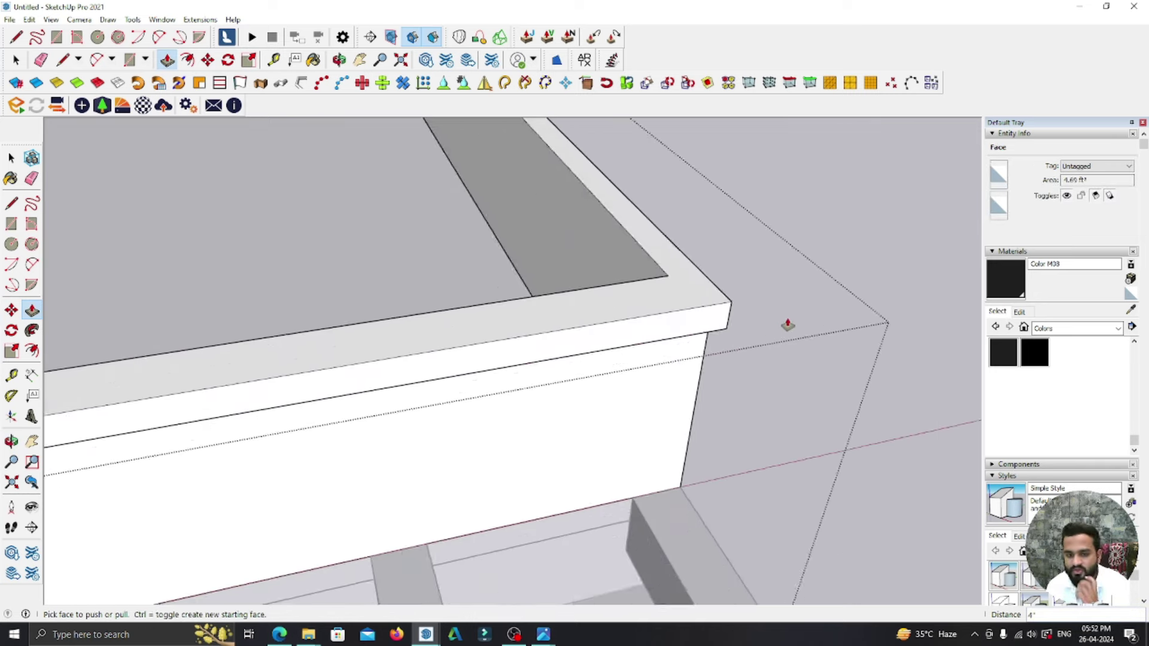
pyautogui.scroll(-2, 774, 326)
pyautogui.scroll(-2, 623, 346)
pyautogui.moveTo(729, 342); pyautogui.dragTo(500, 351, button='middle')
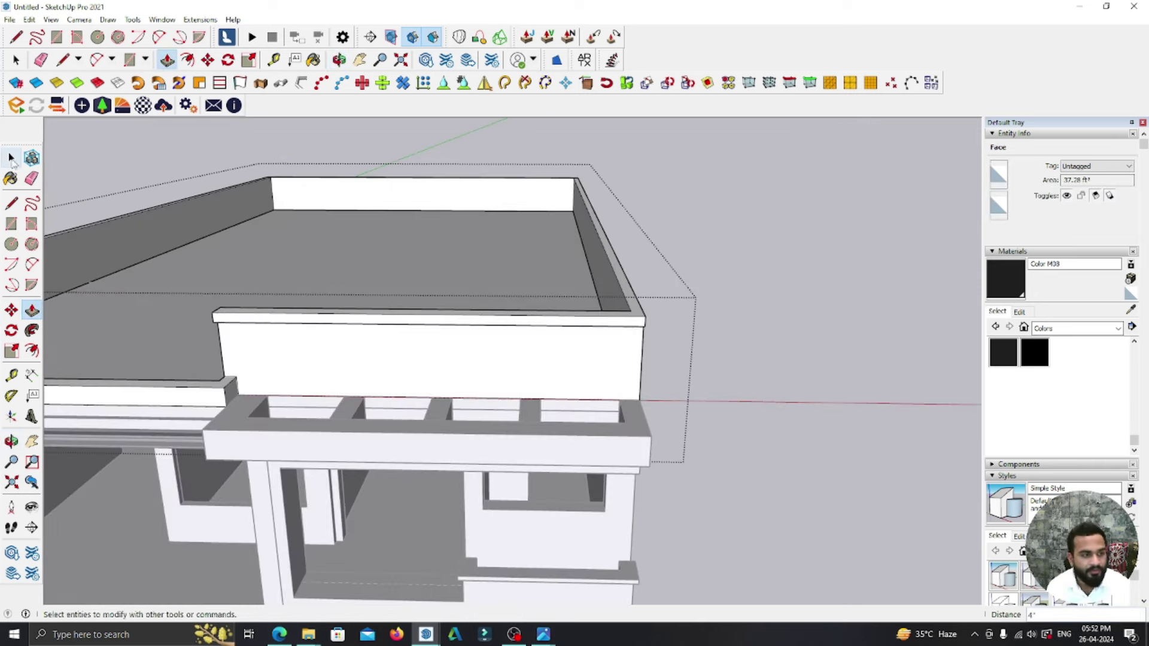
# - Push/pull the selected parapet face down 4 feet
pyautogui.press('space')
pyautogui.scroll(3, 447, 333)
pyautogui.scroll(5, 284, 420)
pyautogui.click(307, 383)
pyautogui.click(302, 391)
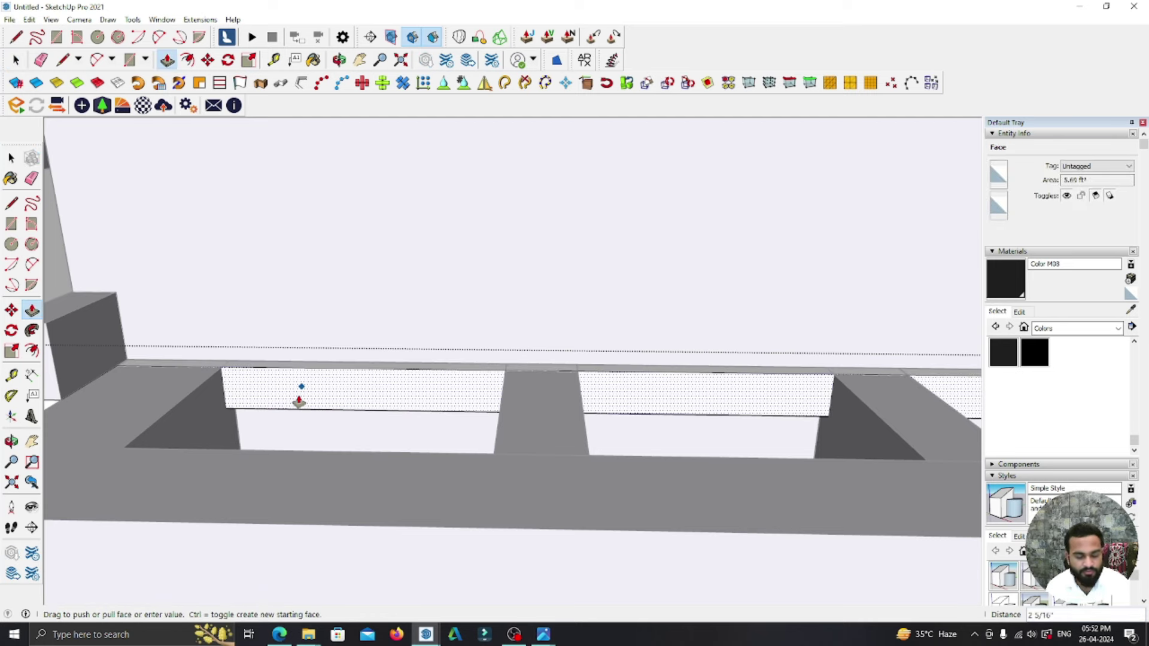
pyautogui.write("'")
pyautogui.press('Return')
pyautogui.moveTo(299, 401); pyautogui.dragTo(357, 398, button='middle')
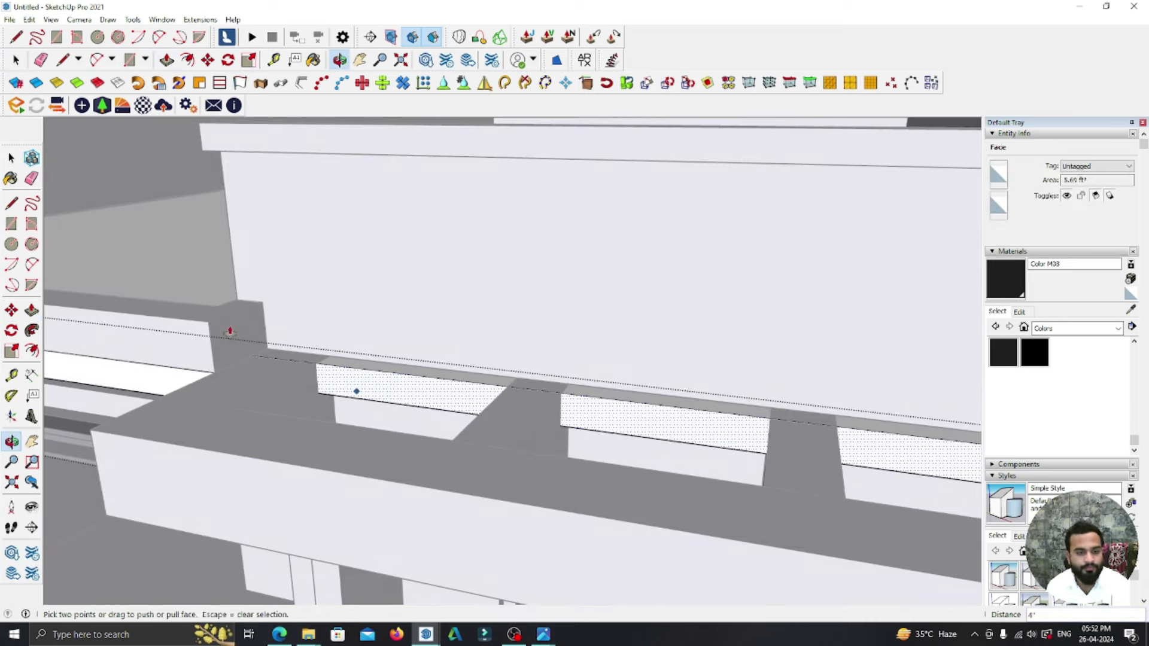
pyautogui.scroll(-3, 525, 333)
pyautogui.moveTo(526, 333); pyautogui.dragTo(526, 392, button='middle')
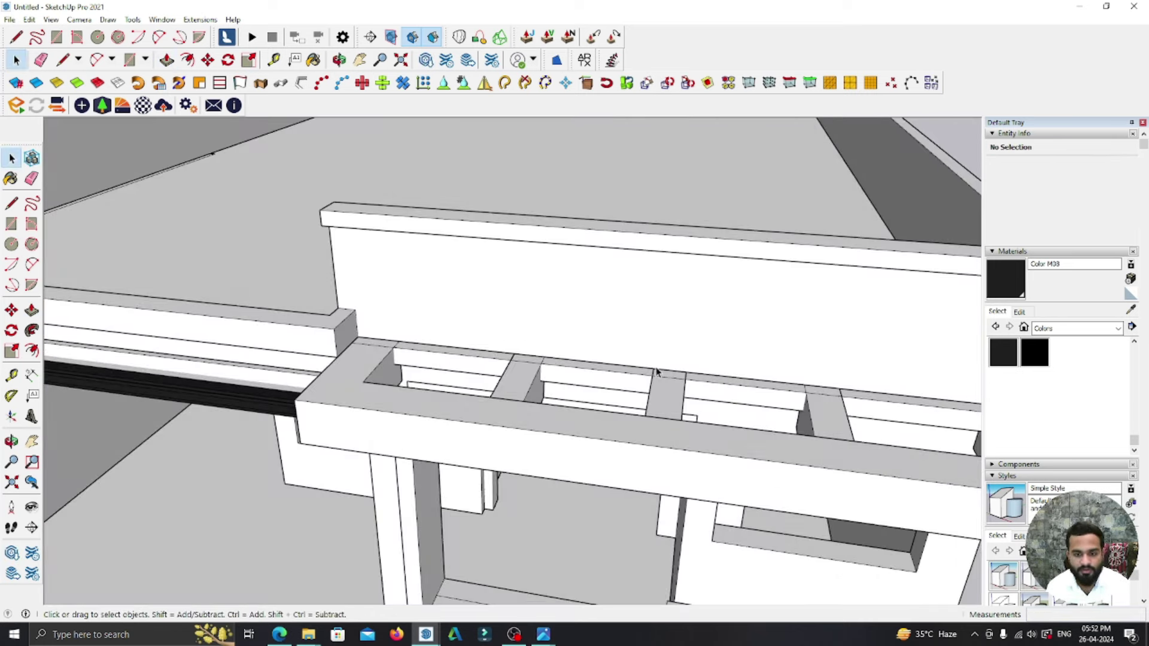
# - Draw a rectangle filling one slot of the frame in front of the parapet
pyautogui.scroll(2, 681, 417)
pyautogui.press('t')
pyautogui.scroll(2, 661, 405)
pyautogui.scroll(1, 597, 360)
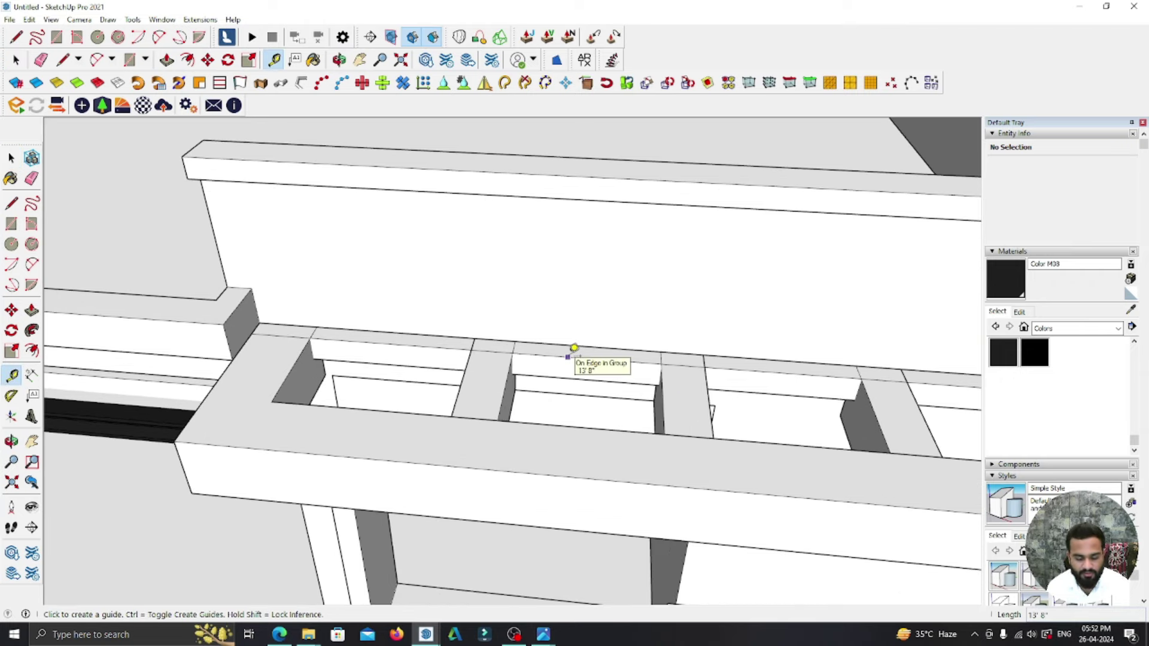
pyautogui.press('r')
pyautogui.scroll(2, 518, 354)
pyautogui.click(515, 353)
pyautogui.scroll(-2, 521, 356)
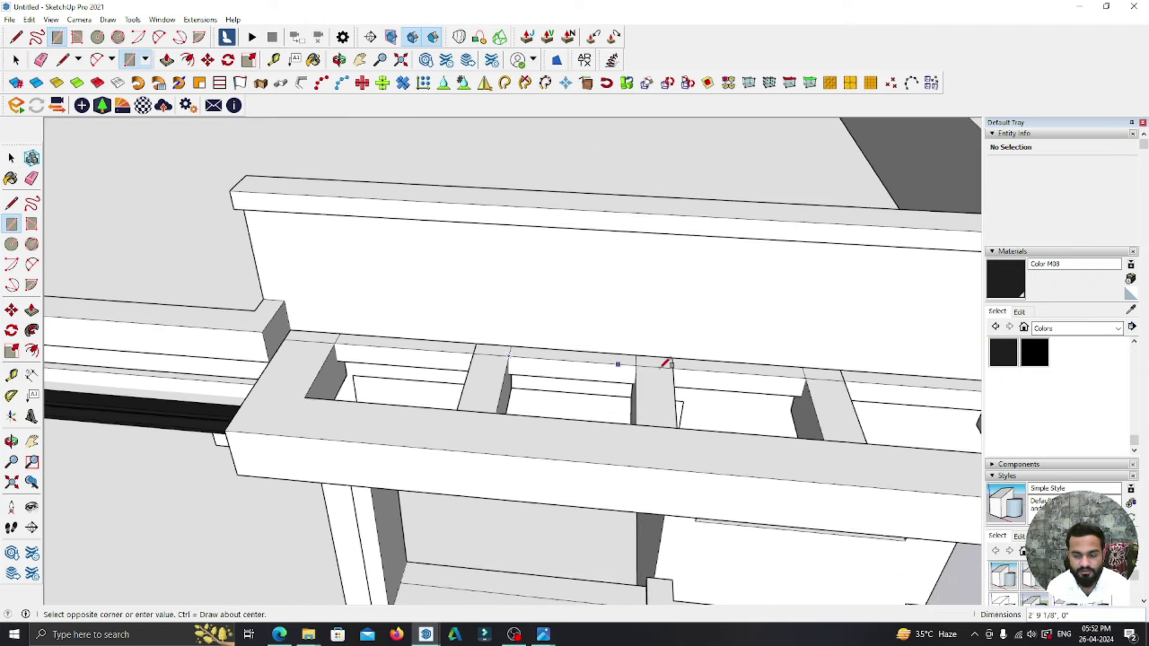
pyautogui.scroll(2, 526, 359)
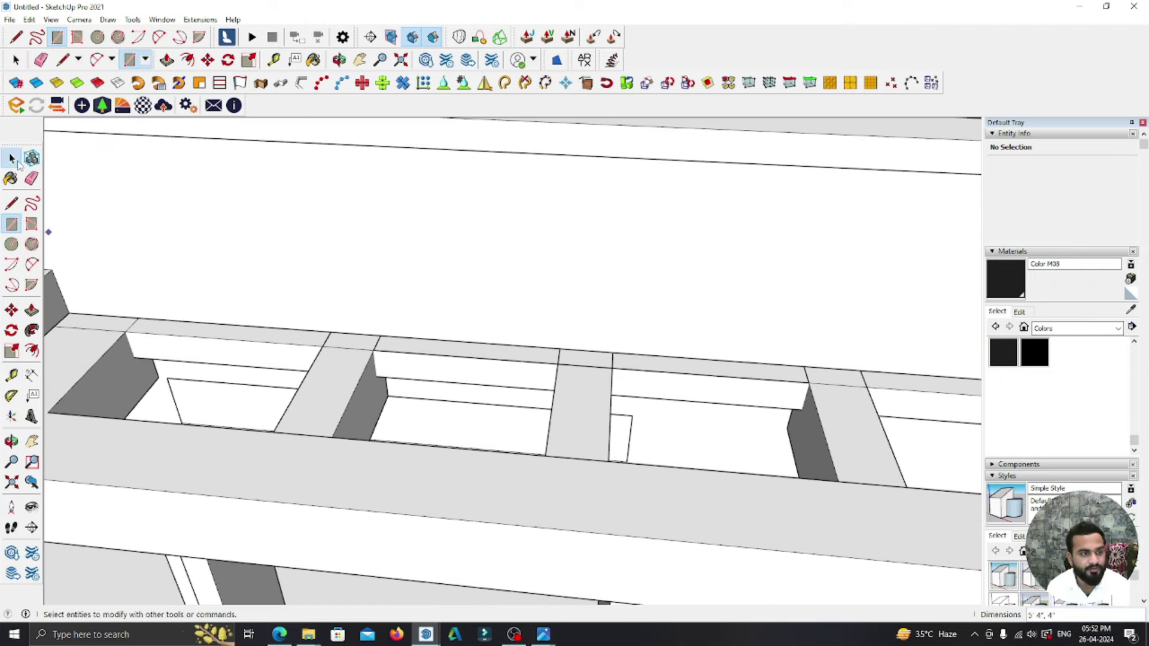
pyautogui.click(18, 162)
pyautogui.scroll(1, 507, 356)
# - Make the rectangle a group and raise it 3 feet into a box
pyautogui.doubleClick(497, 366)
pyautogui.rightClick(498, 367)
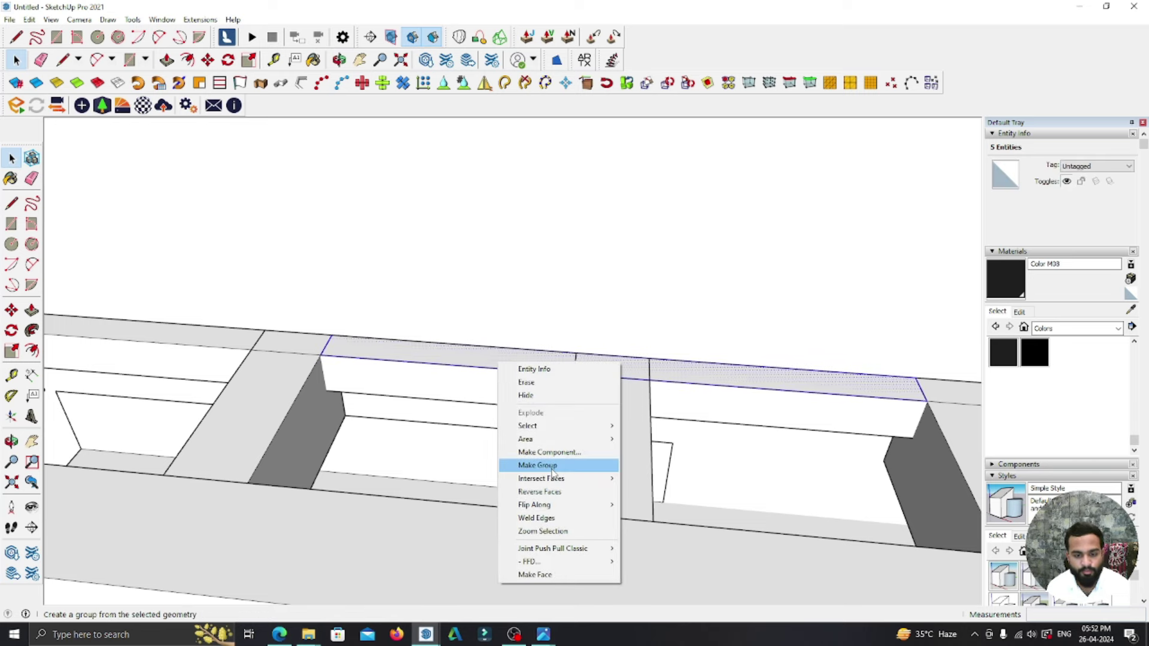
pyautogui.click(537, 465)
pyautogui.press('p')
pyautogui.click(526, 362)
pyautogui.moveTo(539, 269)
pyautogui.mouseDown(button='middle')
pyautogui.moveTo(585, 373)
pyautogui.moveTo(628, 316)
pyautogui.mouseUp(button='middle')
pyautogui.click(716, 310)
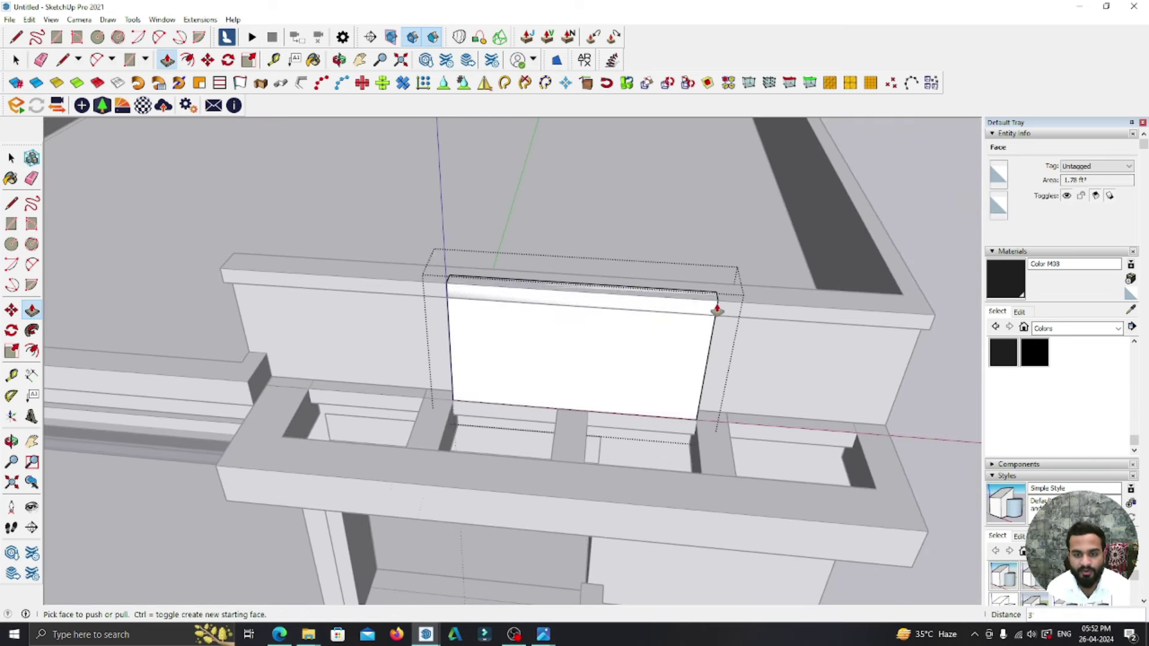
# - Pull the box's top face higher into a tall vertical panel
pyautogui.click(605, 292)
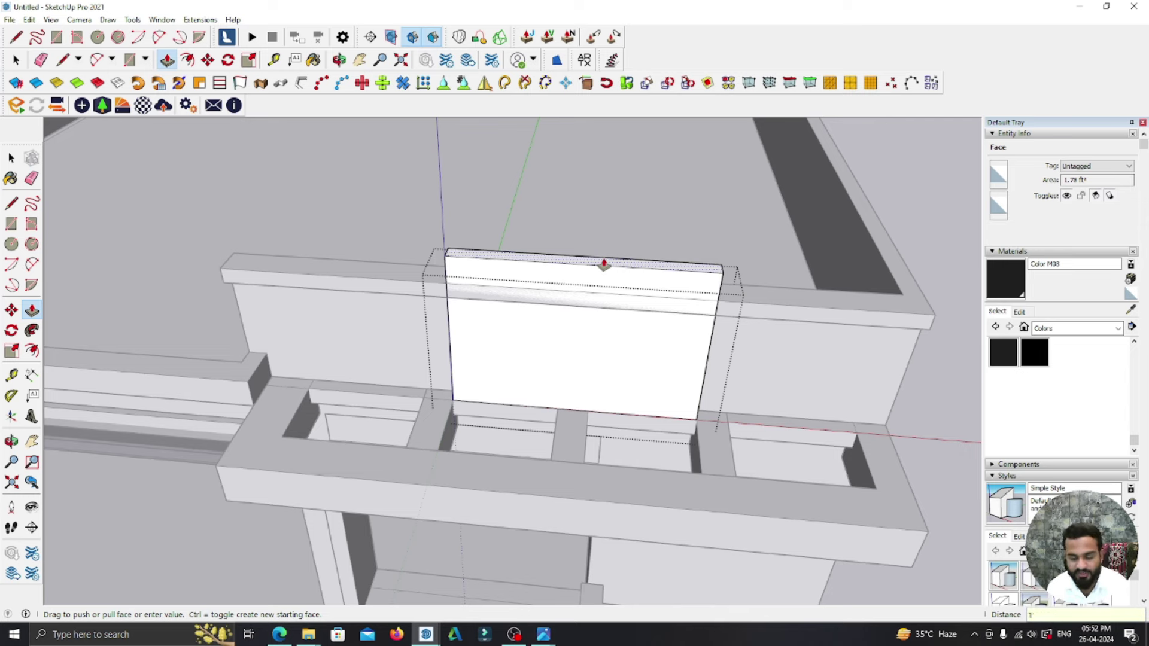
pyautogui.press('Return')
pyautogui.moveTo(474, 329); pyautogui.dragTo(337, 266, button='middle')
pyautogui.press('space')
pyautogui.moveTo(769, 359)
pyautogui.mouseDown(button='middle')
pyautogui.moveTo(513, 333)
pyautogui.moveTo(514, 350)
pyautogui.mouseUp(button='middle')
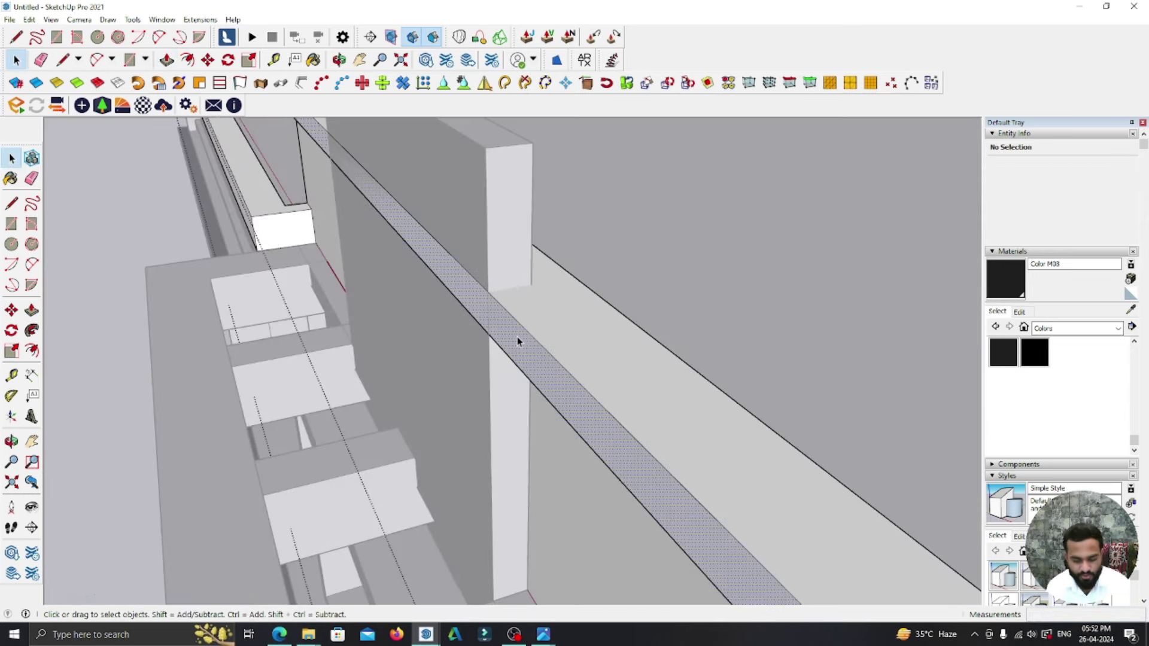
# - Push the long strip face back 2 inches
pyautogui.press('p')
pyautogui.click(519, 340)
pyautogui.click(496, 346)
pyautogui.moveTo(495, 346)
pyautogui.mouseDown(button='middle')
pyautogui.moveTo(663, 347)
pyautogui.moveTo(63, 219)
pyautogui.mouseUp(button='middle')
pyautogui.press('l')
pyautogui.click(11, 159)
pyautogui.scroll(-5, 469, 397)
pyautogui.moveTo(469, 398)
pyautogui.mouseDown(button='middle')
pyautogui.moveTo(820, 397)
pyautogui.moveTo(916, 379)
pyautogui.moveTo(684, 273)
pyautogui.moveTo(523, 226)
pyautogui.moveTo(473, 221)
pyautogui.moveTo(448, 254)
pyautogui.moveTo(773, 287)
pyautogui.moveTo(657, 300)
pyautogui.moveTo(623, 290)
pyautogui.mouseUp(button='middle')
# - Draw a rectangle on the upper right wall panel
pyautogui.scroll(3, 690, 306)
pyautogui.scroll(2, 542, 295)
pyautogui.scroll(-3, 521, 287)
pyautogui.moveTo(495, 282)
pyautogui.mouseDown(button='middle')
pyautogui.moveTo(646, 302)
pyautogui.moveTo(618, 298)
pyautogui.mouseUp(button='middle')
pyautogui.scroll(3, 622, 277)
pyautogui.press('r')
pyautogui.scroll(2, 620, 276)
pyautogui.click(552, 254)
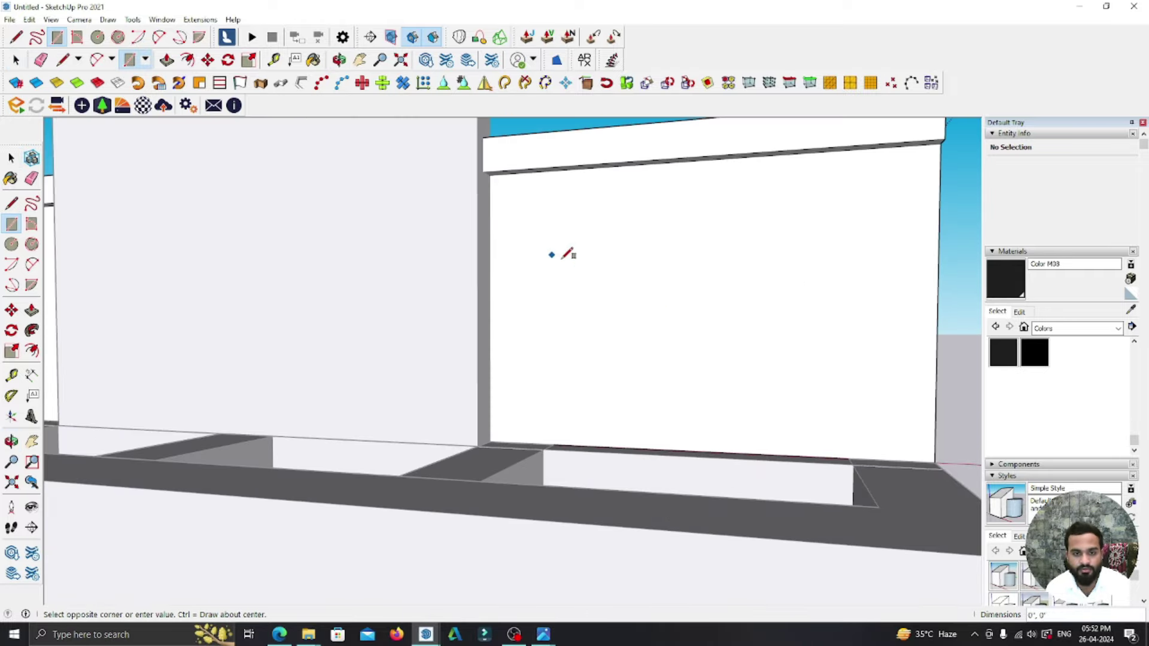
pyautogui.scroll(-2, 727, 278)
pyautogui.moveTo(728, 279); pyautogui.dragTo(683, 324, button='middle')
pyautogui.scroll(2, 683, 323)
pyautogui.press('p')
pyautogui.click(694, 301)
# - Push the rectangle into the wall as a shallow recess, then zoom out
pyautogui.click(688, 287)
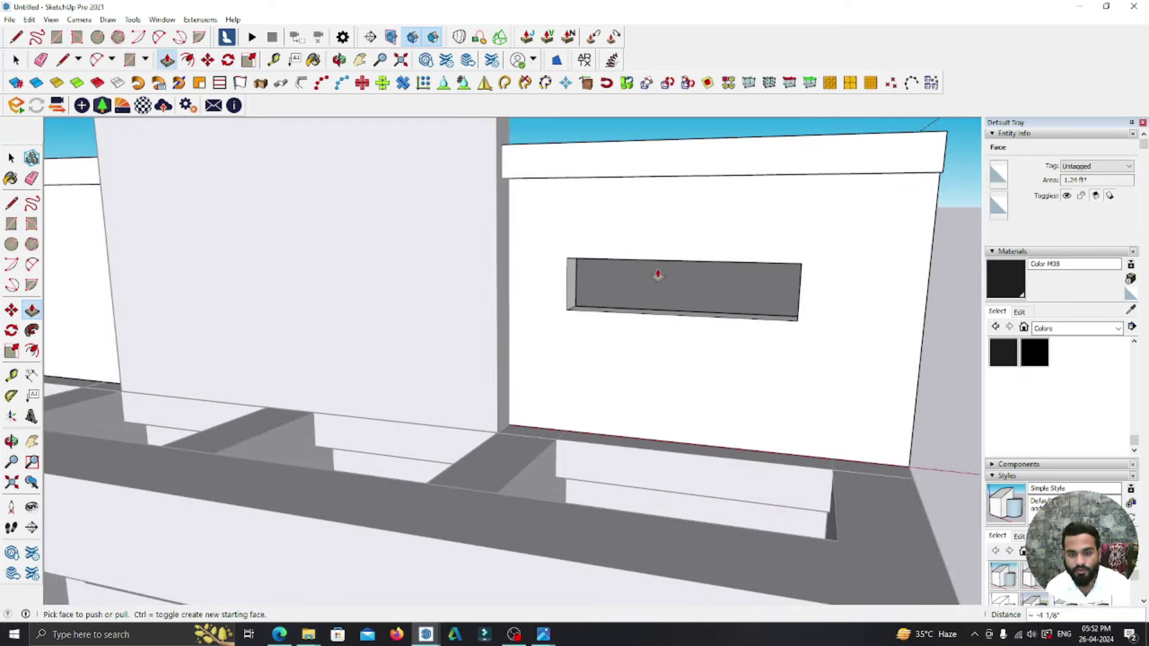
pyautogui.press('space')
pyautogui.scroll(-5, 697, 281)
pyautogui.moveTo(697, 281); pyautogui.dragTo(679, 280, button='middle')
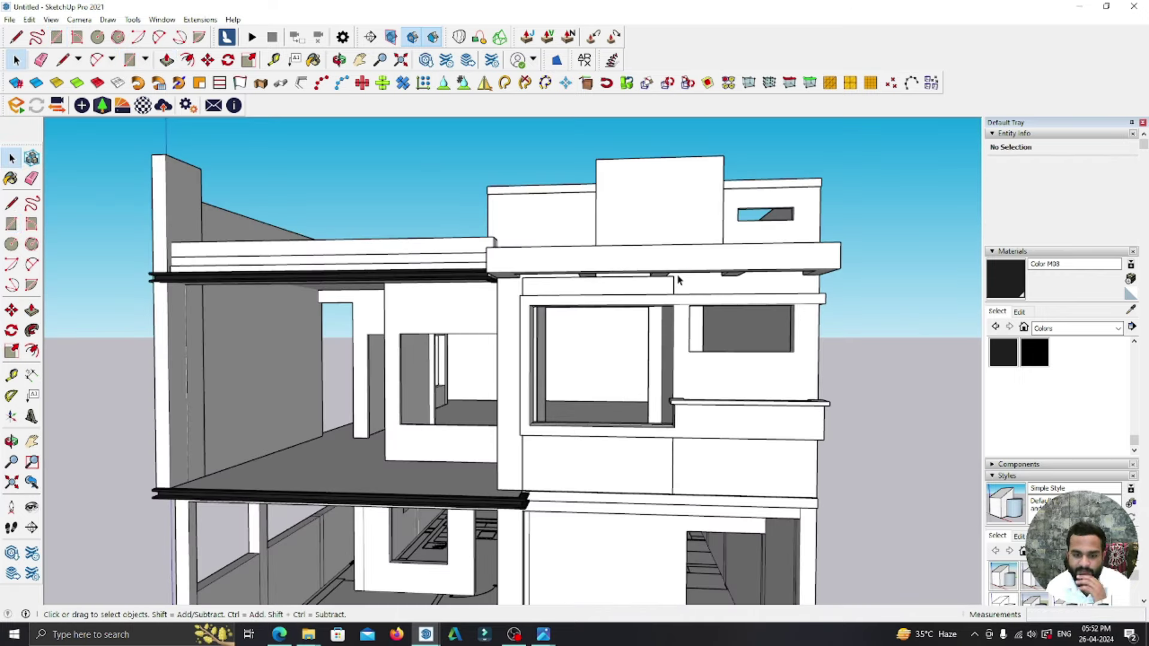
# - Finish the rectangle along the floor edge above the black louvre beam
pyautogui.moveTo(679, 280); pyautogui.dragTo(599, 380, button='middle')
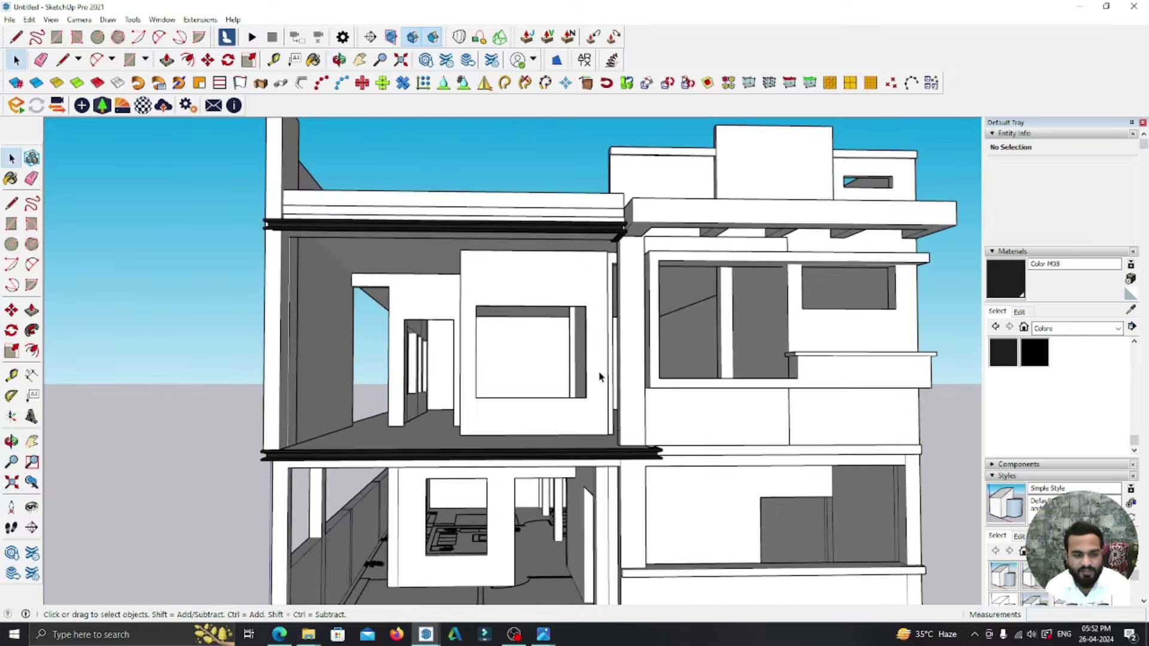
pyautogui.scroll(-2, 489, 361)
pyautogui.moveTo(489, 361); pyautogui.dragTo(482, 455, button='middle')
pyautogui.scroll(3, 419, 473)
pyautogui.scroll(2, 368, 489)
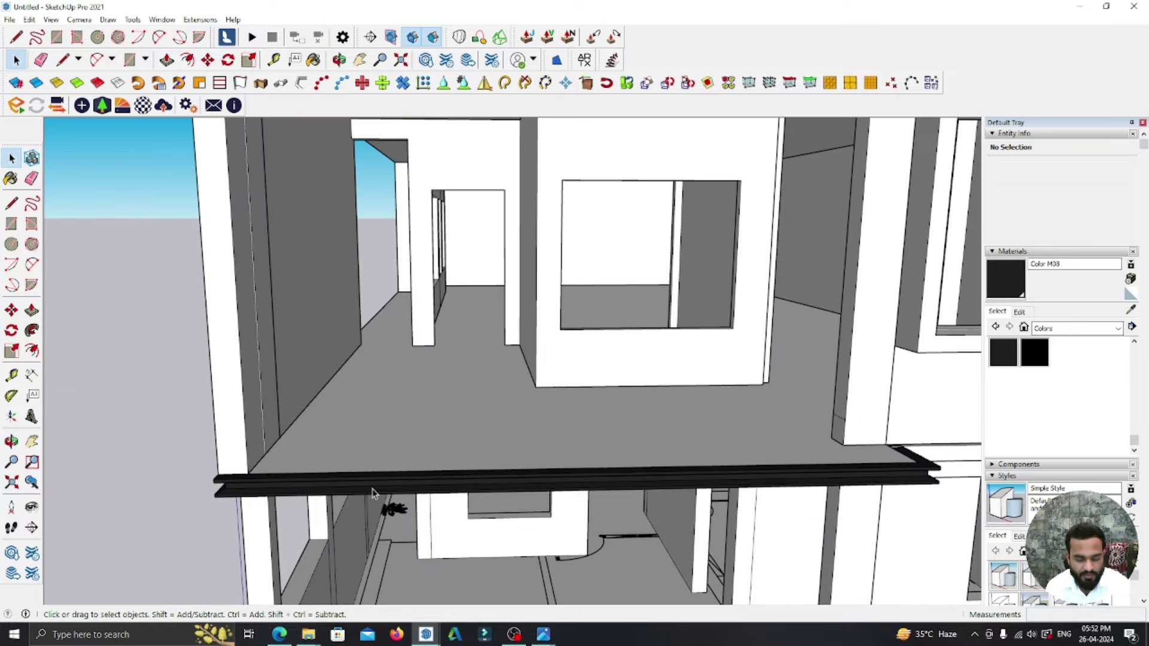
pyautogui.moveTo(359, 462); pyautogui.dragTo(631, 477, button='middle')
pyautogui.scroll(2, 857, 423)
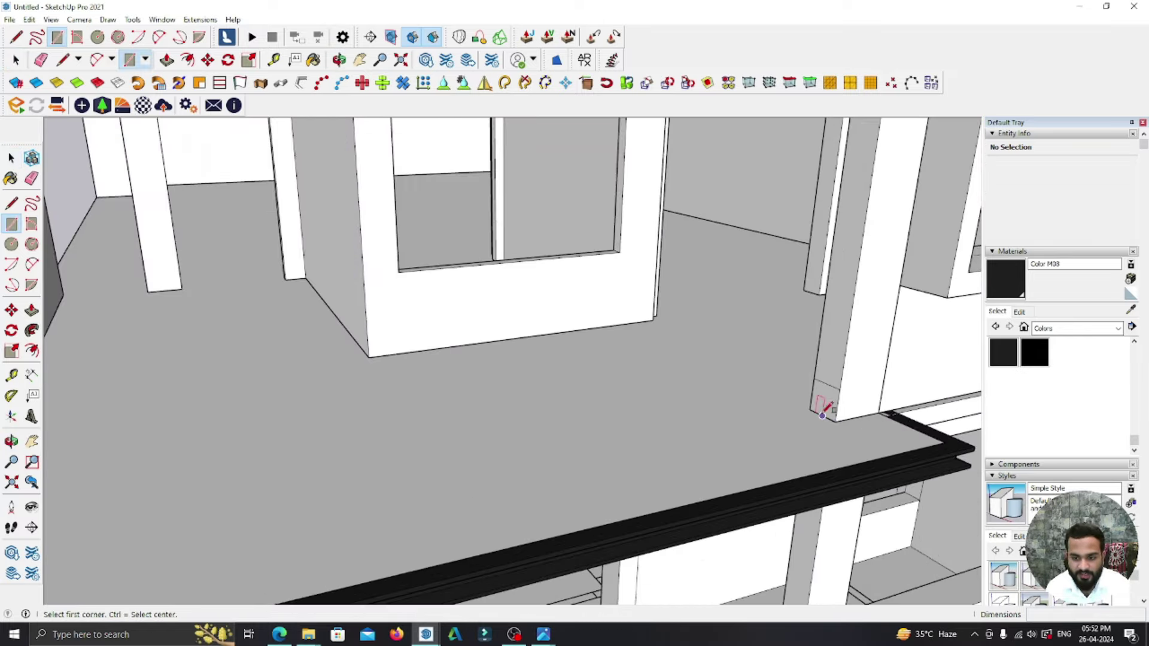
pyautogui.press('t')
pyautogui.scroll(1, 844, 413)
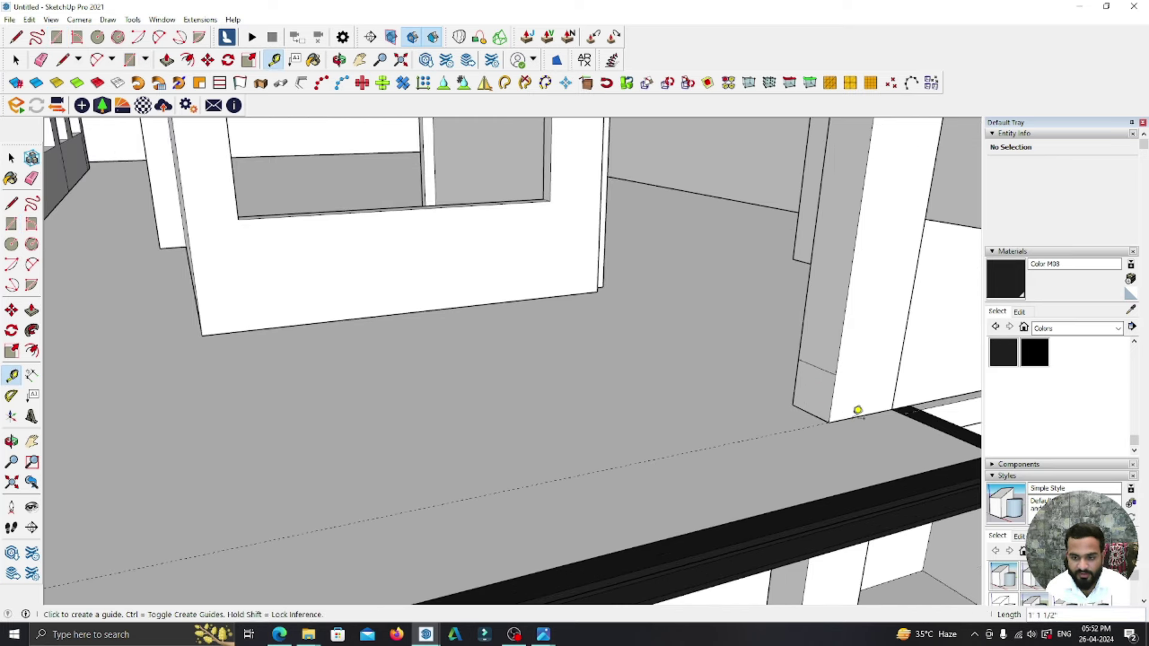
pyautogui.scroll(-1, 853, 410)
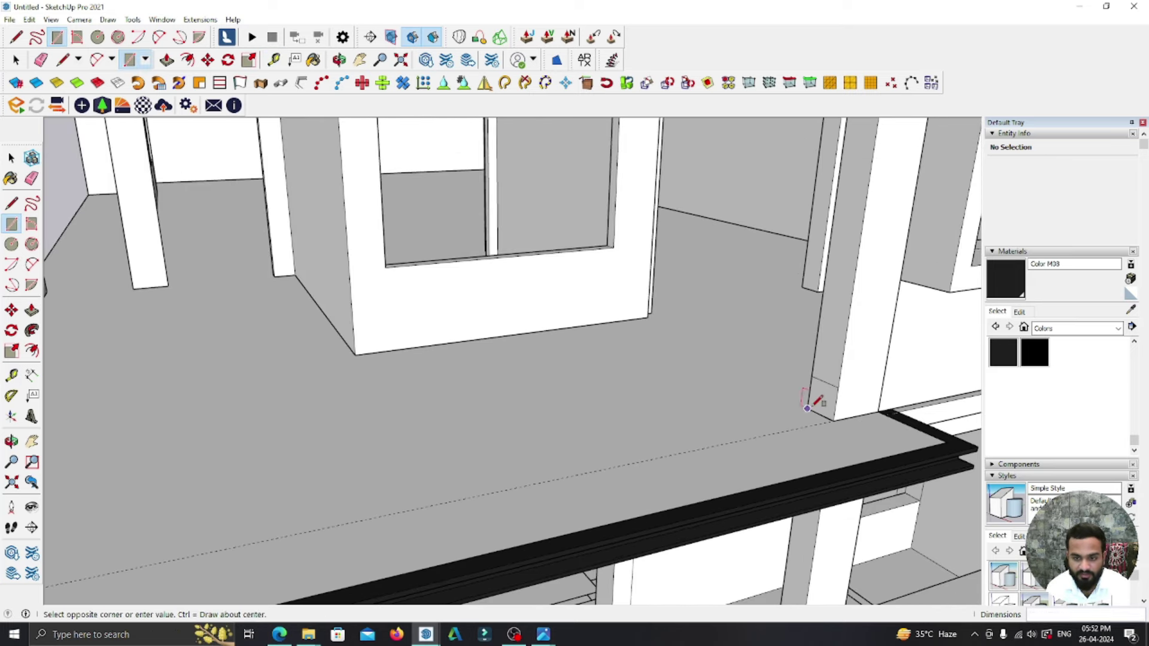
pyautogui.scroll(-3, 808, 409)
pyautogui.moveTo(567, 389)
pyautogui.mouseDown(button='middle')
pyautogui.moveTo(162, 411)
pyautogui.moveTo(483, 389)
pyautogui.mouseUp(button='middle')
pyautogui.scroll(2, 379, 397)
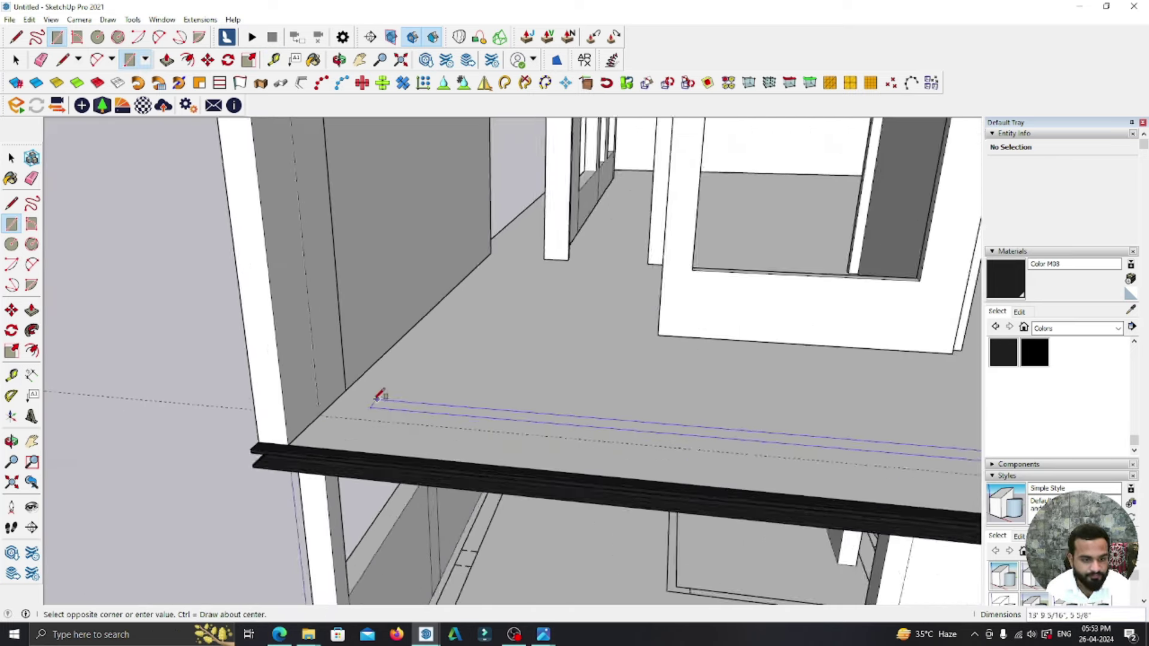
pyautogui.scroll(2, 306, 420)
pyautogui.click(299, 420)
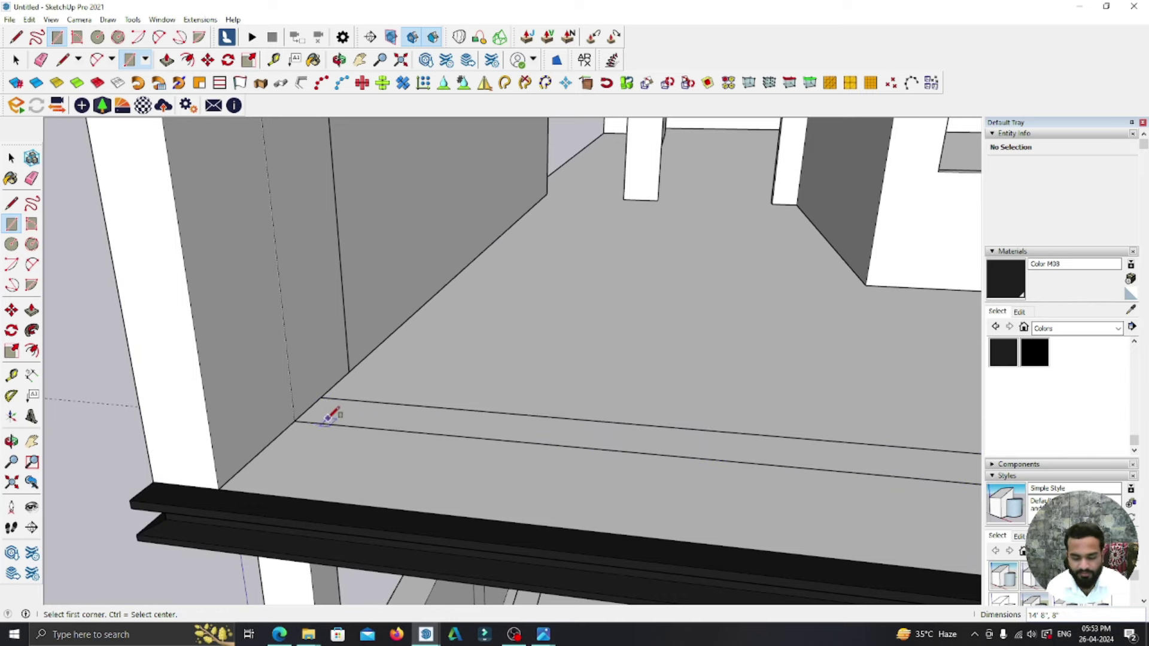
# - Push/Pull the new rectangle up 3" into a white ledge
pyautogui.press('p')
pyautogui.scroll(1, 331, 418)
pyautogui.moveTo(347, 419); pyautogui.dragTo(340, 389)
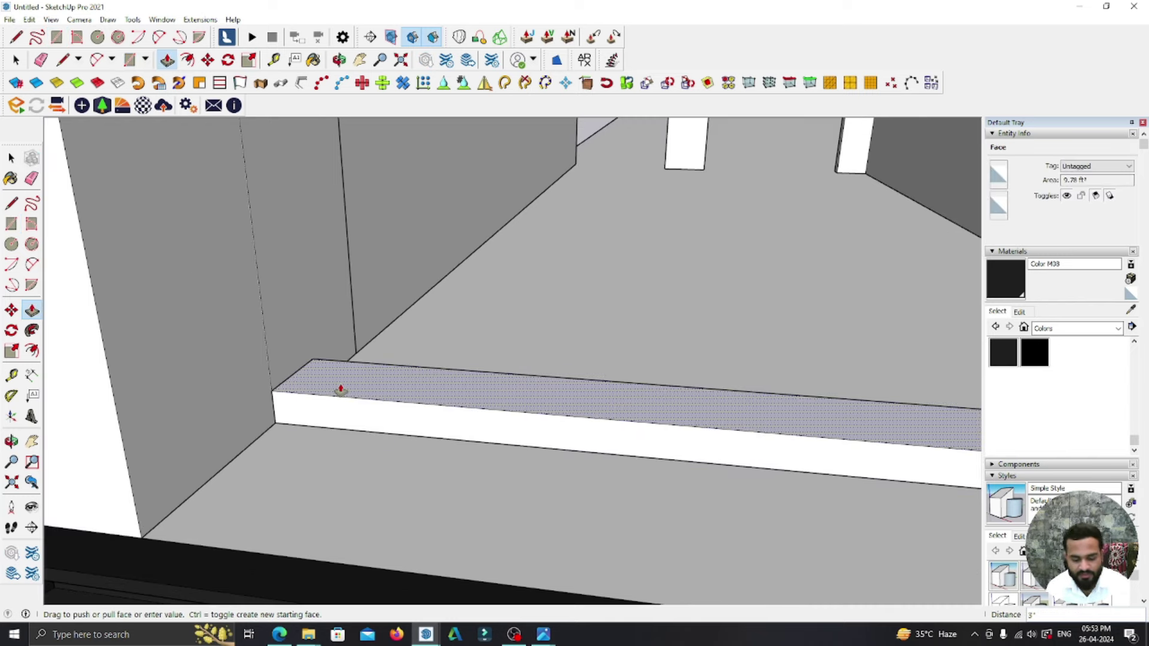
pyautogui.click(340, 390)
# - Raise the ledge's top face a further 2"
pyautogui.moveTo(341, 390)
pyautogui.mouseDown(button='middle')
pyautogui.moveTo(461, 338)
pyautogui.moveTo(335, 298)
pyautogui.mouseUp(button='middle')
pyautogui.press('e')
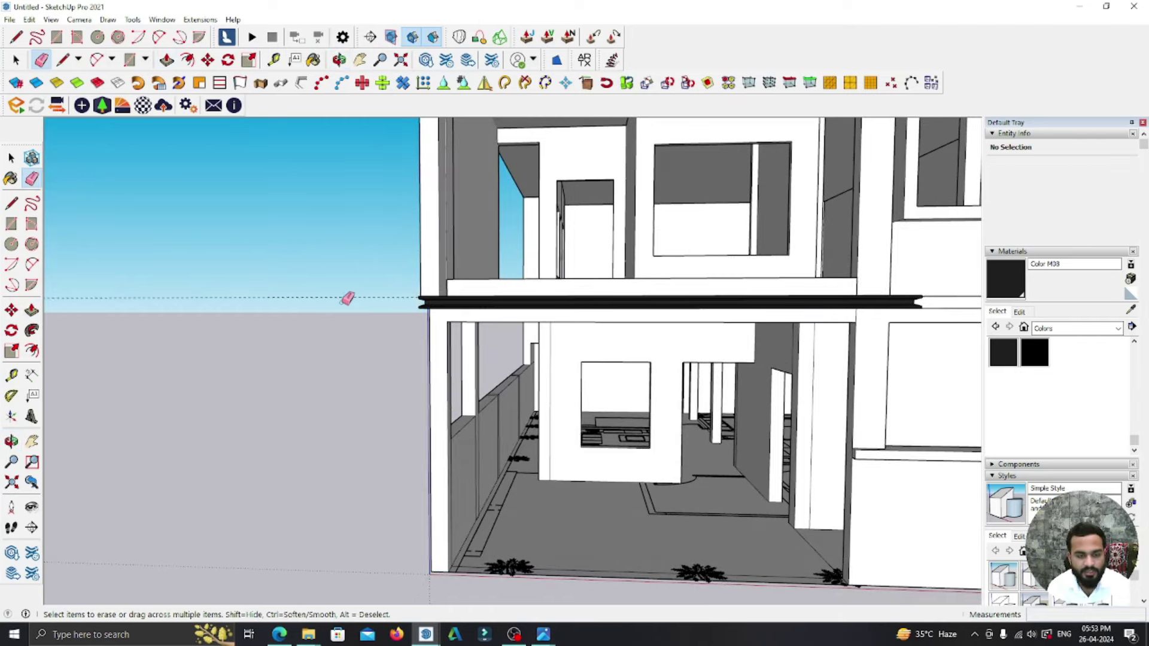
pyautogui.press('space')
pyautogui.scroll(5, 464, 361)
pyautogui.scroll(2, 407, 320)
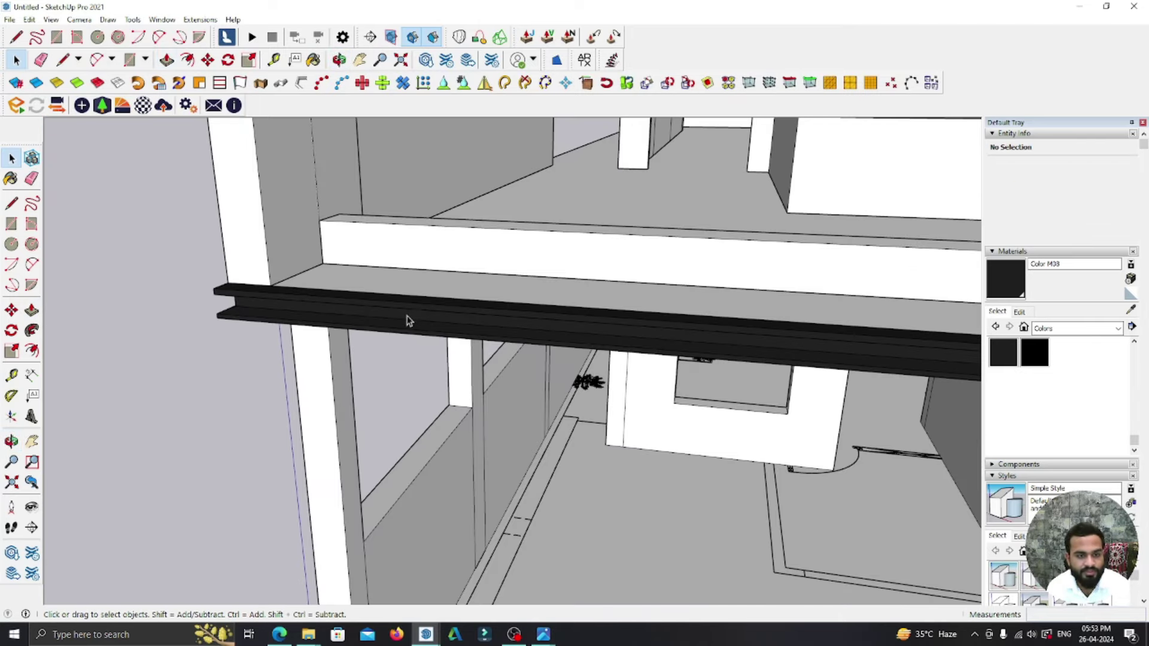
pyautogui.scroll(4, 428, 224)
pyautogui.press('p')
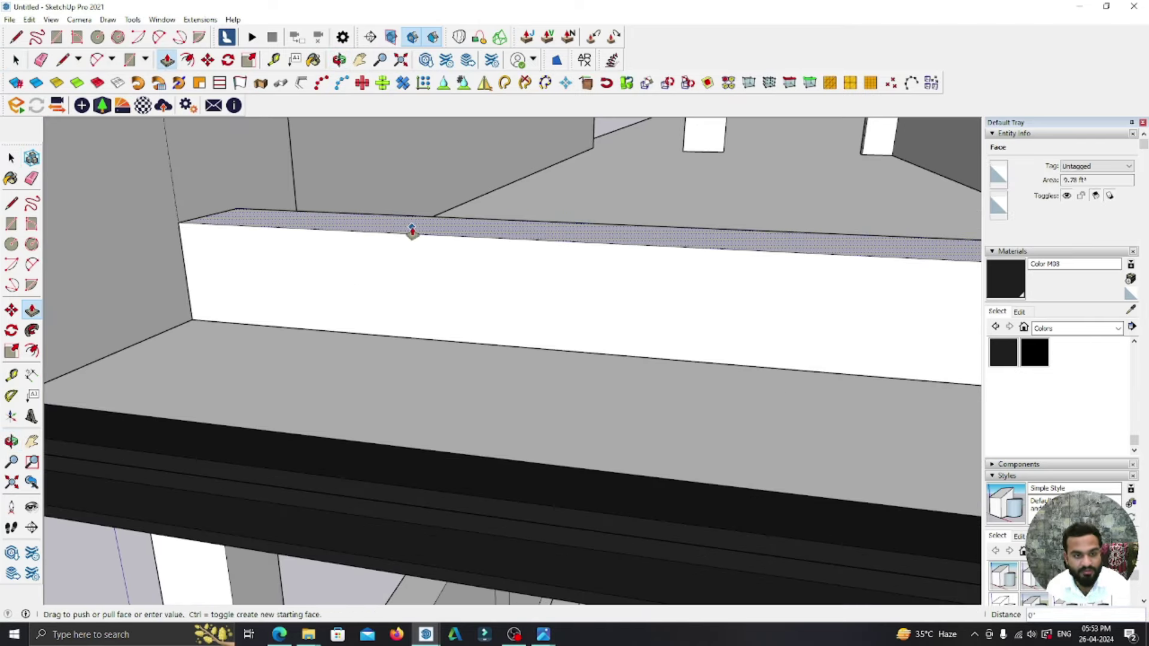
pyautogui.click(411, 231)
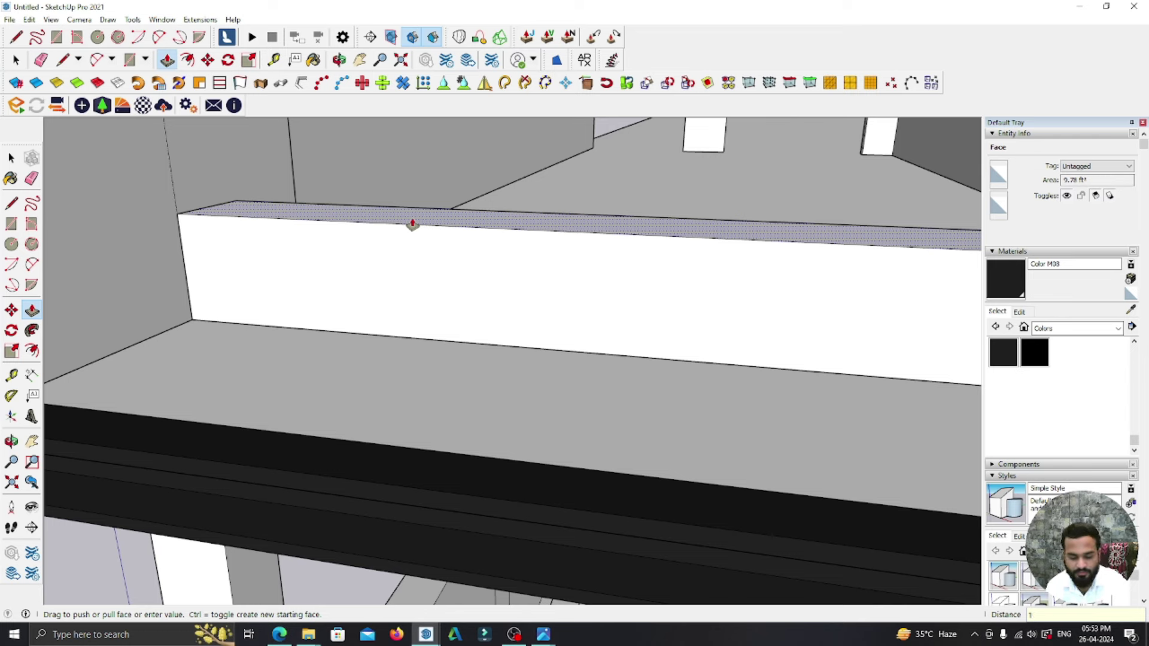
pyautogui.write('2')
pyautogui.press('Return')
# - Inspect the raised ledge and return to the front elevation view
pyautogui.scroll(-2, 464, 359)
pyautogui.scroll(-4, 425, 371)
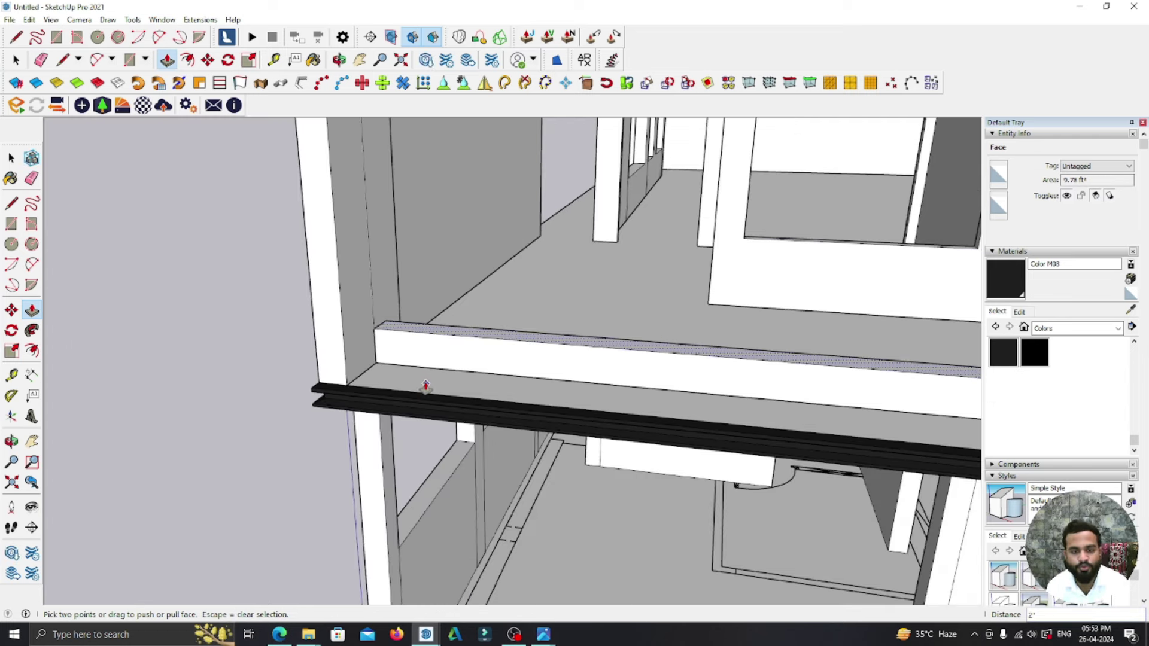
pyautogui.scroll(-2, 383, 363)
pyautogui.moveTo(383, 364); pyautogui.dragTo(3, 144, button='middle')
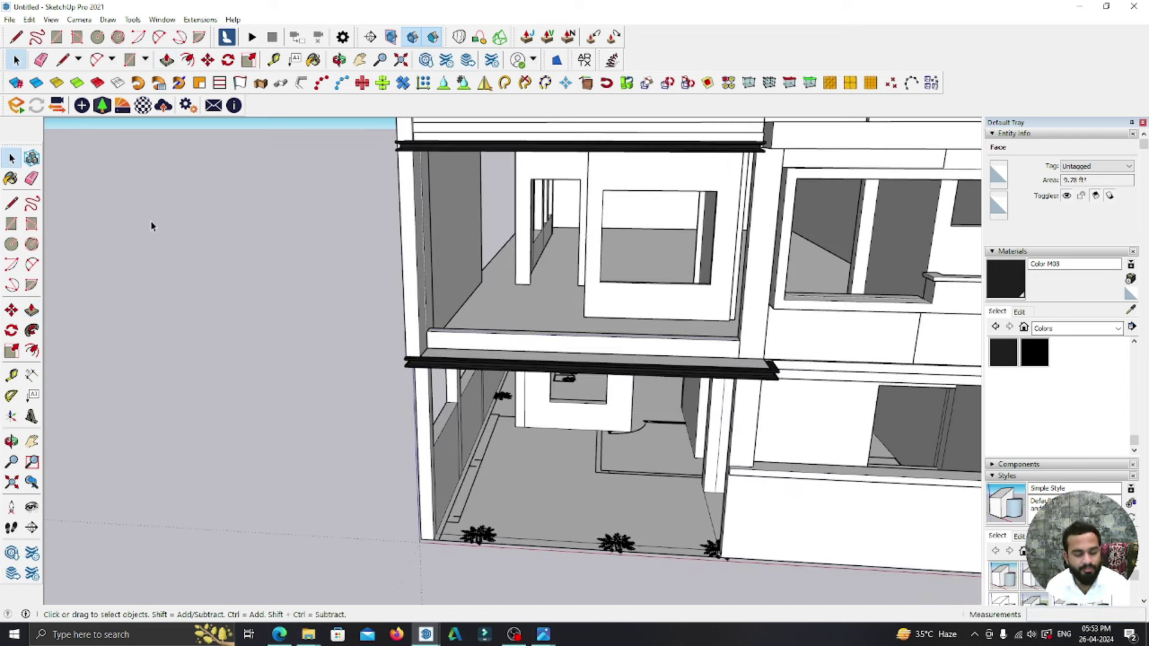
pyautogui.press('F4')
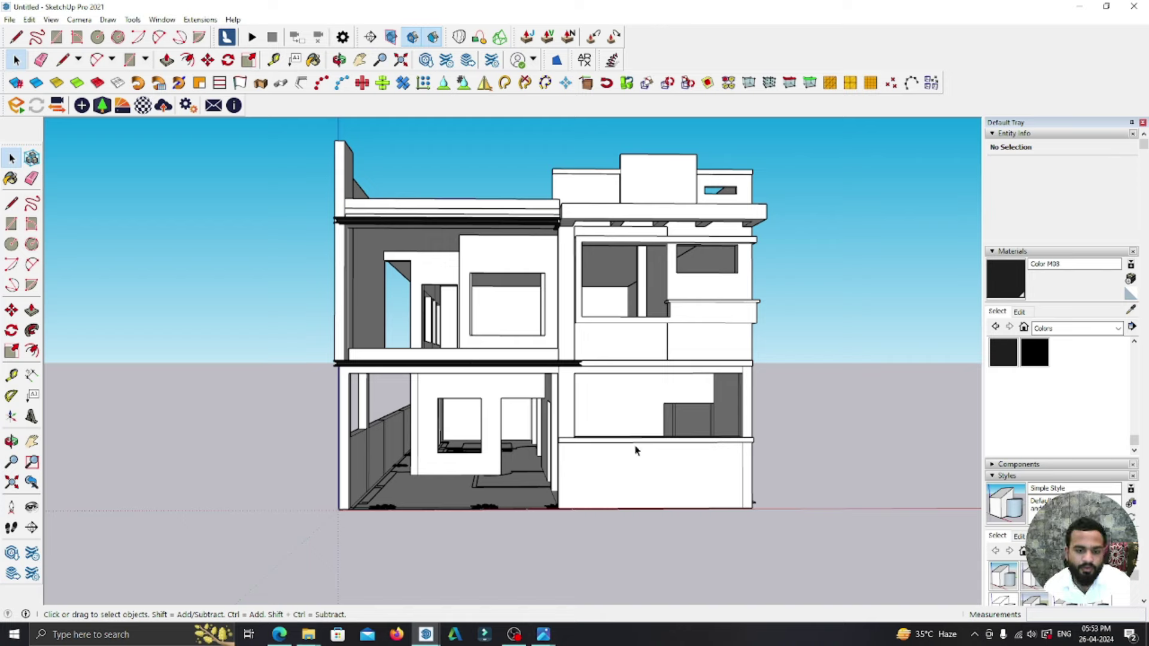
# - Orbit from the front elevation to view the upper window sill from above
pyautogui.scroll(3, 664, 464)
pyautogui.moveTo(668, 466)
pyautogui.mouseDown(button='middle')
pyautogui.moveTo(663, 513)
pyautogui.moveTo(606, 460)
pyautogui.mouseUp(button='middle')
pyautogui.press('F4')
pyautogui.scroll(3, 569, 359)
pyautogui.scroll(2, 508, 303)
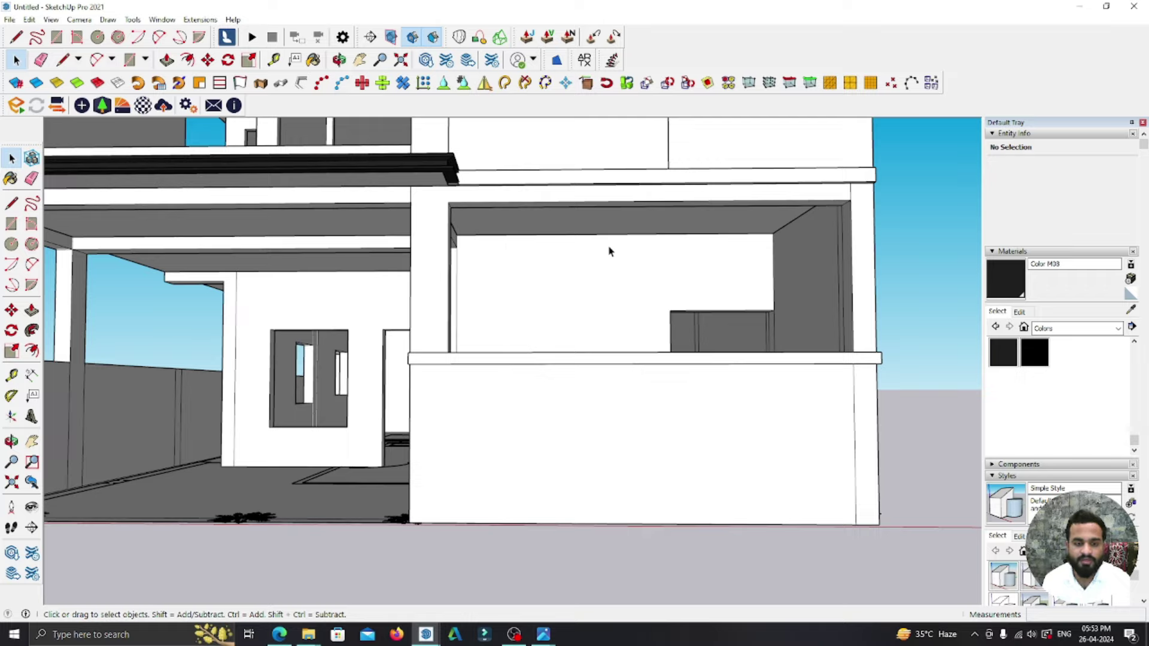
pyautogui.press('r')
pyautogui.moveTo(609, 250)
pyautogui.mouseDown(button='middle')
pyautogui.moveTo(551, 341)
pyautogui.moveTo(659, 342)
pyautogui.mouseUp(button='middle')
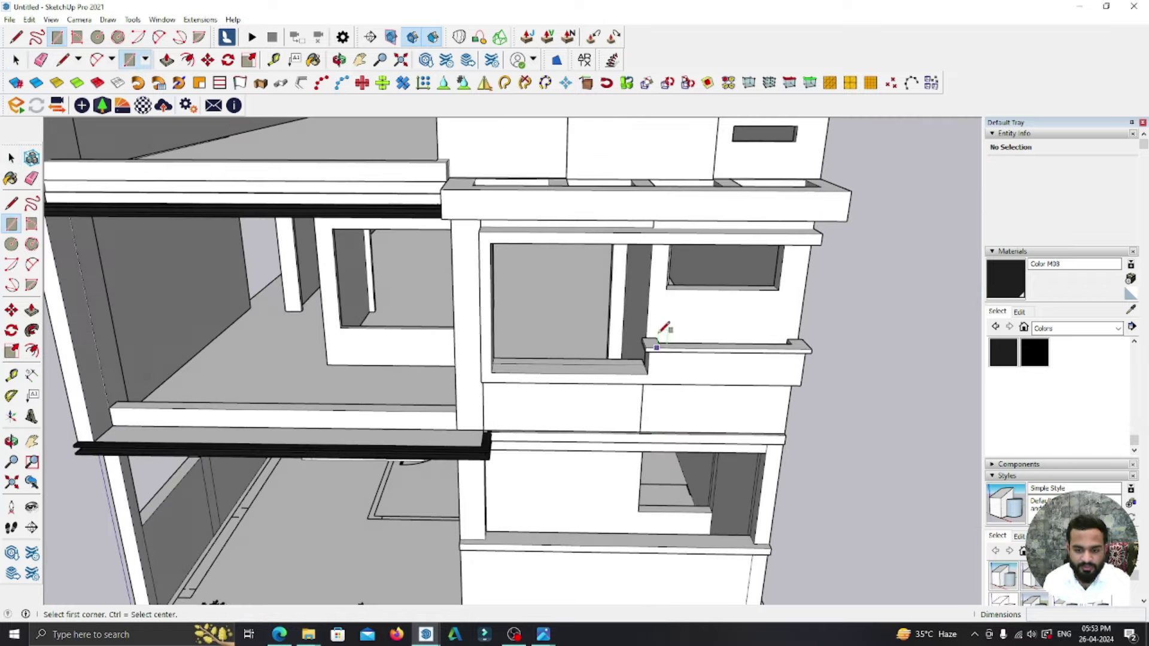
pyautogui.scroll(-3, 658, 340)
# - Start an offset guide line from the window sill's edge with the Tape Measure
pyautogui.press('t')
pyautogui.scroll(5, 665, 496)
pyautogui.scroll(2, 808, 467)
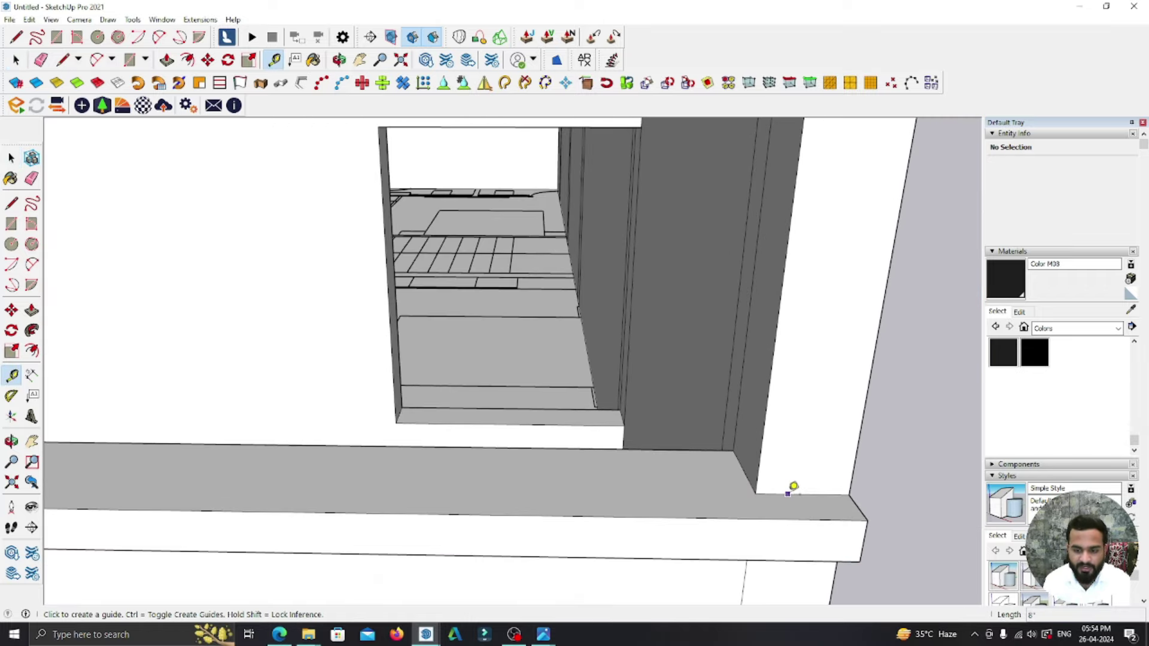
pyautogui.scroll(3, 701, 482)
pyautogui.scroll(2, 782, 492)
pyautogui.click(748, 446)
pyautogui.scroll(1, 748, 447)
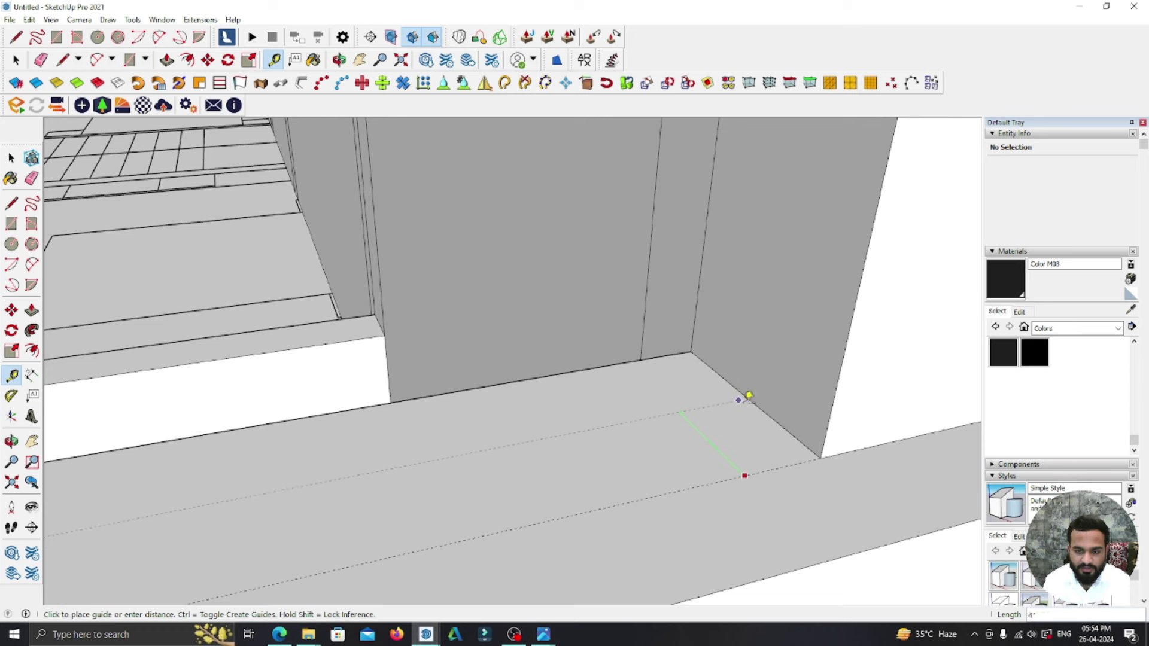
pyautogui.scroll(1, 740, 427)
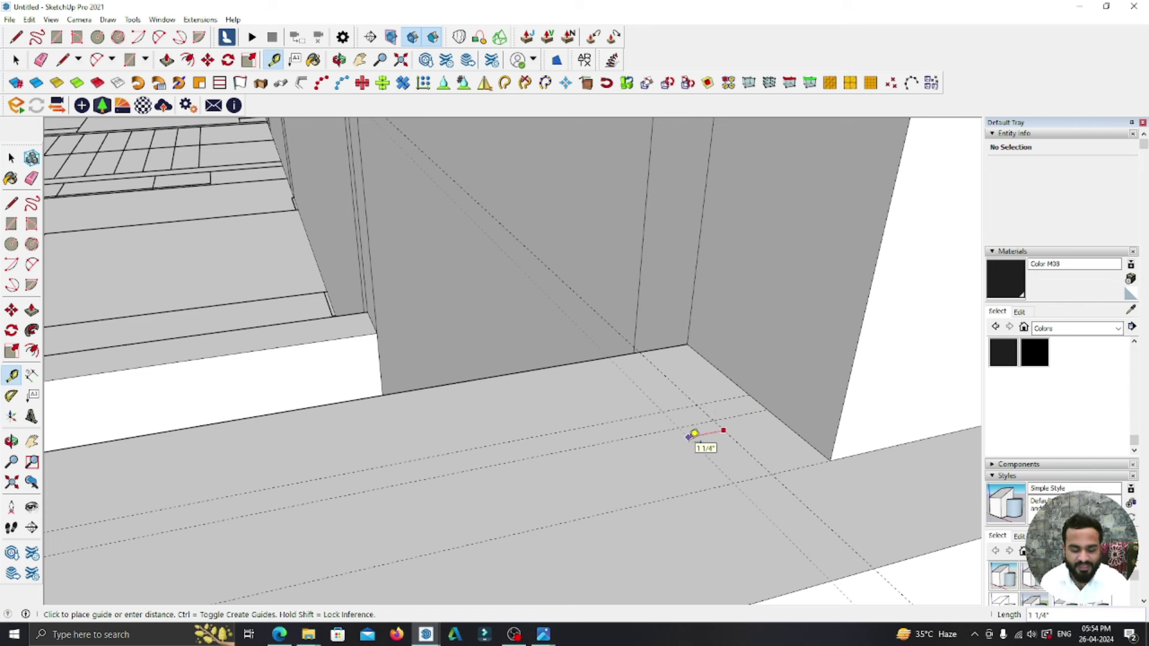
# - Draw a small rectangle on the sill at the guide intersection
pyautogui.press('r')
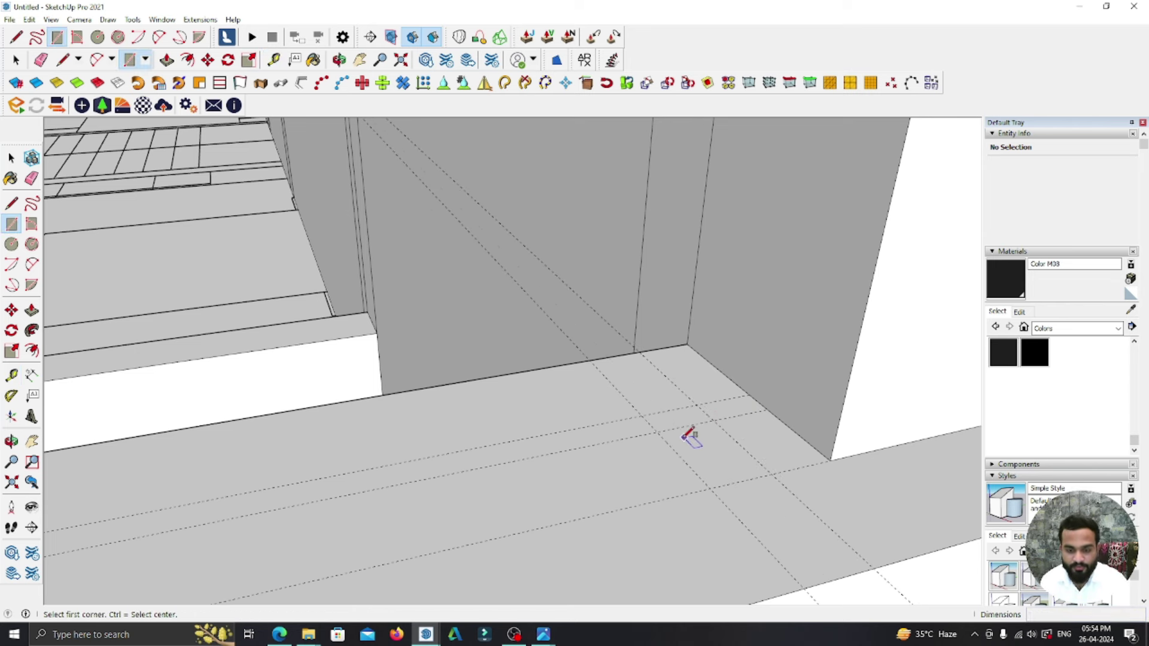
pyautogui.scroll(1, 648, 413)
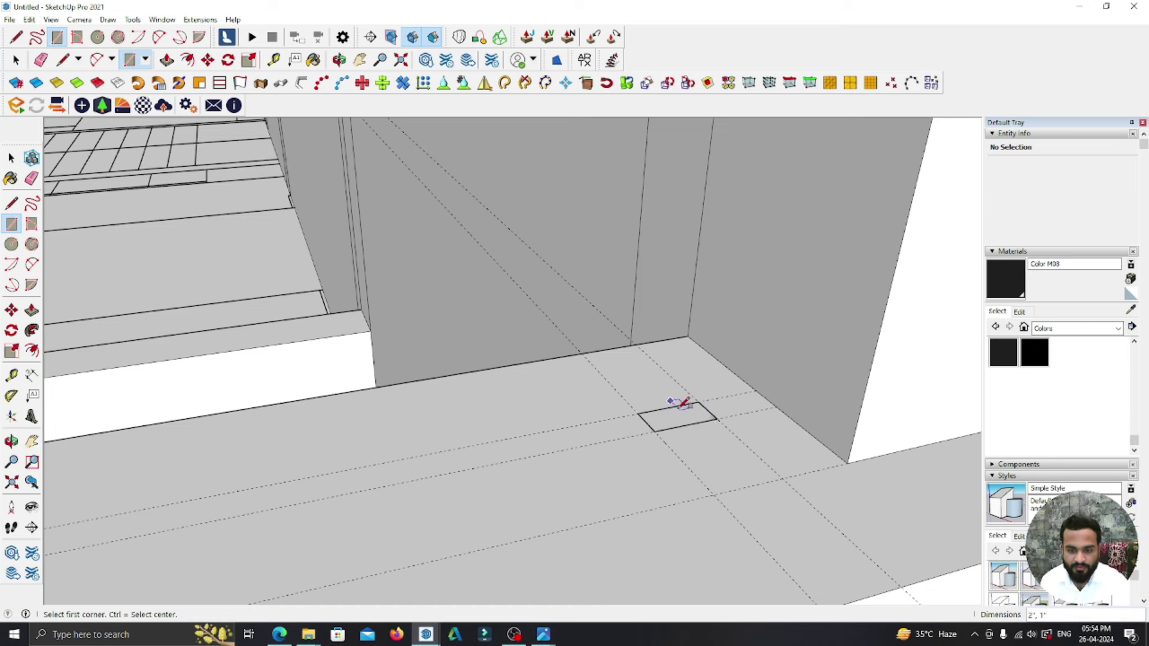
pyautogui.scroll(-4, 683, 402)
pyautogui.click(10, 158)
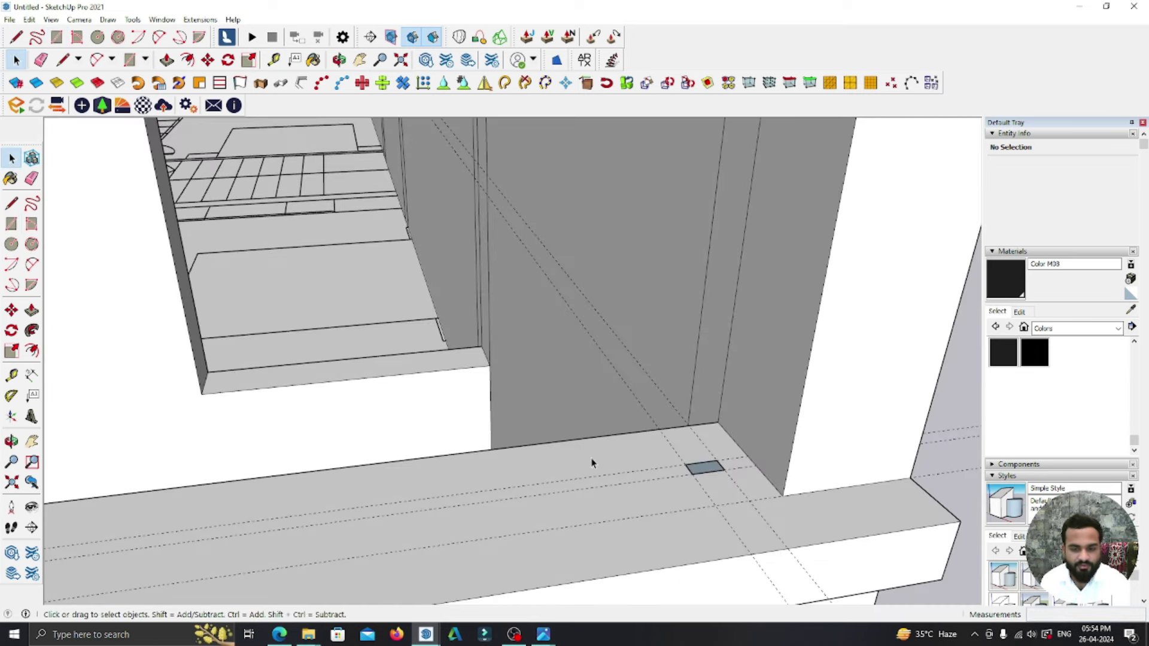
pyautogui.scroll(3, 671, 467)
pyautogui.scroll(2, 669, 470)
# - Group the sill rectangle, then convert the group into a component
pyautogui.rightClick(667, 466)
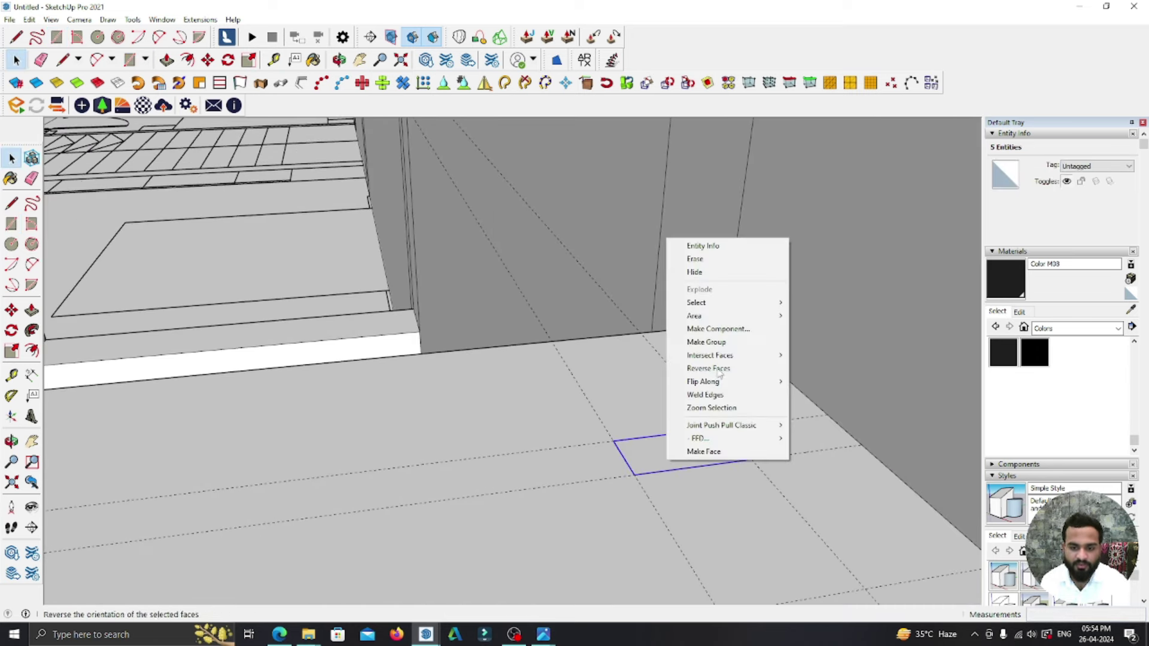
pyautogui.click(706, 343)
pyautogui.rightClick(677, 448)
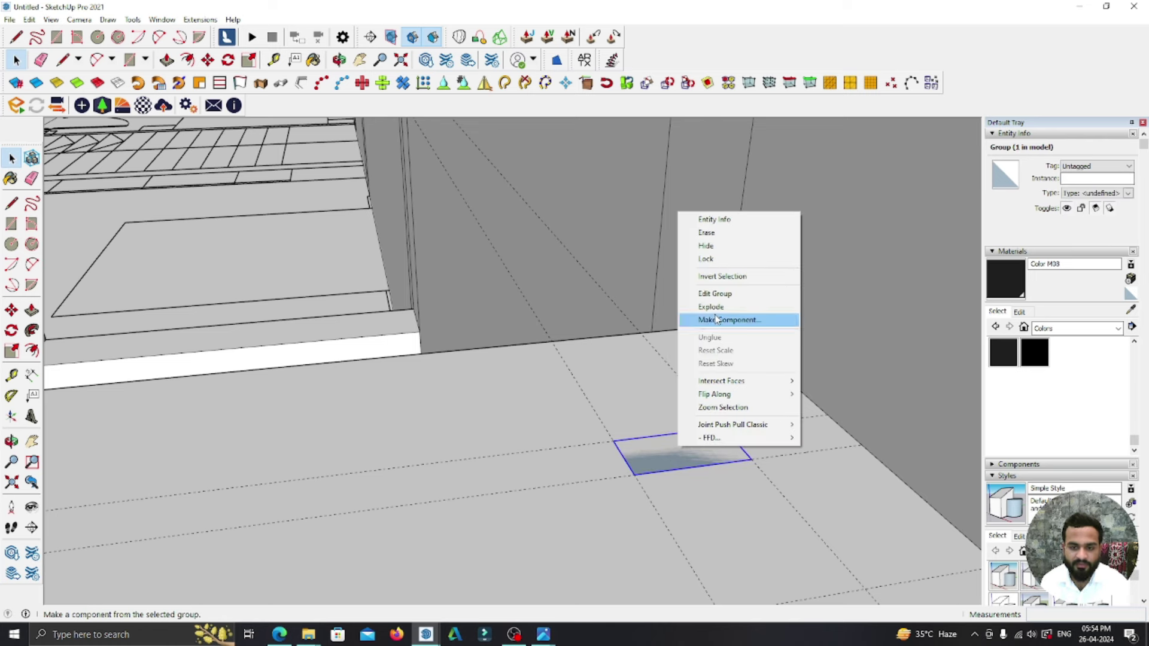
pyautogui.click(728, 320)
pyautogui.click(590, 441)
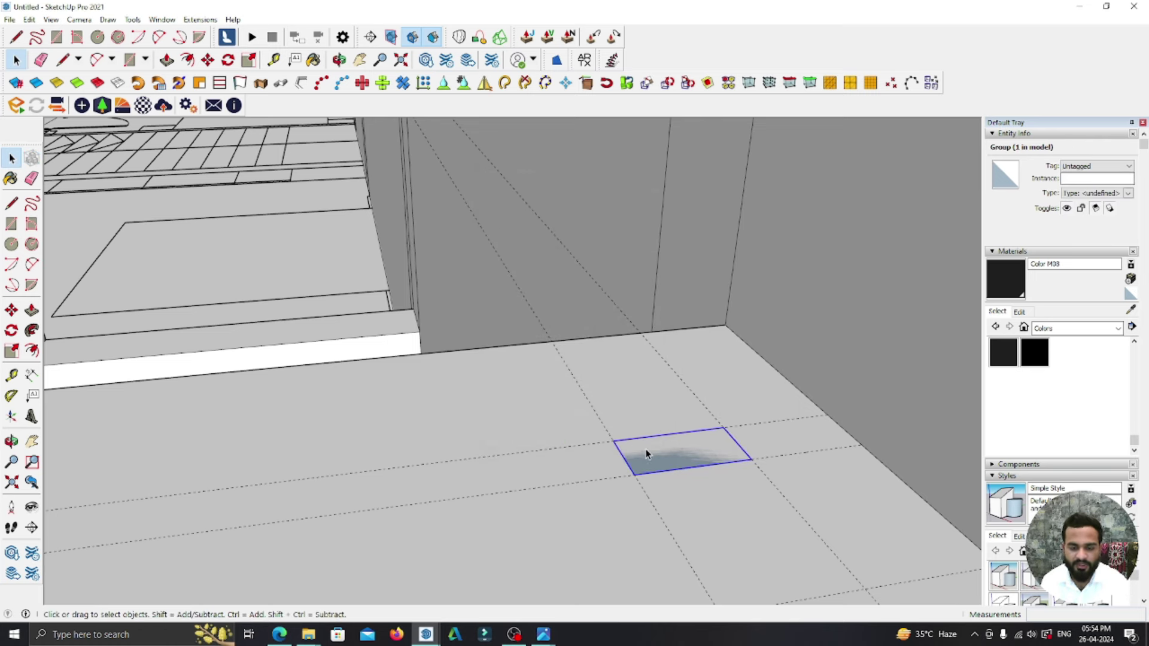
# - Copy the rectangle component 4' along the sill
pyautogui.moveTo(645, 449); pyautogui.dragTo(705, 440, button='middle')
pyautogui.press('m')
pyautogui.press('ctrl')
pyautogui.click(744, 364)
pyautogui.write("4'")
pyautogui.press('Return')
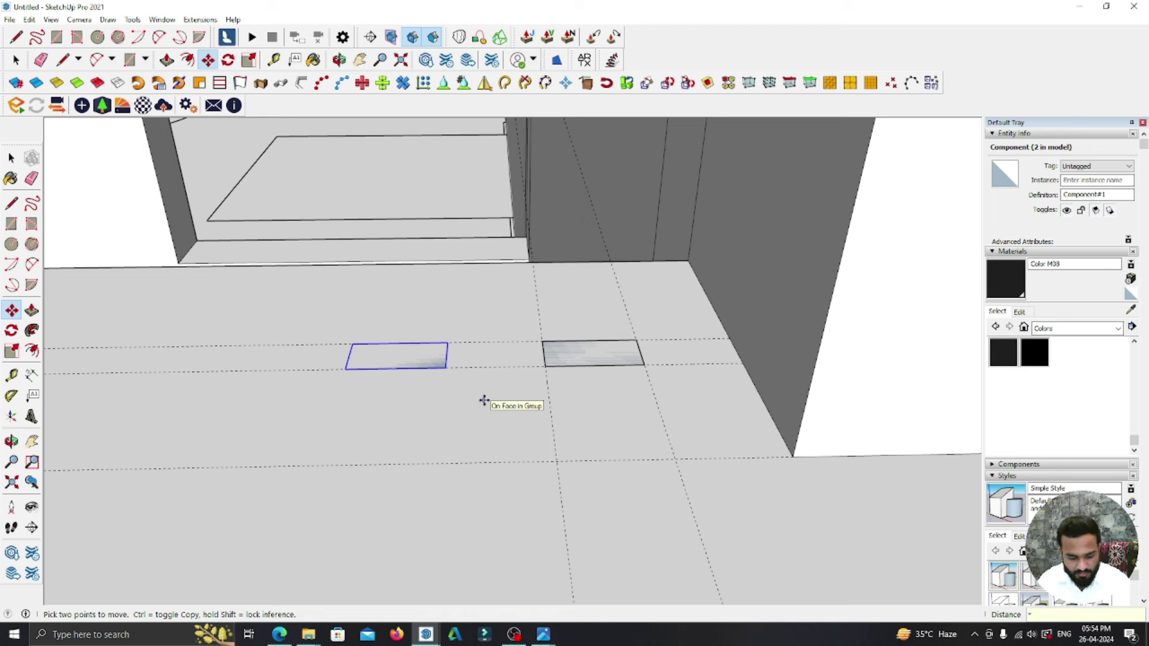
# - Repeat the 4' copy to make a row of 10 rectangles
pyautogui.press('Return')
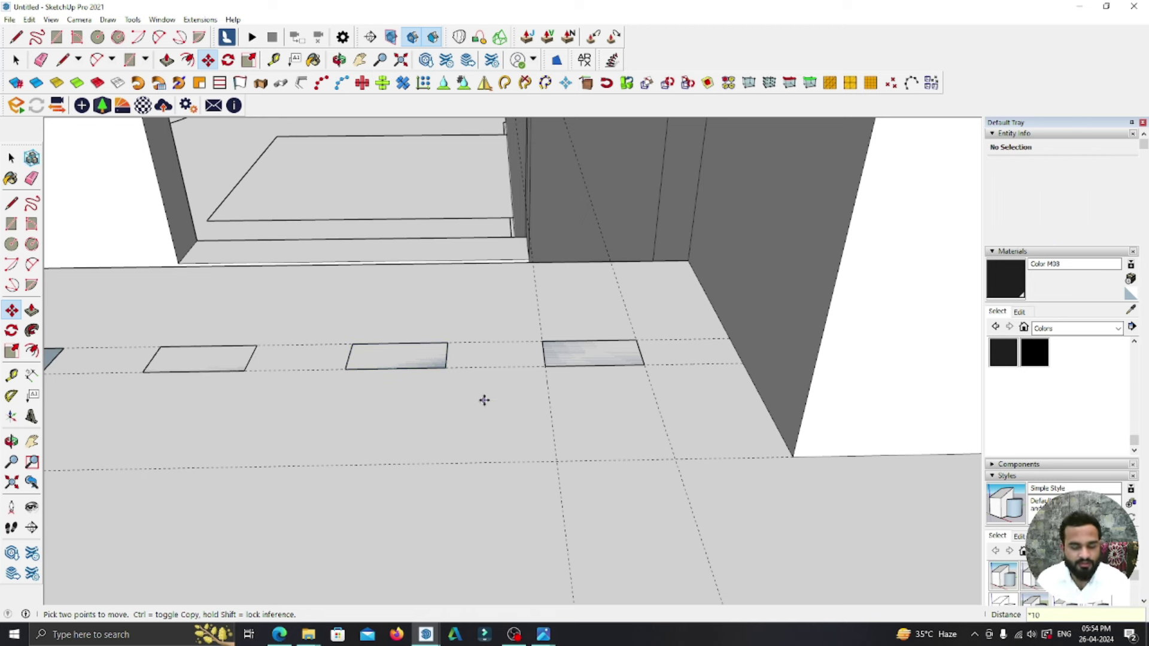
pyautogui.scroll(-3, 724, 376)
pyautogui.scroll(-3, 732, 372)
pyautogui.press('space')
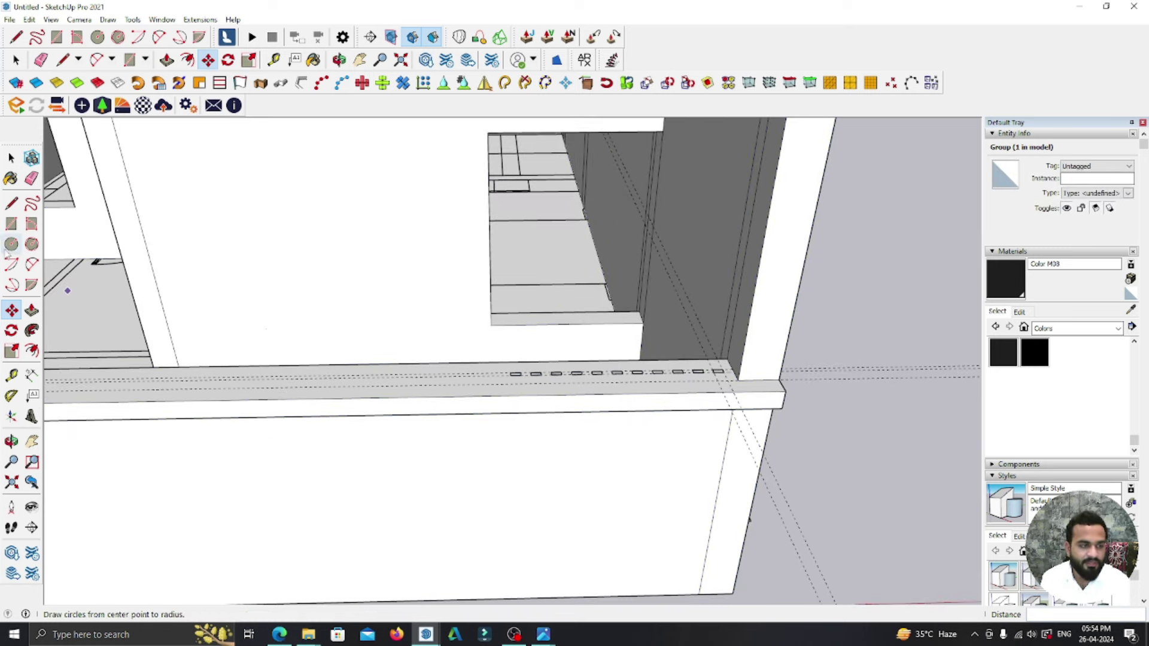
# - Copy the first rectangle further along the sill and extend the row to 20
pyautogui.scroll(3, 473, 380)
pyautogui.click(542, 378)
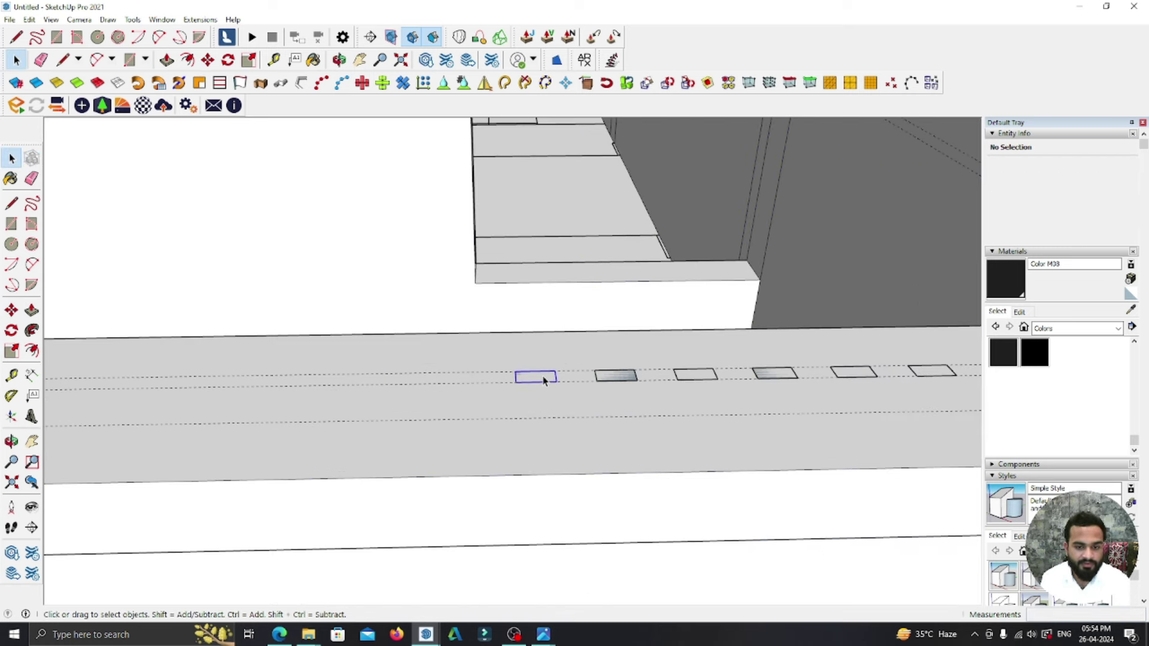
pyautogui.press('m')
pyautogui.scroll(2, 549, 385)
pyautogui.scroll(2, 587, 385)
pyautogui.click(620, 384)
pyautogui.press('ctrl')
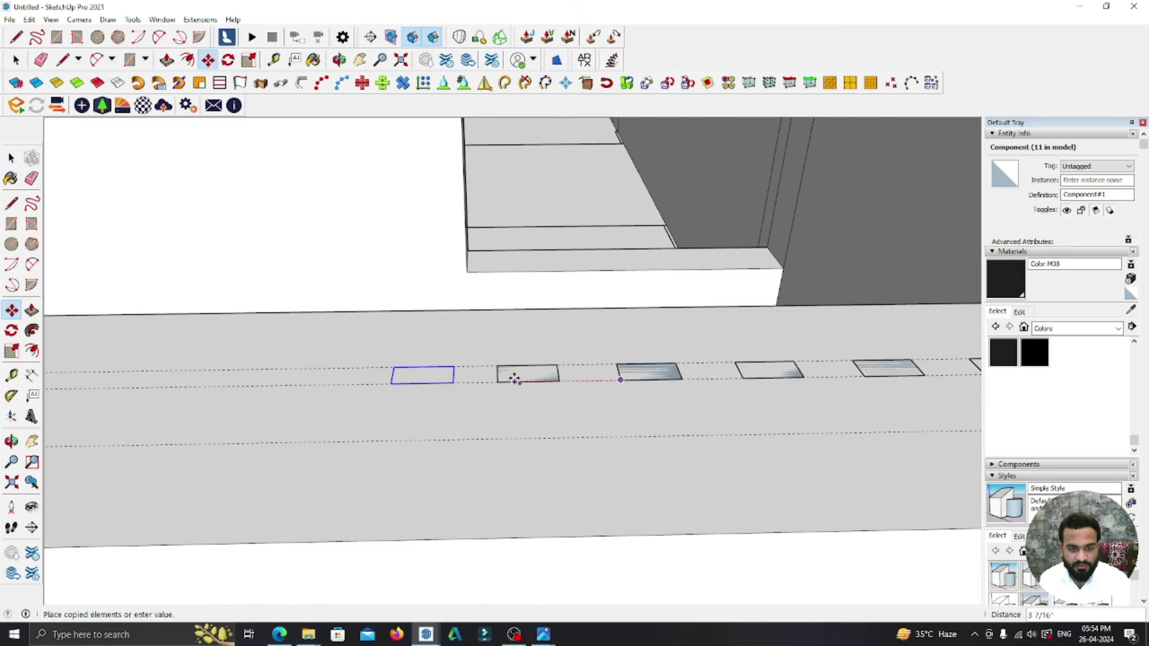
pyautogui.click(470, 386)
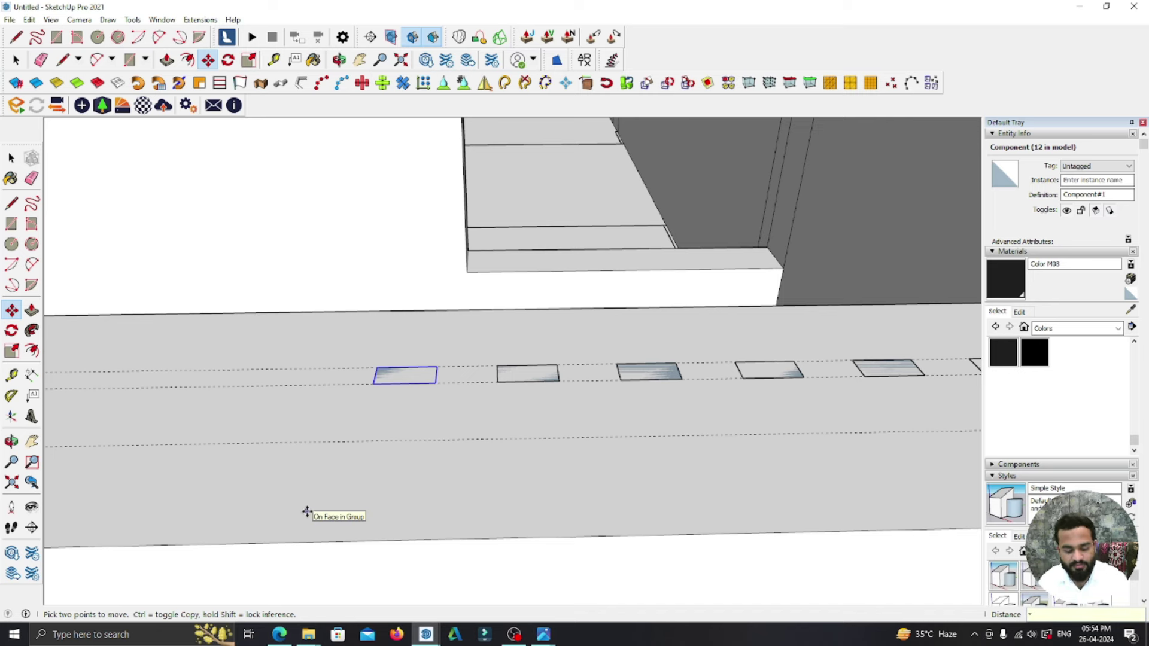
pyautogui.write('*20')
pyautogui.press('Return')
# - Copy another rectangle one spacing further along the ledge
pyautogui.scroll(-3, 744, 474)
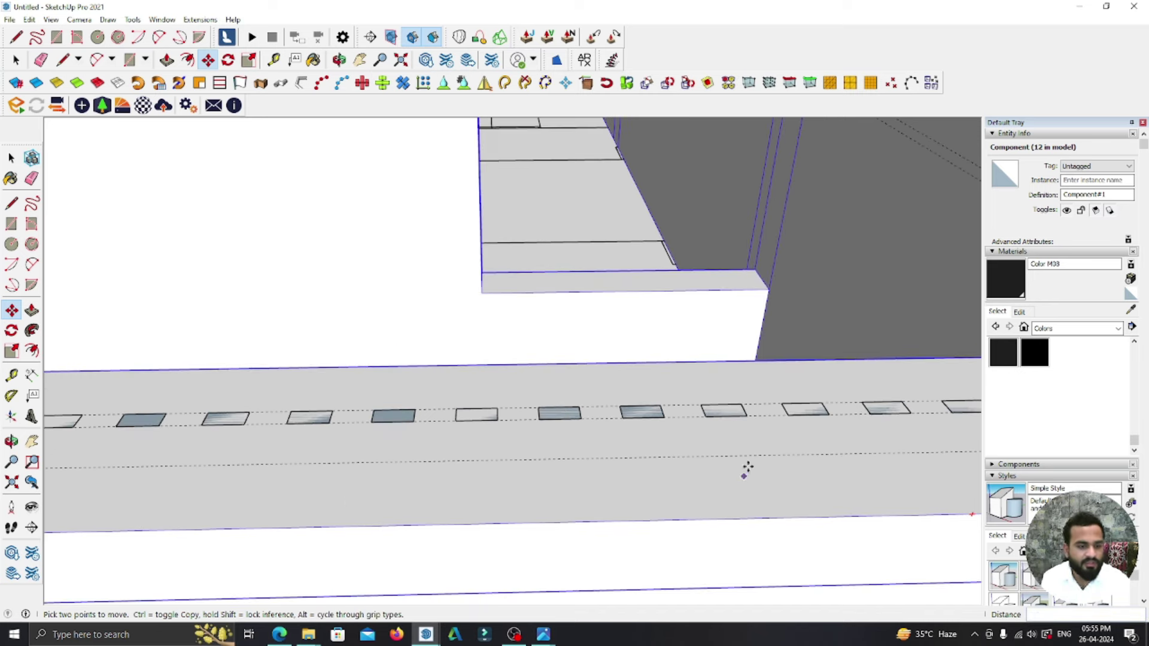
pyautogui.moveTo(744, 475); pyautogui.dragTo(781, 376, button='middle')
pyautogui.scroll(3, 347, 393)
pyautogui.press('space')
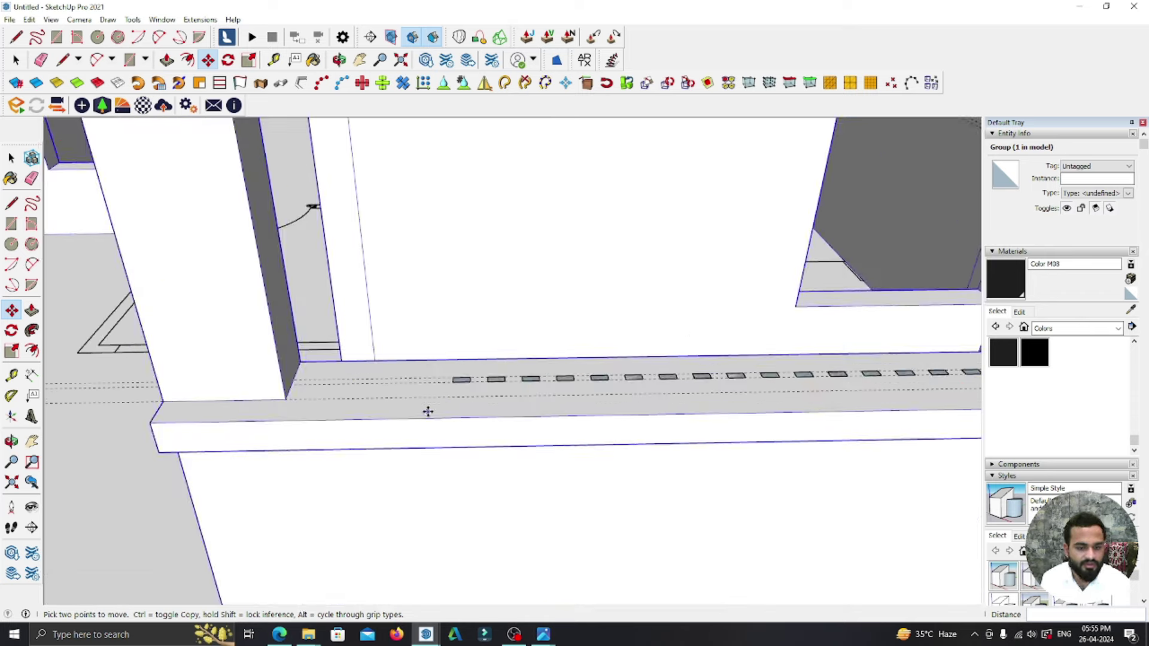
pyautogui.scroll(3, 590, 497)
pyautogui.scroll(-2, 583, 495)
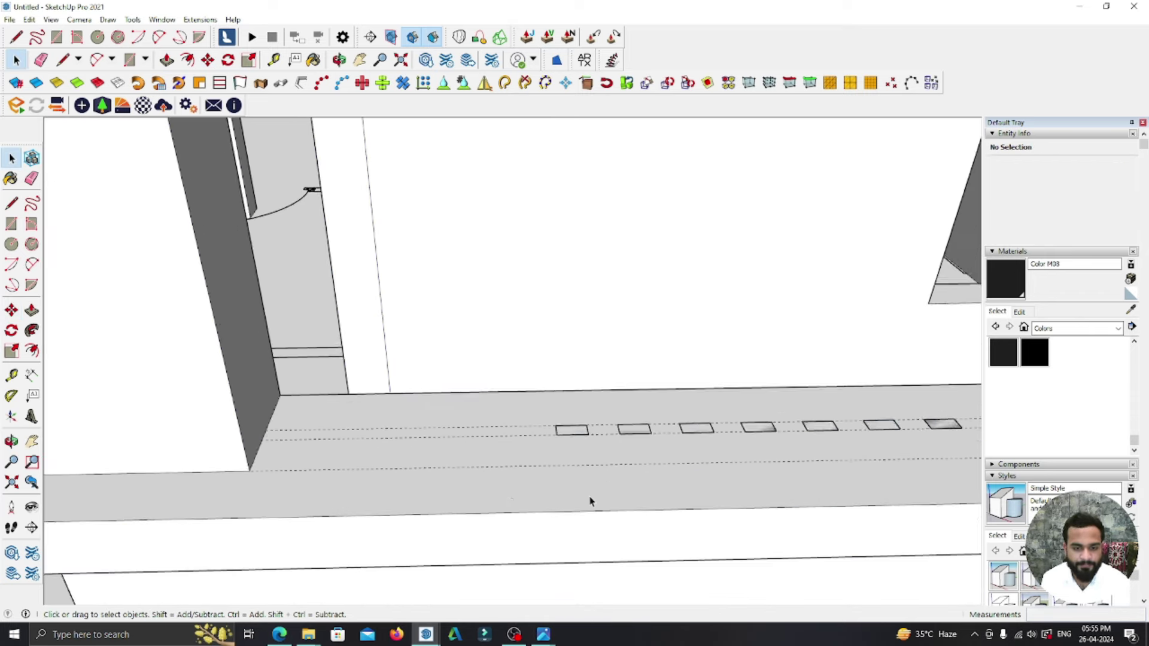
pyautogui.scroll(3, 583, 495)
pyautogui.scroll(3, 565, 419)
pyautogui.click(561, 417)
pyautogui.press('m')
pyautogui.scroll(2, 679, 413)
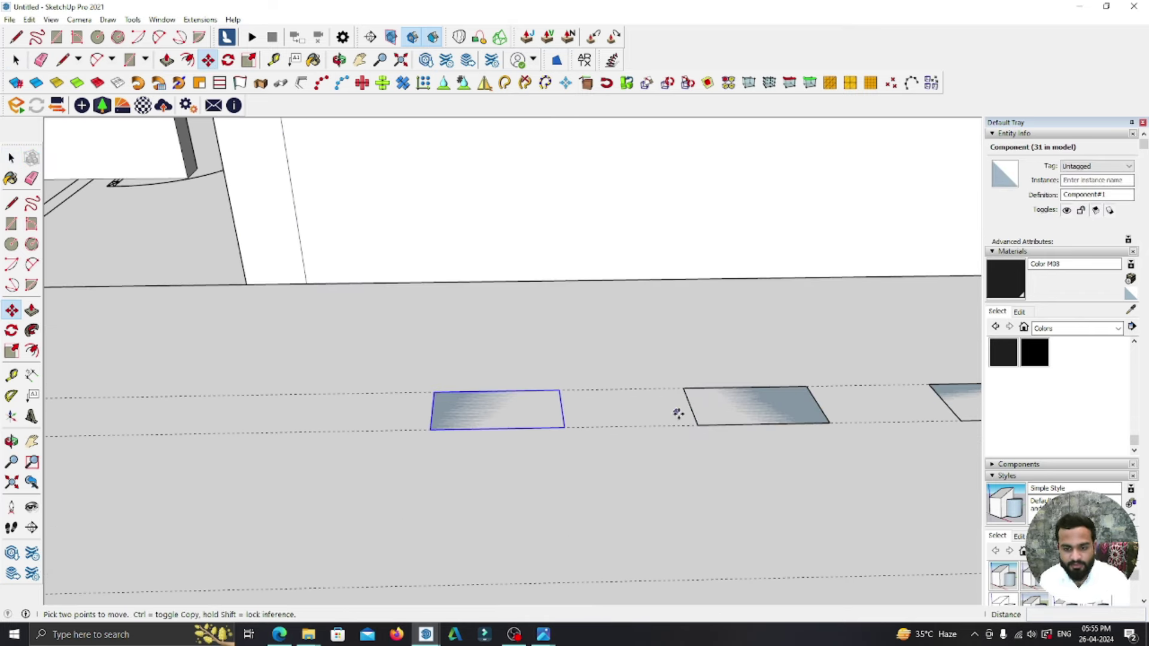
pyautogui.press('ctrl')
pyautogui.click(699, 425)
pyautogui.click(431, 429)
# - Place further copies one spacing apart up to the wall corner, 35 rectangles total
pyautogui.scroll(-3, 616, 389)
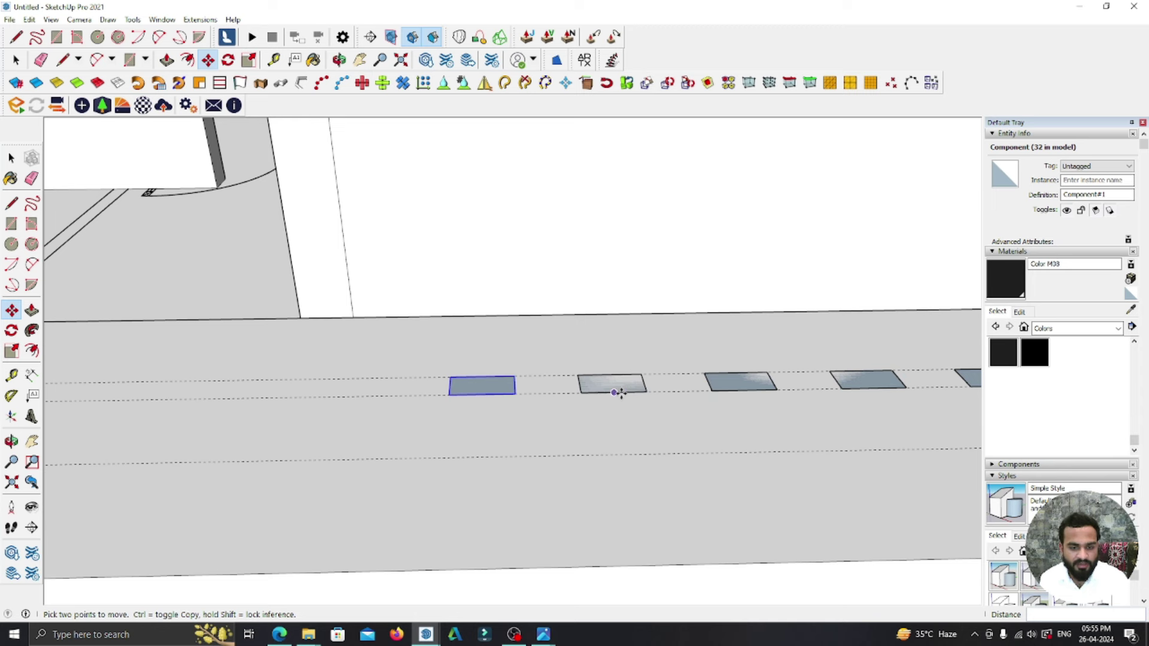
pyautogui.scroll(2, 569, 391)
pyautogui.click(559, 393)
pyautogui.click(358, 393)
pyautogui.scroll(-3, 462, 386)
pyautogui.scroll(2, 598, 371)
pyautogui.click(536, 379)
pyautogui.click(411, 377)
pyautogui.scroll(-3, 418, 372)
pyautogui.scroll(2, 418, 375)
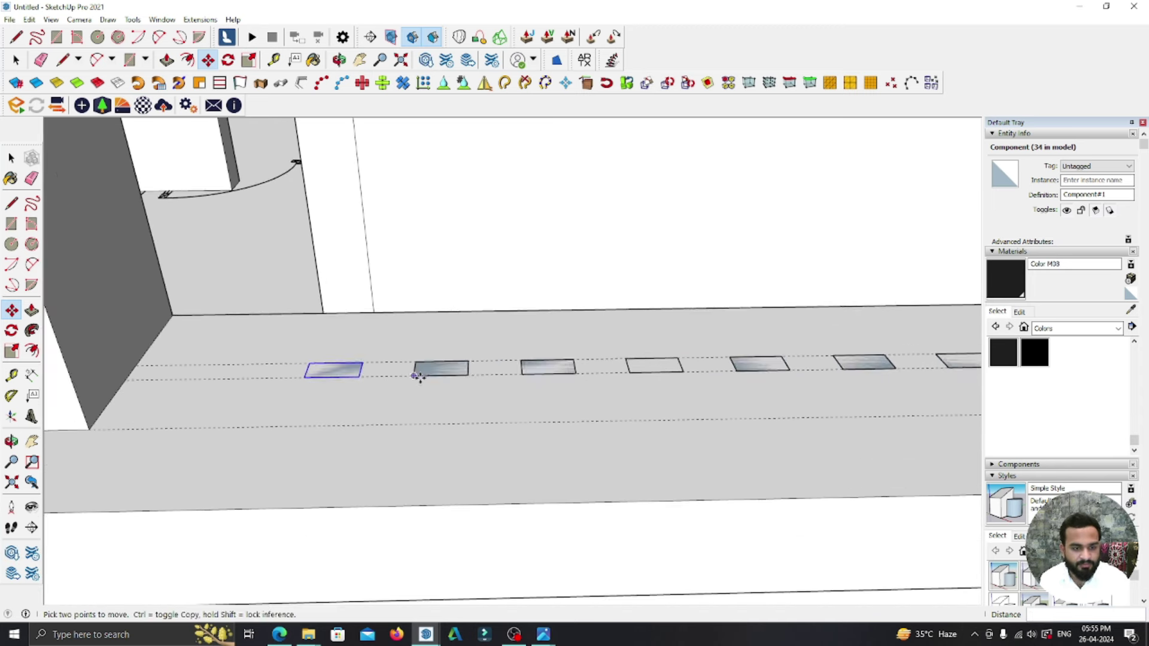
pyautogui.scroll(2, 417, 376)
pyautogui.click(412, 376)
pyautogui.click(262, 377)
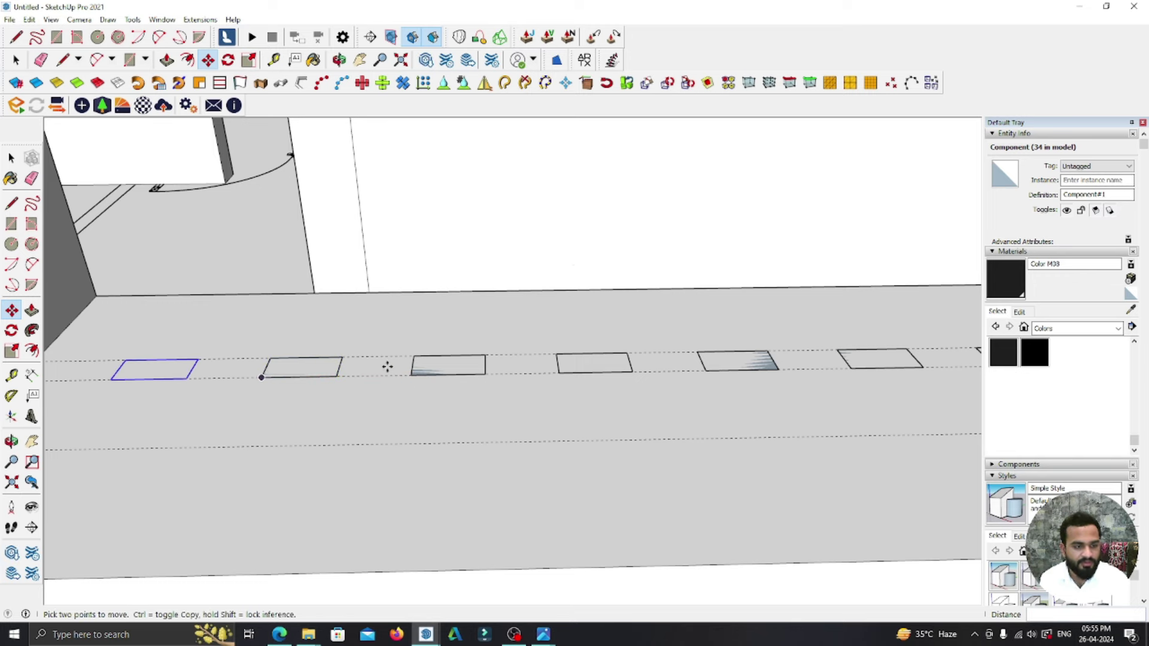
pyautogui.scroll(-3, 419, 377)
pyautogui.click(11, 158)
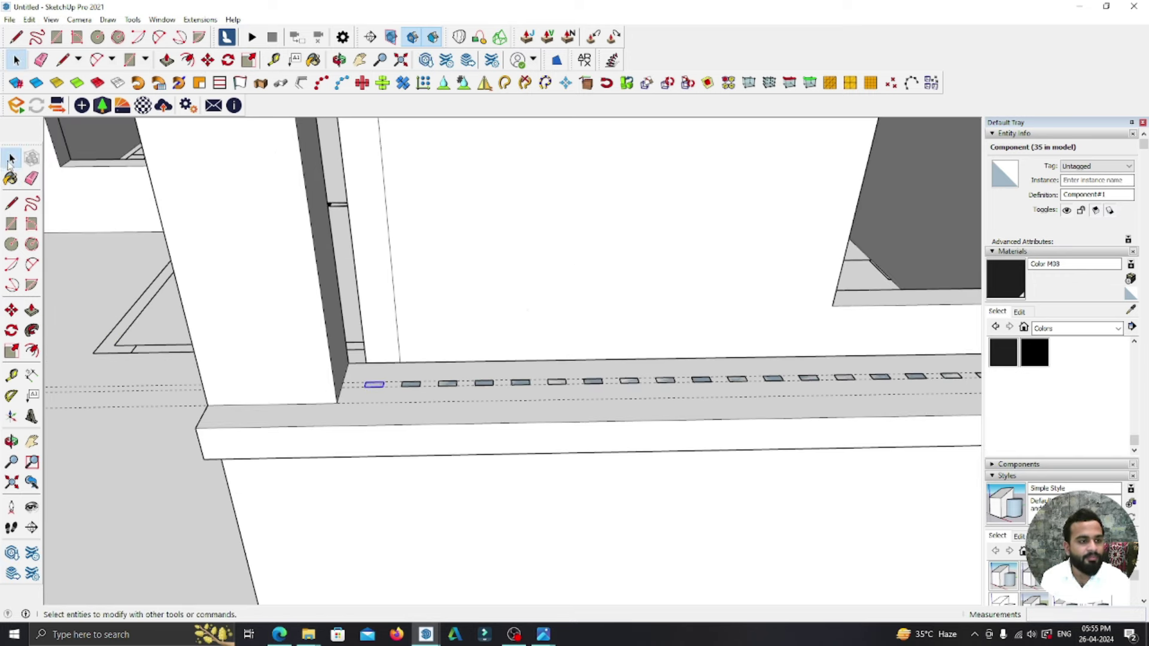
pyautogui.scroll(-5, 419, 377)
pyautogui.moveTo(419, 377); pyautogui.dragTo(760, 381, button='middle')
pyautogui.scroll(5, 761, 382)
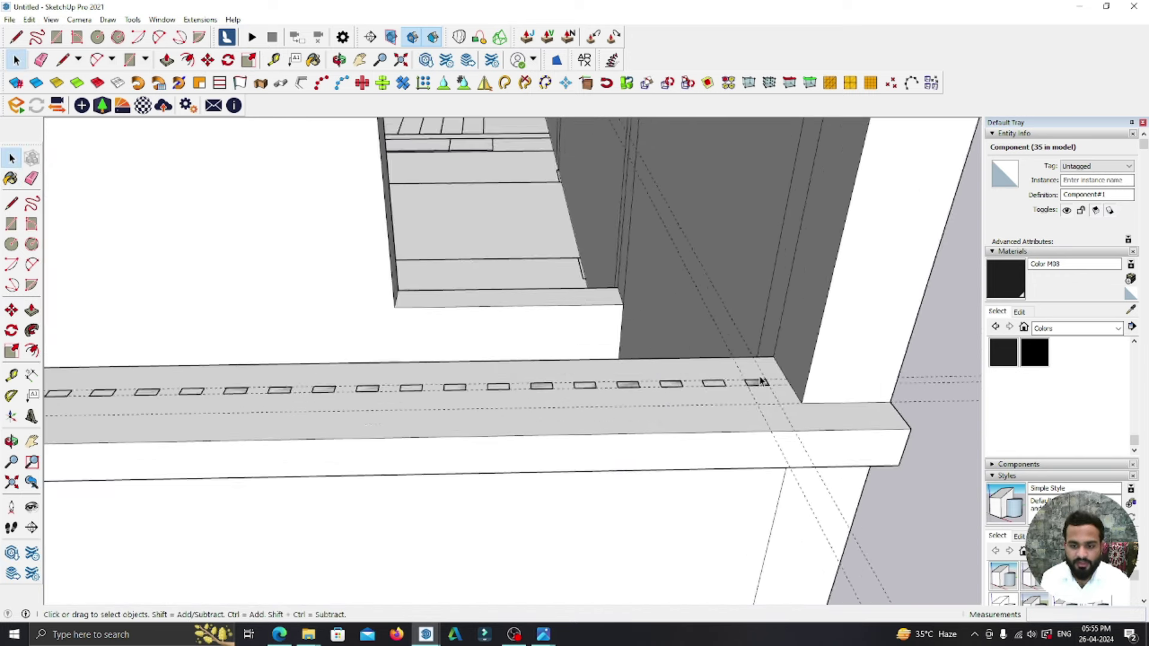
# - Push/Pull one rectangle upward so all 35 component copies become tall railing slats
pyautogui.scroll(3, 761, 381)
pyautogui.press('p')
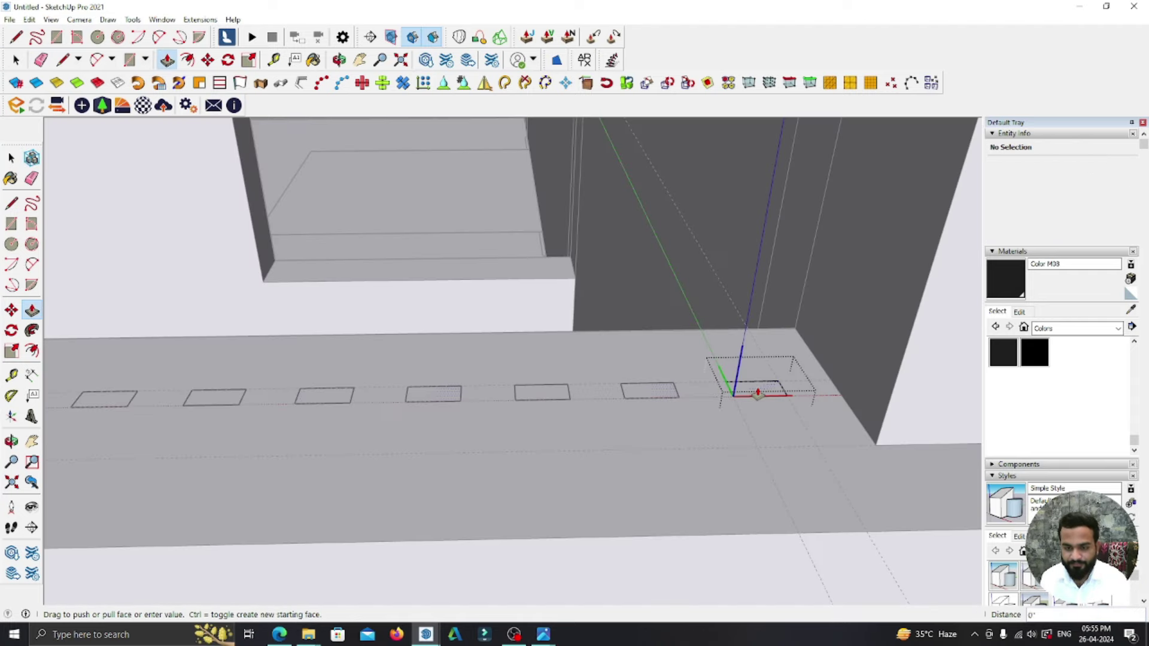
pyautogui.moveTo(757, 392); pyautogui.dragTo(790, 329)
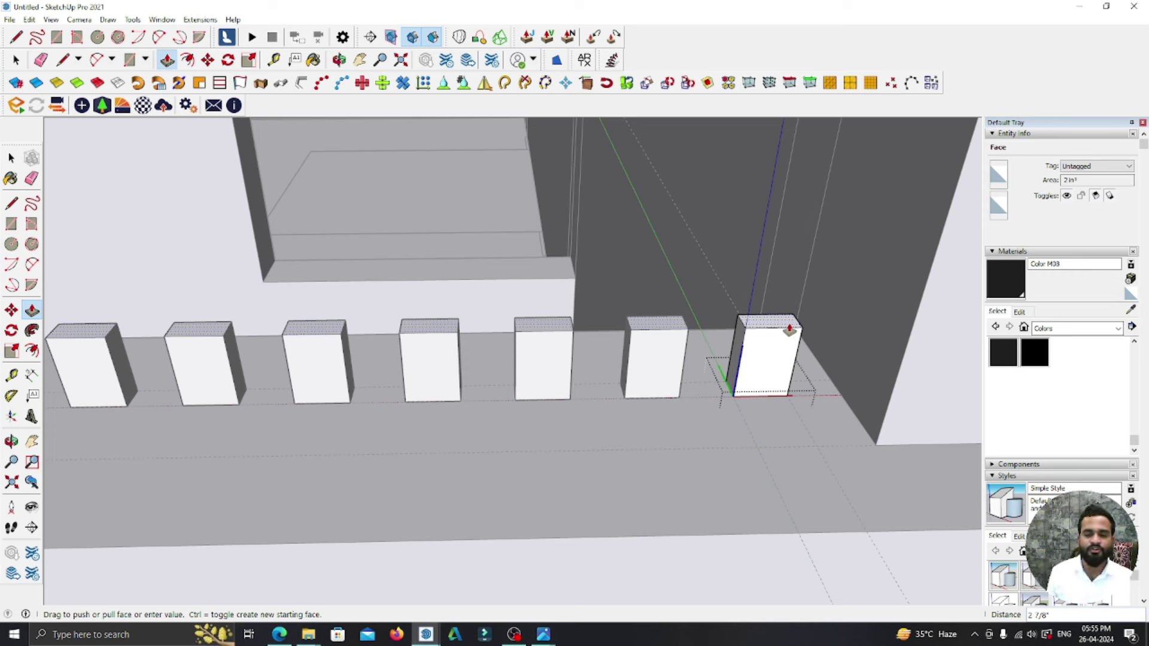
pyautogui.scroll(-3, 706, 365)
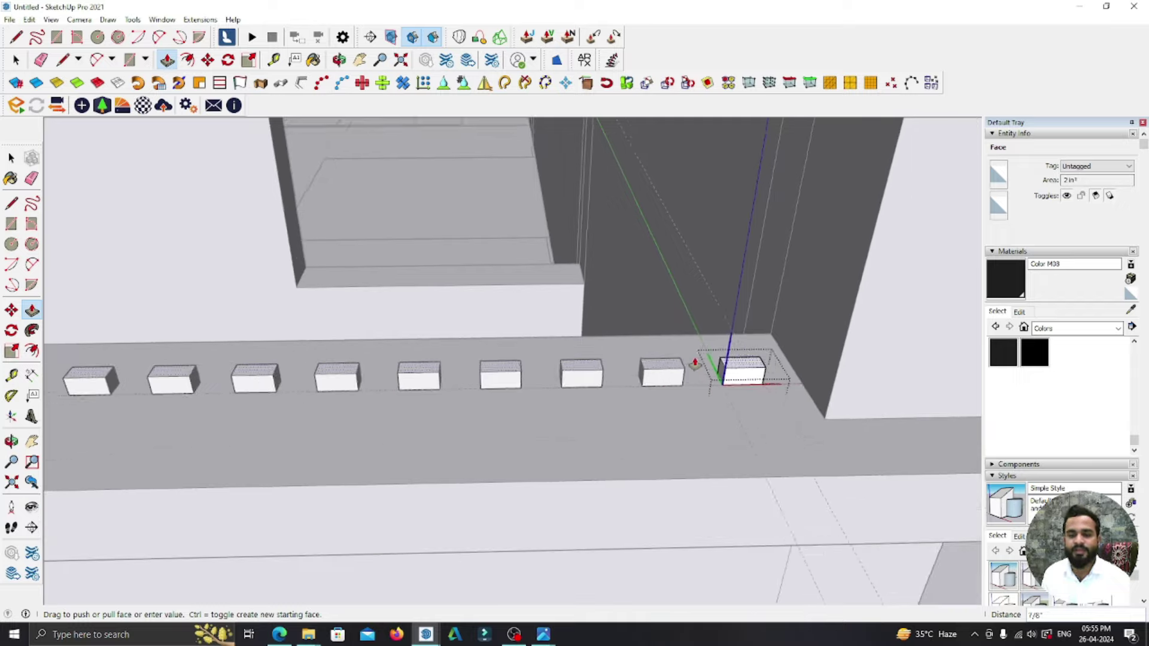
pyautogui.scroll(-2, 699, 384)
pyautogui.scroll(-2, 698, 404)
pyautogui.scroll(-3, 698, 408)
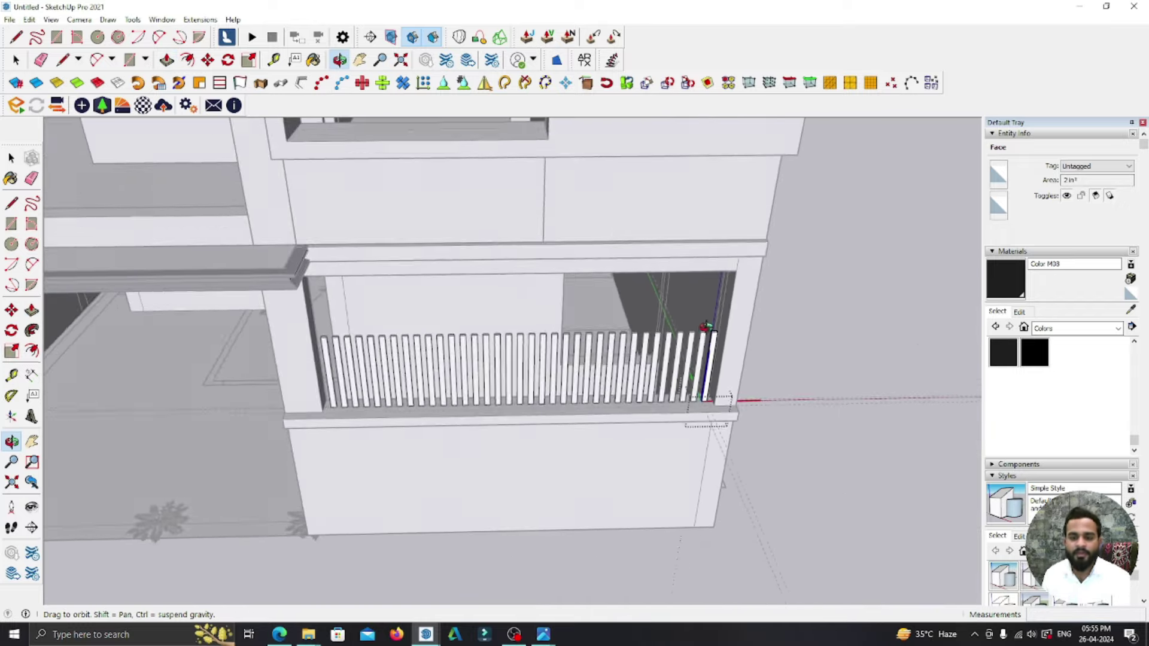
# - Fix the vertical louvre slats at full height across the front opening
pyautogui.scroll(2, 744, 185)
pyautogui.scroll(2, 741, 176)
pyautogui.click(748, 165)
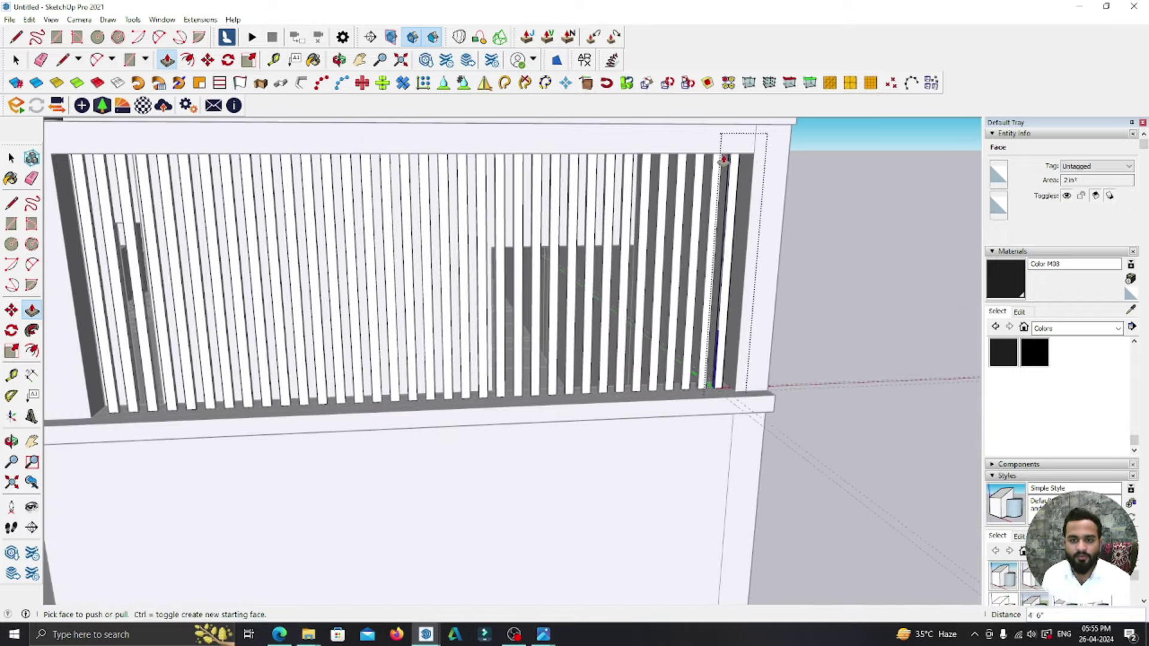
pyautogui.click(11, 158)
# - Orbit and zoom around the building to bring the upper-floor room and ledge into view
pyautogui.scroll(-5, 515, 299)
pyautogui.moveTo(515, 298)
pyautogui.mouseDown(button='middle')
pyautogui.moveTo(726, 341)
pyautogui.moveTo(437, 364)
pyautogui.moveTo(771, 335)
pyautogui.mouseUp(button='middle')
pyautogui.press('e')
pyautogui.scroll(-3, 742, 314)
pyautogui.scroll(3, 771, 336)
pyautogui.scroll(3, 771, 335)
pyautogui.scroll(2, 654, 316)
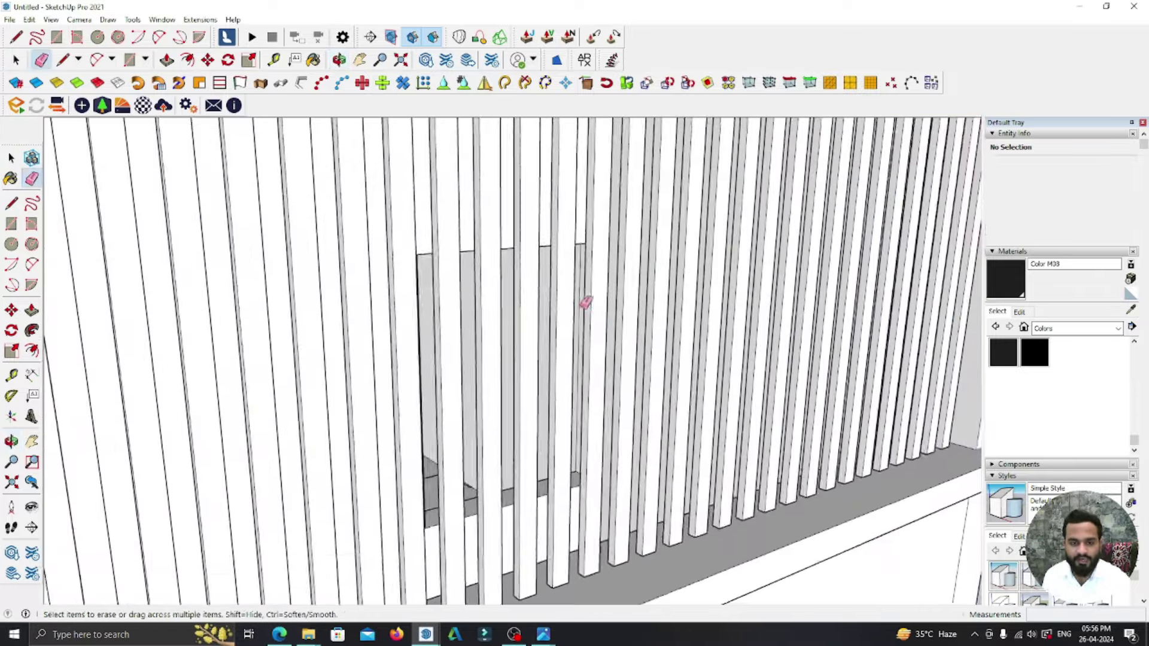
pyautogui.scroll(2, 585, 303)
pyautogui.scroll(-5, 637, 371)
pyautogui.scroll(-3, 638, 371)
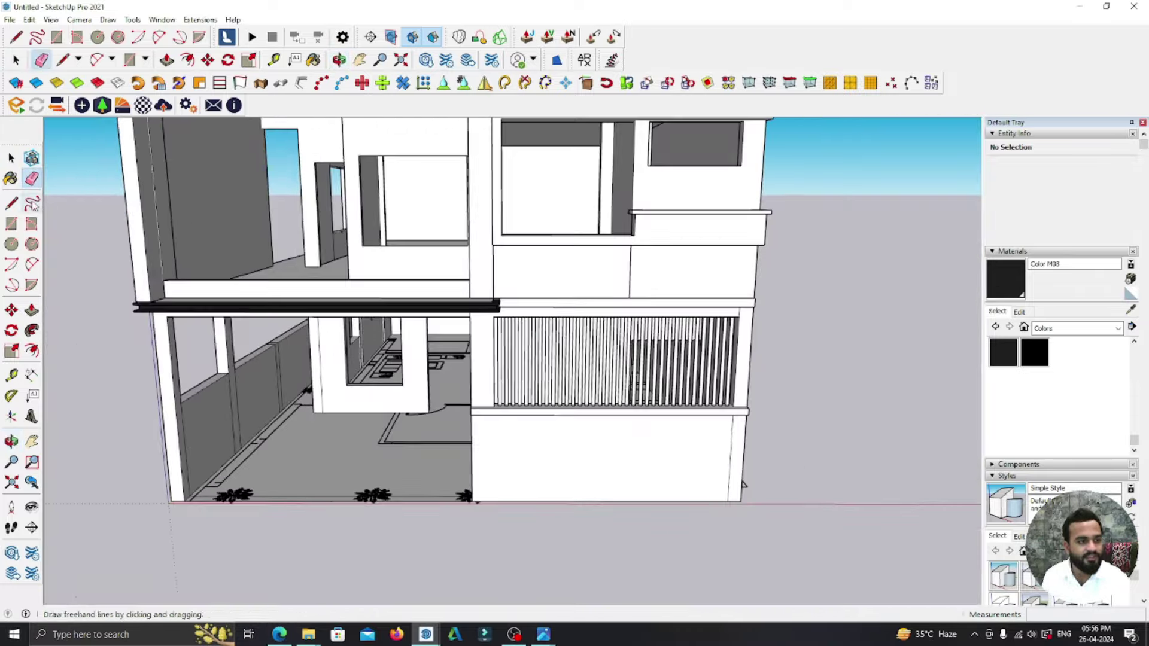
pyautogui.press('space')
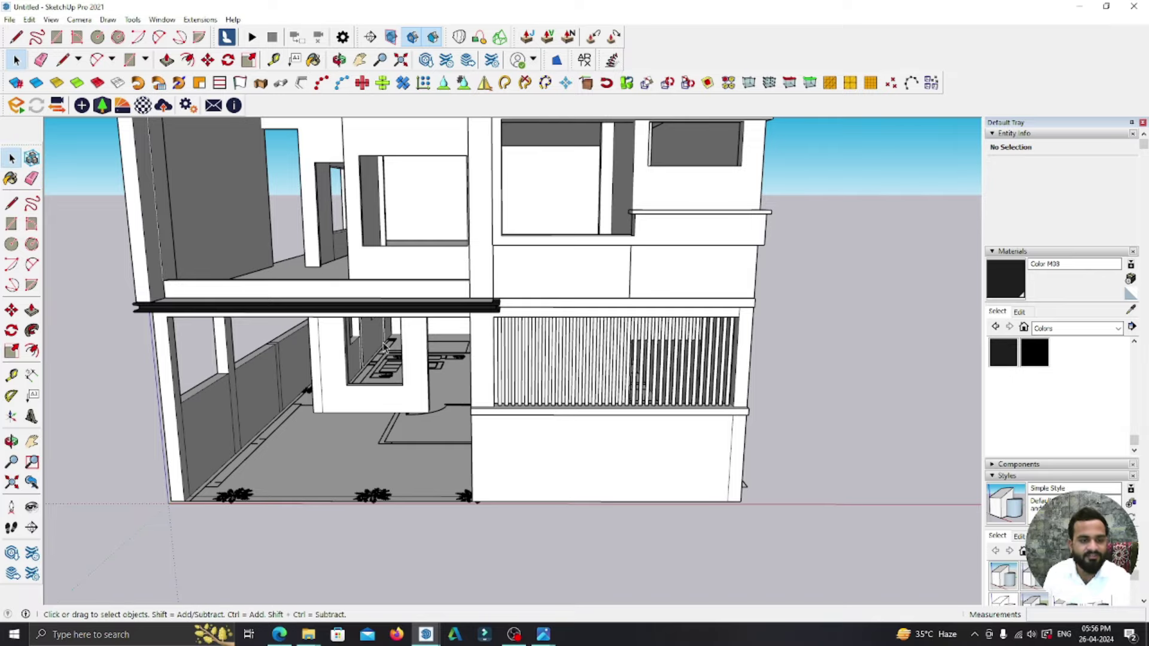
pyautogui.scroll(-3, 384, 346)
pyautogui.moveTo(385, 346); pyautogui.dragTo(441, 403, button='middle')
pyautogui.scroll(5, 441, 403)
pyautogui.scroll(2, 390, 405)
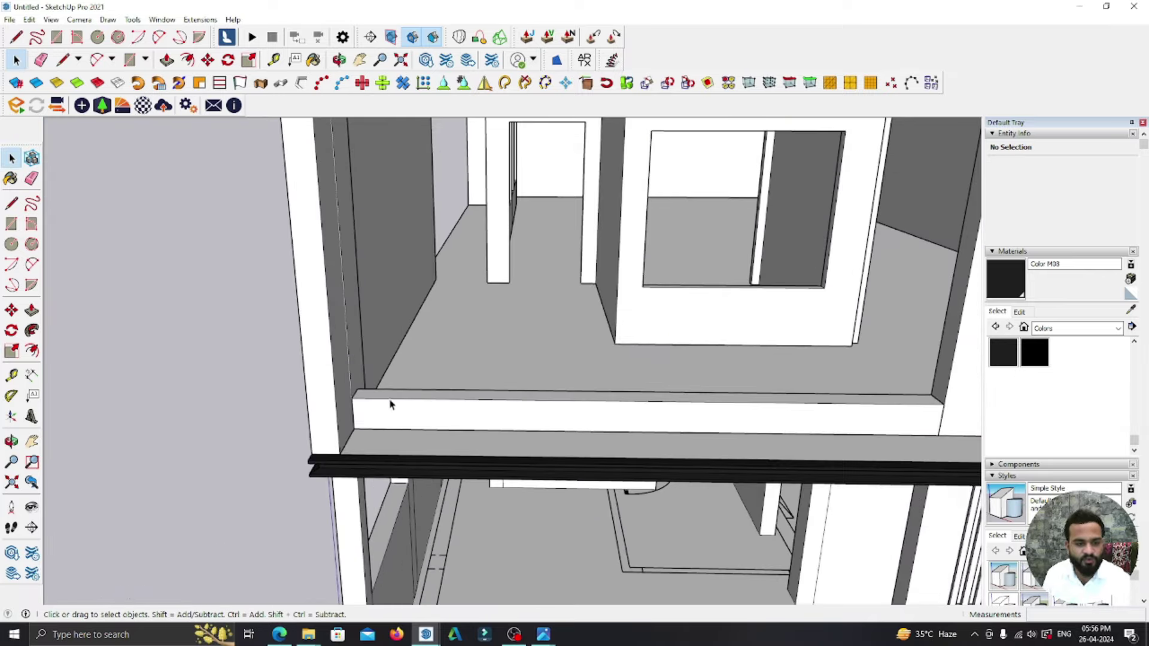
pyautogui.scroll(-2, 364, 418)
pyautogui.scroll(-3, 410, 411)
pyautogui.moveTo(410, 410); pyautogui.dragTo(522, 353, button='middle')
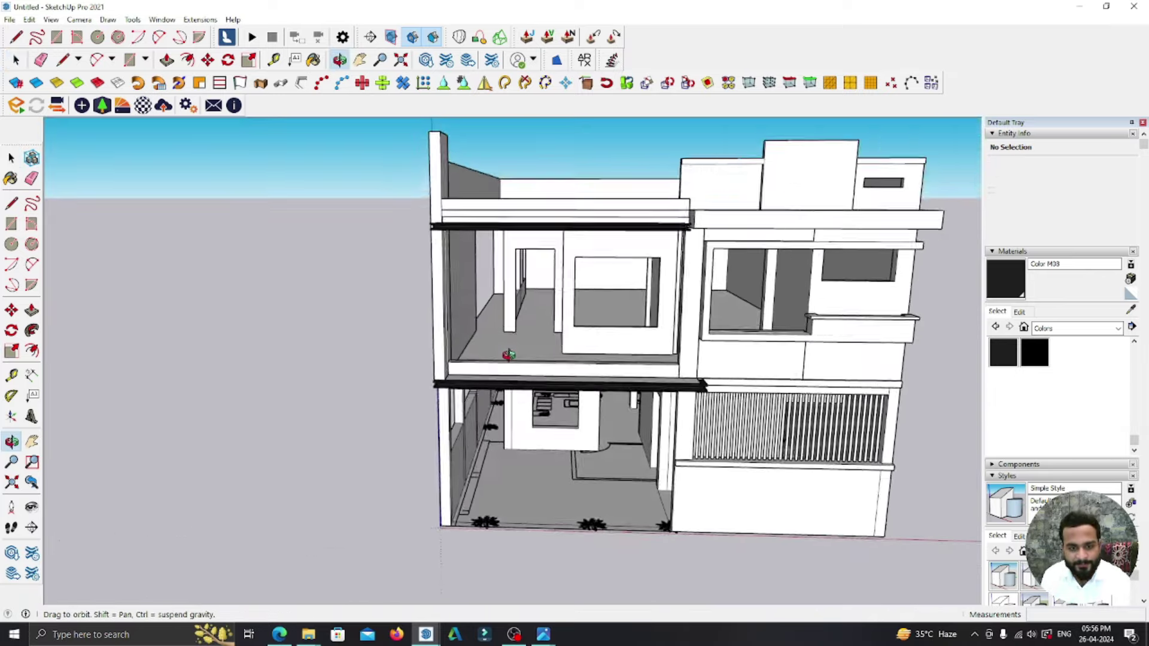
pyautogui.scroll(3, 522, 353)
pyautogui.scroll(2, 522, 349)
pyautogui.scroll(2, 479, 371)
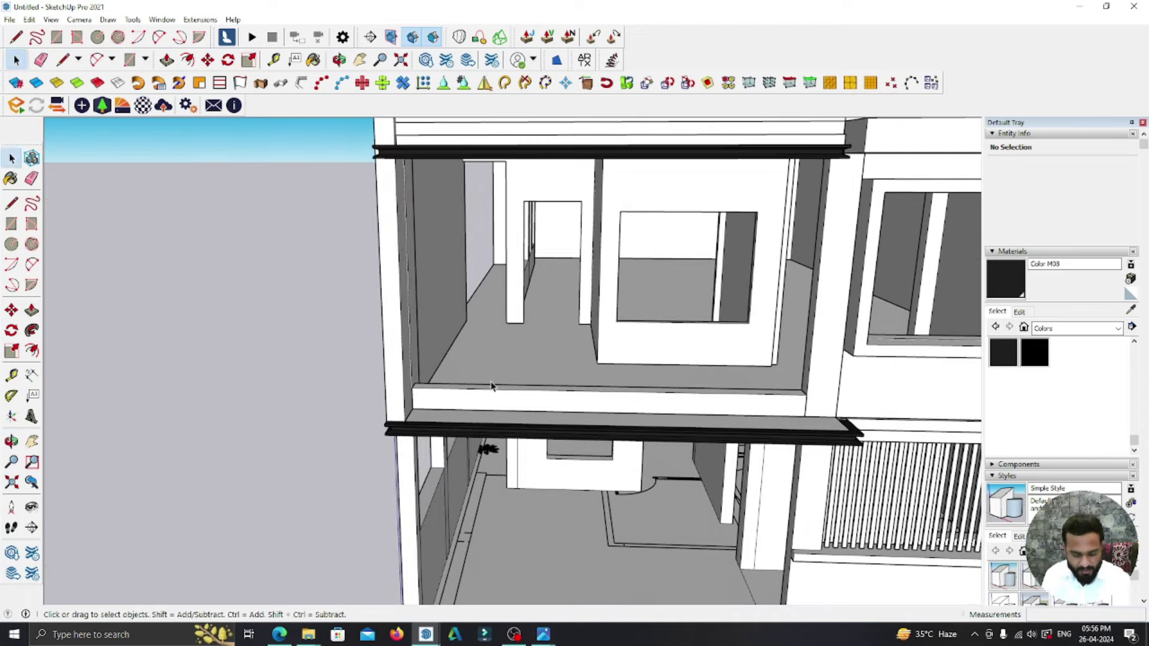
pyautogui.scroll(1, 418, 393)
# - Start a Tape Measure guide from the upper-floor ledge corner
pyautogui.press('t')
pyautogui.scroll(2, 418, 394)
pyautogui.click(389, 393)
pyautogui.scroll(-1, 389, 393)
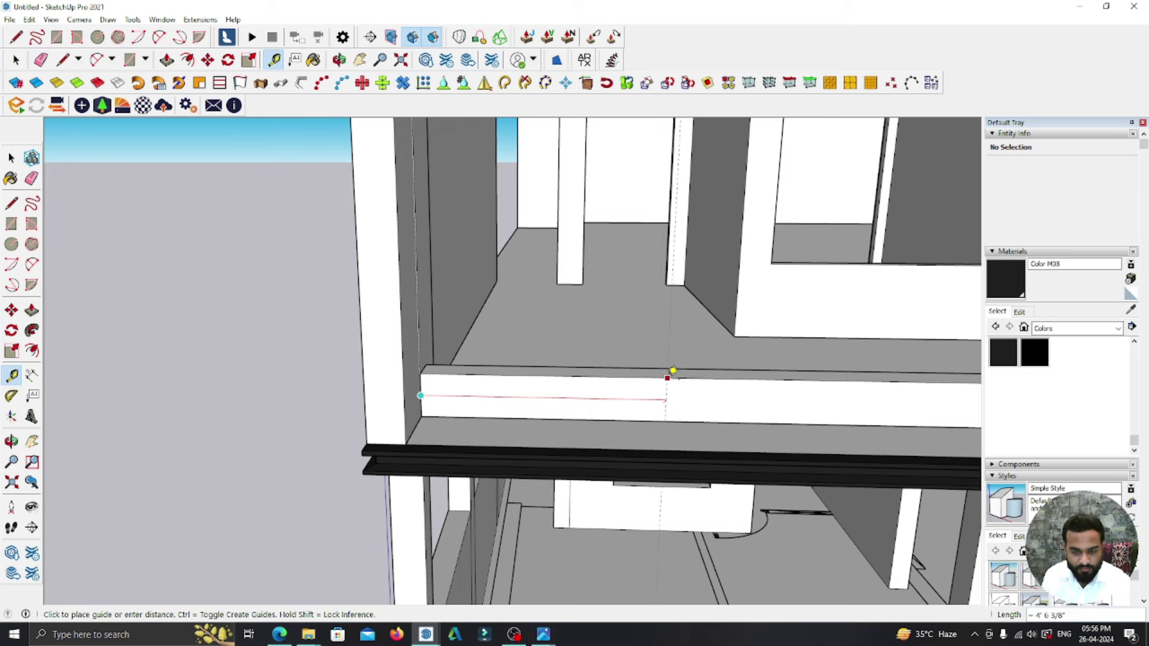
# - Set the guide 4' along the upper-floor ledge from its corner
pyautogui.scroll(-1, 667, 378)
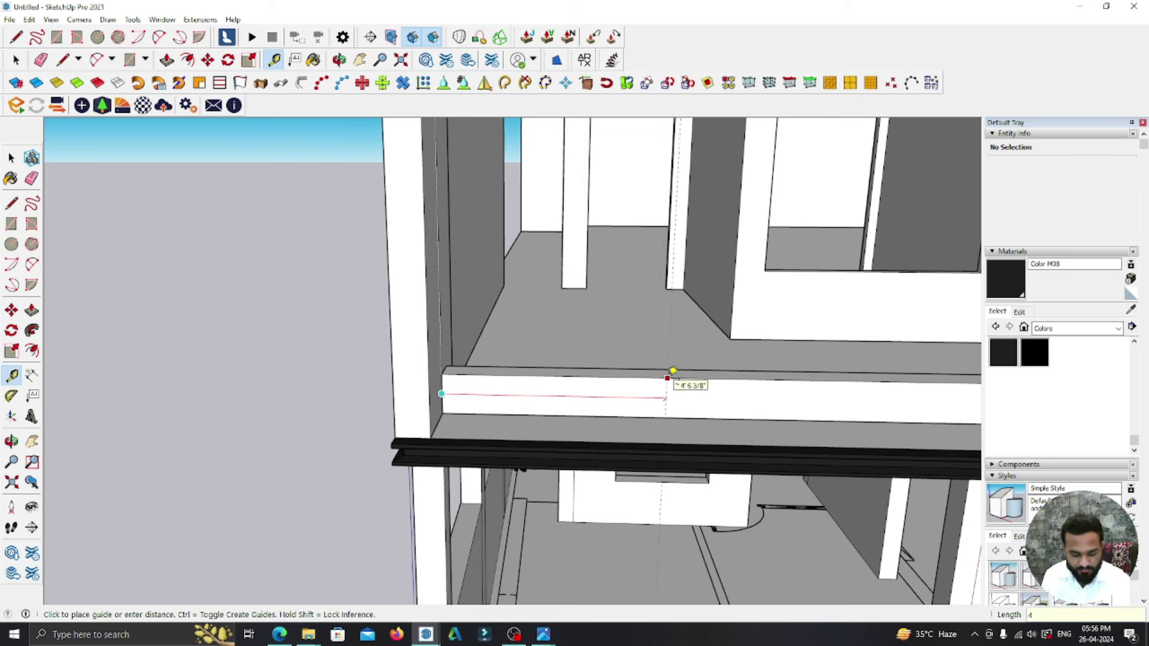
pyautogui.write("'6")
pyautogui.press('Return')
pyautogui.scroll(2, 572, 402)
# - Draw a rectangular panel from the ledge guide point up to the ceiling beam
pyautogui.press('r')
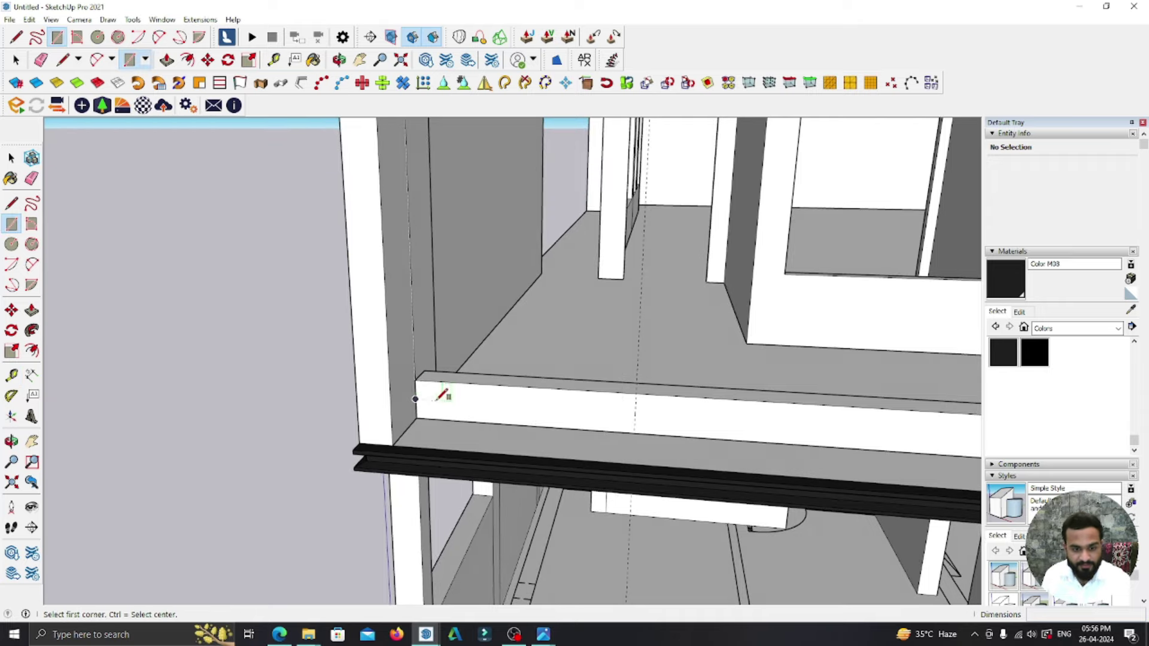
pyautogui.click(415, 378)
pyautogui.scroll(-5, 446, 411)
pyautogui.moveTo(460, 473); pyautogui.dragTo(527, 293, button='middle')
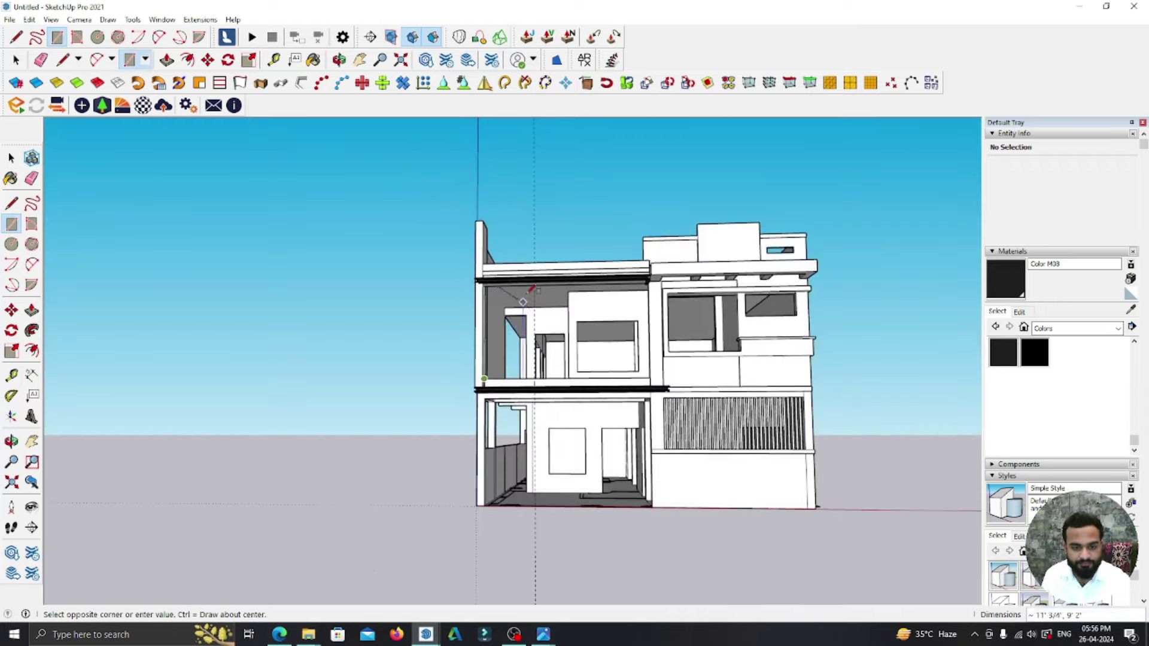
pyautogui.scroll(4, 533, 287)
pyautogui.scroll(3, 534, 282)
pyautogui.scroll(2, 534, 289)
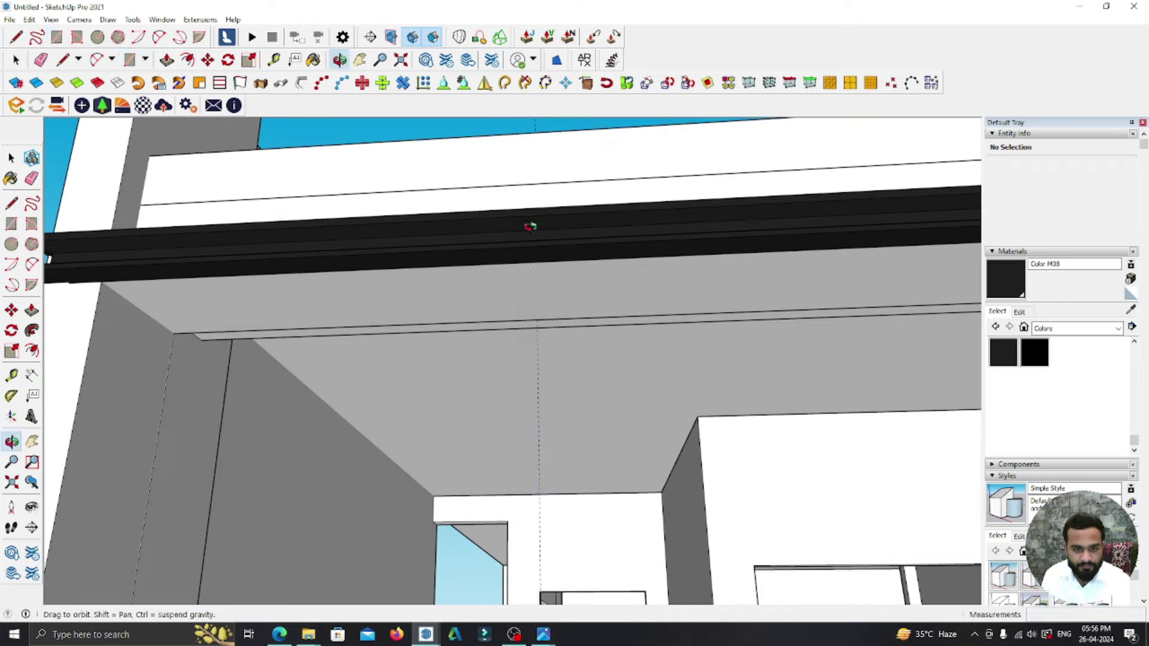
pyautogui.click(538, 314)
pyautogui.scroll(-3, 542, 287)
pyautogui.scroll(2, 407, 303)
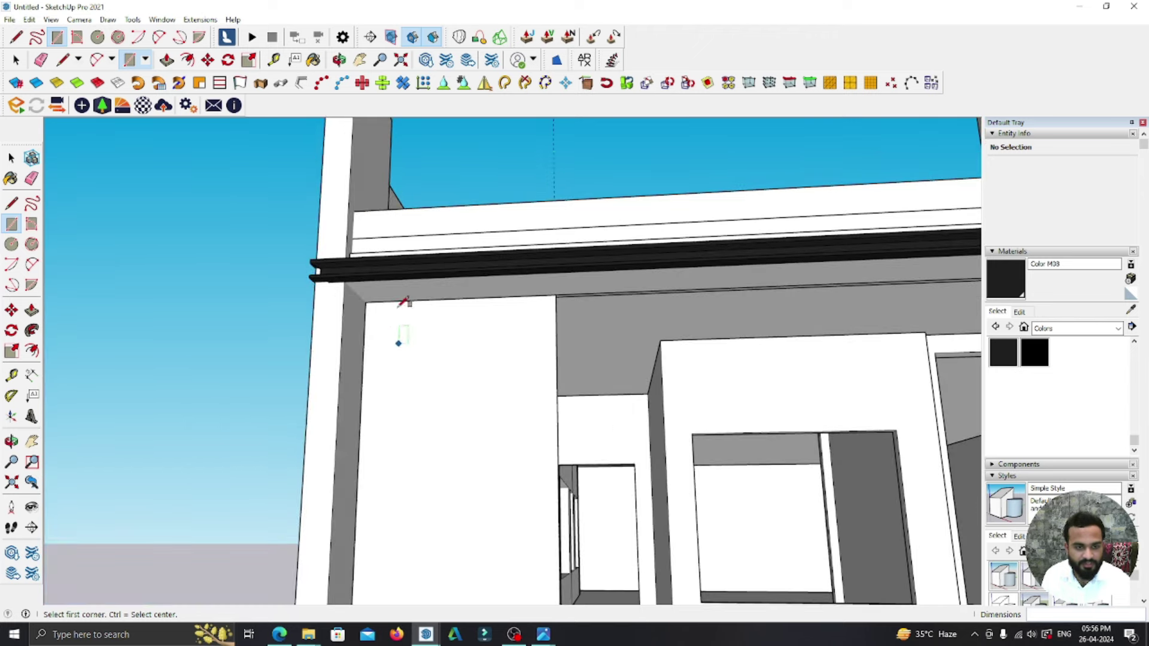
pyautogui.press('e')
pyautogui.press('space')
pyautogui.scroll(-3, 596, 174)
pyautogui.moveTo(587, 278); pyautogui.dragTo(575, 346, button='middle')
# - Make the upper-floor panel face and its edges into a group
pyautogui.doubleClick(574, 346)
pyautogui.rightClick(576, 347)
pyautogui.click(635, 455)
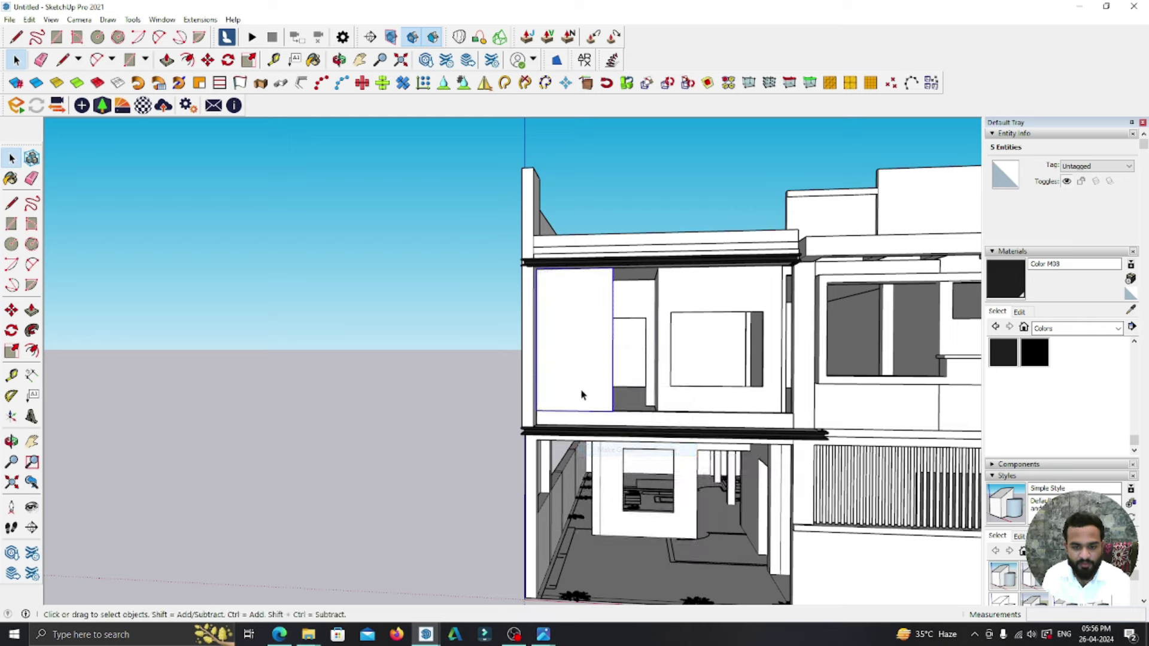
pyautogui.scroll(3, 578, 395)
pyautogui.scroll(3, 575, 389)
# - Offset the panel outline inward into a thin frame and delete the inner face
pyautogui.press('f')
pyautogui.click(575, 383)
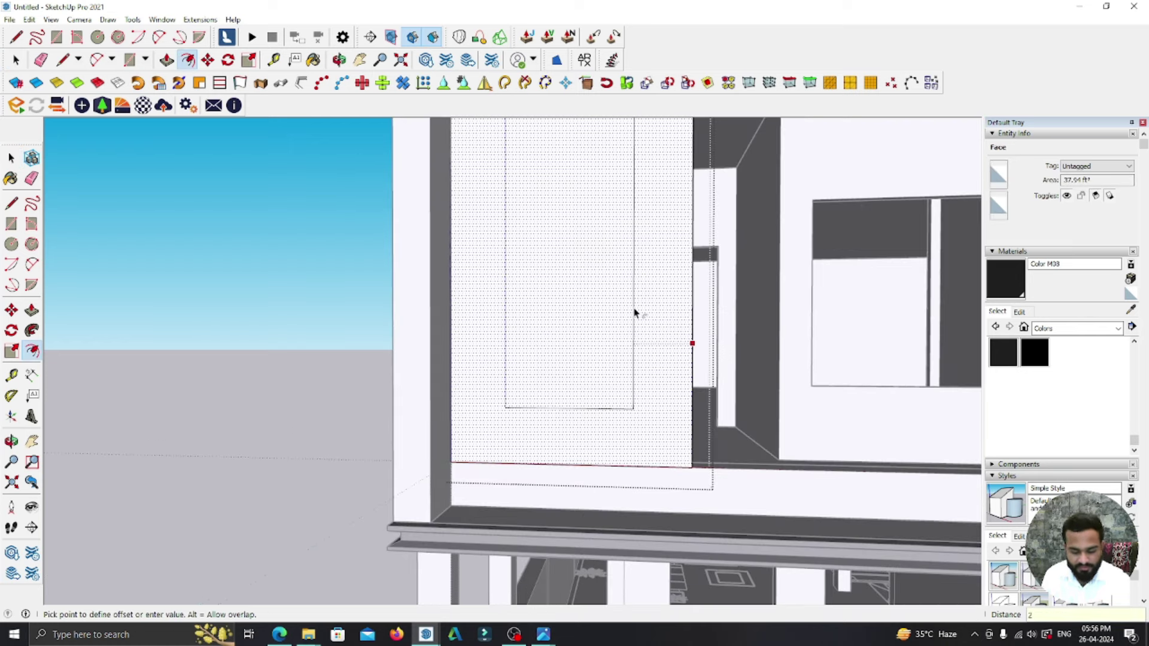
pyautogui.press('Return')
pyautogui.scroll(-2, 586, 443)
pyautogui.scroll(-2, 602, 491)
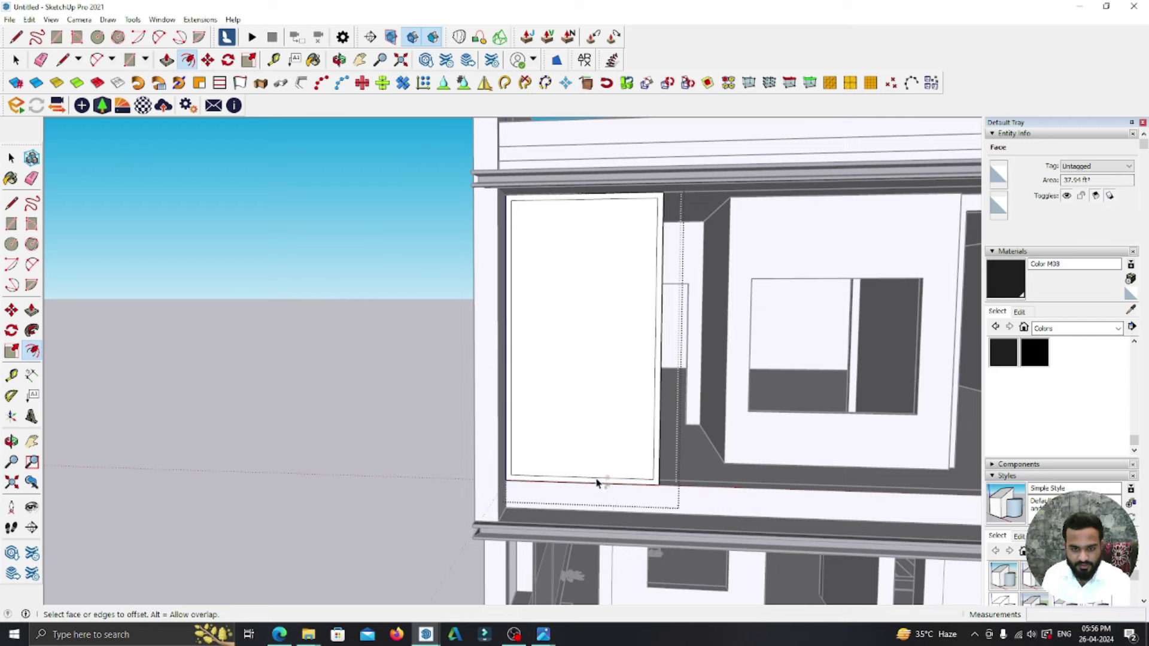
pyautogui.click(594, 475)
pyautogui.scroll(2, 590, 461)
pyautogui.press('Delete')
pyautogui.click(10, 157)
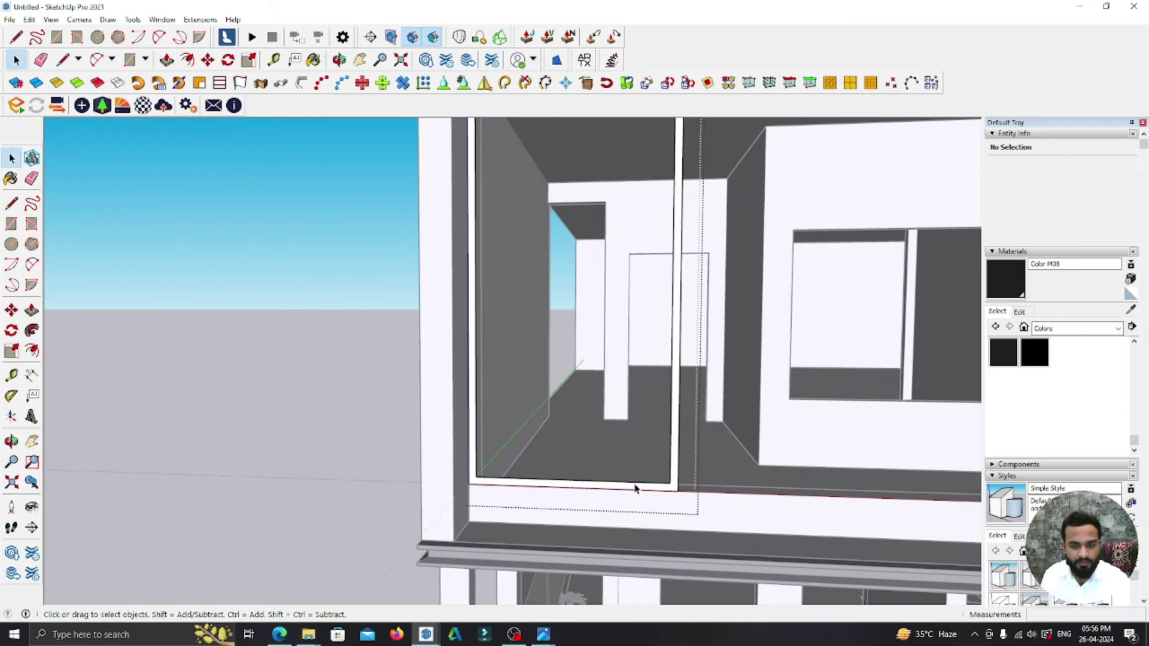
pyautogui.scroll(2, 665, 503)
pyautogui.scroll(2, 665, 500)
pyautogui.press('t')
pyautogui.scroll(2, 664, 479)
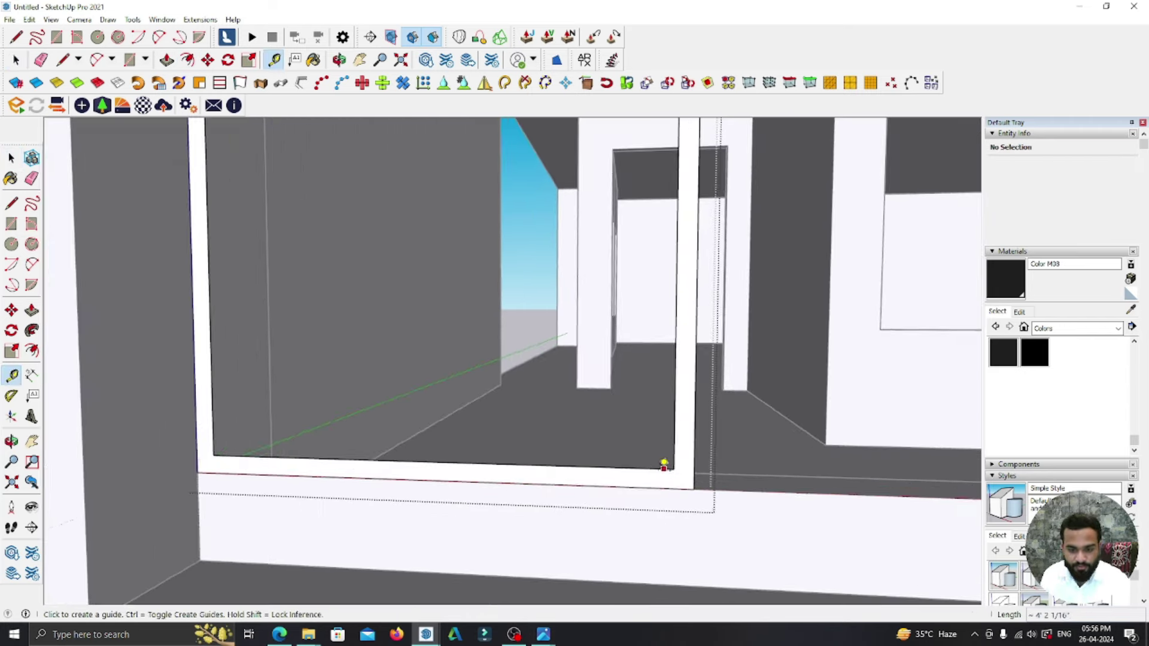
# - Place two guides measured from the frame's inner corner
pyautogui.click(662, 465)
pyautogui.scroll(2, 663, 452)
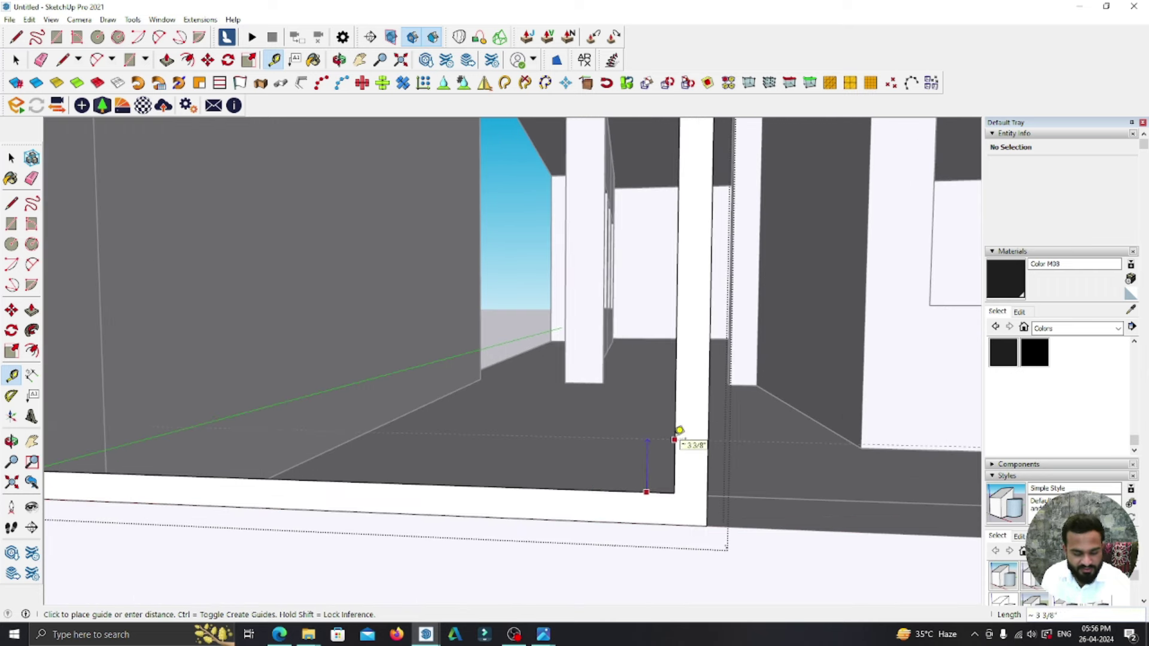
pyautogui.press('Return')
pyautogui.click(664, 469)
pyautogui.write('1')
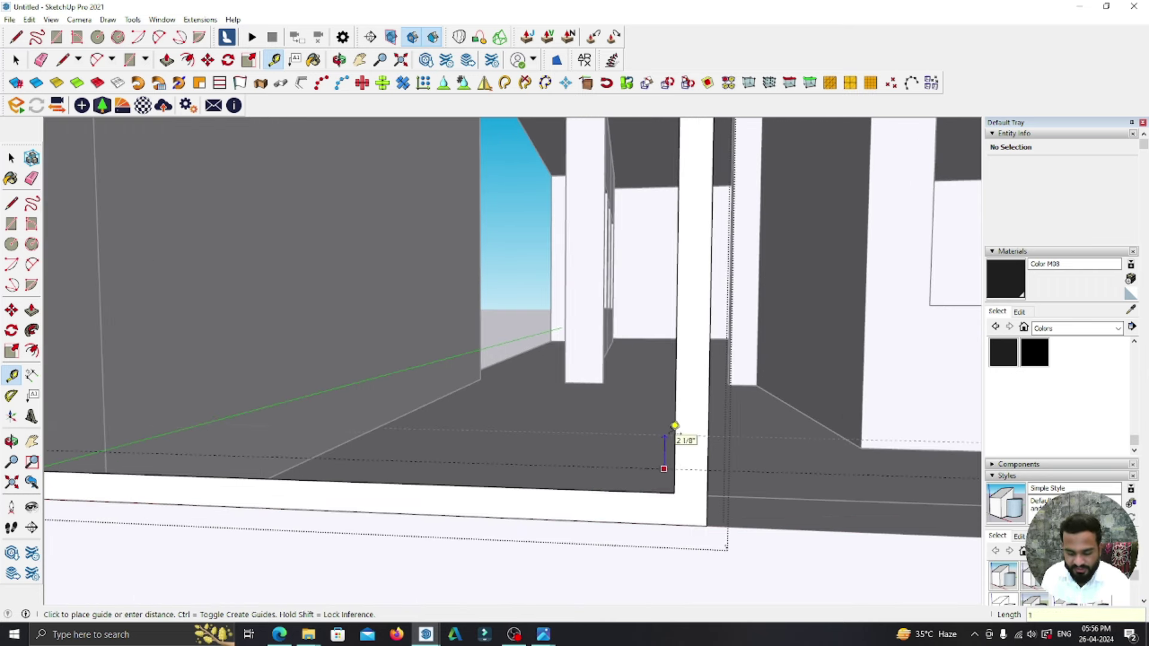
pyautogui.press('Return')
# - Draw a rectangle along the frame bottom and push/pull it into a thin strip
pyautogui.press('r')
pyautogui.scroll(-1, 676, 440)
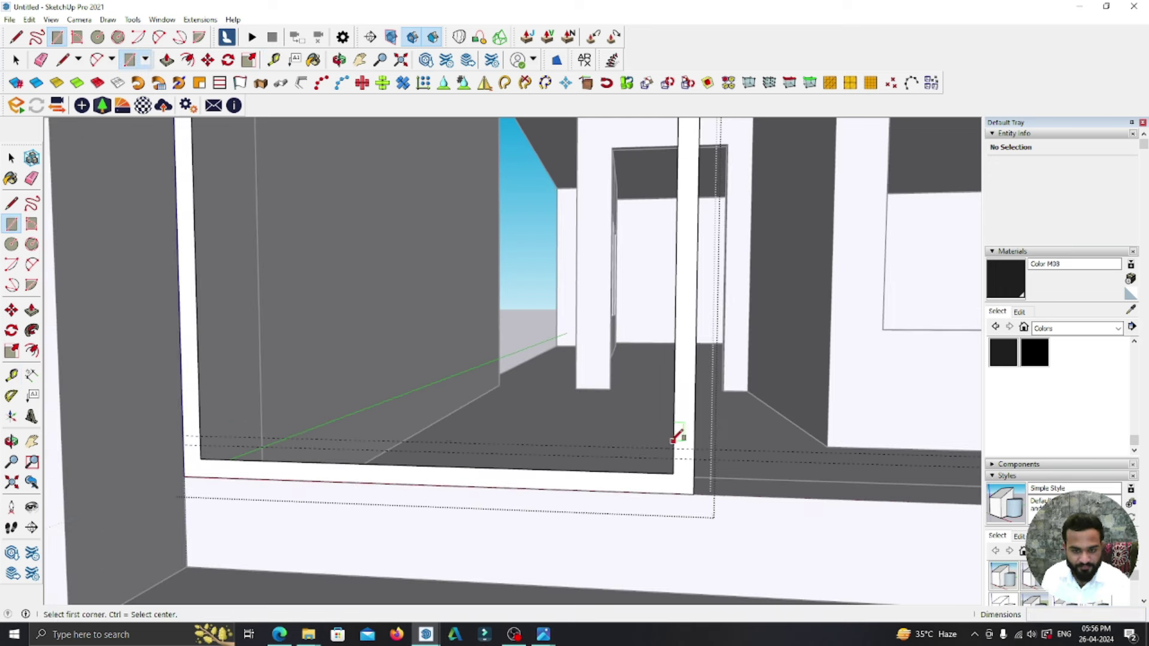
pyautogui.click(203, 432)
pyautogui.scroll(2, 623, 441)
pyautogui.click(682, 454)
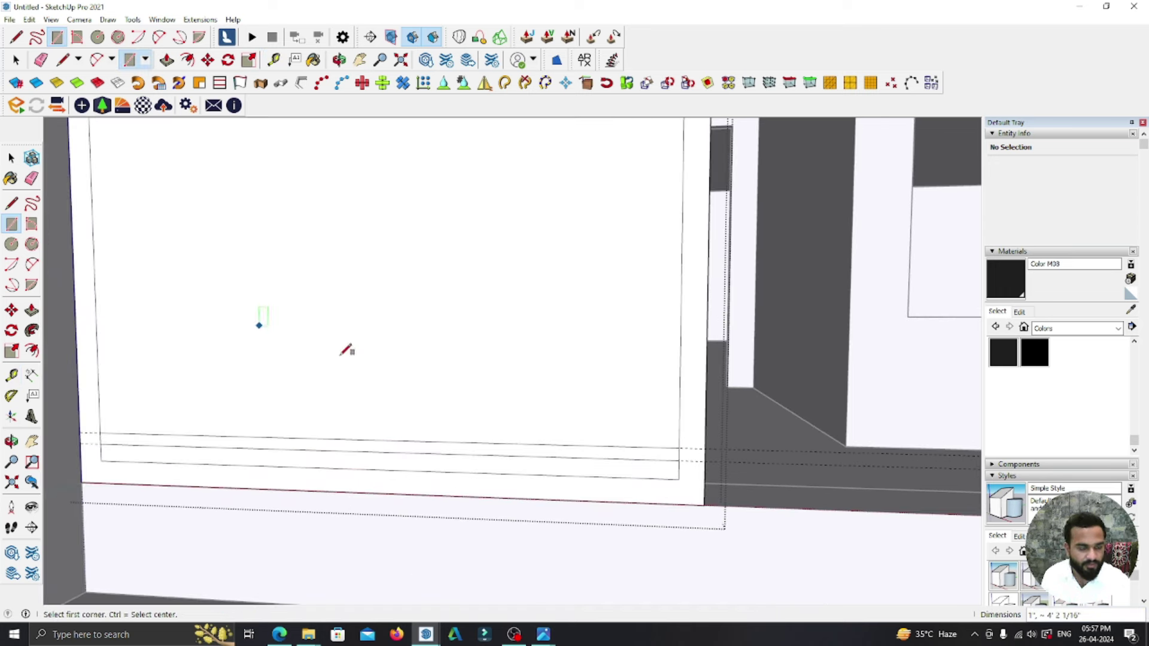
pyautogui.press('p')
pyautogui.click(556, 357)
pyautogui.click(547, 452)
pyautogui.scroll(1, 546, 477)
pyautogui.scroll(1, 567, 464)
pyautogui.click(564, 472)
pyautogui.click(7, 204)
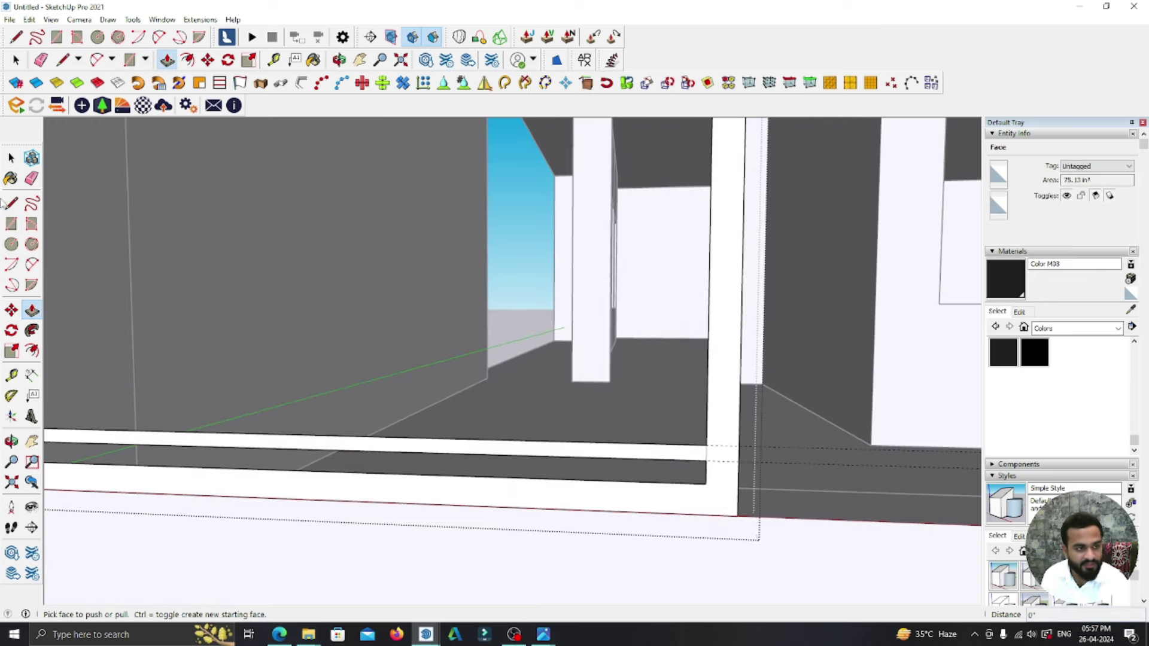
pyautogui.click(10, 158)
# - Group the bottom strip and turn it into a slat component
pyautogui.click(464, 454)
pyautogui.rightClick(465, 453)
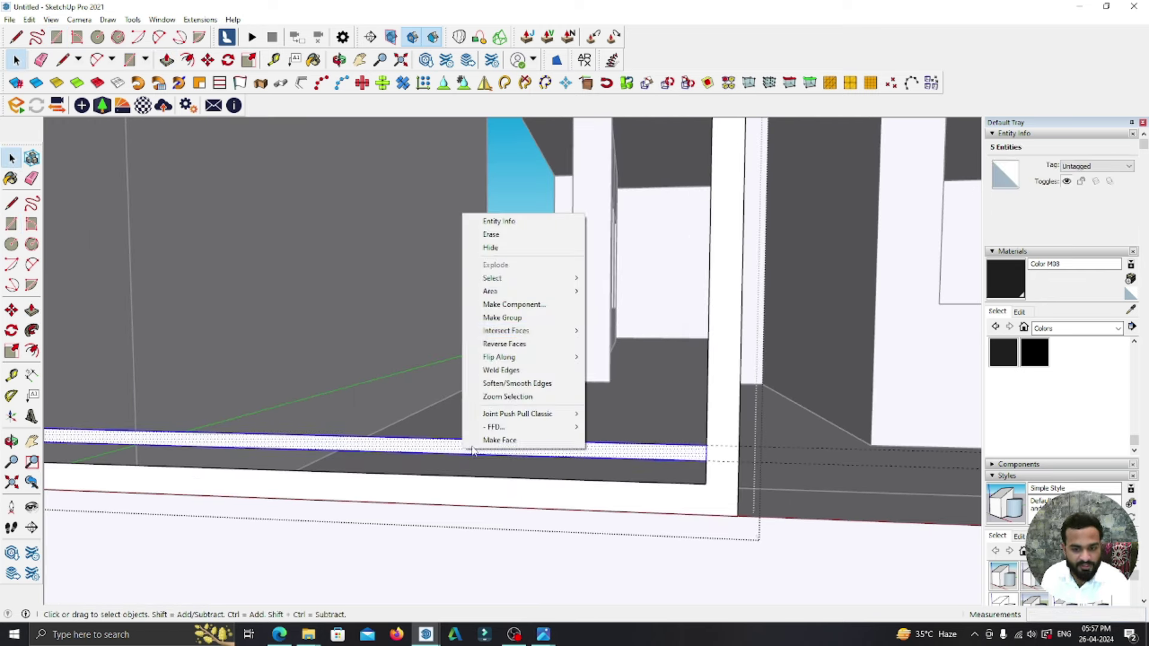
pyautogui.click(502, 318)
pyautogui.rightClick(510, 449)
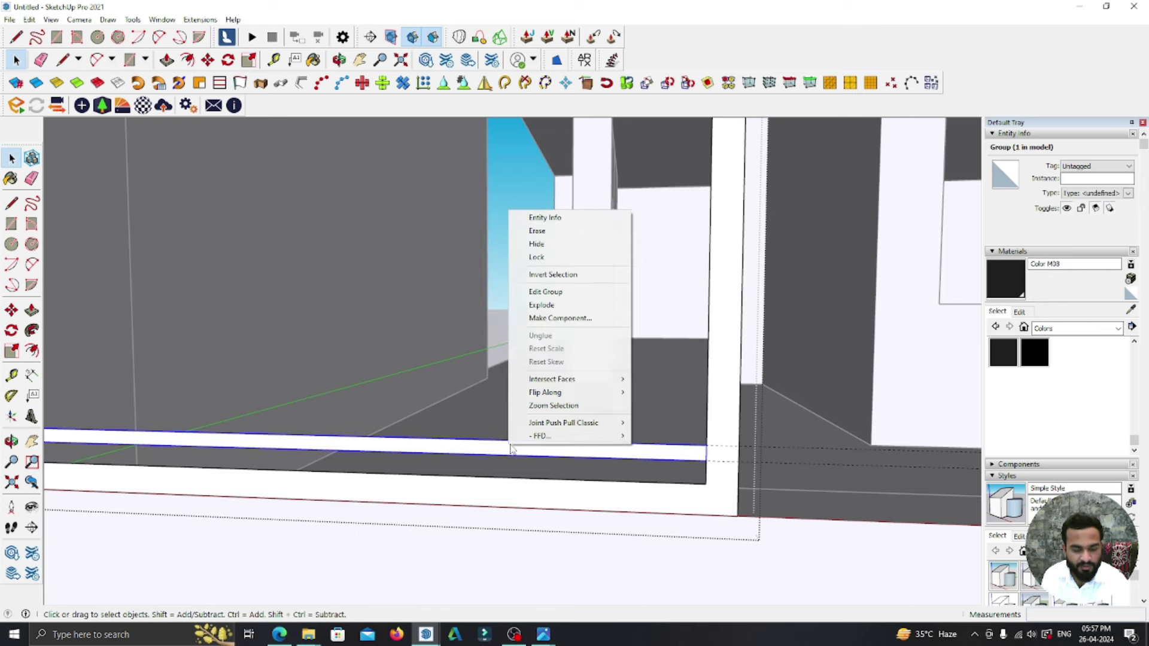
pyautogui.click(554, 317)
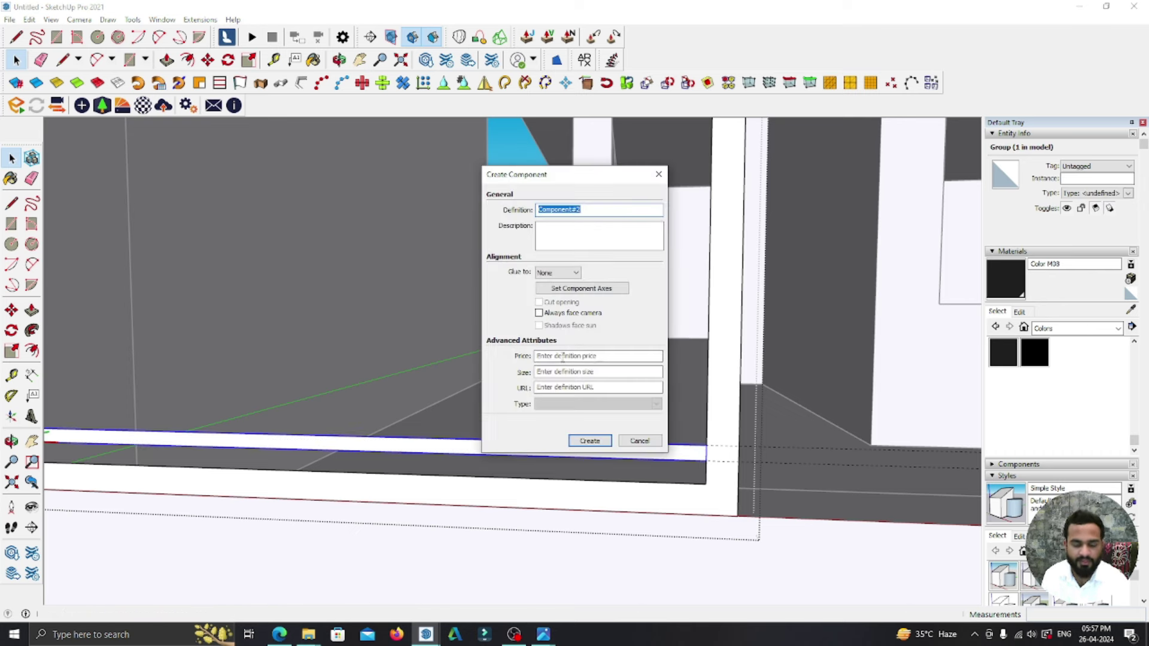
pyautogui.click(593, 443)
pyautogui.scroll(2, 606, 444)
# - Group the whole L-shaped louvre frame
pyautogui.tripleClick(726, 479)
pyautogui.rightClick(726, 479)
pyautogui.click(772, 367)
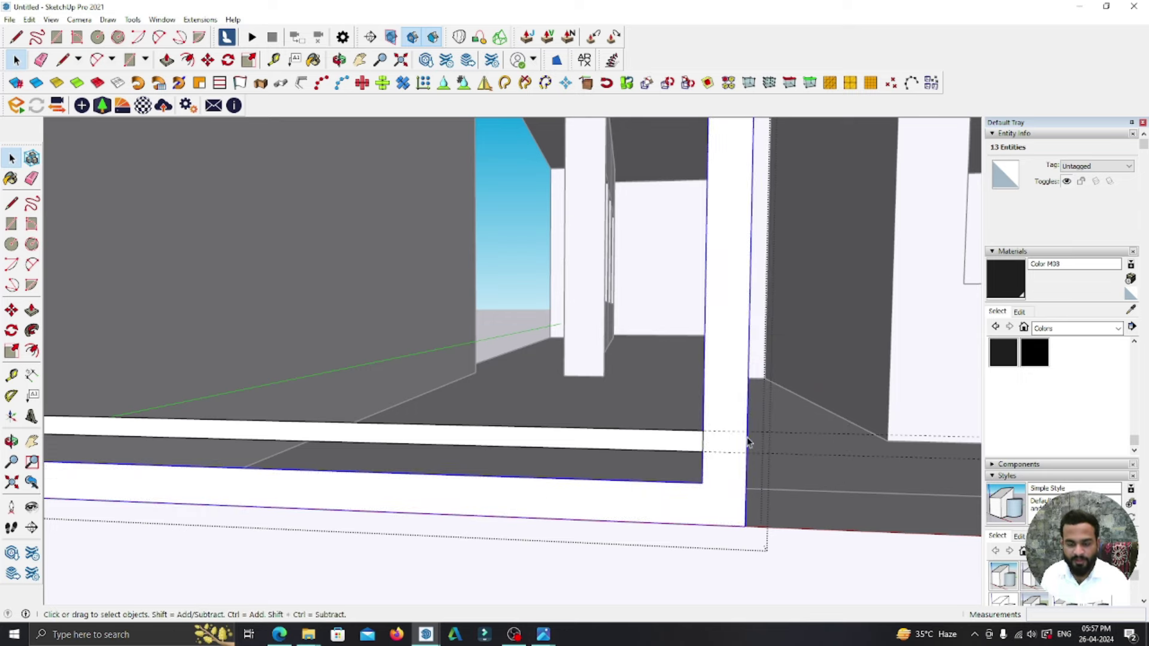
pyautogui.press('p')
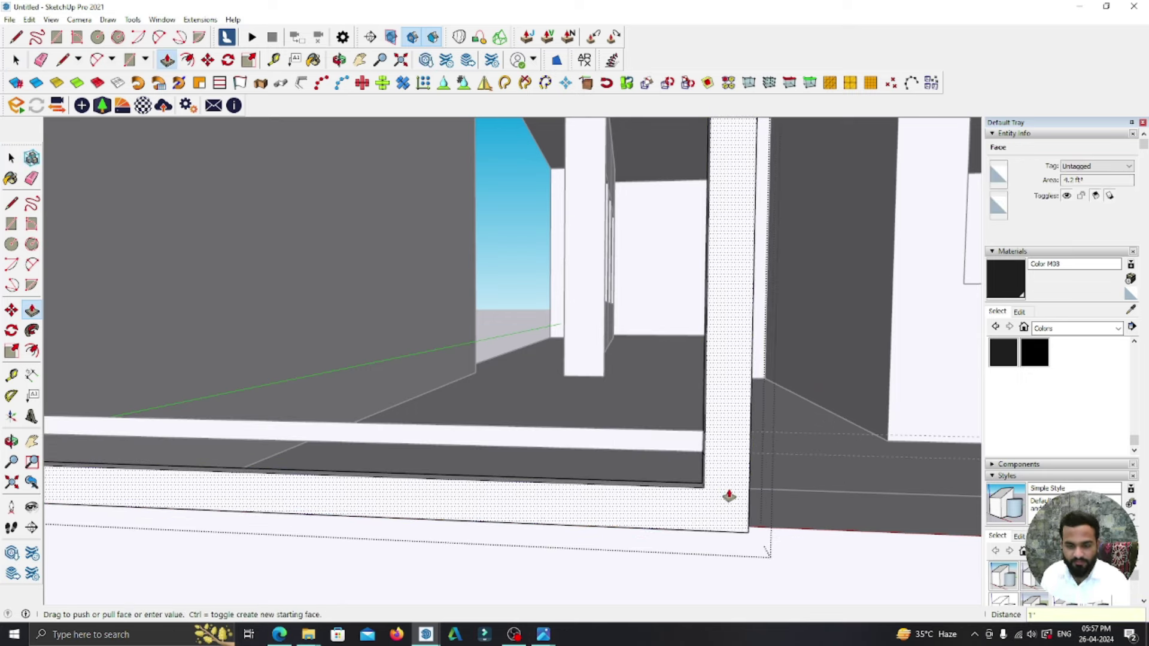
# - Pull the bottom slat face out 1 inch to give it depth
pyautogui.moveTo(731, 493); pyautogui.dragTo(531, 523, button='middle')
pyautogui.click(11, 158)
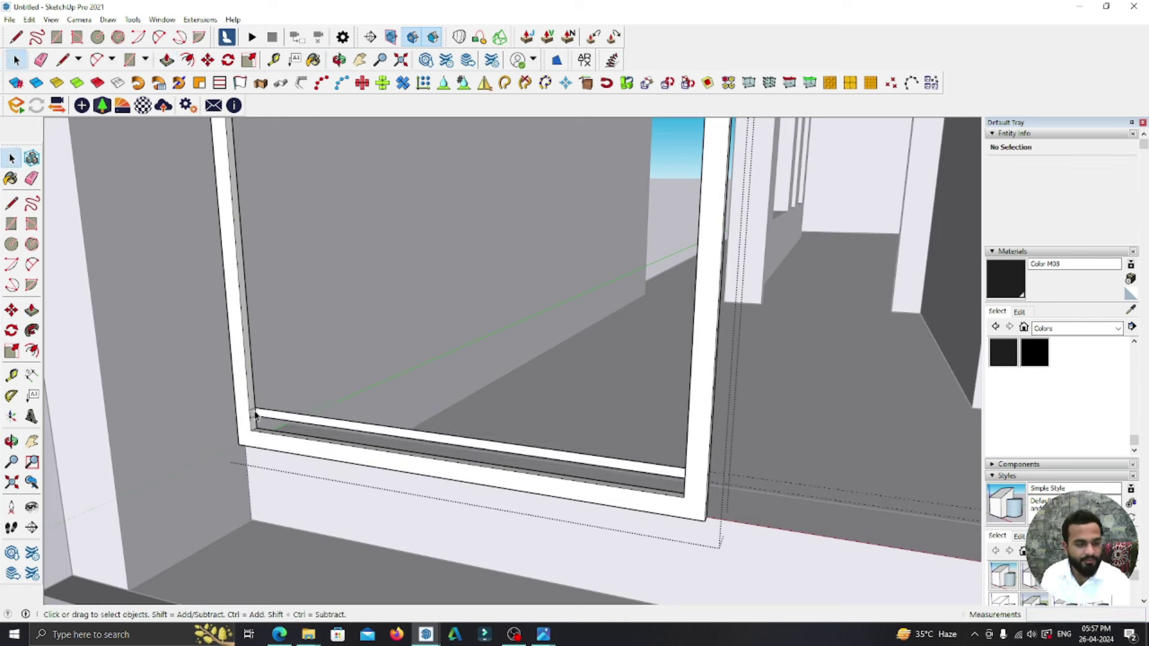
pyautogui.scroll(3, 263, 419)
pyautogui.scroll(2, 263, 419)
pyautogui.click(270, 418)
pyautogui.press('p')
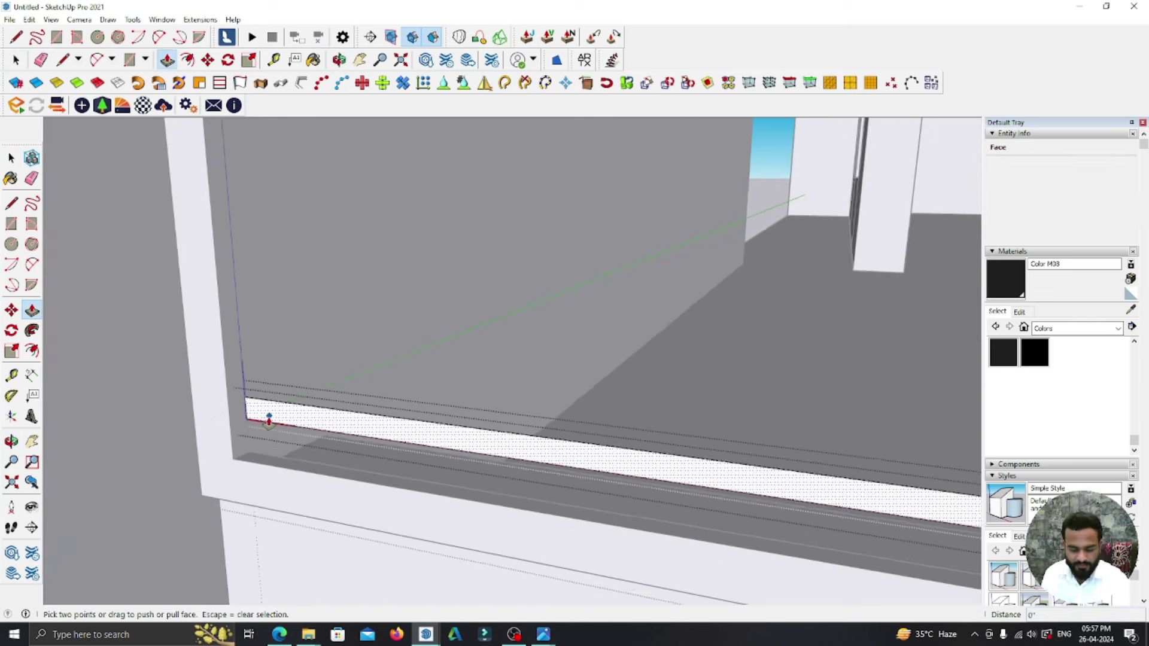
pyautogui.moveTo(270, 418); pyautogui.dragTo(243, 426, button='middle')
pyautogui.click(243, 426)
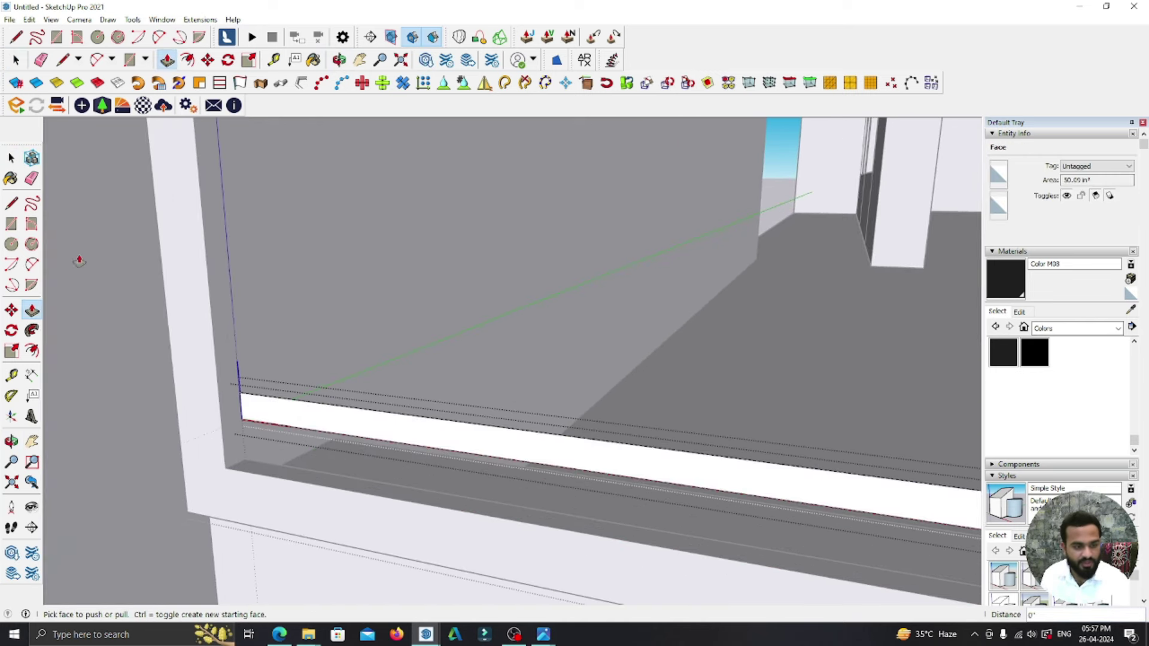
pyautogui.click(323, 441)
pyautogui.press('Return')
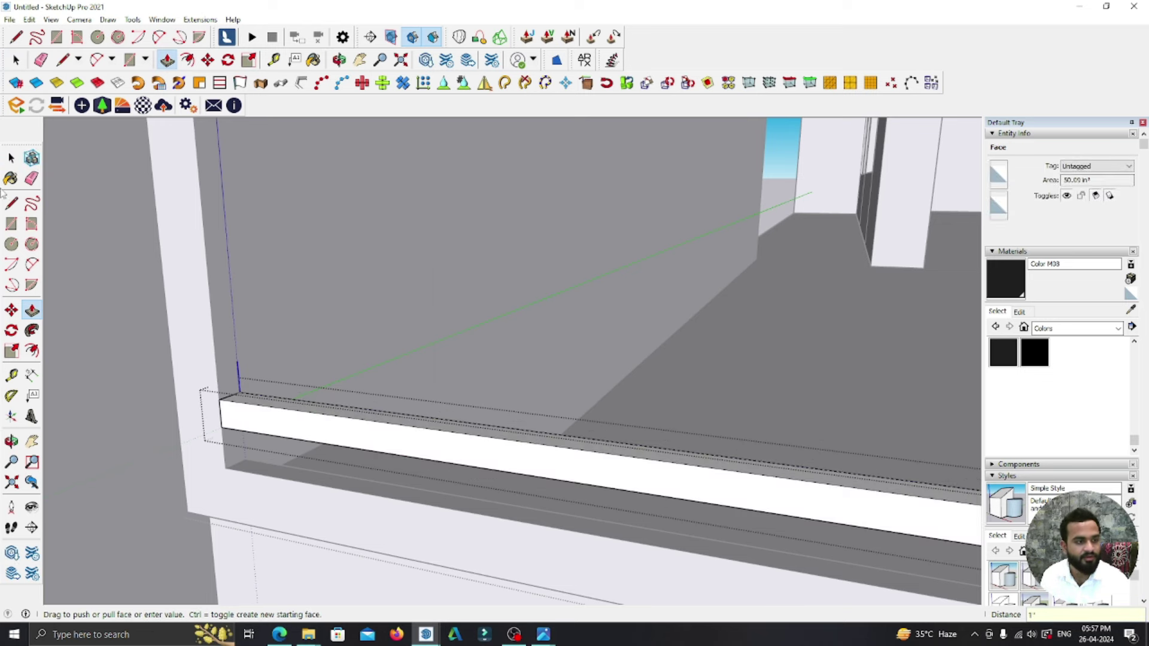
# - Orbit back to the louvre frame and open its group to edit the slat
pyautogui.press('space')
pyautogui.moveTo(318, 462); pyautogui.dragTo(426, 419, button='middle')
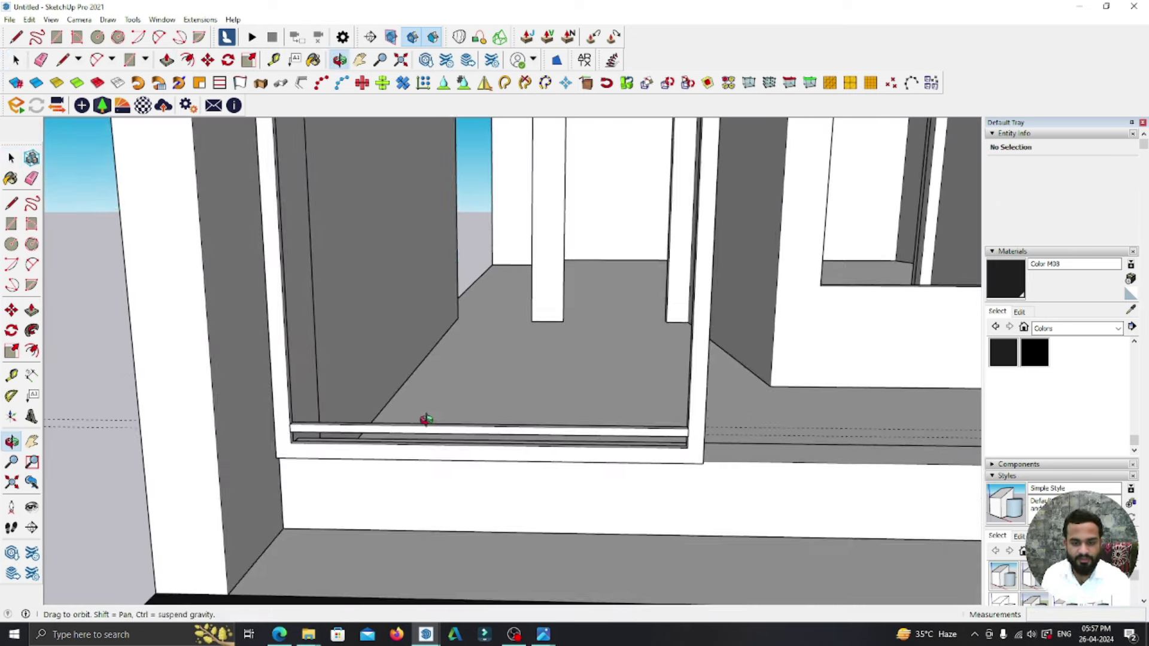
pyautogui.scroll(3, 630, 461)
pyautogui.scroll(-1, 617, 474)
pyautogui.click(681, 456)
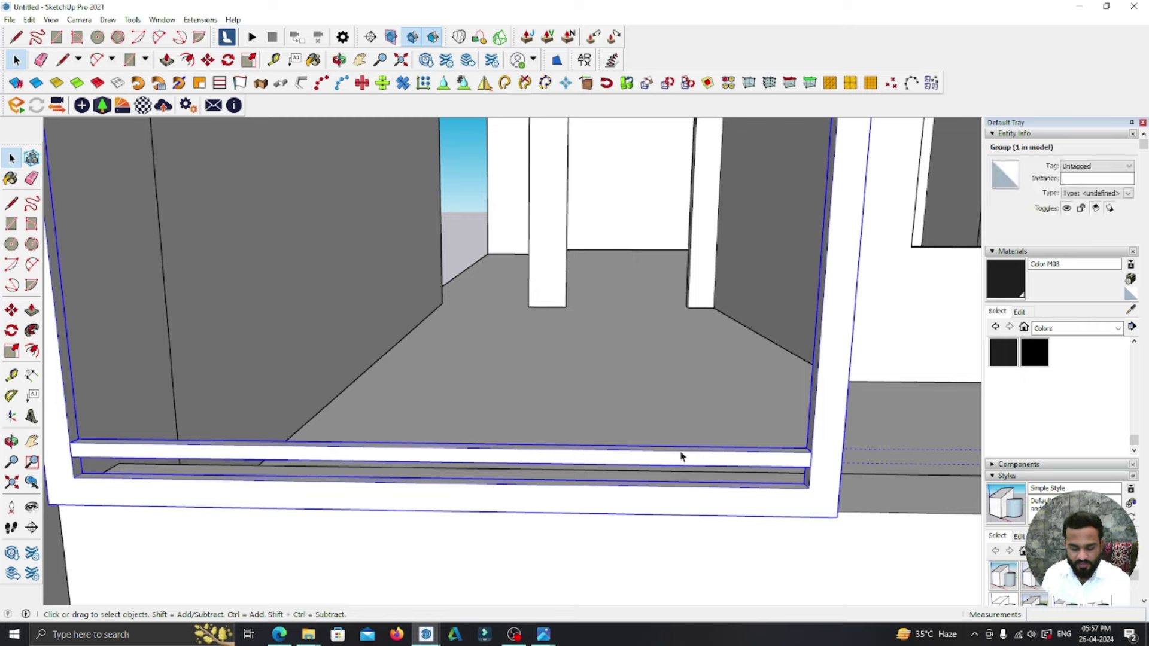
pyautogui.doubleClick(690, 468)
# - Copy the bottom slat upward and repeat it 20 times
pyautogui.click(744, 465)
pyautogui.press('m')
pyautogui.scroll(2, 814, 470)
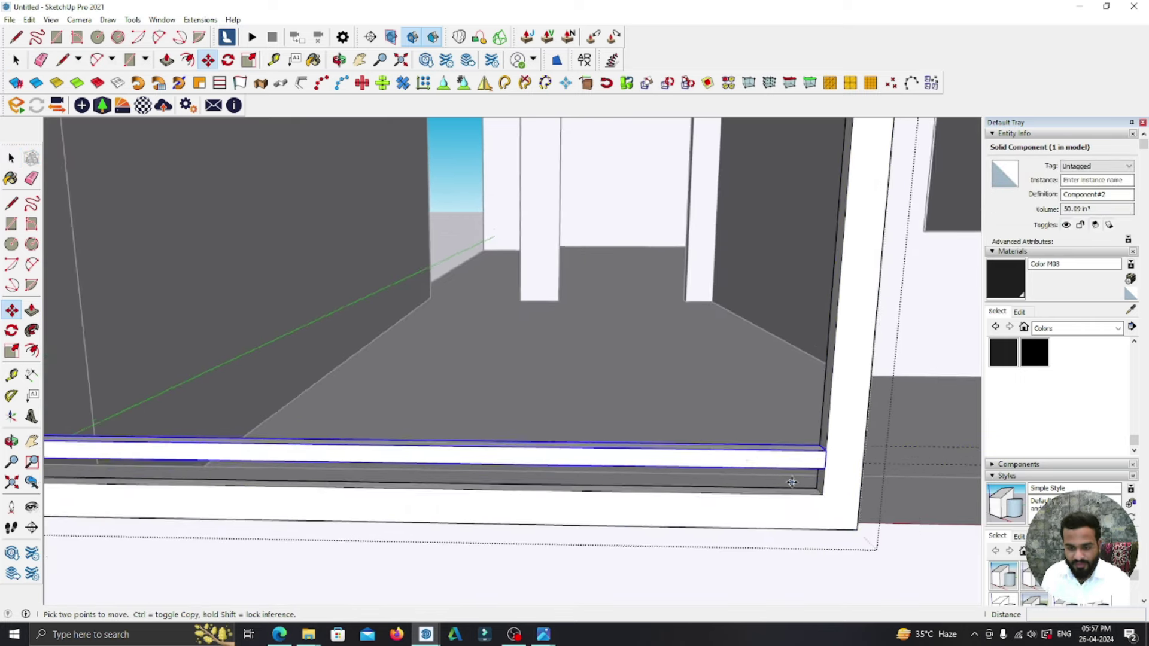
pyautogui.click(839, 500)
pyautogui.press('ctrl')
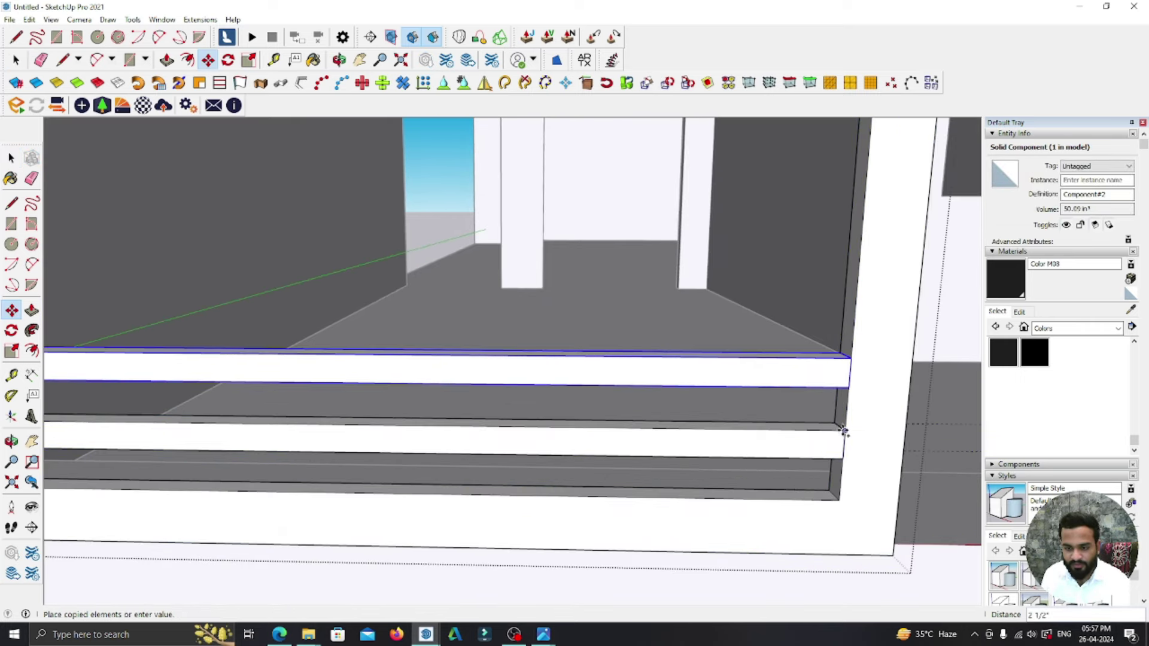
pyautogui.click(847, 435)
pyautogui.scroll(-1, 725, 534)
pyautogui.scroll(-1, 725, 534)
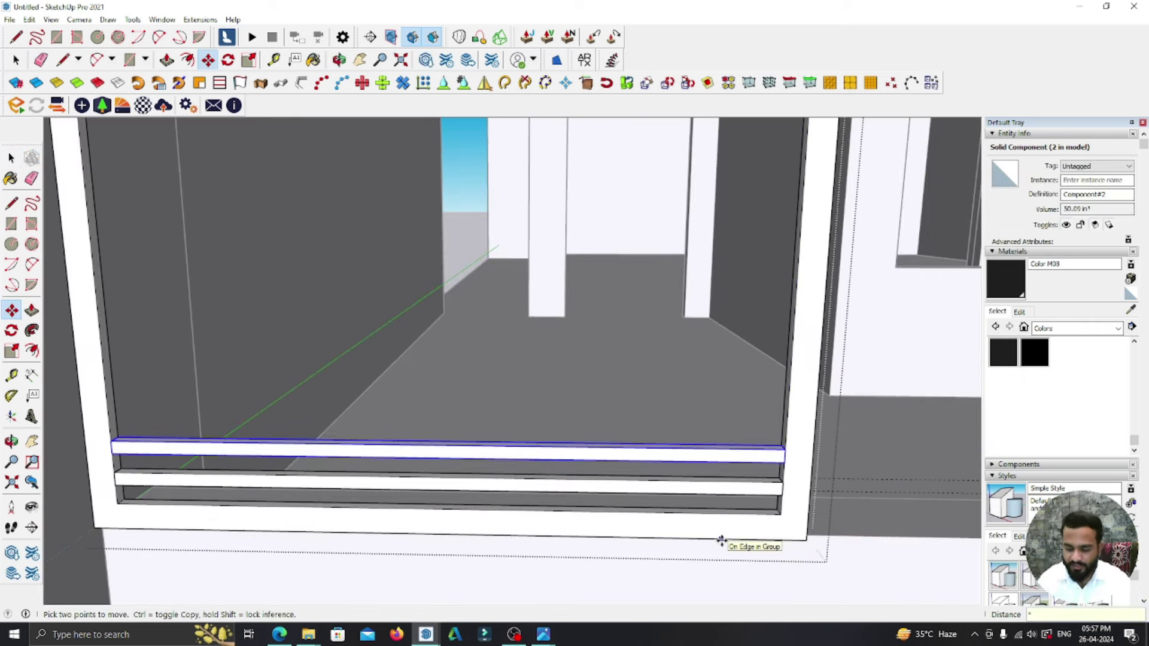
pyautogui.write('*20')
pyautogui.press('Return')
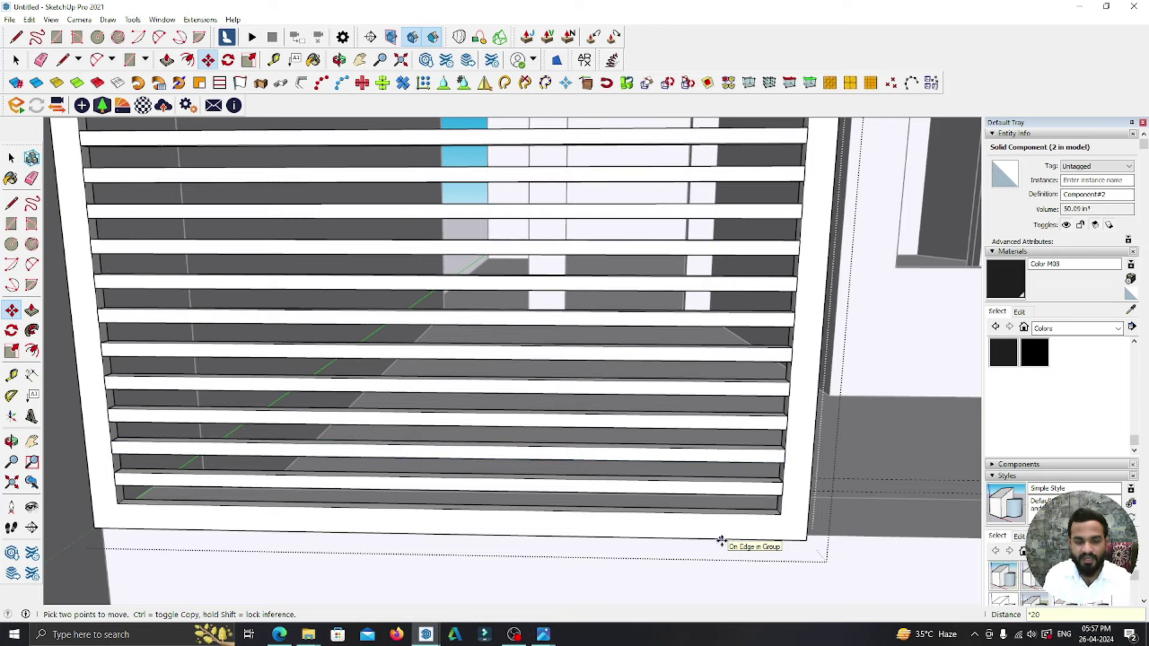
pyautogui.scroll(-2, 721, 542)
pyautogui.scroll(-3, 598, 455)
pyautogui.moveTo(537, 413)
pyautogui.mouseDown(button='middle')
pyautogui.moveTo(503, 359)
pyautogui.moveTo(205, 274)
pyautogui.mouseUp(button='middle')
# - Copy the topmost slat upward 20 more times to reach the frame top
pyautogui.press('space')
pyautogui.scroll(3, 513, 244)
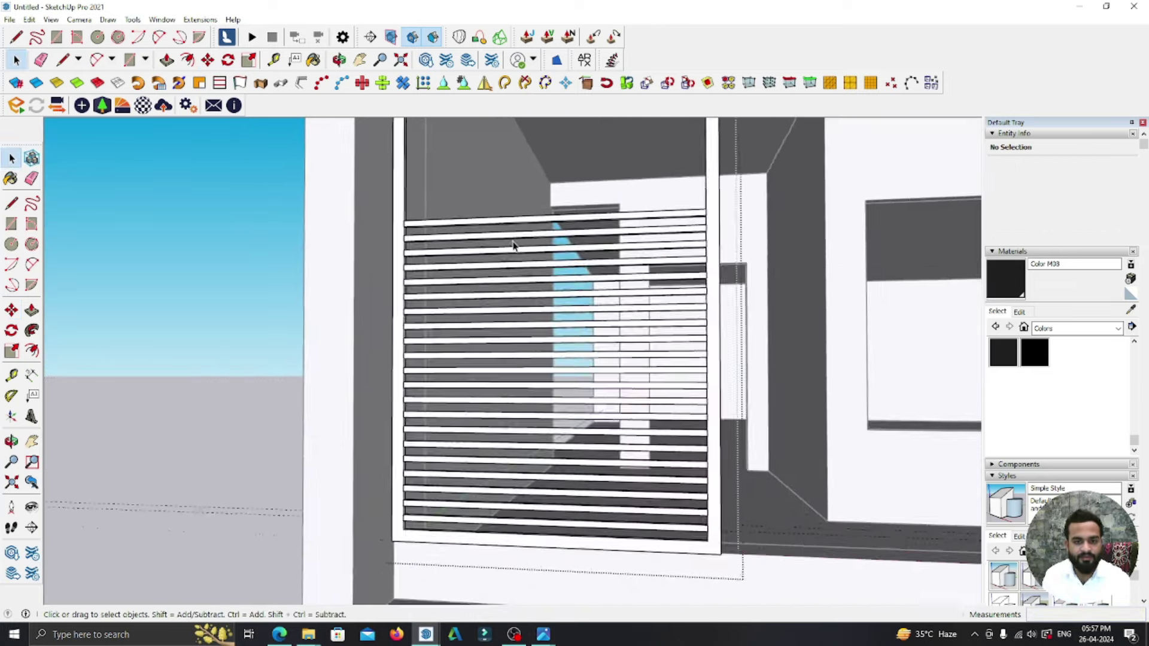
pyautogui.scroll(2, 521, 226)
pyautogui.click(518, 220)
pyautogui.press('m')
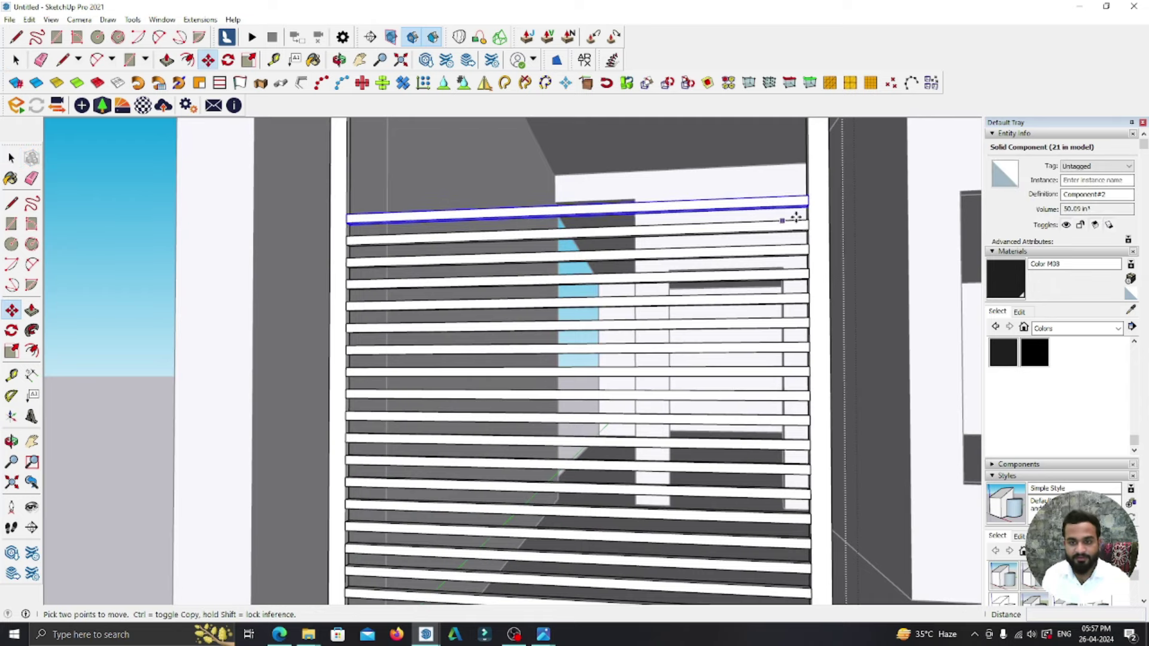
pyautogui.scroll(3, 806, 219)
pyautogui.scroll(2, 806, 219)
pyautogui.click(807, 221)
pyautogui.write('*20')
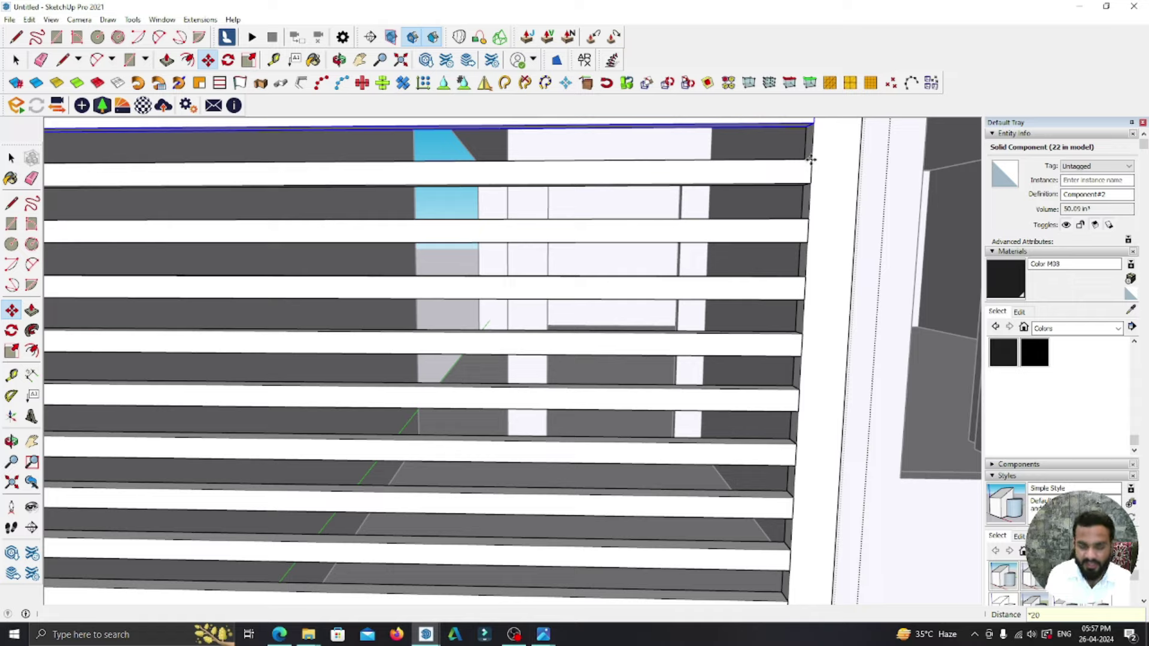
pyautogui.press('Return')
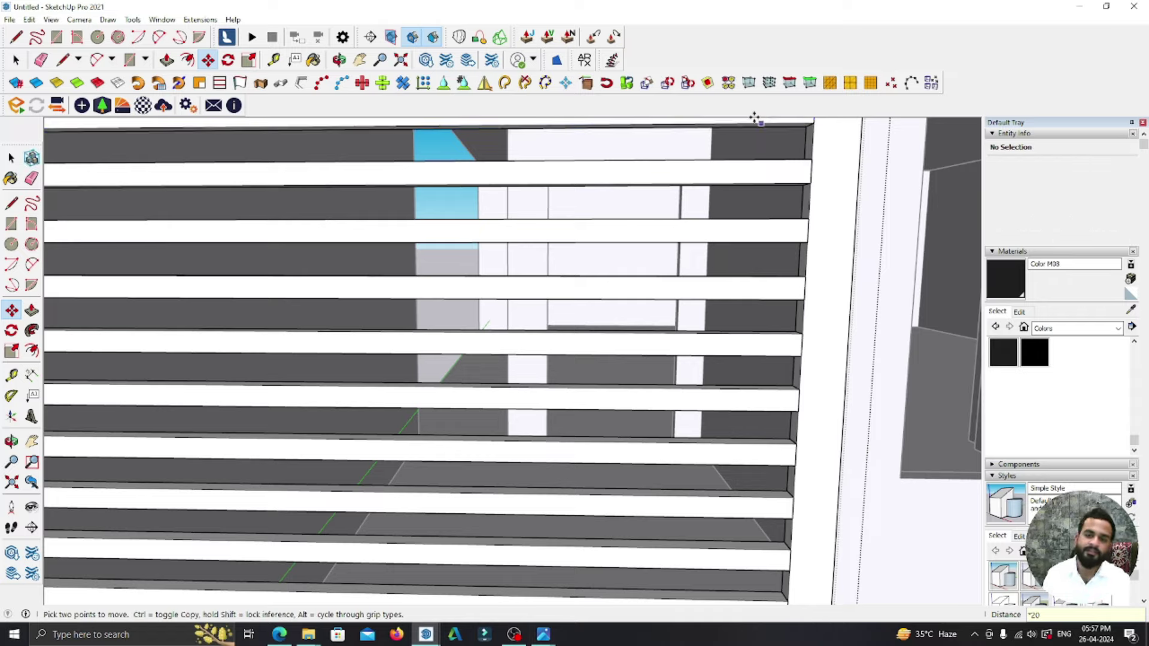
pyautogui.scroll(-4, 677, 231)
pyautogui.scroll(-2, 529, 322)
pyautogui.scroll(-2, 529, 321)
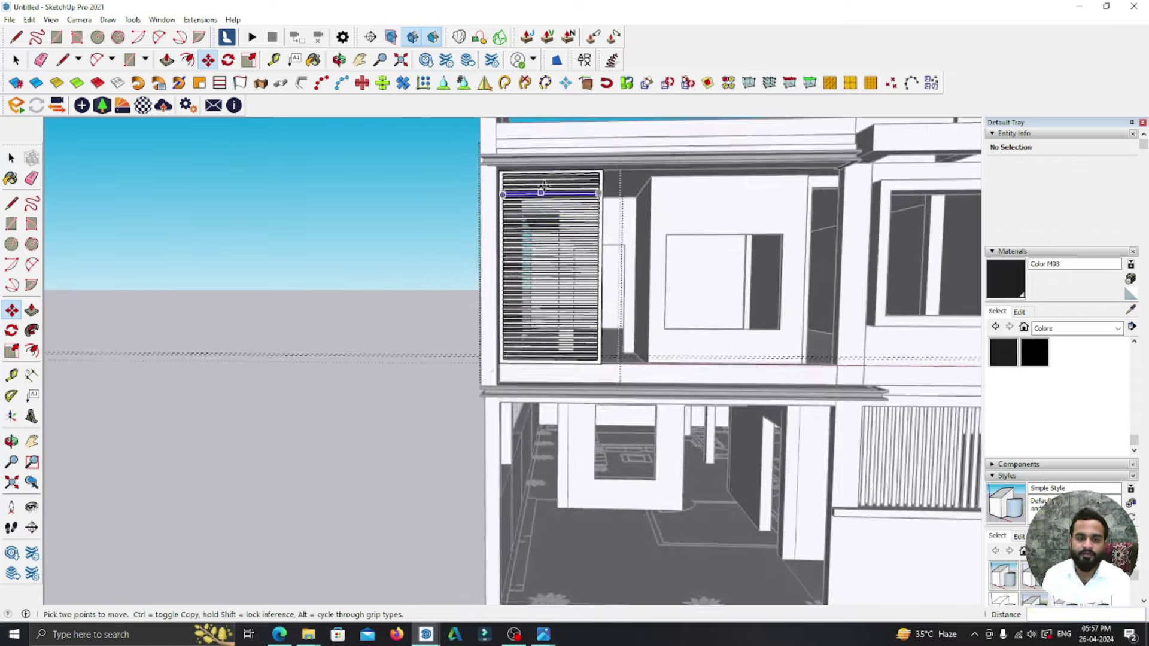
pyautogui.scroll(2, 599, 187)
pyautogui.scroll(2, 598, 187)
pyautogui.scroll(1, 628, 167)
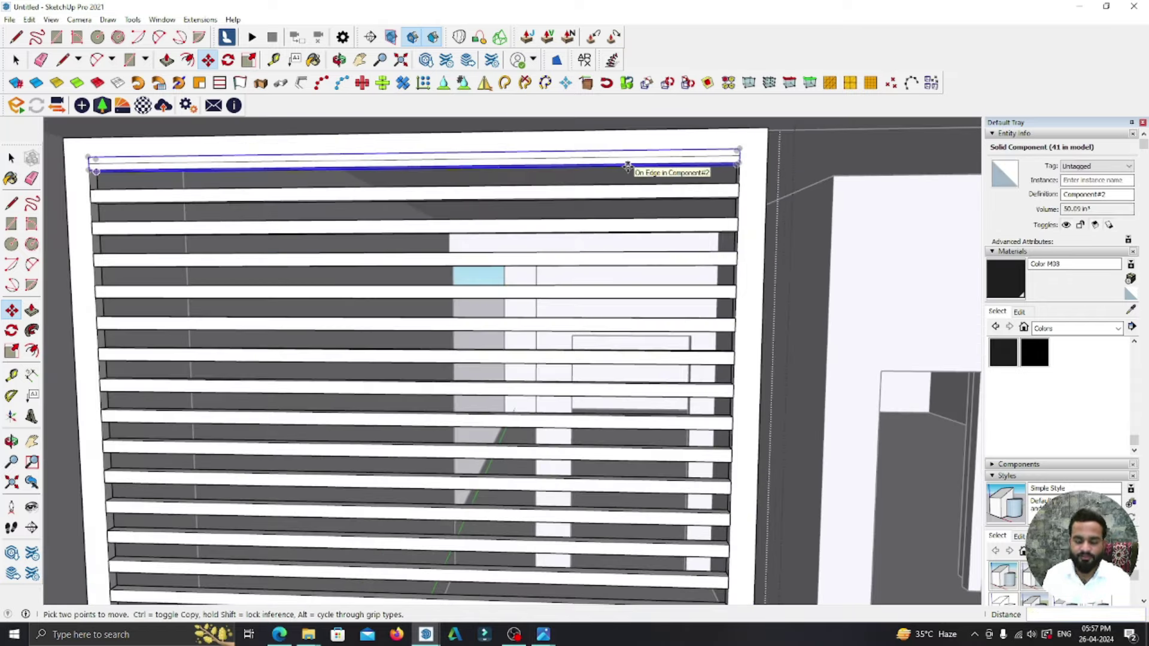
pyautogui.scroll(-3, 572, 165)
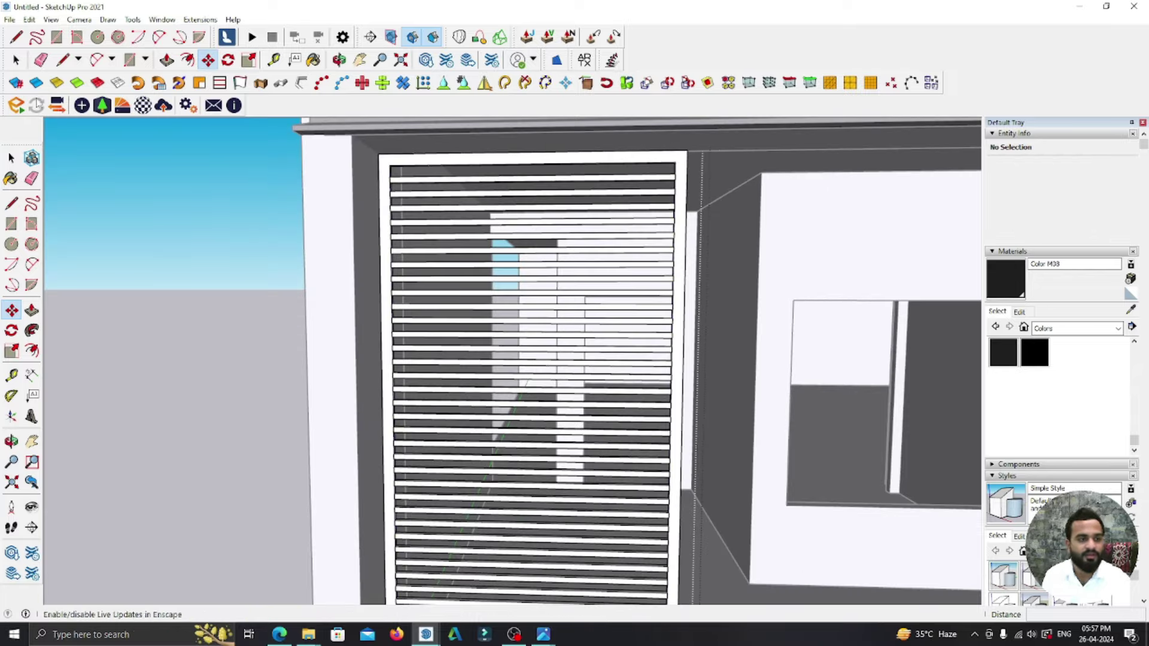
pyautogui.scroll(-2, 473, 150)
pyautogui.scroll(-1, 473, 150)
pyautogui.scroll(-1, 473, 149)
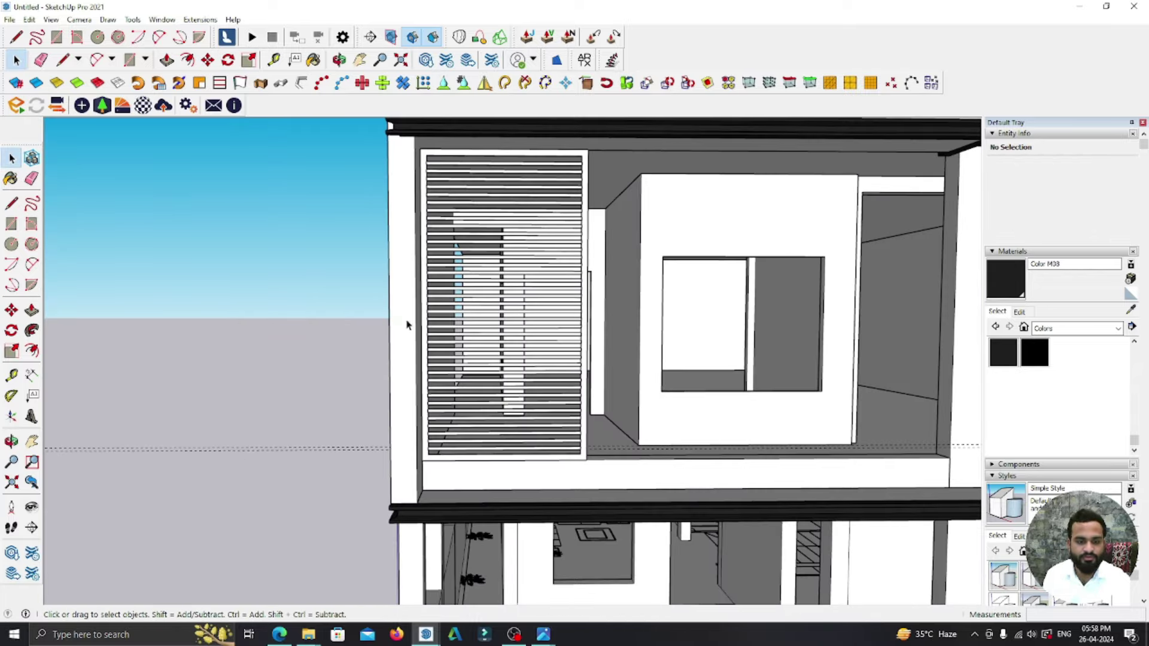
# - Push/pull the louvre frame face out by 1 inch
pyautogui.press('e')
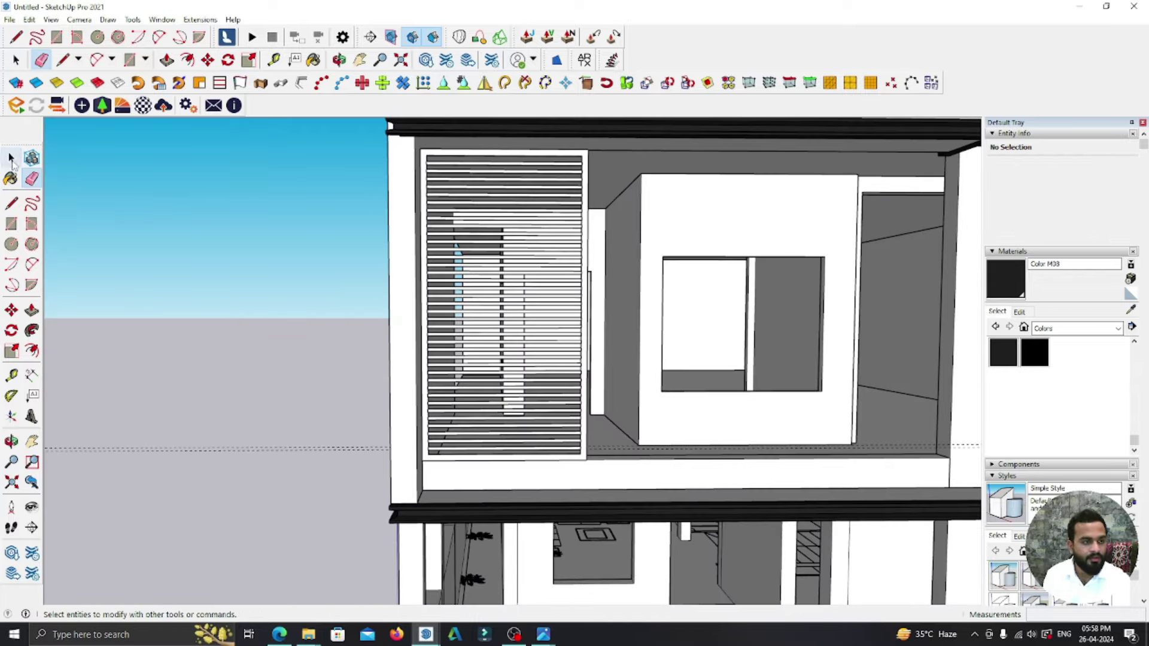
pyautogui.scroll(3, 607, 477)
pyautogui.scroll(2, 577, 436)
pyautogui.moveTo(577, 415)
pyautogui.mouseDown(button='middle')
pyautogui.moveTo(524, 497)
pyautogui.moveTo(593, 448)
pyautogui.mouseUp(button='middle')
pyautogui.press('p')
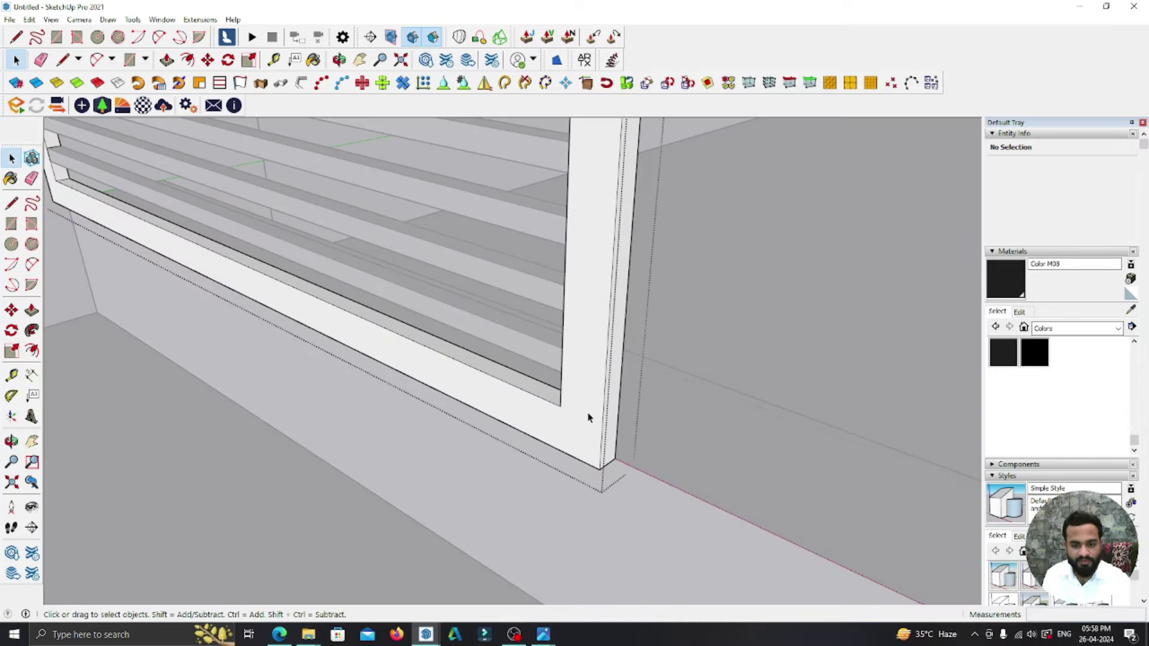
pyautogui.press('p')
pyautogui.moveTo(589, 409); pyautogui.dragTo(582, 409)
pyautogui.write('1')
pyautogui.press('Return')
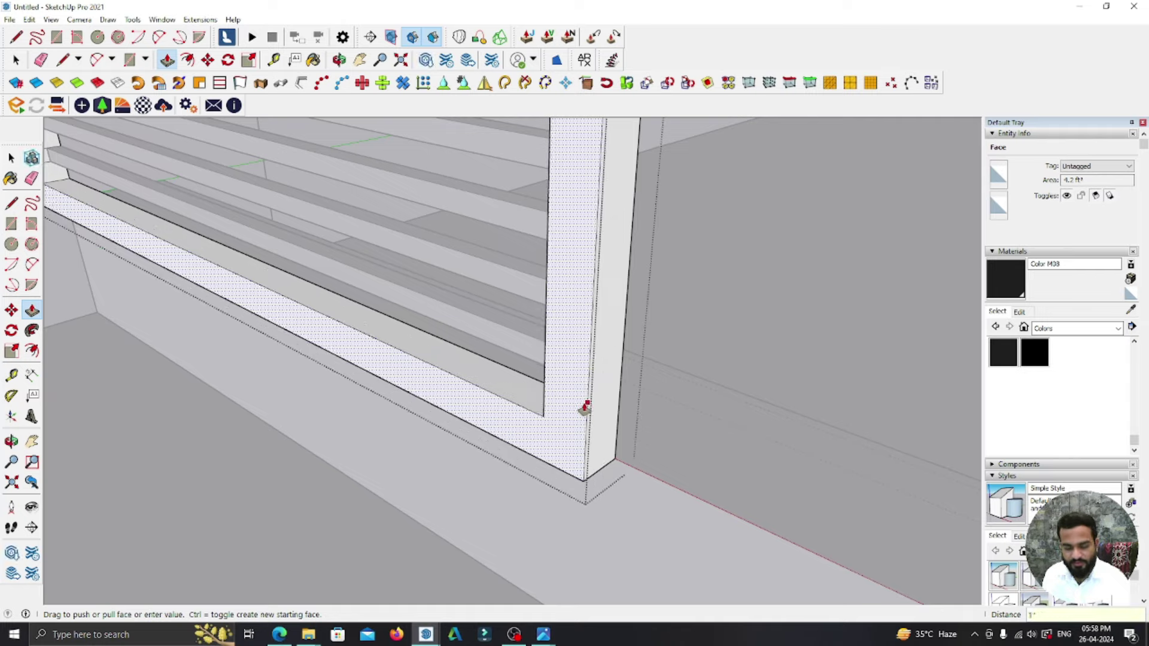
# - Erase the stray guide line beside the louvre frame's lower corner
pyautogui.scroll(3, 793, 433)
pyautogui.moveTo(792, 433); pyautogui.dragTo(615, 383, button='middle')
pyautogui.scroll(2, 722, 386)
pyautogui.press('e')
pyautogui.moveTo(722, 386); pyautogui.dragTo(941, 346, button='middle')
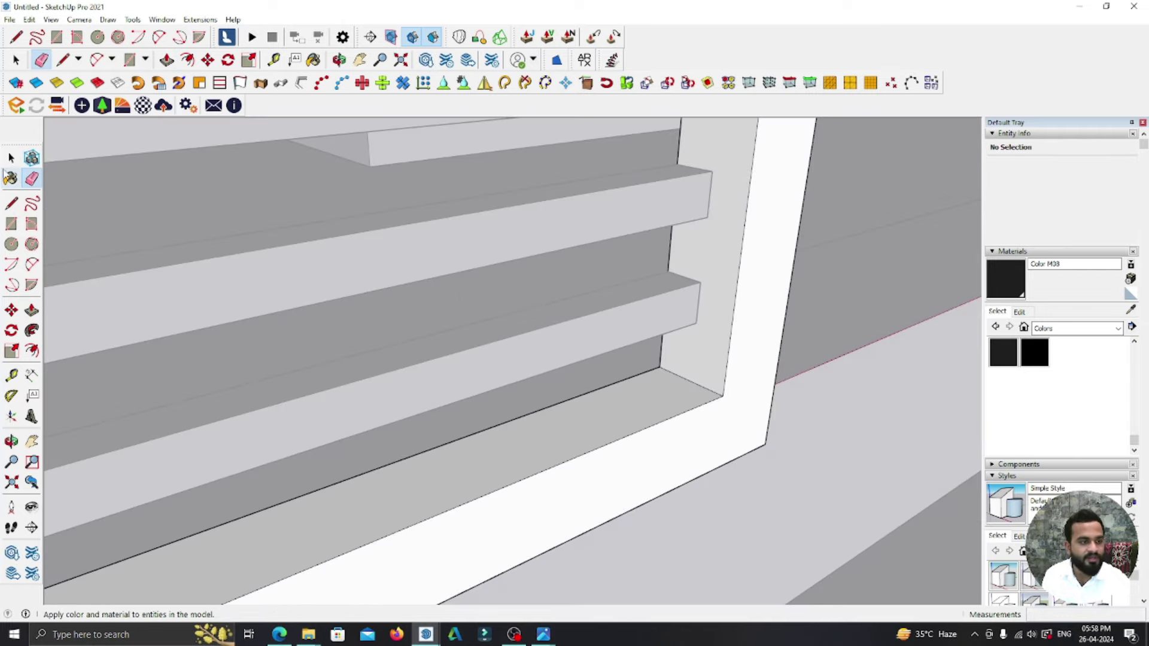
pyautogui.click(12, 158)
pyautogui.scroll(-3, 456, 290)
pyautogui.moveTo(456, 289)
pyautogui.mouseDown(button='middle')
pyautogui.moveTo(626, 335)
pyautogui.moveTo(523, 300)
pyautogui.moveTo(564, 307)
pyautogui.mouseUp(button='middle')
pyautogui.scroll(2, 576, 305)
pyautogui.scroll(1, 574, 290)
pyautogui.click(574, 290)
pyautogui.press('e')
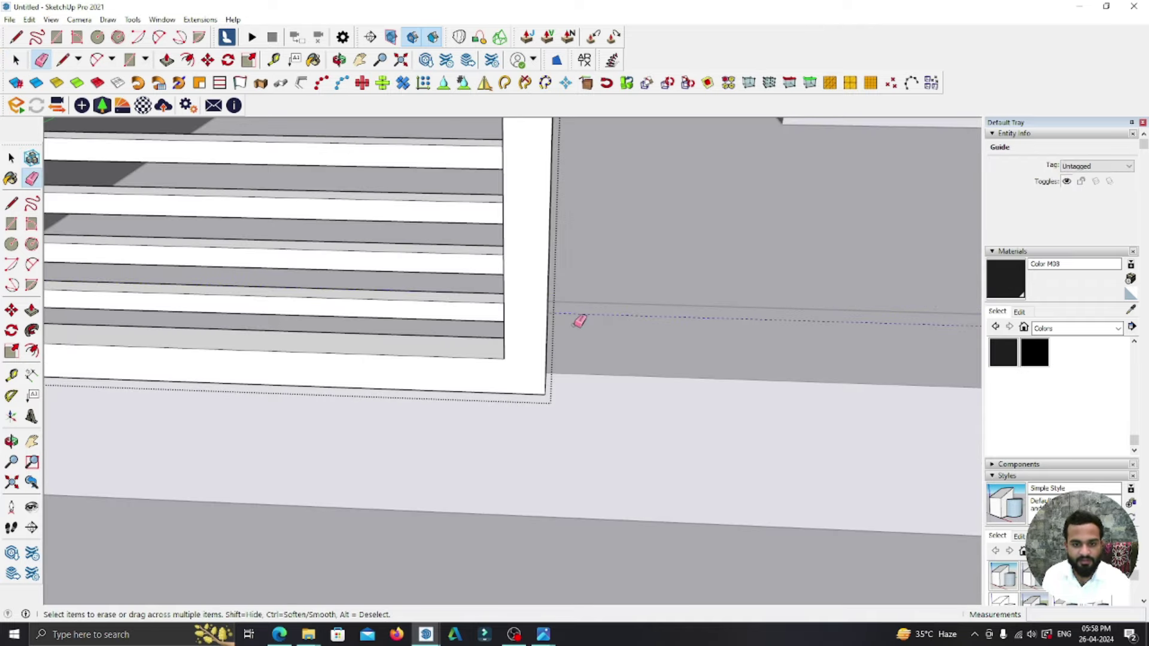
pyautogui.click(11, 158)
# - Select the louvre group and orbit to face the panel frontally
pyautogui.scroll(-3, 615, 397)
pyautogui.moveTo(615, 397)
pyautogui.mouseDown(button='middle')
pyautogui.moveTo(579, 425)
pyautogui.moveTo(563, 413)
pyautogui.mouseUp(button='middle')
pyautogui.scroll(3, 521, 405)
pyautogui.click(433, 386)
pyautogui.press('m')
pyautogui.scroll(1, 433, 401)
pyautogui.scroll(-1, 433, 408)
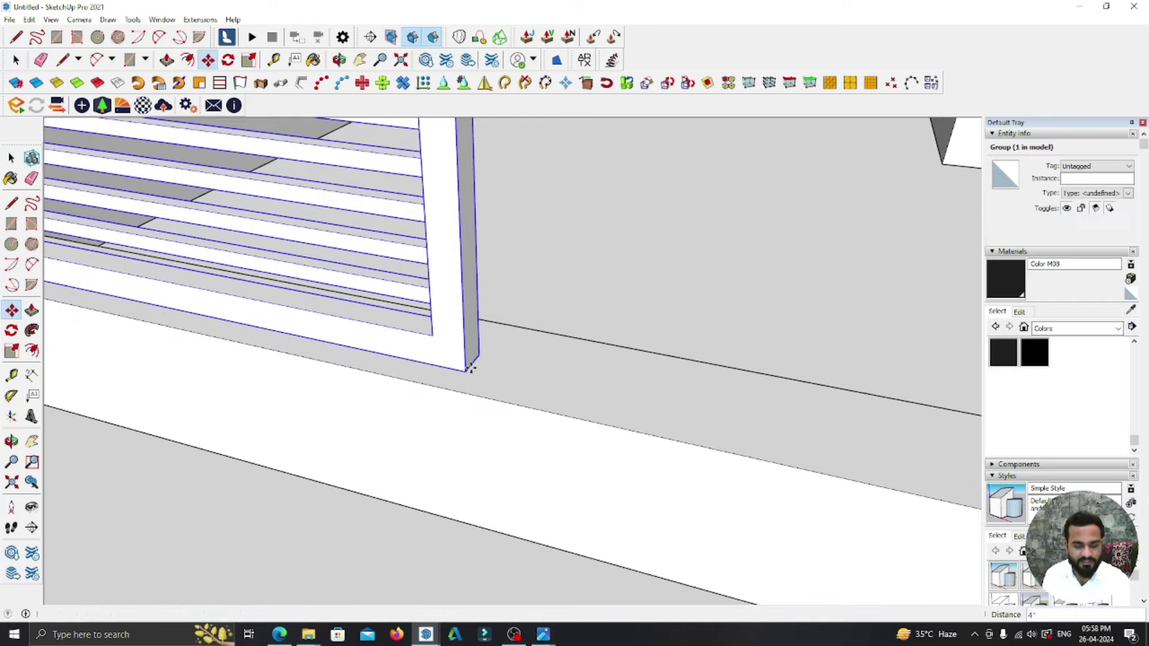
pyautogui.scroll(-3, 520, 469)
pyautogui.moveTo(424, 434)
pyautogui.mouseDown(button='middle')
pyautogui.moveTo(567, 408)
pyautogui.moveTo(469, 418)
pyautogui.moveTo(450, 146)
pyautogui.mouseUp(button='middle')
pyautogui.scroll(-3, 520, 424)
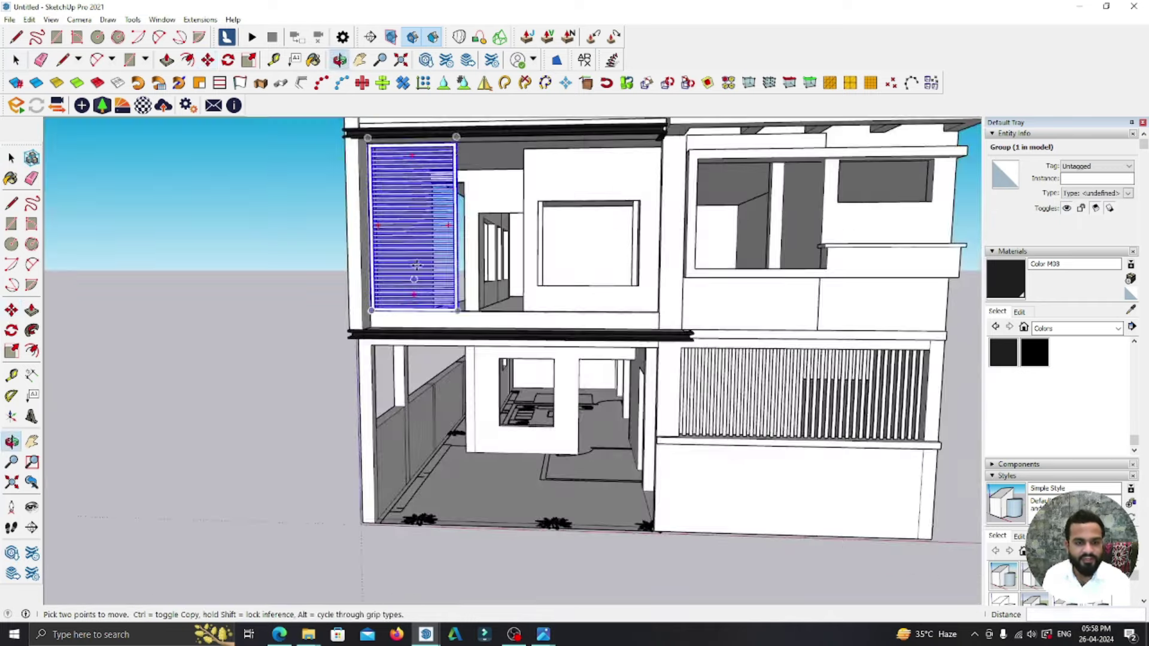
pyautogui.scroll(3, 450, 146)
pyautogui.scroll(2, 450, 146)
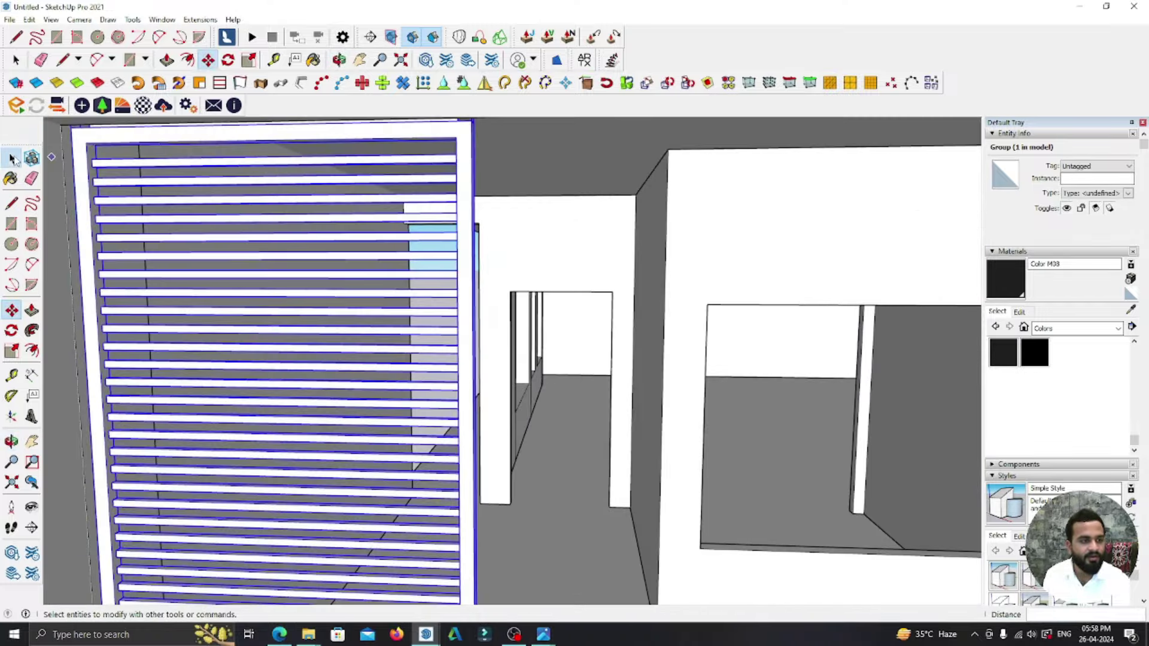
# - Place a Tape Measure guide from the sill's left edge
pyautogui.scroll(-6, 479, 299)
pyautogui.moveTo(479, 299); pyautogui.dragTo(556, 311, button='middle')
pyautogui.scroll(2, 559, 315)
pyautogui.scroll(2, 563, 315)
pyautogui.press('space')
pyautogui.scroll(2, 562, 315)
pyautogui.scroll(-1, 461, 342)
pyautogui.press('t')
pyautogui.scroll(2, 431, 389)
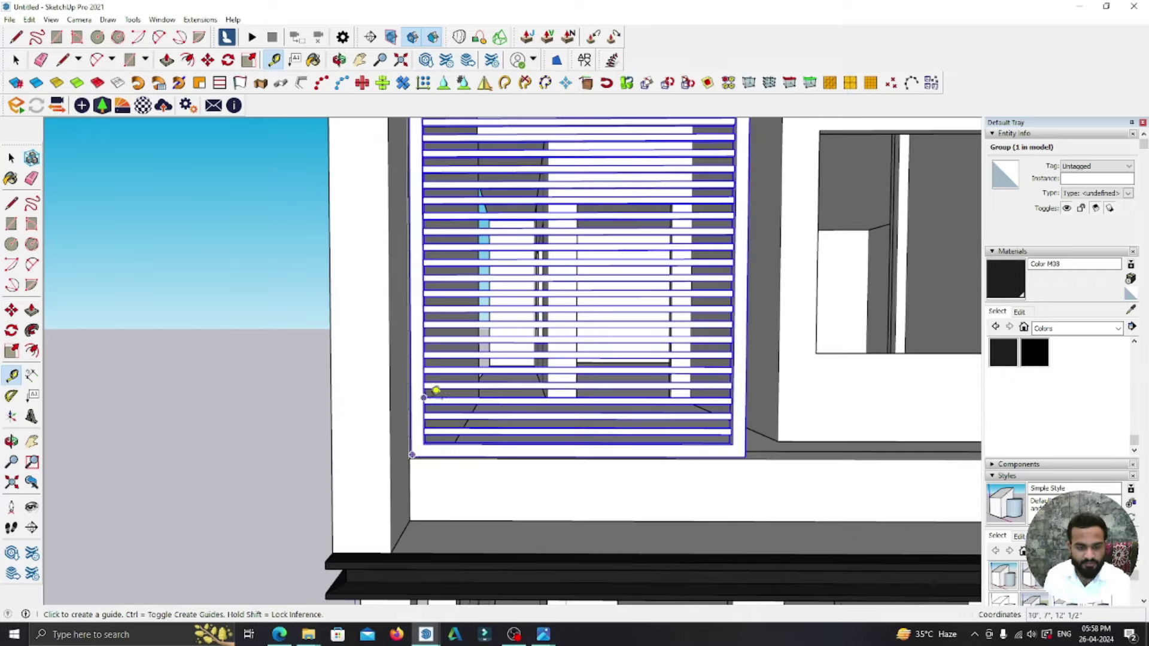
pyautogui.scroll(2, 418, 476)
pyautogui.click(405, 487)
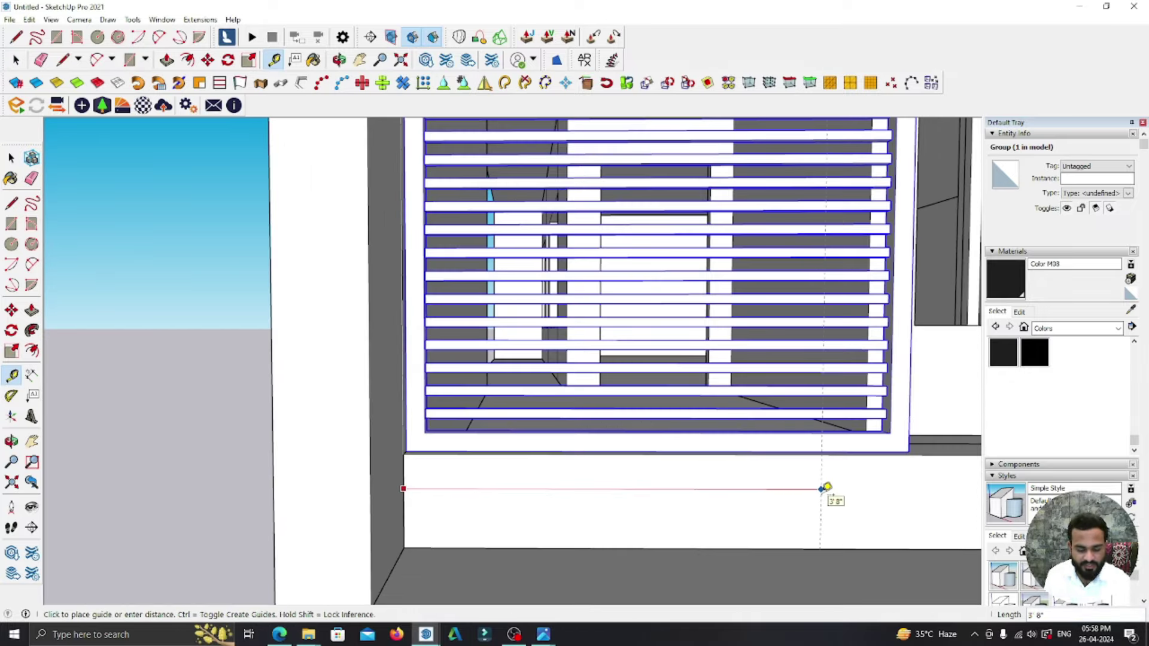
pyautogui.press('Return')
# - Scale the louvre group about 1.11 times wider out to the guide
pyautogui.scroll(-2, 500, 449)
pyautogui.moveTo(500, 449); pyautogui.dragTo(526, 474, button='middle')
pyautogui.scroll(2, 678, 431)
pyautogui.press('s')
pyautogui.moveTo(677, 430); pyautogui.dragTo(518, 491, button='middle')
pyautogui.scroll(2, 738, 173)
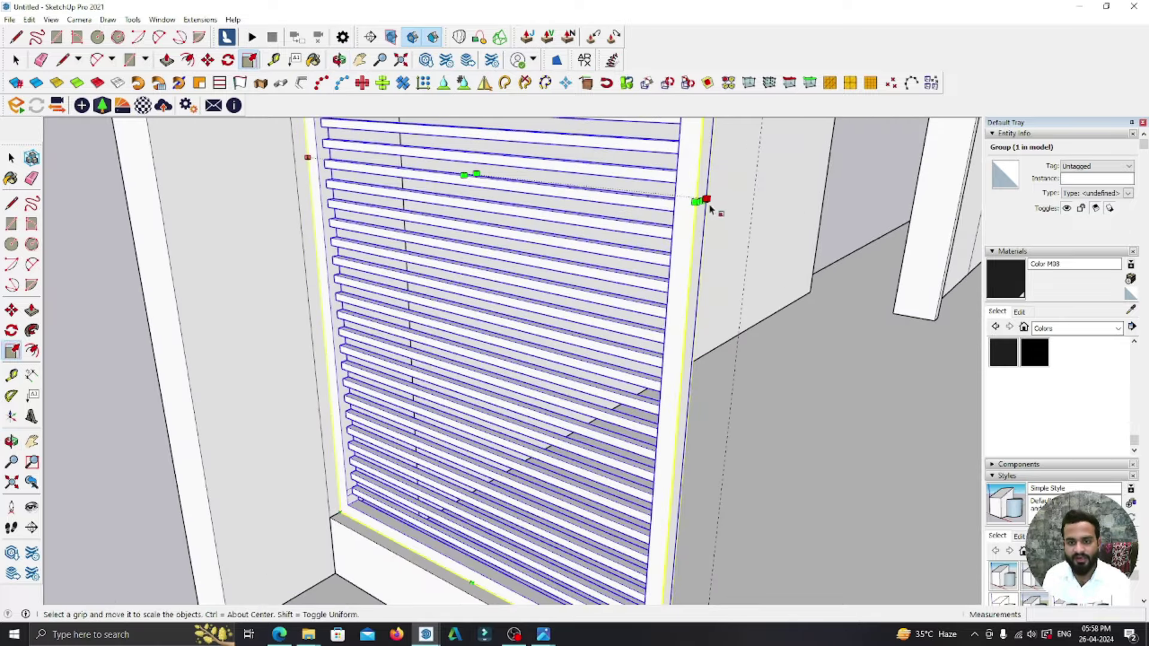
pyautogui.moveTo(700, 201); pyautogui.dragTo(744, 279)
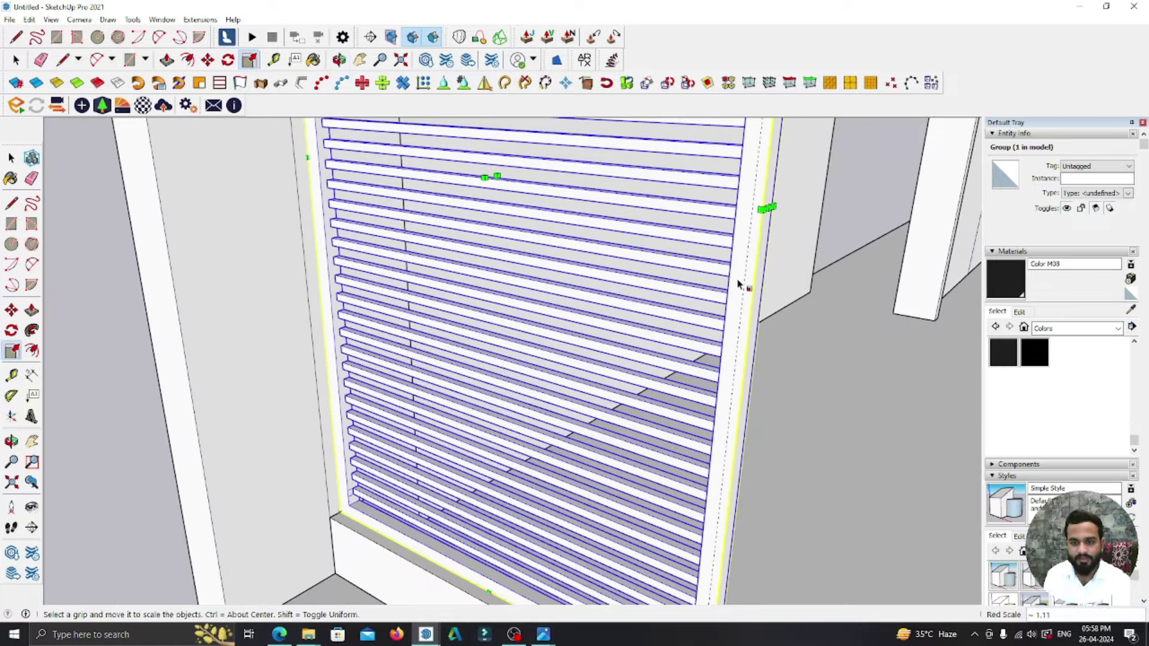
pyautogui.scroll(-5, 738, 285)
pyautogui.scroll(-5, 658, 335)
pyautogui.scroll(-5, 599, 347)
pyautogui.press('e')
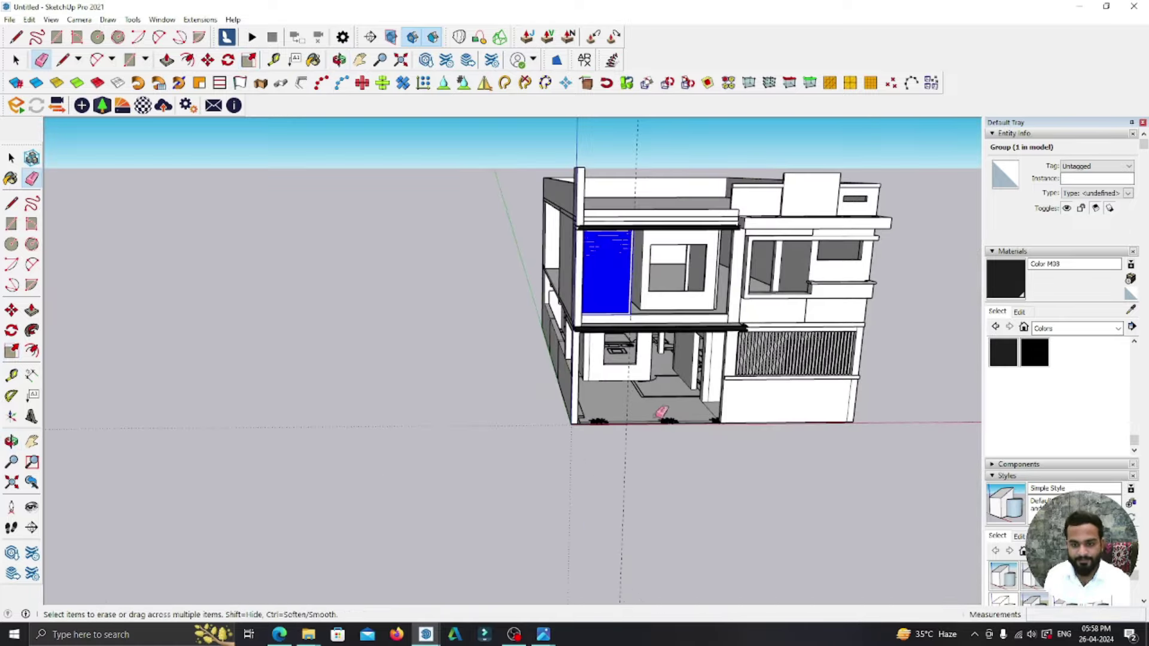
pyautogui.moveTo(601, 477); pyautogui.dragTo(598, 299, button='middle')
pyautogui.scroll(5, 598, 222)
# - Draw a rectangle on the ledge beneath the louvre window
pyautogui.click(10, 157)
pyautogui.scroll(-6, 424, 339)
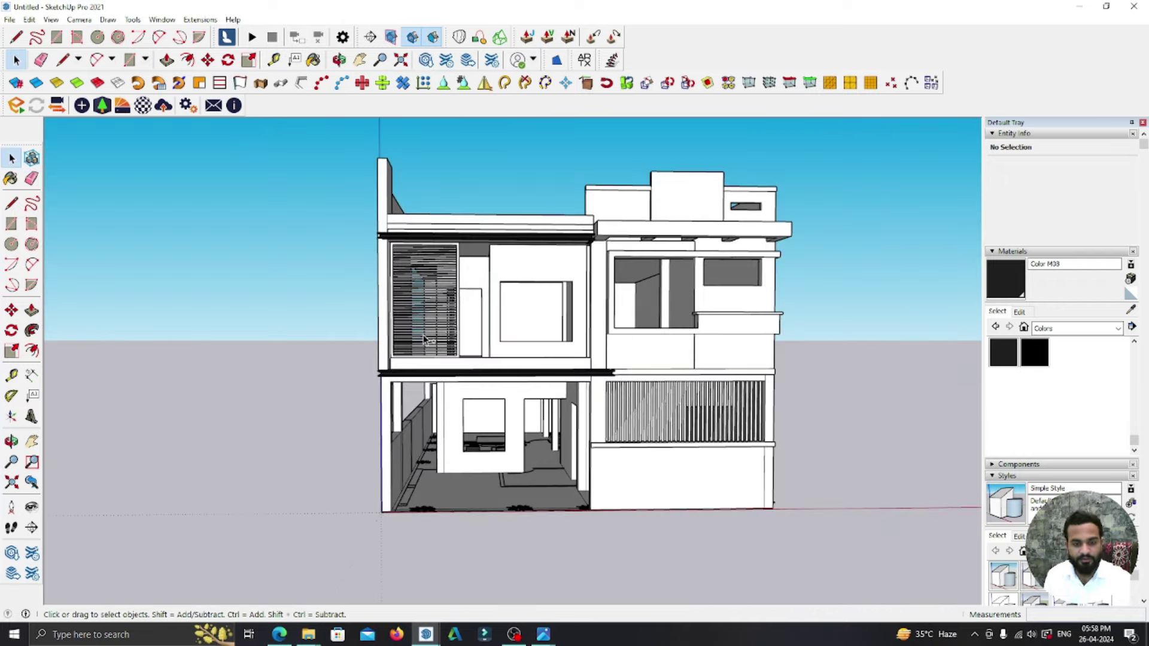
pyautogui.scroll(-2, 445, 340)
pyautogui.moveTo(455, 335); pyautogui.dragTo(585, 321, button='middle')
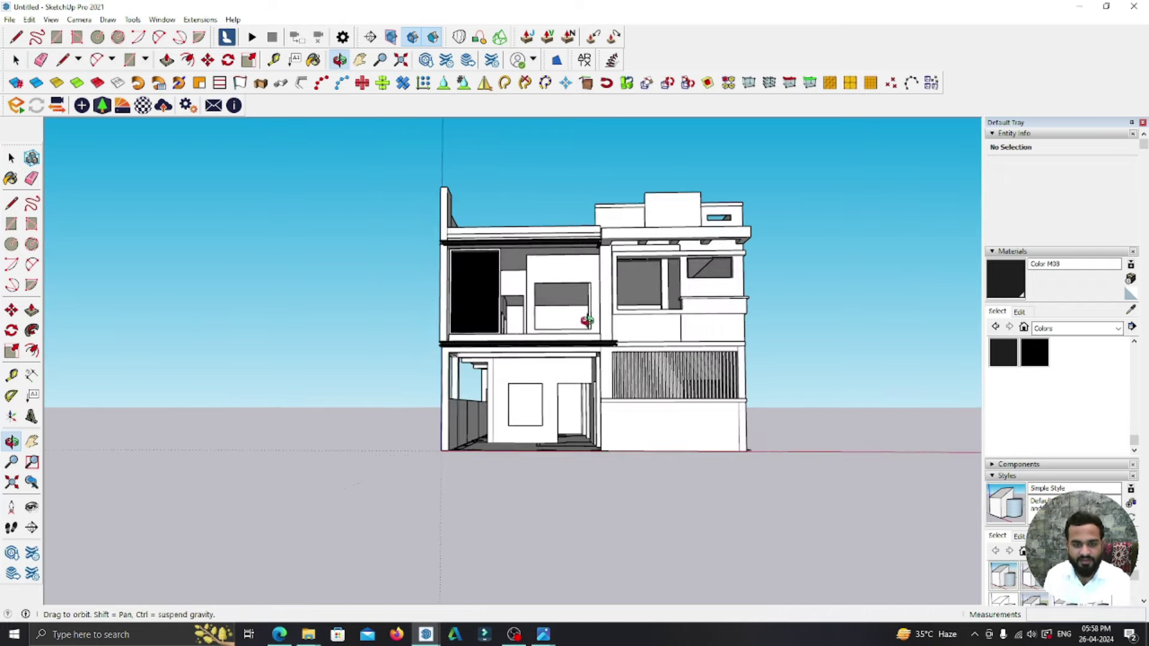
pyautogui.scroll(3, 489, 336)
pyautogui.scroll(2, 489, 336)
pyautogui.moveTo(467, 333); pyautogui.dragTo(483, 431, button='middle')
pyautogui.scroll(-3, 483, 431)
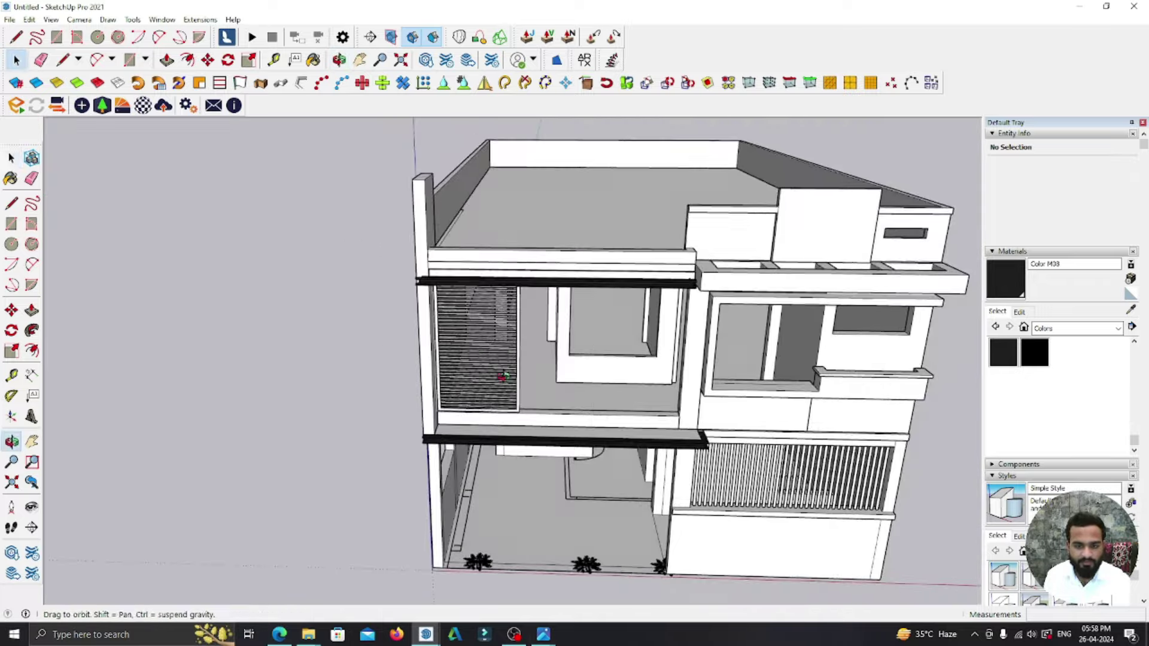
pyautogui.scroll(4, 465, 503)
pyautogui.scroll(3, 465, 503)
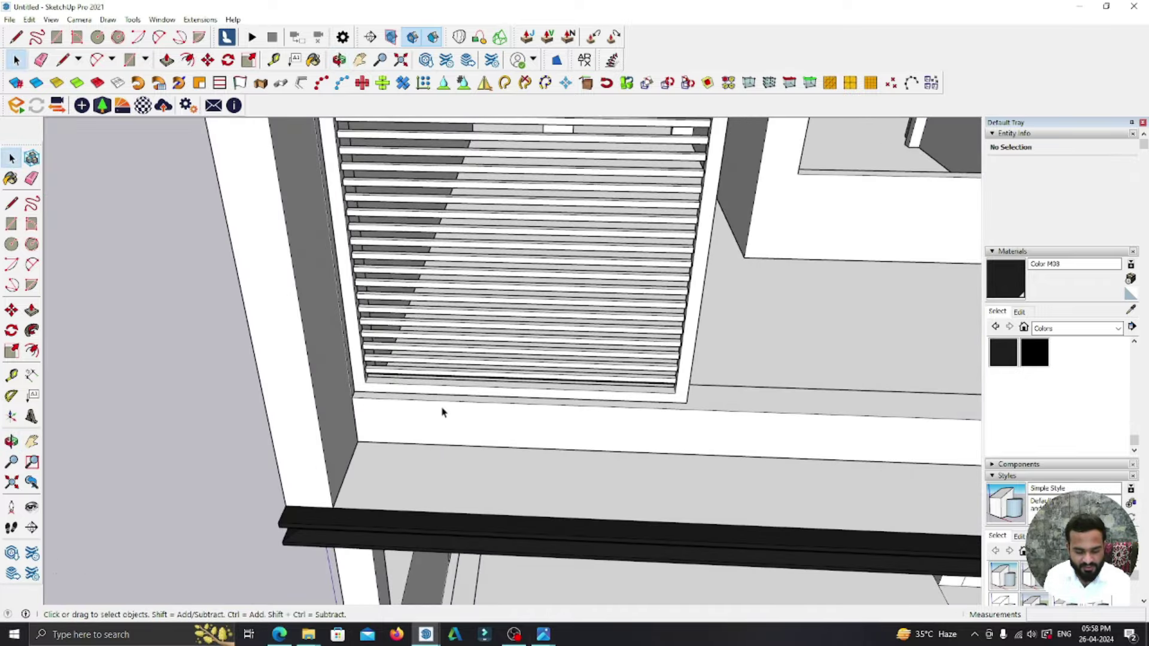
pyautogui.press('r')
pyautogui.scroll(1, 383, 440)
pyautogui.click(355, 440)
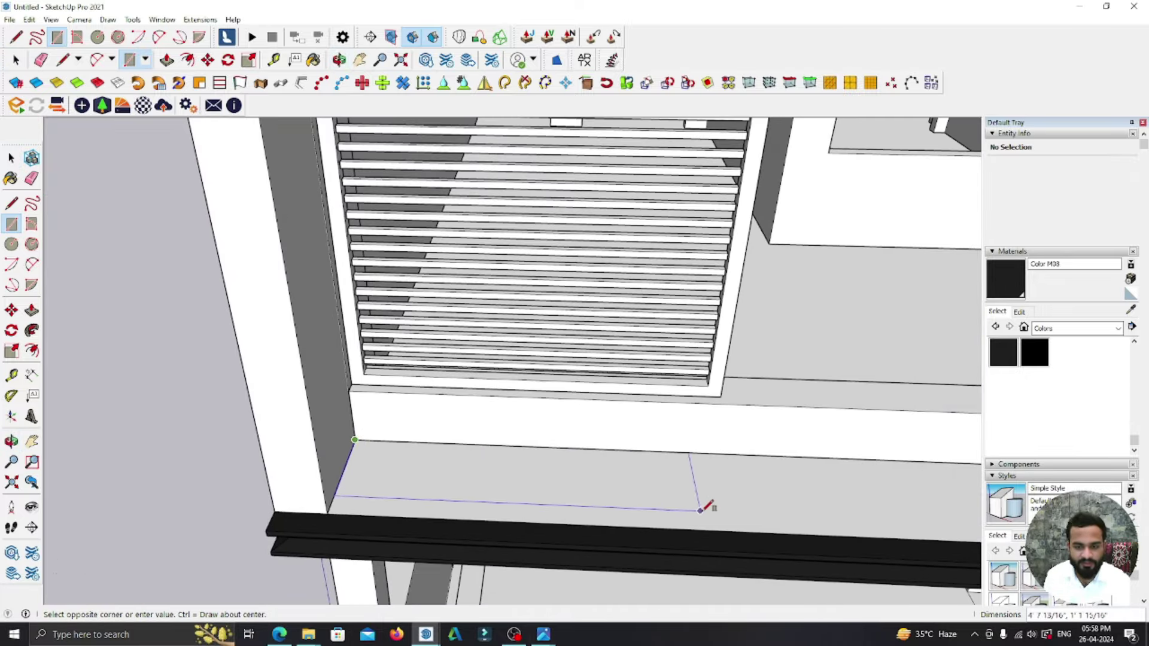
pyautogui.click(724, 515)
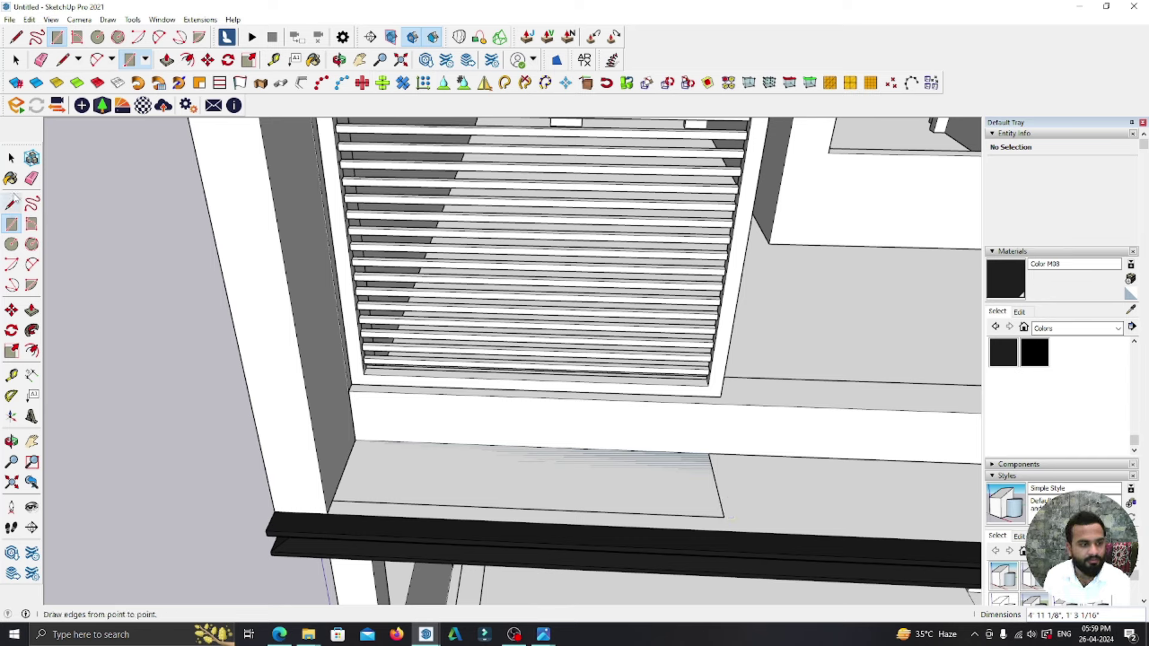
# - Make the rectangle a group and offset its outline 5 inward
pyautogui.press('space')
pyautogui.rightClick(471, 480)
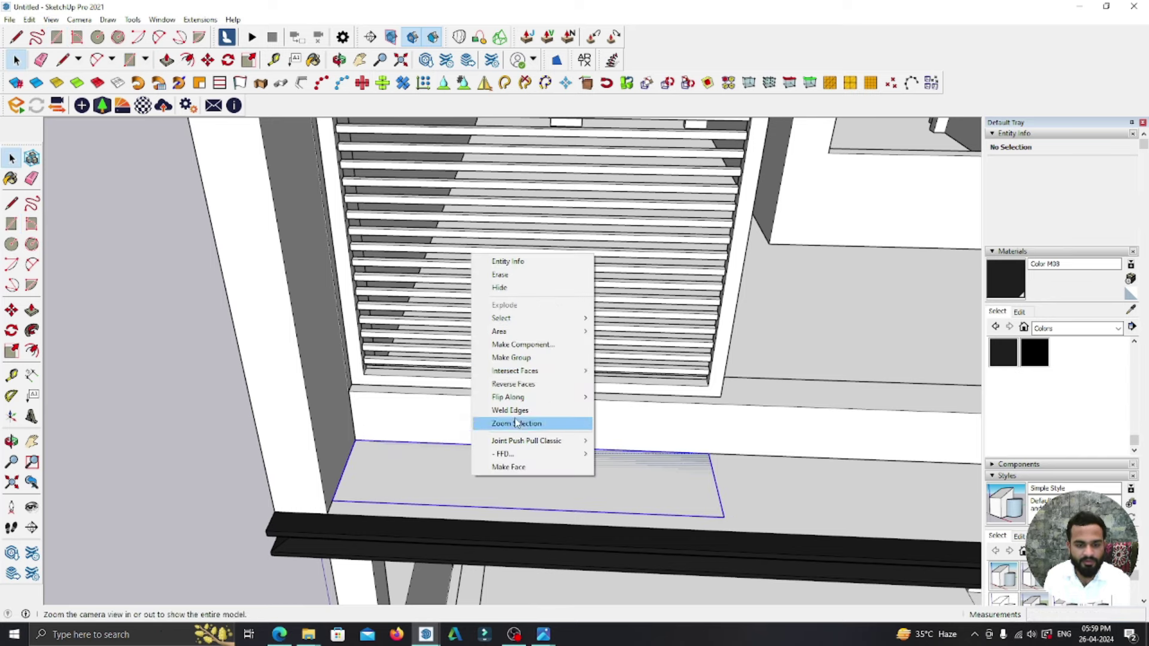
pyautogui.click(515, 357)
pyautogui.press('f')
pyautogui.click(467, 480)
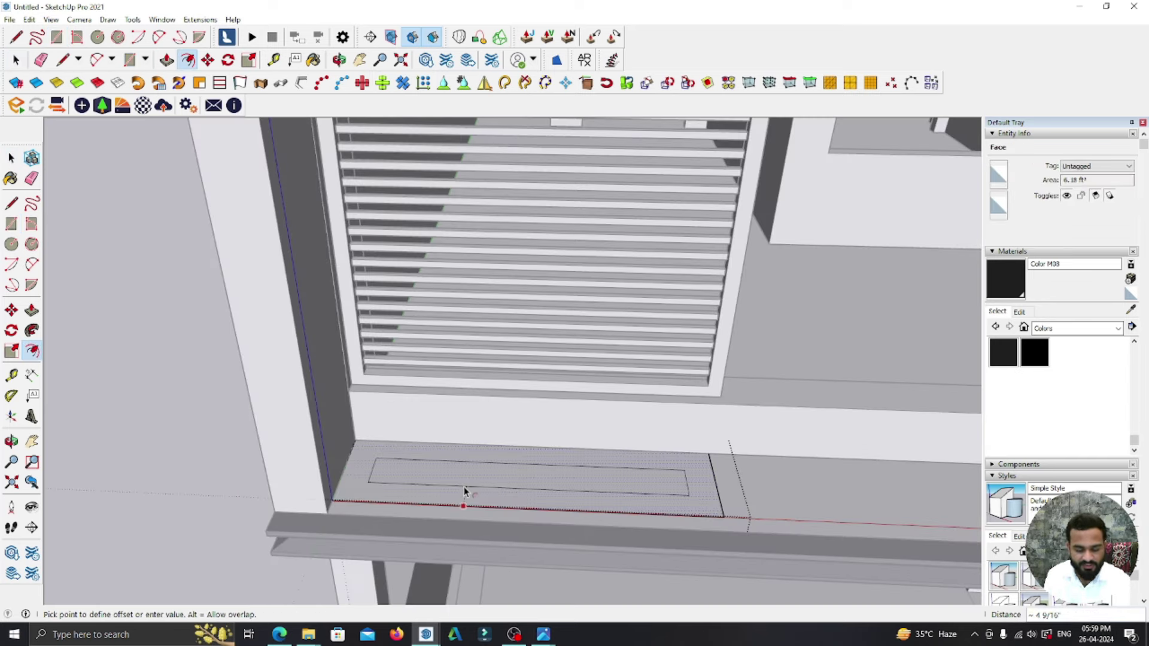
pyautogui.press('Return')
# - Draw a line at the outline's corner and raise the planter rim walls
pyautogui.press('l')
pyautogui.scroll(3, 623, 475)
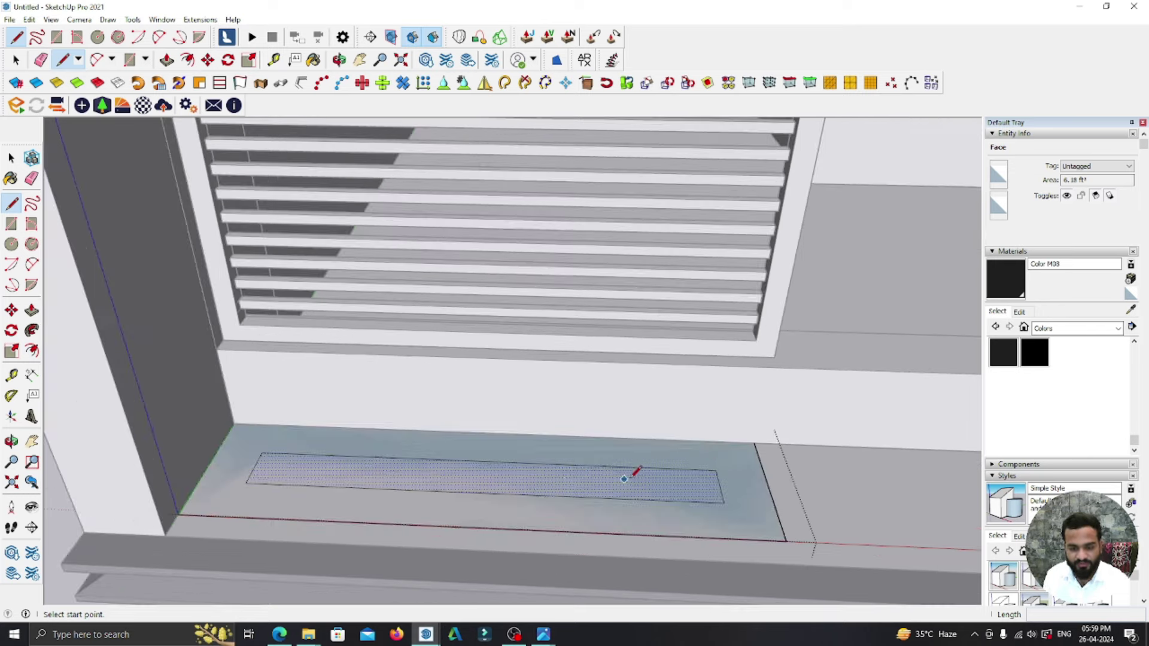
pyautogui.click(716, 471)
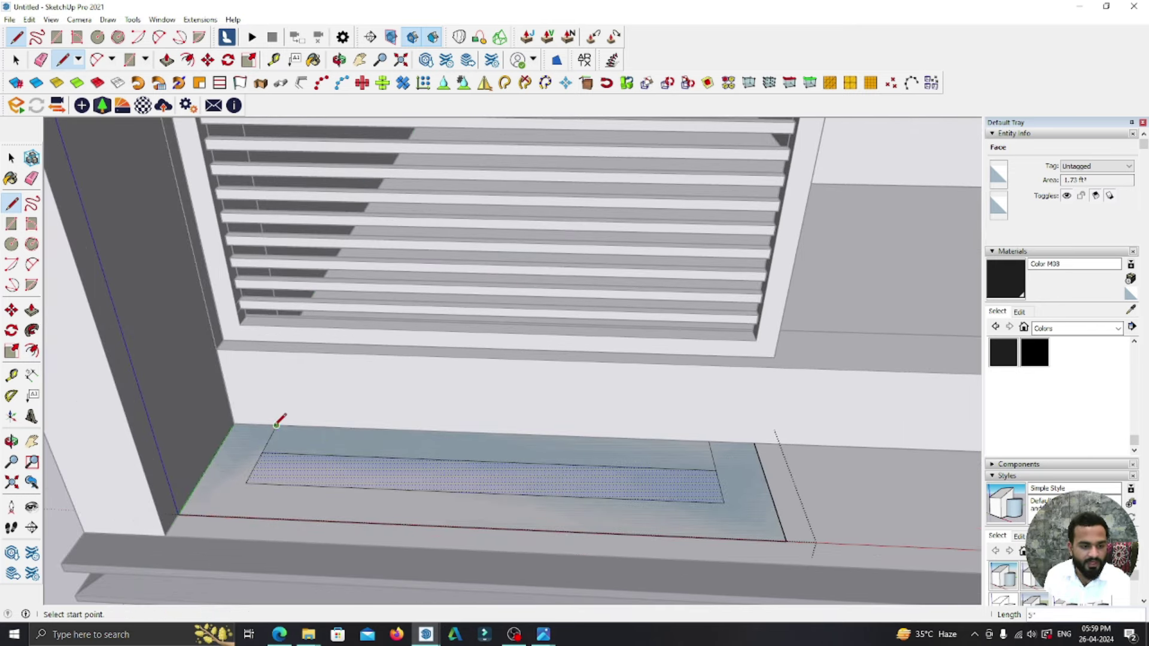
pyautogui.press('space')
pyautogui.press('p')
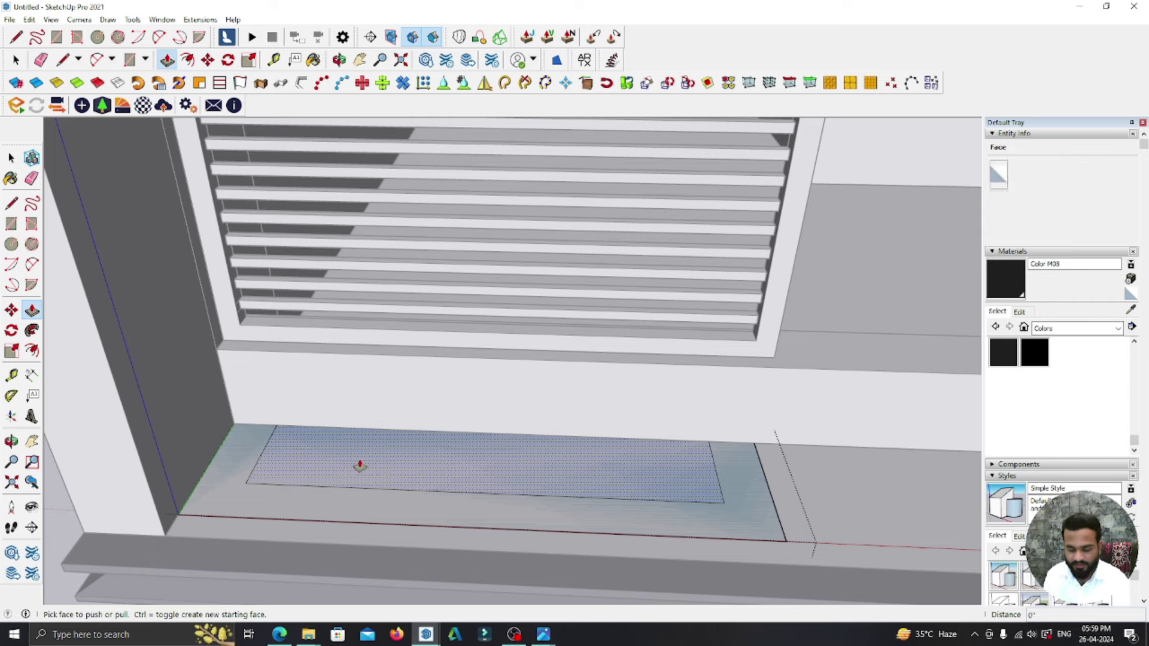
pyautogui.click(289, 502)
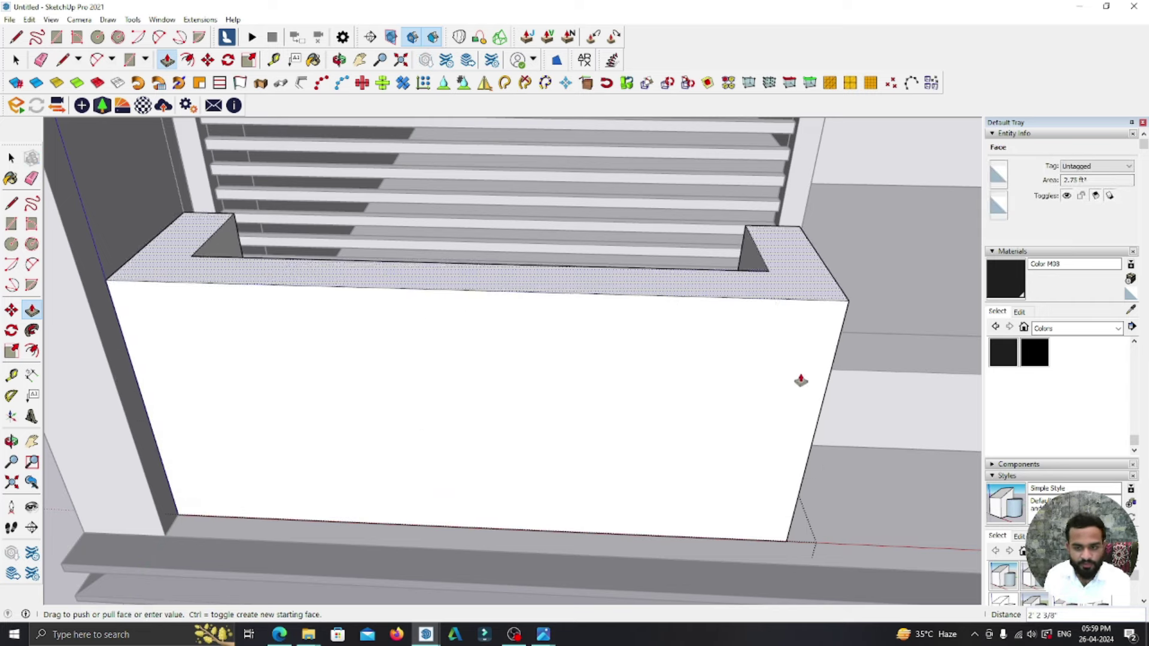
pyautogui.click(796, 376)
pyautogui.scroll(-5, 499, 371)
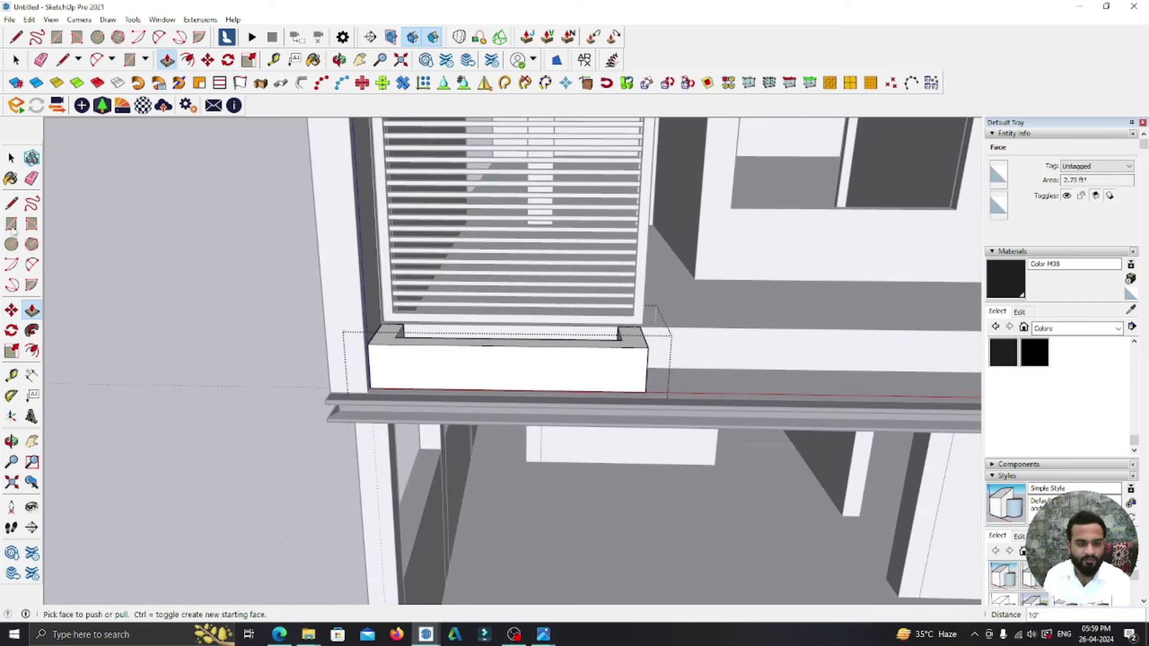
pyautogui.click(11, 158)
pyautogui.scroll(-2, 436, 391)
pyautogui.scroll(-3, 532, 377)
pyautogui.scroll(-2, 478, 311)
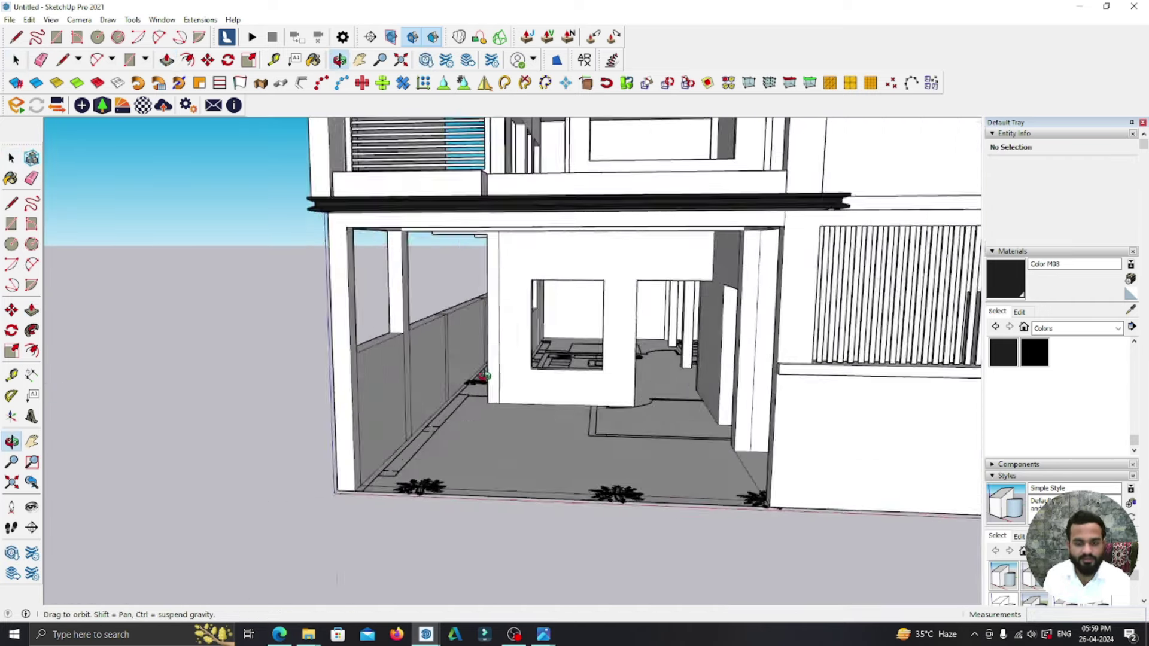
pyautogui.scroll(-1, 477, 297)
pyautogui.scroll(2, 477, 298)
pyautogui.scroll(2, 501, 261)
pyautogui.scroll(2, 500, 287)
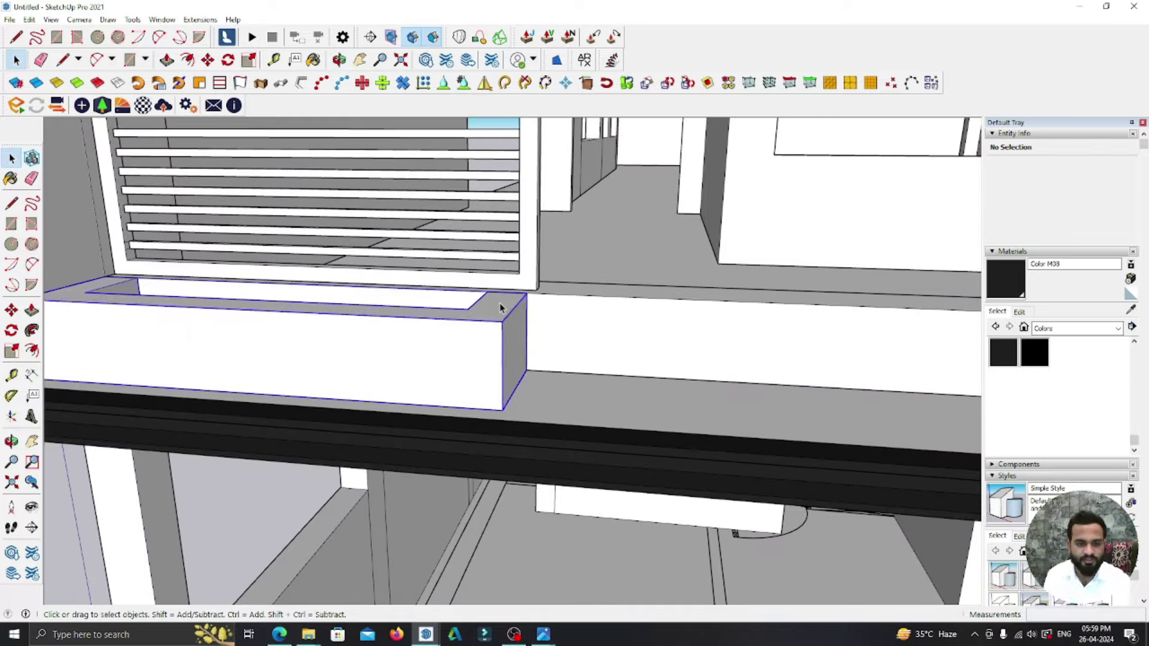
pyautogui.scroll(2, 499, 317)
# - Push the planter's inner top face down 3 to hollow it
pyautogui.press('p')
pyautogui.click(500, 317)
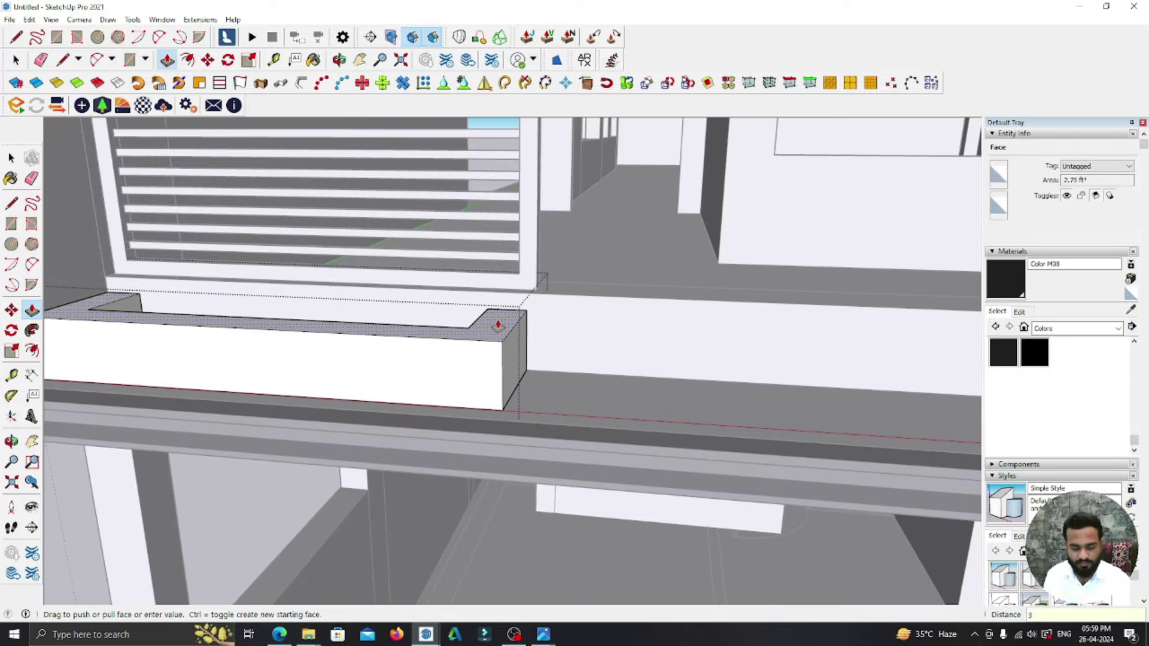
pyautogui.press('Return')
pyautogui.click(10, 158)
pyautogui.scroll(-2, 453, 299)
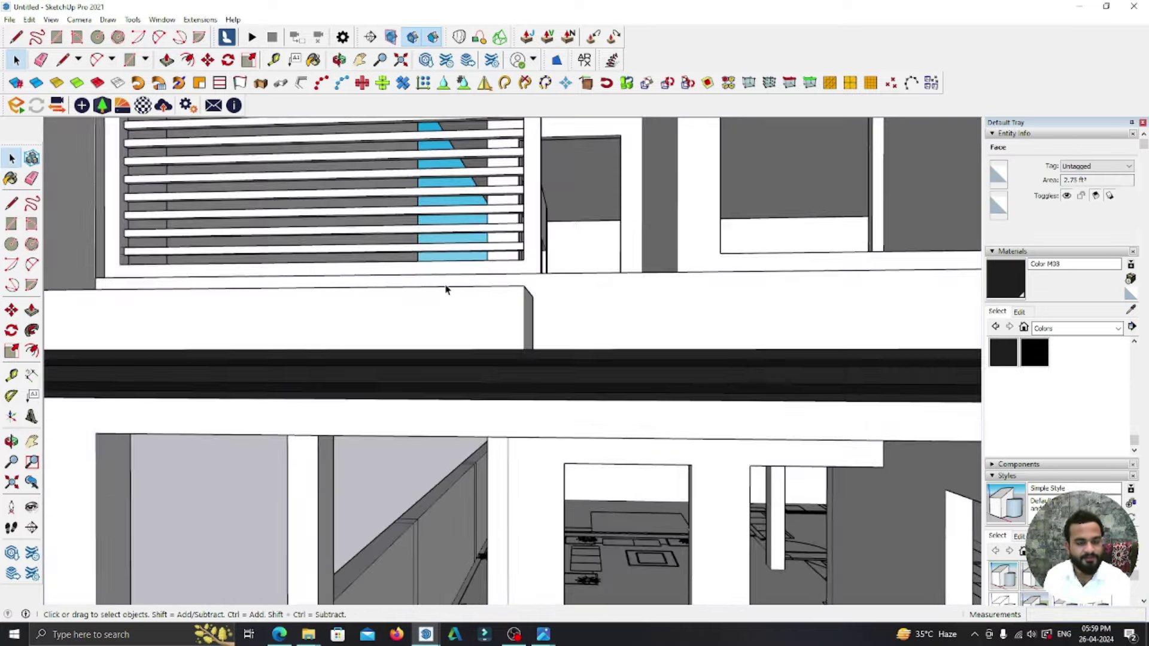
pyautogui.scroll(-2, 453, 299)
pyautogui.scroll(-2, 453, 300)
pyautogui.scroll(-2, 453, 299)
pyautogui.moveTo(454, 299)
pyautogui.mouseDown(button='middle')
pyautogui.moveTo(471, 306)
pyautogui.moveTo(541, 179)
pyautogui.moveTo(443, 192)
pyautogui.mouseUp(button='middle')
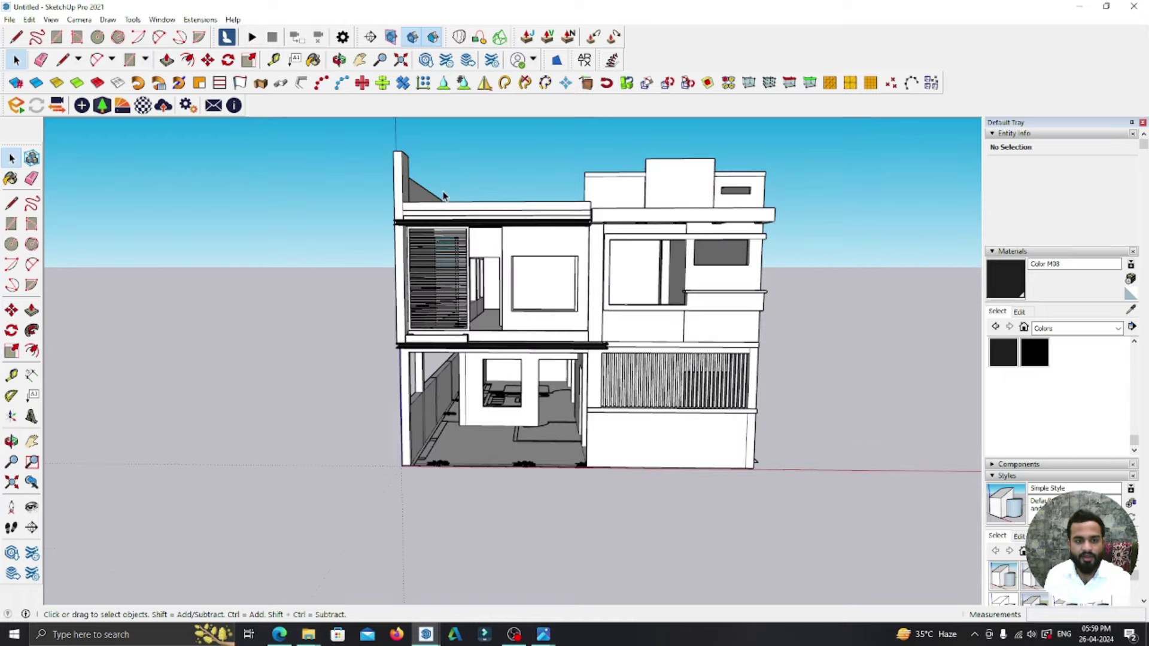
# - Zoom to the parapet corner and place a Tape Measure guideline offset above the parapet top
pyautogui.scroll(3, 432, 192)
pyautogui.scroll(-2, 669, 209)
pyautogui.scroll(3, 670, 209)
pyautogui.scroll(3, 599, 198)
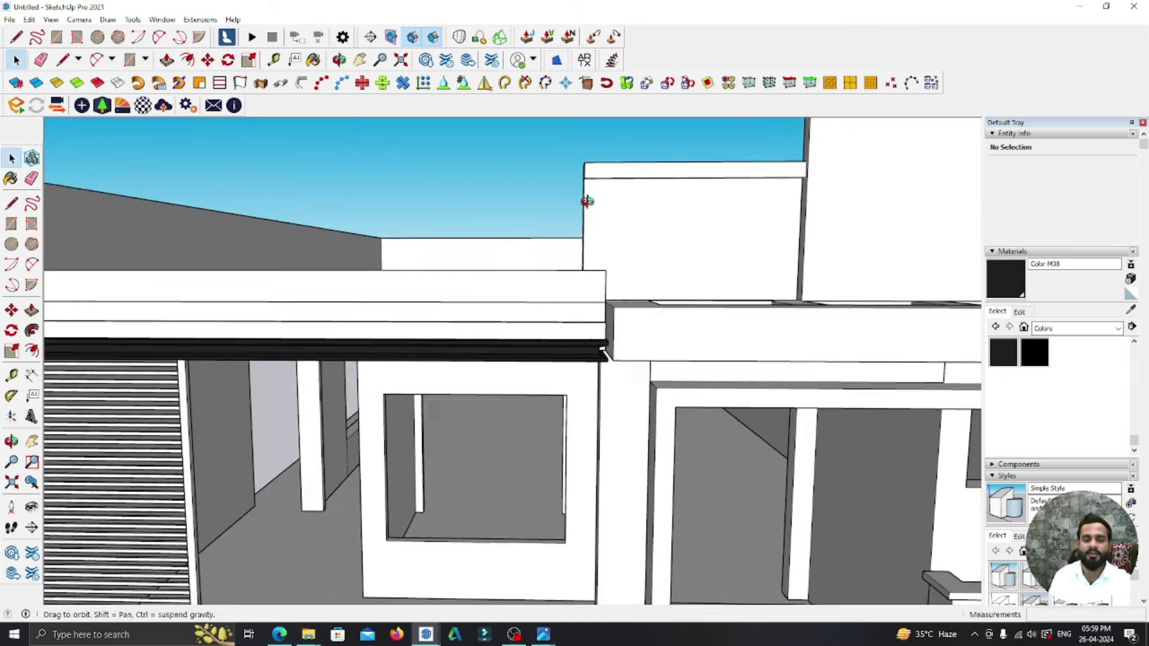
pyautogui.scroll(1, 637, 231)
pyautogui.press('t')
pyautogui.scroll(2, 548, 288)
pyautogui.scroll(1, 544, 291)
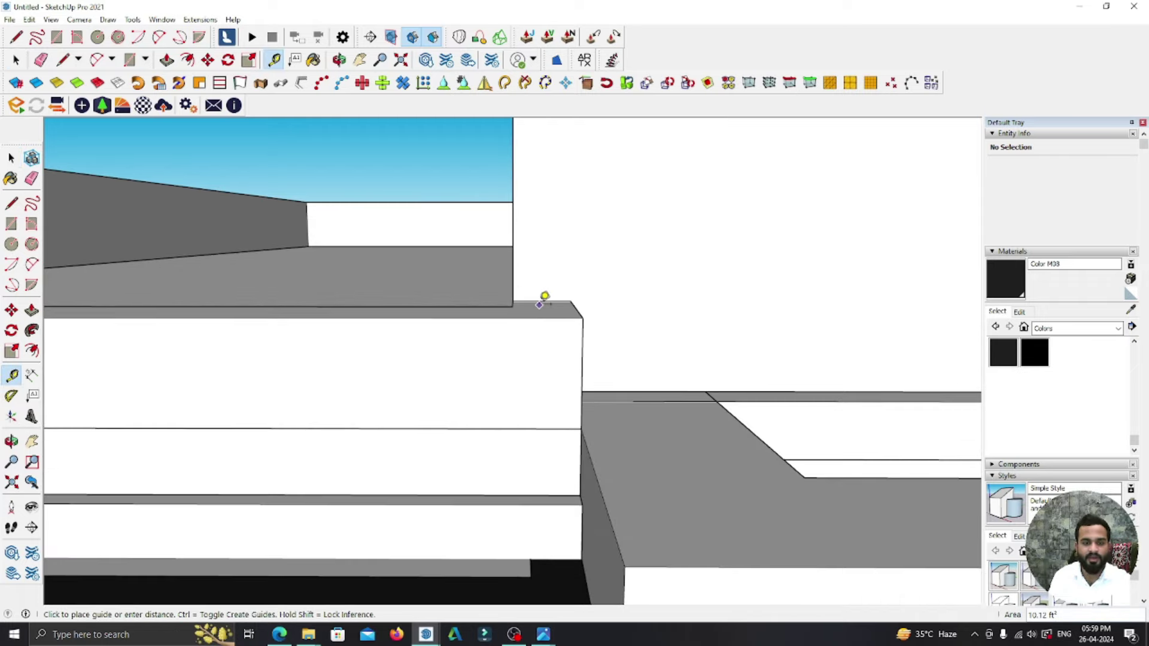
pyautogui.scroll(1, 542, 296)
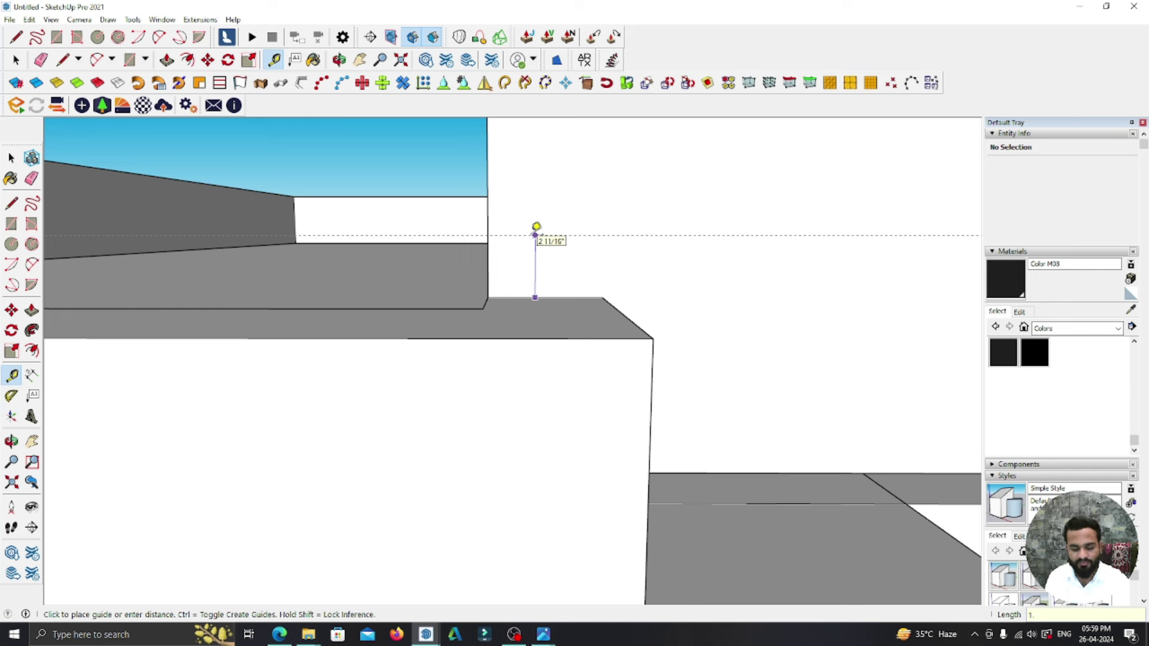
pyautogui.click(530, 253)
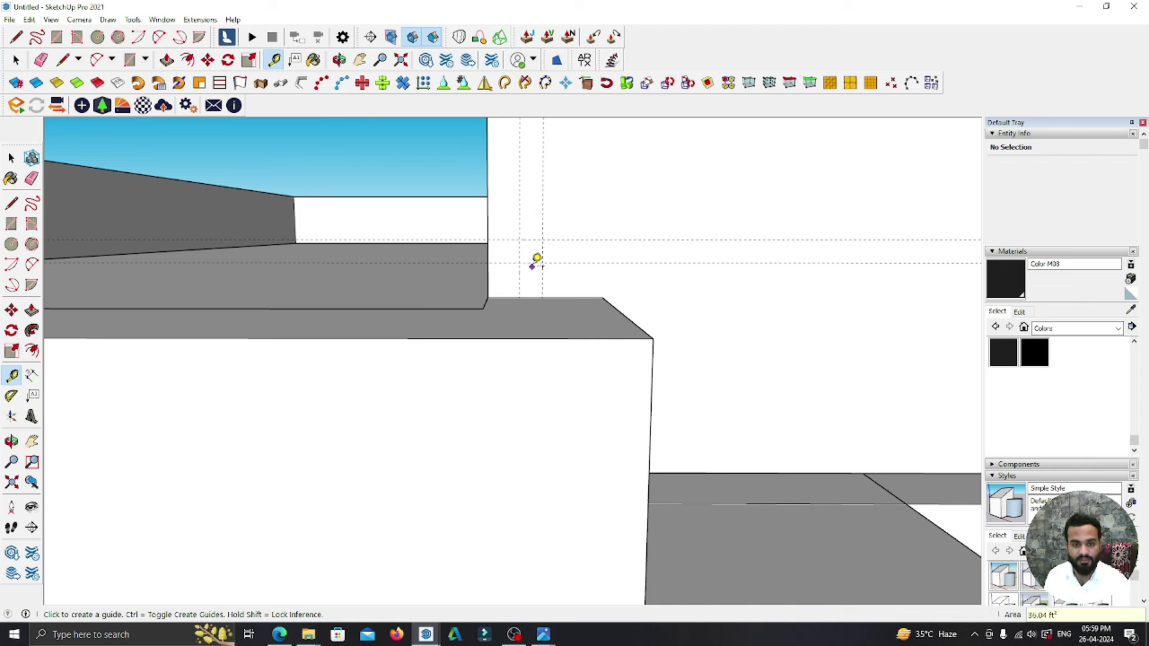
# - Draw a small square profile between the new guidelines beside the corner
pyautogui.press('r')
pyautogui.scroll(1, 529, 233)
pyautogui.click(518, 240)
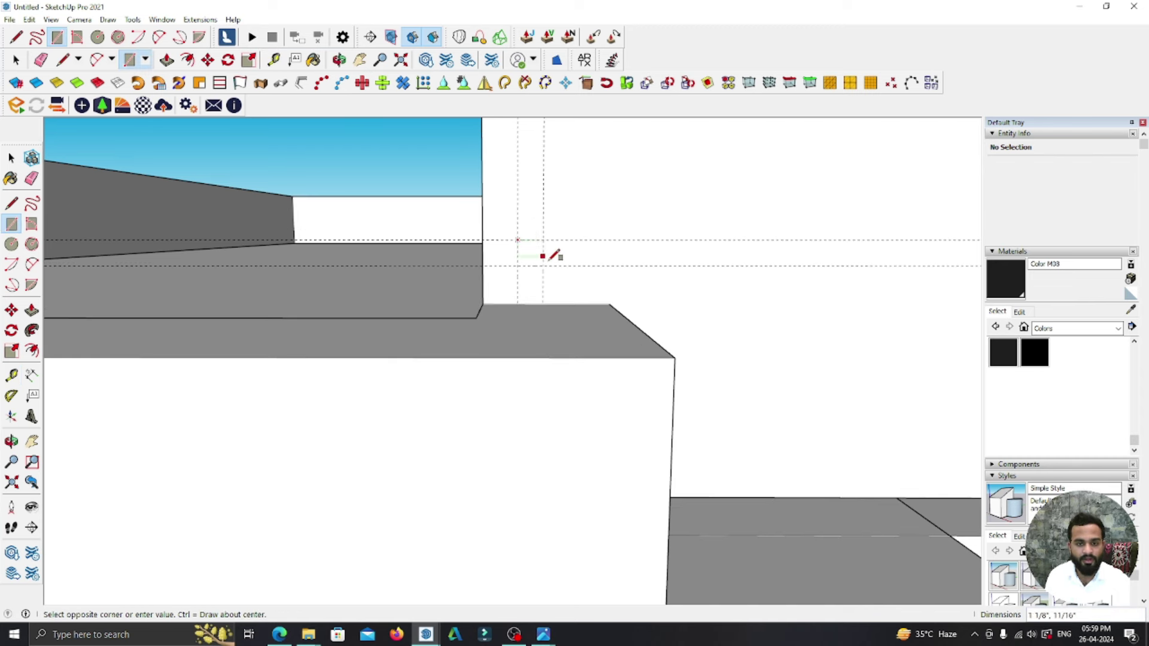
pyautogui.click(11, 159)
pyautogui.scroll(-1, 629, 243)
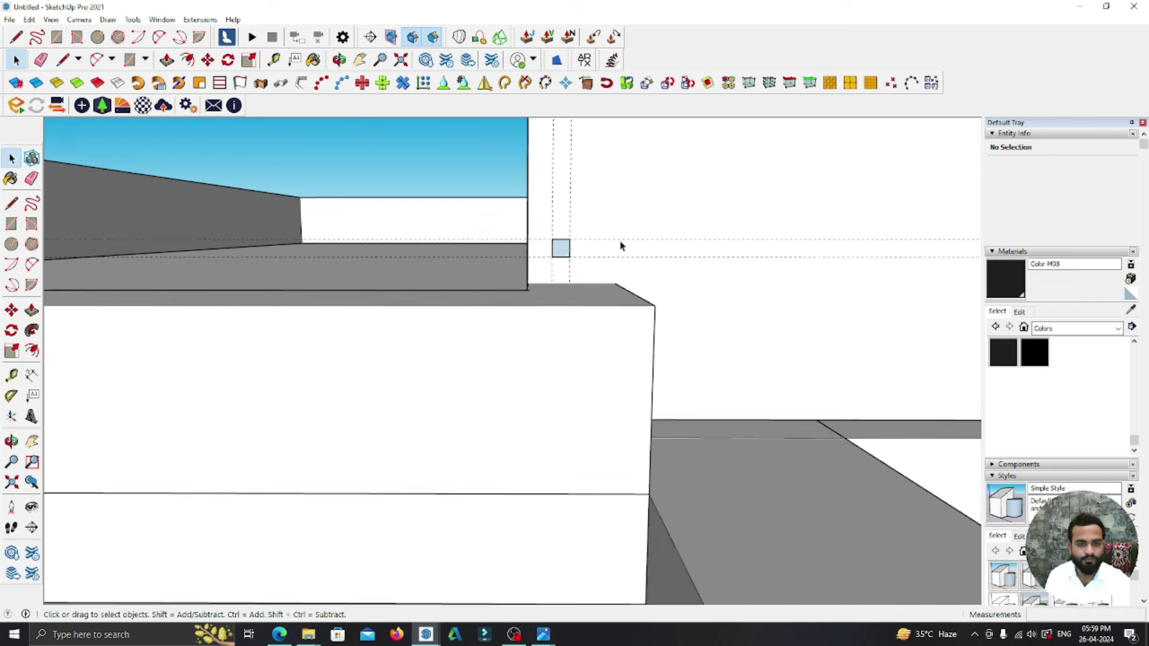
# - Group the small square and convert it into a component
pyautogui.scroll(2, 565, 244)
pyautogui.doubleClick(559, 237)
pyautogui.rightClick(562, 238)
pyautogui.click(602, 341)
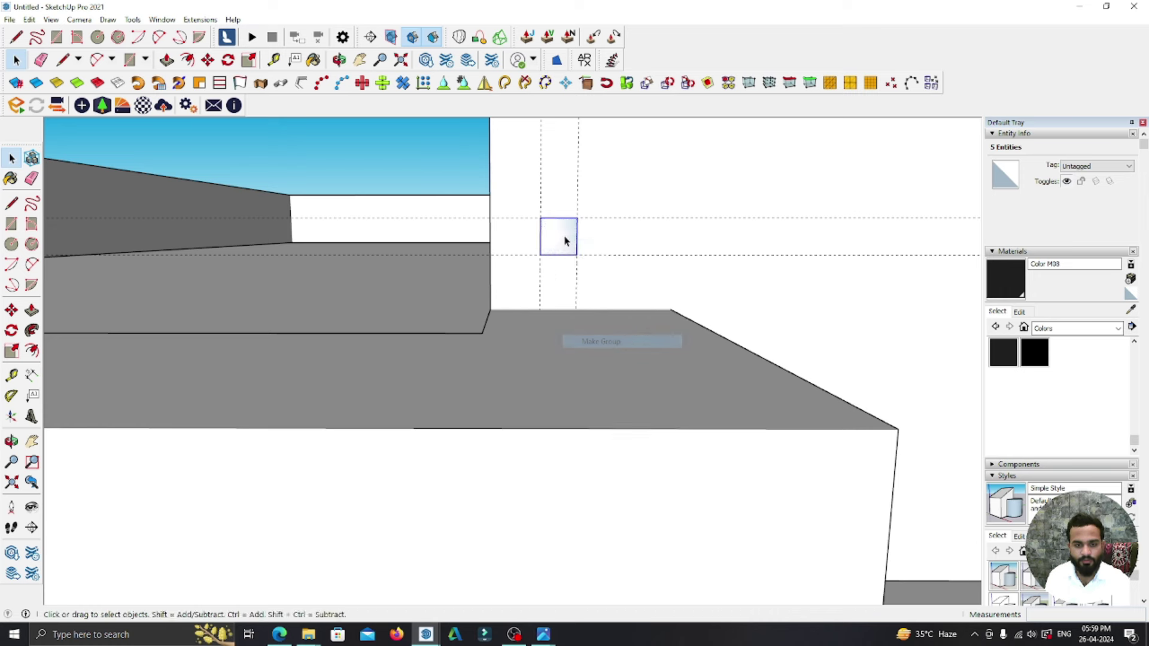
pyautogui.rightClick(566, 237)
pyautogui.click(601, 333)
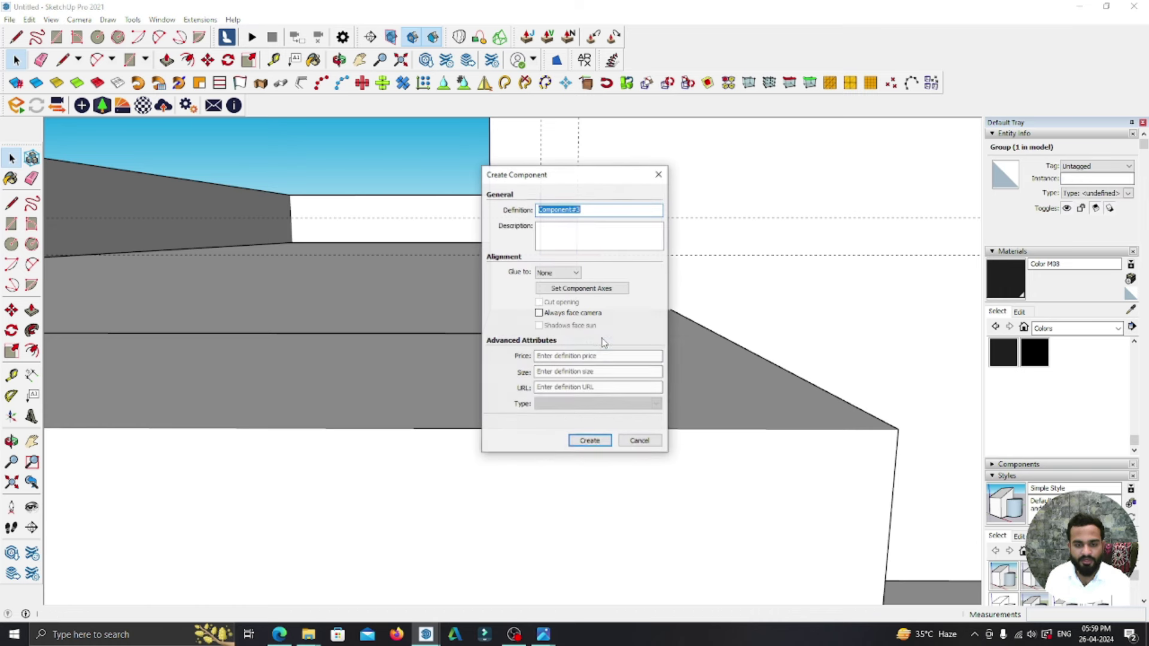
pyautogui.click(590, 440)
pyautogui.scroll(-1, 586, 347)
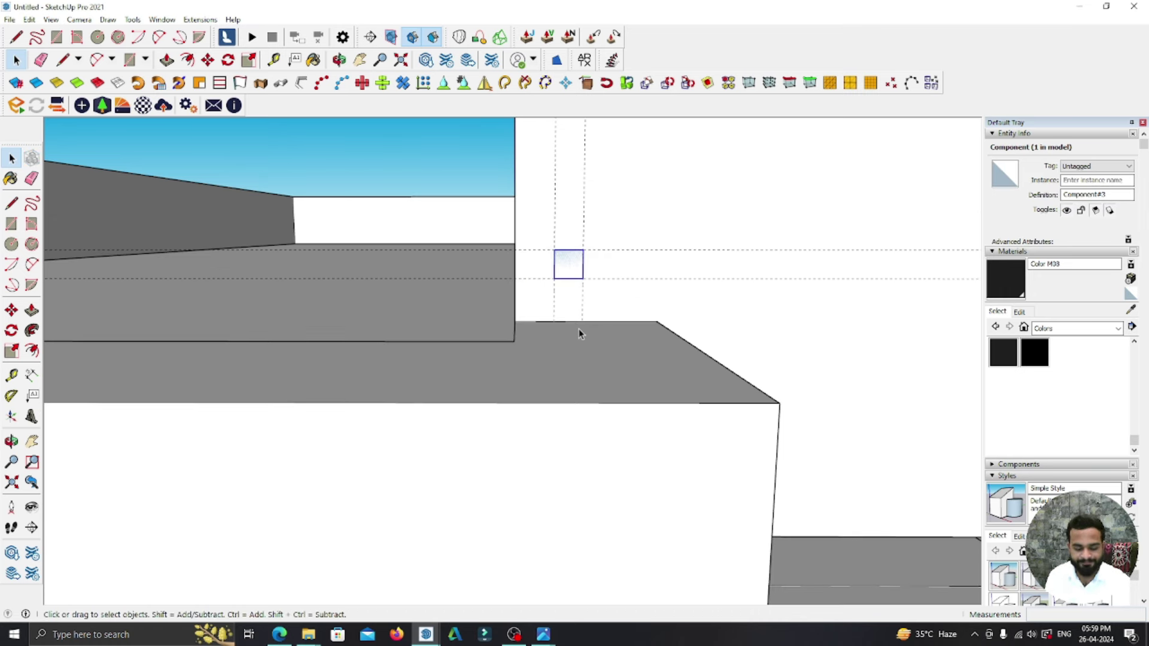
# - Copy the square component directly upward with Move and Ctrl, stacking it along the corner
pyautogui.press('m')
pyautogui.scroll(1, 553, 329)
pyautogui.click(553, 320)
pyautogui.press('ctrl')
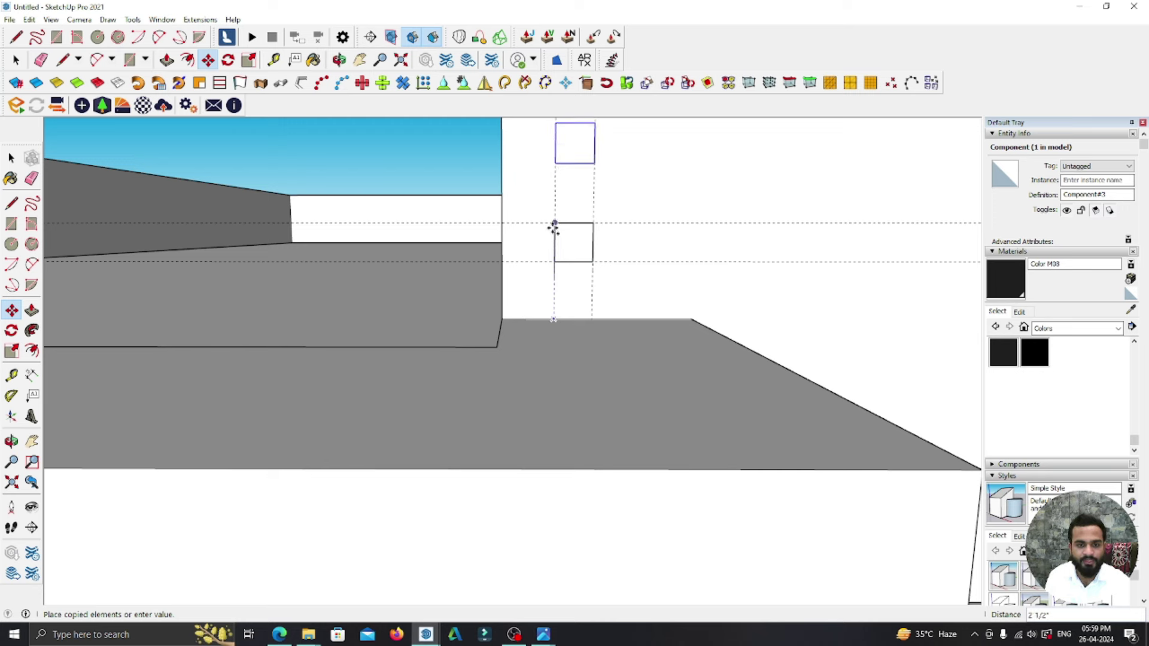
pyautogui.click(554, 224)
pyautogui.scroll(-2, 547, 417)
pyautogui.scroll(-1, 538, 411)
pyautogui.scroll(-1, 542, 416)
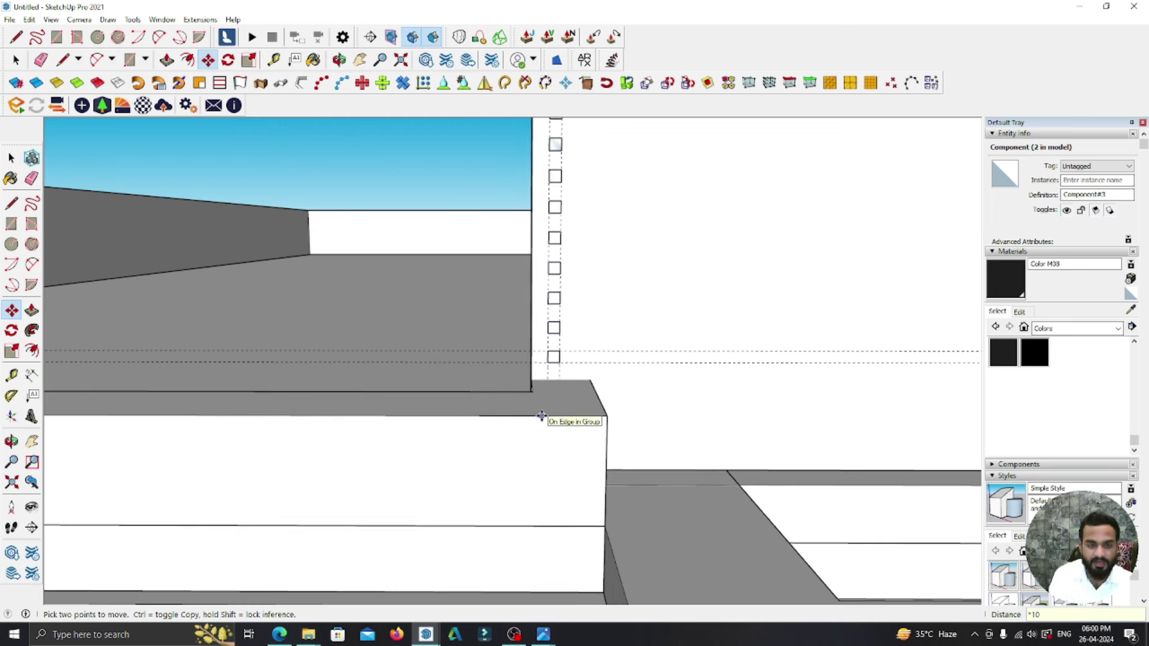
pyautogui.scroll(-1, 542, 386)
pyautogui.scroll(-1, 557, 335)
pyautogui.scroll(2, 553, 312)
pyautogui.moveTo(550, 299)
pyautogui.mouseDown(button='middle')
pyautogui.moveTo(829, 249)
pyautogui.moveTo(503, 256)
pyautogui.mouseUp(button='middle')
pyautogui.press('space')
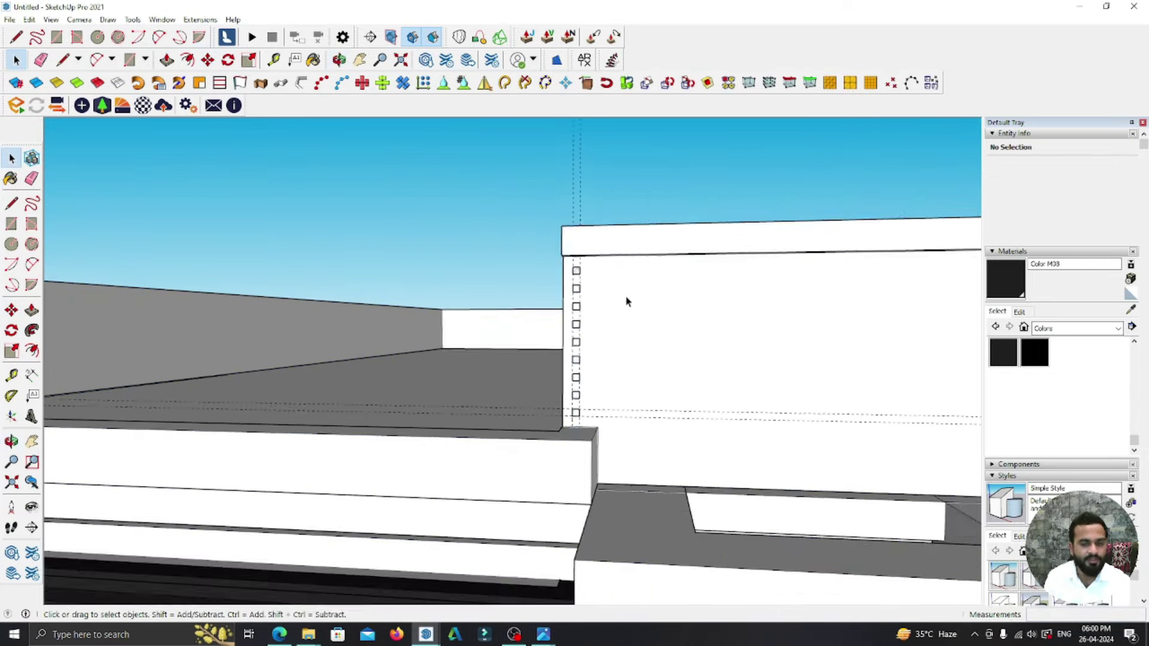
# - Open one of the stacked square components for editing
pyautogui.moveTo(627, 301); pyautogui.dragTo(565, 352, button='middle')
pyautogui.scroll(1, 618, 344)
pyautogui.scroll(2, 602, 428)
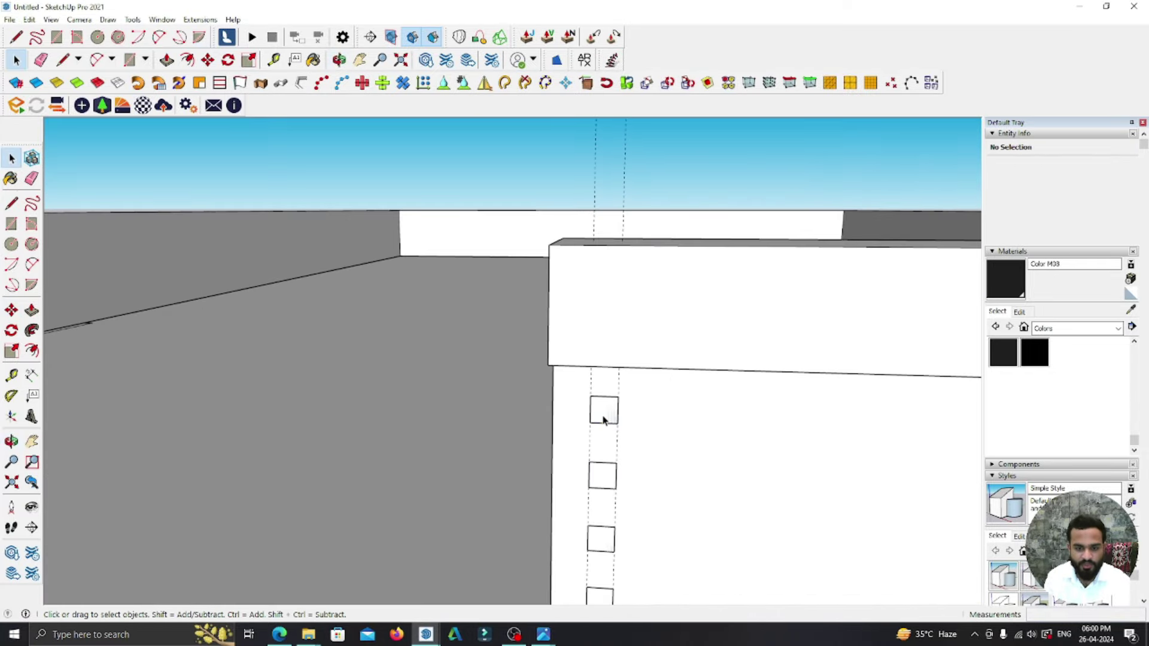
pyautogui.doubleClick(604, 421)
# - Draw a path line from the square along the parapet to the far column
pyautogui.scroll(1, 610, 421)
pyautogui.press('l')
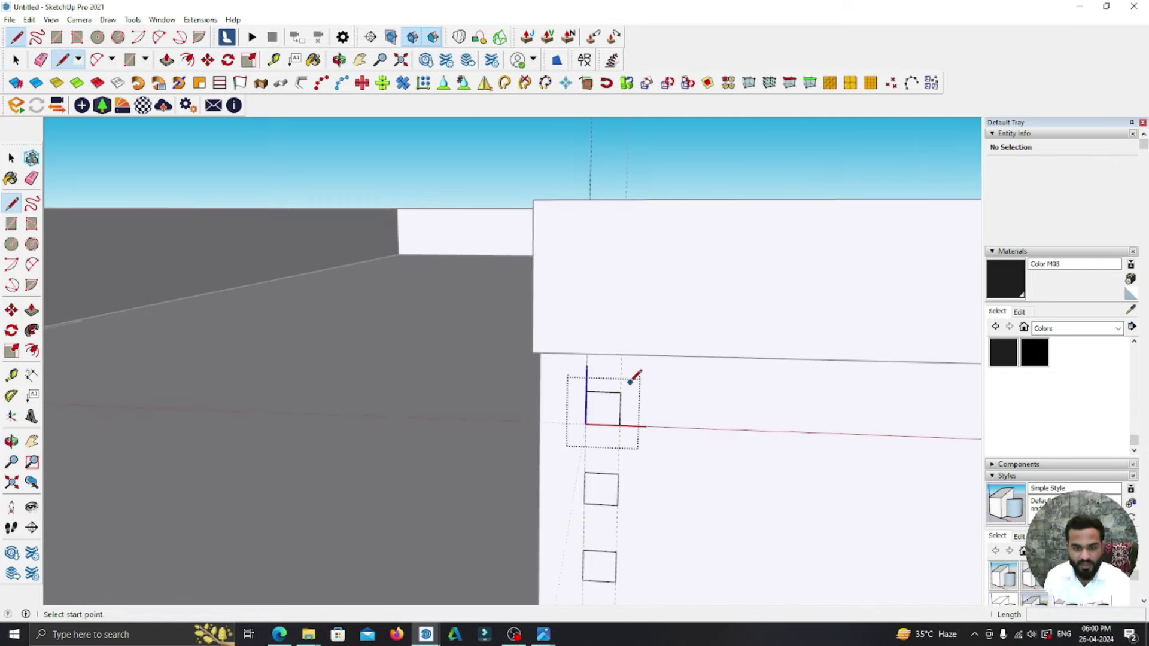
pyautogui.scroll(-2, 622, 407)
pyautogui.moveTo(608, 431)
pyautogui.mouseDown(button='middle')
pyautogui.moveTo(672, 367)
pyautogui.moveTo(658, 383)
pyautogui.mouseUp(button='middle')
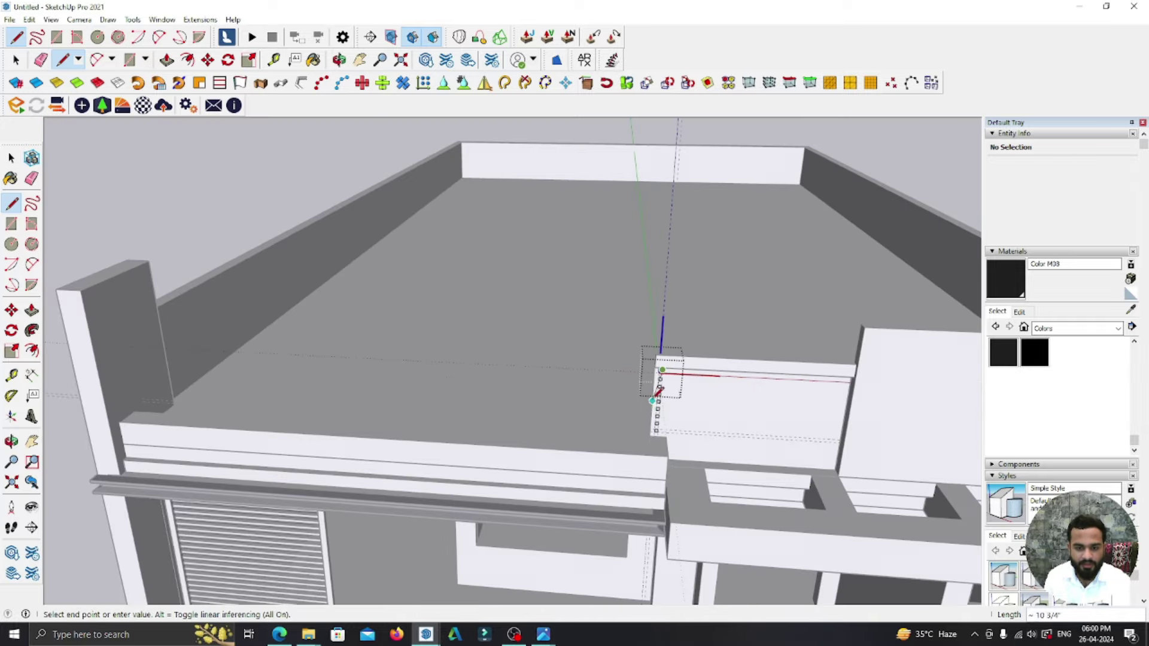
pyautogui.scroll(2, 660, 480)
pyautogui.scroll(1, 662, 477)
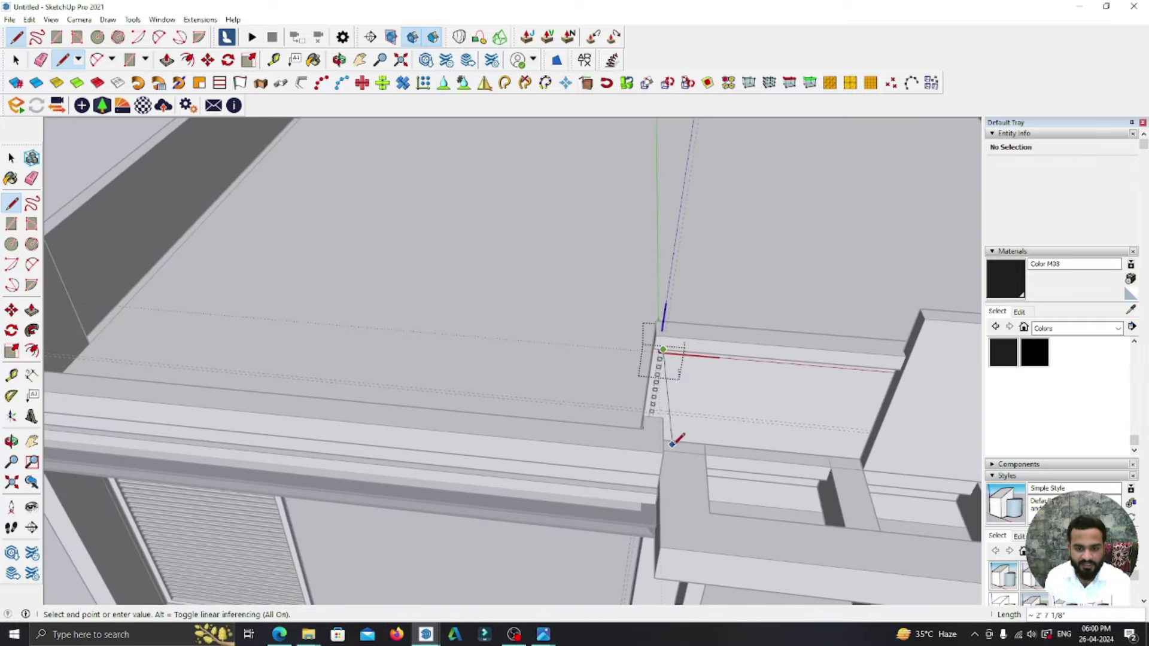
pyautogui.moveTo(672, 443); pyautogui.dragTo(334, 480, button='middle')
pyautogui.scroll(2, 248, 484)
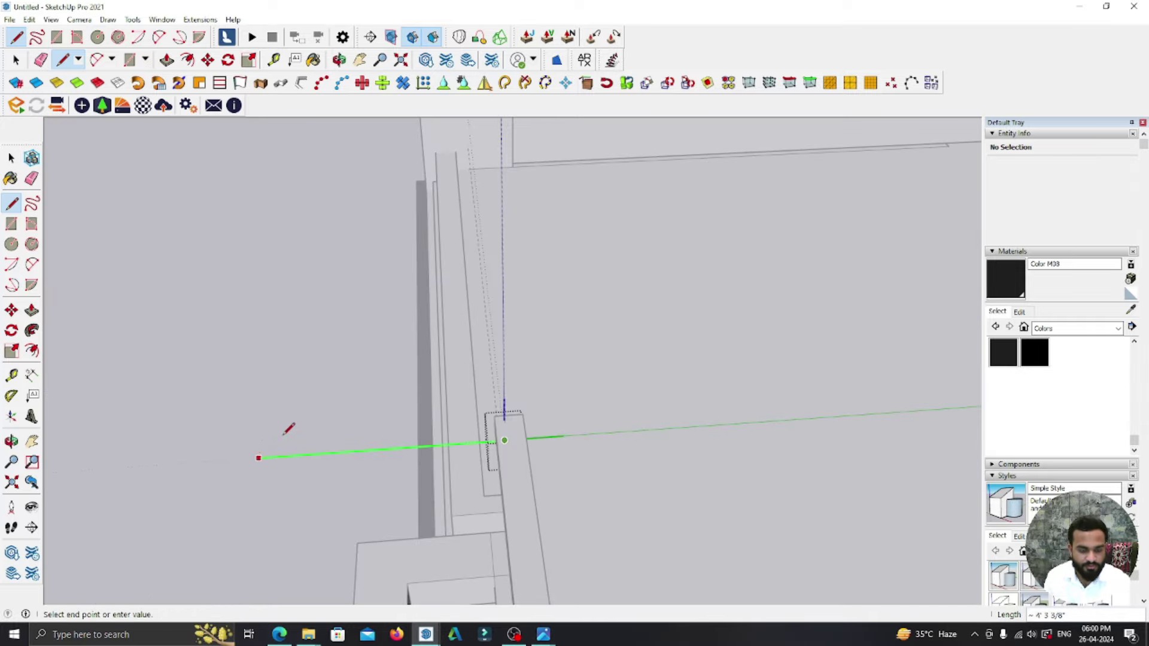
pyautogui.scroll(2, 431, 457)
pyautogui.scroll(2, 439, 228)
pyautogui.scroll(1, 458, 220)
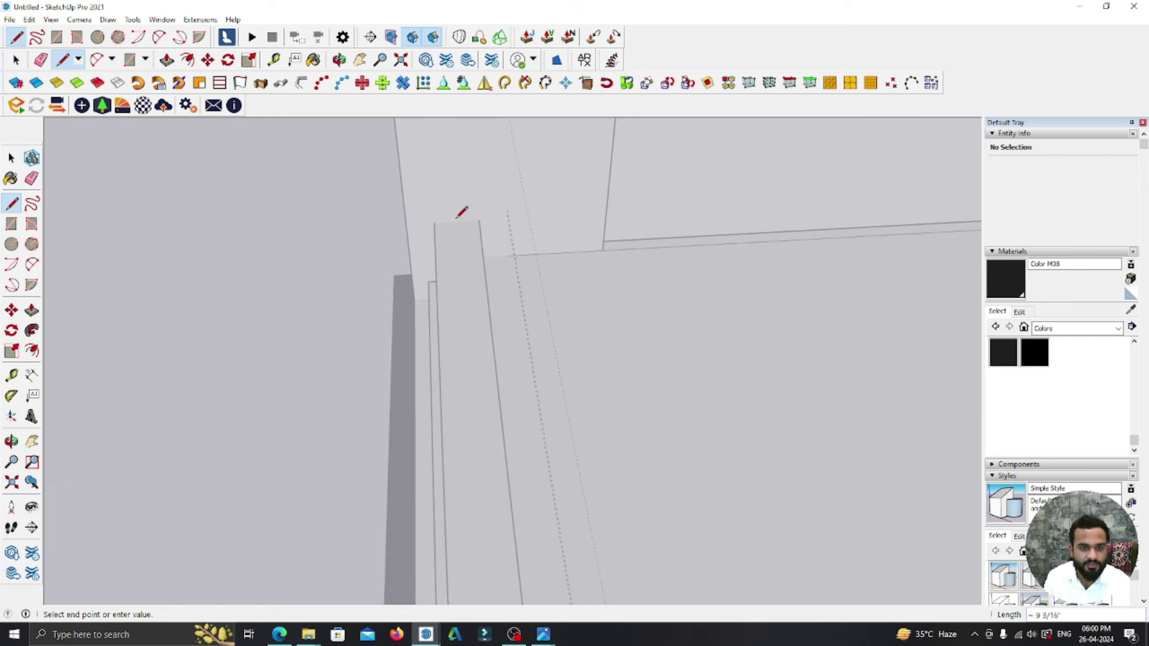
pyautogui.scroll(-2, 461, 212)
pyautogui.moveTo(449, 269); pyautogui.dragTo(834, 336, button='middle')
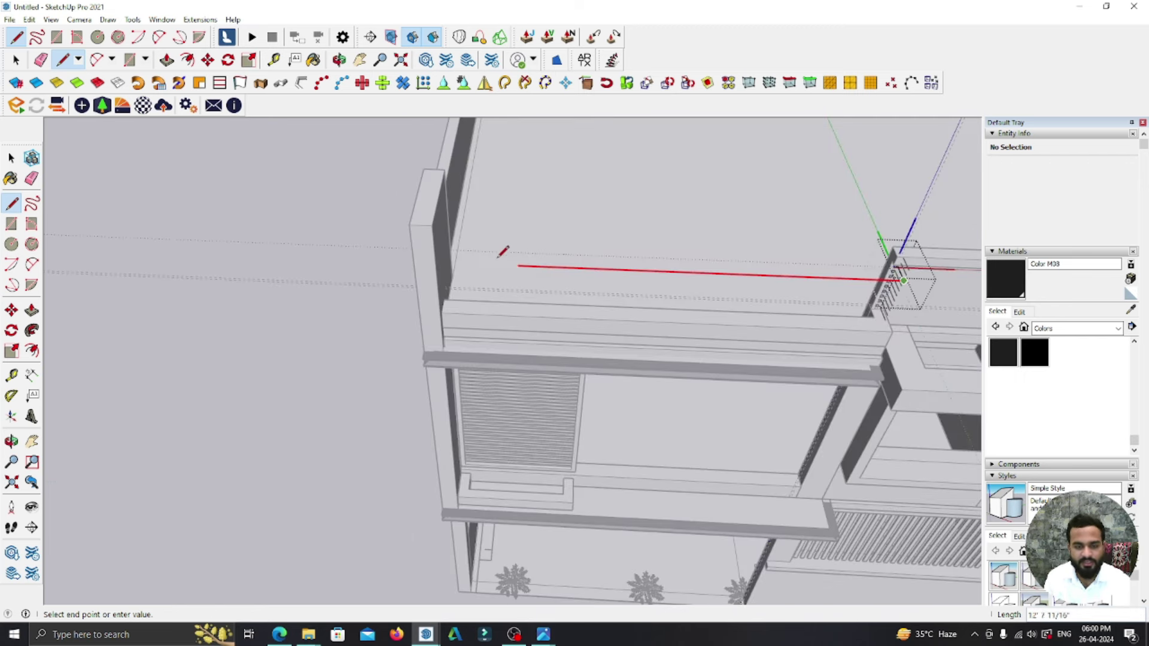
pyautogui.scroll(1, 446, 250)
pyautogui.click(416, 259)
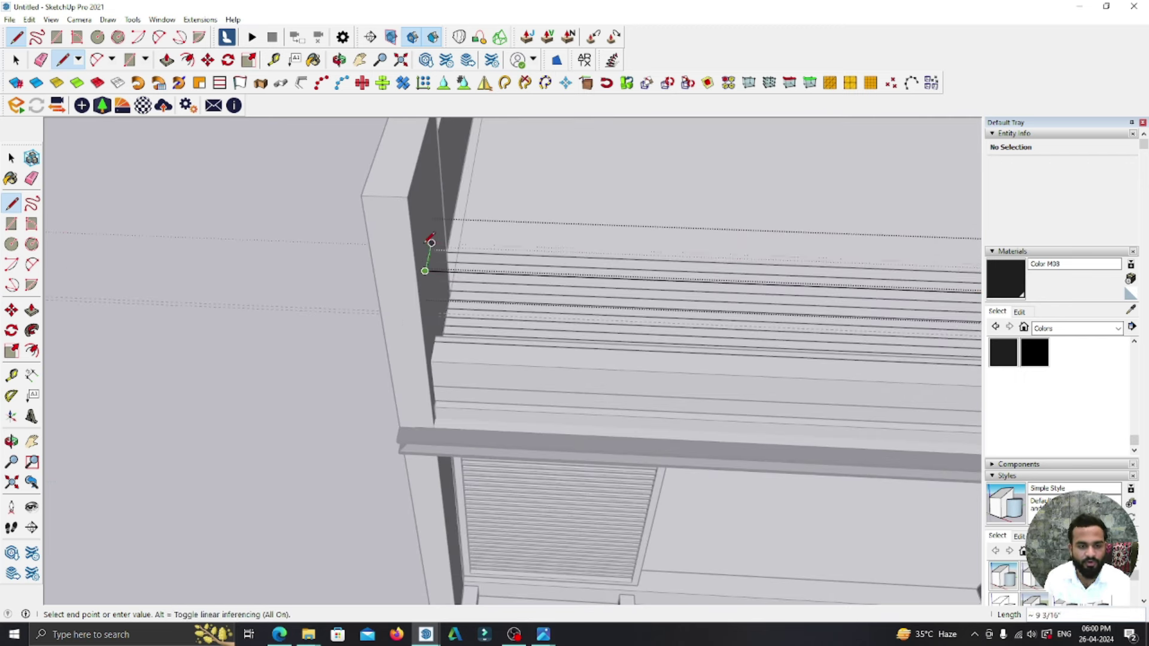
pyautogui.click(12, 158)
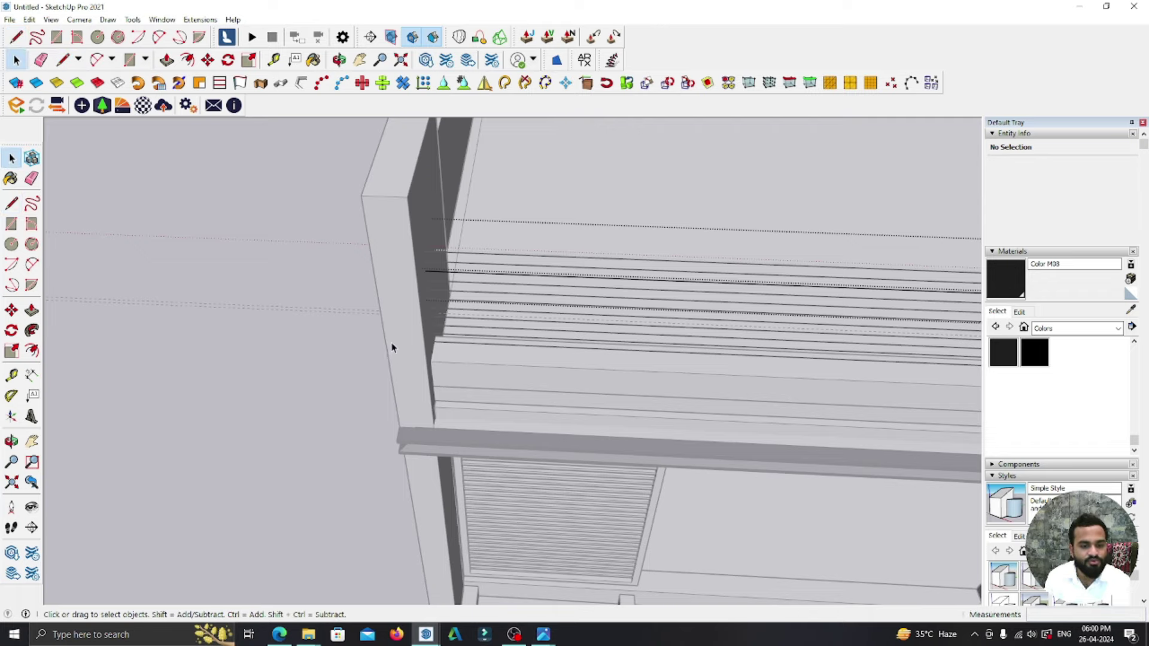
# - Select the path edge running along the parapet
pyautogui.scroll(-2, 392, 349)
pyautogui.scroll(3, 551, 309)
pyautogui.moveTo(565, 316)
pyautogui.mouseDown(button='middle')
pyautogui.moveTo(447, 301)
pyautogui.moveTo(304, 222)
pyautogui.mouseUp(button='middle')
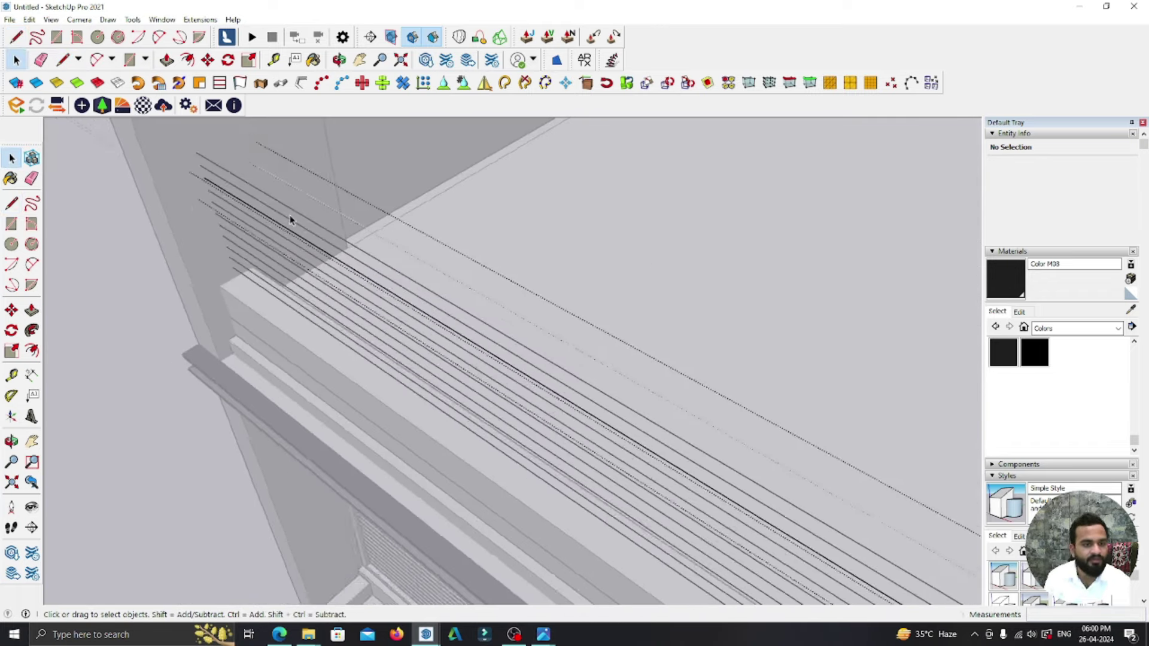
pyautogui.scroll(-3, 385, 277)
pyautogui.scroll(2, 700, 439)
pyautogui.scroll(3, 613, 421)
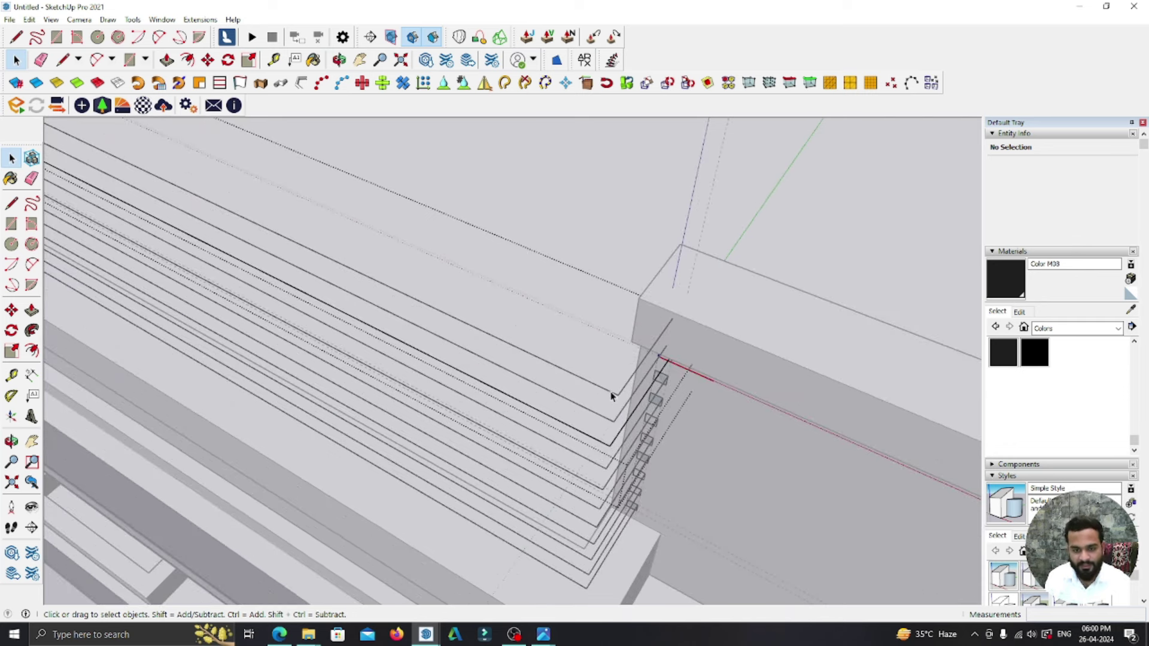
pyautogui.click(613, 446)
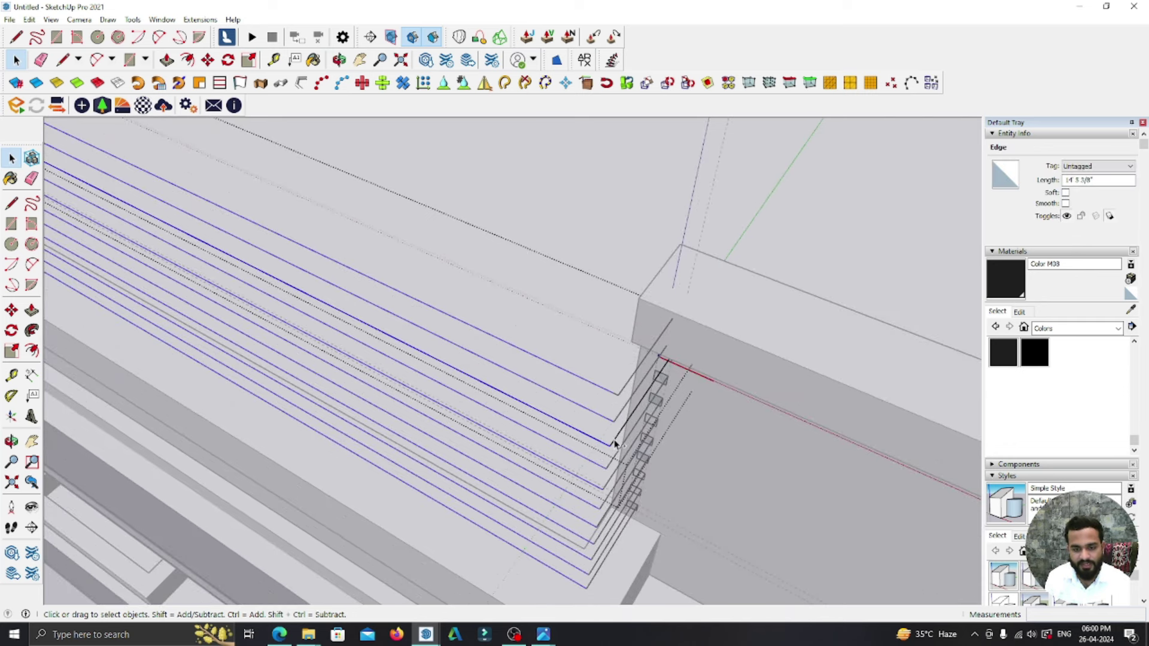
# - Sweep the slat profiles with Follow Me along their edge paths around the terrace corner
pyautogui.click(32, 331)
pyautogui.scroll(1, 664, 418)
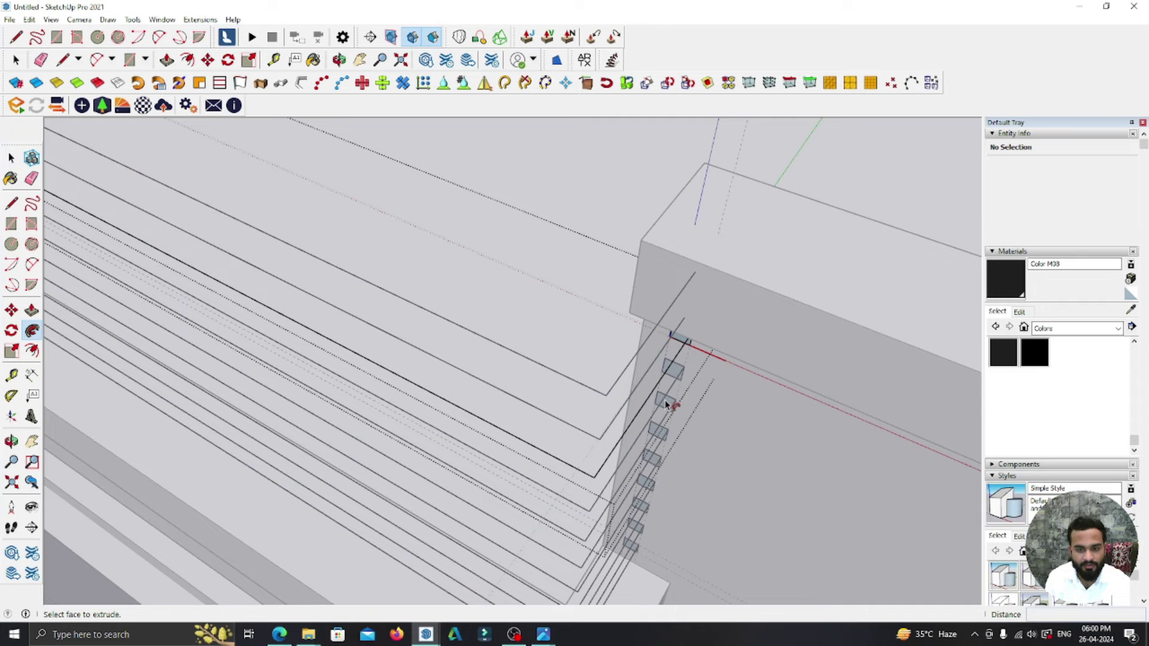
pyautogui.moveTo(676, 376); pyautogui.dragTo(671, 331, button='middle')
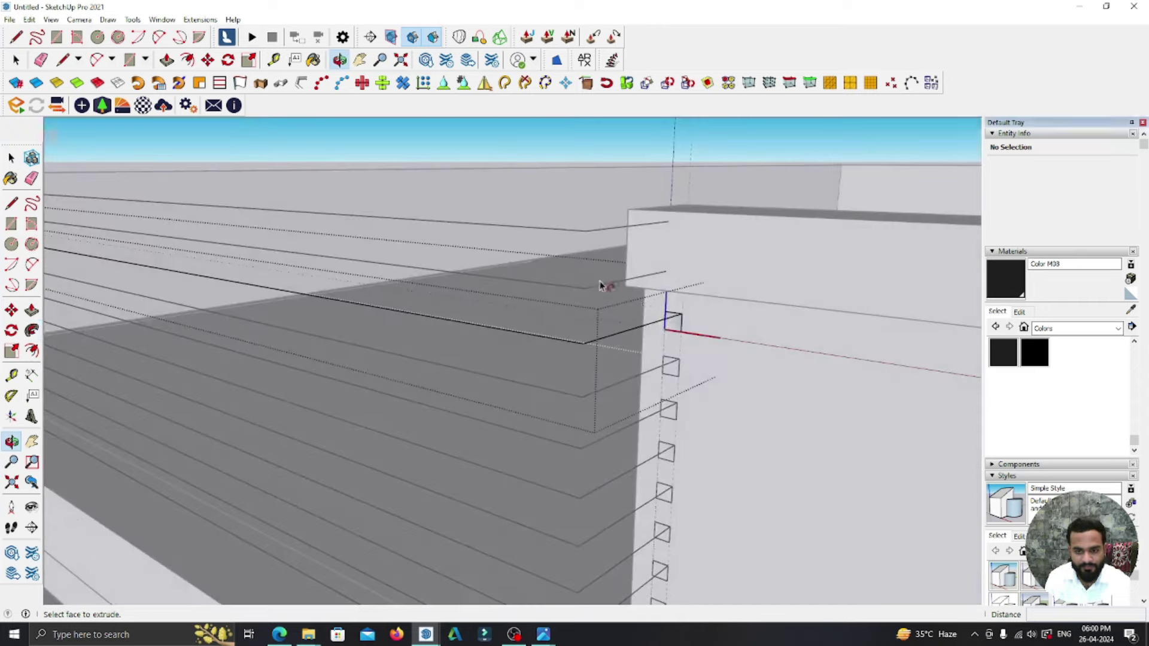
pyautogui.click(672, 331)
pyautogui.moveTo(672, 328)
pyautogui.mouseDown(button='middle')
pyautogui.moveTo(736, 263)
pyautogui.moveTo(482, 267)
pyautogui.moveTo(50, 150)
pyautogui.mouseUp(button='middle')
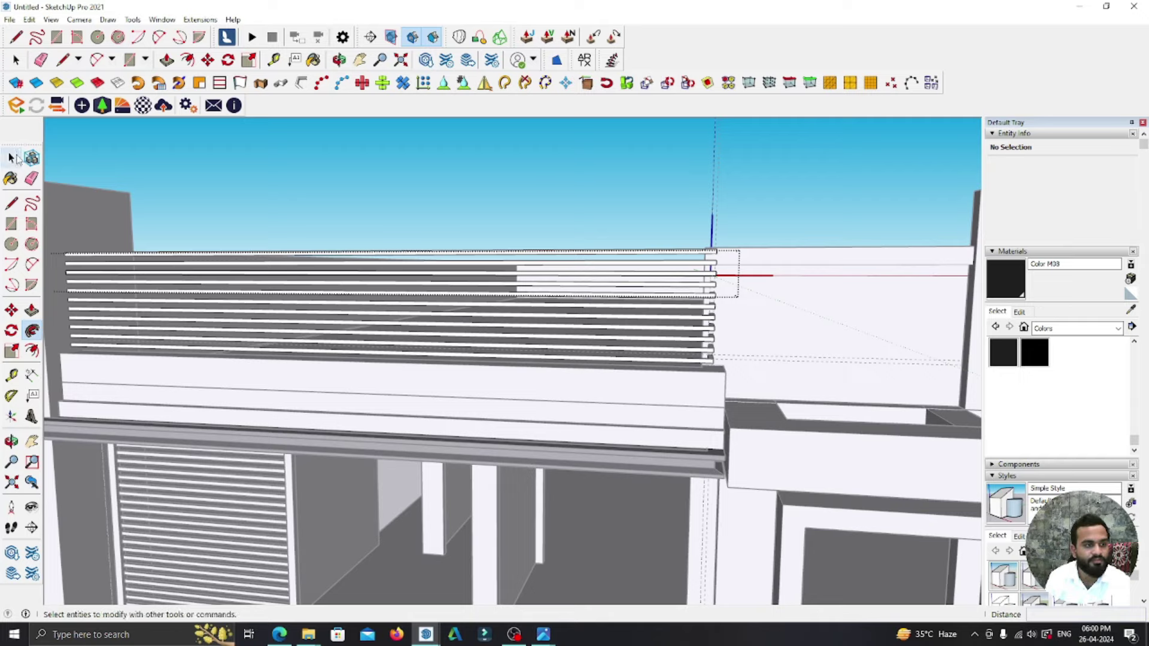
# - Inspect the finished slats from the front, selecting and then deselecting one slat component
pyautogui.click(16, 159)
pyautogui.scroll(3, 672, 251)
pyautogui.scroll(2, 715, 253)
pyautogui.click(719, 254)
pyautogui.click(726, 232)
pyautogui.press('e')
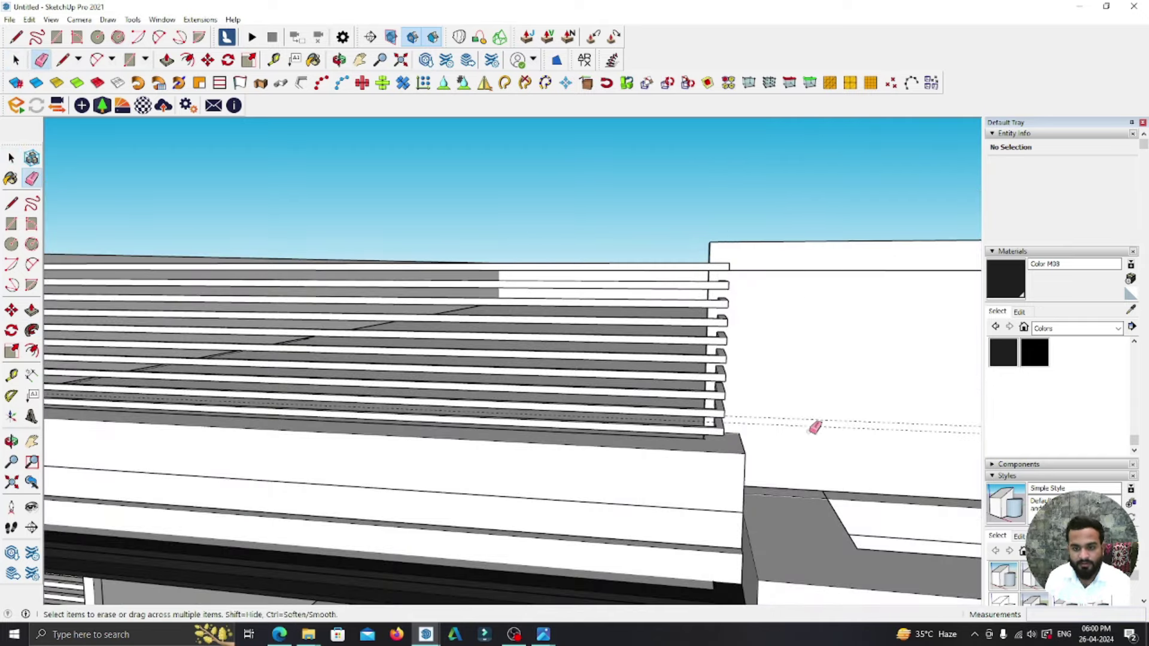
pyautogui.scroll(-5, 633, 389)
pyautogui.scroll(-5, 613, 249)
pyautogui.scroll(-3, 658, 299)
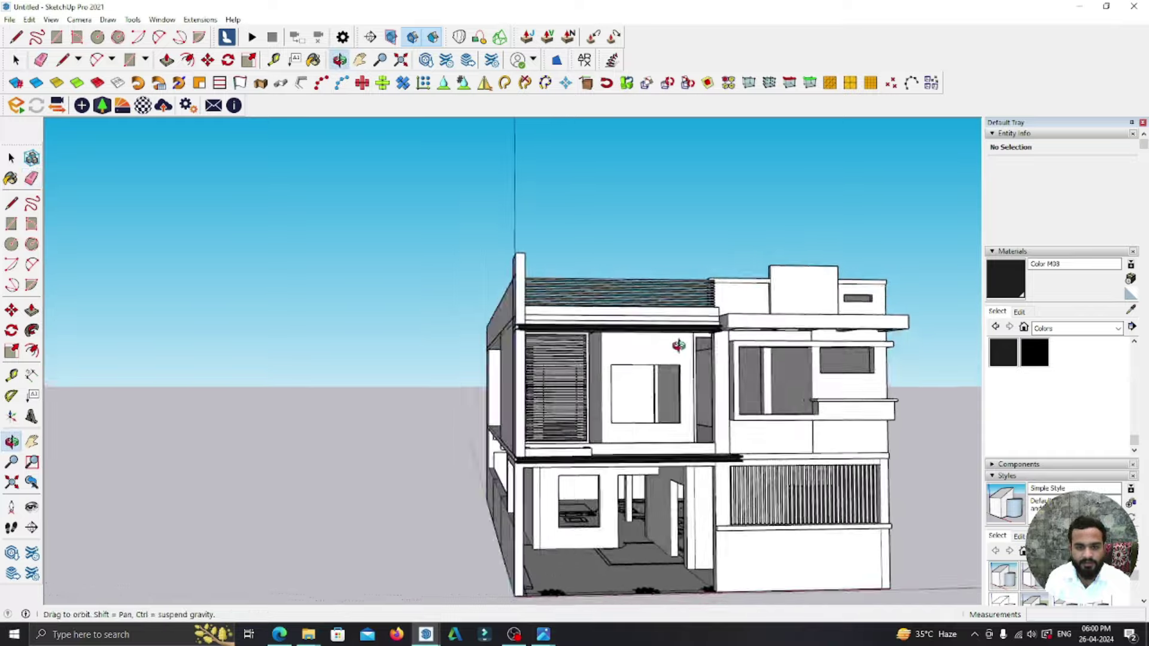
pyautogui.moveTo(679, 341); pyautogui.dragTo(645, 337, button='middle')
pyautogui.press('space')
pyautogui.moveTo(238, 285); pyautogui.dragTo(522, 283, button='middle')
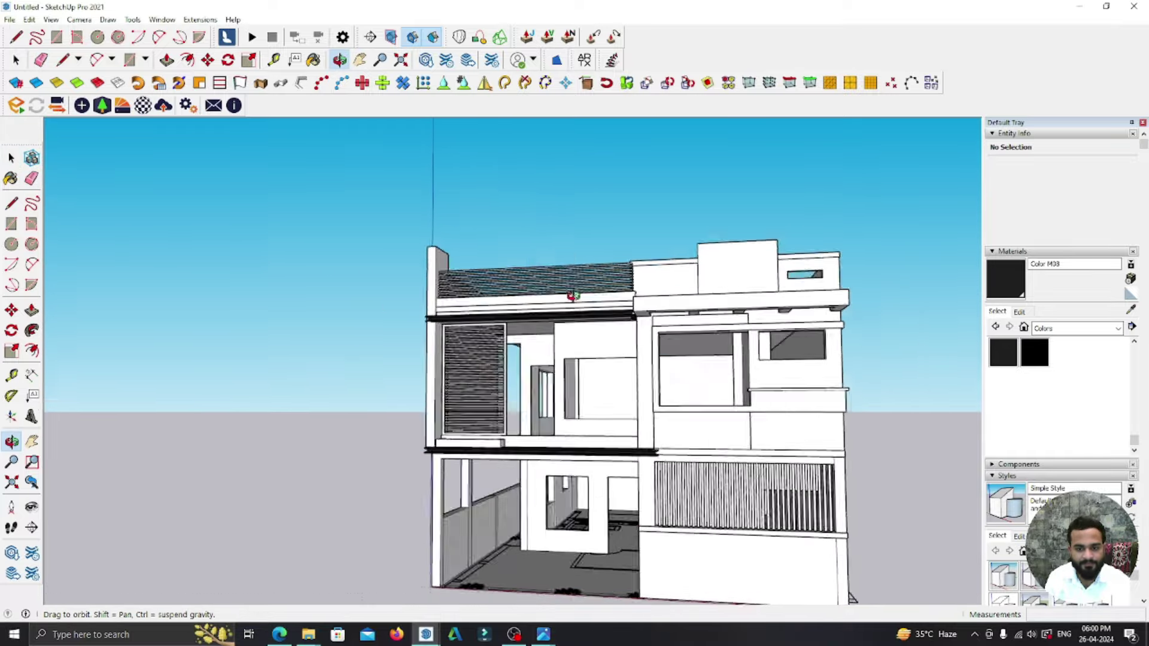
pyautogui.scroll(5, 522, 283)
pyautogui.moveTo(461, 258)
pyautogui.mouseDown(button='middle')
pyautogui.moveTo(733, 257)
pyautogui.moveTo(818, 389)
pyautogui.moveTo(658, 335)
pyautogui.mouseUp(button='middle')
pyautogui.scroll(5, 819, 390)
pyautogui.scroll(-3, 415, 305)
pyautogui.scroll(3, 521, 287)
pyautogui.scroll(3, 511, 284)
pyautogui.press('r')
pyautogui.scroll(2, 509, 311)
pyautogui.scroll(3, 428, 277)
pyautogui.scroll(3, 326, 303)
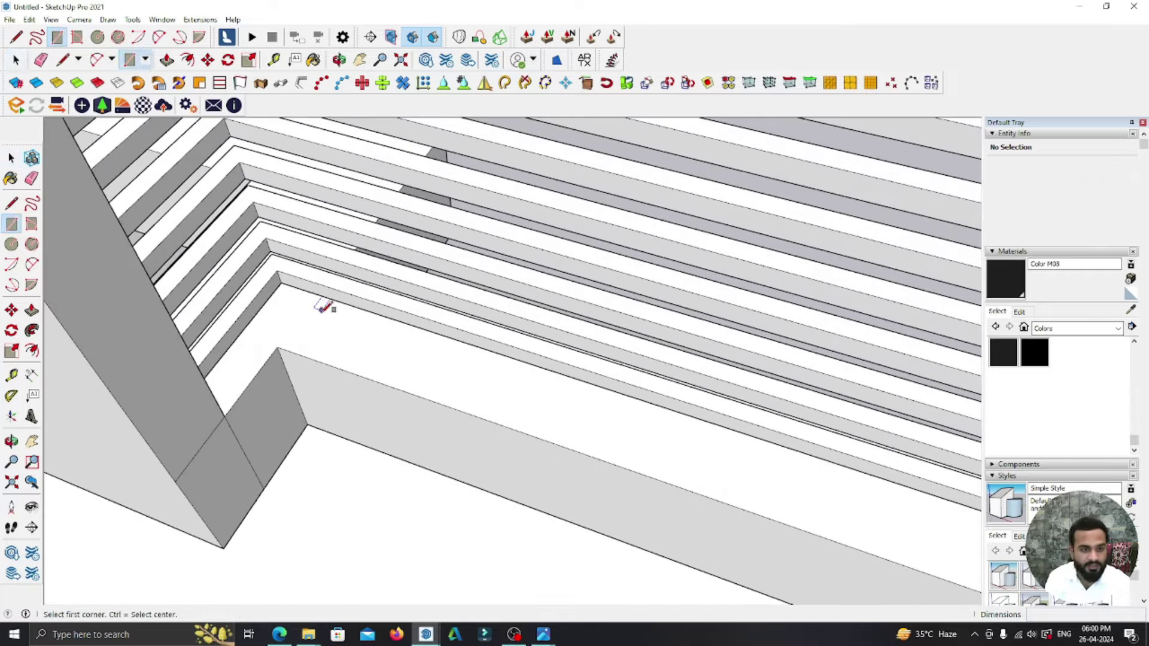
# - Draw a small rectangle on the ledge below the slats and select it
pyautogui.click(340, 337)
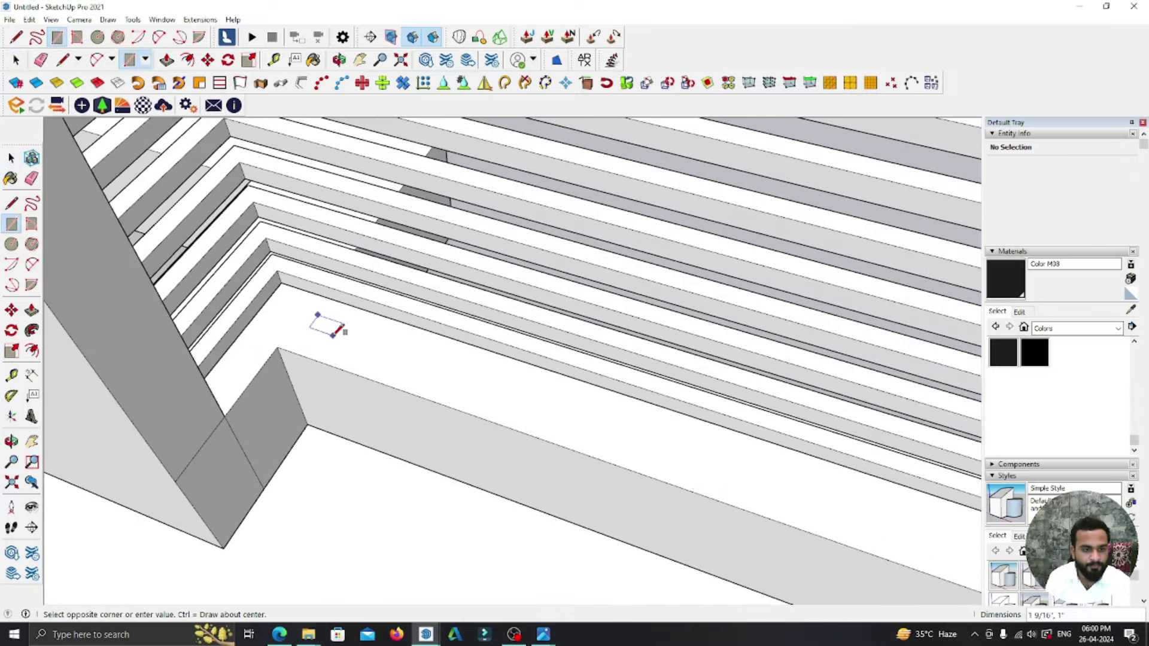
pyautogui.click(18, 157)
pyautogui.scroll(2, 357, 347)
pyautogui.scroll(2, 335, 332)
pyautogui.doubleClick(323, 320)
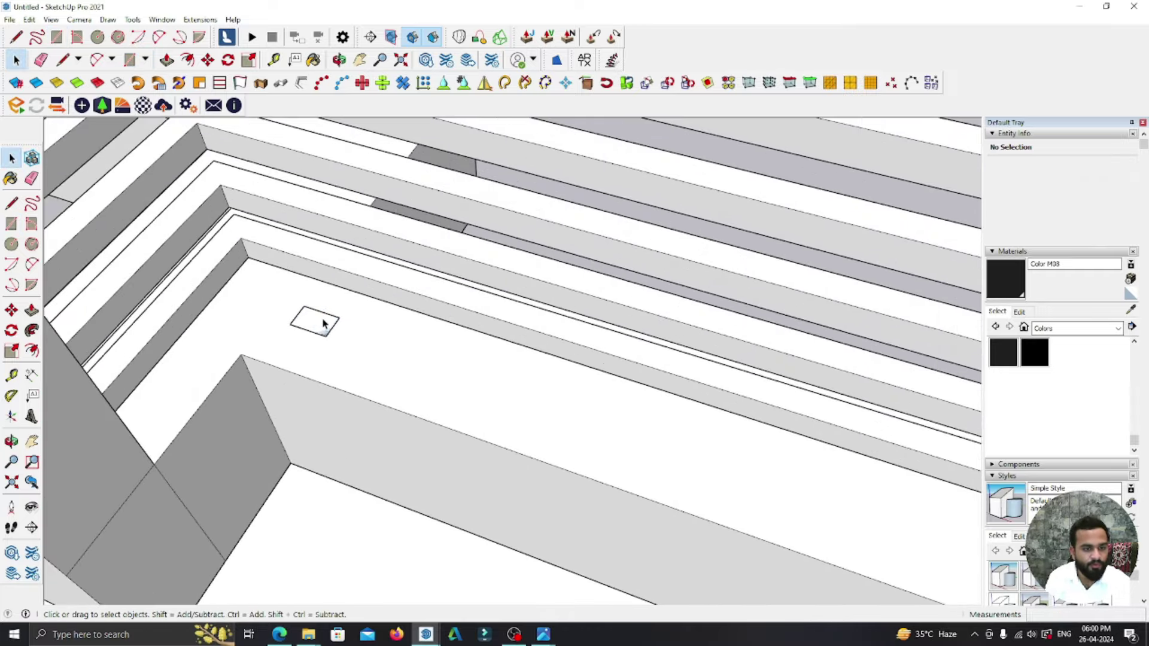
# - Turn the rectangle into a group, then into a component
pyautogui.rightClick(324, 320)
pyautogui.click(367, 423)
pyautogui.rightClick(378, 326)
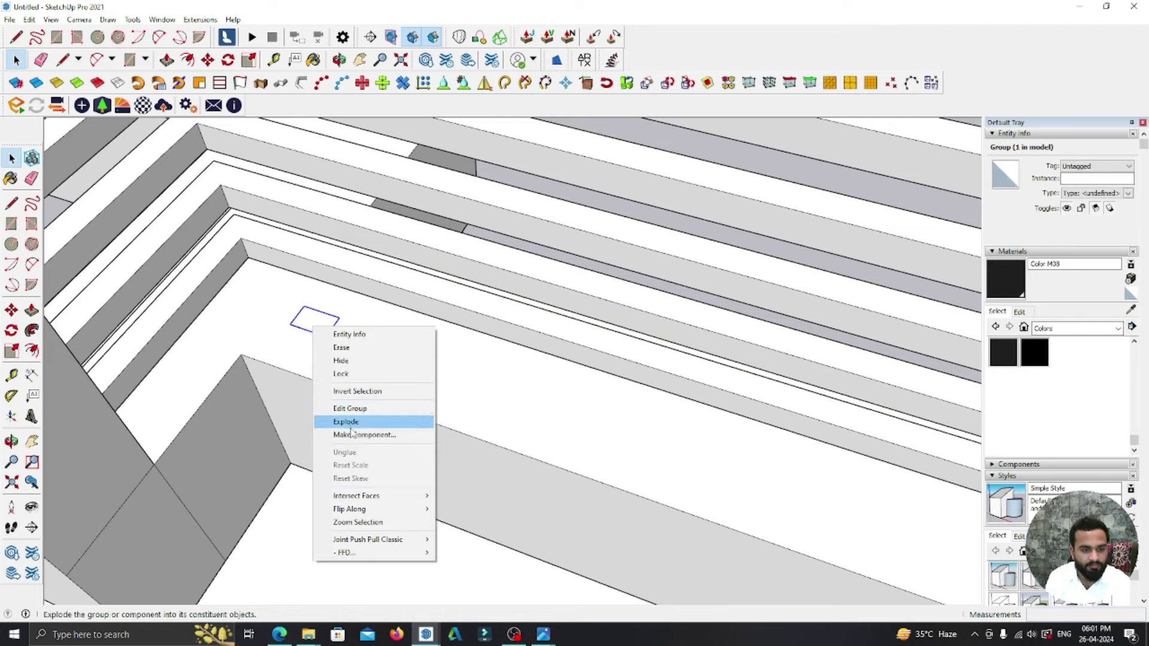
pyautogui.click(398, 418)
pyautogui.click(577, 443)
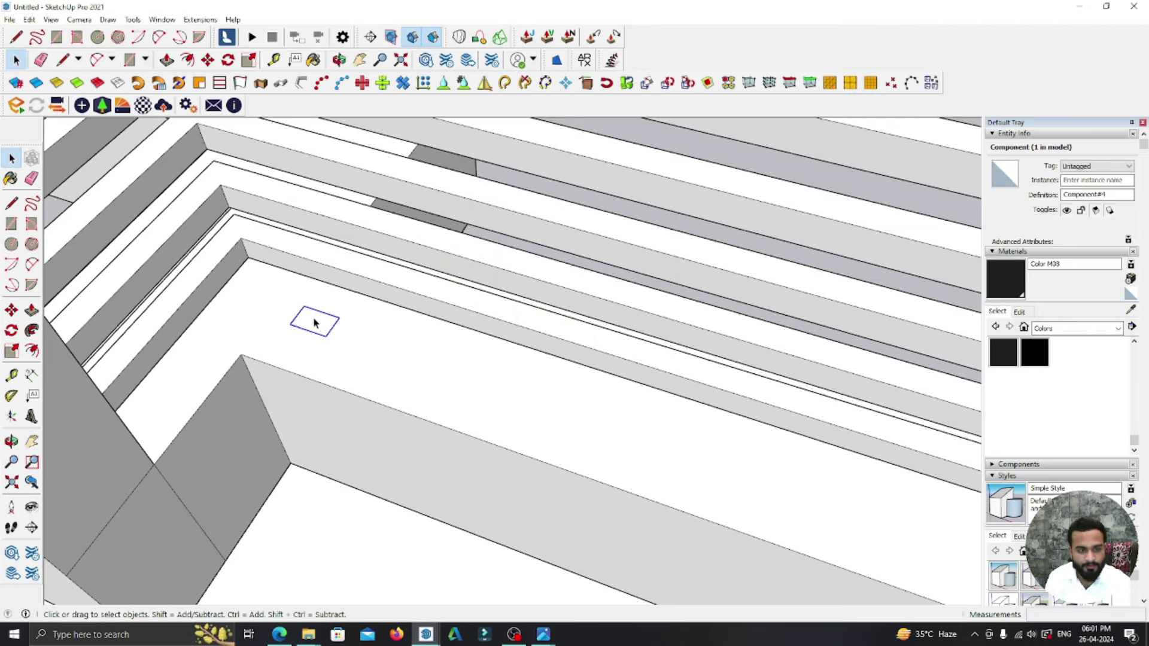
# - Edit the component and start pulling the rectangle face upward into a post
pyautogui.doubleClick(313, 318)
pyautogui.press('p')
pyautogui.click(315, 321)
pyautogui.scroll(-3, 319, 237)
pyautogui.scroll(-1, 407, 179)
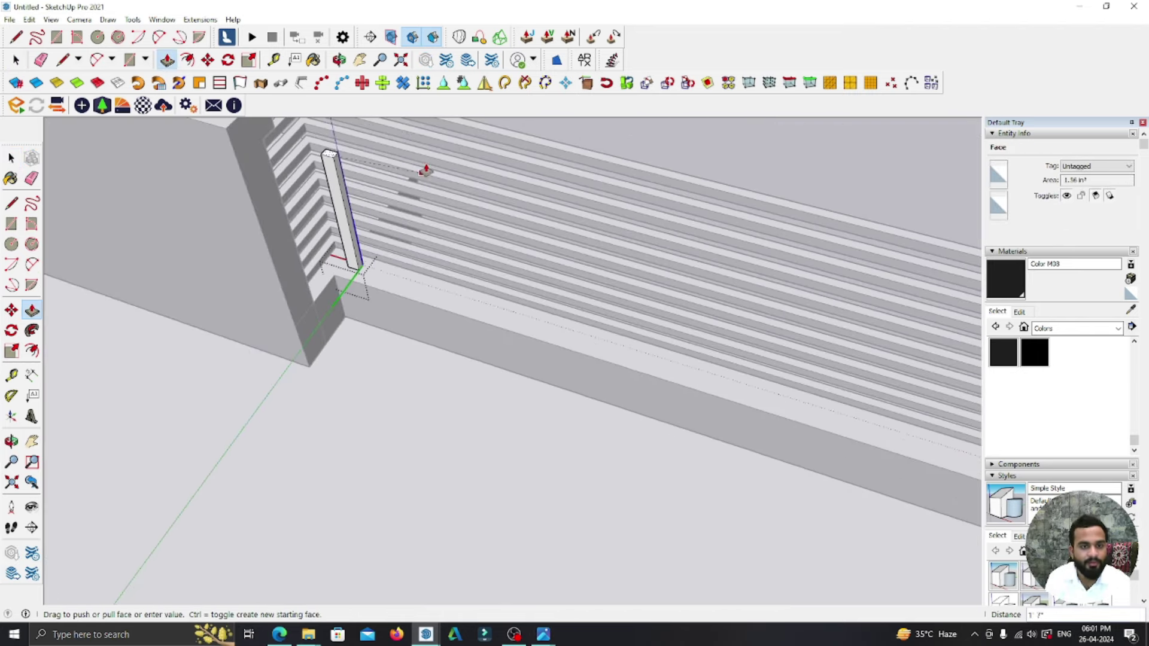
# - Finish raising the post, then move it slightly toward the railing end
pyautogui.click(472, 133)
pyautogui.press('space')
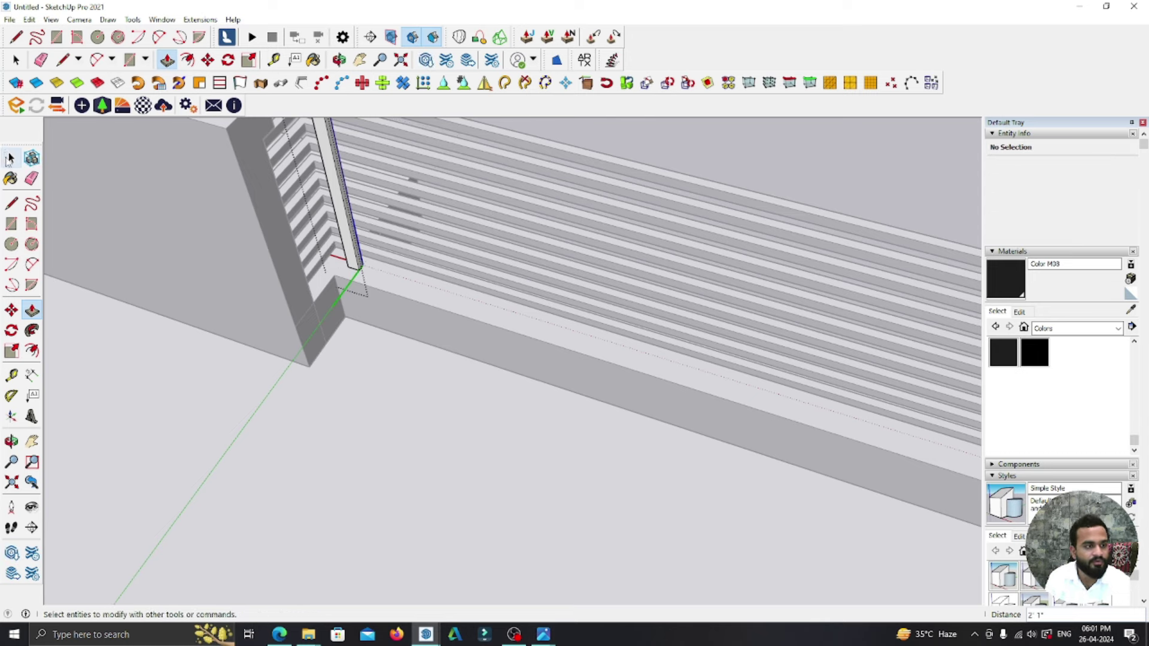
pyautogui.scroll(5, 347, 317)
pyautogui.scroll(2, 349, 329)
pyautogui.click(302, 319)
pyautogui.scroll(2, 300, 321)
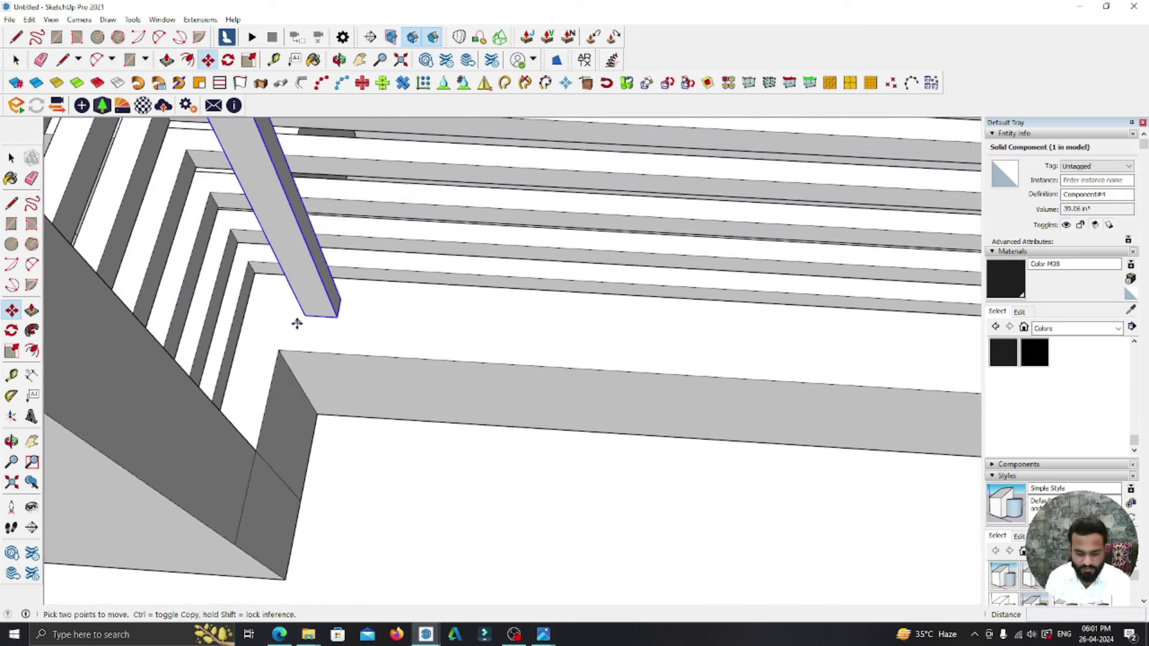
pyautogui.scroll(2, 300, 320)
pyautogui.press('m')
pyautogui.moveTo(306, 309); pyautogui.dragTo(231, 298)
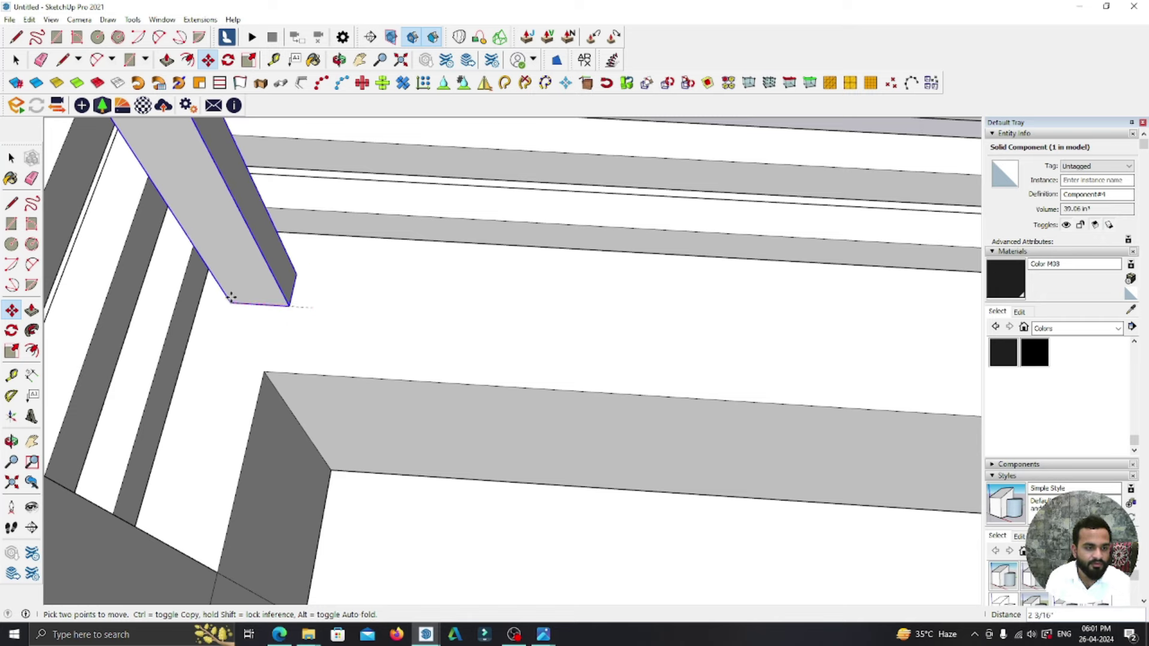
# - Copy the post to a second position along the railing
pyautogui.press('ctrl')
pyautogui.click(338, 310)
pyautogui.scroll(-5, 338, 310)
pyautogui.scroll(-3, 258, 269)
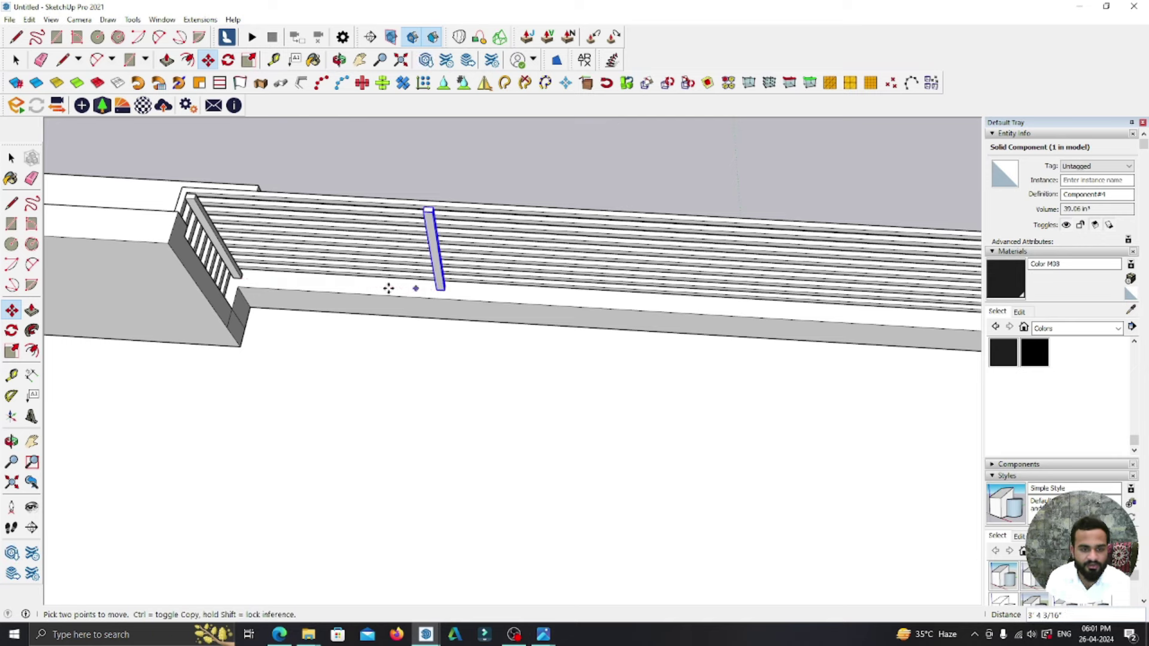
pyautogui.click(422, 289)
pyautogui.scroll(2, 239, 276)
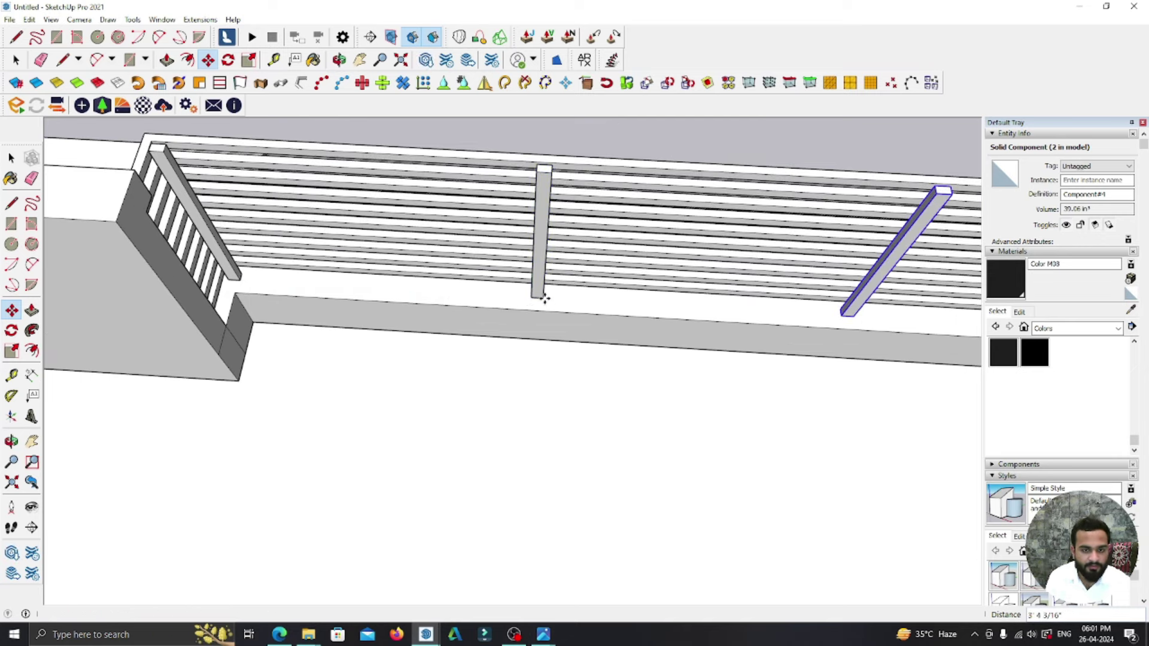
pyautogui.scroll(-3, 543, 299)
pyautogui.scroll(3, 423, 295)
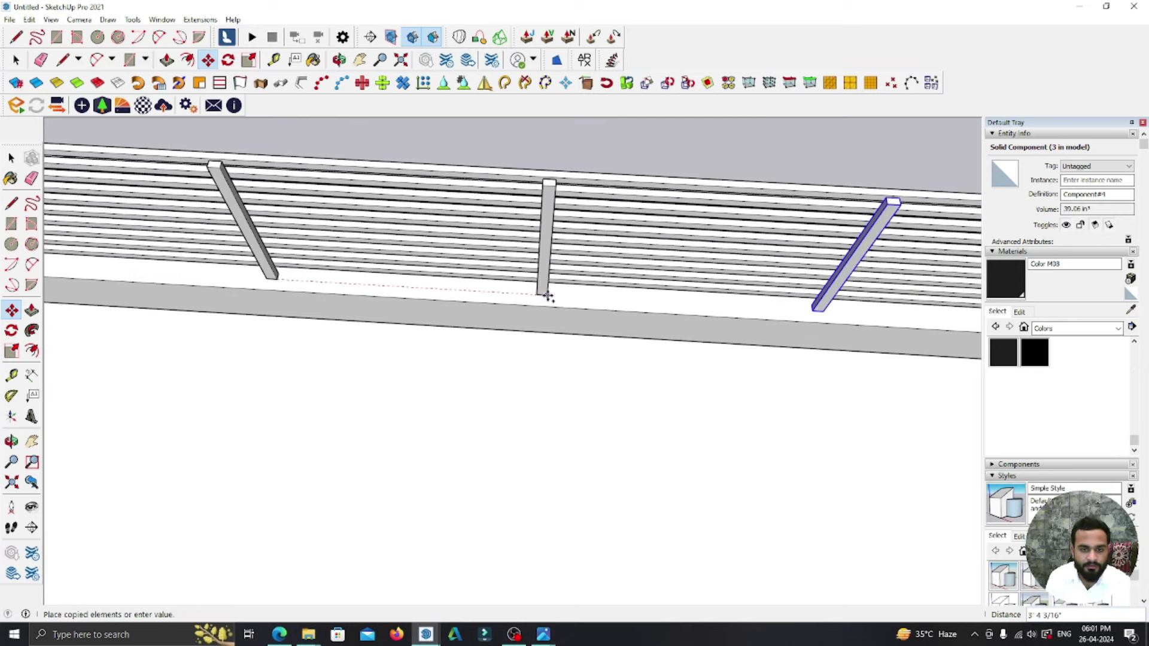
# - Place two more post copies along the railing for four posts in total
pyautogui.click(540, 298)
pyautogui.scroll(-2, 380, 259)
pyautogui.scroll(-3, 380, 259)
pyautogui.click(597, 299)
pyautogui.moveTo(598, 299); pyautogui.dragTo(164, 241, button='middle')
pyautogui.scroll(-2, 164, 240)
pyautogui.scroll(1, 515, 282)
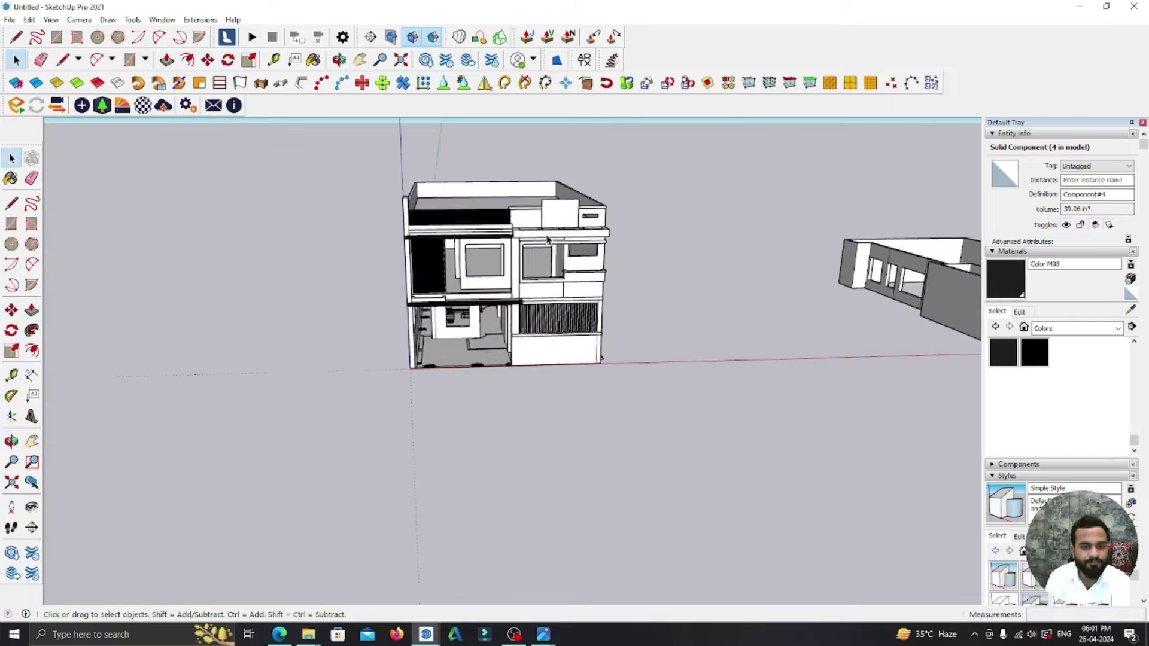
pyautogui.scroll(3, 514, 281)
pyautogui.moveTo(514, 281)
pyautogui.mouseDown(button='middle')
pyautogui.moveTo(486, 349)
pyautogui.moveTo(476, 287)
pyautogui.mouseUp(button='middle')
pyautogui.scroll(3, 476, 288)
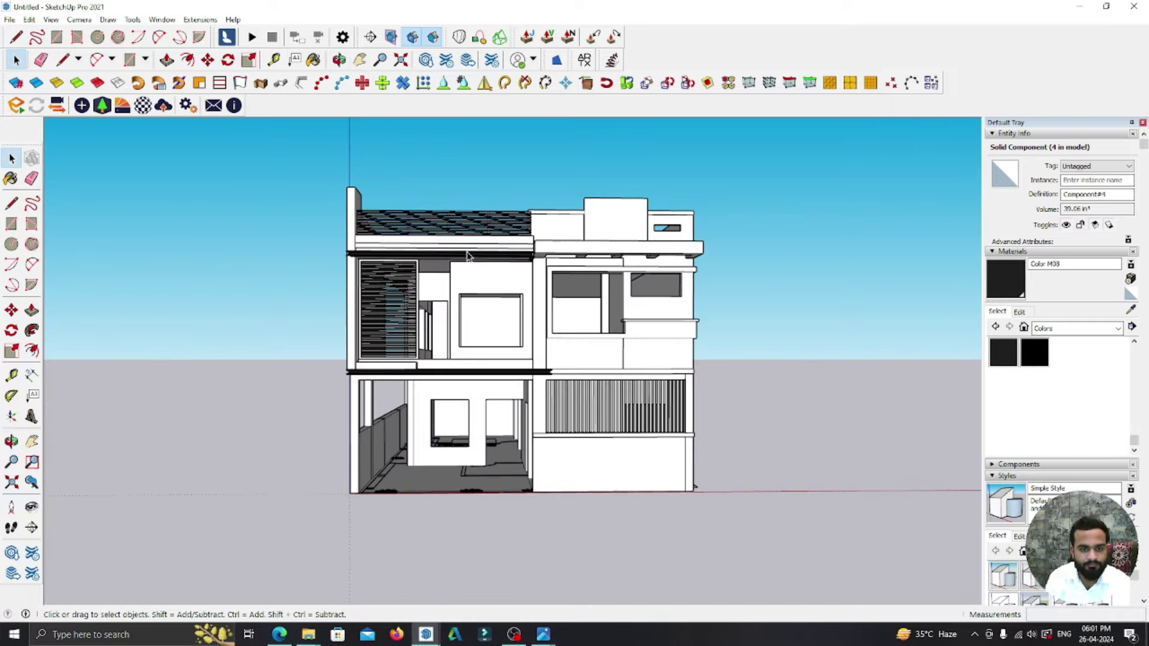
pyautogui.scroll(1, 470, 263)
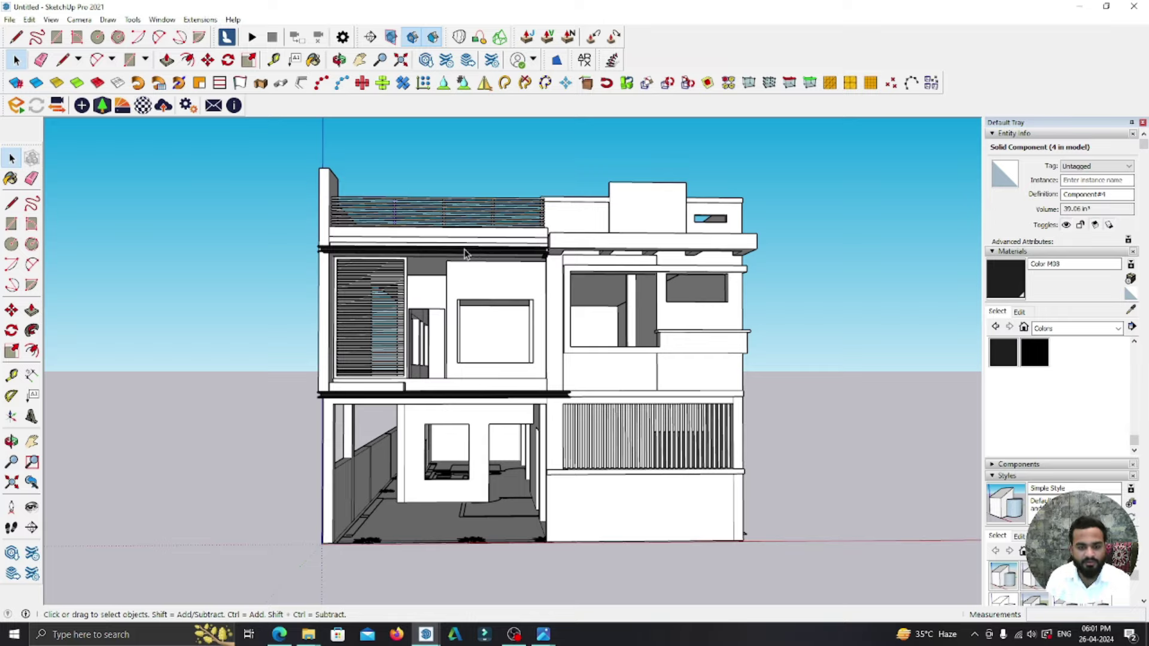
pyautogui.moveTo(488, 325); pyautogui.dragTo(479, 302, button='middle')
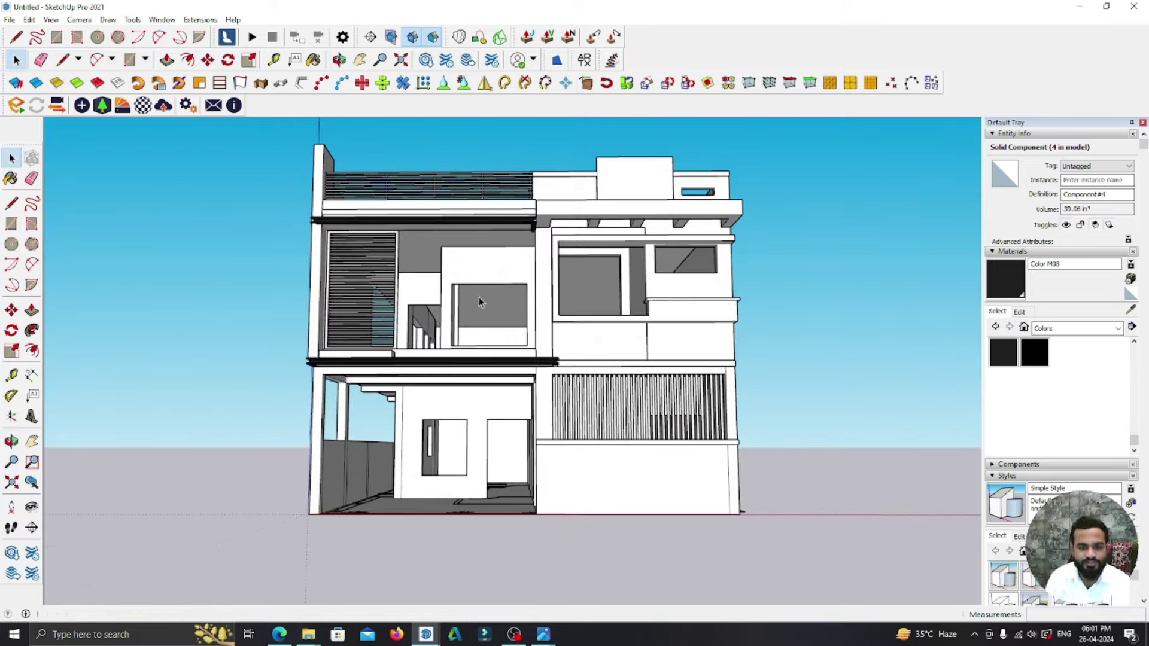
pyautogui.scroll(2, 546, 513)
pyautogui.scroll(4, 541, 465)
pyautogui.moveTo(590, 457); pyautogui.dragTo(511, 477, button='middle')
pyautogui.press('t')
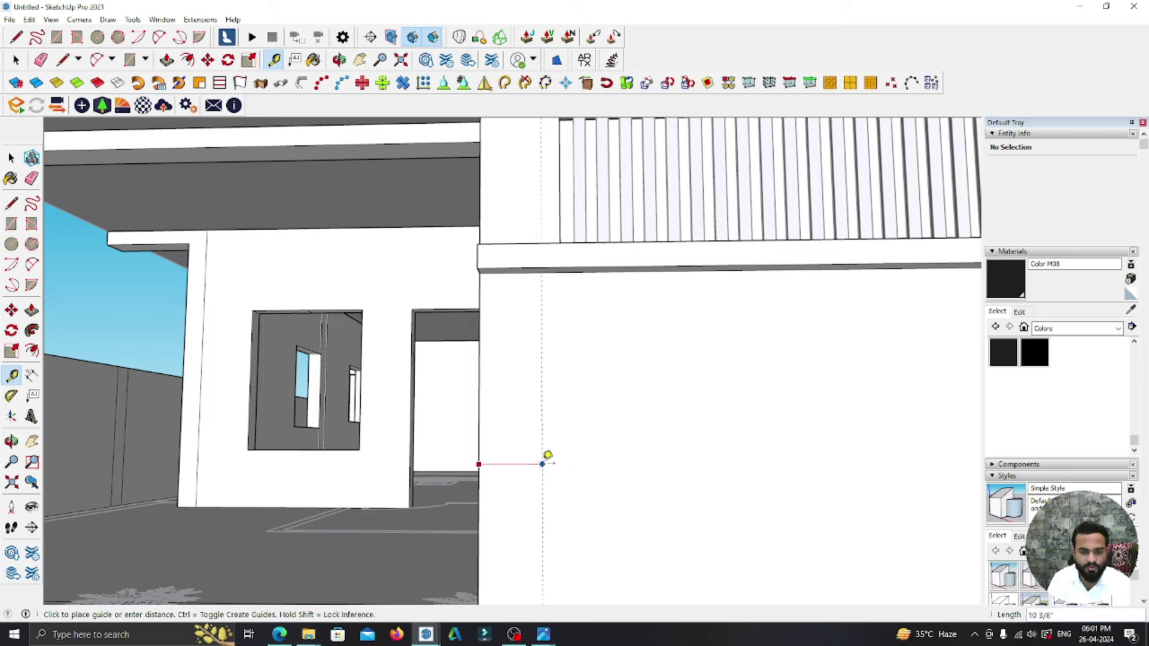
# - Orbit up to the ground-floor front and select the lower wall face
pyautogui.moveTo(547, 455)
pyautogui.mouseDown(button='middle')
pyautogui.moveTo(555, 444)
pyautogui.moveTo(508, 475)
pyautogui.moveTo(501, 504)
pyautogui.mouseUp(button='middle')
pyautogui.scroll(2, 538, 451)
pyautogui.click(12, 159)
pyautogui.doubleClick(503, 495)
# - Draw a rectangle from the wall top to its bottom to split the wall into panels
pyautogui.press('r')
pyautogui.scroll(2, 464, 563)
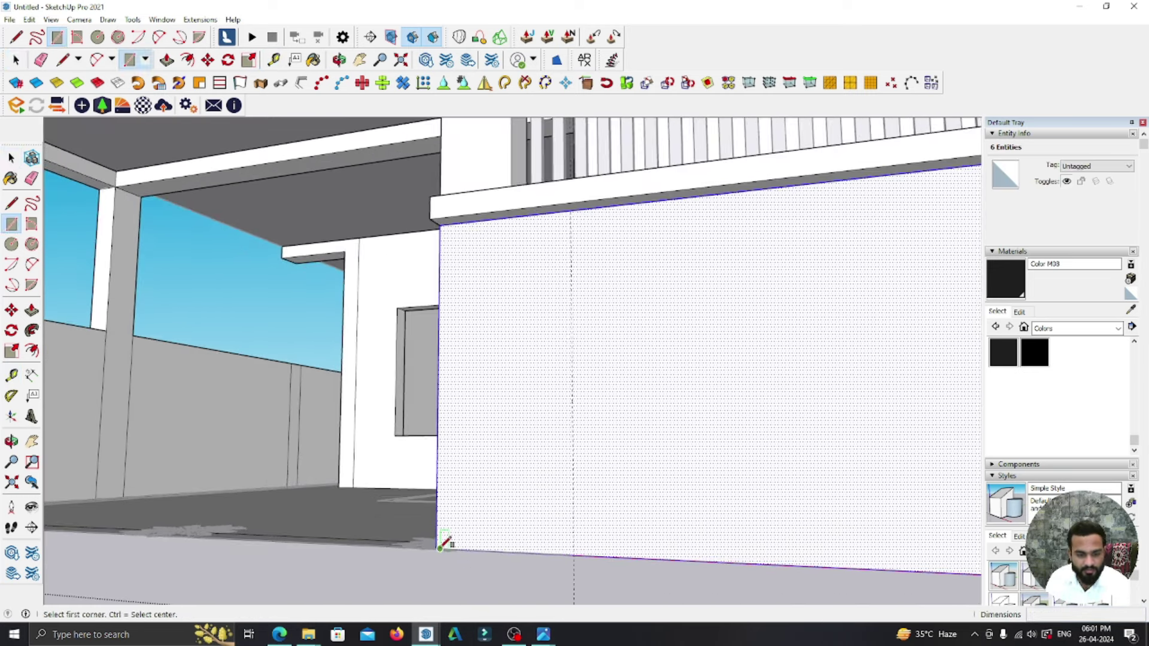
pyautogui.scroll(1, 588, 206)
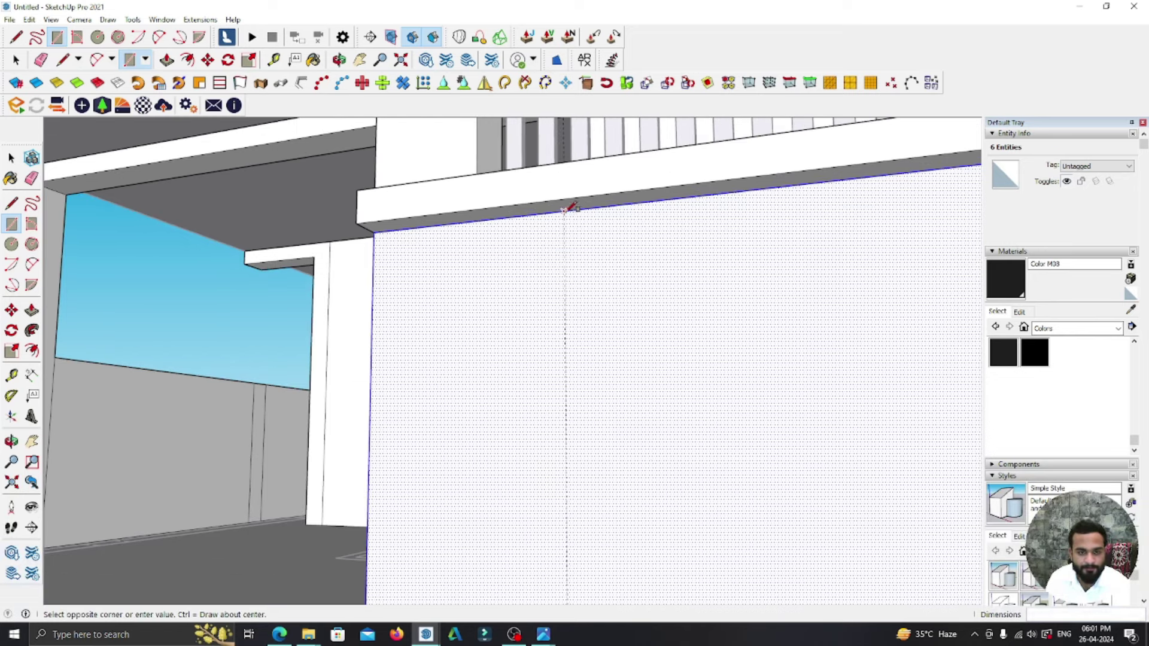
pyautogui.click(569, 209)
pyautogui.scroll(-6, 566, 252)
pyautogui.scroll(2, 562, 292)
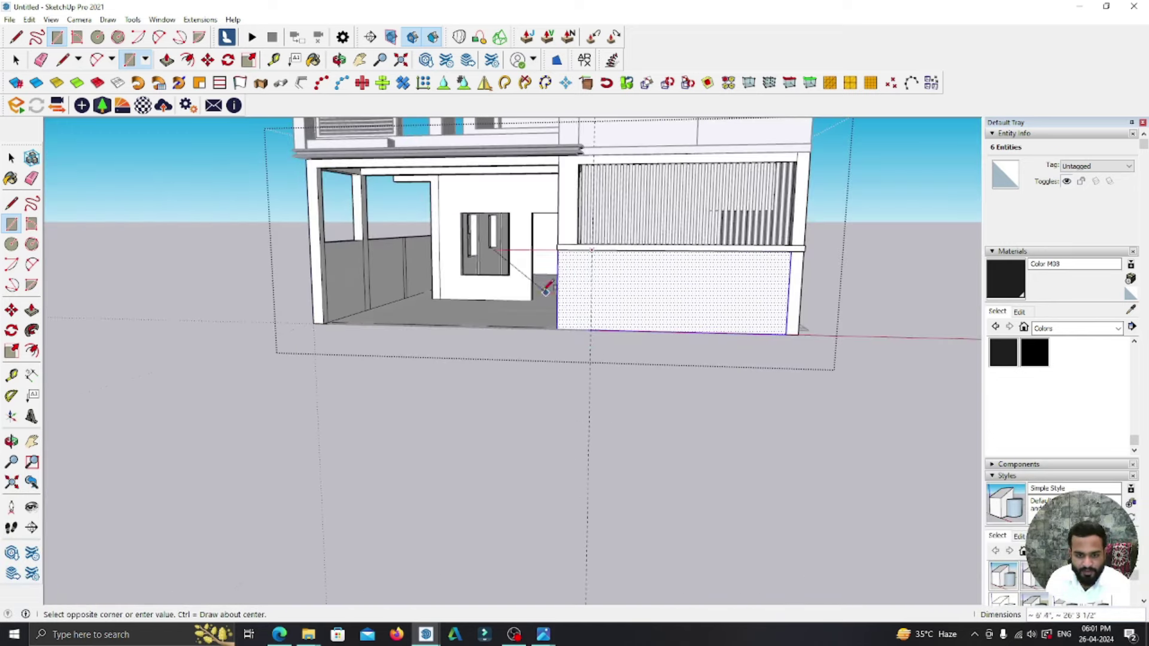
pyautogui.scroll(3, 574, 335)
pyautogui.scroll(2, 597, 455)
pyautogui.scroll(2, 601, 513)
pyautogui.scroll(1, 601, 514)
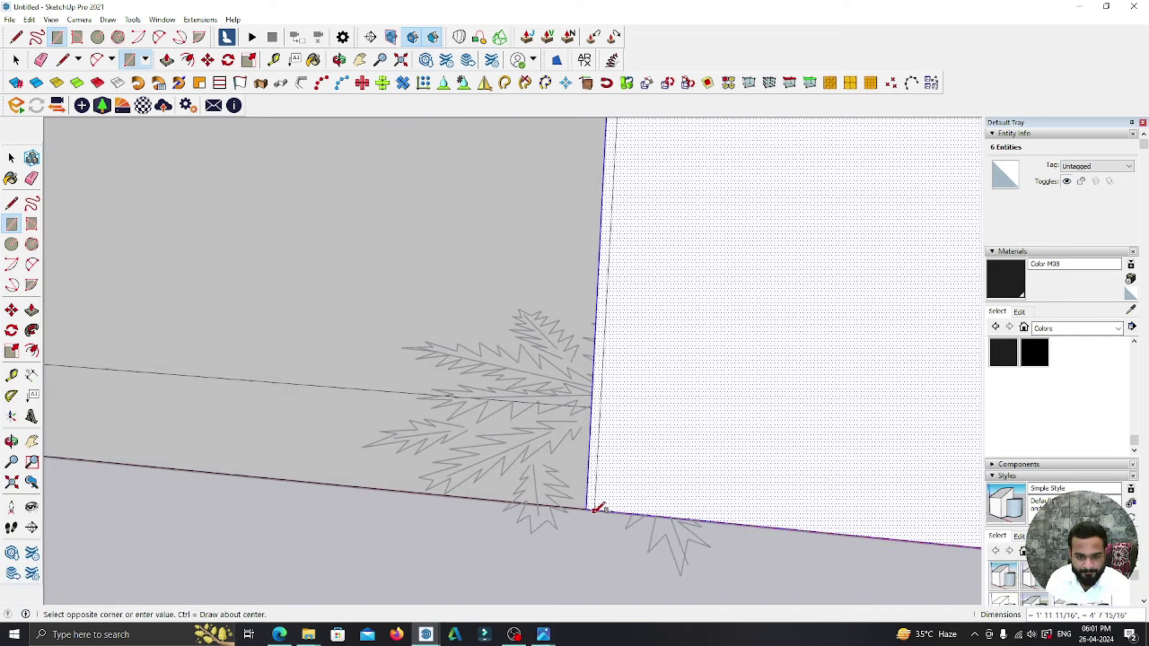
pyautogui.click(596, 509)
pyautogui.scroll(-2, 575, 497)
# - Push the new wall strip out by 2
pyautogui.press('p')
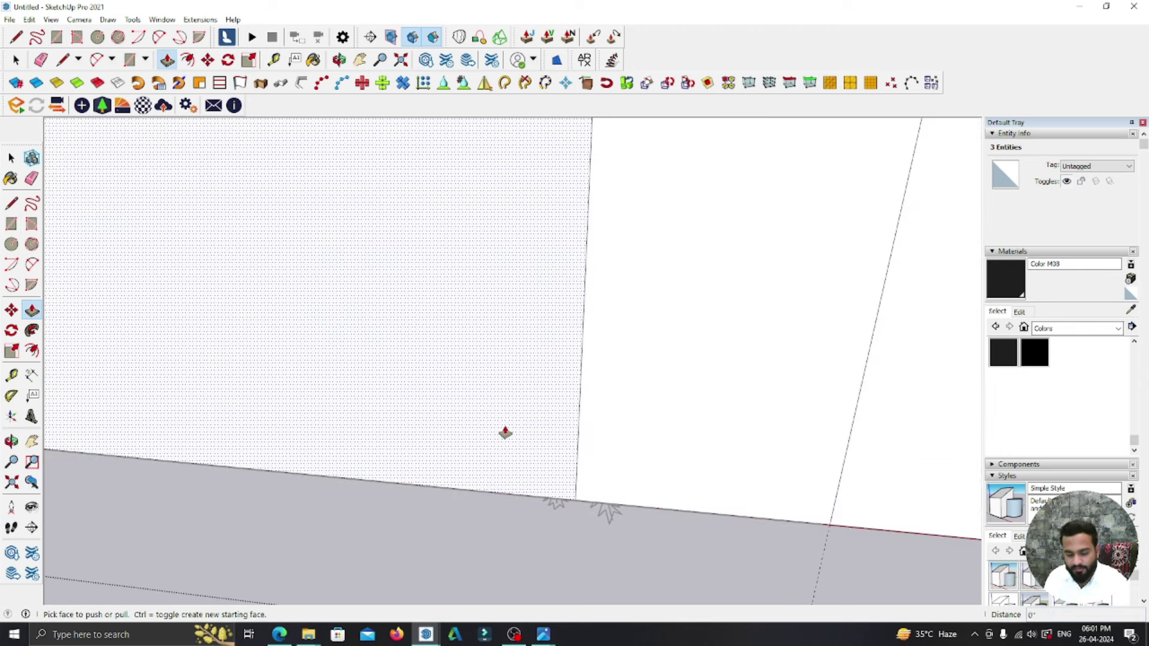
pyautogui.scroll(-3, 505, 437)
pyautogui.scroll(-3, 538, 461)
pyautogui.click(595, 479)
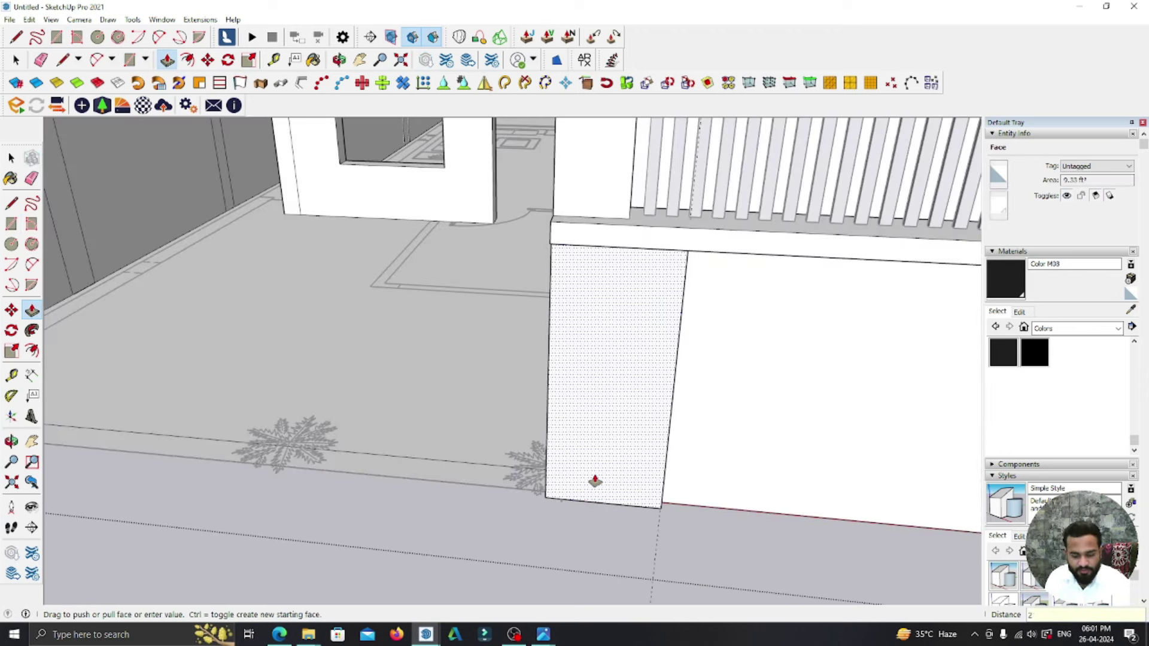
pyautogui.write("'")
pyautogui.press('Return')
# - Zoom out to the whole building with the Select tool active
pyautogui.press('e')
pyautogui.scroll(-3, 598, 512)
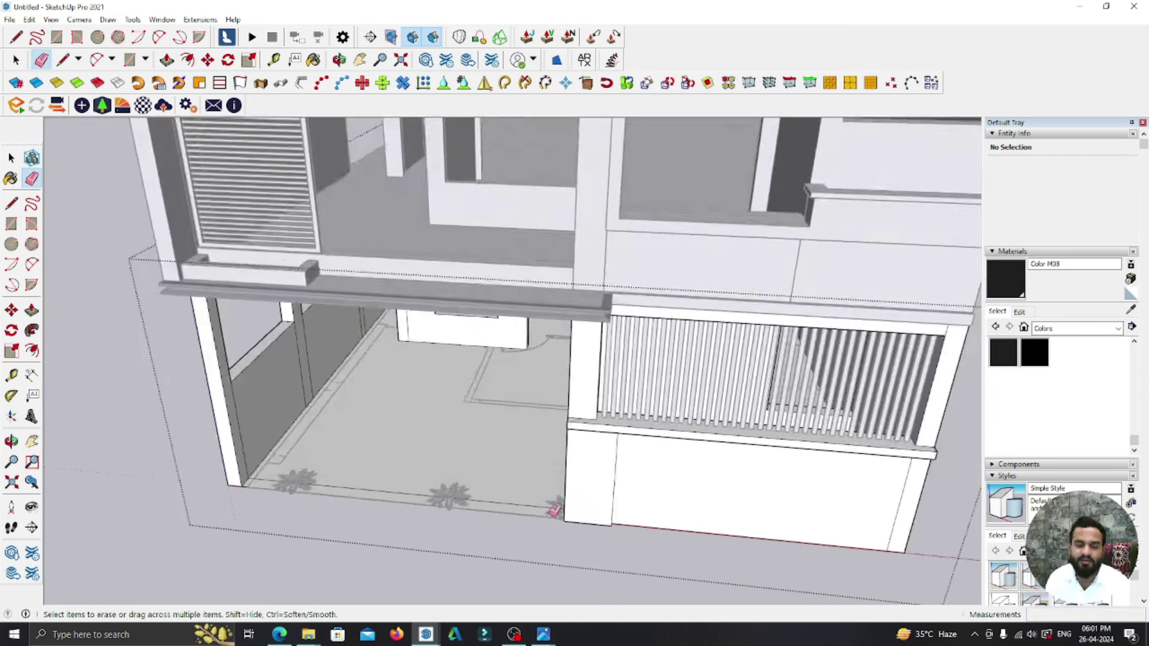
pyautogui.scroll(-3, 565, 513)
pyautogui.click(10, 158)
pyautogui.scroll(-3, 461, 412)
pyautogui.scroll(-3, 449, 419)
pyautogui.scroll(-2, 503, 495)
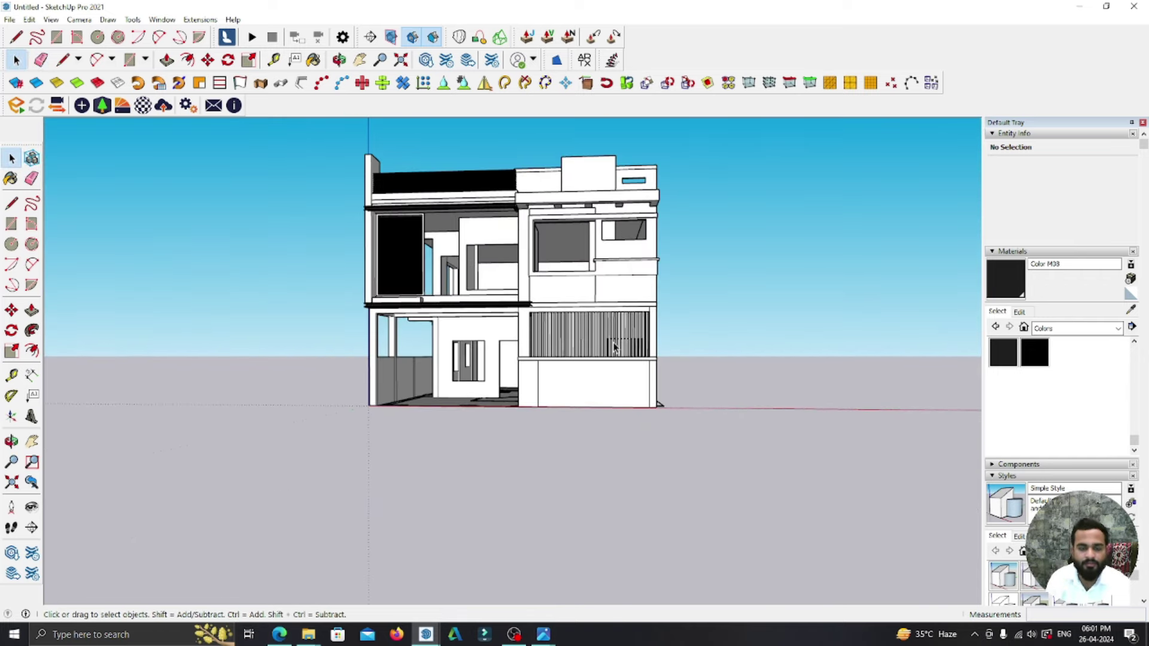
# - Orbit and zoom to look up under the upper slab of the house
pyautogui.scroll(5, 484, 223)
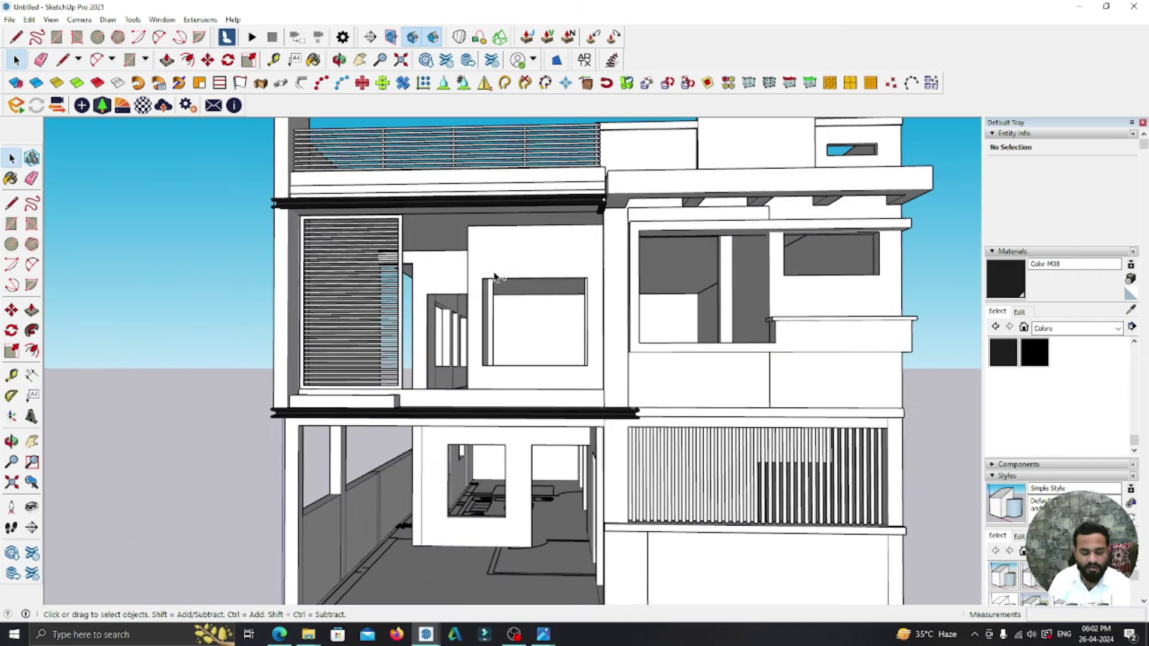
pyautogui.scroll(-3, 493, 271)
pyautogui.moveTo(512, 346); pyautogui.dragTo(558, 331, button='middle')
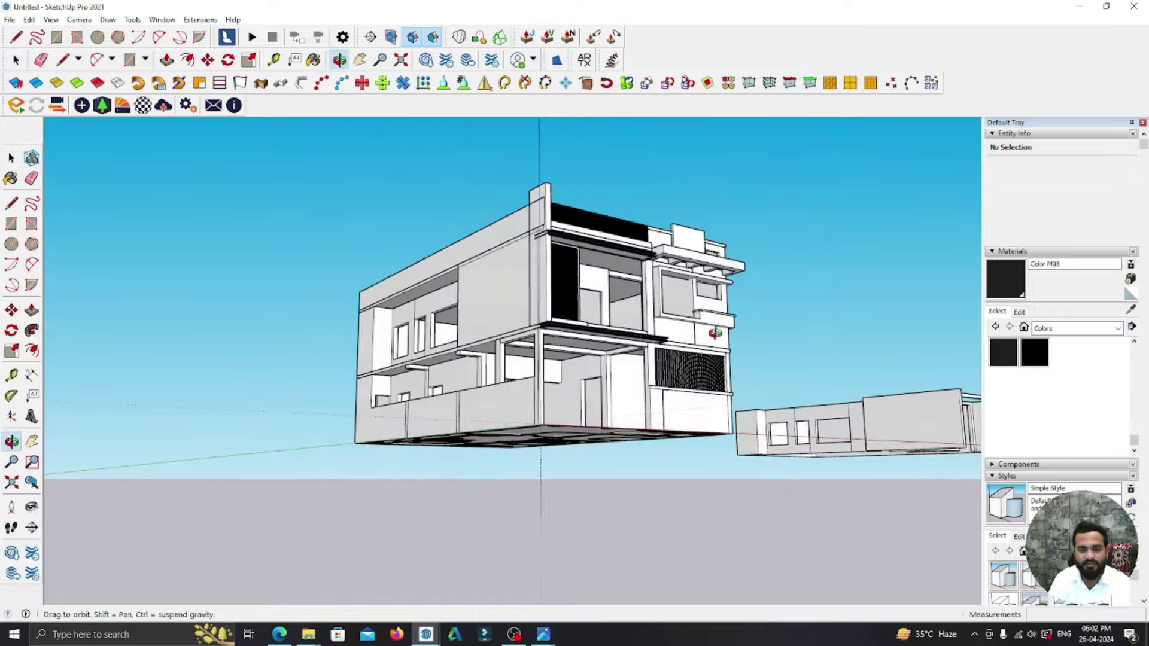
pyautogui.moveTo(557, 331); pyautogui.dragTo(602, 326)
pyautogui.scroll(2, 601, 326)
pyautogui.scroll(2, 605, 325)
pyautogui.scroll(2, 606, 323)
pyautogui.scroll(-3, 606, 323)
pyautogui.scroll(-3, 425, 338)
pyautogui.moveTo(425, 338); pyautogui.dragTo(428, 318)
pyautogui.scroll(3, 428, 317)
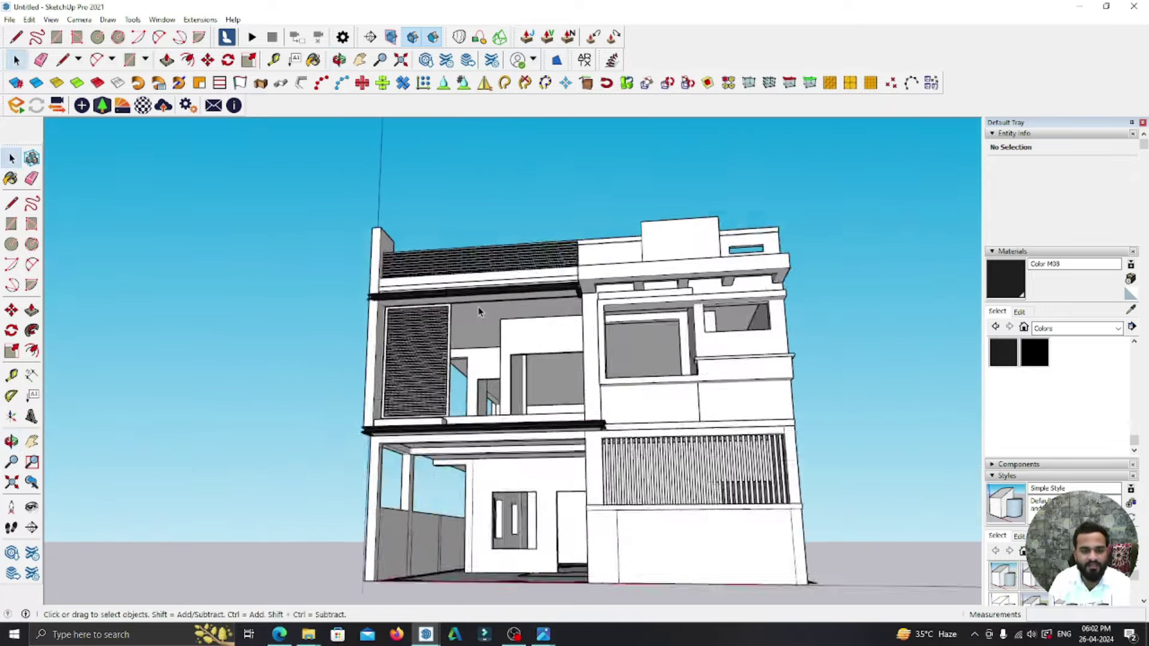
pyautogui.scroll(2, 429, 315)
pyautogui.scroll(-1, 429, 315)
pyautogui.scroll(5, 311, 166)
pyautogui.moveTo(311, 166)
pyautogui.mouseDown()
pyautogui.moveTo(748, 333)
pyautogui.moveTo(759, 320)
pyautogui.mouseUp()
pyautogui.scroll(2, 740, 309)
pyautogui.scroll(2, 740, 309)
# - Pull the underside slab face outward over the first-floor front
pyautogui.press('space')
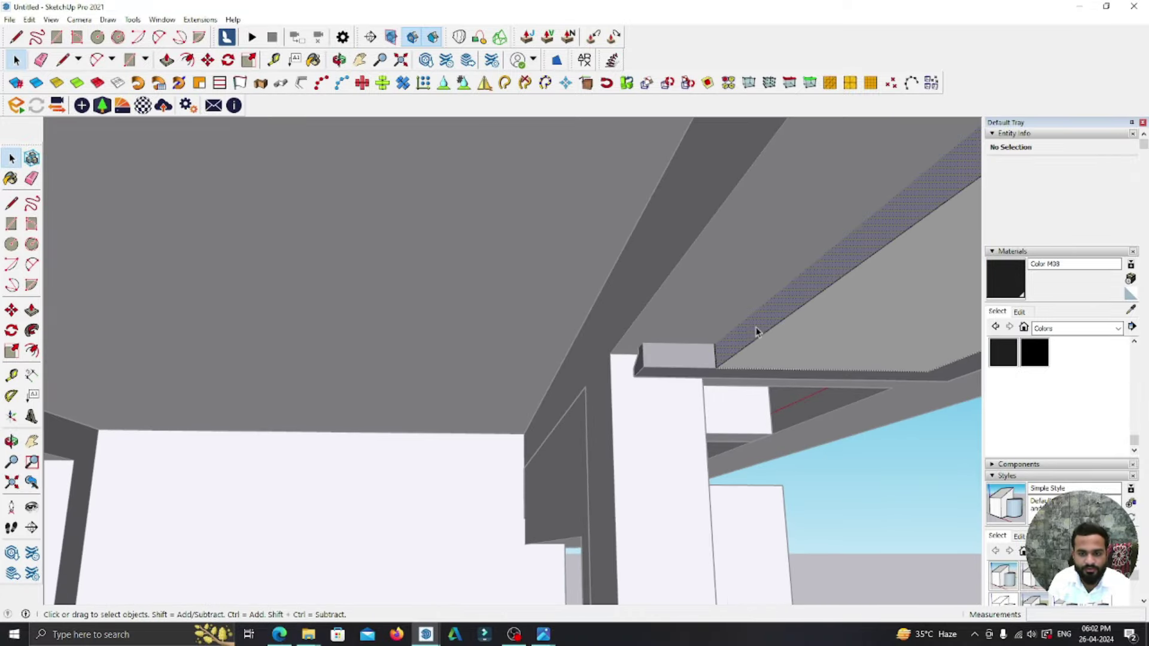
pyautogui.click(755, 328)
pyautogui.press('p')
pyautogui.scroll(-2, 609, 359)
pyautogui.moveTo(609, 359); pyautogui.dragTo(226, 303, button='middle')
pyautogui.scroll(-2, 329, 275)
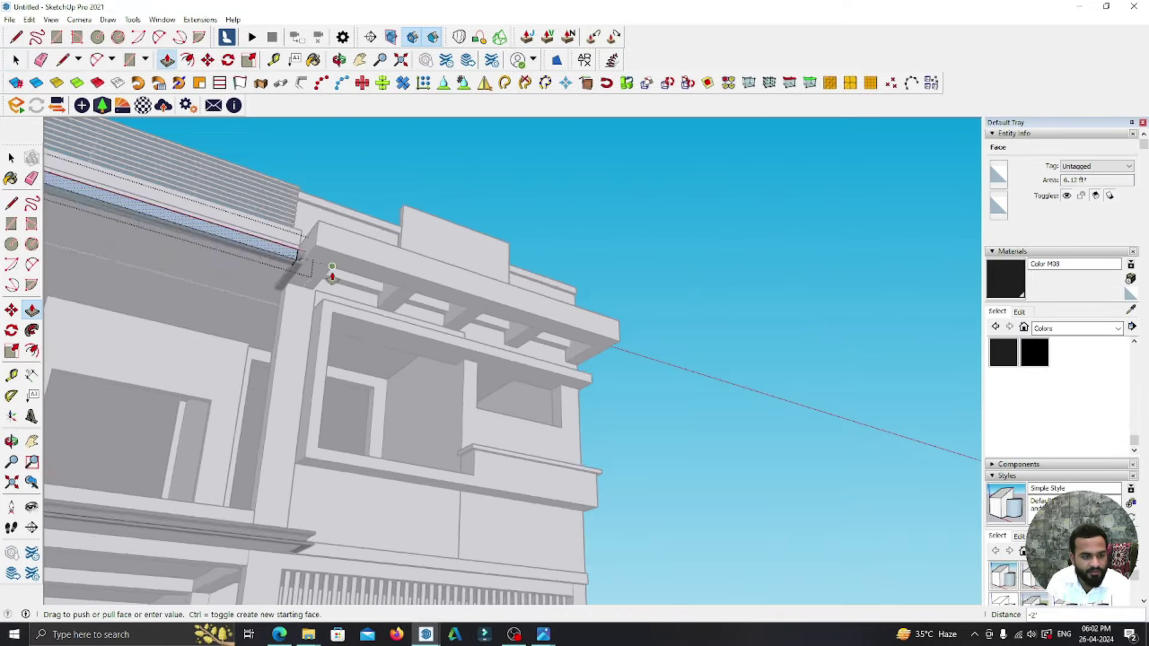
pyautogui.scroll(-3, 201, 372)
# - Orbit around the slab, louvred wall and pillar to check the extension from below
pyautogui.moveTo(153, 366); pyautogui.dragTo(102, 410, button='middle')
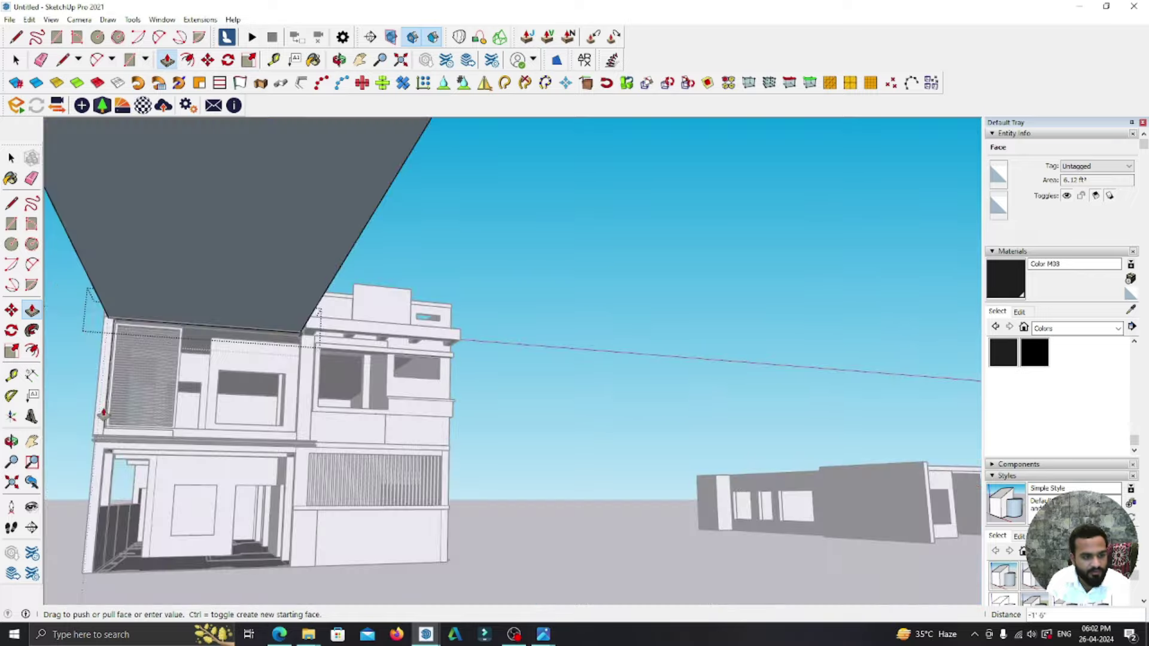
pyautogui.scroll(4, 184, 390)
pyautogui.scroll(-3, 441, 295)
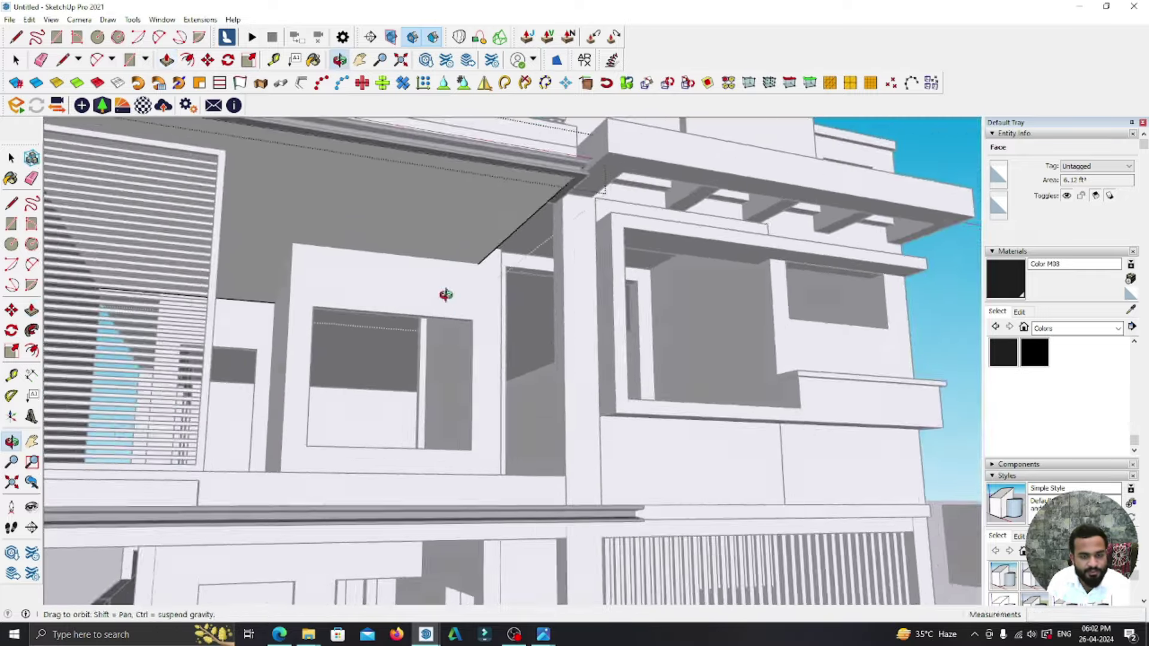
pyautogui.scroll(2, 531, 252)
pyautogui.moveTo(531, 252); pyautogui.dragTo(533, 243, button='middle')
pyautogui.scroll(2, 498, 209)
pyautogui.scroll(3, 497, 209)
pyautogui.moveTo(538, 184)
pyautogui.mouseDown(button='middle')
pyautogui.moveTo(705, 180)
pyautogui.moveTo(614, 177)
pyautogui.mouseUp(button='middle')
pyautogui.scroll(2, 697, 205)
pyautogui.scroll(-3, 615, 176)
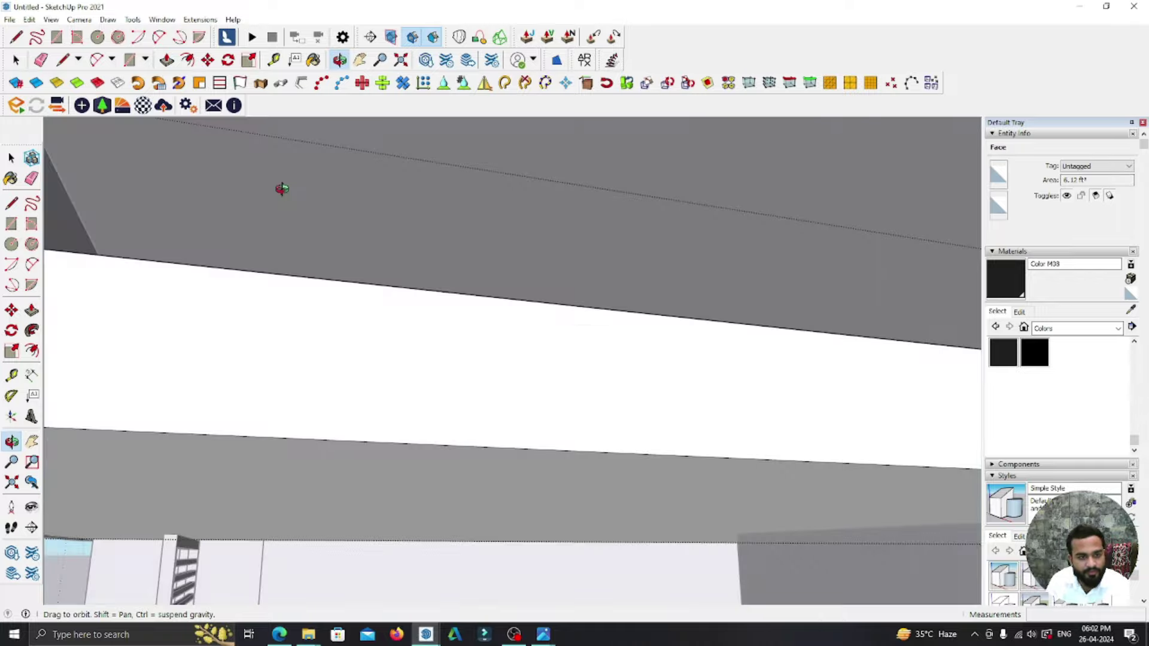
pyautogui.scroll(2, 283, 187)
# - Draw a dividing line on the slab and pull the slab edge face outward
pyautogui.press('p')
pyautogui.press('l')
pyautogui.scroll(1, 141, 319)
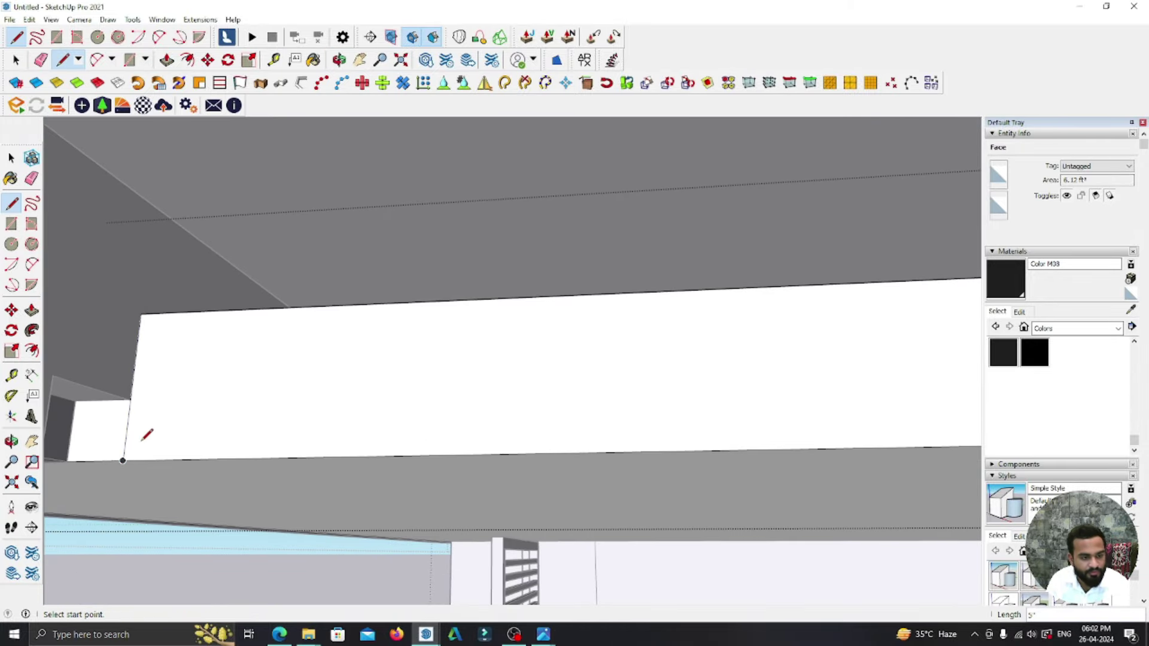
pyautogui.press('p')
pyautogui.click(172, 411)
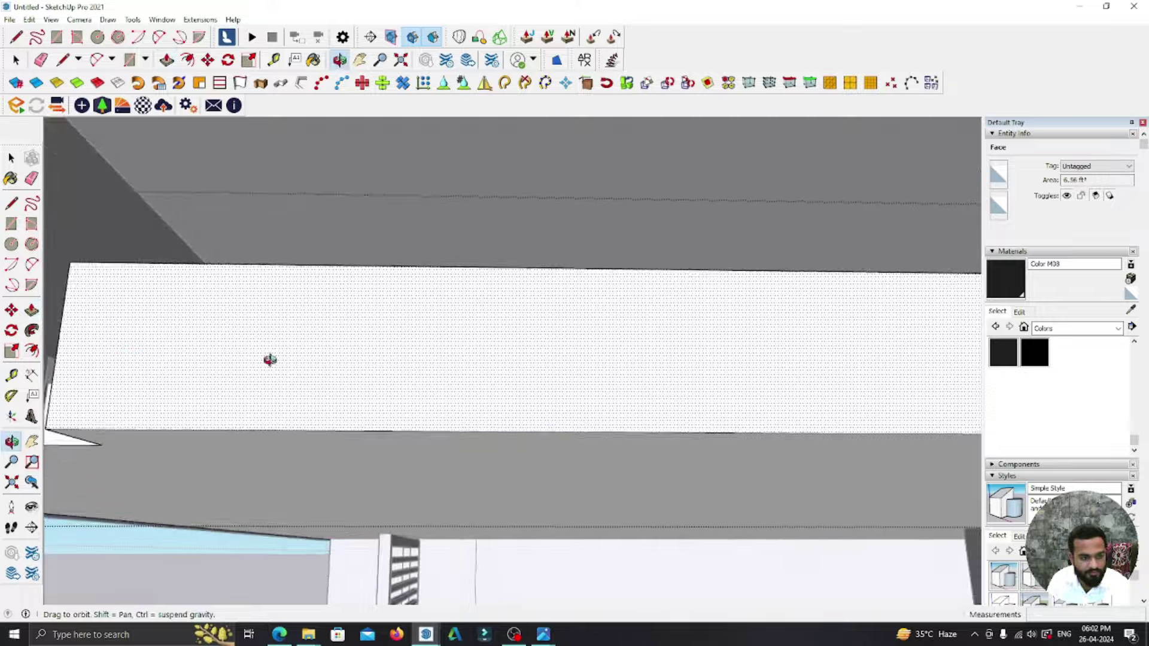
pyautogui.scroll(3, 631, 361)
pyautogui.scroll(-3, 610, 362)
pyautogui.scroll(-3, 591, 362)
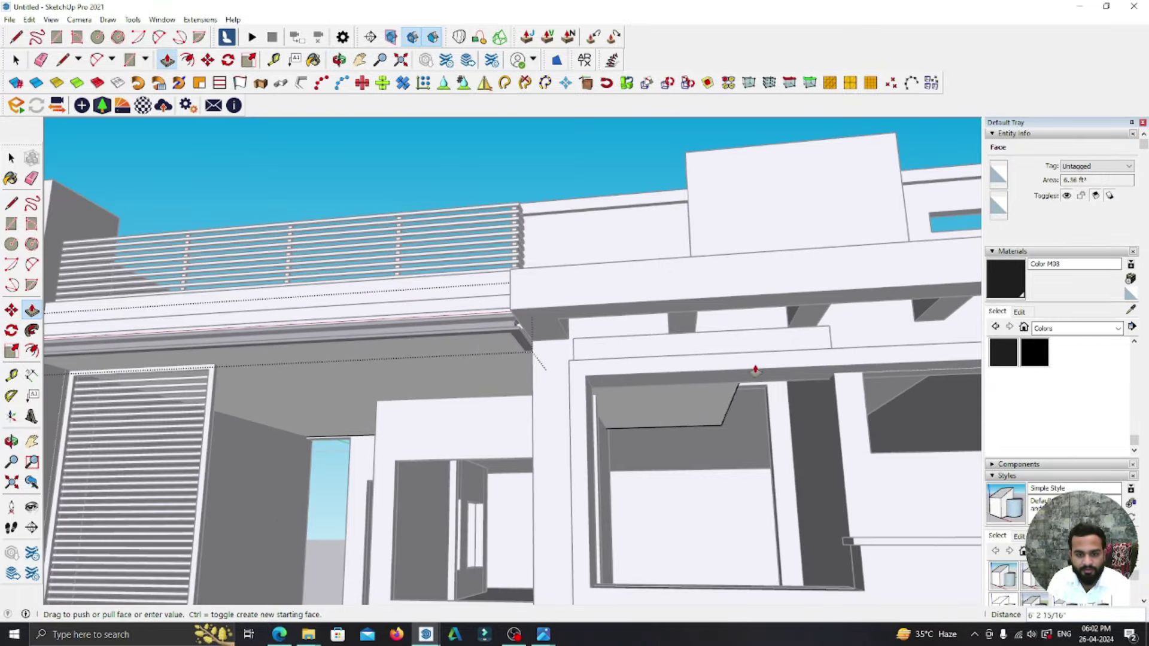
pyautogui.scroll(-3, 640, 361)
pyautogui.scroll(3, 809, 377)
pyautogui.moveTo(827, 376)
pyautogui.mouseDown(button='middle')
pyautogui.moveTo(526, 373)
pyautogui.moveTo(808, 398)
pyautogui.moveTo(462, 406)
pyautogui.moveTo(516, 413)
pyautogui.moveTo(243, 375)
pyautogui.moveTo(128, 321)
pyautogui.moveTo(464, 367)
pyautogui.moveTo(199, 357)
pyautogui.mouseUp(button='middle')
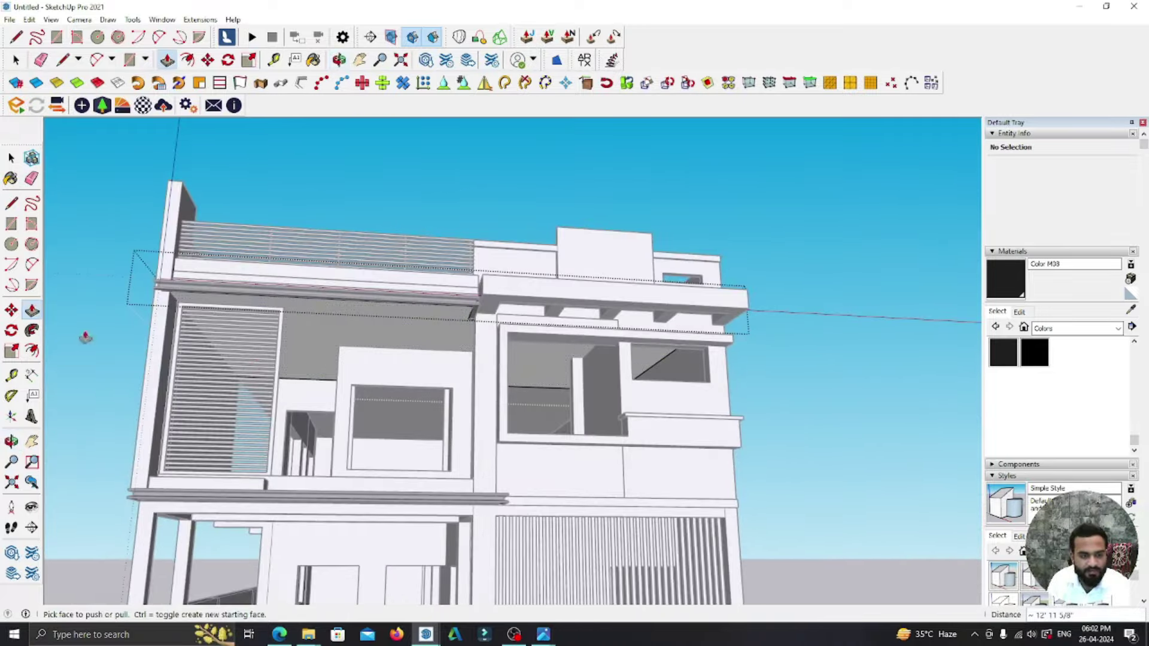
pyautogui.click(11, 158)
# - Finish the rectangle spanning the ground-floor porch ceiling
pyautogui.scroll(-3, 317, 308)
pyautogui.scroll(3, 300, 335)
pyautogui.scroll(5, 281, 353)
pyautogui.scroll(-2, 280, 353)
pyautogui.scroll(-3, 419, 298)
pyautogui.scroll(-3, 479, 297)
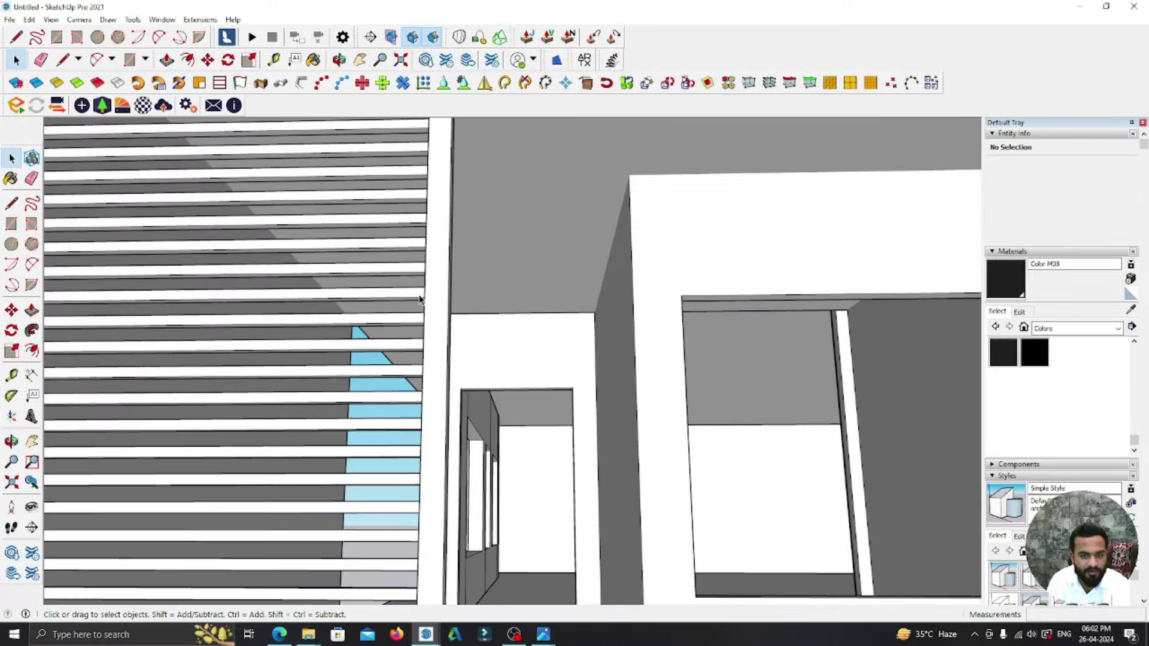
pyautogui.scroll(-3, 540, 298)
pyautogui.scroll(-2, 540, 298)
pyautogui.scroll(5, 469, 428)
pyautogui.scroll(1, 477, 437)
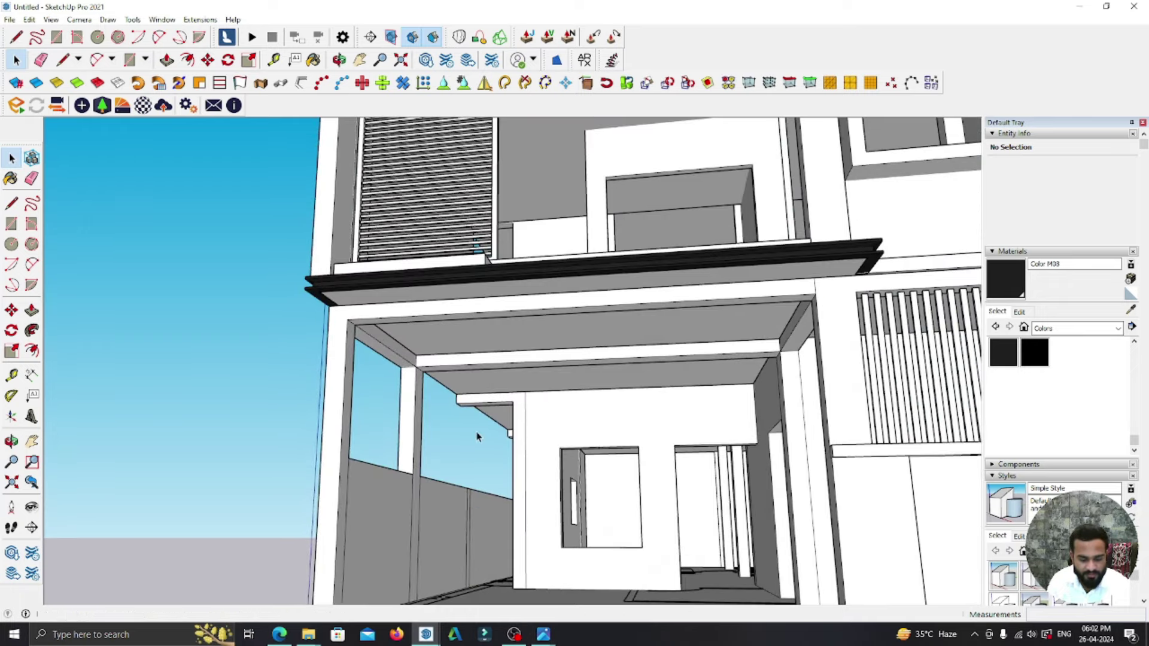
pyautogui.scroll(2, 473, 413)
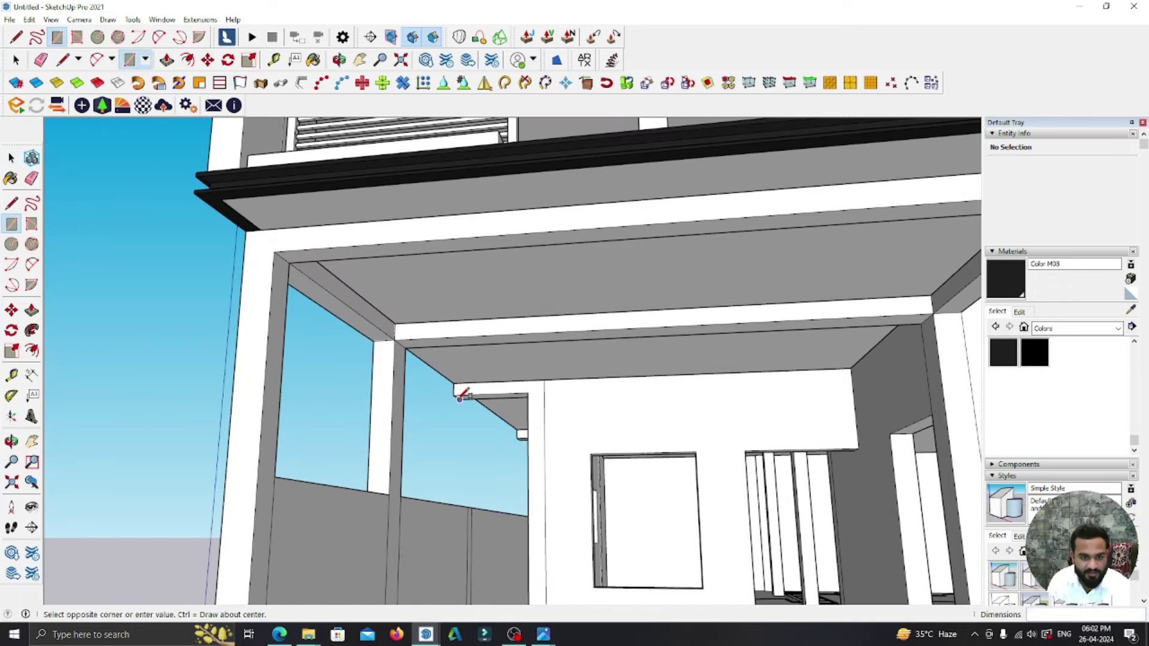
pyautogui.scroll(-3, 573, 366)
pyautogui.scroll(1, 815, 329)
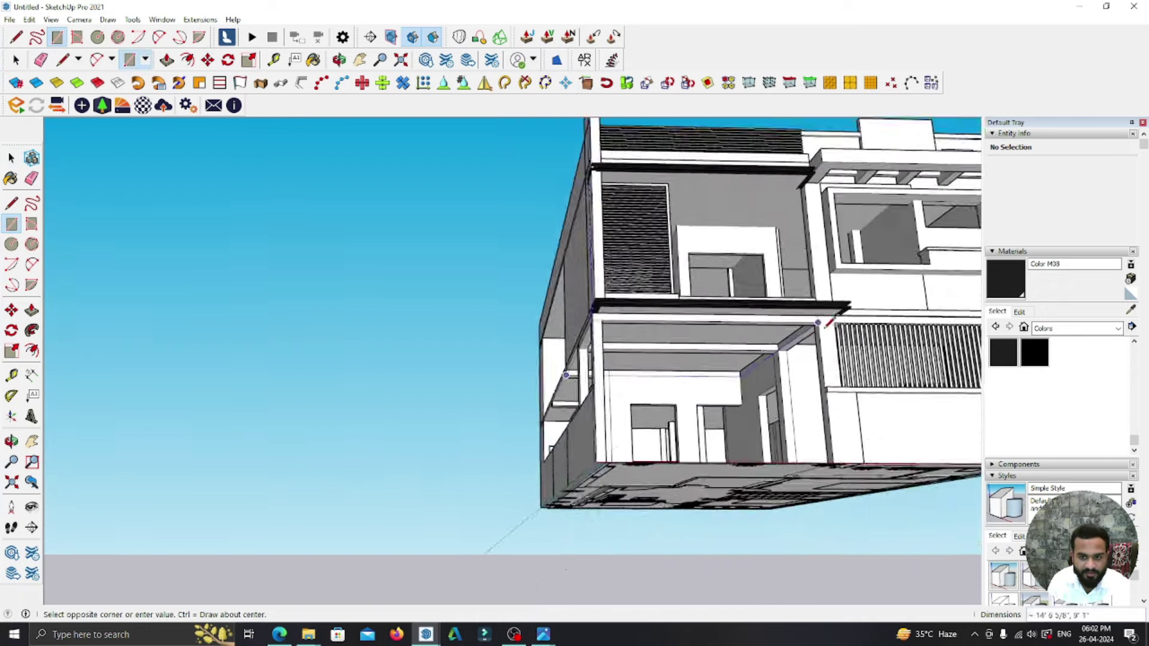
pyautogui.scroll(2, 816, 328)
pyautogui.scroll(2, 808, 329)
pyautogui.click(802, 333)
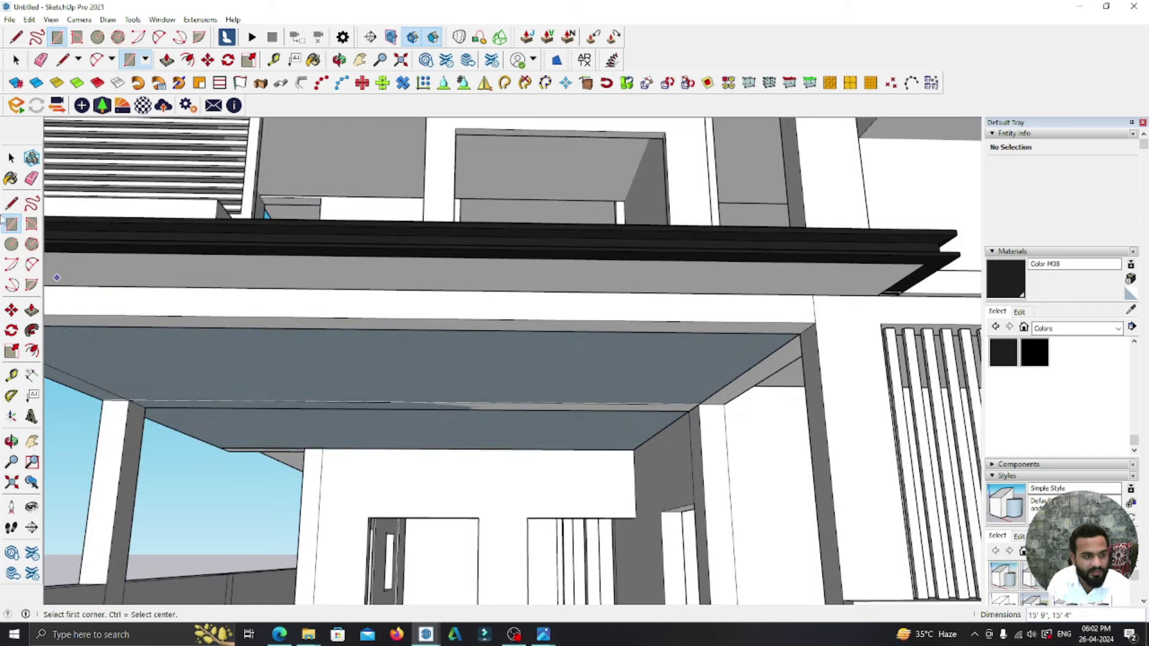
# - Select the new ceiling face with its edges and make it a group
pyautogui.press('space')
pyautogui.doubleClick(314, 341)
pyautogui.rightClick(314, 341)
pyautogui.click(359, 445)
# - Push/Pull the grouped ceiling panel to 1/2 inch thick
pyautogui.moveTo(379, 432); pyautogui.dragTo(379, 381, button='middle')
pyautogui.press('p')
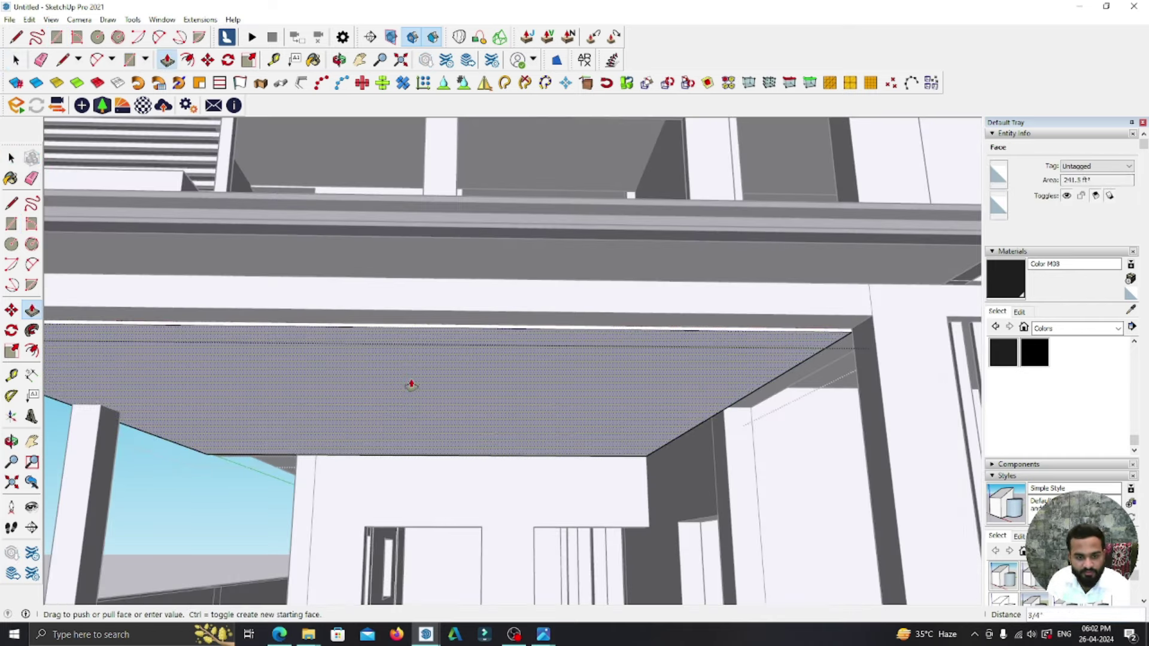
pyautogui.scroll(2, 412, 385)
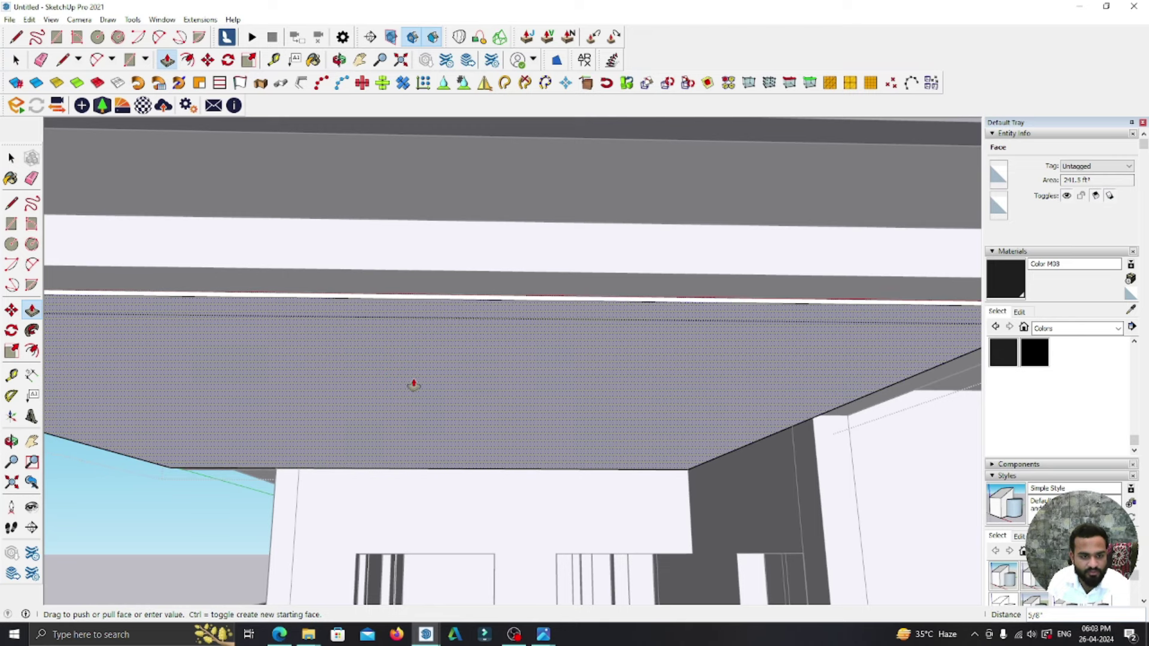
pyautogui.click(414, 383)
pyautogui.press('space')
# - Review the porch panel from below and bring up the Enscape material library
pyautogui.scroll(-3, 610, 347)
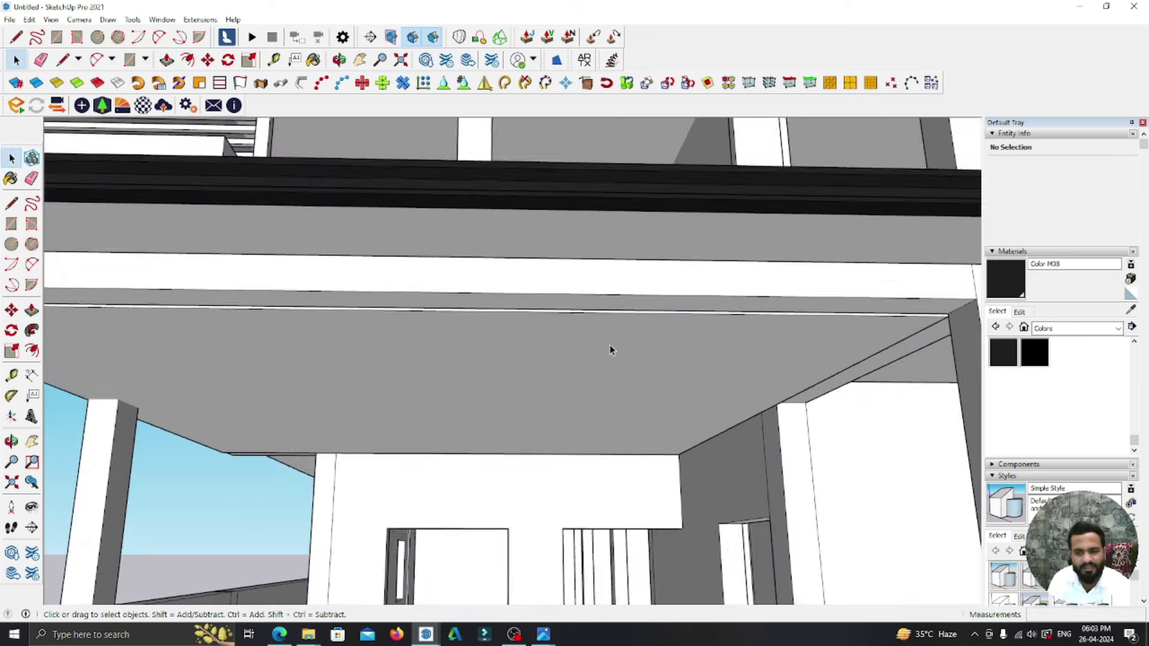
pyautogui.scroll(-3, 596, 337)
pyautogui.scroll(-1, 510, 444)
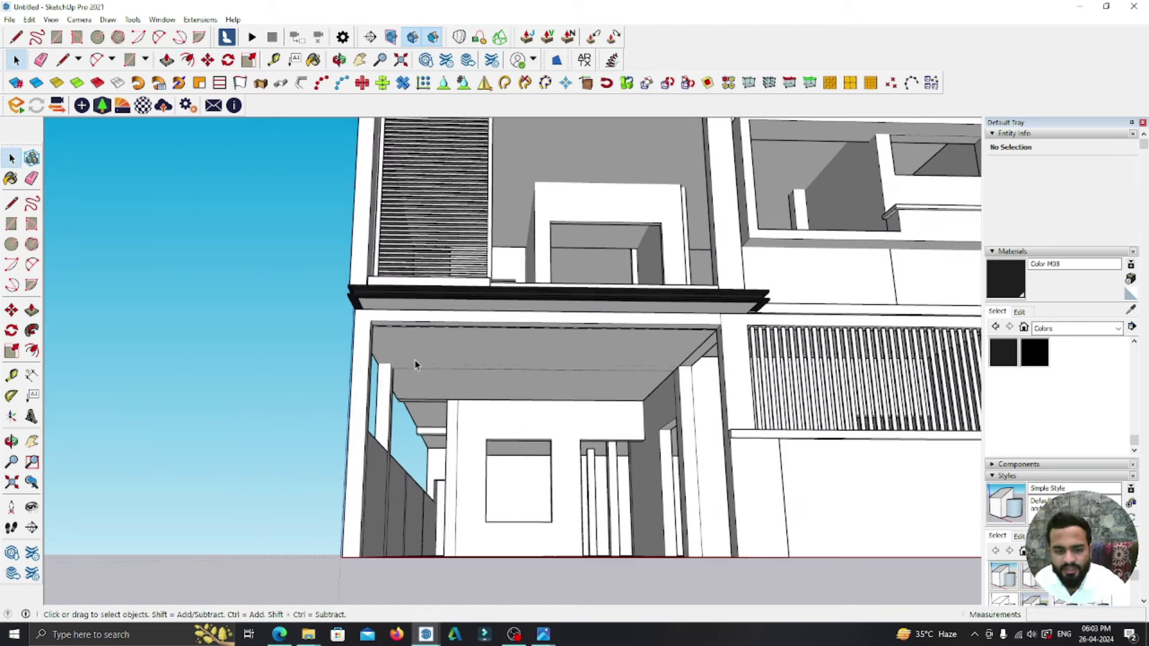
pyautogui.scroll(-2, 415, 360)
pyautogui.moveTo(552, 377); pyautogui.dragTo(539, 321, button='middle')
pyautogui.scroll(-2, 546, 355)
pyautogui.scroll(2, 543, 315)
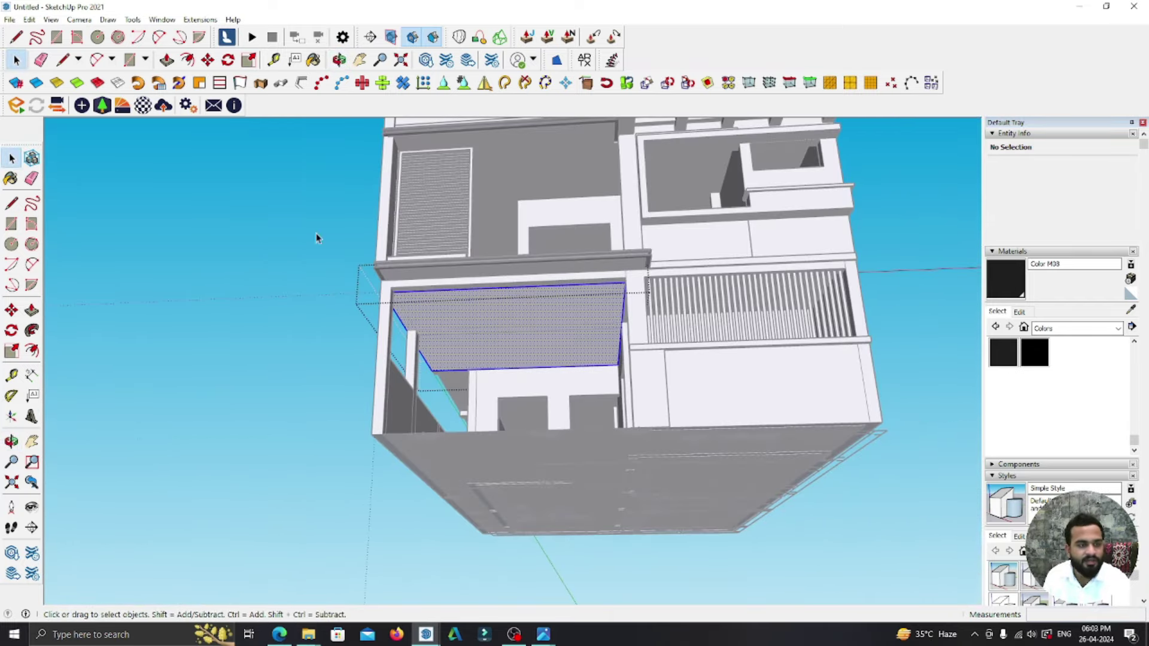
pyautogui.click(123, 113)
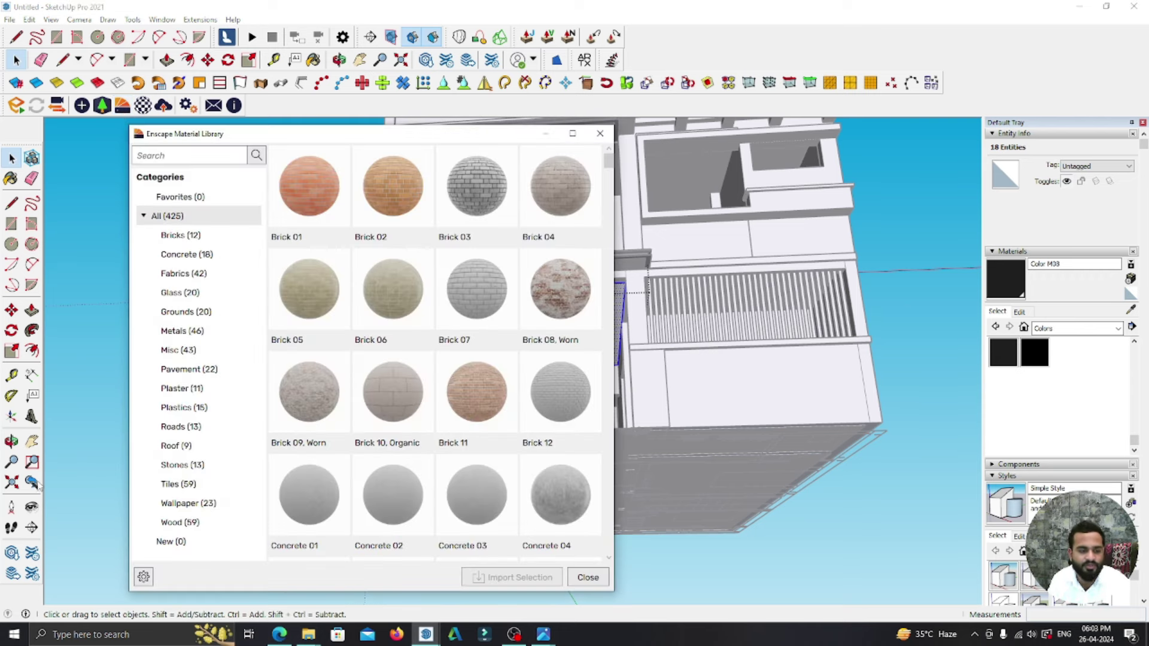
pyautogui.click(156, 518)
pyautogui.scroll(-2, 383, 374)
pyautogui.scroll(-2, 383, 371)
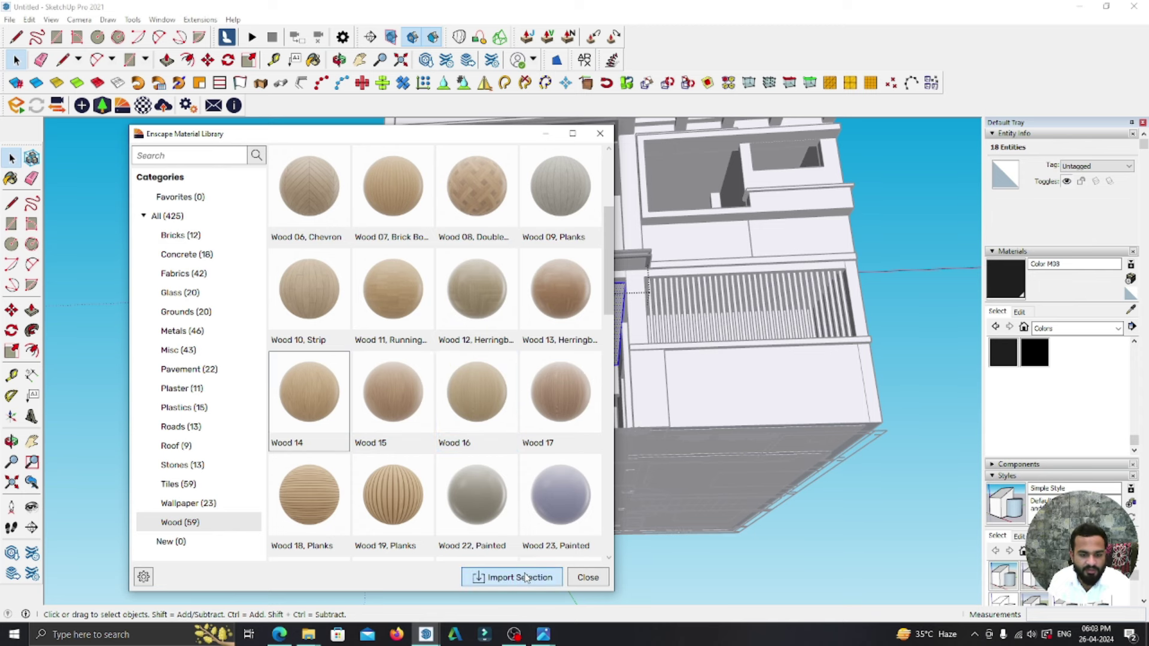
pyautogui.click(525, 578)
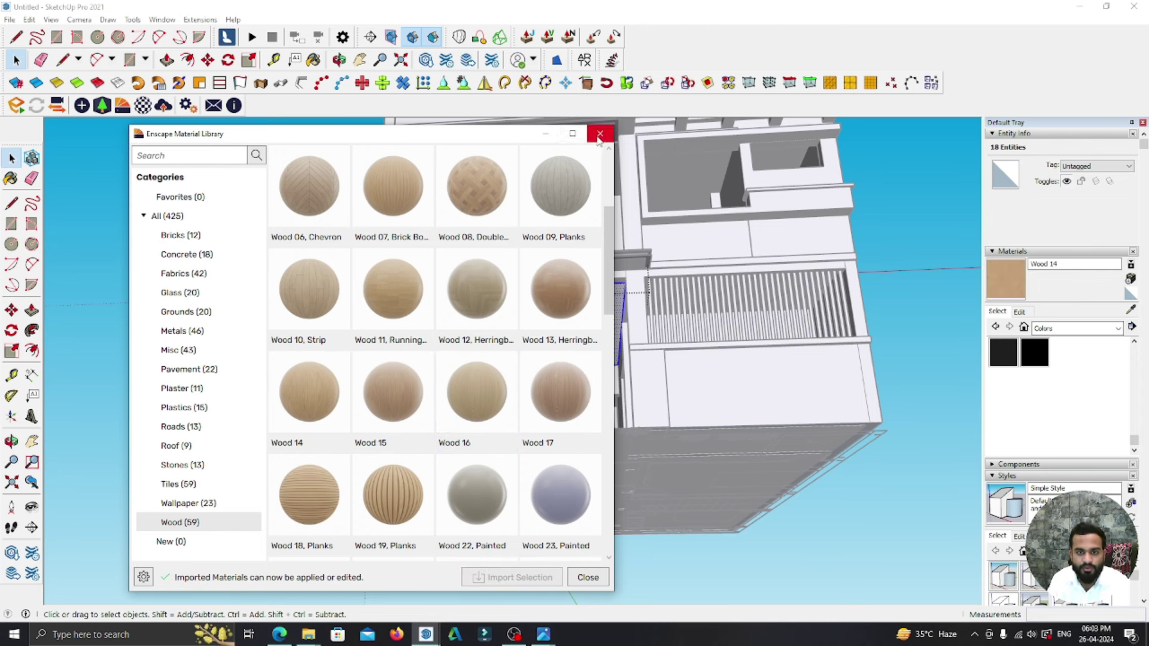
pyautogui.click(599, 134)
pyautogui.click(1020, 288)
pyautogui.click(601, 304)
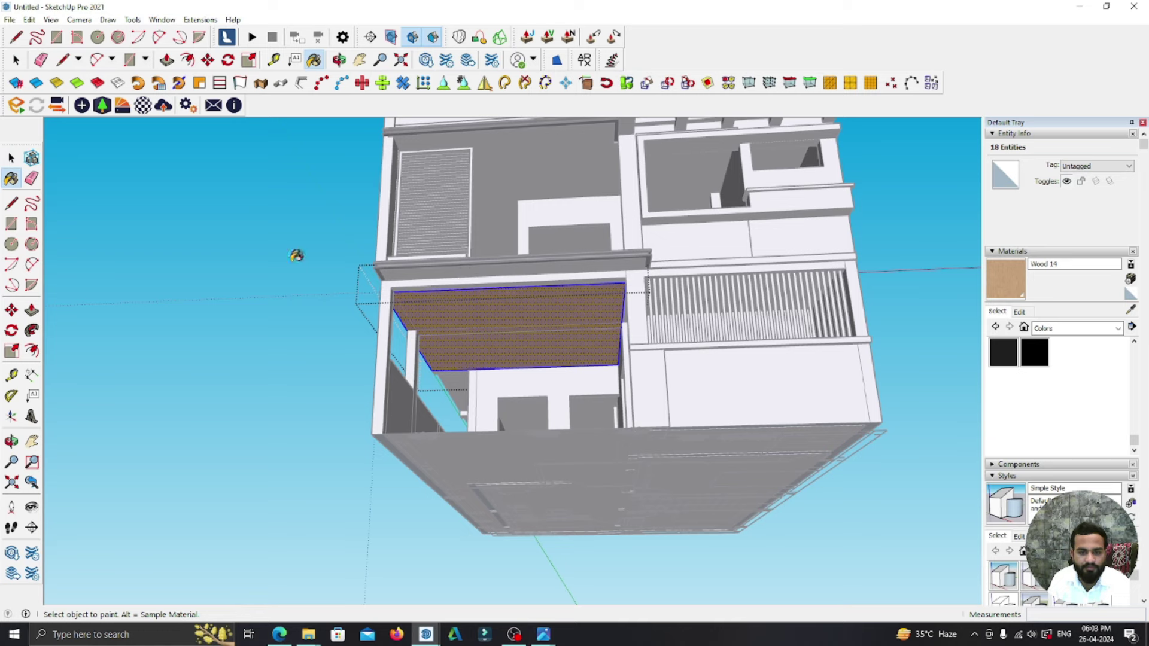
pyautogui.click(11, 158)
pyautogui.click(501, 173)
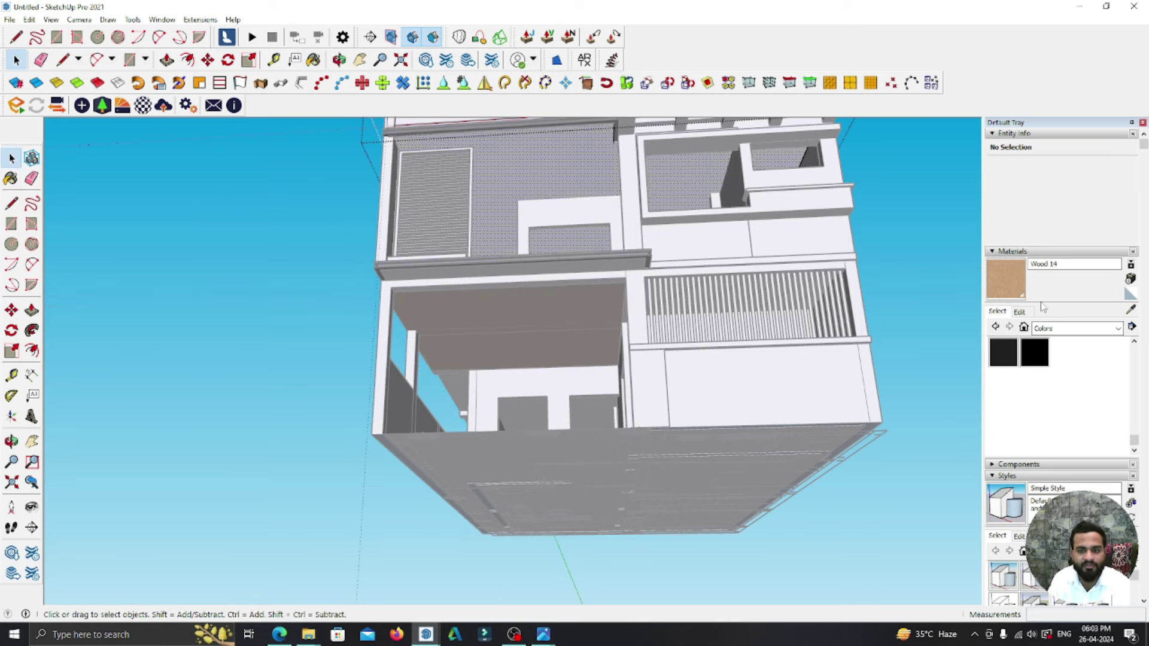
pyautogui.click(997, 276)
pyautogui.click(497, 177)
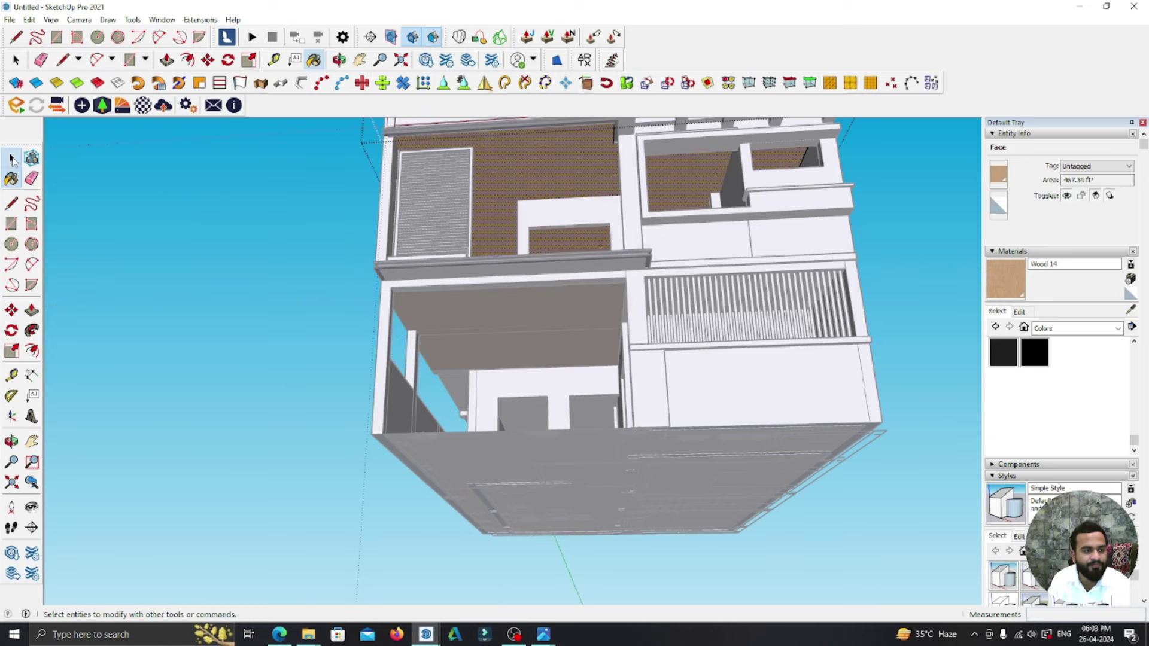
pyautogui.click(10, 158)
pyautogui.moveTo(479, 329); pyautogui.dragTo(599, 269, button='middle')
pyautogui.scroll(-3, 599, 270)
pyautogui.scroll(5, 627, 261)
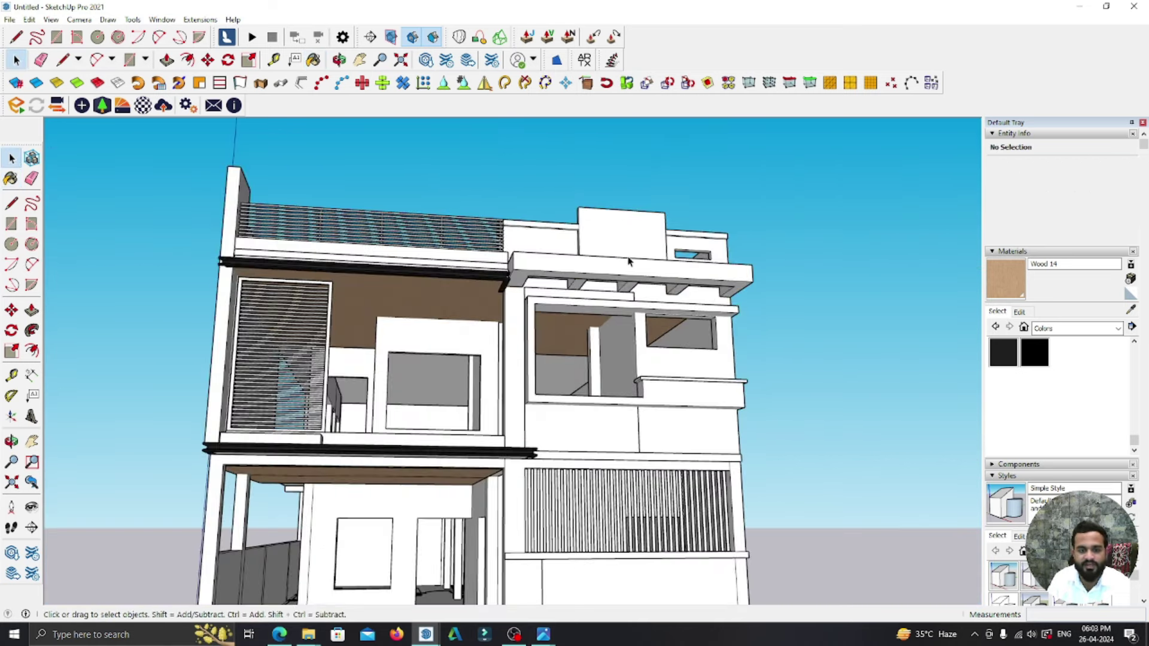
pyautogui.scroll(3, 626, 262)
# - Copy the wood-ceiling edge twice with Move+Ctrl to outline a thin strip
pyautogui.moveTo(627, 261); pyautogui.dragTo(200, 239, button='middle')
pyautogui.scroll(3, 289, 334)
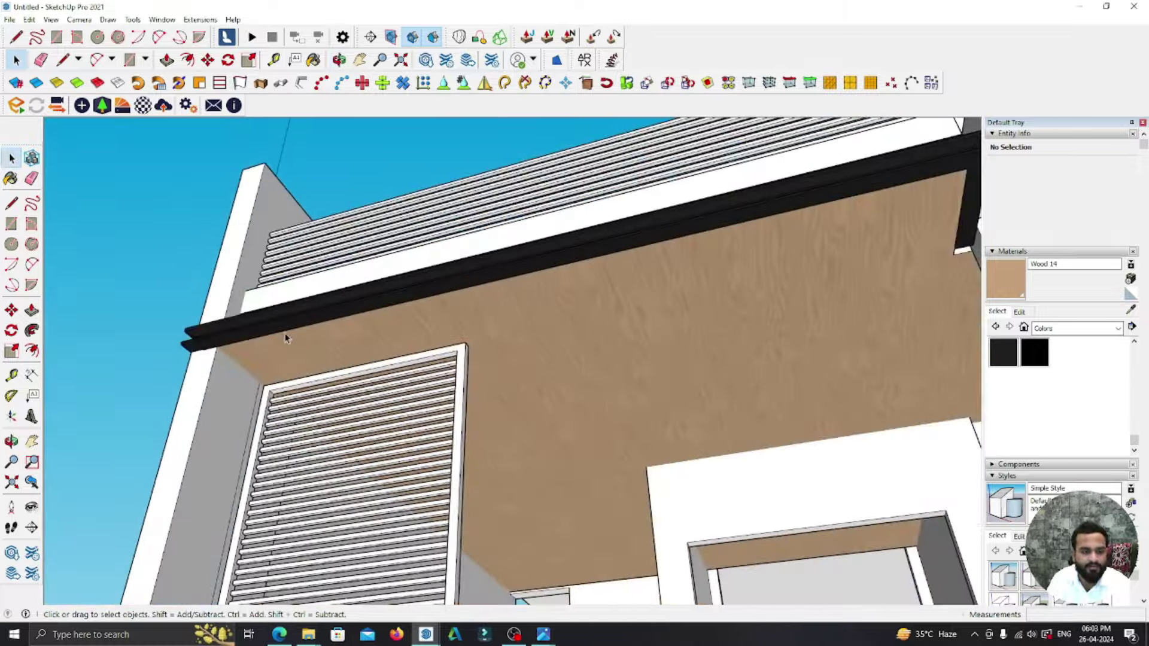
pyautogui.moveTo(922, 256); pyautogui.dragTo(718, 359, button='middle')
pyautogui.scroll(-5, 644, 465)
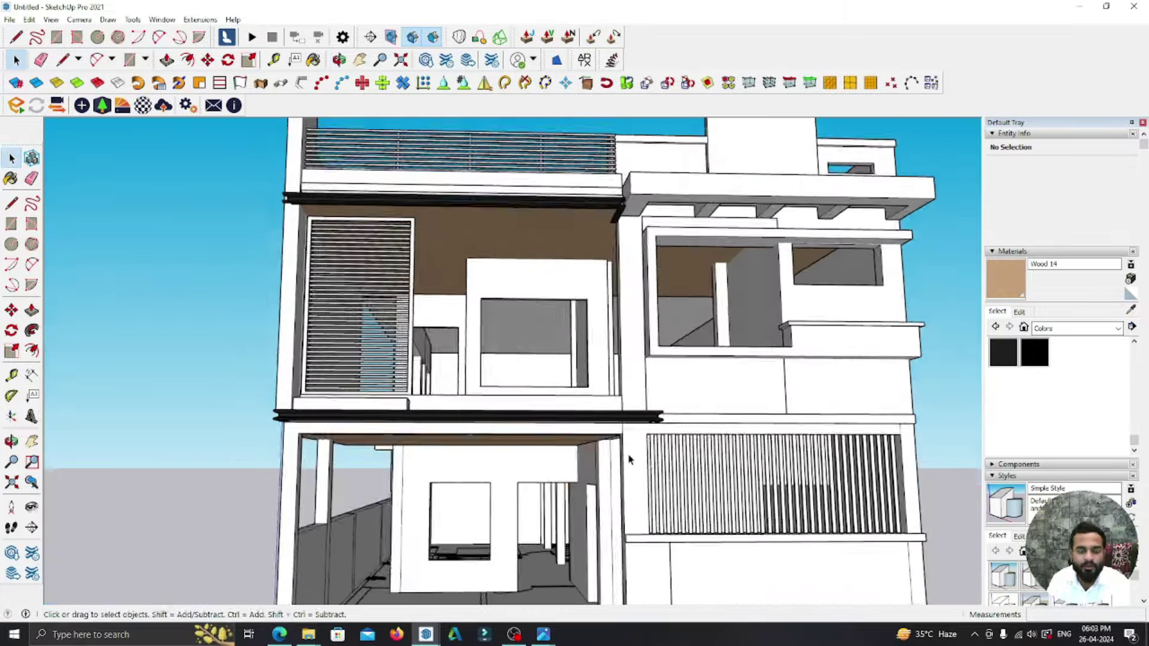
pyautogui.moveTo(620, 458); pyautogui.dragTo(582, 371, button='middle')
pyautogui.scroll(-5, 582, 371)
pyautogui.scroll(5, 526, 346)
pyautogui.scroll(3, 490, 333)
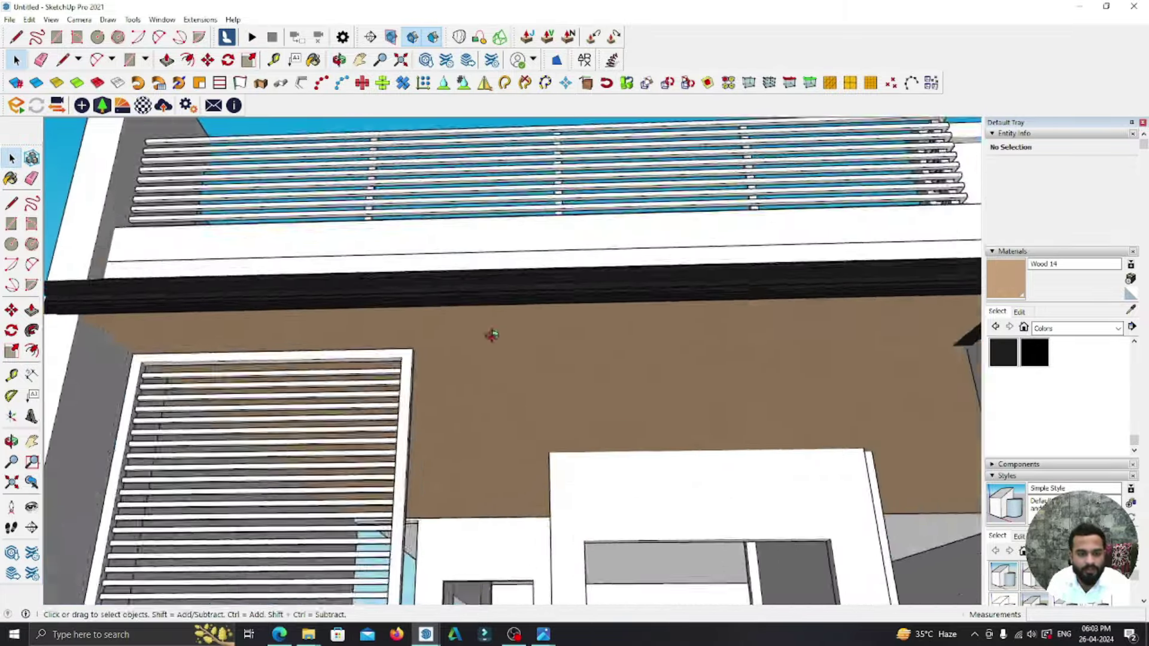
pyautogui.scroll(2, 446, 320)
pyautogui.scroll(1, 446, 321)
pyautogui.scroll(2, 447, 311)
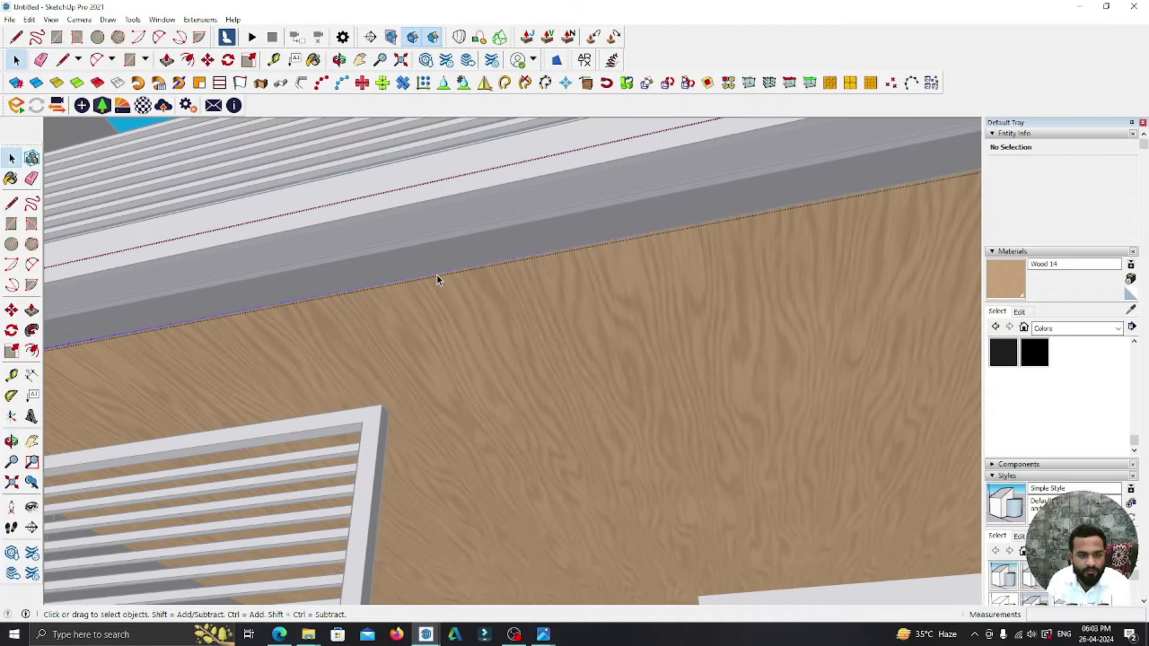
pyautogui.click(437, 280)
pyautogui.press('m')
pyautogui.scroll(1, 452, 275)
pyautogui.click(452, 268)
pyautogui.press('ctrl')
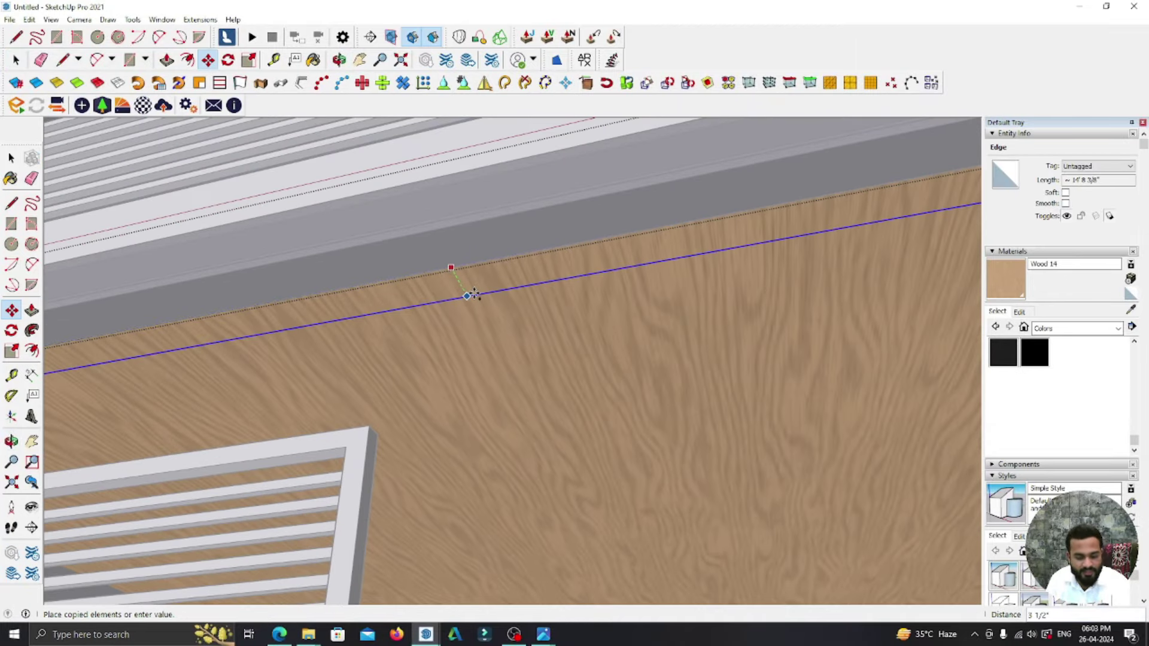
pyautogui.write('1')
pyautogui.press('Return')
pyautogui.scroll(2, 489, 323)
pyautogui.click(493, 342)
pyautogui.press('ctrl')
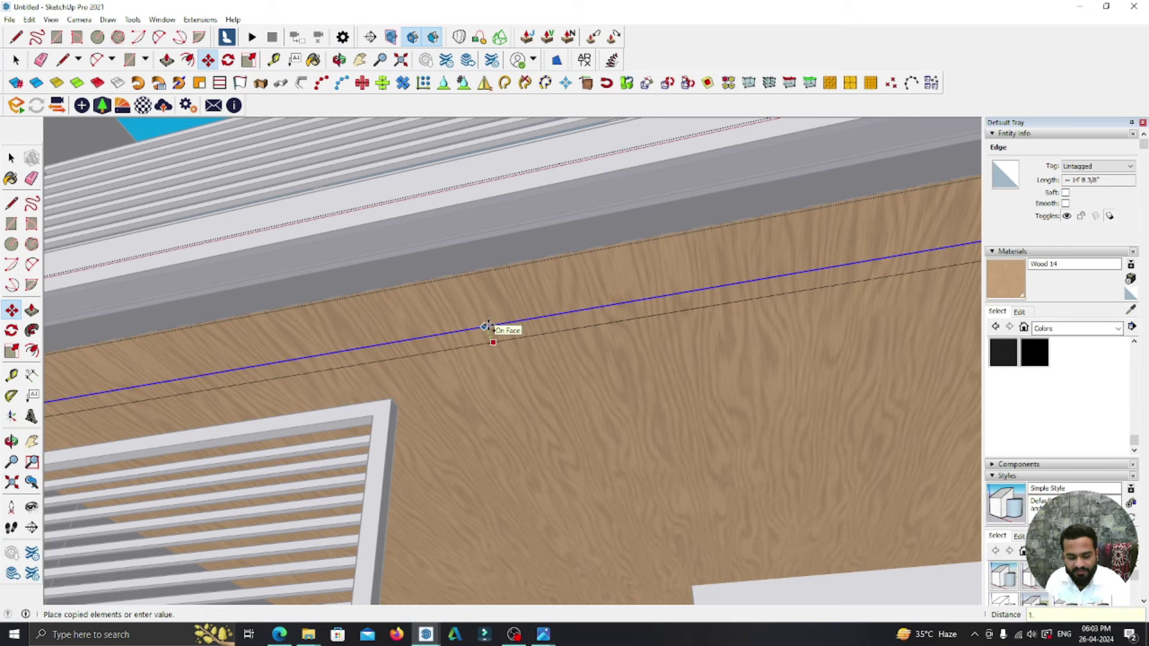
pyautogui.press('Return')
# - Paint the thin ceiling strip with the orange Color C03 material
pyautogui.moveTo(488, 326)
pyautogui.mouseDown(button='middle')
pyautogui.moveTo(348, 297)
pyautogui.moveTo(473, 317)
pyautogui.mouseUp(button='middle')
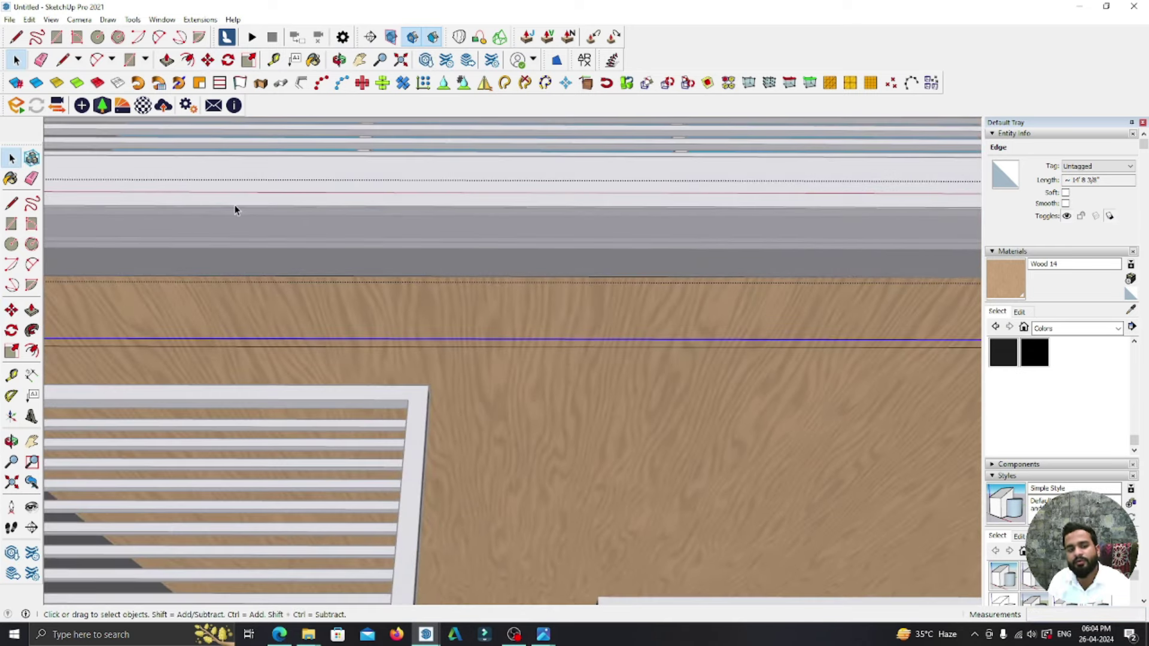
pyautogui.scroll(-1, 236, 209)
pyautogui.scroll(-3, 323, 218)
pyautogui.moveTo(426, 251); pyautogui.dragTo(238, 261, button='middle')
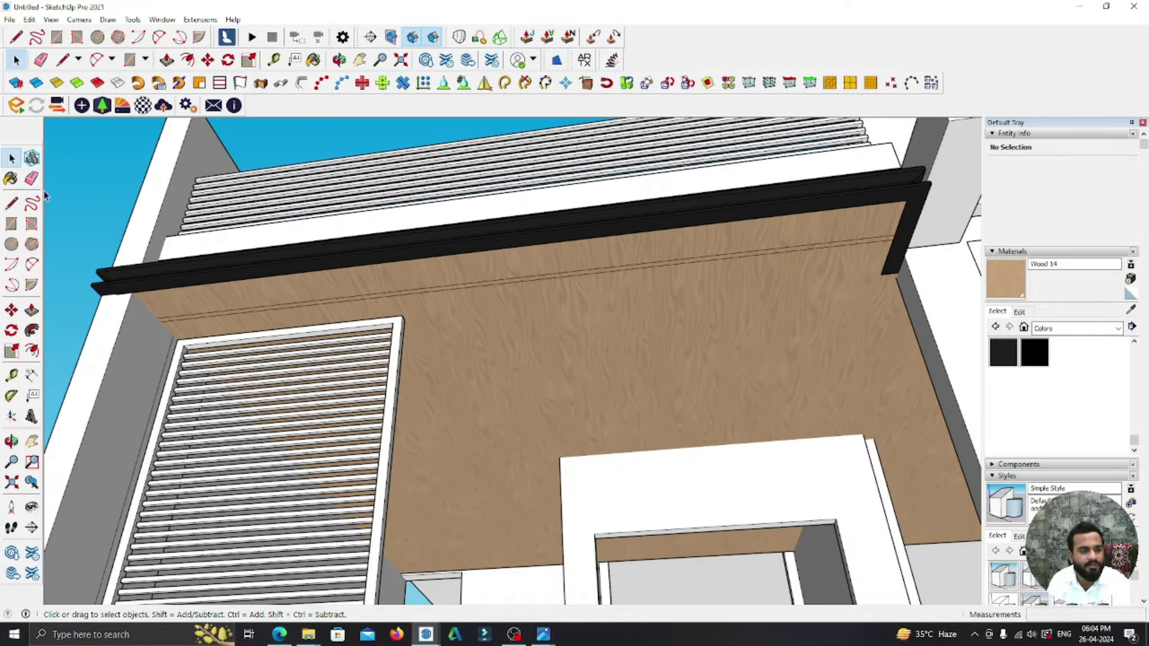
pyautogui.scroll(3, 418, 324)
pyautogui.moveTo(418, 324); pyautogui.dragTo(367, 280, button='middle')
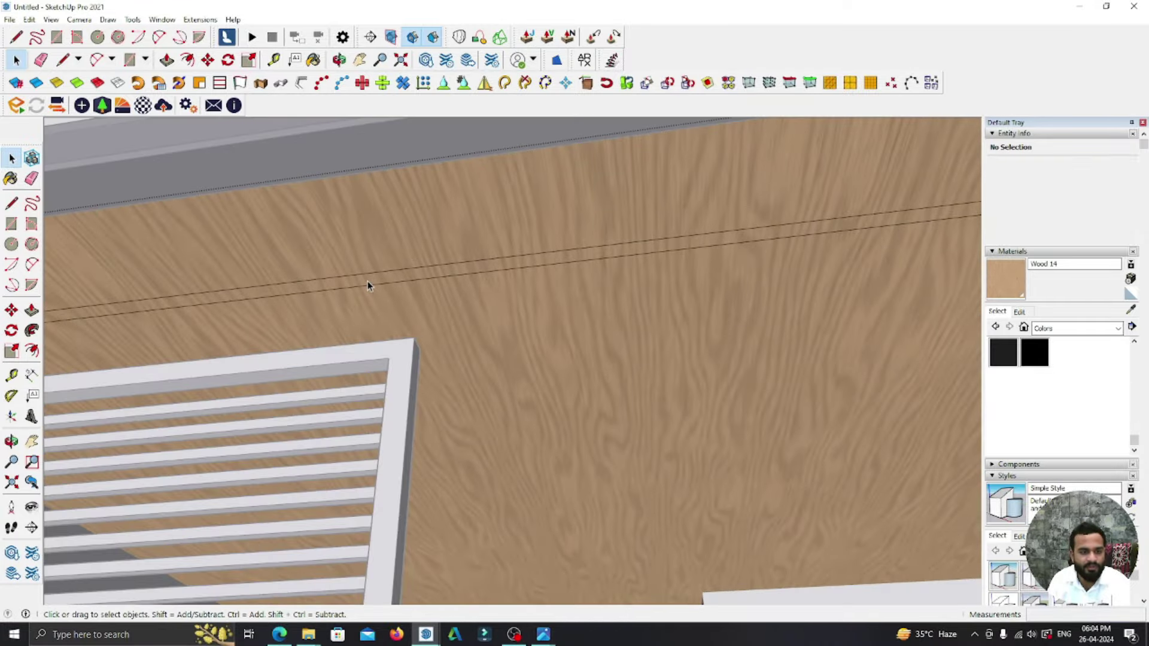
pyautogui.click(368, 281)
pyautogui.moveTo(521, 238); pyautogui.dragTo(354, 227, button='middle')
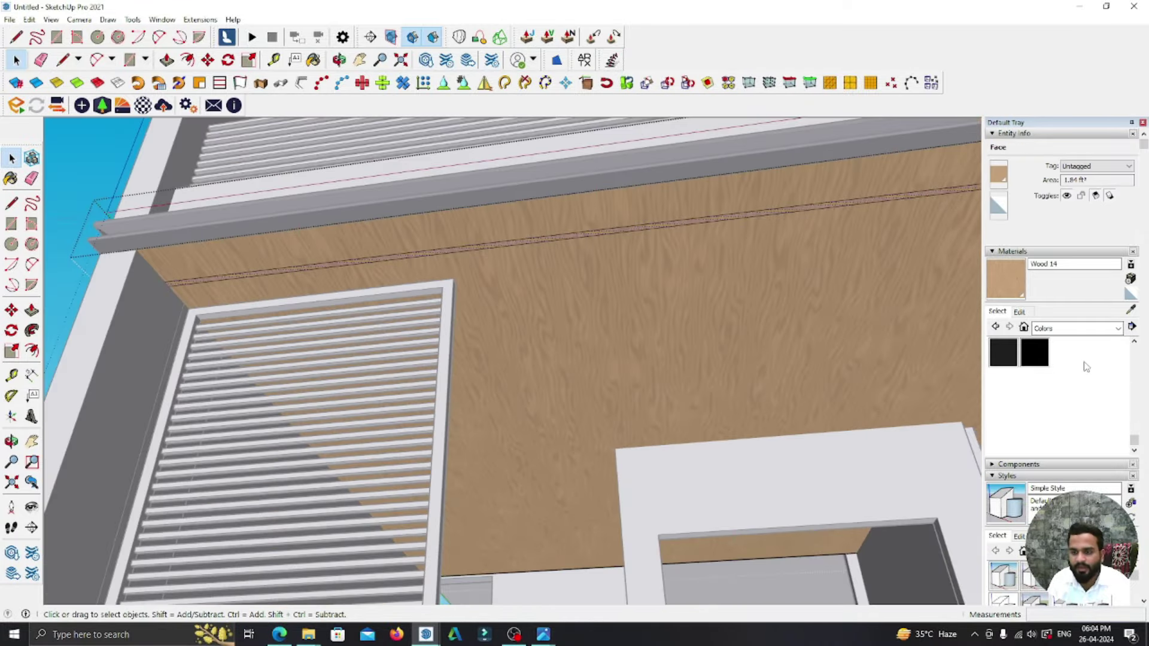
pyautogui.click(1076, 328)
pyautogui.click(1053, 336)
pyautogui.scroll(-3, 1068, 409)
pyautogui.scroll(5, 1069, 407)
pyautogui.scroll(2, 1070, 407)
pyautogui.scroll(-2, 1071, 410)
pyautogui.click(1072, 411)
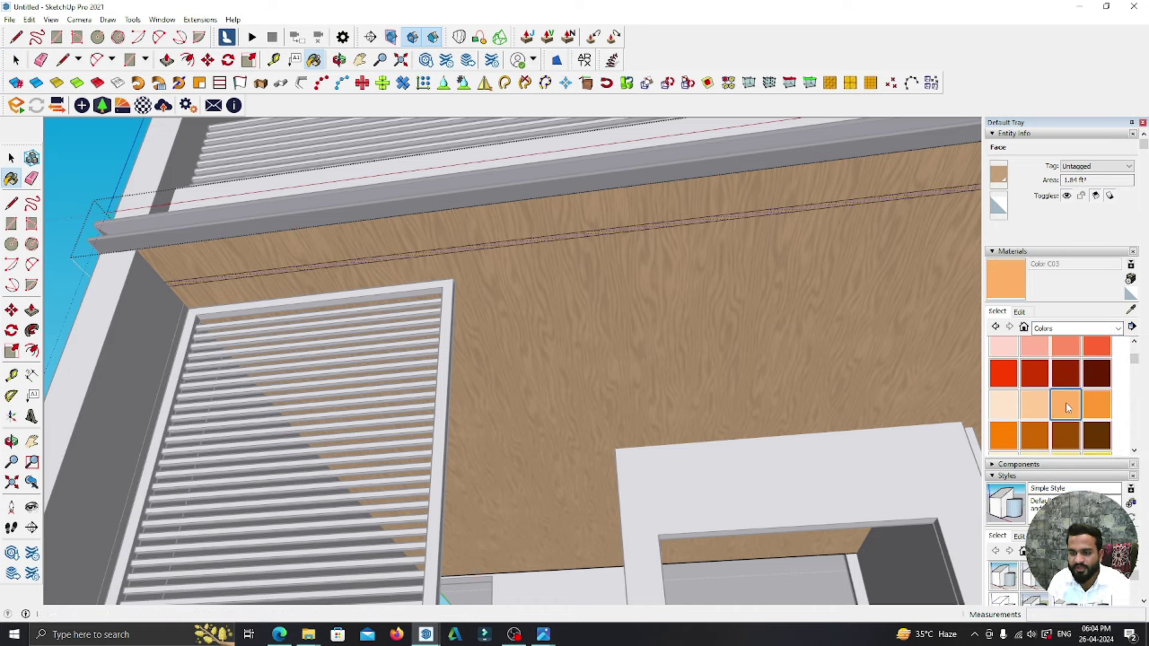
pyautogui.scroll(2, 662, 239)
pyautogui.scroll(3, 649, 215)
pyautogui.click(651, 209)
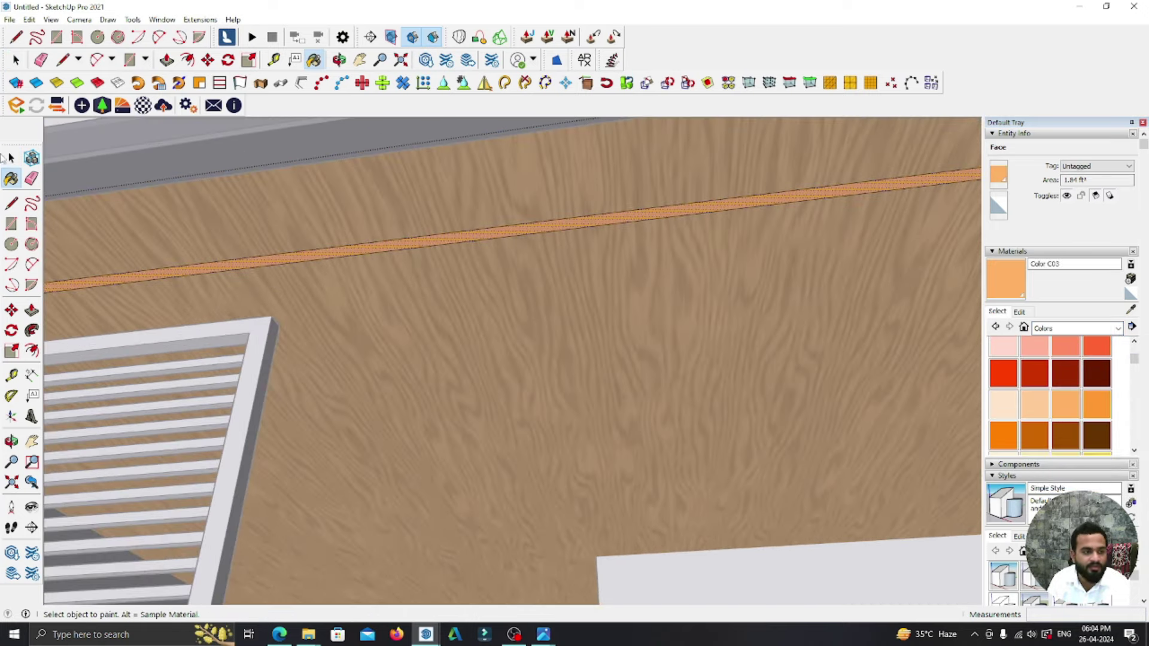
# - Offset the inner edges of the upper right frame to form a band
pyautogui.press('space')
pyautogui.scroll(-2, 651, 207)
pyautogui.scroll(-3, 652, 207)
pyautogui.scroll(-2, 651, 207)
pyautogui.scroll(3, 652, 199)
pyautogui.scroll(2, 473, 192)
pyautogui.scroll(2, 446, 195)
pyautogui.scroll(3, 455, 212)
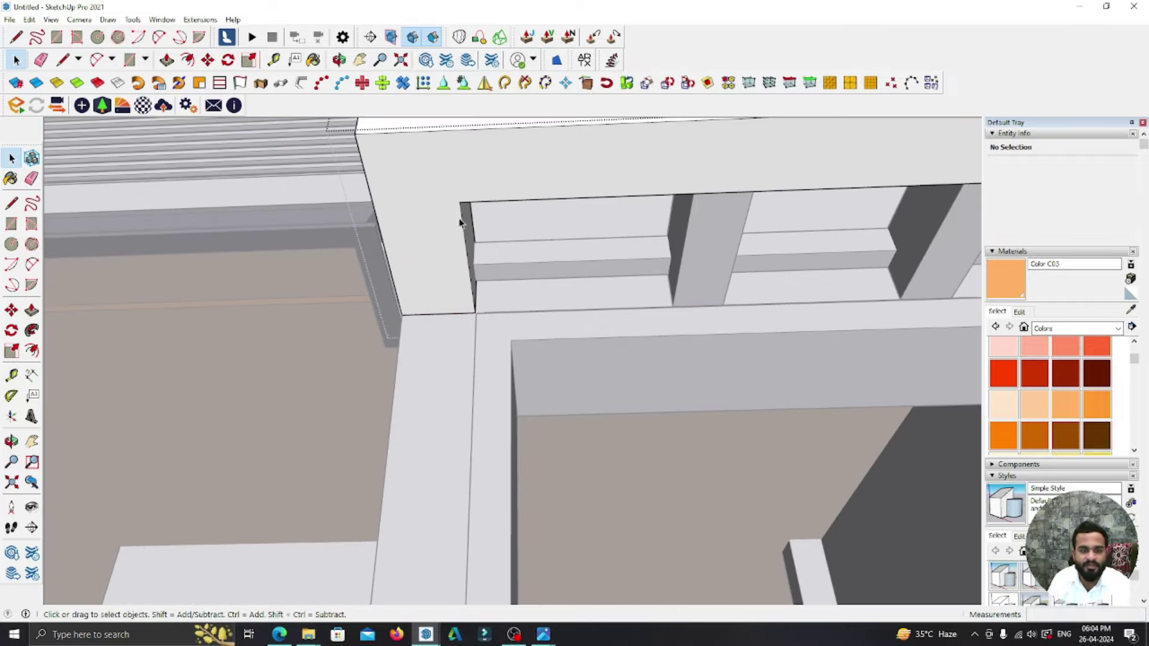
pyautogui.click(468, 207)
pyautogui.scroll(-2, 469, 207)
pyautogui.scroll(-3, 539, 197)
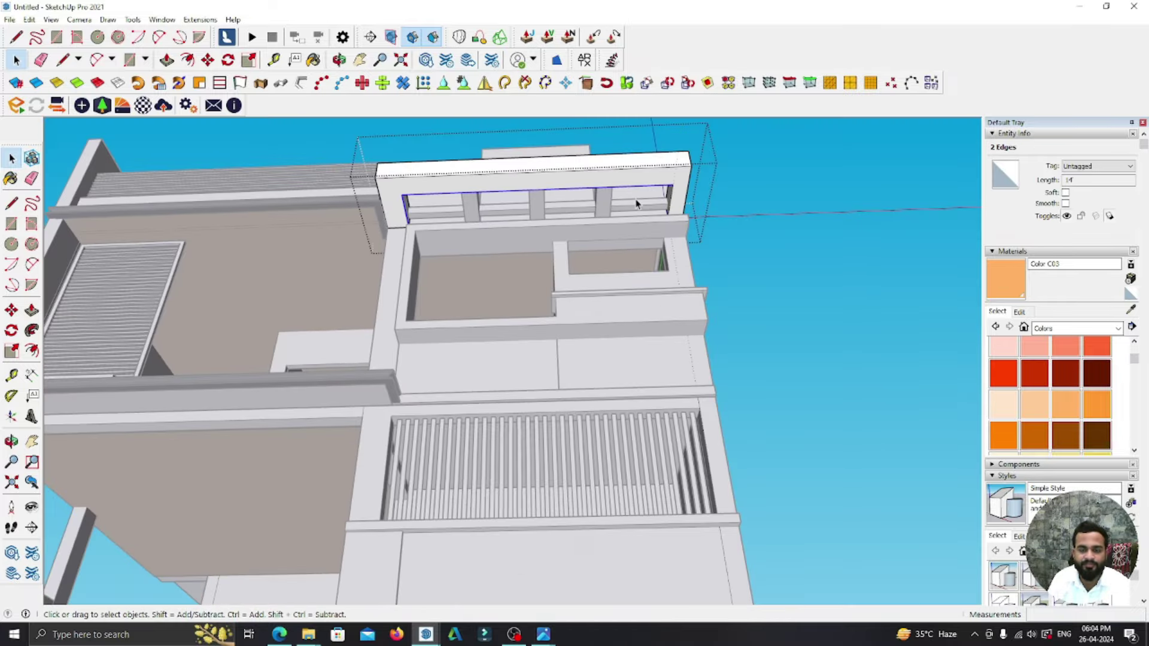
pyautogui.scroll(3, 706, 185)
pyautogui.scroll(2, 721, 186)
pyautogui.scroll(2, 734, 179)
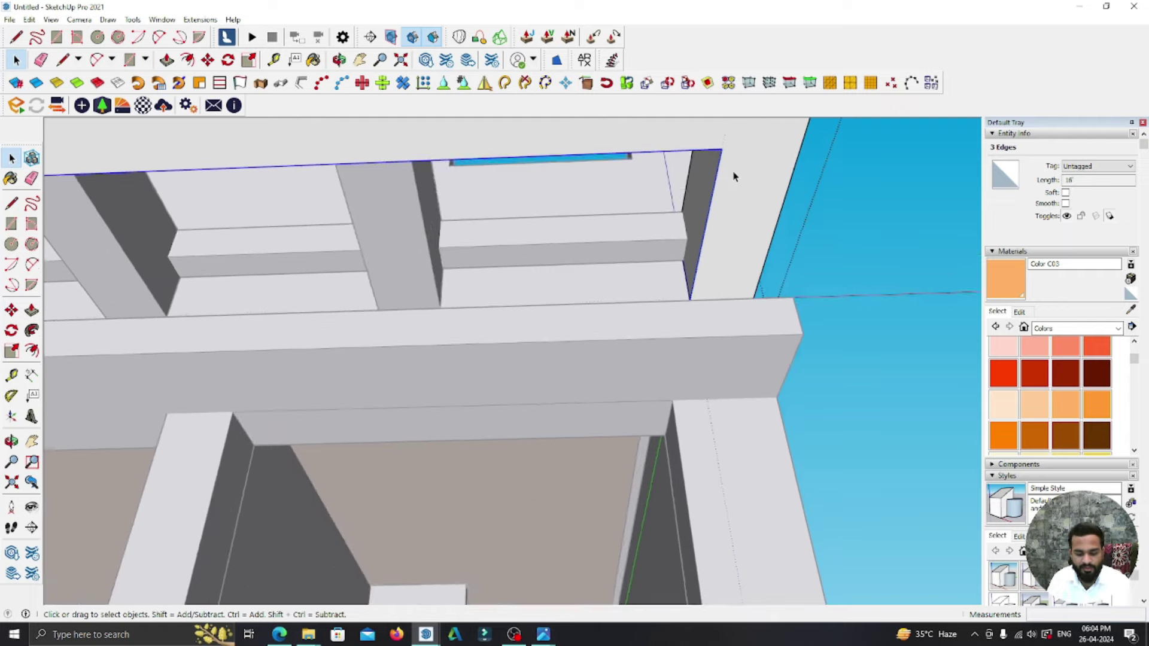
pyautogui.scroll(1, 735, 176)
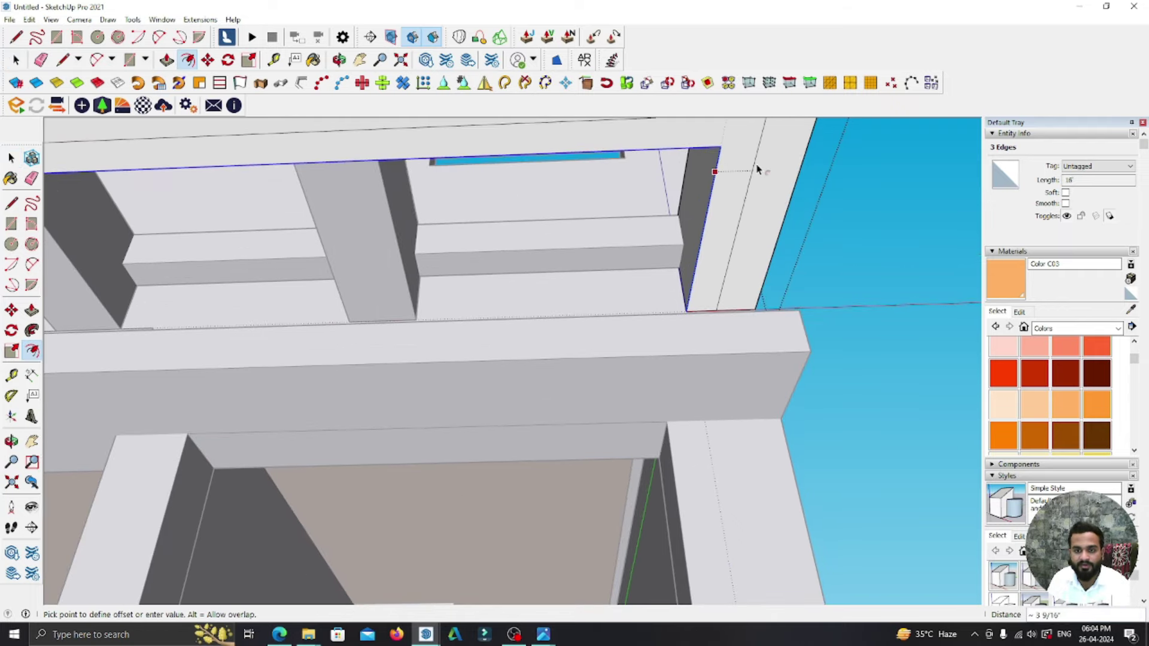
pyautogui.scroll(-1, 727, 180)
pyautogui.scroll(-1, 716, 210)
pyautogui.click(716, 209)
# - Paint the band around the upper frame opening orange and clear the selection
pyautogui.scroll(1, 732, 187)
pyautogui.scroll(1, 737, 186)
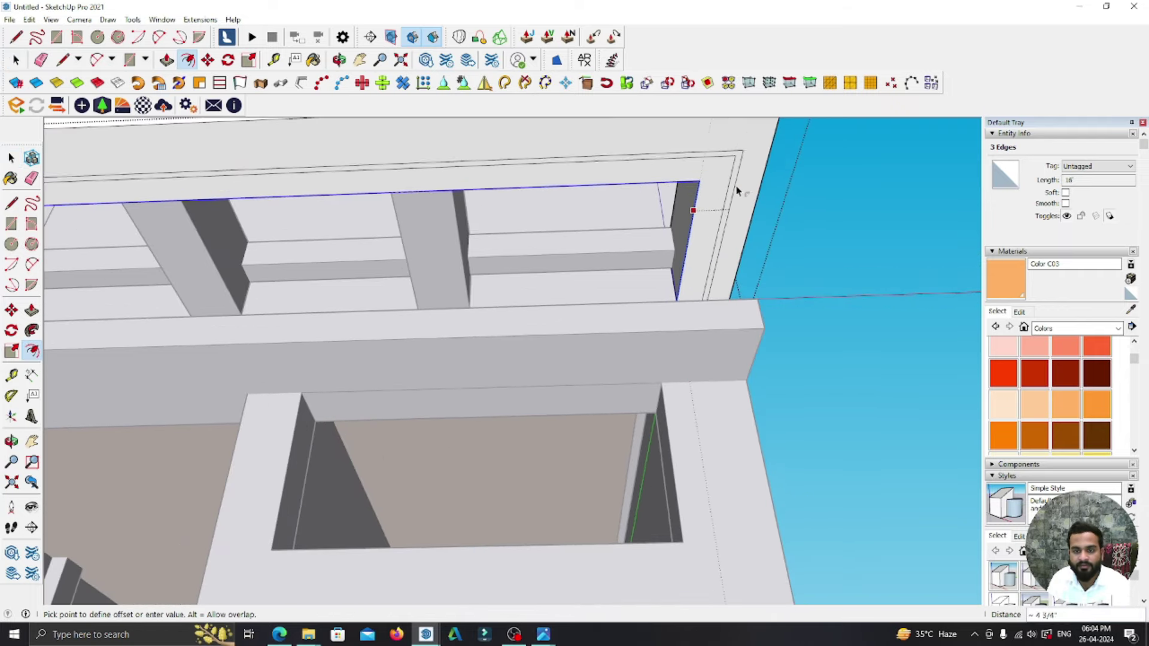
pyautogui.scroll(1, 740, 188)
pyautogui.click(1005, 279)
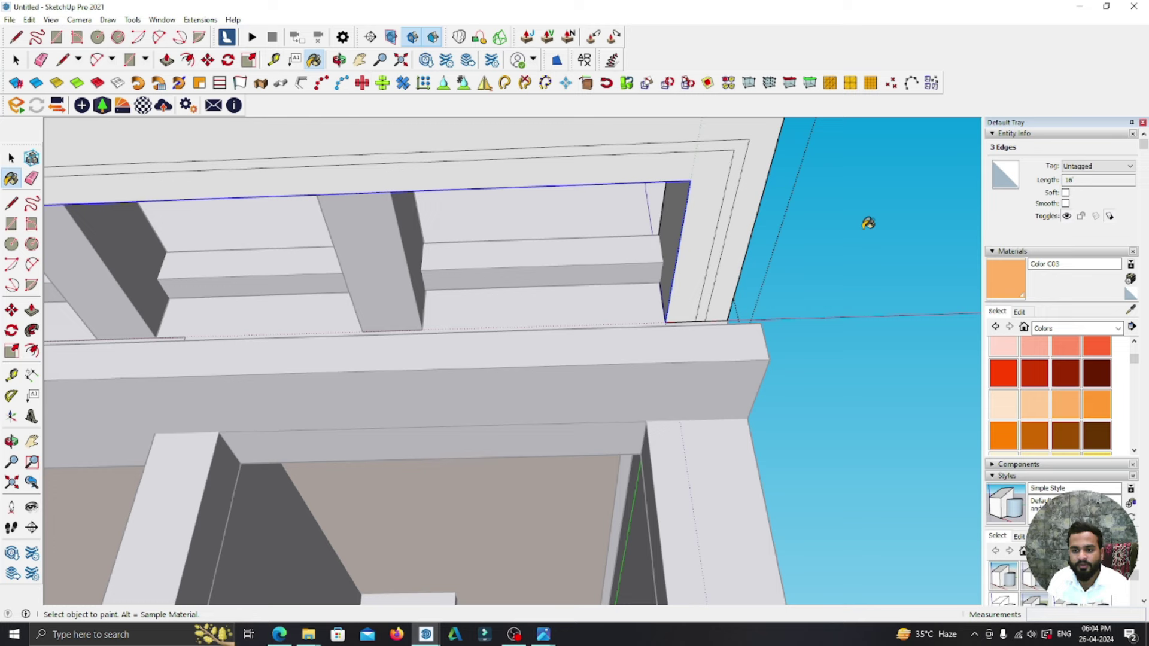
pyautogui.click(742, 147)
pyautogui.scroll(-3, 742, 146)
pyautogui.click(12, 158)
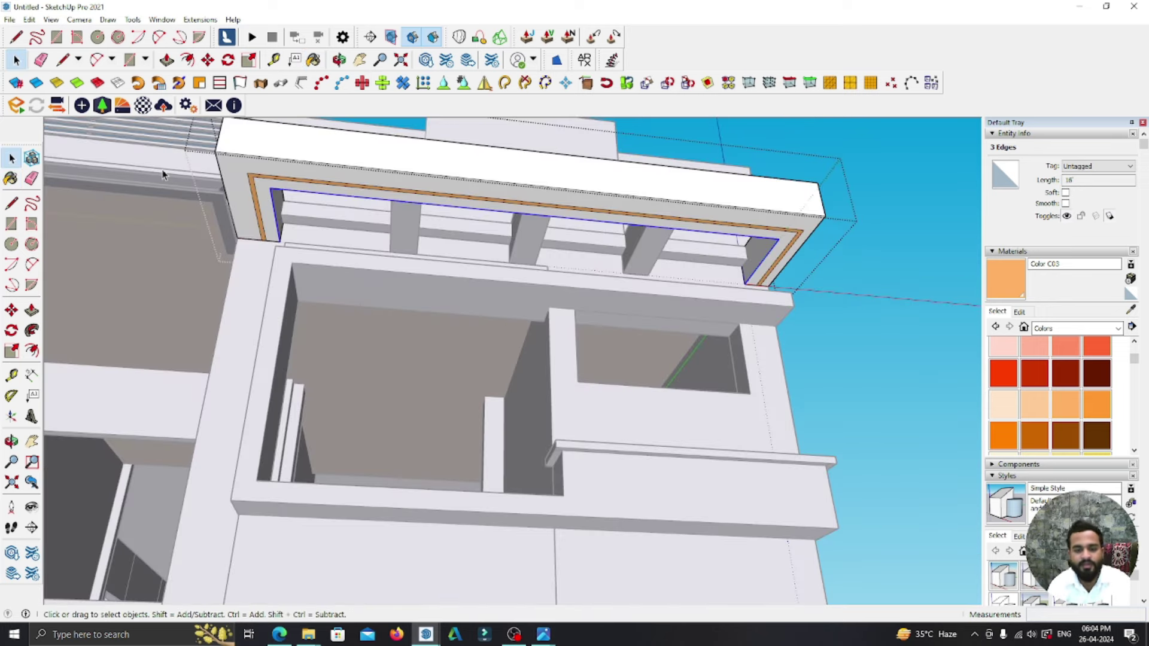
pyautogui.scroll(-2, 163, 175)
pyautogui.scroll(-3, 205, 185)
pyautogui.click(852, 389)
pyautogui.scroll(1, 671, 386)
pyautogui.scroll(1, 658, 387)
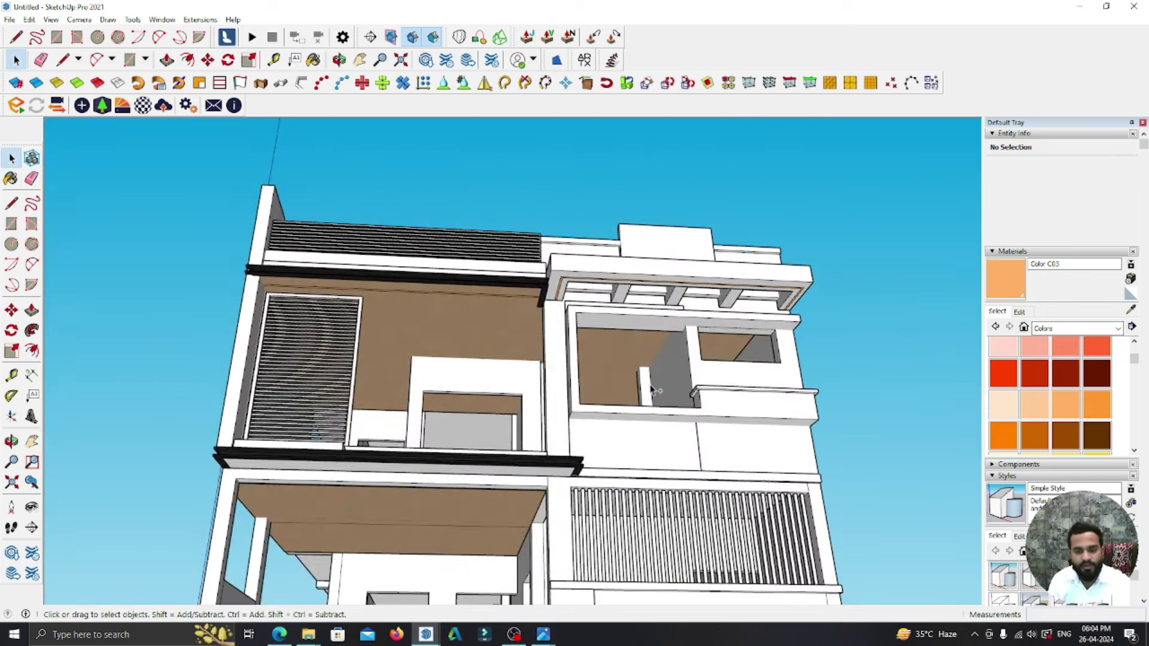
# - Go to the front view and select the whole low box on the ledge
pyautogui.press('F2')
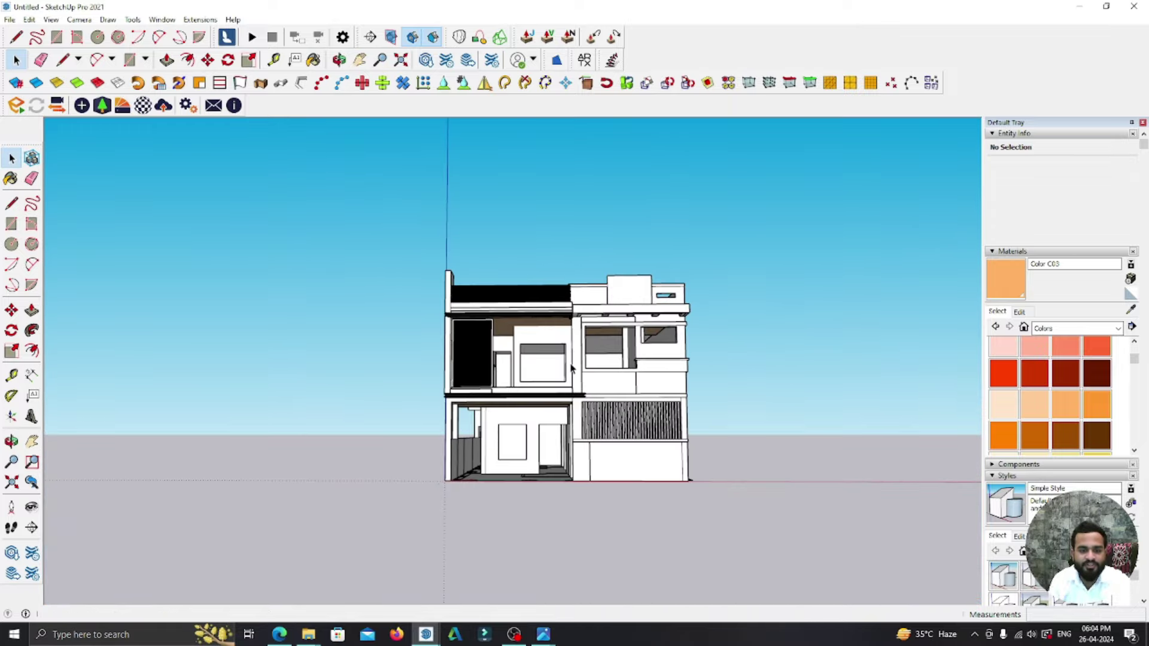
pyautogui.scroll(3, 572, 369)
pyautogui.scroll(1, 571, 369)
pyautogui.scroll(1, 377, 254)
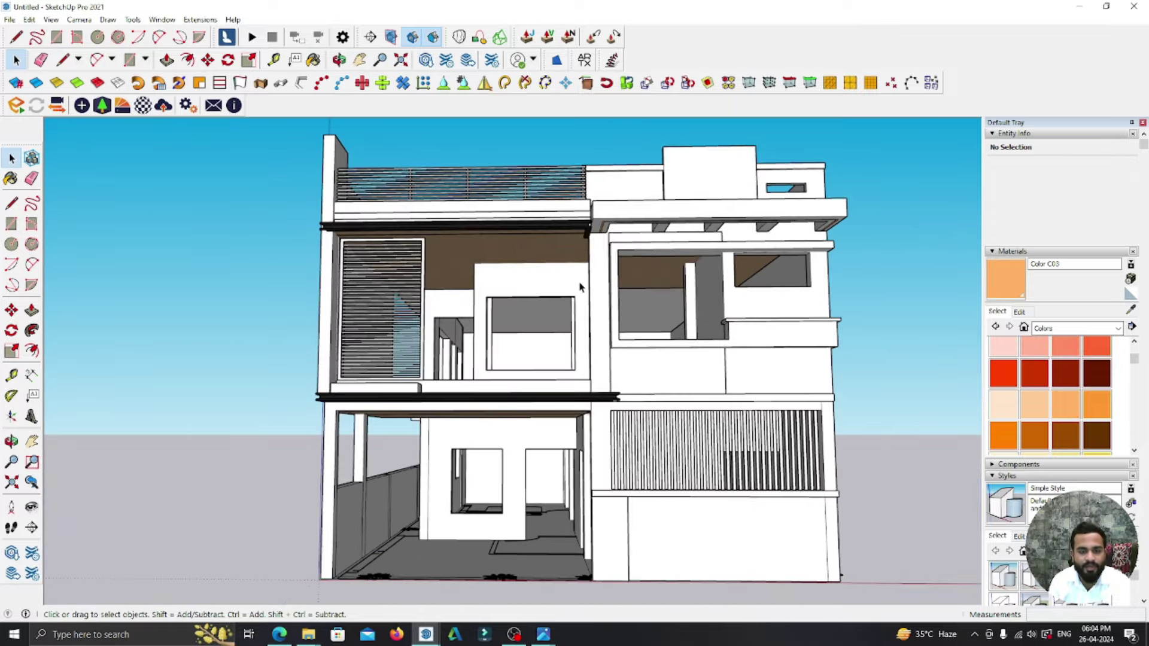
pyautogui.moveTo(579, 287); pyautogui.dragTo(401, 175, button='middle')
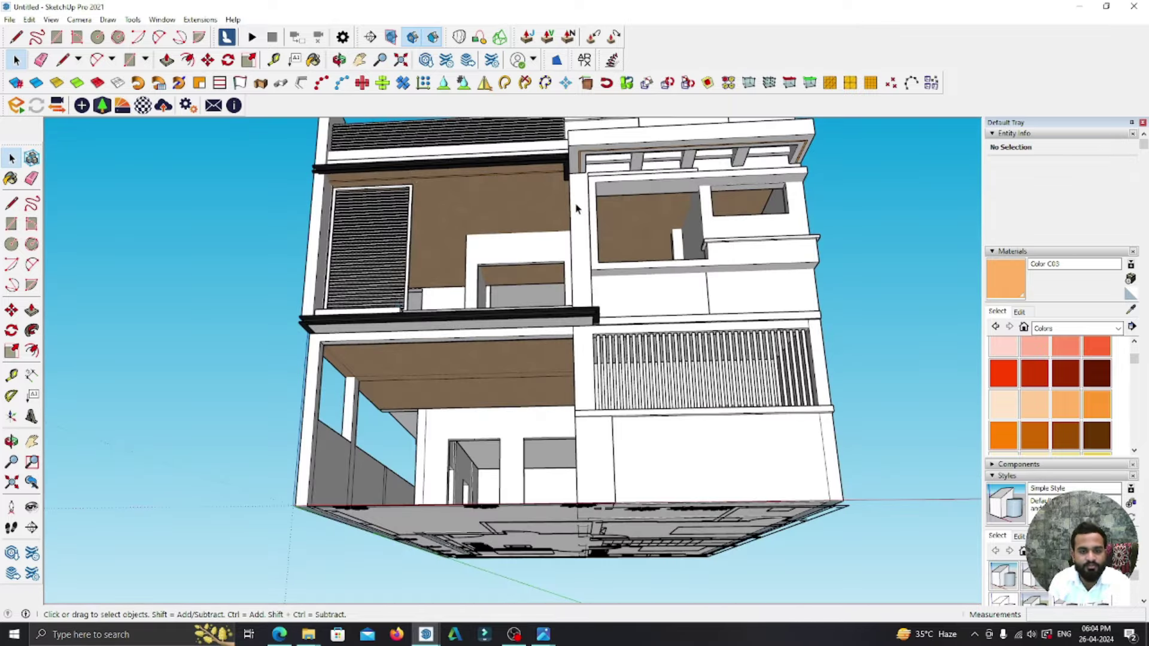
pyautogui.scroll(-3, 576, 208)
pyautogui.moveTo(576, 208)
pyautogui.mouseDown(button='middle')
pyautogui.moveTo(498, 252)
pyautogui.moveTo(350, 291)
pyautogui.moveTo(417, 379)
pyautogui.moveTo(359, 419)
pyautogui.moveTo(350, 441)
pyautogui.mouseUp(button='middle')
pyautogui.scroll(4, 498, 252)
pyautogui.scroll(-3, 417, 379)
pyautogui.scroll(6, 350, 441)
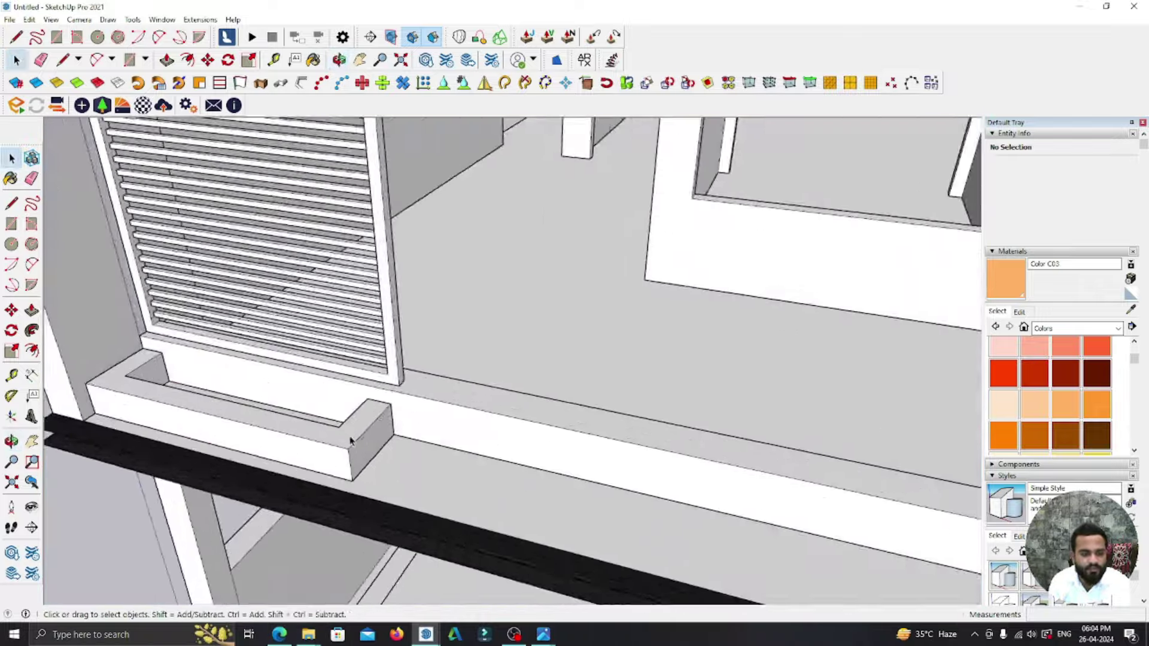
pyautogui.tripleClick(350, 441)
# - Paint the planter box with Stone > Granite Dark Gray
pyautogui.click(1116, 329)
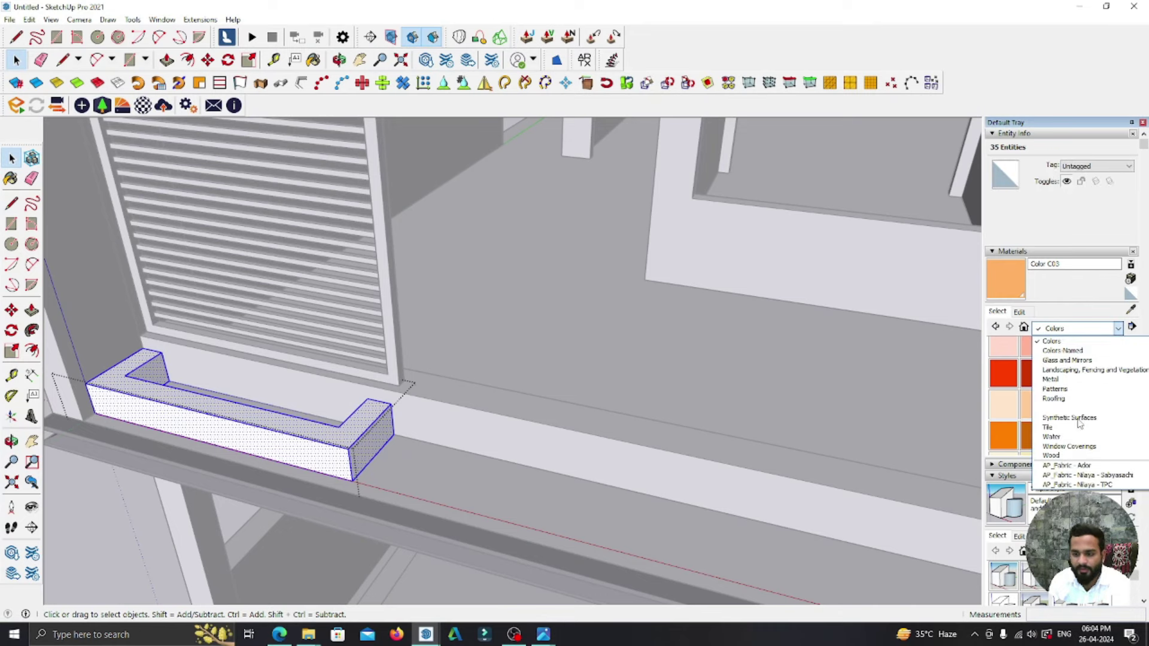
pyautogui.click(1069, 408)
pyautogui.click(1066, 353)
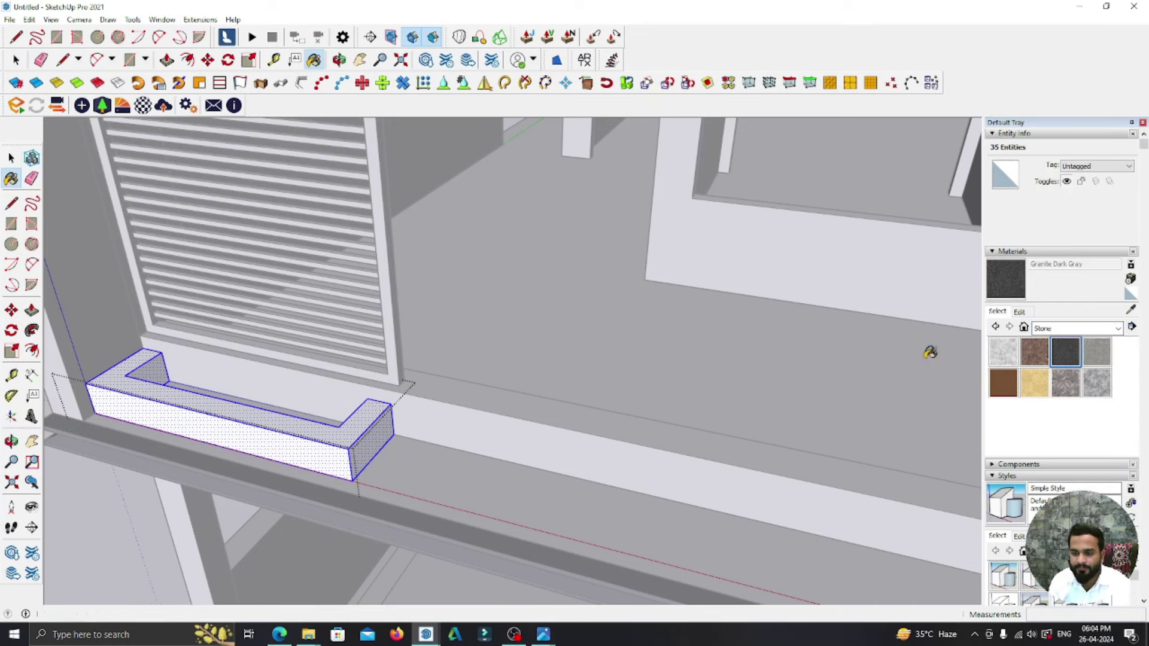
pyautogui.scroll(2, 335, 428)
pyautogui.click(335, 432)
pyautogui.scroll(1, 335, 432)
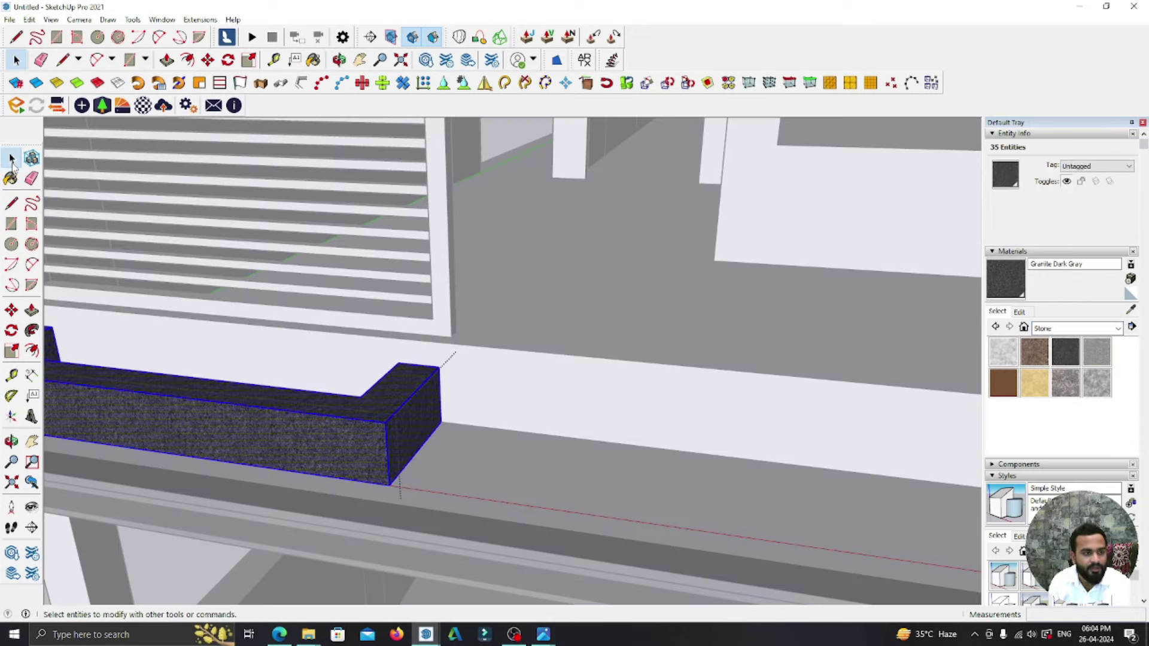
pyautogui.click(12, 159)
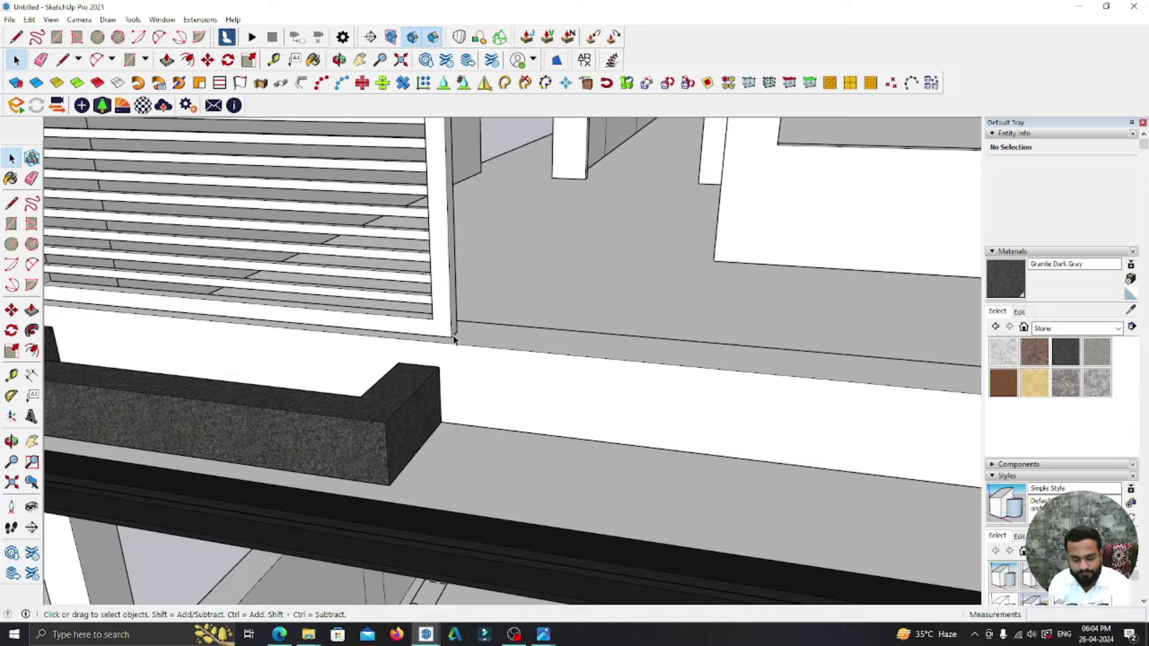
# - Orbit around the model toward the window sill
pyautogui.scroll(-3, 454, 339)
pyautogui.scroll(-3, 454, 340)
pyautogui.scroll(-3, 453, 340)
pyautogui.moveTo(676, 359)
pyautogui.mouseDown(button='middle')
pyautogui.moveTo(691, 358)
pyautogui.moveTo(656, 340)
pyautogui.mouseUp(button='middle')
pyautogui.scroll(3, 695, 348)
# - Inside the window sill group, paint the countertop's top and front faces Granite Dark Gray
pyautogui.doubleClick(726, 324)
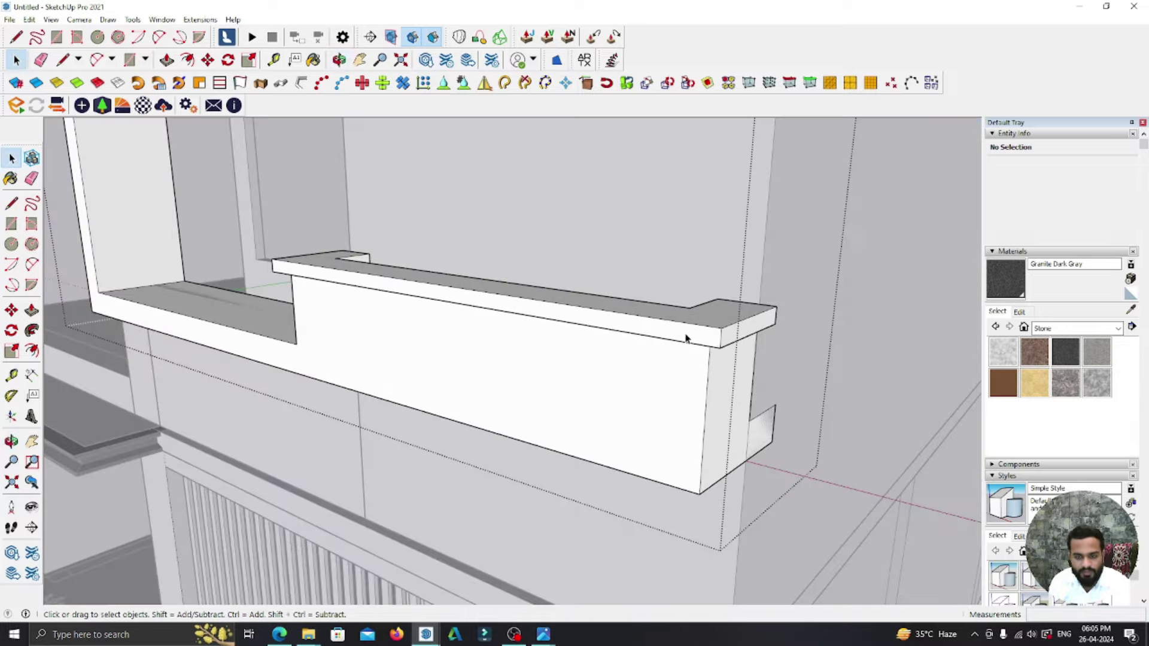
pyautogui.click(1007, 281)
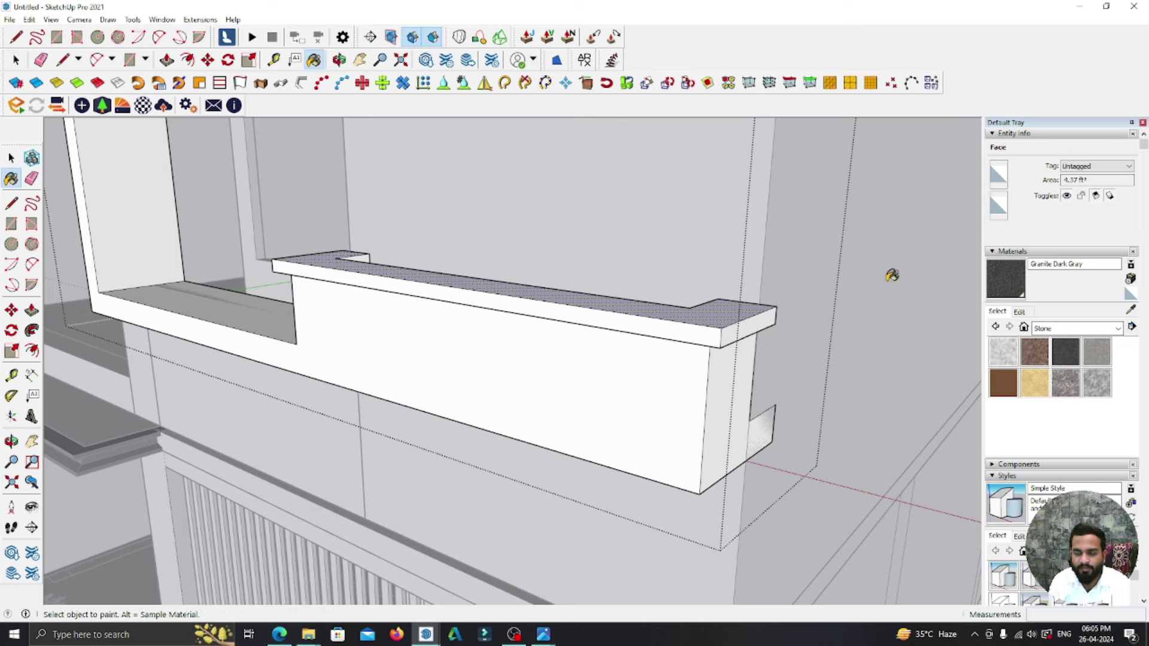
pyautogui.scroll(3, 718, 329)
pyautogui.click(719, 329)
pyautogui.click(727, 353)
pyautogui.click(406, 326)
# - Paint the ledge's upper surface and end face Granite Dark Gray
pyautogui.scroll(-3, 756, 290)
pyautogui.scroll(-3, 562, 289)
pyautogui.scroll(-2, 277, 261)
pyautogui.scroll(-3, 264, 256)
pyautogui.scroll(5, 784, 242)
pyautogui.click(744, 249)
pyautogui.scroll(2, 647, 123)
pyautogui.scroll(-2, 506, 391)
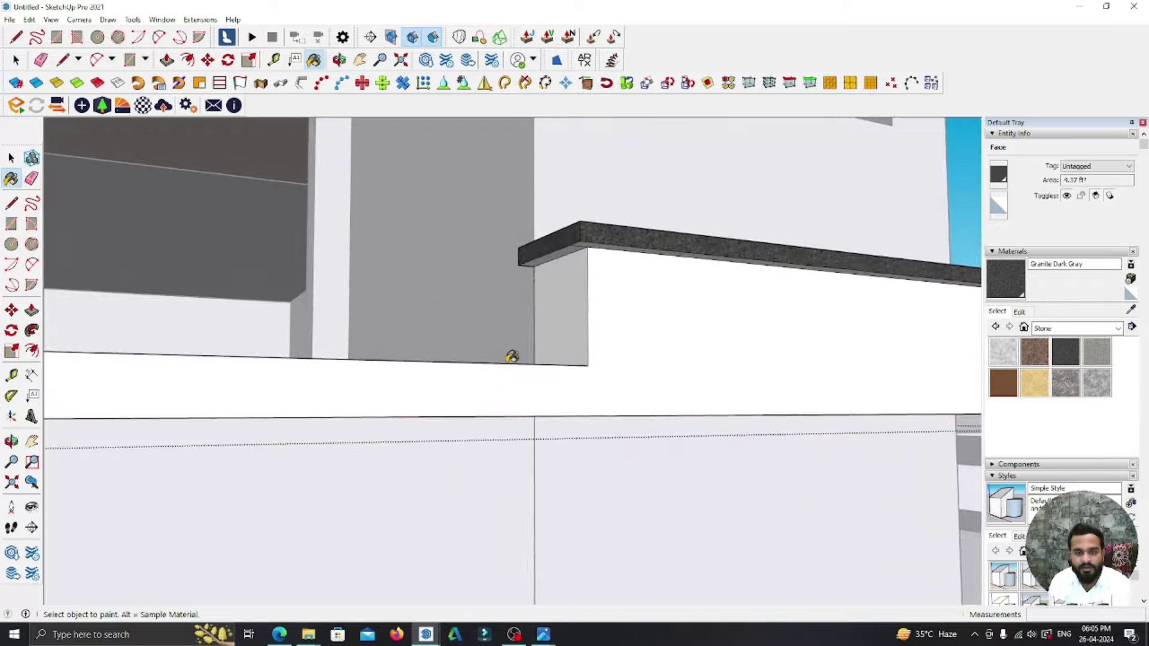
pyautogui.scroll(-2, 551, 192)
pyautogui.scroll(3, 559, 184)
pyautogui.click(559, 184)
# - Orbit and zoom out to check the granite-capped ledge against the whole house front
pyautogui.scroll(-3, 596, 292)
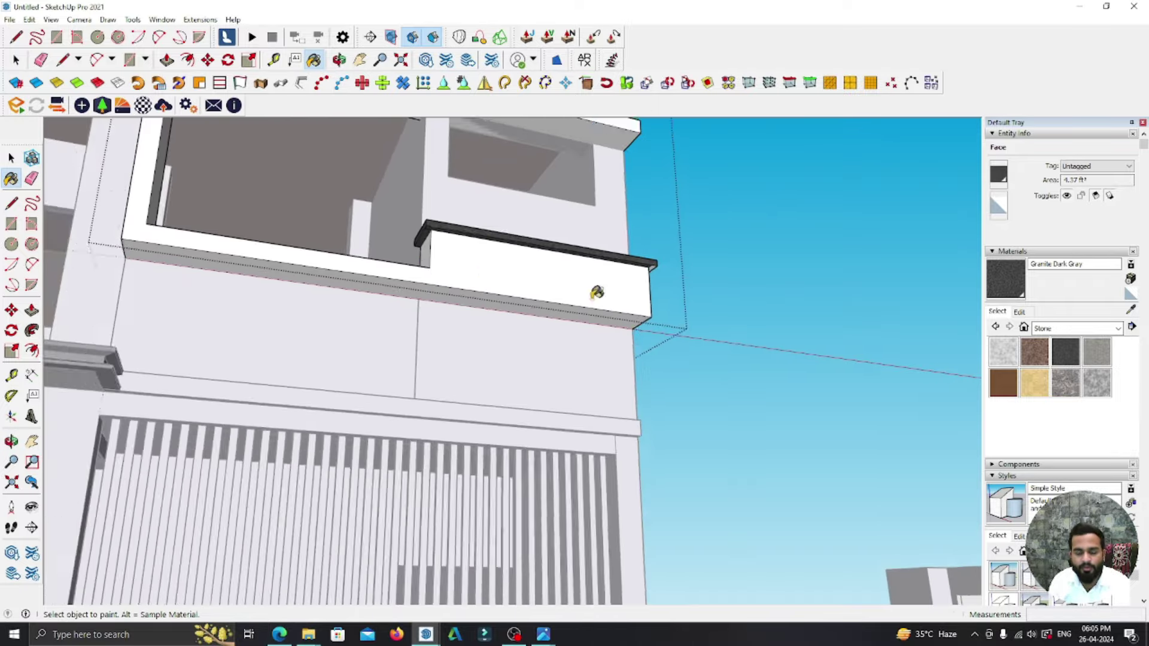
pyautogui.scroll(3, 596, 292)
pyautogui.scroll(2, 592, 252)
pyautogui.scroll(2, 591, 225)
pyautogui.moveTo(590, 225)
pyautogui.mouseDown(button='middle')
pyautogui.moveTo(610, 484)
pyautogui.moveTo(508, 418)
pyautogui.moveTo(623, 342)
pyautogui.mouseUp(button='middle')
pyautogui.scroll(3, 872, 259)
pyautogui.scroll(2, 383, 216)
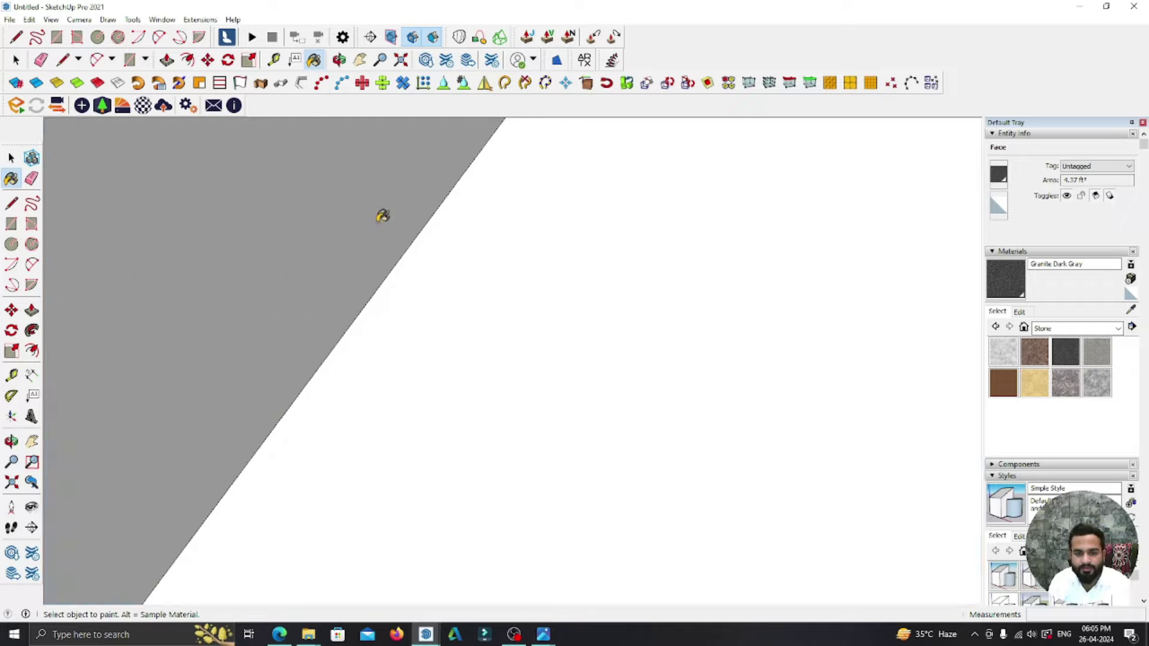
pyautogui.scroll(2, 568, 333)
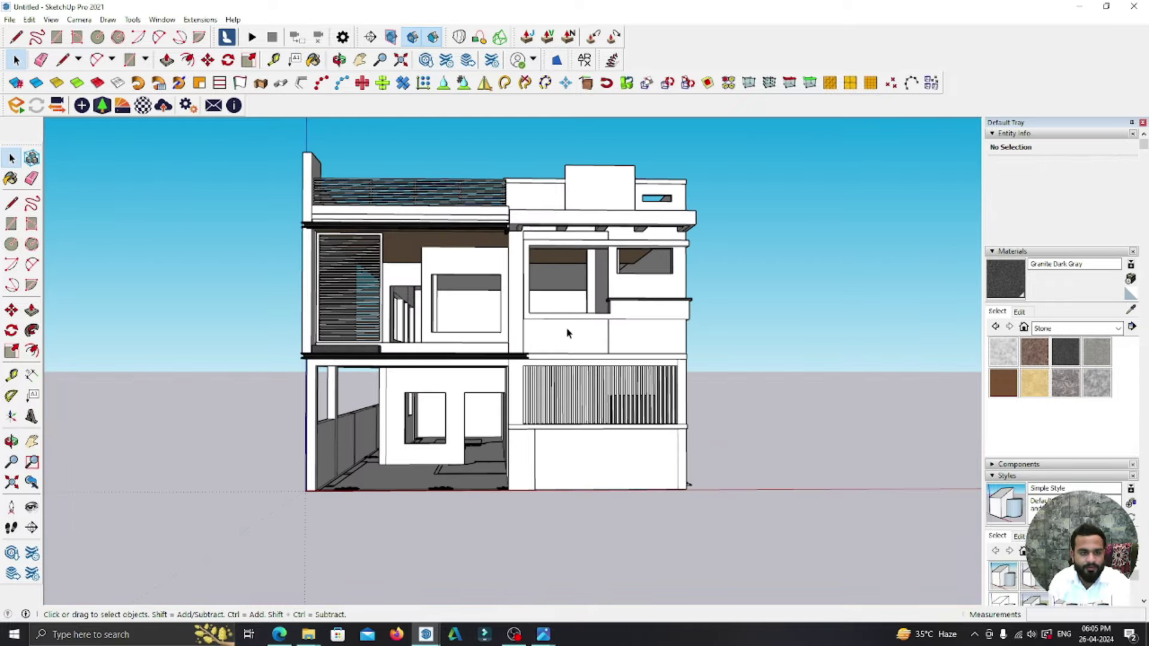
# - Open the louvred window group for editing and set the Materials panel back to painting
pyautogui.scroll(1, 454, 335)
pyautogui.scroll(5, 355, 343)
pyautogui.doubleClick(367, 341)
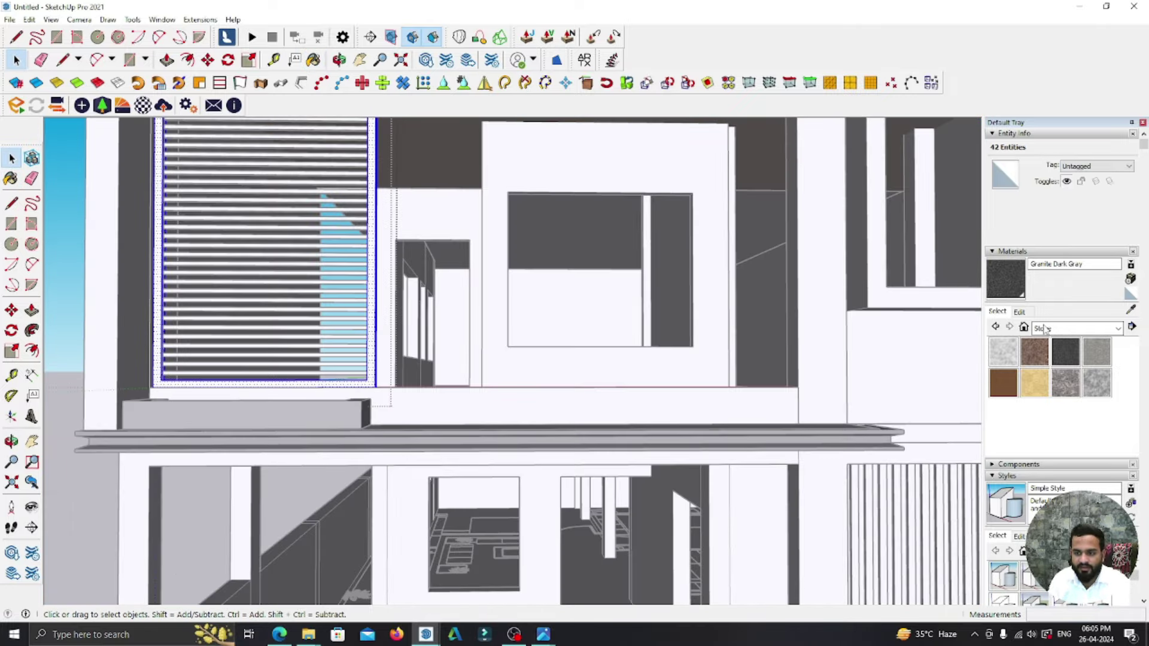
pyautogui.click(1045, 329)
pyautogui.click(1135, 312)
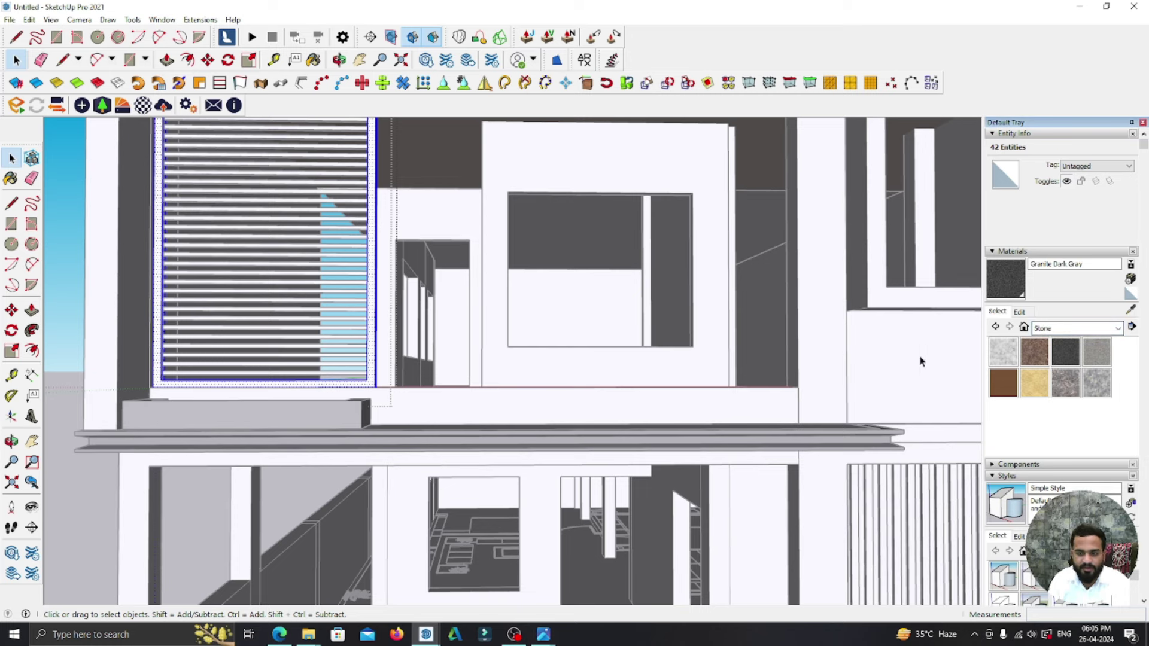
pyautogui.click(1130, 293)
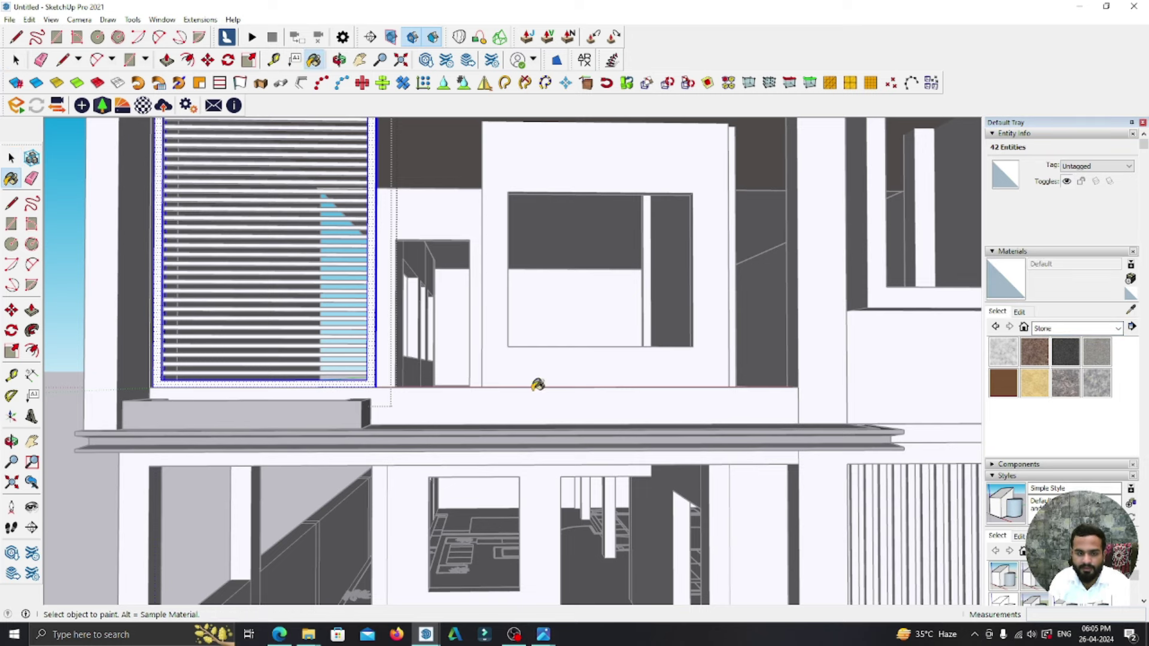
# - Sample Color M08 and paint the louvred window's frame with it
pyautogui.scroll(2, 374, 292)
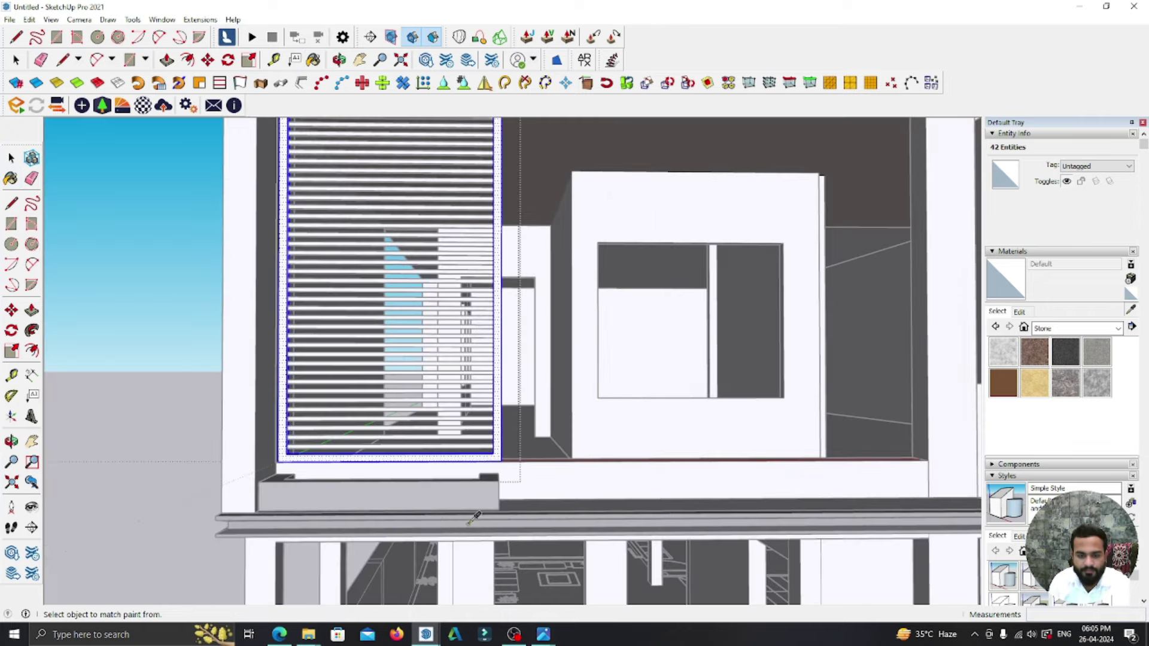
pyautogui.moveTo(515, 359); pyautogui.dragTo(444, 541, button='middle')
pyautogui.keyDown('alt'); pyautogui.click(412, 568); pyautogui.keyUp('alt')
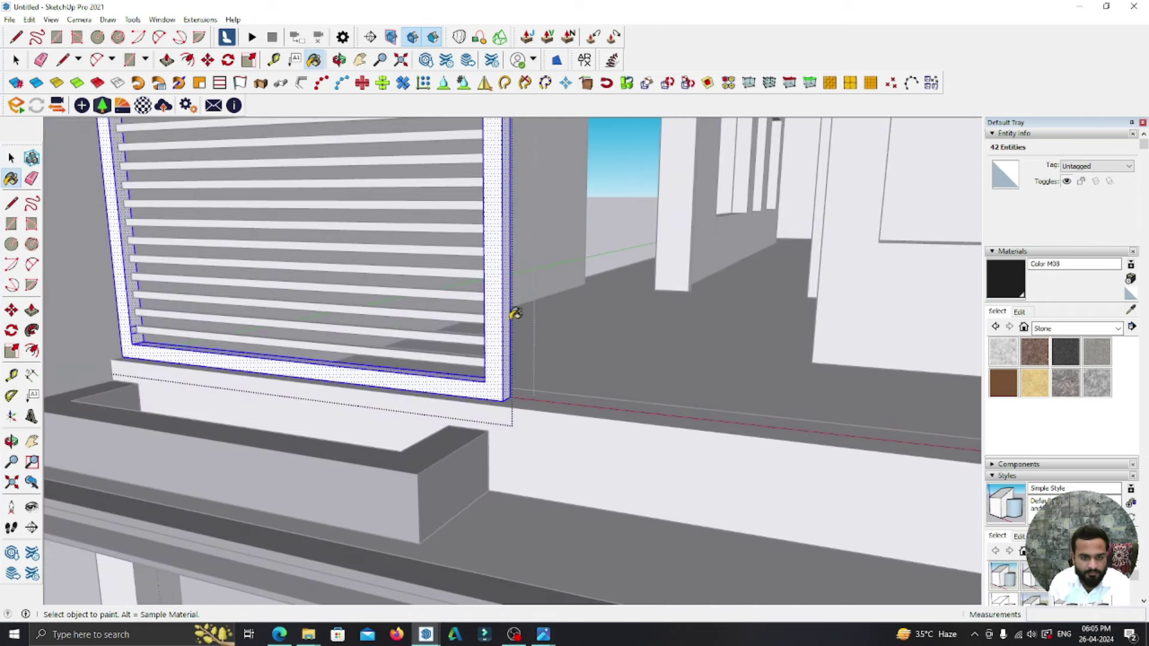
pyautogui.click(507, 312)
pyautogui.press('space')
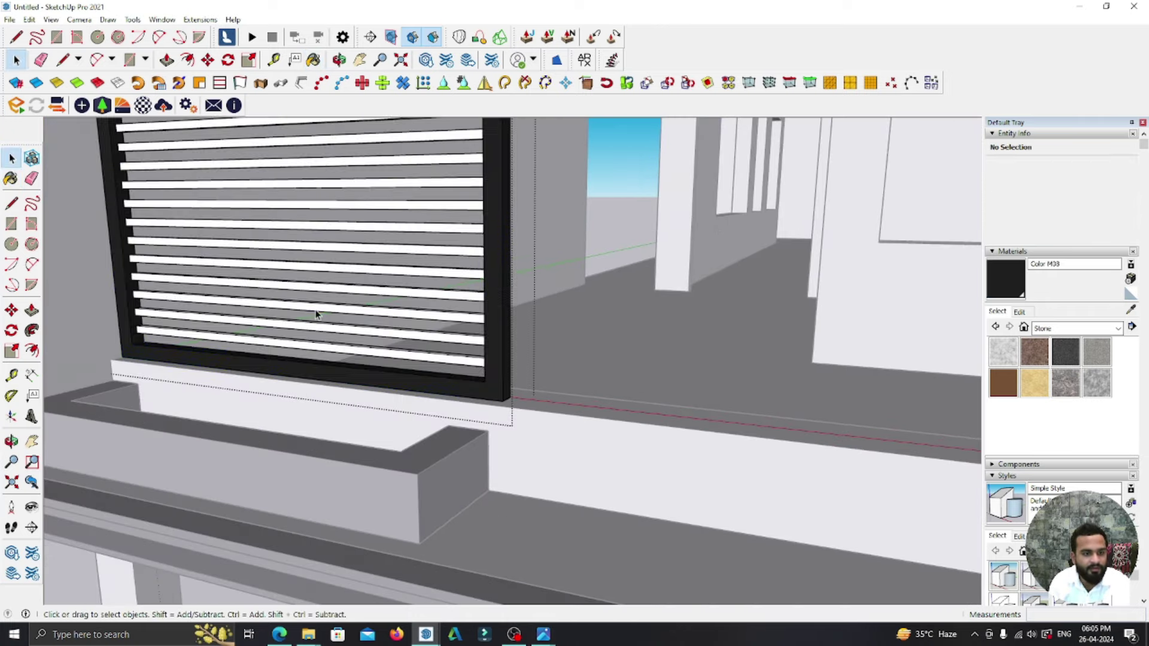
# - Paint the louvre slats inside their group Color M08 and return to the model
pyautogui.doubleClick(316, 314)
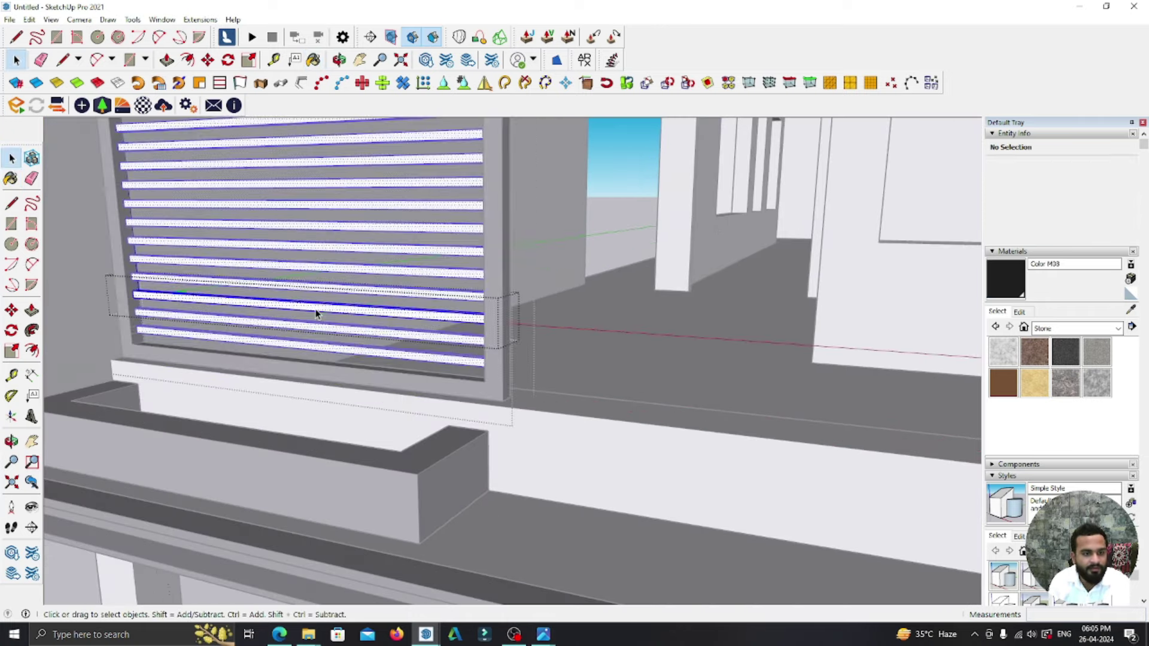
pyautogui.click(447, 311)
pyautogui.click(10, 158)
pyautogui.scroll(-5, 479, 300)
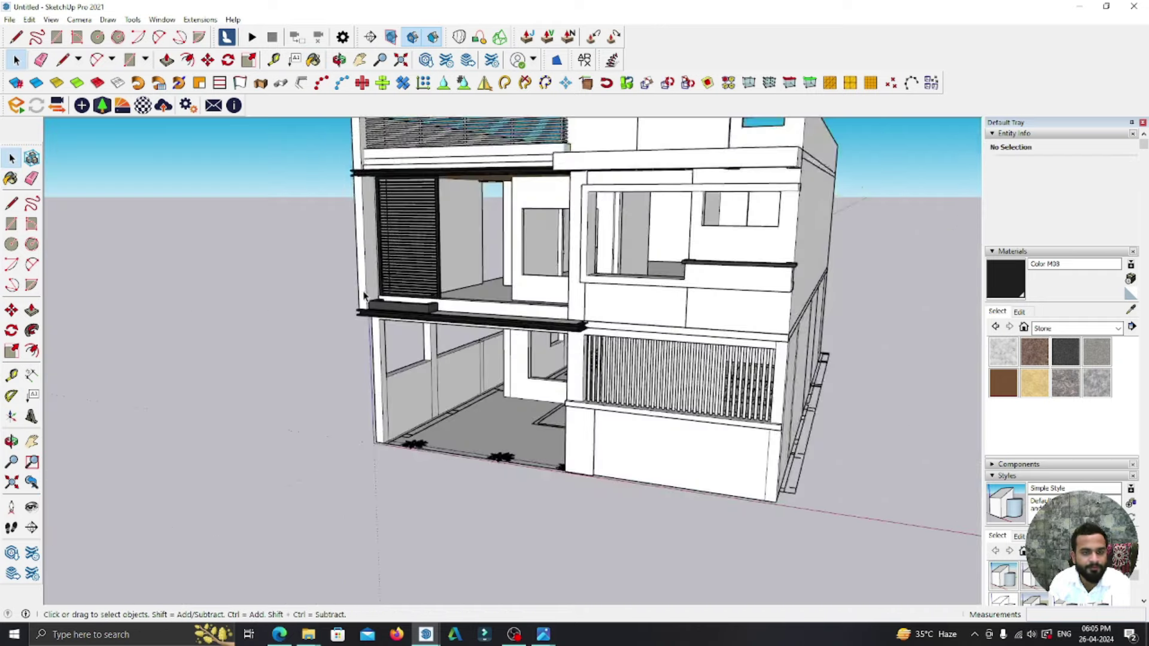
# - Paint the ground-floor vertical slats Color M08
pyautogui.scroll(5, 716, 382)
pyautogui.scroll(3, 664, 356)
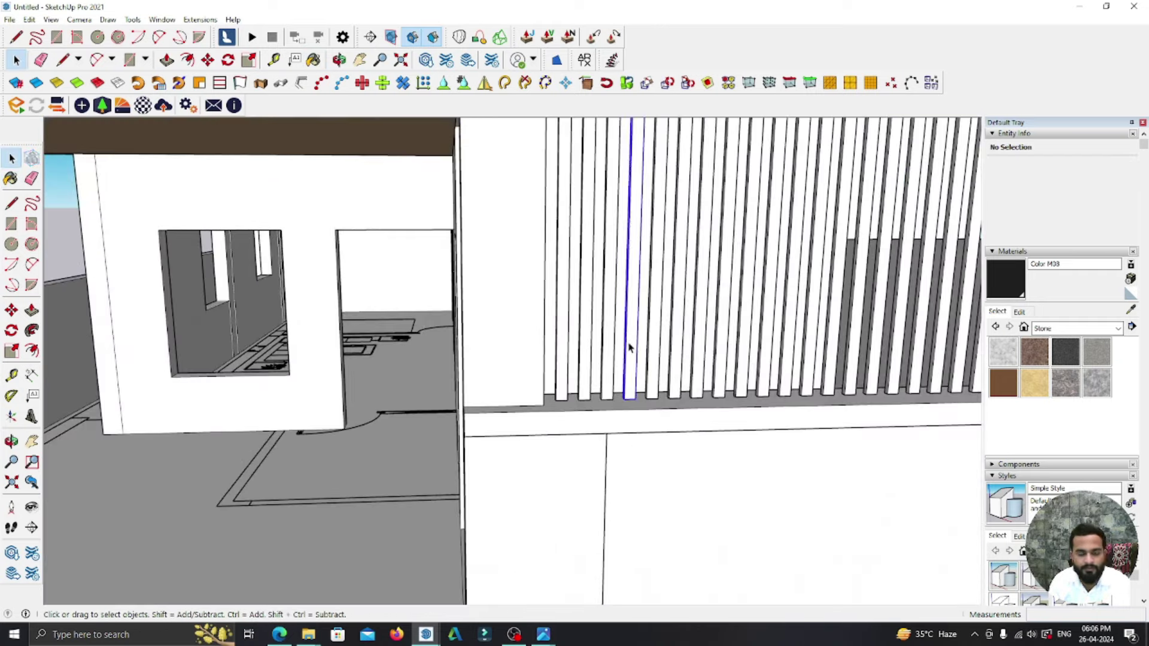
pyautogui.doubleClick(629, 348)
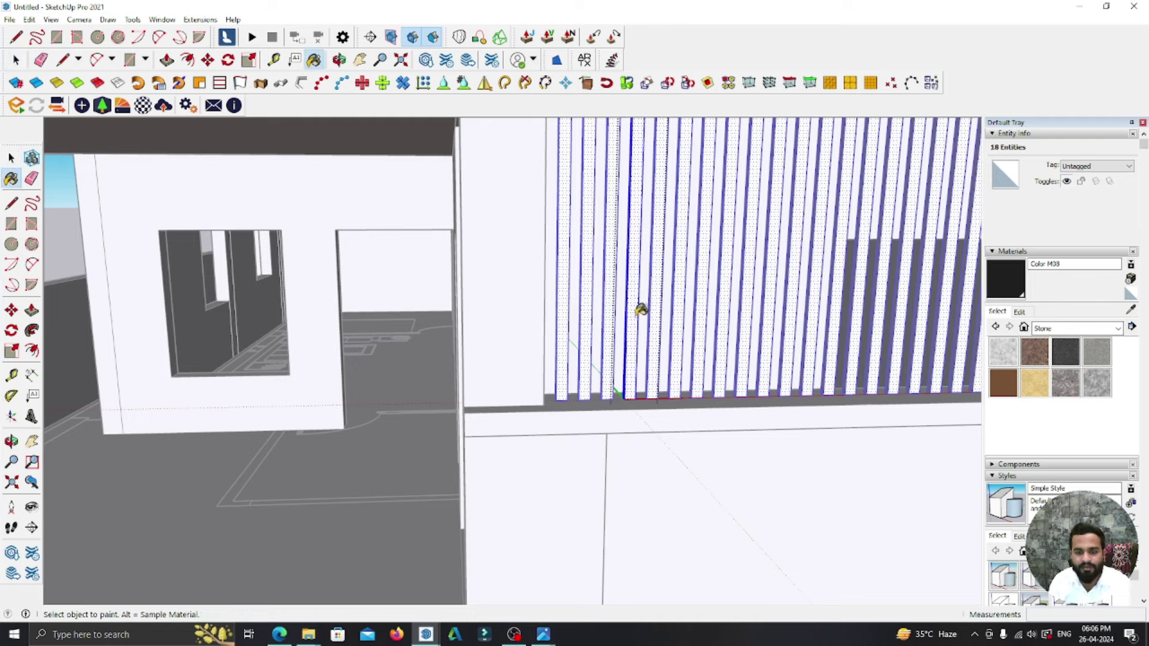
pyautogui.click(639, 311)
pyautogui.click(10, 157)
pyautogui.scroll(-3, 575, 329)
pyautogui.scroll(-3, 575, 329)
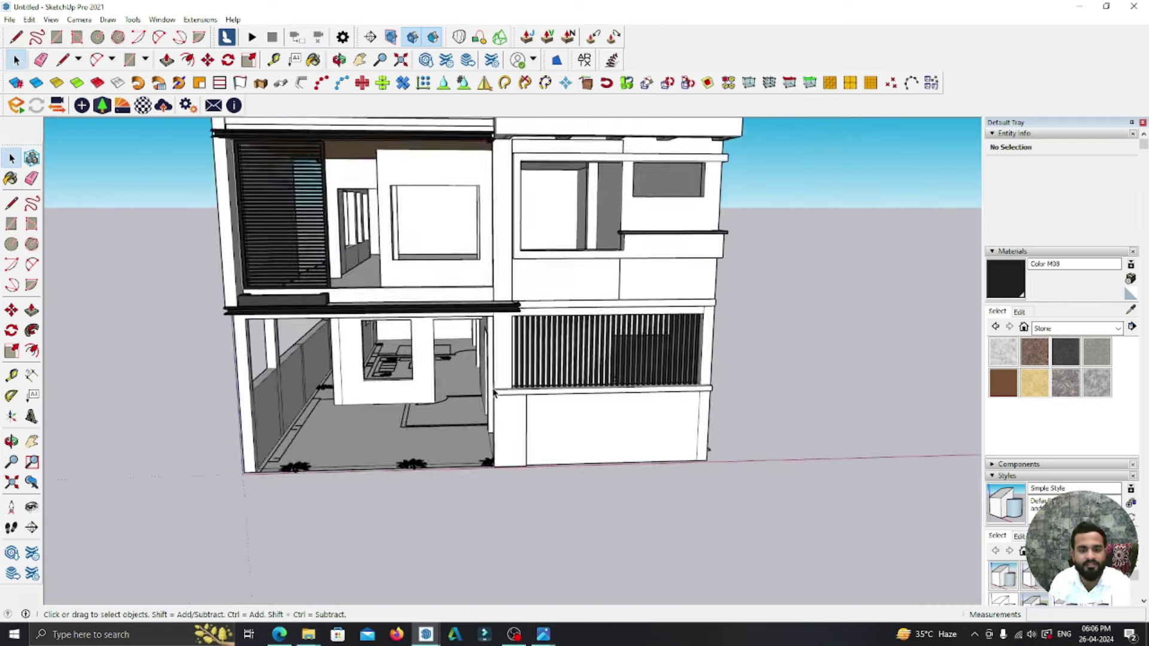
pyautogui.scroll(-2, 575, 329)
pyautogui.scroll(-2, 575, 329)
# - Paint the rooftop louvre railing Color M08
pyautogui.scroll(1, 574, 330)
pyautogui.scroll(3, 573, 251)
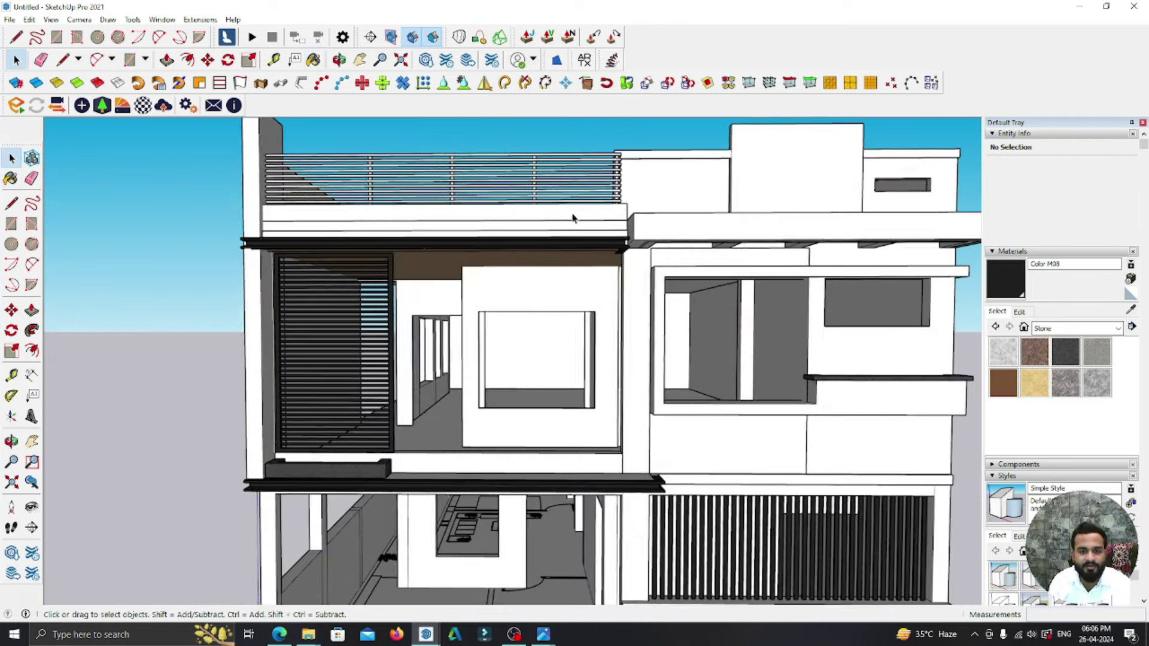
pyautogui.scroll(3, 572, 218)
pyautogui.scroll(3, 650, 201)
pyautogui.scroll(-4, 630, 212)
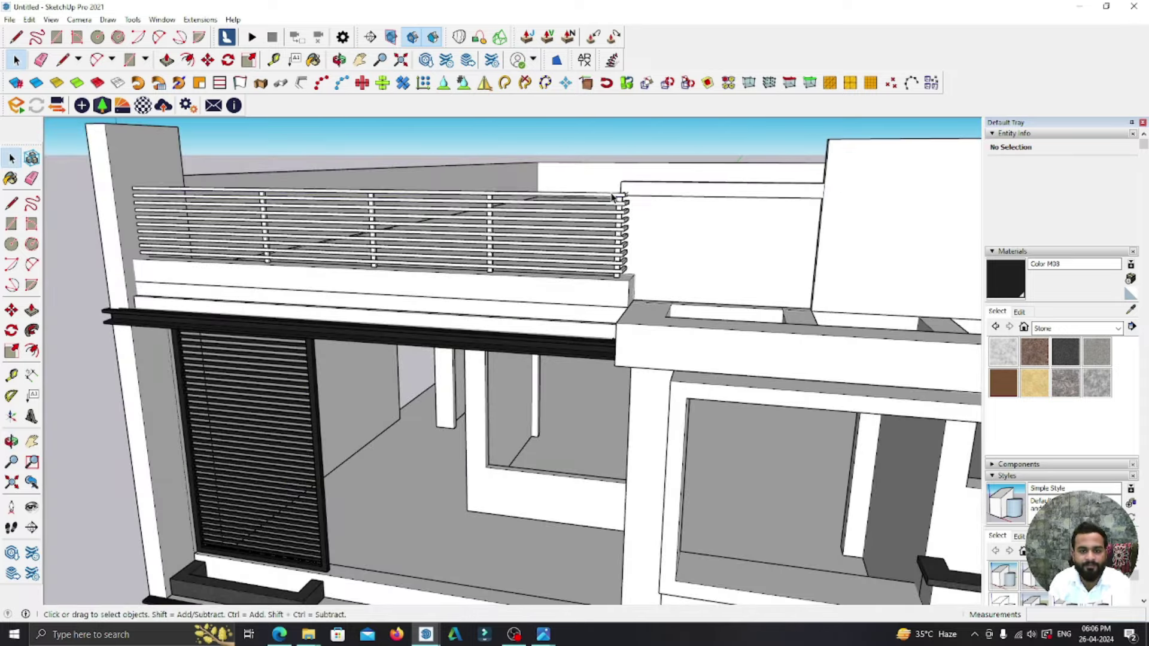
pyautogui.doubleClick(614, 198)
pyautogui.scroll(2, 606, 189)
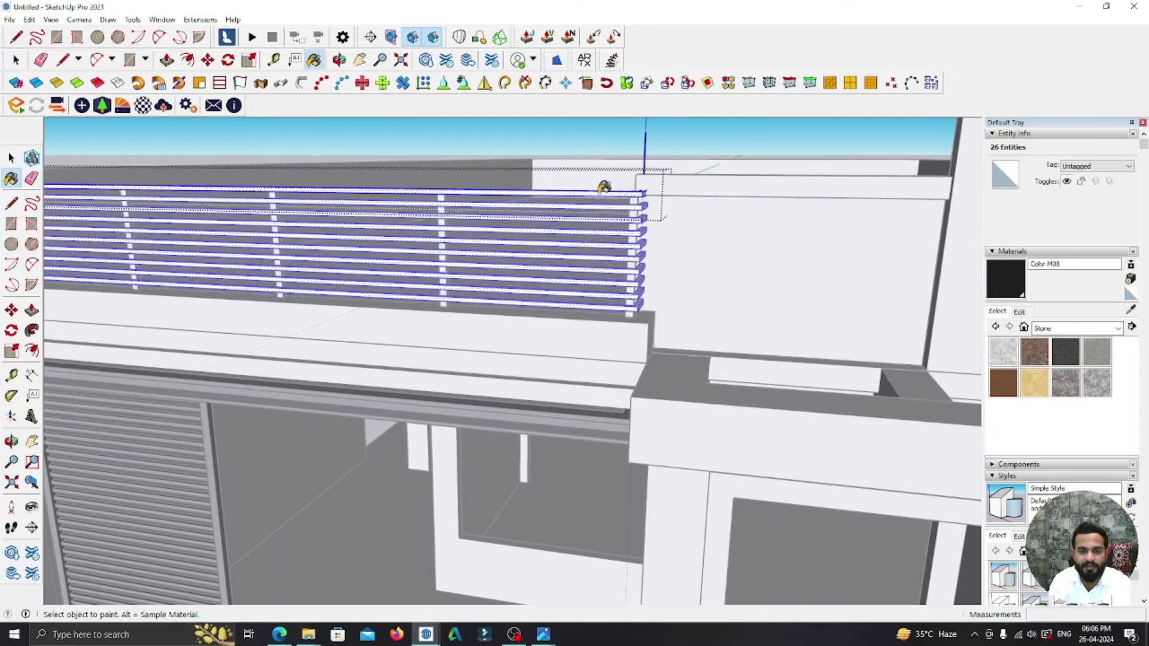
pyautogui.scroll(1, 397, 205)
pyautogui.scroll(2, 462, 192)
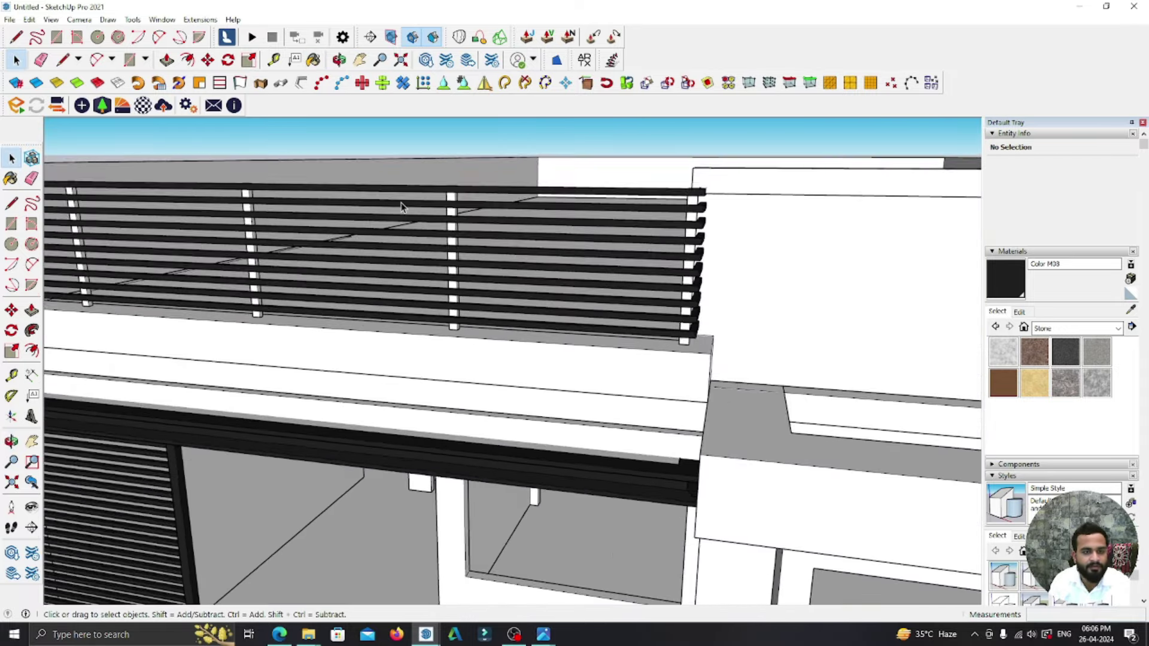
pyautogui.click(1005, 278)
pyautogui.click(458, 191)
pyautogui.click(10, 158)
# - Orbit and zoom around the building to review the dark slats and railing
pyautogui.scroll(-6, 539, 258)
pyautogui.moveTo(539, 257)
pyautogui.mouseDown(button='middle')
pyautogui.moveTo(570, 252)
pyautogui.moveTo(568, 329)
pyautogui.mouseUp(button='middle')
pyautogui.scroll(4, 568, 329)
pyautogui.scroll(-5, 568, 328)
pyautogui.scroll(-2, 529, 249)
pyautogui.moveTo(513, 249)
pyautogui.mouseDown(button='middle')
pyautogui.moveTo(488, 273)
pyautogui.moveTo(483, 325)
pyautogui.mouseUp(button='middle')
pyautogui.scroll(5, 486, 276)
pyautogui.scroll(-5, 486, 276)
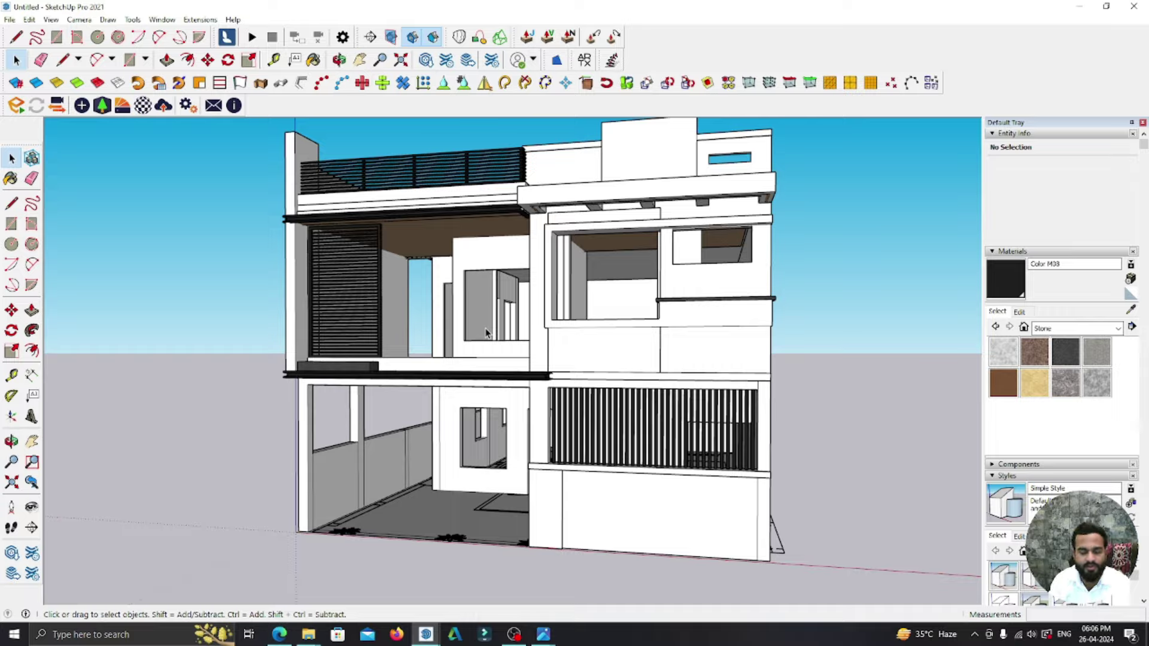
pyautogui.moveTo(353, 337)
pyautogui.mouseDown(button='middle')
pyautogui.moveTo(744, 442)
pyautogui.moveTo(731, 420)
pyautogui.mouseUp(button='middle')
pyautogui.scroll(3, 477, 301)
pyautogui.scroll(3, 477, 300)
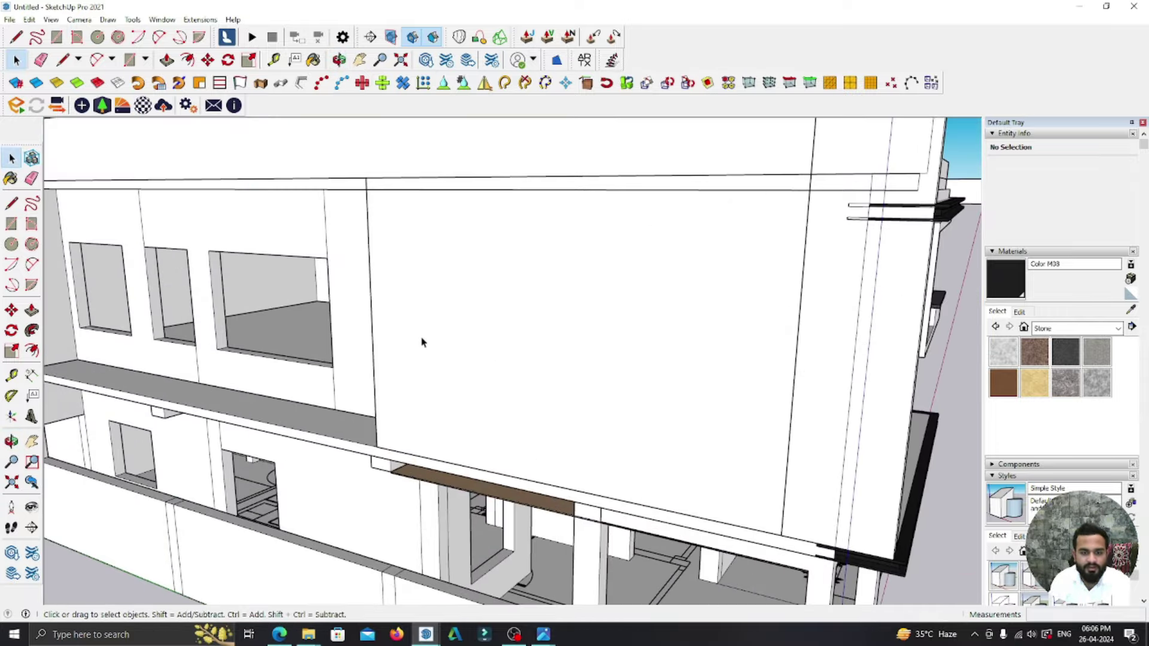
pyautogui.scroll(-5, 422, 342)
pyautogui.moveTo(505, 321); pyautogui.dragTo(167, 334, button='middle')
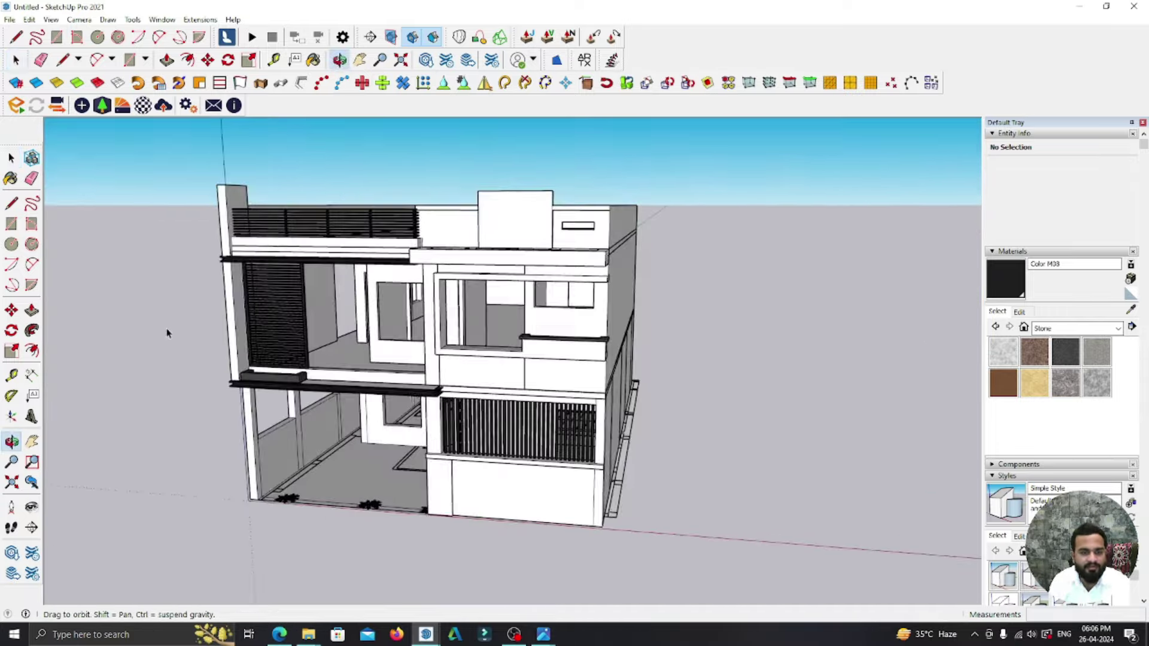
pyautogui.scroll(5, 320, 339)
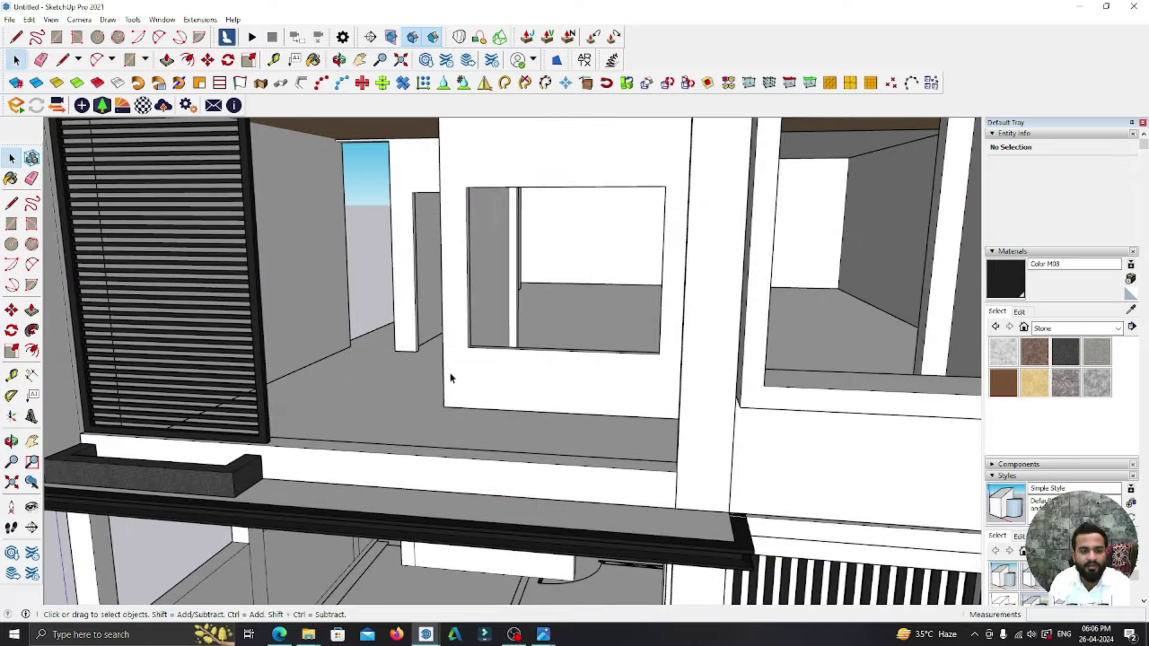
pyautogui.scroll(-5, 451, 378)
pyautogui.moveTo(451, 378)
pyautogui.mouseDown(button='middle')
pyautogui.moveTo(493, 397)
pyautogui.moveTo(628, 383)
pyautogui.mouseUp(button='middle')
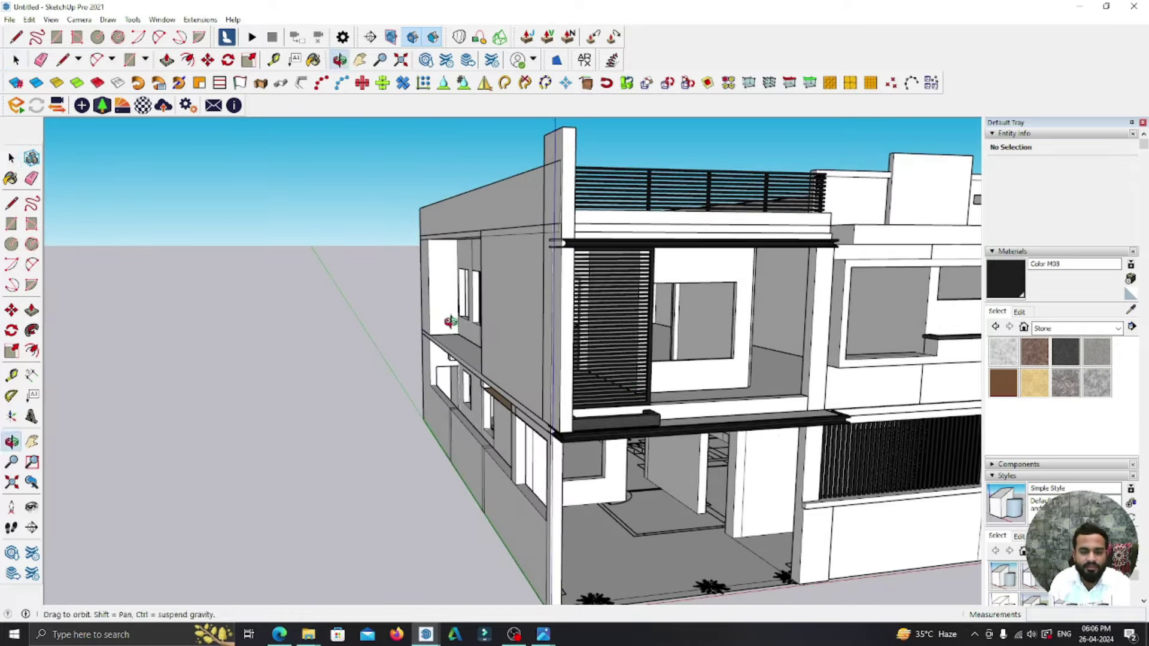
pyautogui.moveTo(450, 322); pyautogui.dragTo(770, 367, button='middle')
pyautogui.scroll(3, 769, 367)
pyautogui.scroll(-3, 482, 416)
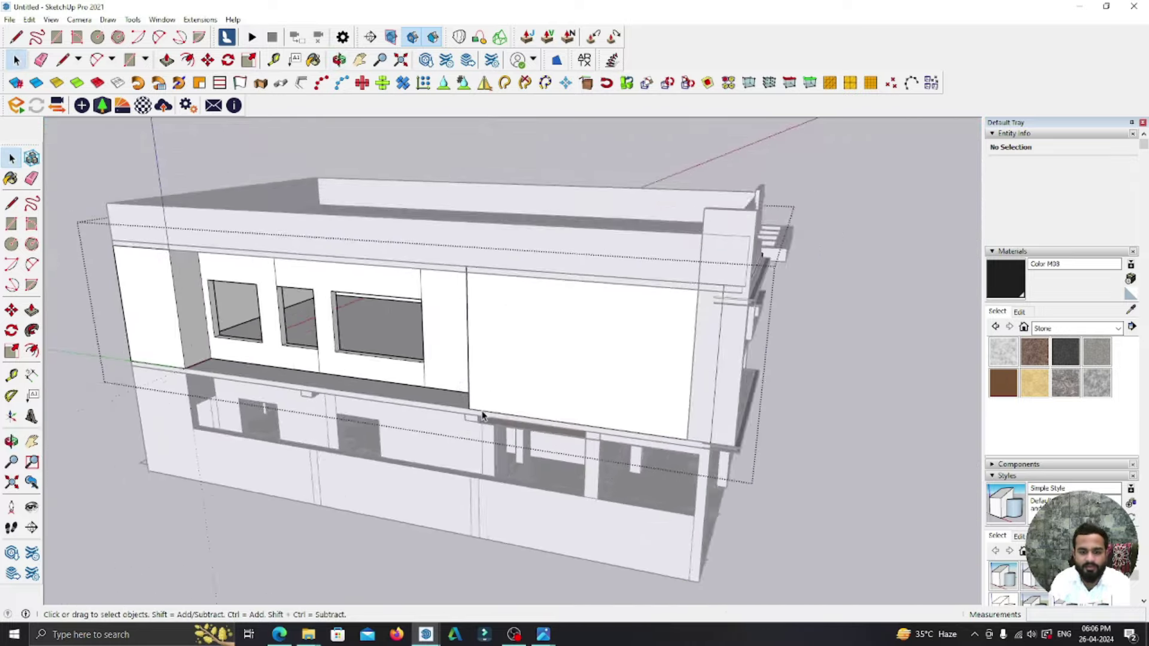
pyautogui.moveTo(483, 416); pyautogui.dragTo(619, 362, button='middle')
pyautogui.press('t')
pyautogui.scroll(5, 629, 360)
pyautogui.scroll(2, 683, 419)
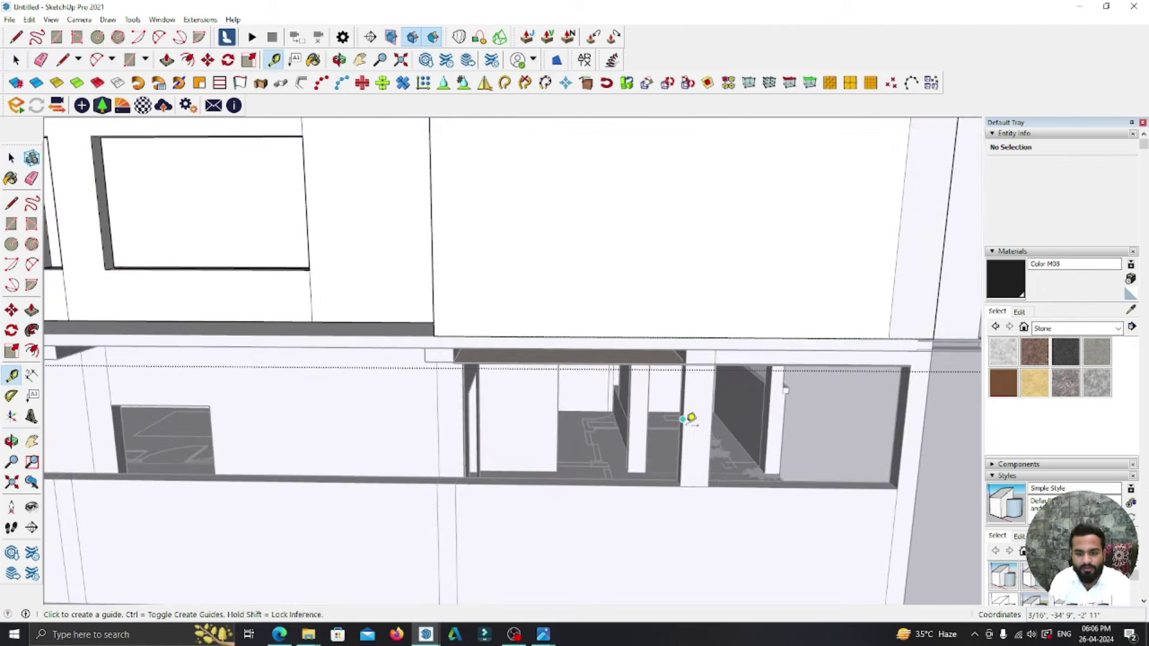
pyautogui.scroll(-3, 683, 419)
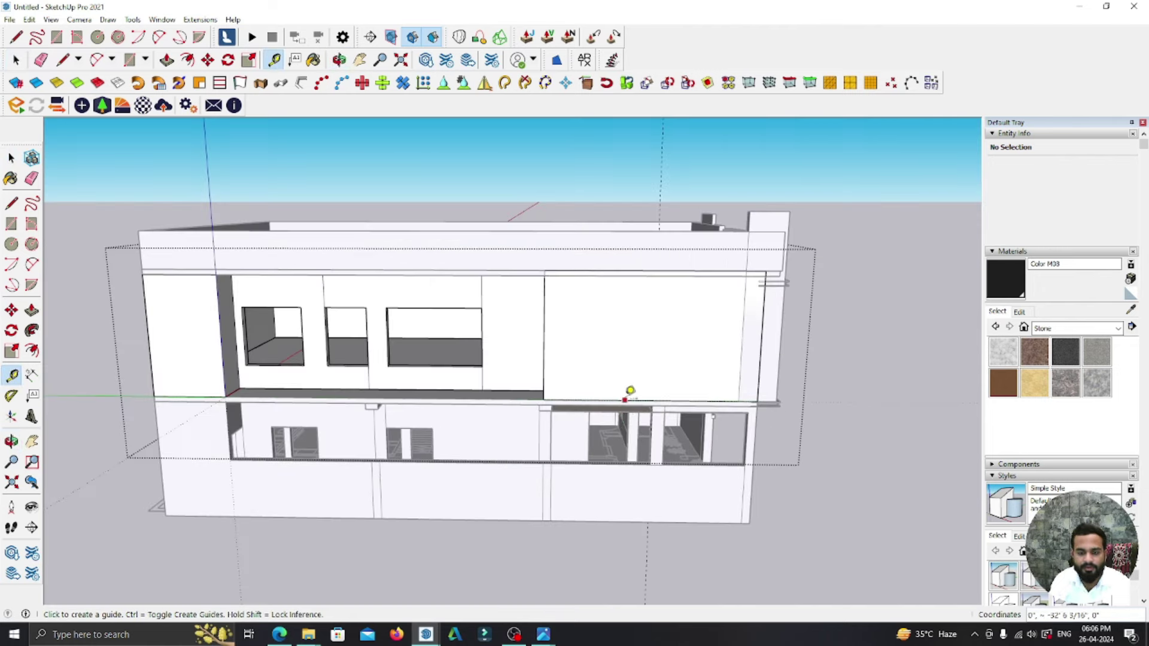
pyautogui.scroll(2, 626, 393)
pyautogui.press('r')
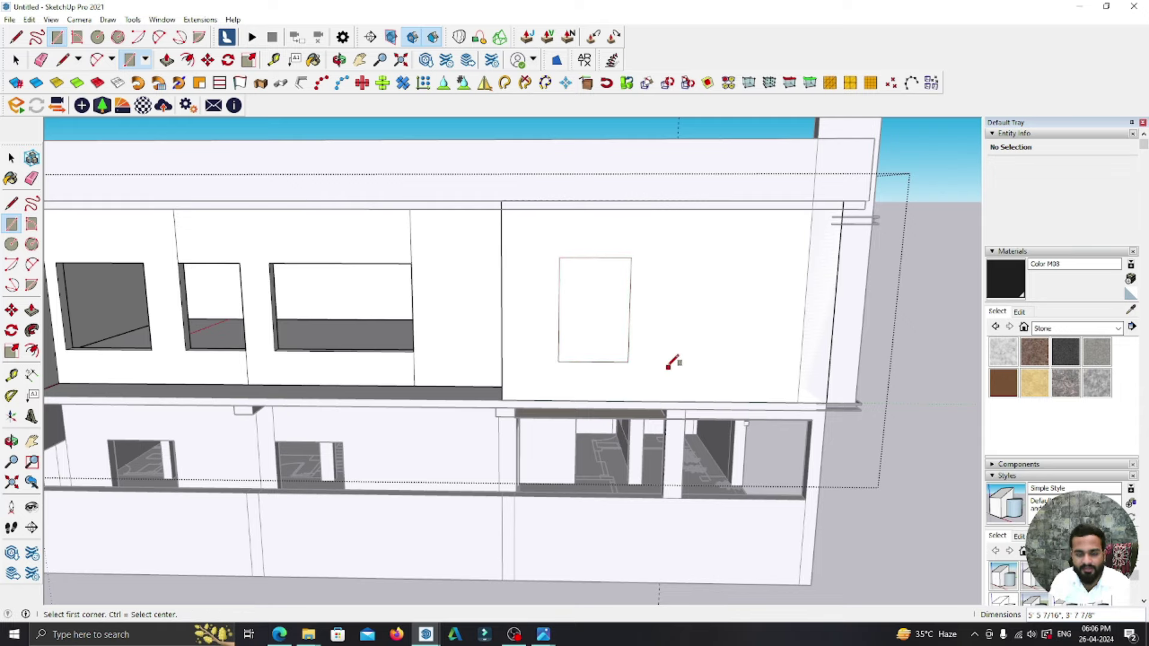
pyautogui.click(11, 159)
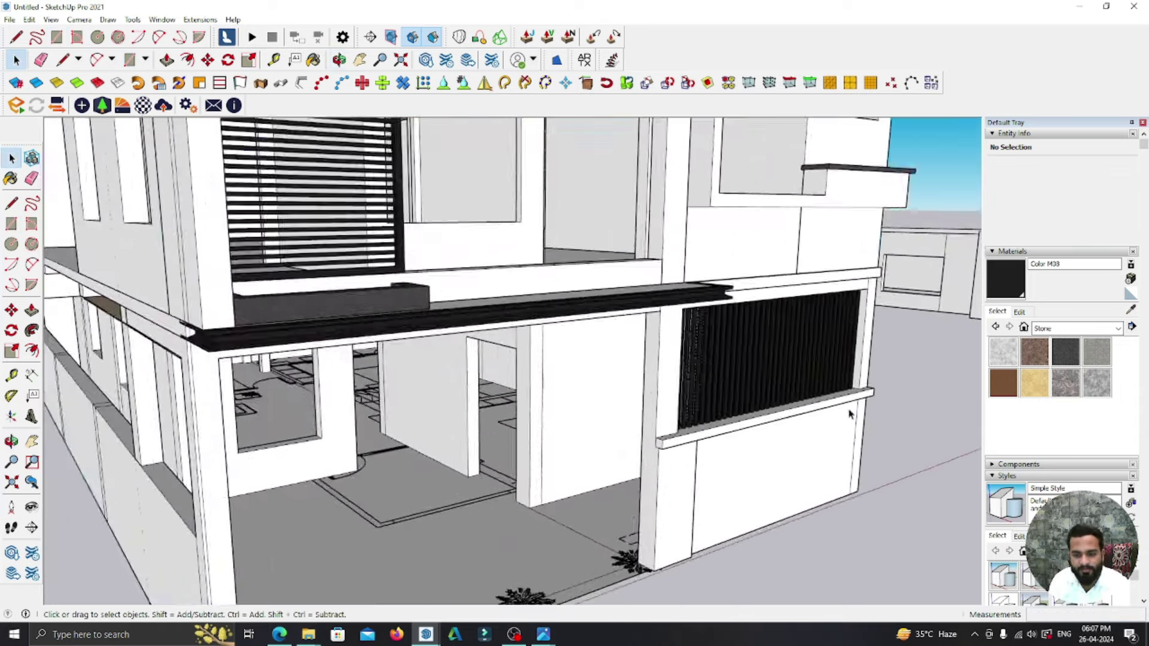
pyautogui.scroll(2, 857, 387)
# - Copy the last black slat of the row into the upper window opening
pyautogui.scroll(2, 885, 419)
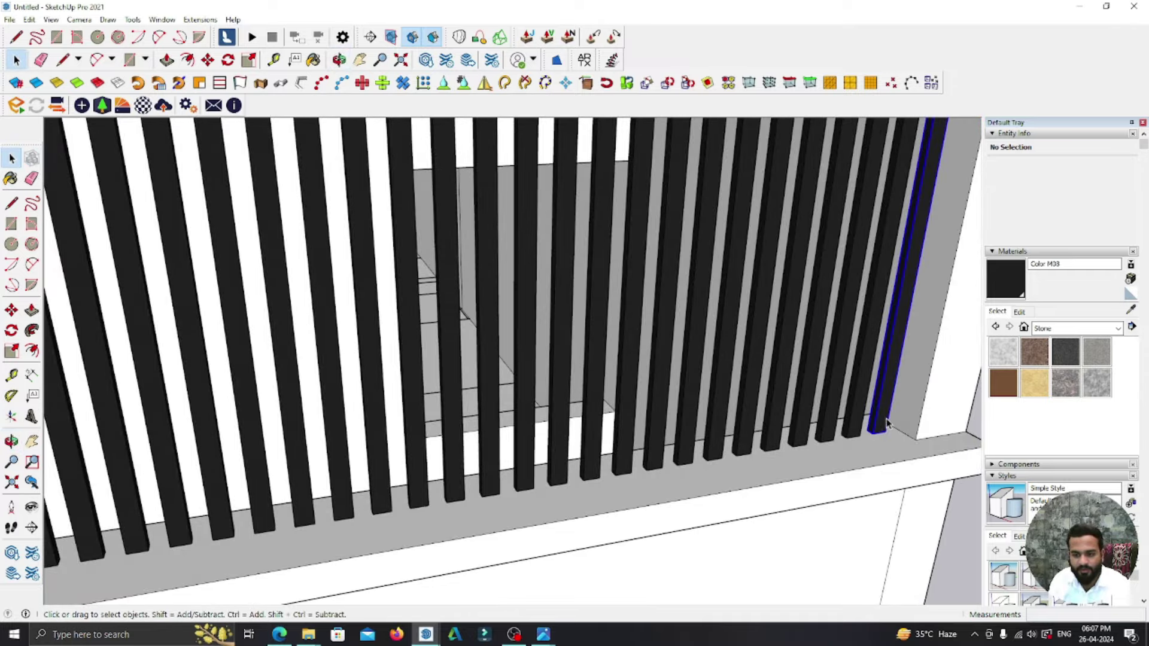
pyautogui.click(883, 421)
pyautogui.scroll(2, 883, 421)
pyautogui.scroll(2, 885, 434)
pyautogui.press('m')
pyautogui.click(885, 443)
pyautogui.press('ctrl')
pyautogui.scroll(-5, 862, 449)
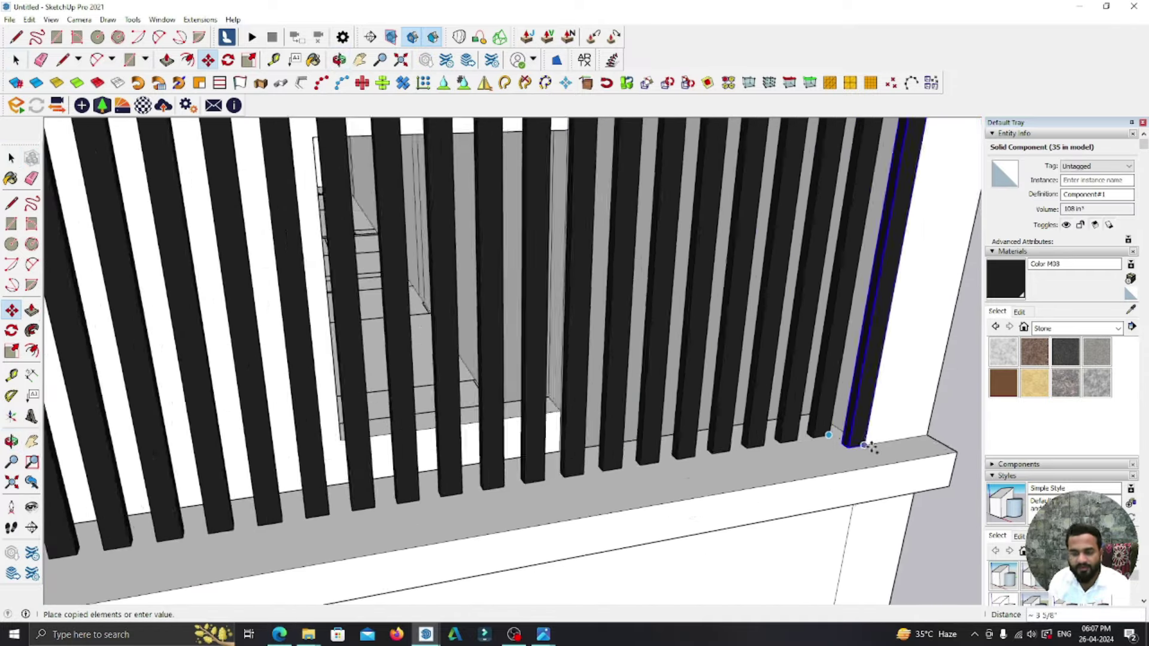
pyautogui.scroll(-5, 862, 449)
pyautogui.moveTo(862, 449); pyautogui.dragTo(699, 378, button='middle')
pyautogui.scroll(3, 699, 378)
pyautogui.scroll(3, 699, 379)
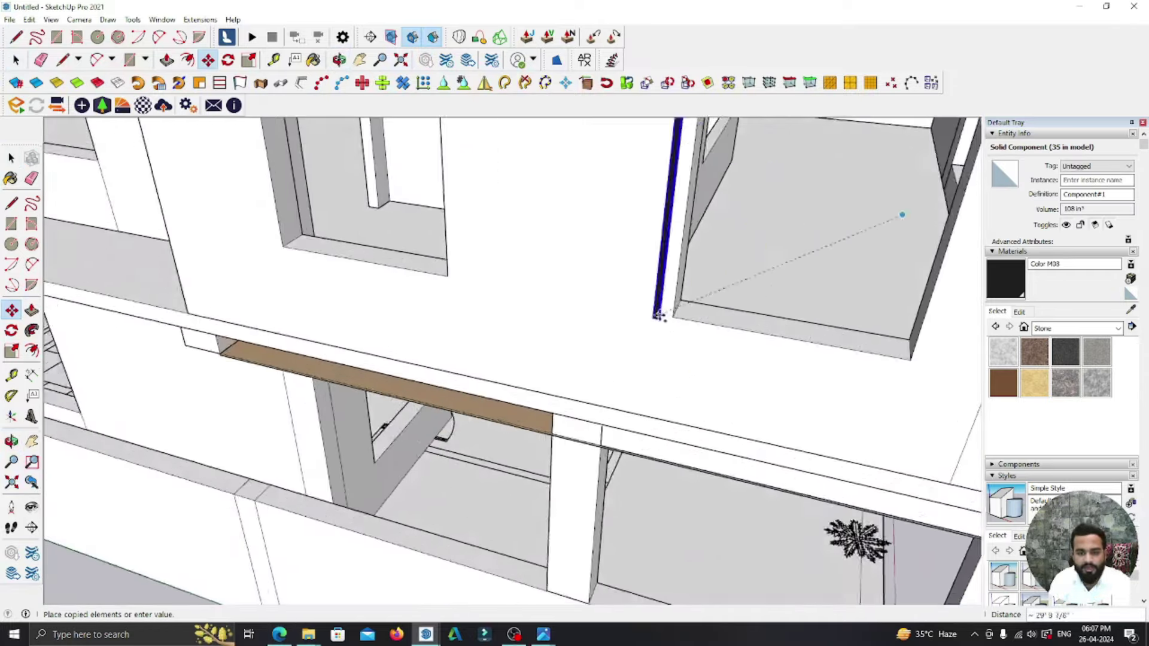
pyautogui.scroll(3, 623, 383)
pyautogui.scroll(3, 592, 479)
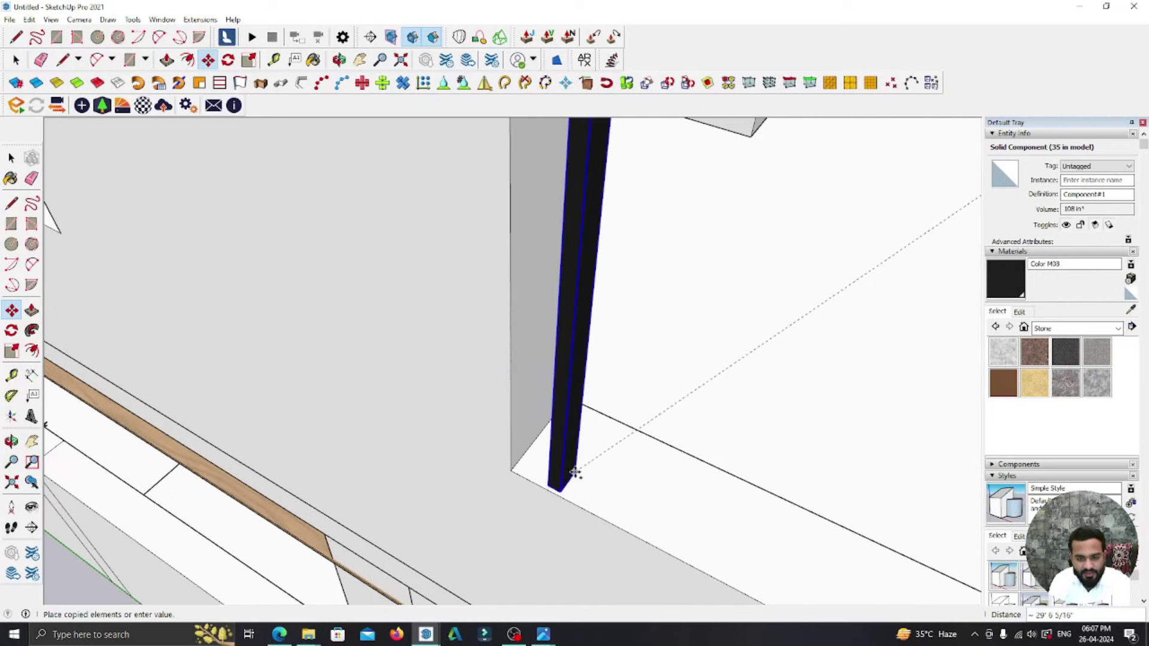
pyautogui.click(573, 474)
# - Adjust the copied slat's position and place a second slat copy beside it
pyautogui.scroll(-3, 549, 528)
pyautogui.scroll(-3, 562, 419)
pyautogui.scroll(4, 569, 281)
pyautogui.scroll(1, 568, 280)
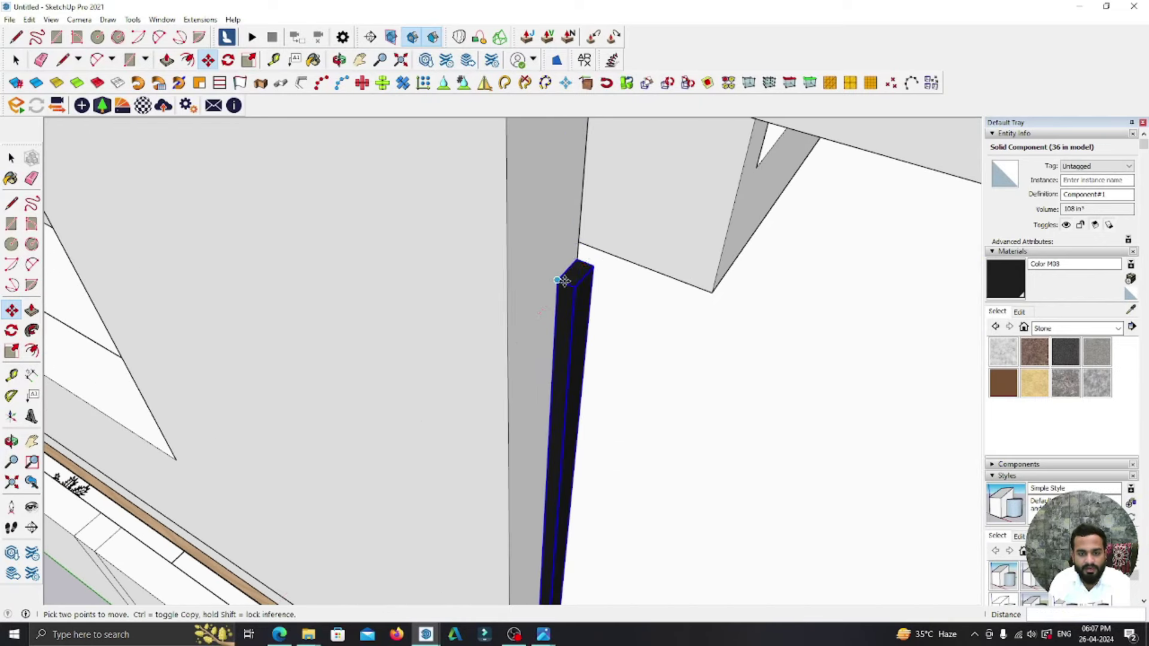
pyautogui.click(611, 286)
pyautogui.scroll(-4, 544, 595)
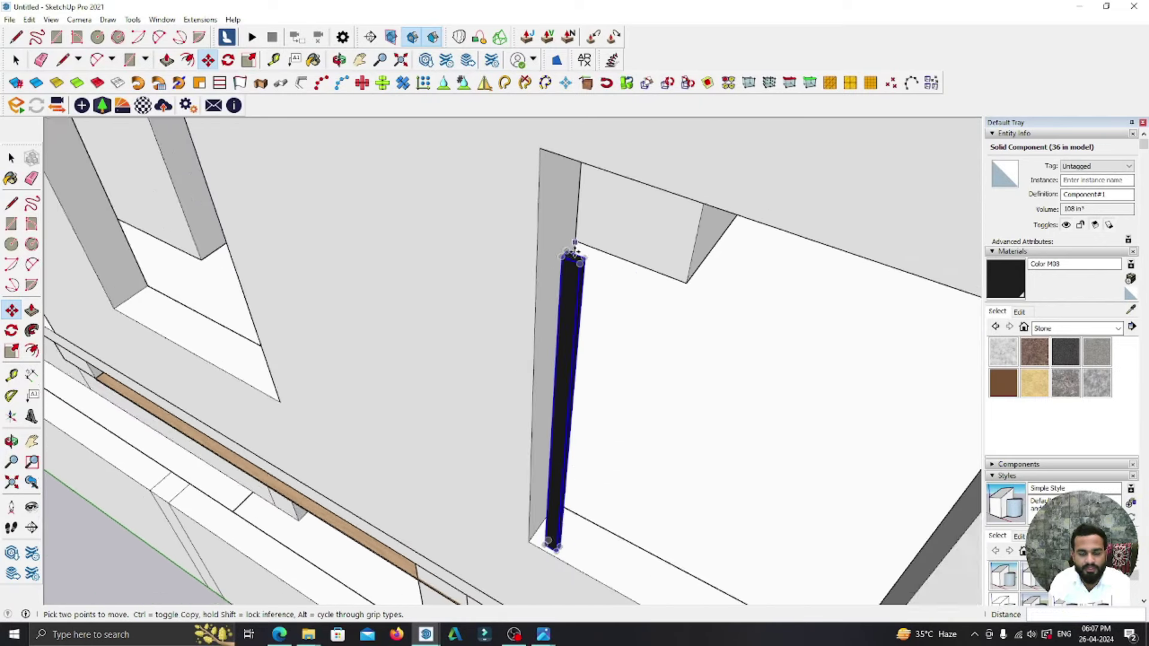
pyautogui.scroll(1, 544, 595)
pyautogui.scroll(3, 564, 531)
pyautogui.scroll(2, 503, 567)
pyautogui.moveTo(491, 567)
pyautogui.mouseDown(button='middle')
pyautogui.moveTo(516, 526)
pyautogui.moveTo(503, 533)
pyautogui.moveTo(579, 512)
pyautogui.mouseUp(button='middle')
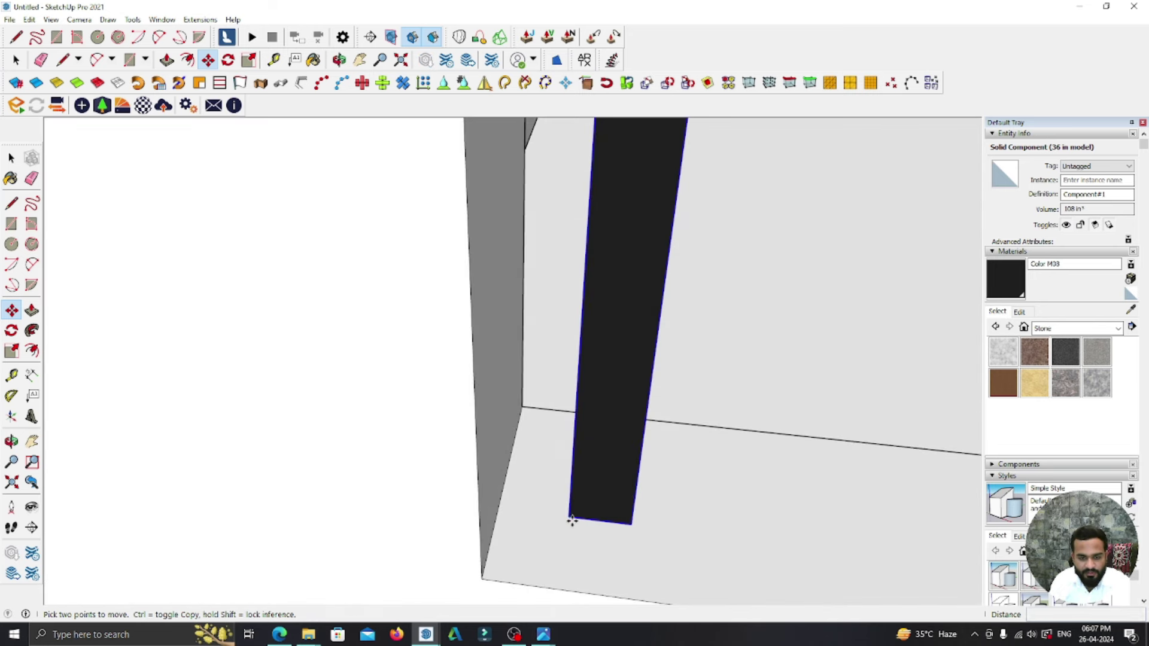
pyautogui.click(572, 521)
pyautogui.press('ctrl')
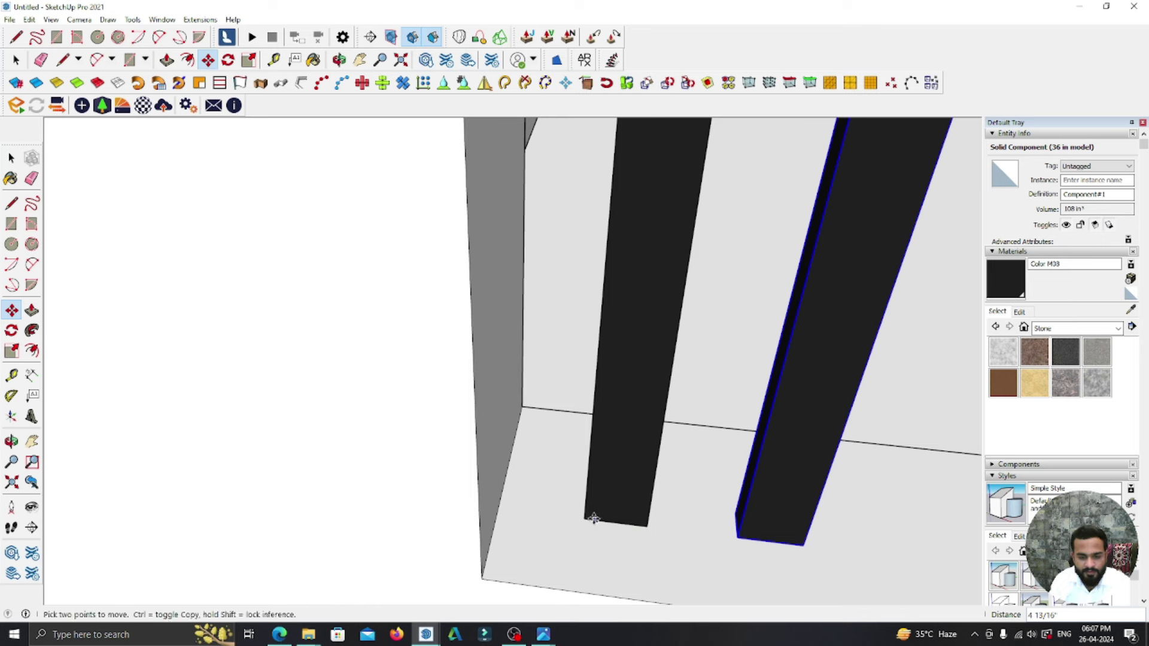
pyautogui.click(539, 473)
pyautogui.scroll(-3, 593, 525)
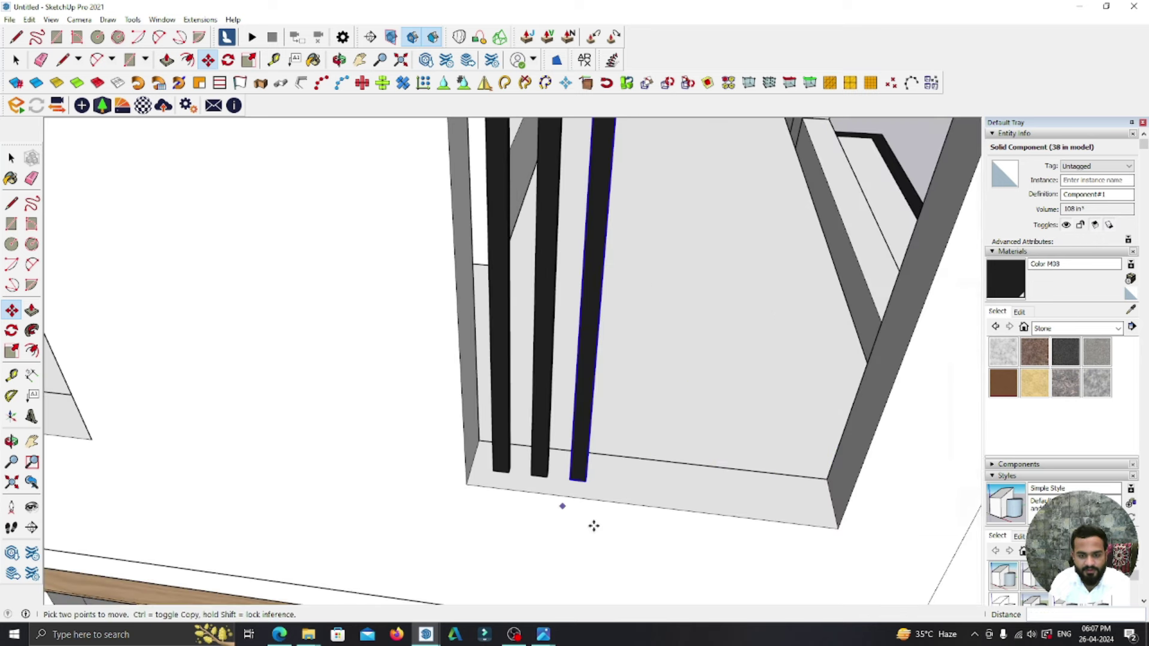
pyautogui.scroll(-2, 555, 524)
pyautogui.click(11, 158)
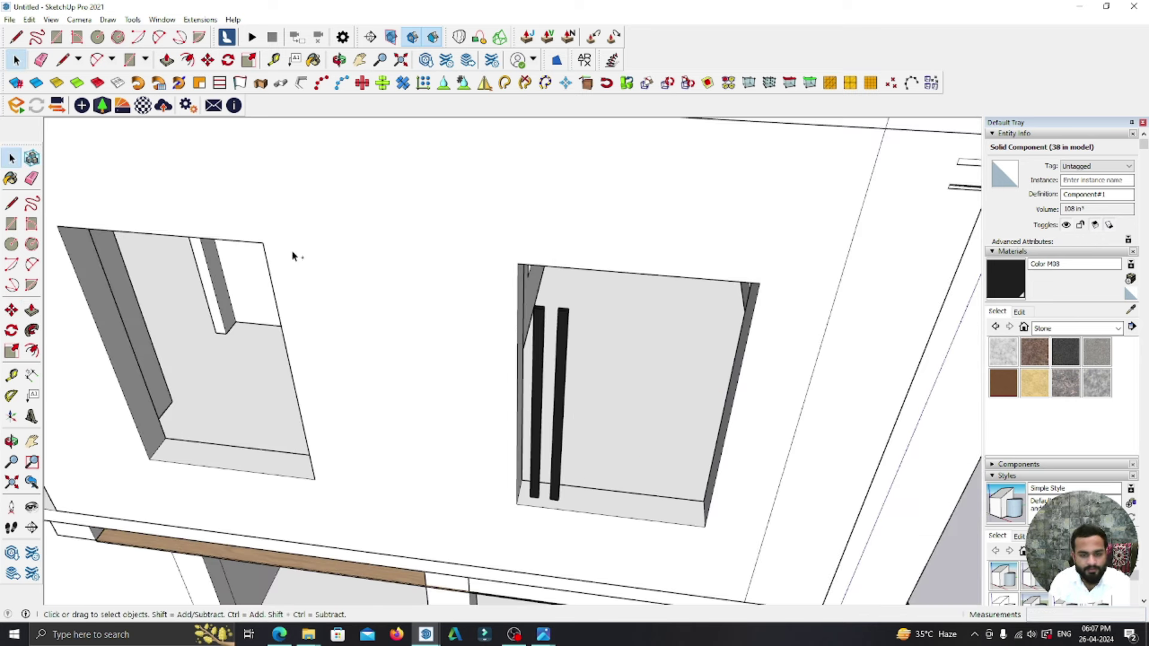
# - Make one slat in the window a unique component
pyautogui.click(294, 257)
pyautogui.rightClick(539, 333)
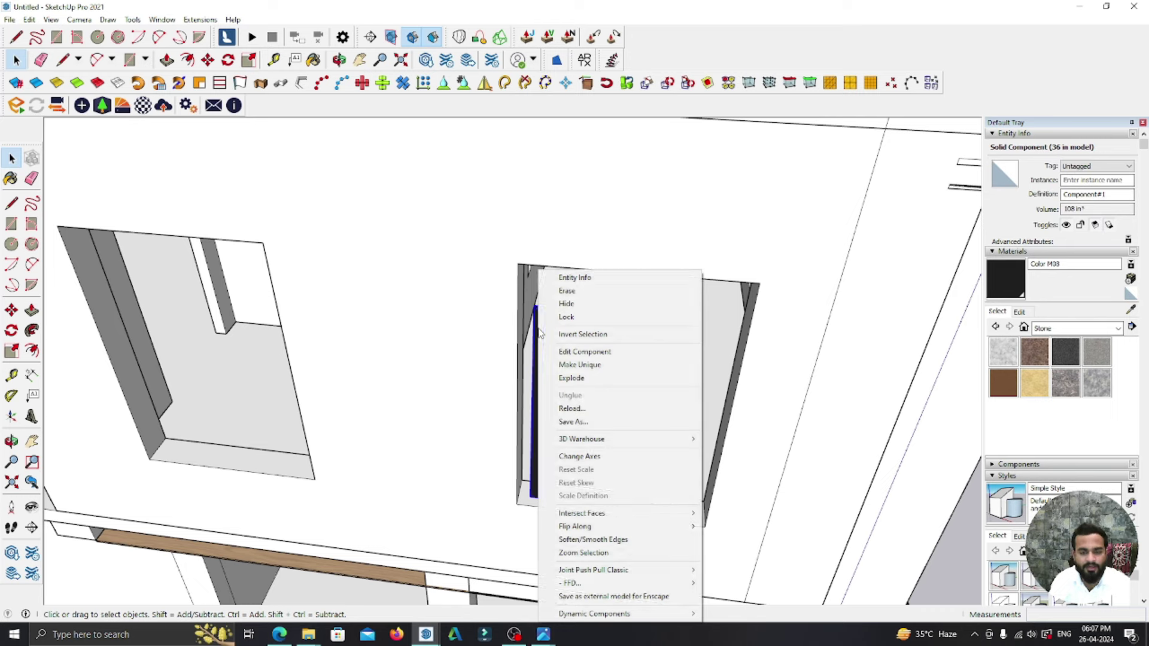
pyautogui.click(570, 365)
pyautogui.scroll(-3, 570, 367)
pyautogui.moveTo(603, 411)
pyautogui.mouseDown(button='middle')
pyautogui.moveTo(417, 346)
pyautogui.moveTo(261, 228)
pyautogui.mouseUp(button='middle')
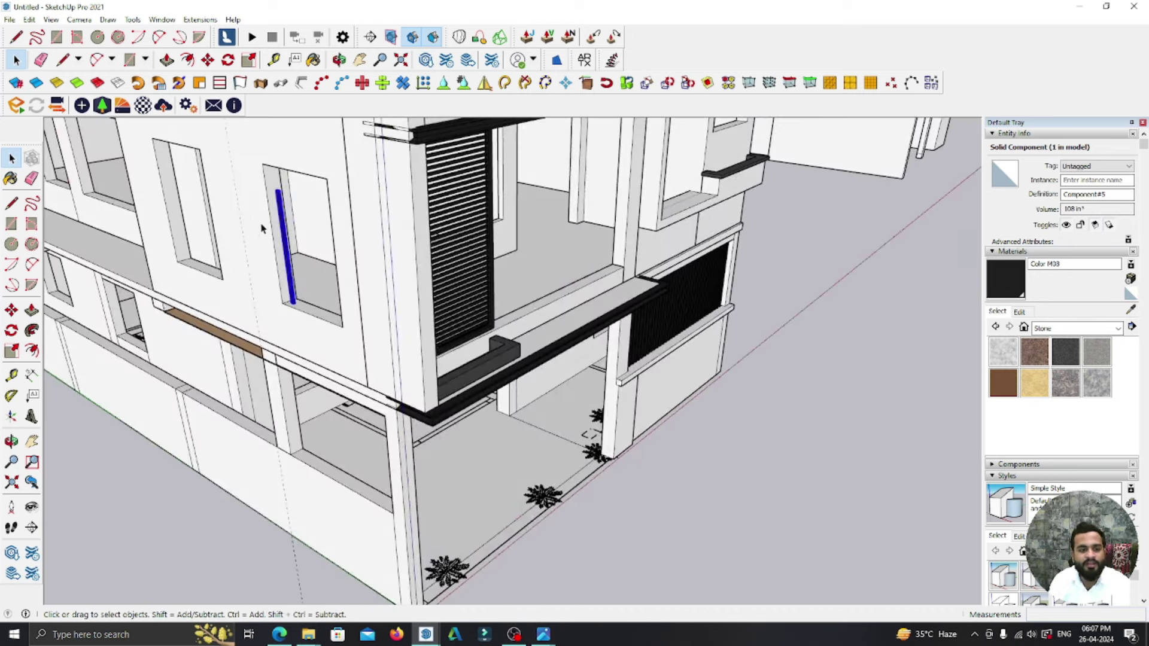
pyautogui.scroll(2, 281, 299)
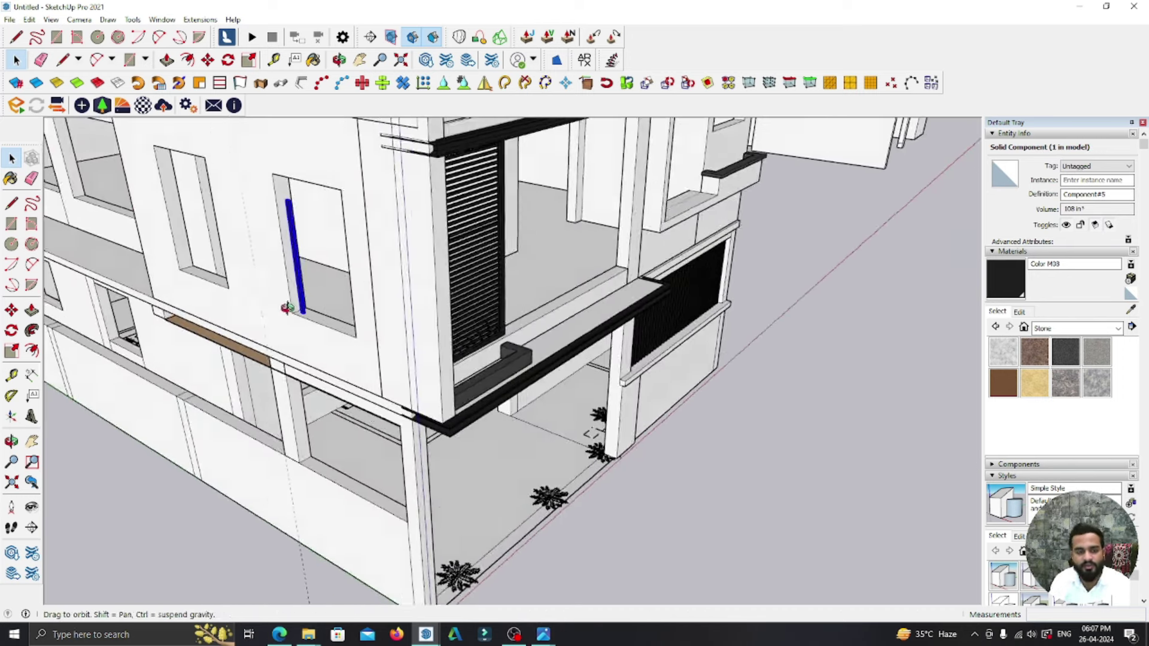
pyautogui.scroll(3, 470, 323)
pyautogui.scroll(3, 469, 317)
pyautogui.scroll(3, 470, 308)
# - Edit the unique slat and Push/Pull its top face to change its height
pyautogui.doubleClick(468, 295)
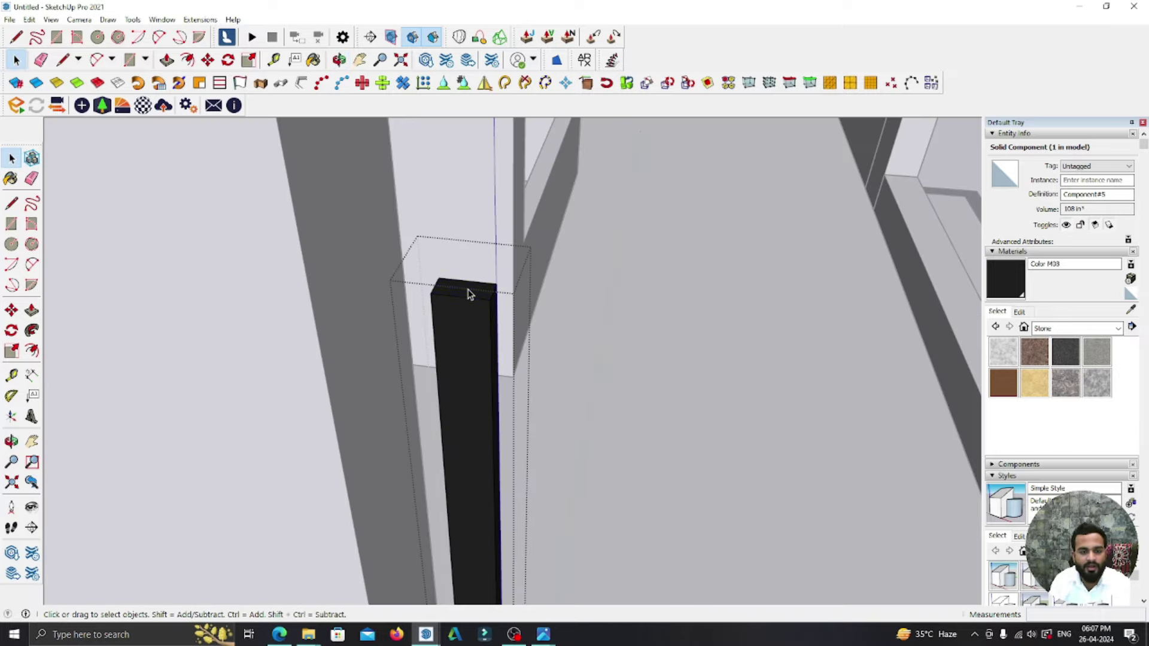
pyautogui.click(468, 295)
pyautogui.press('p')
pyautogui.scroll(-5, 479, 293)
pyautogui.scroll(-3, 509, 291)
pyautogui.scroll(4, 535, 292)
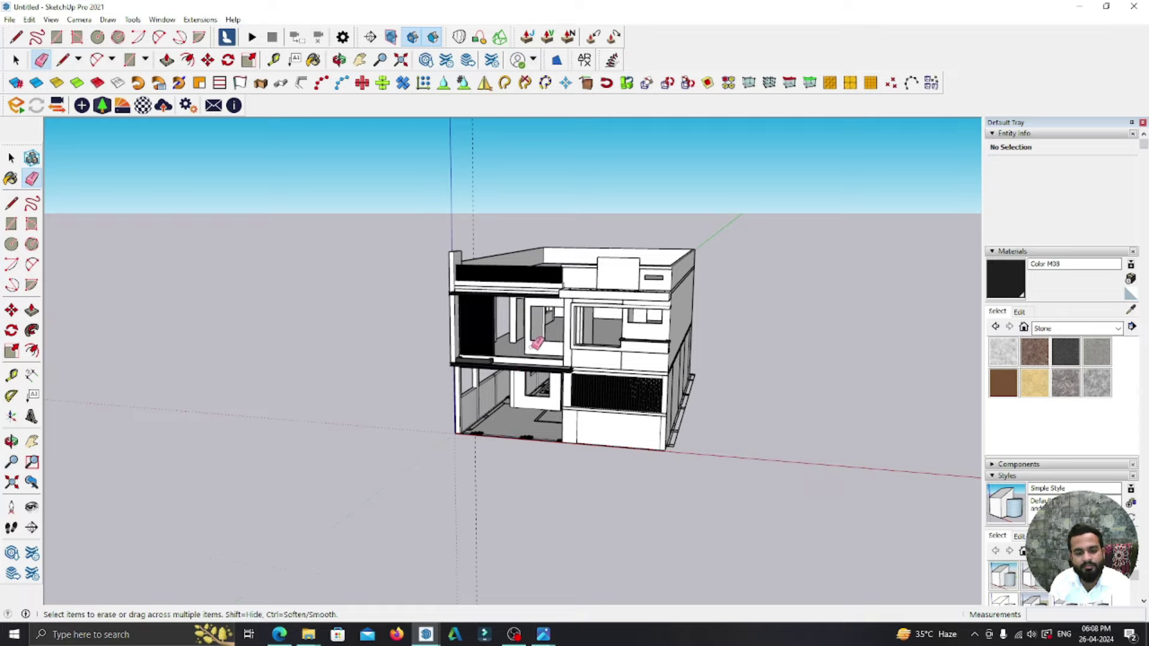
pyautogui.scroll(3, 529, 352)
pyautogui.scroll(3, 529, 352)
pyautogui.moveTo(534, 380); pyautogui.dragTo(367, 379, button='middle')
pyautogui.scroll(-3, 367, 379)
pyautogui.scroll(2, 719, 321)
pyautogui.moveTo(720, 321); pyautogui.dragTo(689, 262, button='middle')
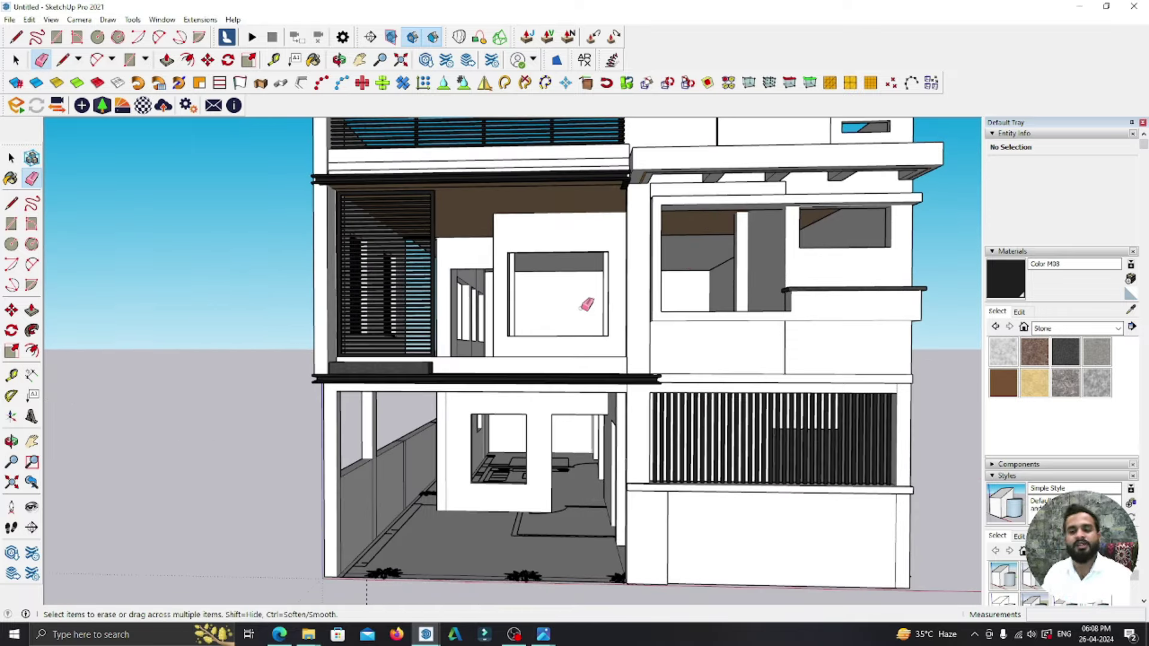
pyautogui.scroll(-3, 386, 316)
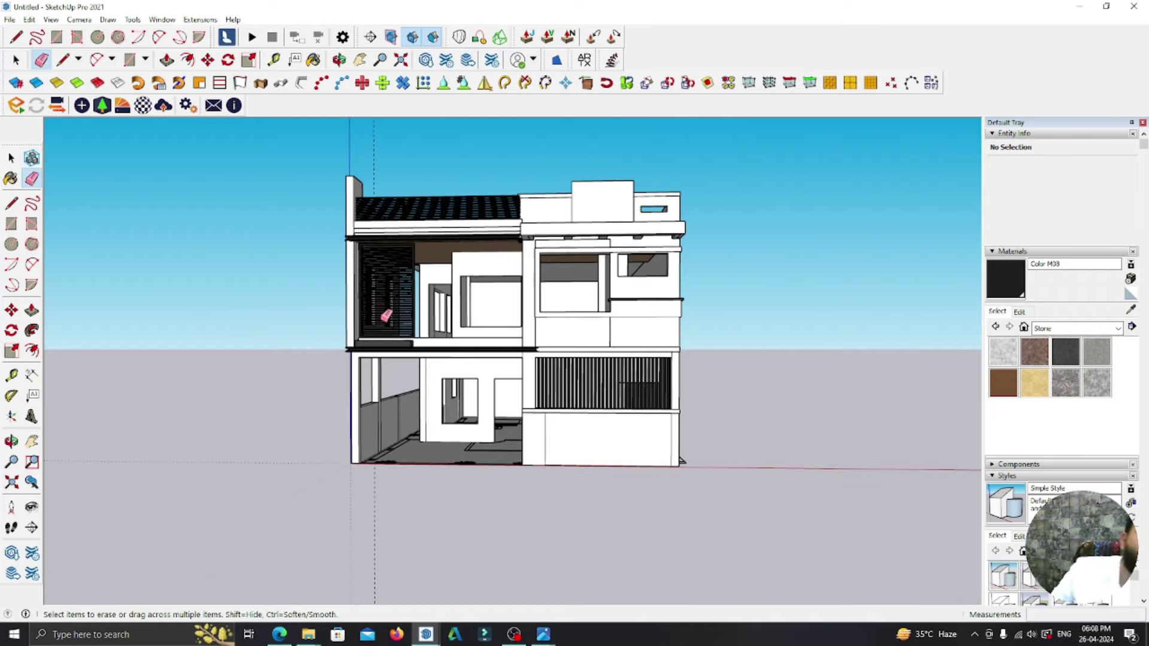
pyautogui.moveTo(410, 180)
pyautogui.mouseDown(button='middle')
pyautogui.moveTo(521, 240)
pyautogui.moveTo(450, 263)
pyautogui.mouseUp(button='middle')
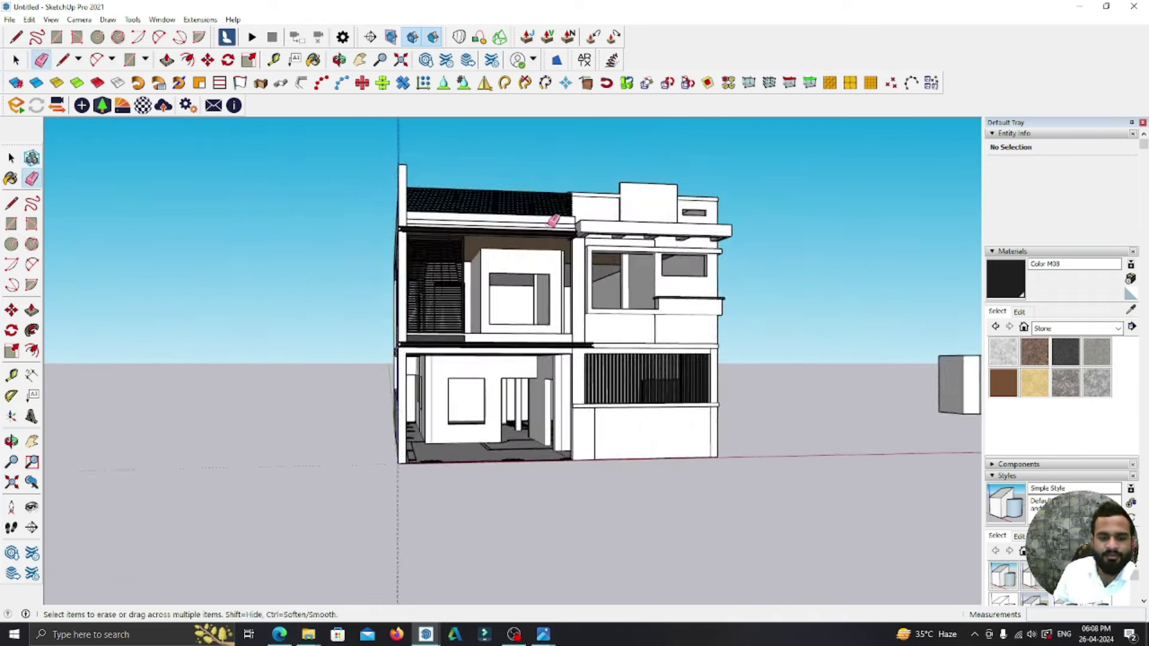
pyautogui.scroll(2, 449, 263)
pyautogui.click(11, 158)
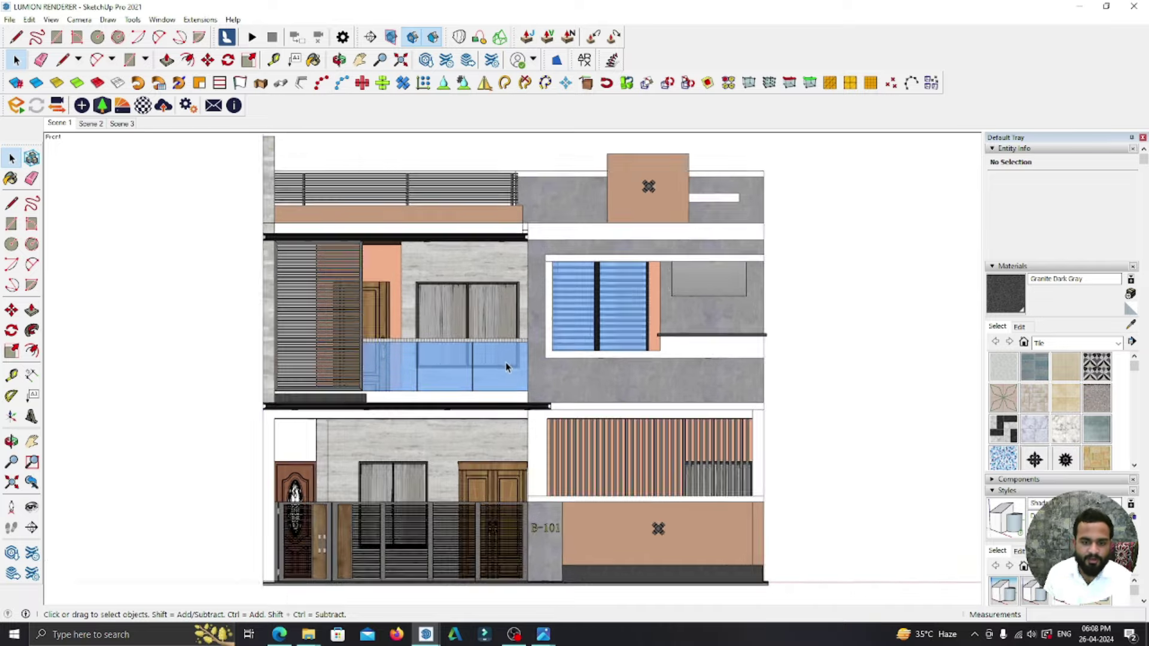
# - Orbit the textured model from perspective back to a near-front view of the facade
pyautogui.moveTo(505, 361); pyautogui.dragTo(579, 431, button='middle')
pyautogui.scroll(-5, 579, 431)
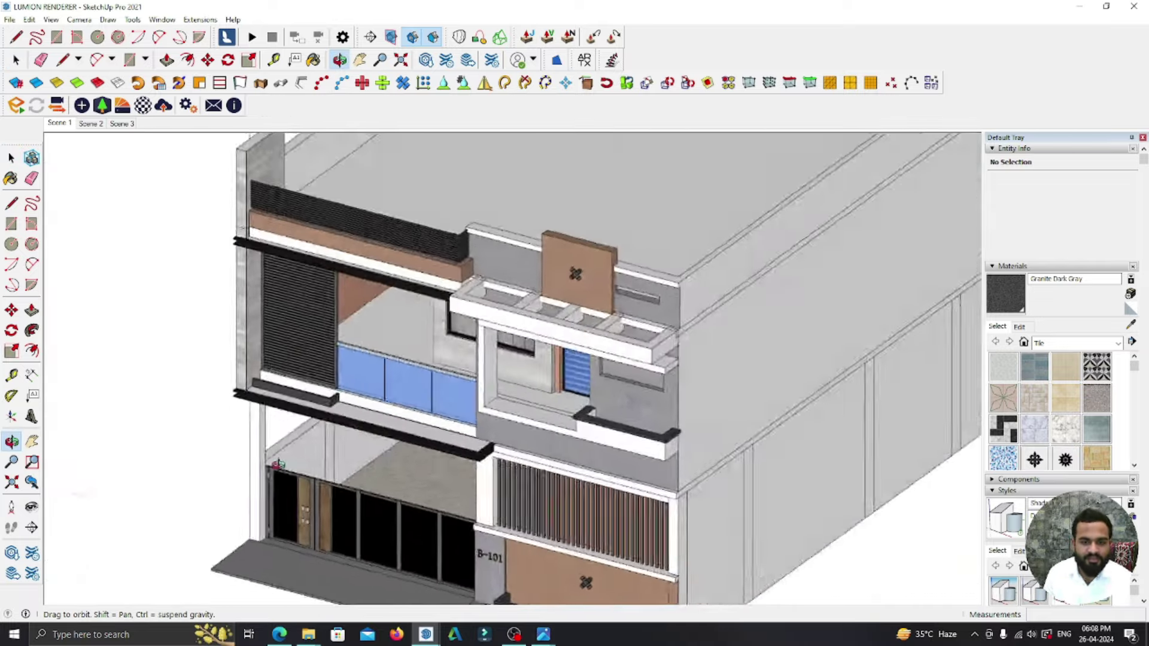
pyautogui.press('space')
pyautogui.moveTo(539, 389)
pyautogui.mouseDown(button='middle')
pyautogui.moveTo(422, 372)
pyautogui.moveTo(726, 354)
pyautogui.moveTo(641, 315)
pyautogui.moveTo(694, 264)
pyautogui.moveTo(633, 241)
pyautogui.moveTo(402, 225)
pyautogui.moveTo(279, 228)
pyautogui.moveTo(259, 256)
pyautogui.mouseUp(button='middle')
pyautogui.scroll(3, 512, 346)
pyautogui.scroll(5, 511, 346)
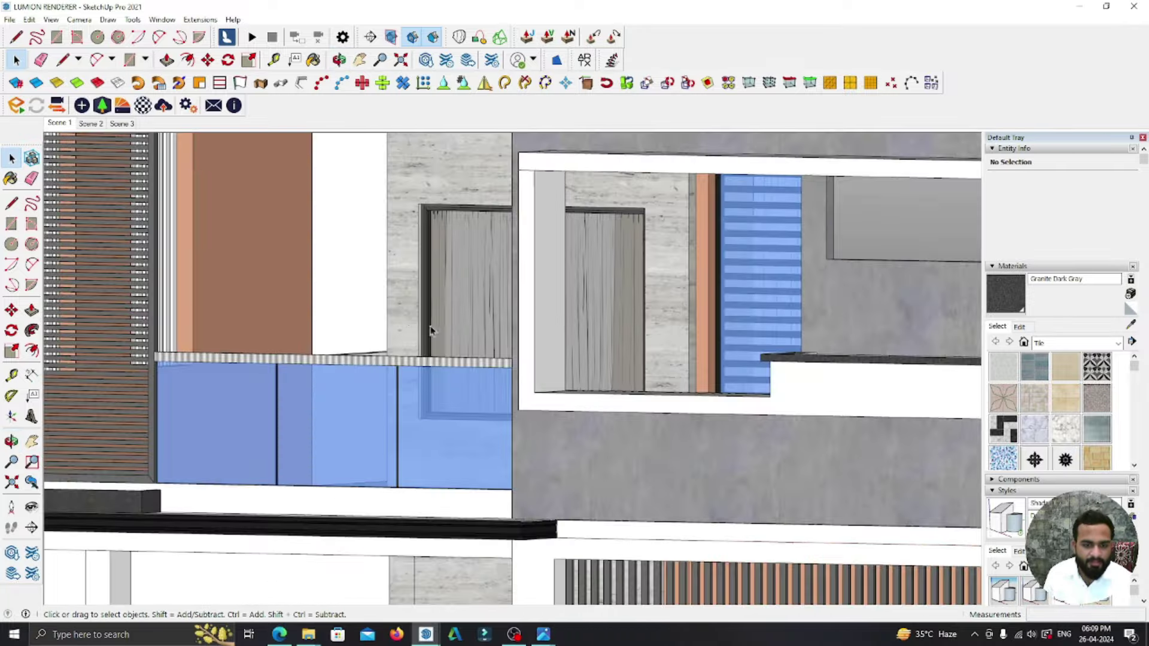
pyautogui.moveTo(512, 346); pyautogui.dragTo(484, 320, button='middle')
pyautogui.scroll(2, 456, 307)
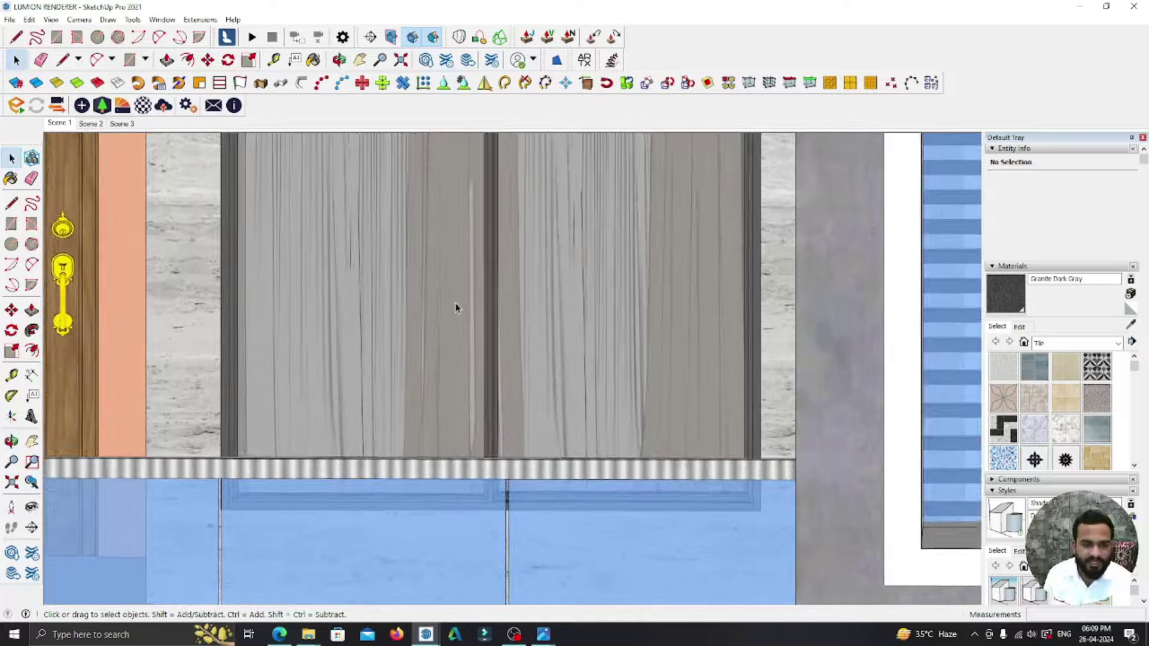
pyautogui.scroll(-5, 456, 308)
pyautogui.scroll(-3, 457, 308)
# - Orbit and zoom across the whole facade to an oblique side view of the building
pyautogui.moveTo(456, 308)
pyautogui.mouseDown(button='middle')
pyautogui.moveTo(482, 192)
pyautogui.moveTo(392, 154)
pyautogui.mouseUp(button='middle')
pyautogui.scroll(3, 482, 191)
pyautogui.scroll(3, 395, 157)
pyautogui.scroll(2, 348, 190)
pyautogui.scroll(-3, 507, 250)
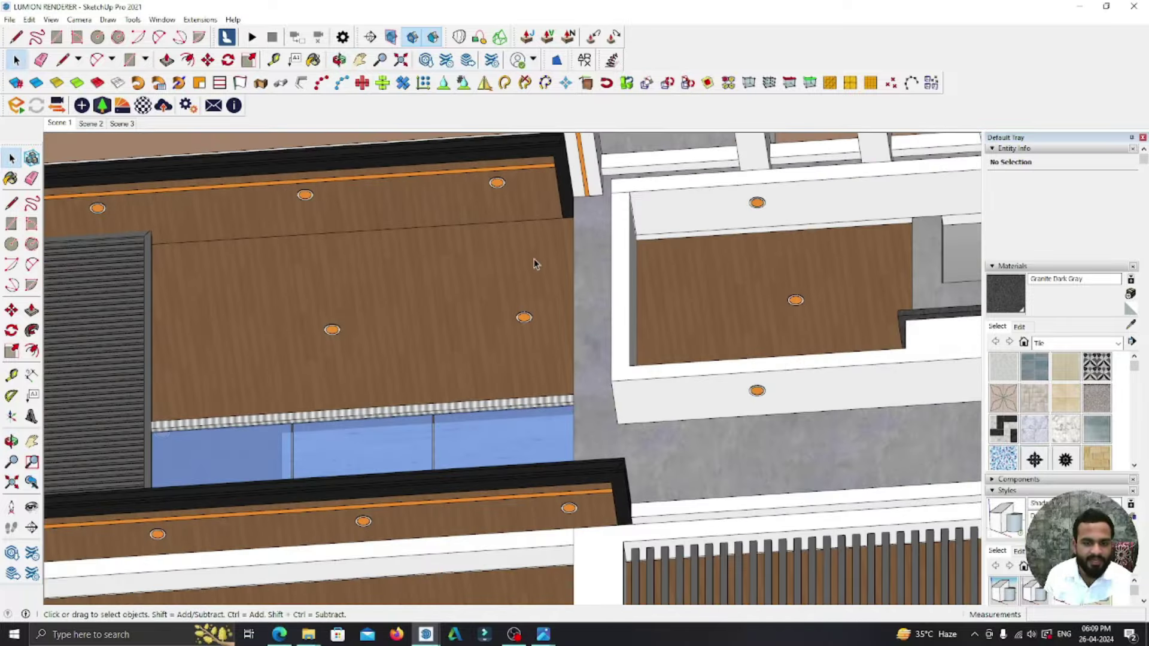
pyautogui.scroll(-3, 507, 250)
pyautogui.moveTo(507, 250)
pyautogui.mouseDown(button='middle')
pyautogui.moveTo(862, 572)
pyautogui.moveTo(641, 595)
pyautogui.moveTo(442, 536)
pyautogui.moveTo(487, 536)
pyautogui.moveTo(539, 473)
pyautogui.mouseUp(button='middle')
pyautogui.scroll(-3, 521, 550)
pyautogui.scroll(4, 543, 461)
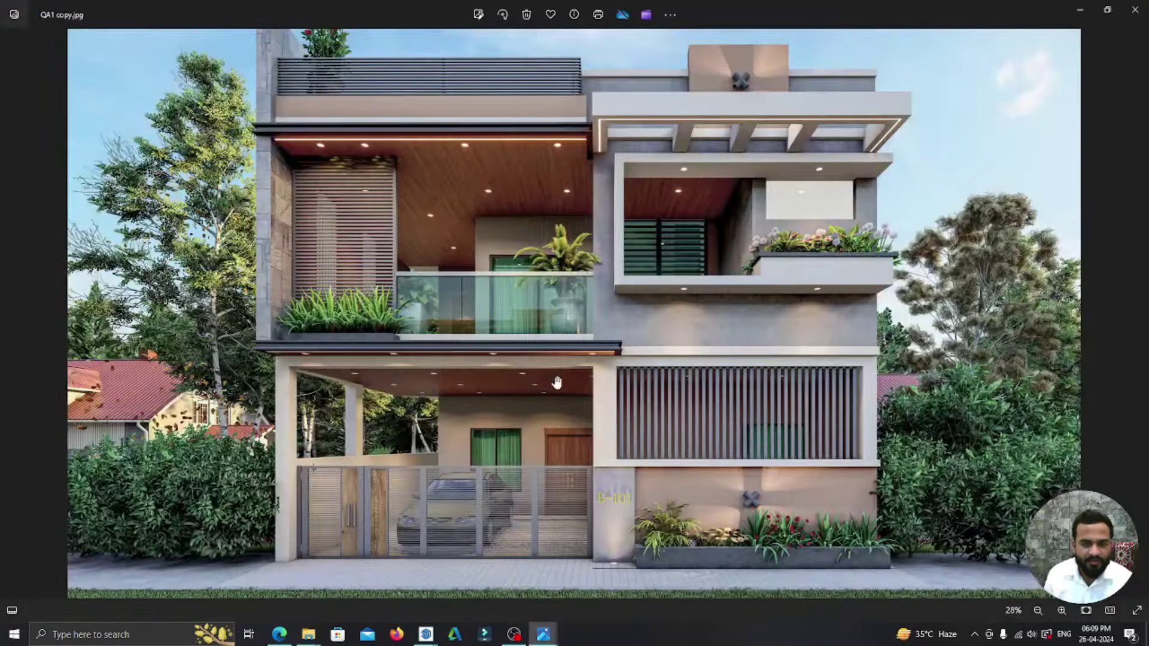
# - Close the QA1 copy.jpg render and play the house video '1' from File Explorer
pyautogui.scroll(3, 558, 382)
pyautogui.scroll(-4, 587, 388)
pyautogui.scroll(-1, 615, 394)
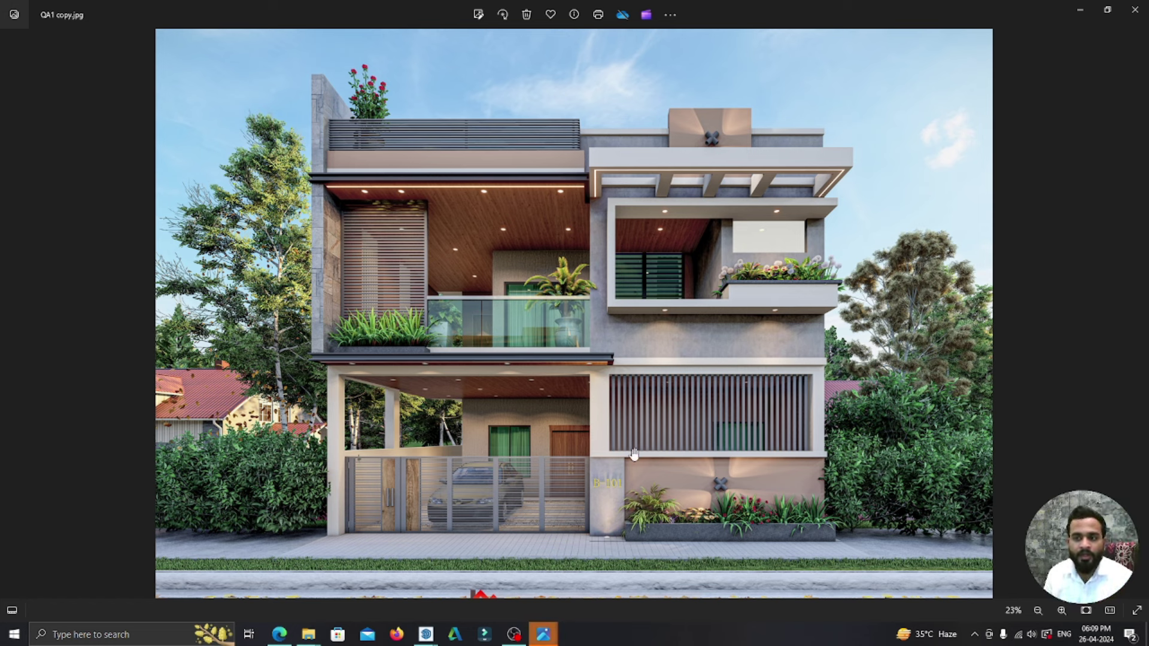
pyautogui.click(1139, 4)
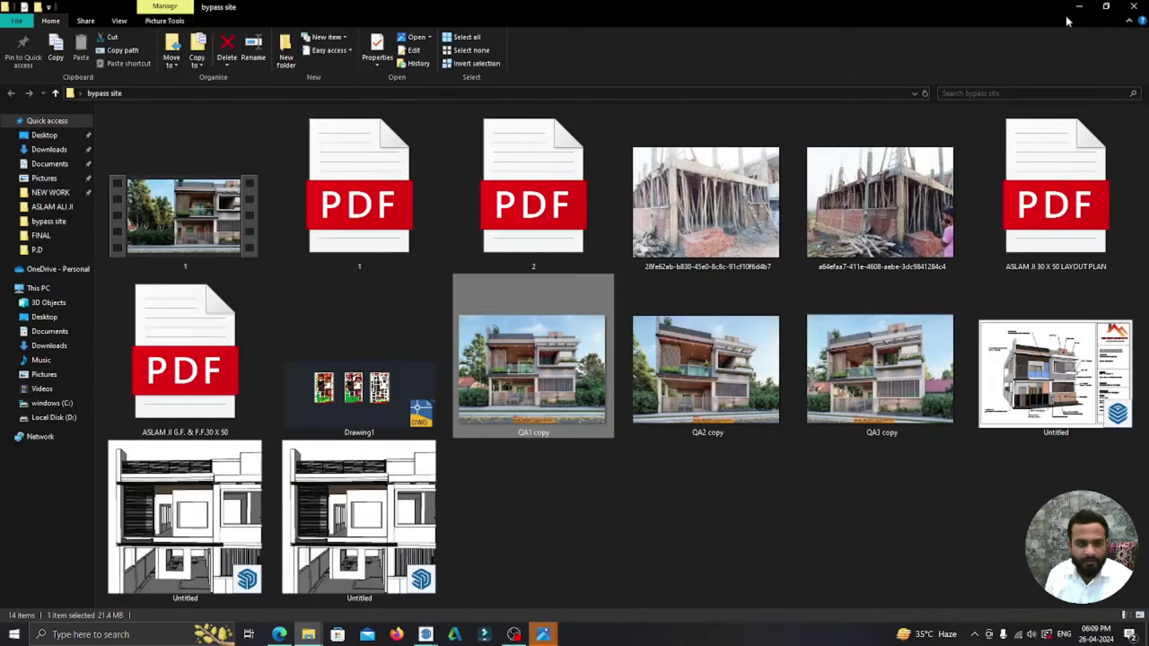
pyautogui.doubleClick(201, 198)
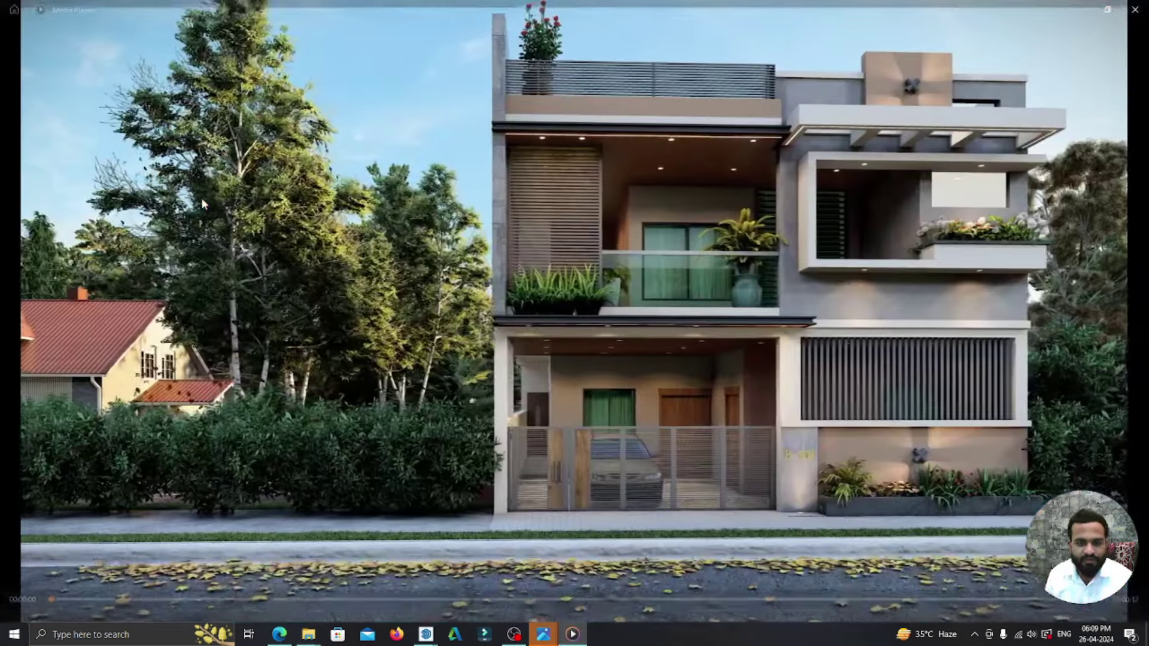